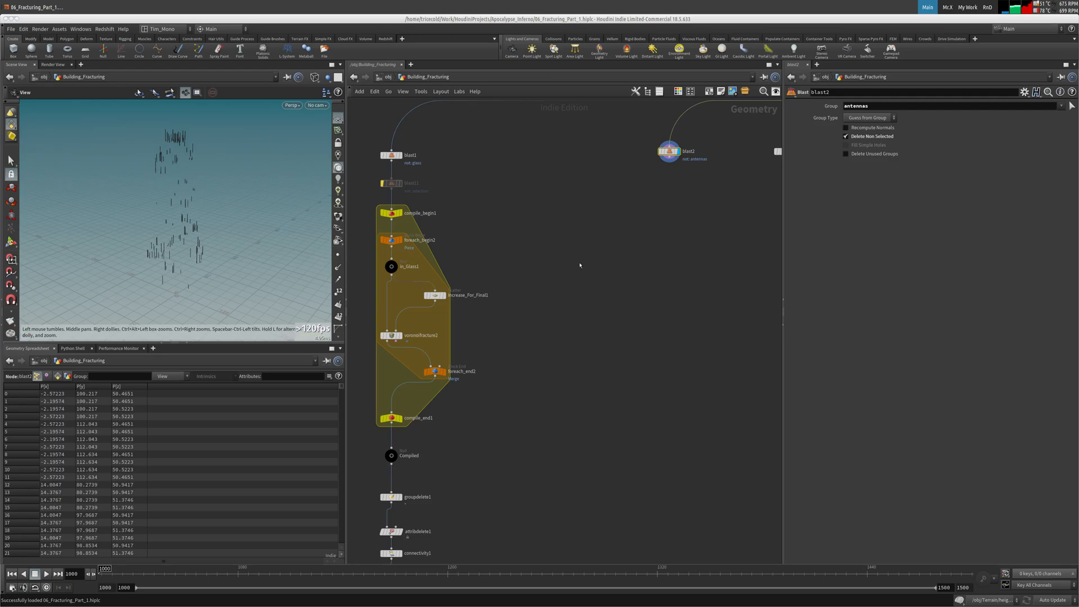
Step: Add a Connectivity node below the blast2 antennas node and display it
drag(630, 160, 522, 163)
key(Tab)
text(conn)
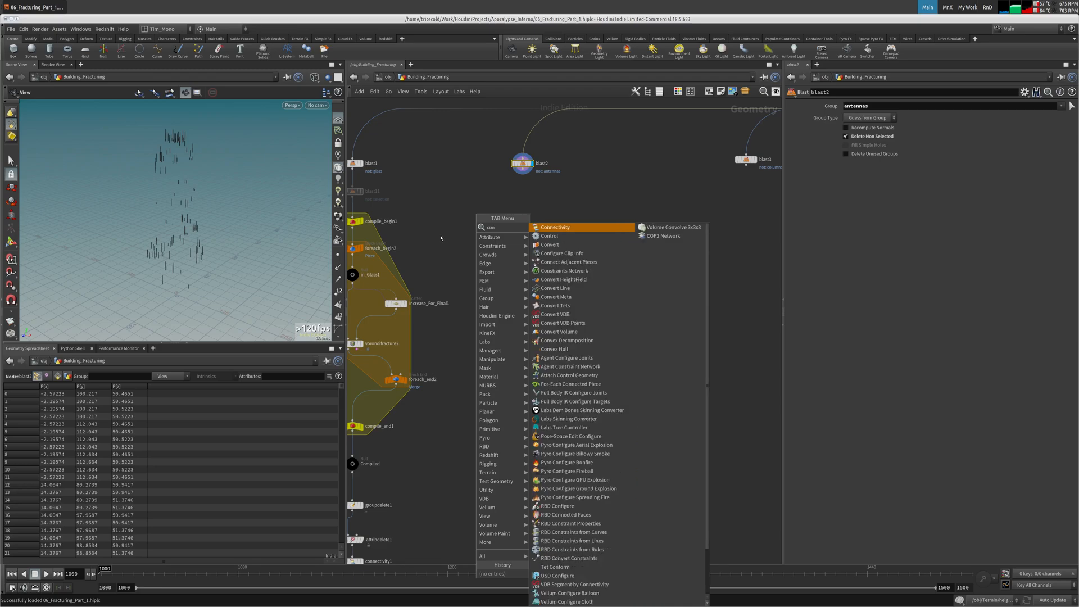
click(531, 225)
click(522, 221)
click(523, 215)
click(522, 171)
middle_click(523, 163)
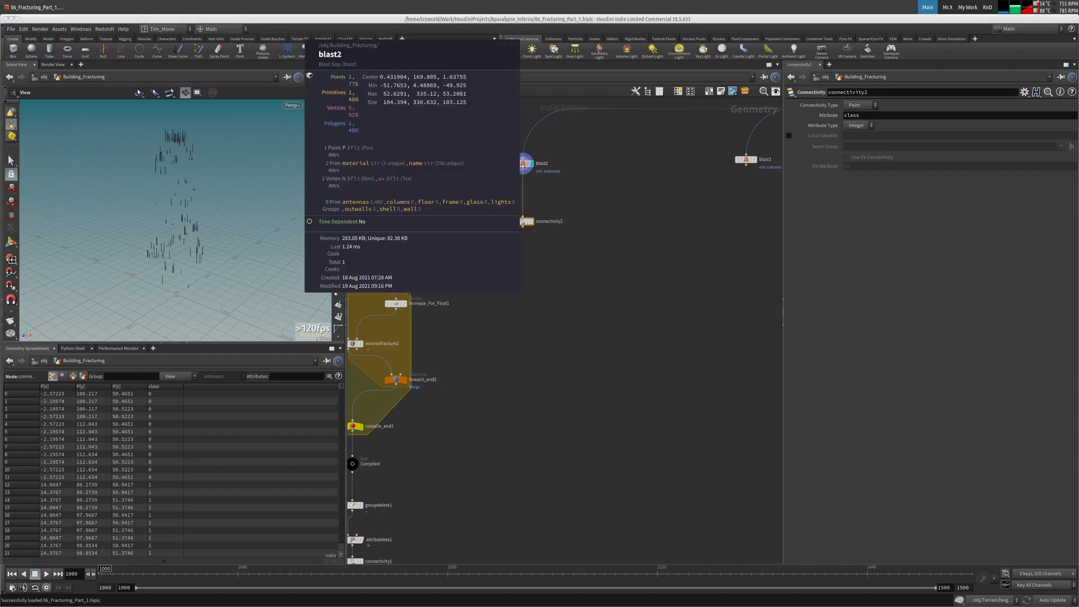
click(531, 221)
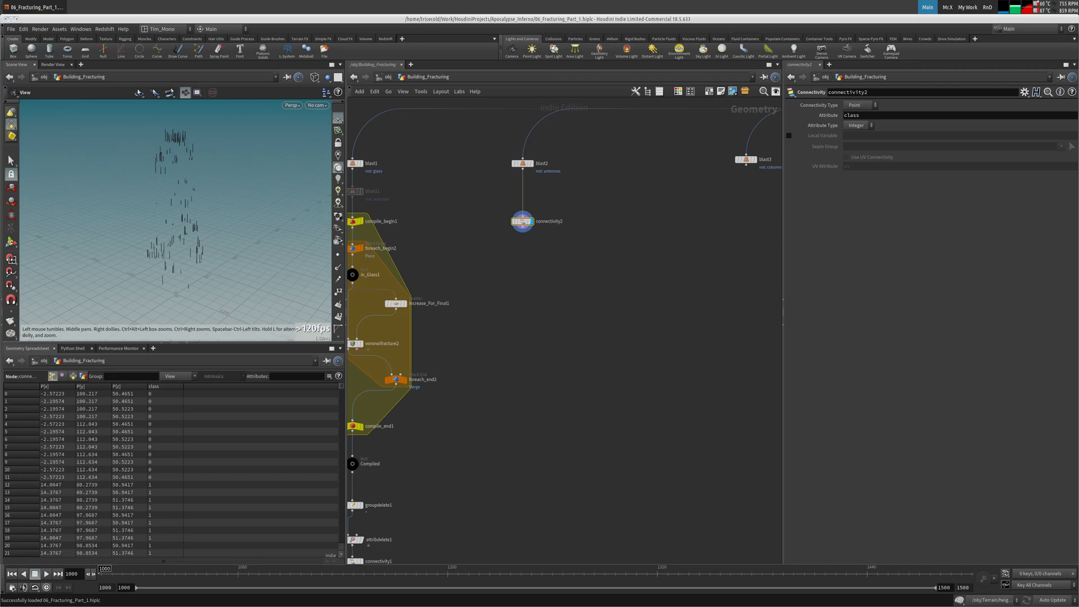
Step: Add an Attribute Wrangle connected below the antennas' Connectivity node
mouse_move(503, 272)
middle_down()
mouse_move(515, 270)
mouse_move(510, 283)
middle_up()
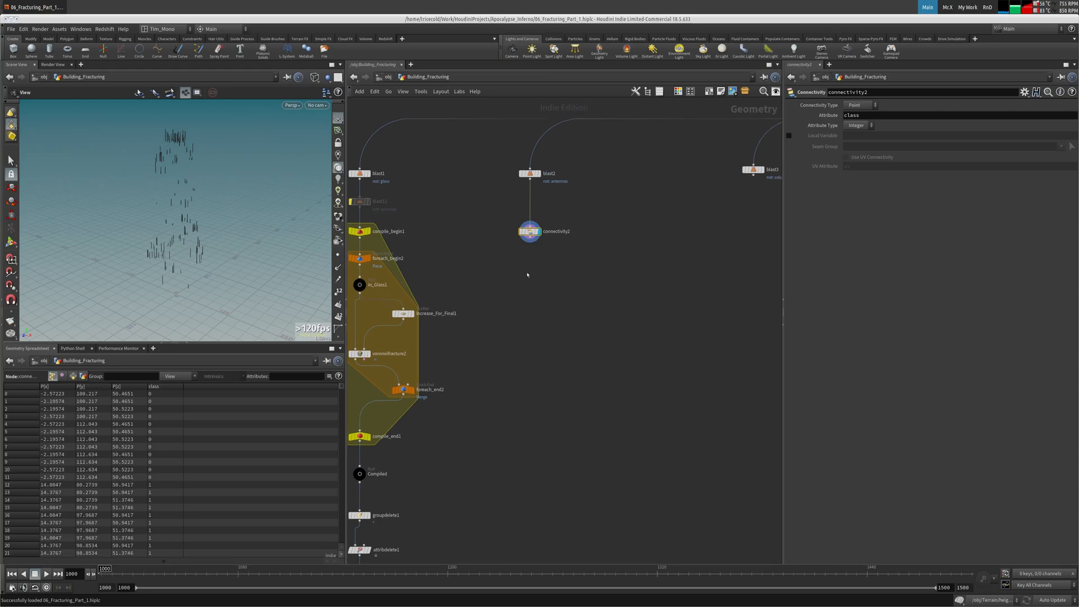
key(Tab)
text(attrw)
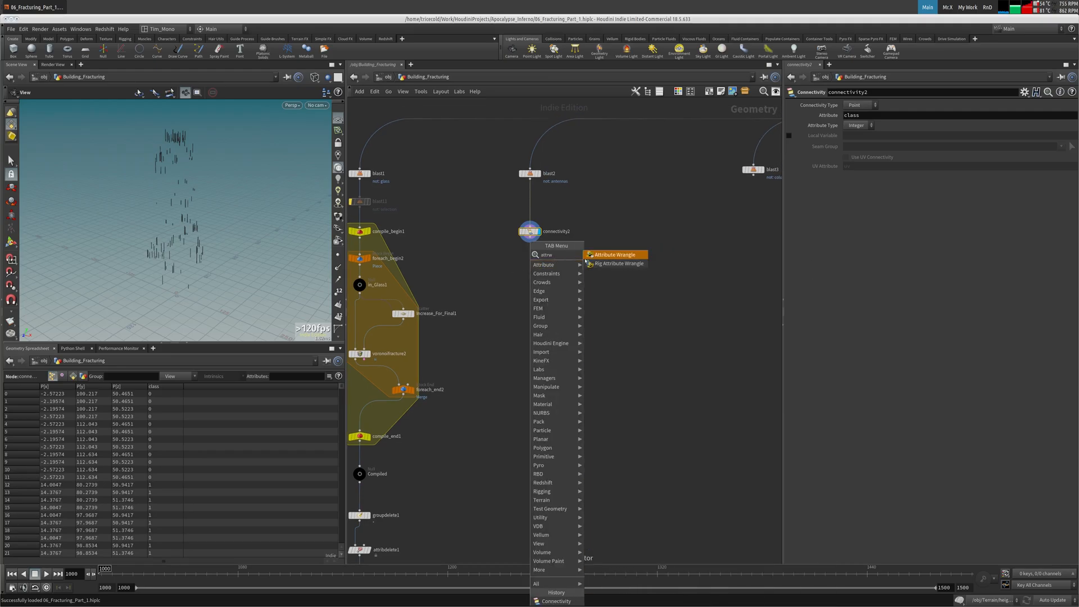
click(600, 256)
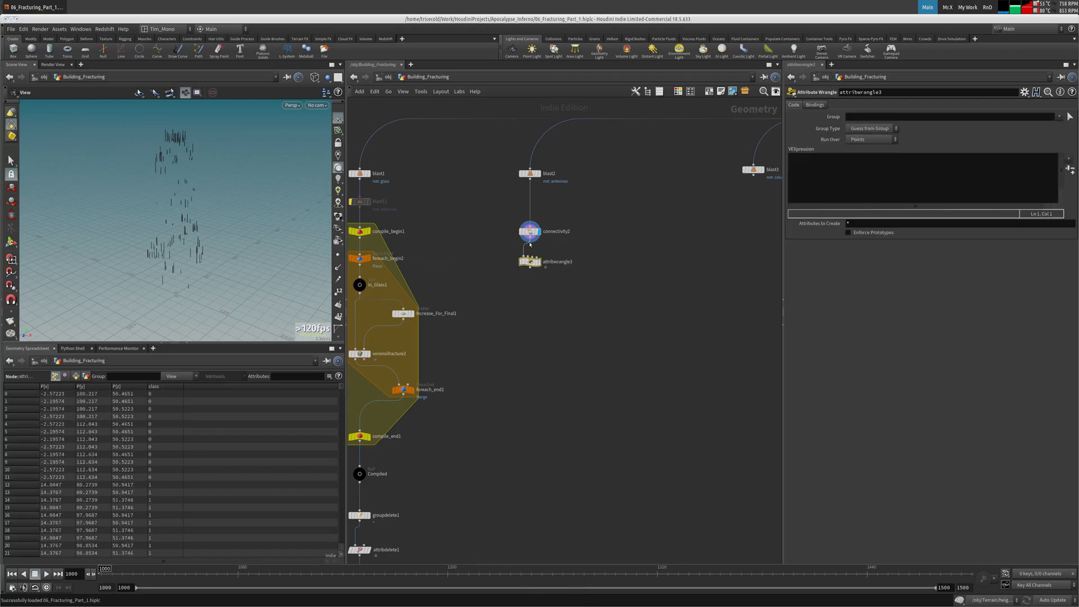
Step: Rename the new wrangle to rename_Antenna and align it below the Connectivity node
double_click(564, 262)
double_click(565, 266)
text(rename_Antenna)
key(Return)
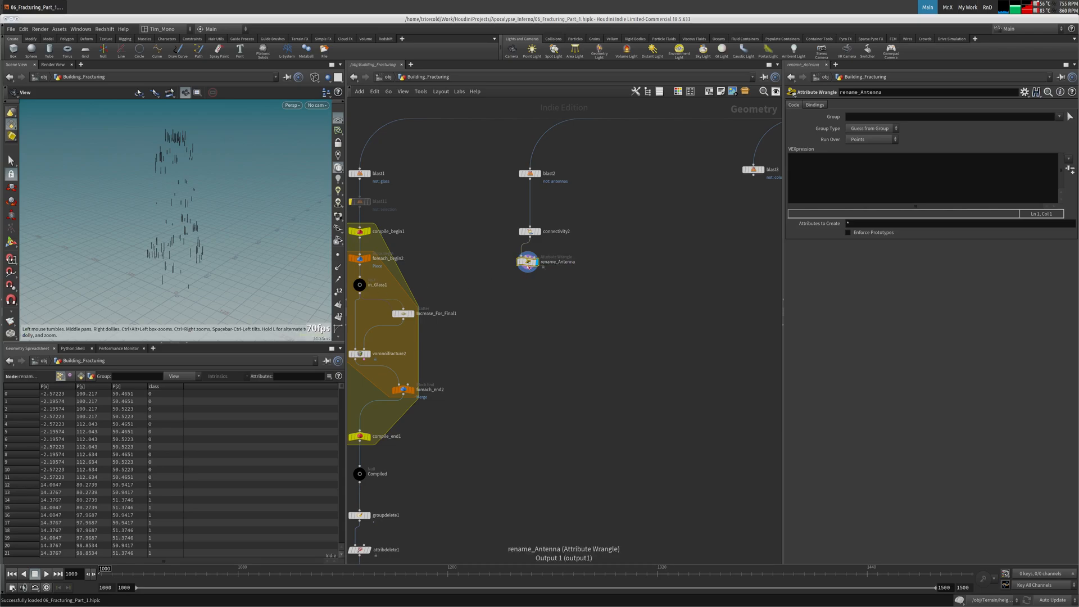
drag(529, 263, 531, 259)
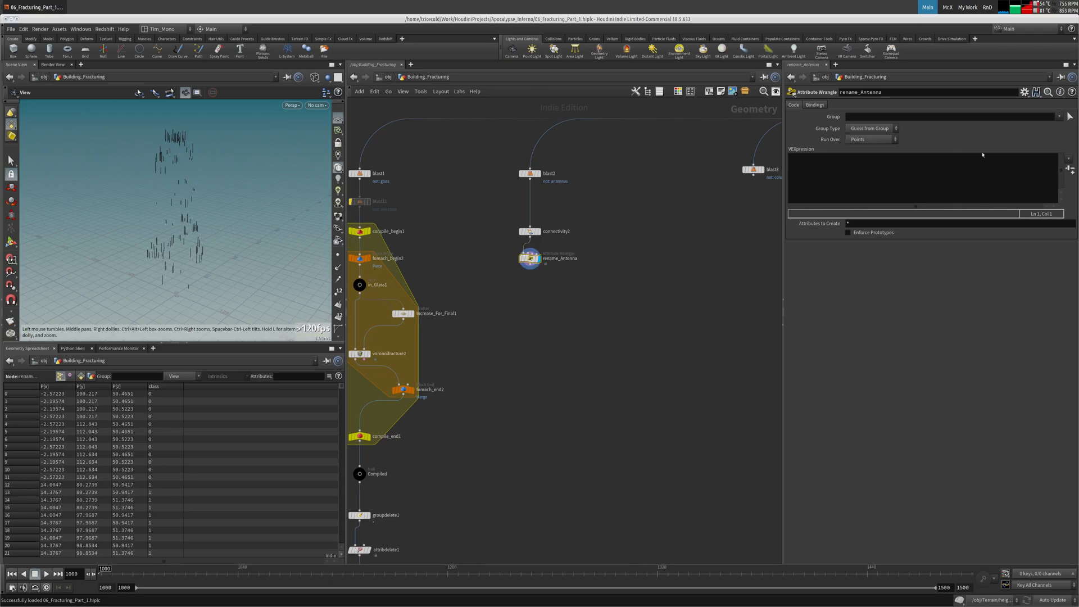
Step: Run the wrangle over primitives and enter the expression s@name = "antenna_" + itoa(i@class);
click(871, 139)
click(868, 150)
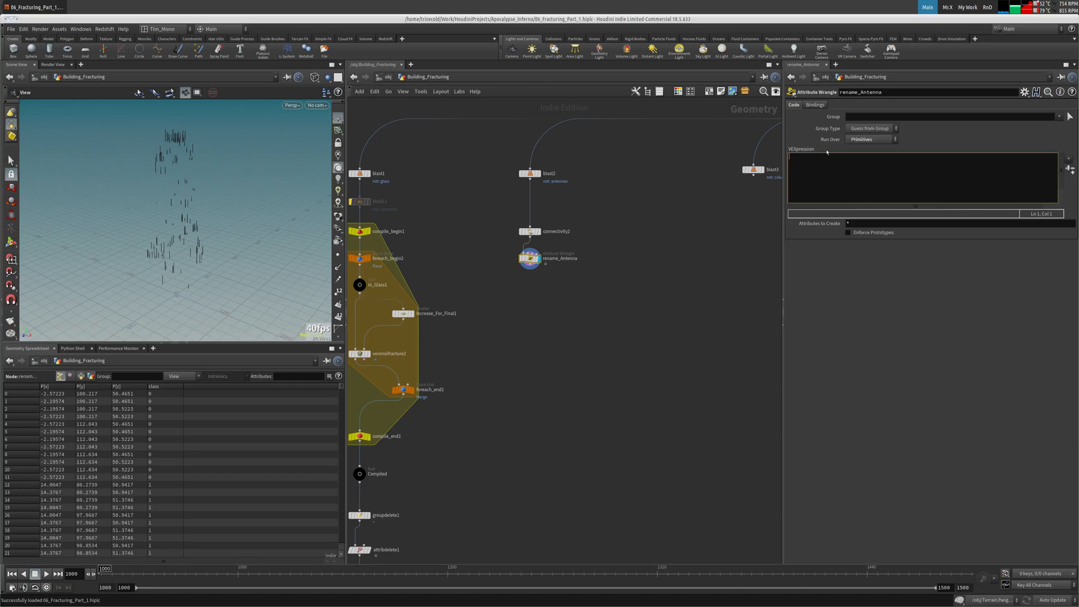
text(name )
text(= "anetan)
key(BackSpace)
key(BackSpace)
key(BackSpace)
key(BackSpace)
text(tenna_" + itoa(i@class)()
key(Return)
text(s@shop)
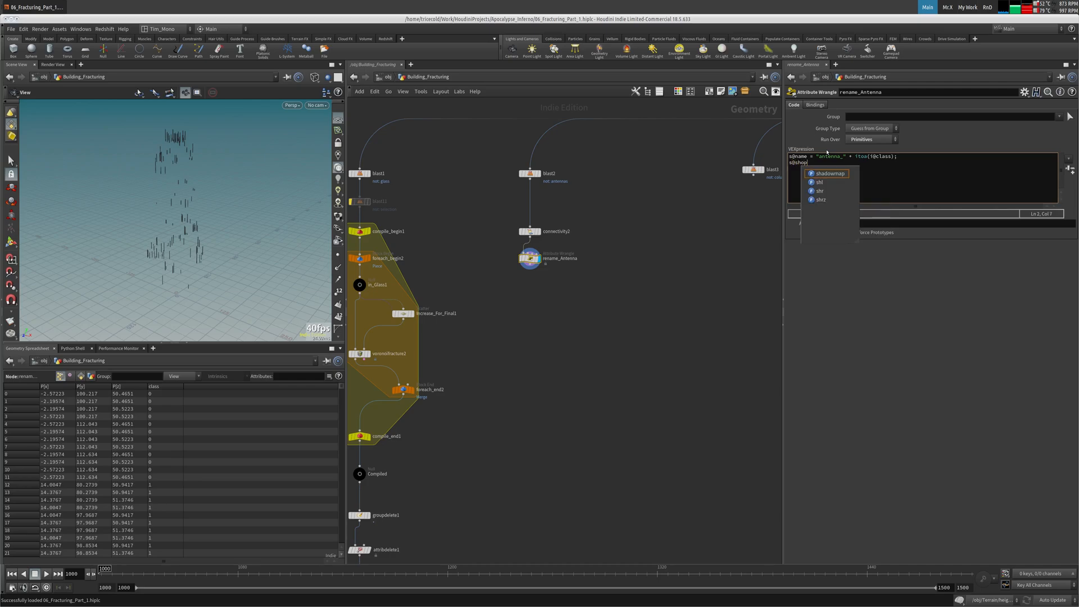
key(Escape)
text(materialpath = ")
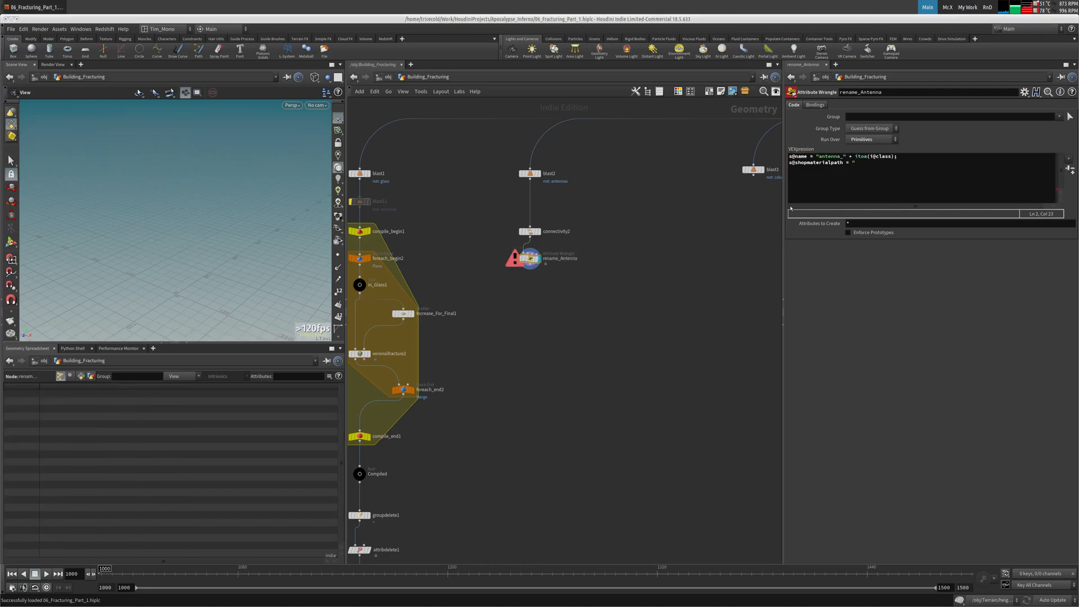
key(shift+Home)
key(BackSpace)
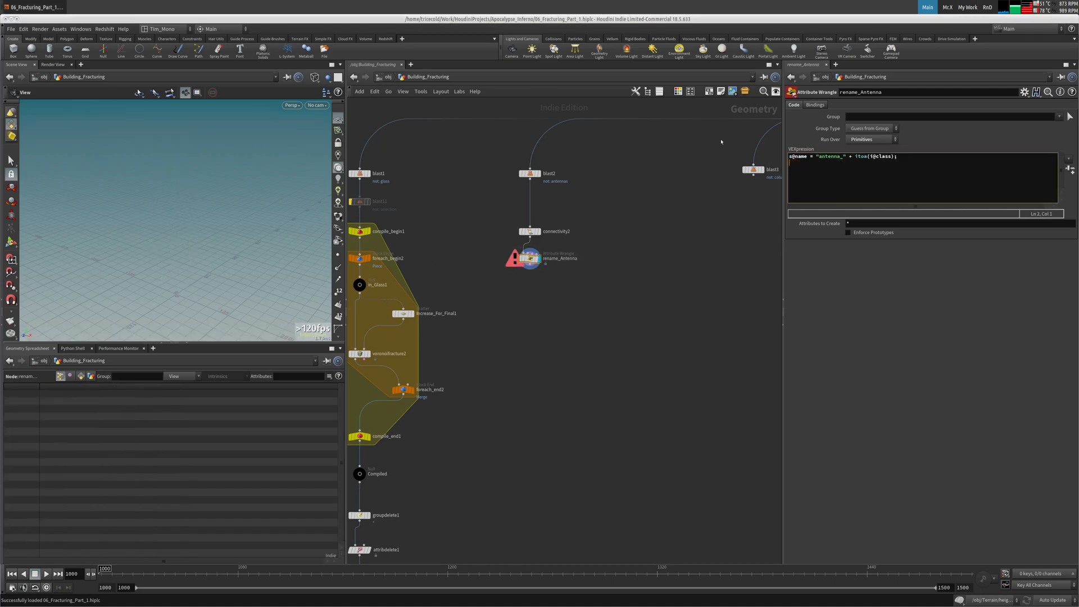
Step: Examine the antennas' primitive name and material attributes in the geometry spreadsheet, and inspect the antennas up close
click(452, 333)
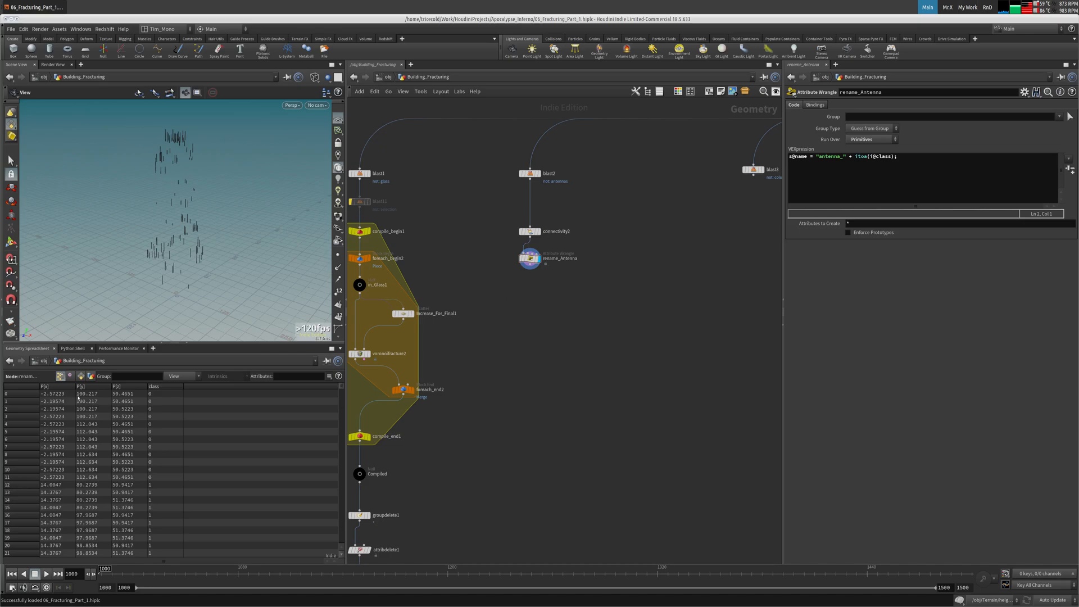
click(82, 376)
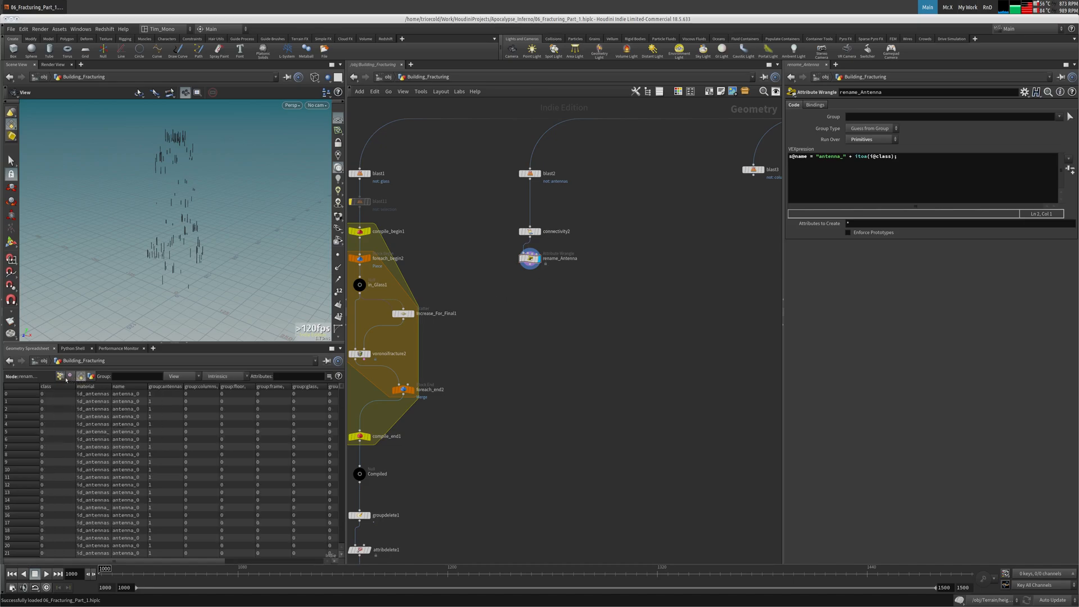
double_click(111, 388)
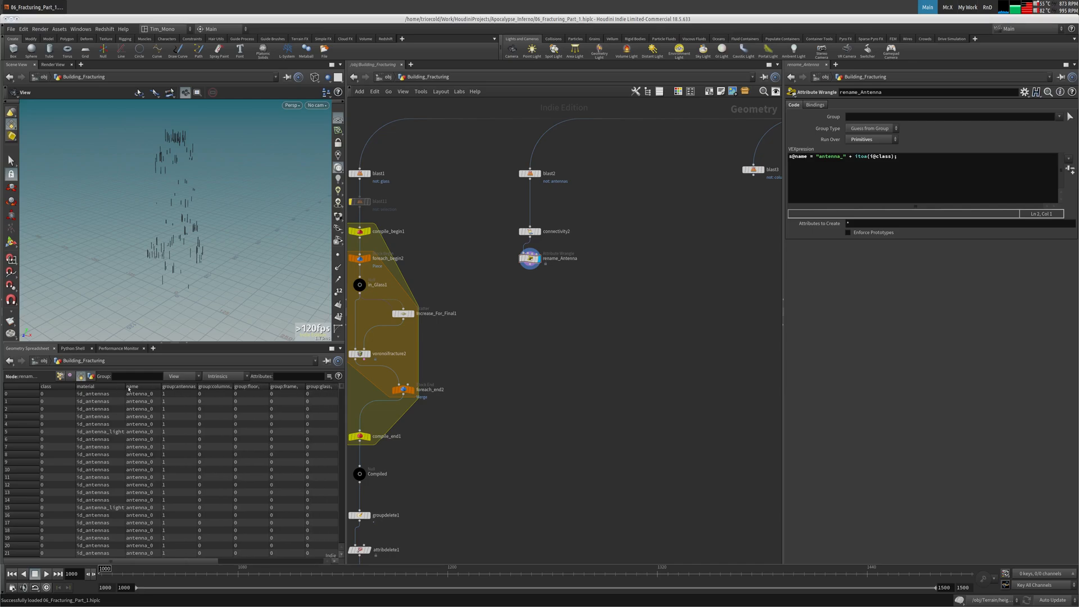
drag(128, 388, 147, 387)
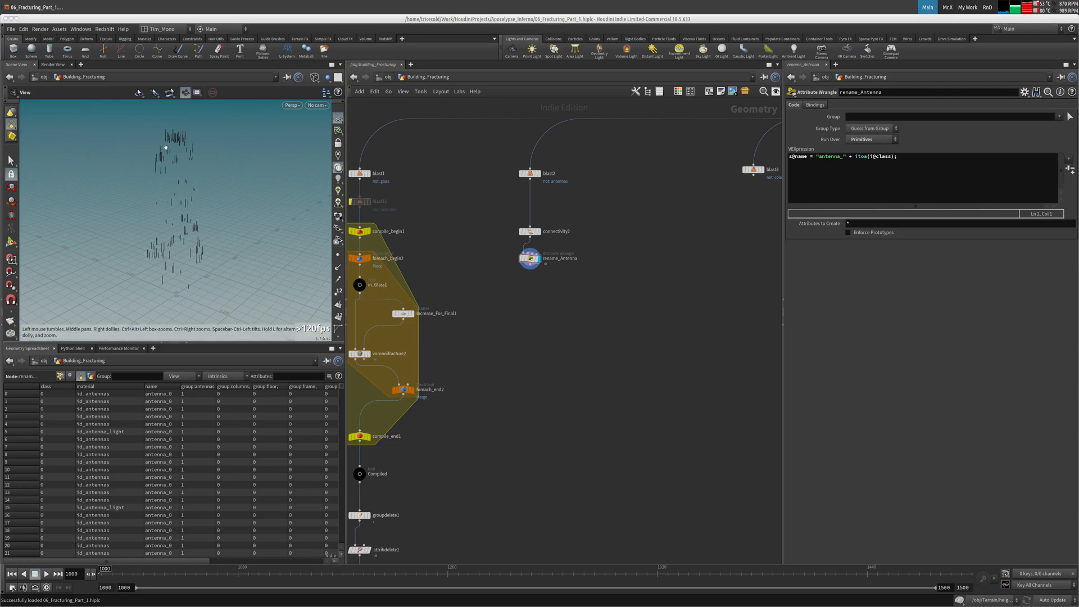
scroll(168, 170, up, 10)
drag(167, 170, 89, 141)
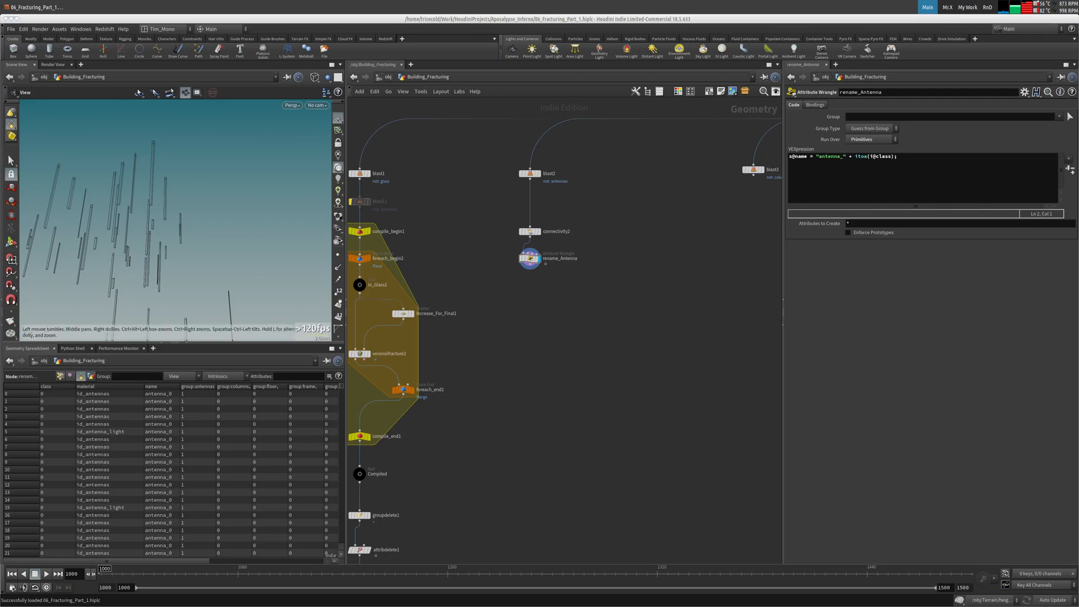
Step: Add an RBD Material Fracture node fed by rename_Antenna and display its result
middle_drag(511, 310, 522, 282)
key(Tab)
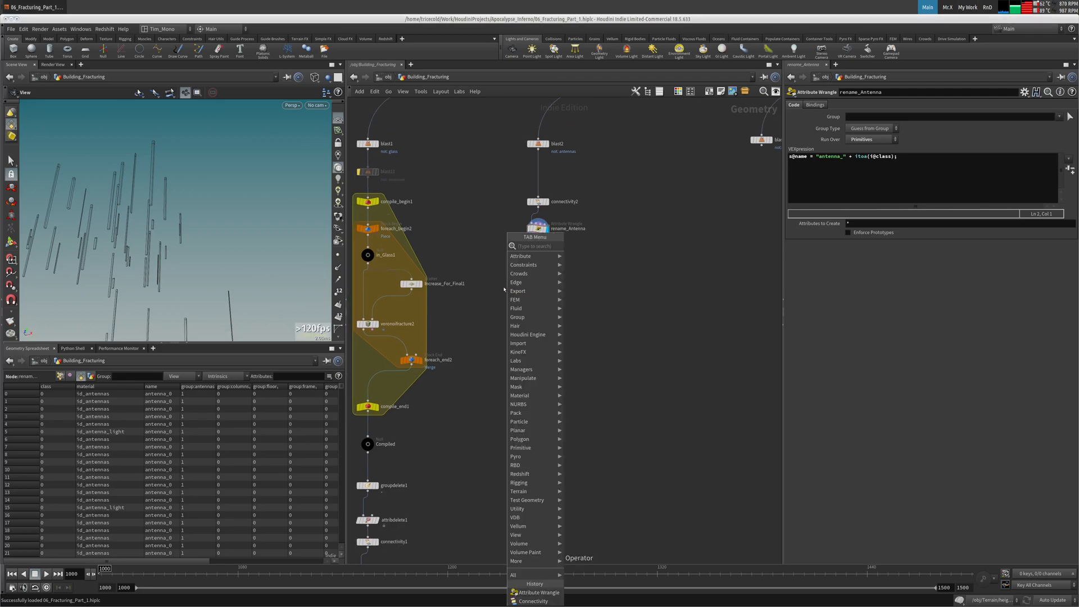
text(rbdmater)
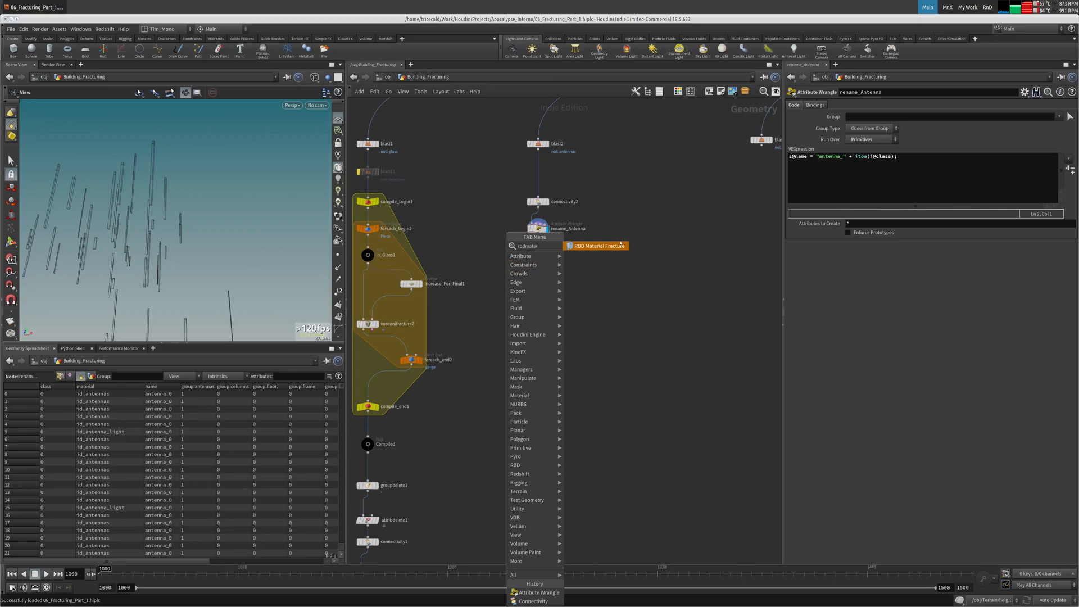
key(Return)
click(537, 339)
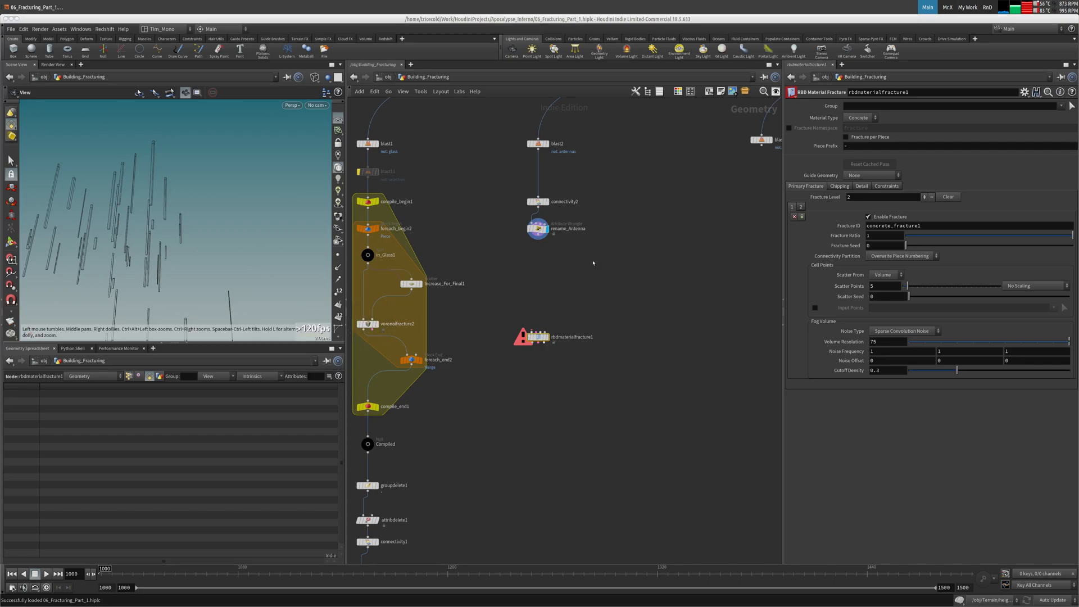
click(548, 337)
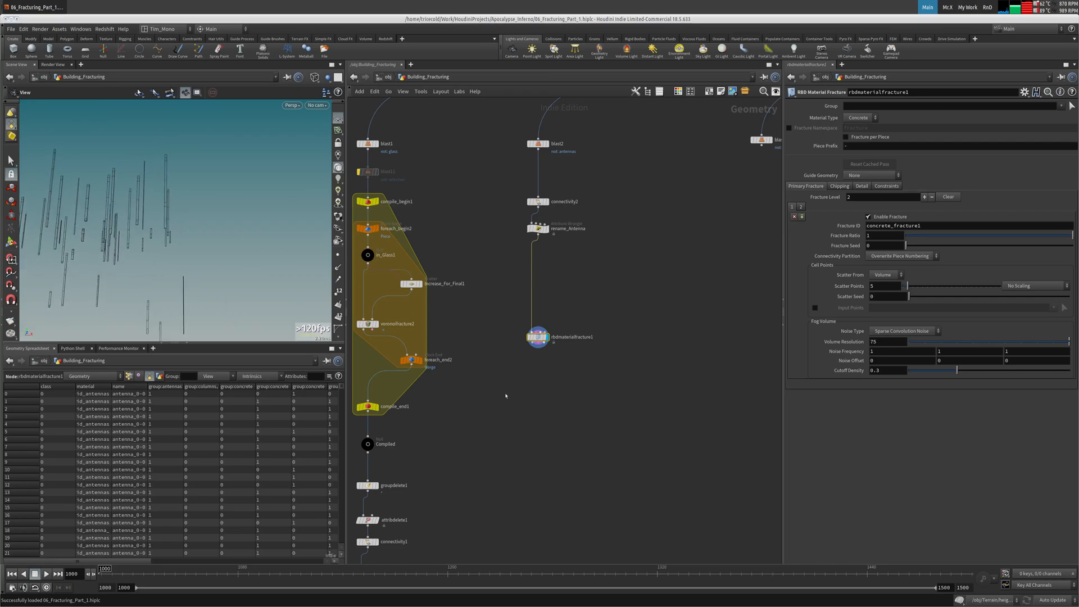
Step: Add an Exploded View node below the RBD Material Fracture node and inspect the separated antenna pieces
key(Tab)
text(exp)
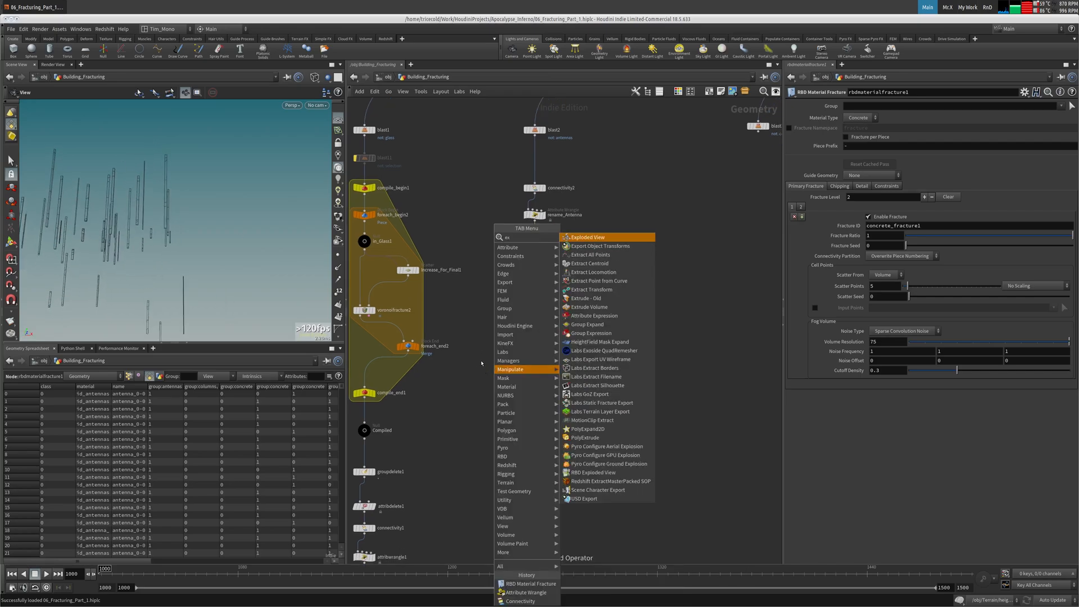
click(591, 238)
click(538, 360)
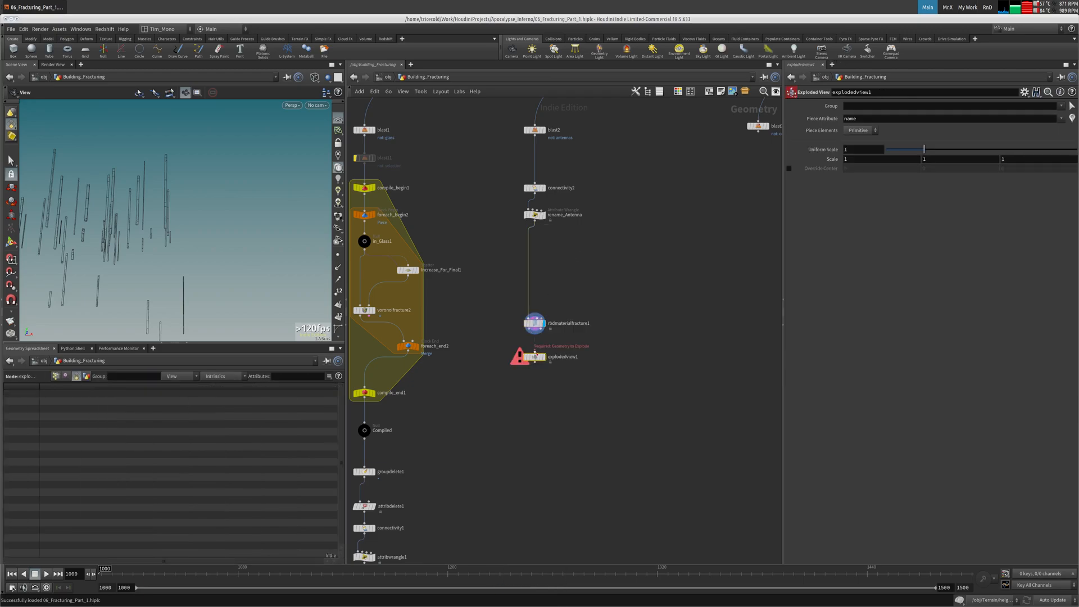
click(543, 357)
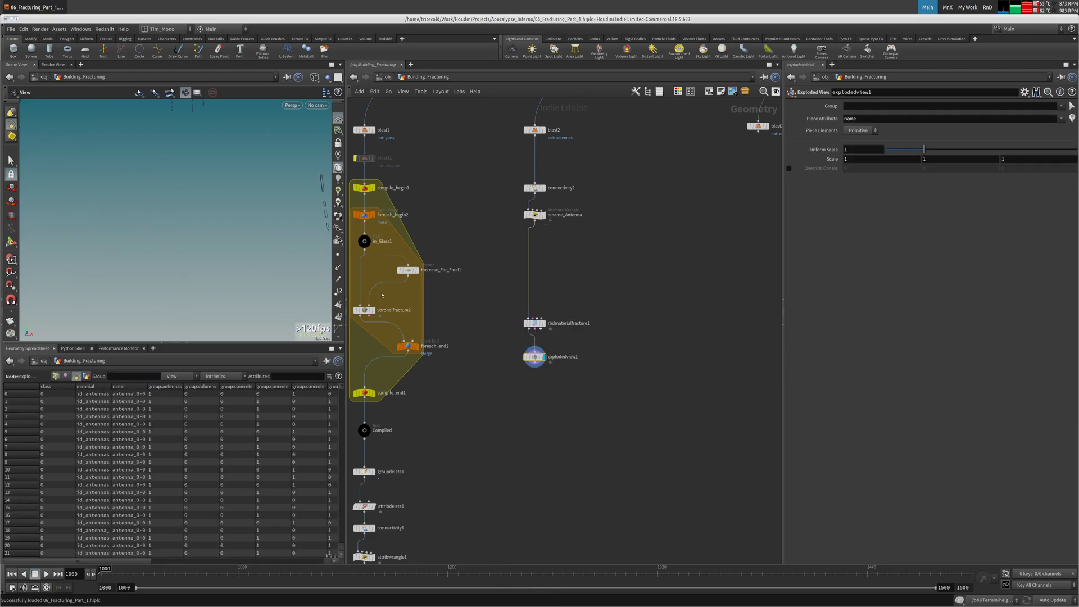
scroll(197, 201, up, 10)
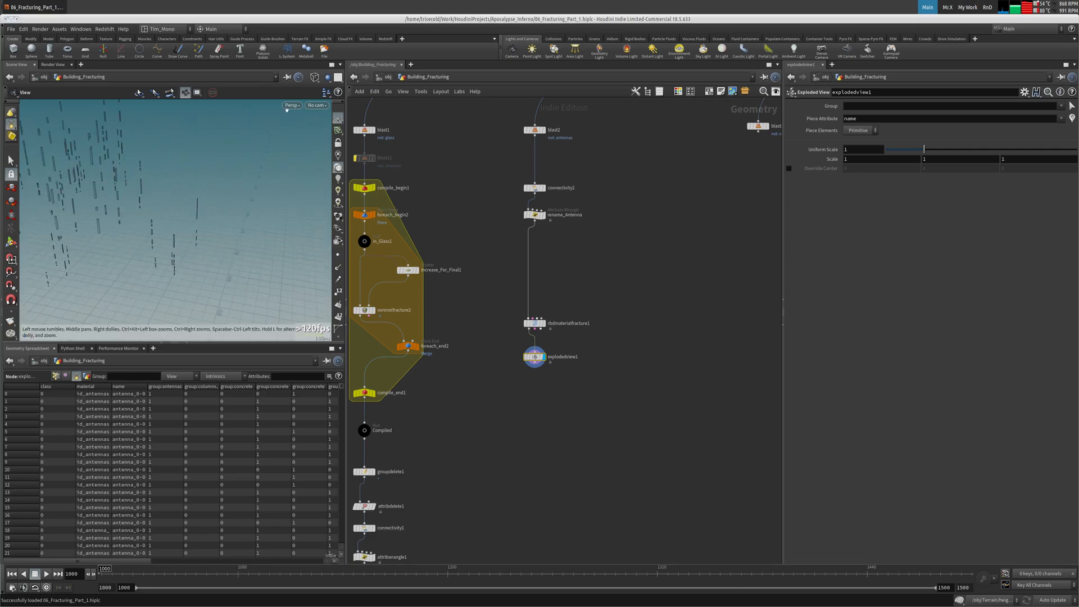
scroll(168, 208, up, 10)
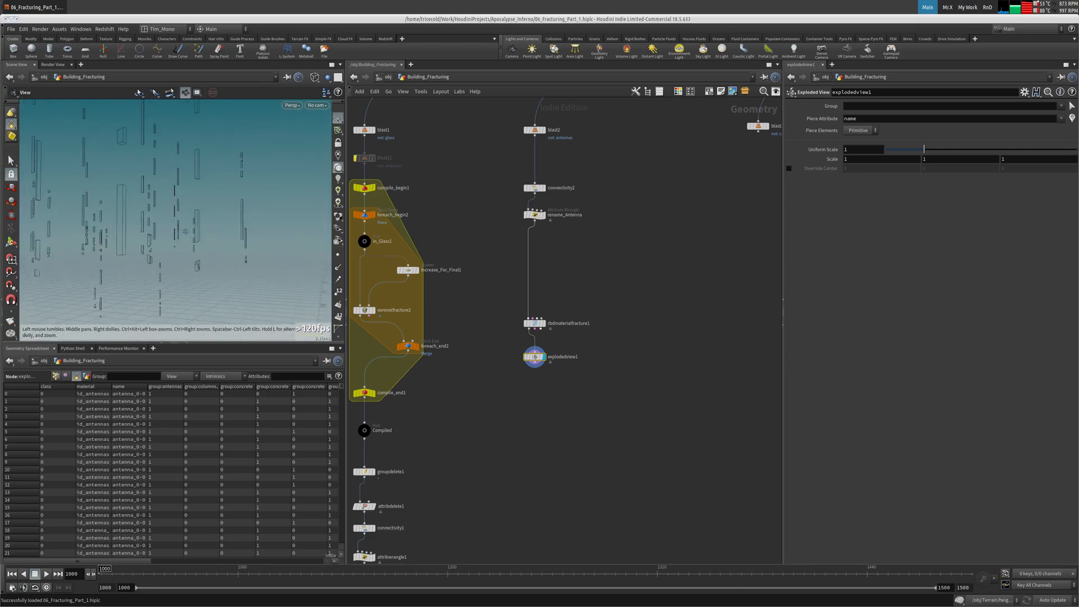
mouse_move(156, 234)
mouse_down()
mouse_move(114, 222)
mouse_move(169, 225)
mouse_up()
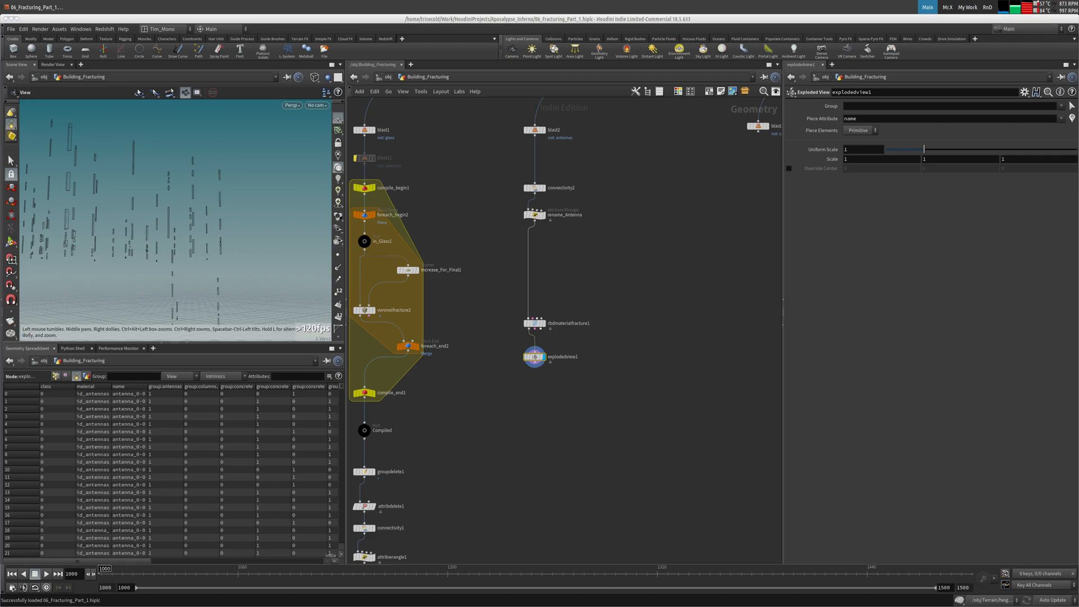
Step: Set the RBD Material Fracture's Fracture ID to antenna and widen the spreadsheet's name column
click(534, 323)
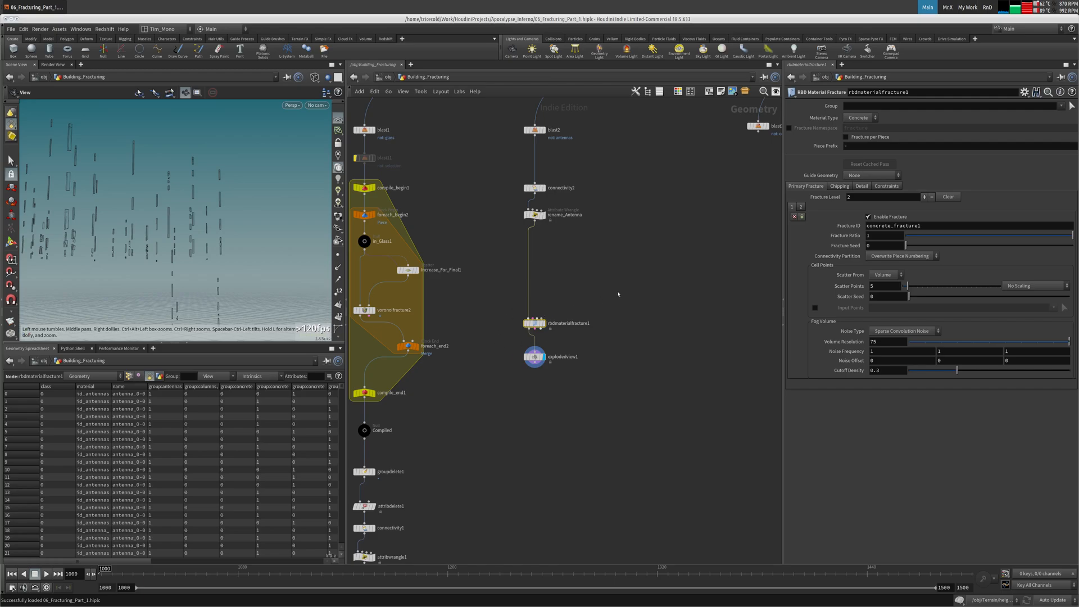
double_click(942, 228)
text(ant)
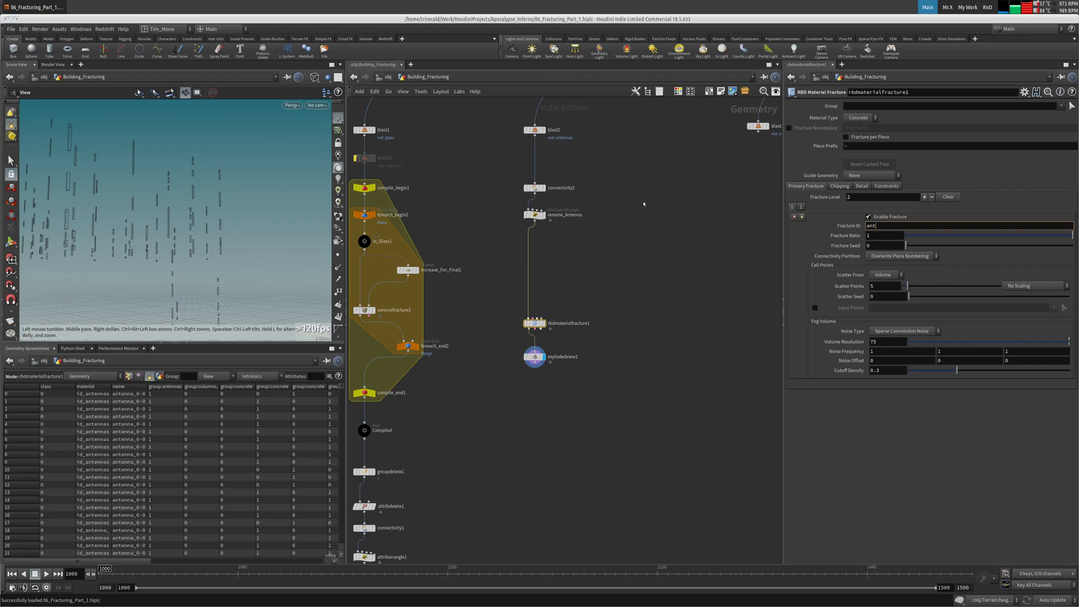
text(enna)
key(Return)
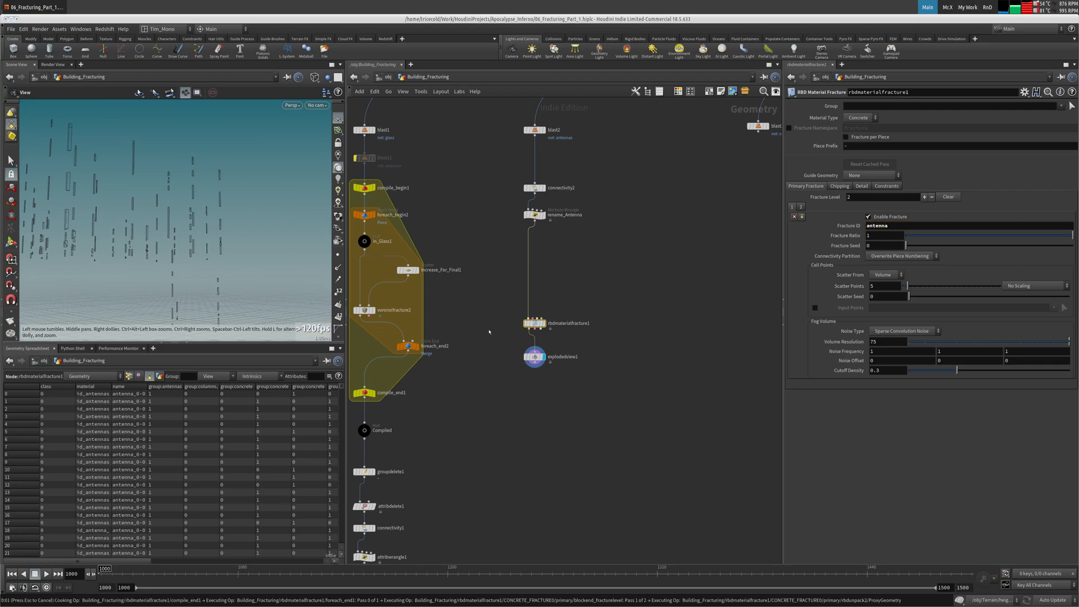
drag(147, 388, 175, 388)
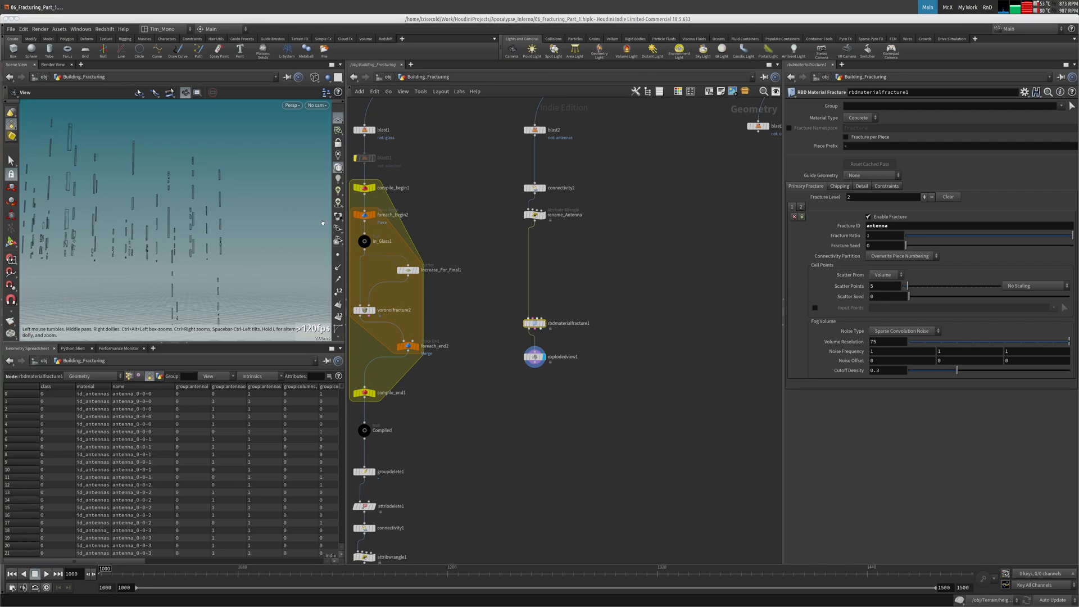
Step: Check the fracture node's constraint settings, and set the primary fracture's scatter points to 20
click(887, 186)
click(849, 197)
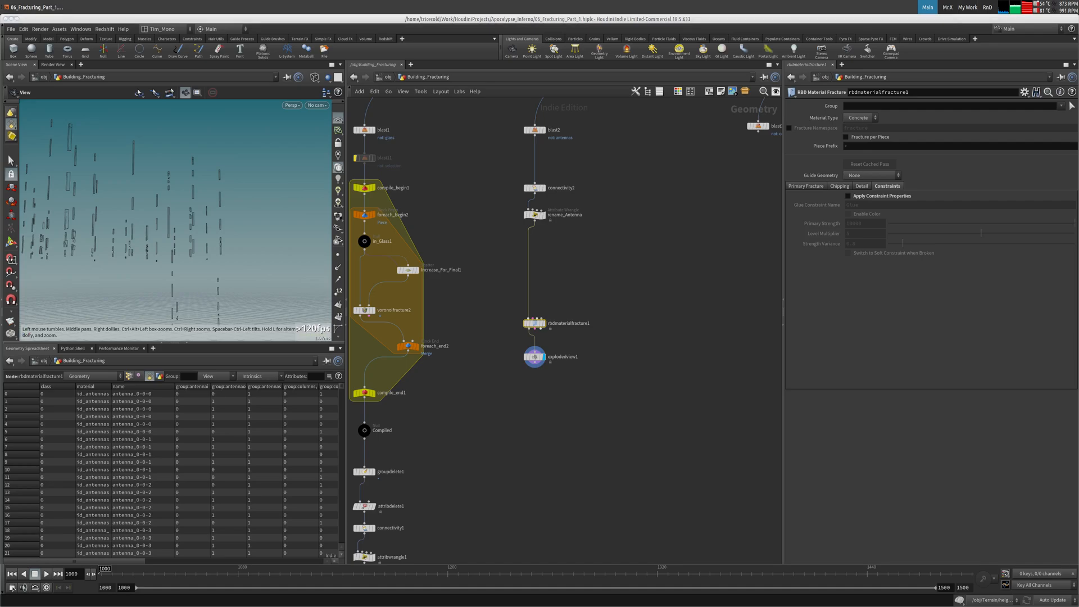
click(805, 187)
key(BackSpace)
text(20)
key(Return)
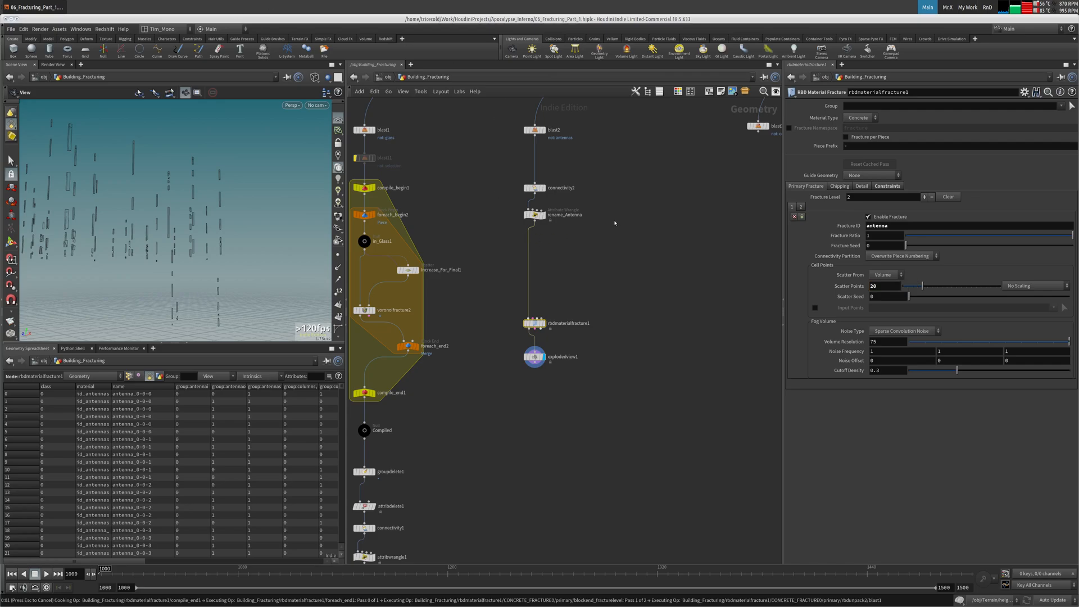
Step: Set the RBD Material Fracture's fog volume noise type to None and inspect the exploded antenna pieces
middle_drag(596, 225, 587, 204)
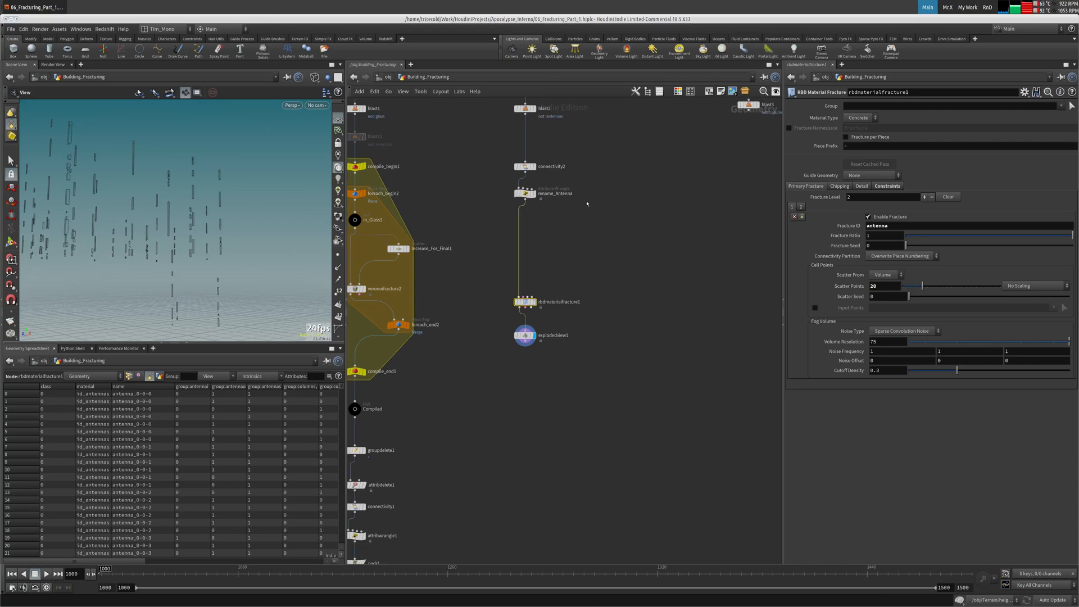
click(903, 332)
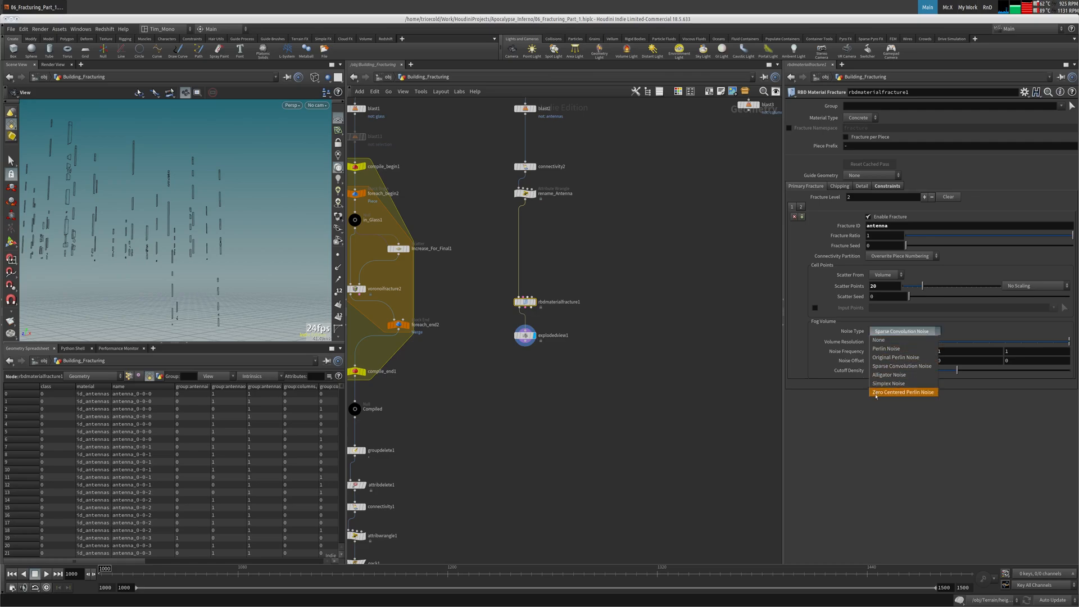
click(893, 341)
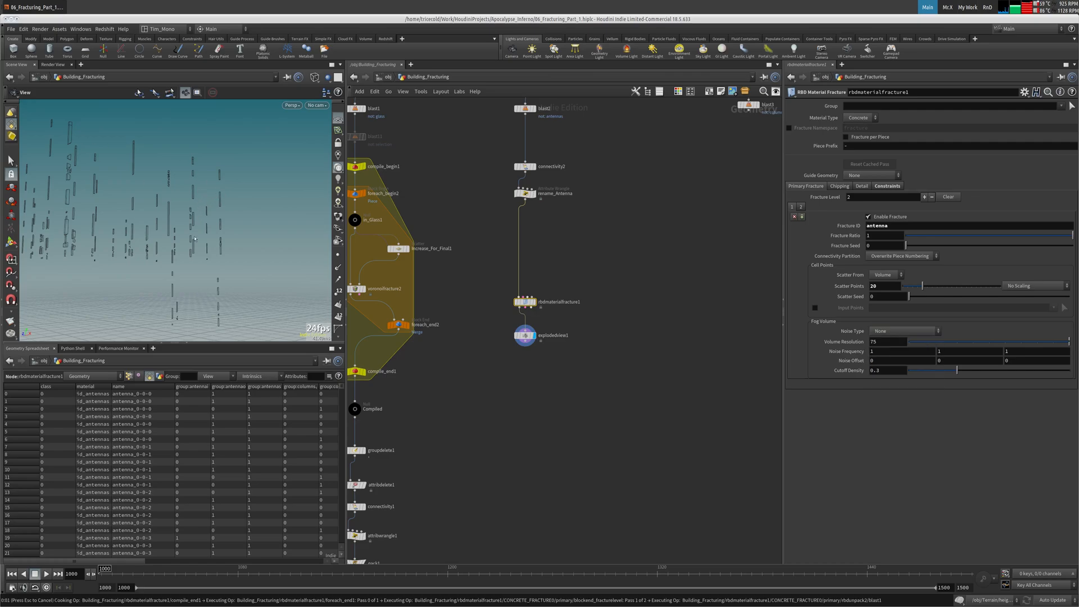
drag(137, 220, 159, 228)
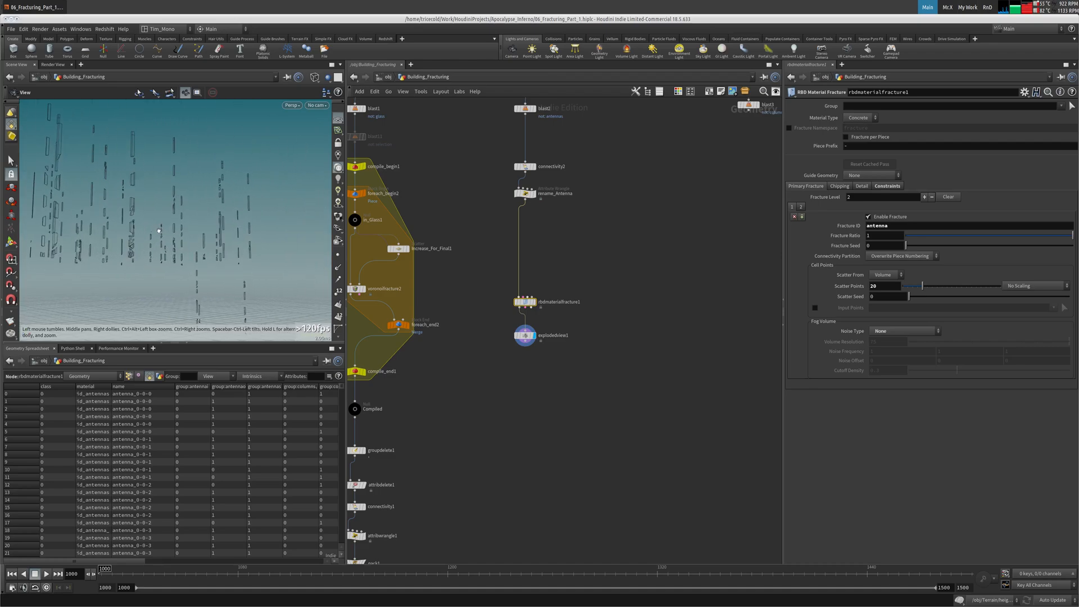
middle_drag(570, 269, 567, 289)
drag(172, 229, 227, 73)
middle_drag(175, 109, 126, 133)
drag(126, 133, 92, 187)
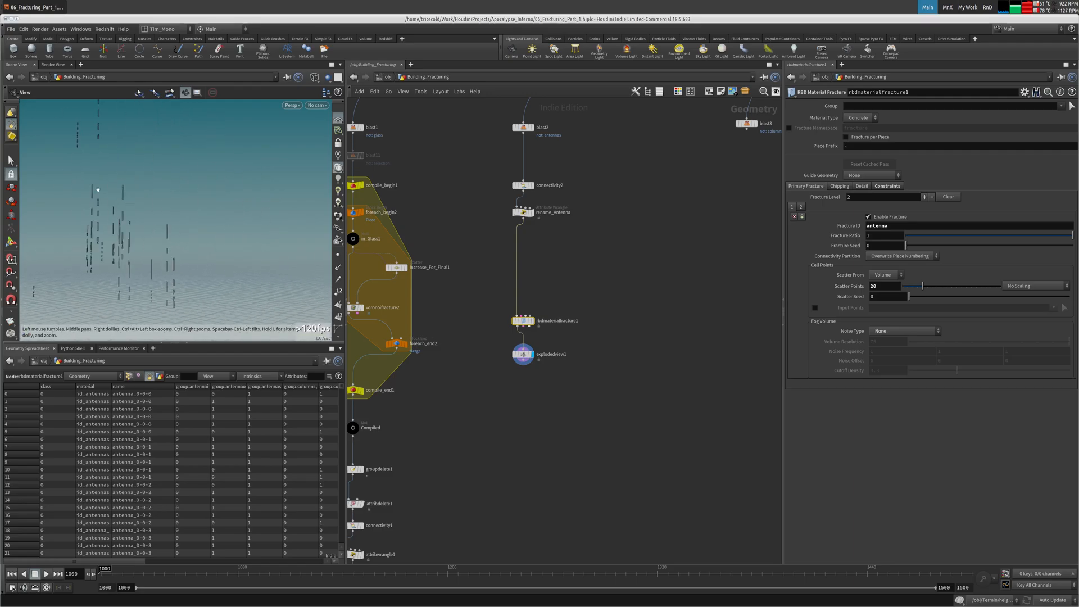
Step: Add a Scatter node fed by rename_Antenna, display it, and turn off its Relax Iterations
middle_drag(597, 256, 602, 267)
key(Tab)
text(scat)
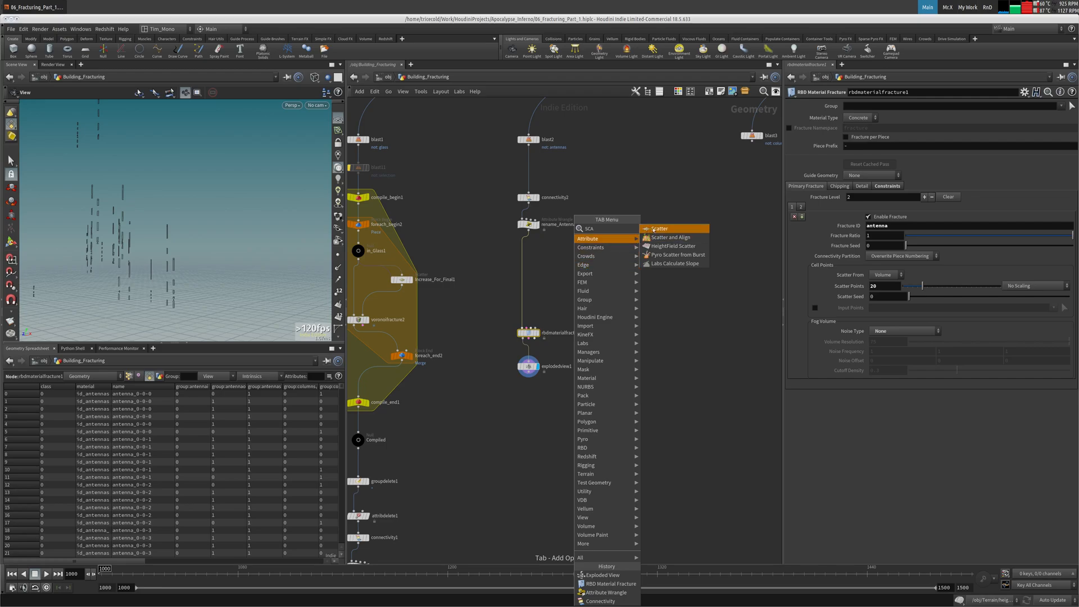
key(Return)
click(583, 274)
click(529, 231)
click(578, 271)
click(592, 275)
drag(583, 274, 584, 265)
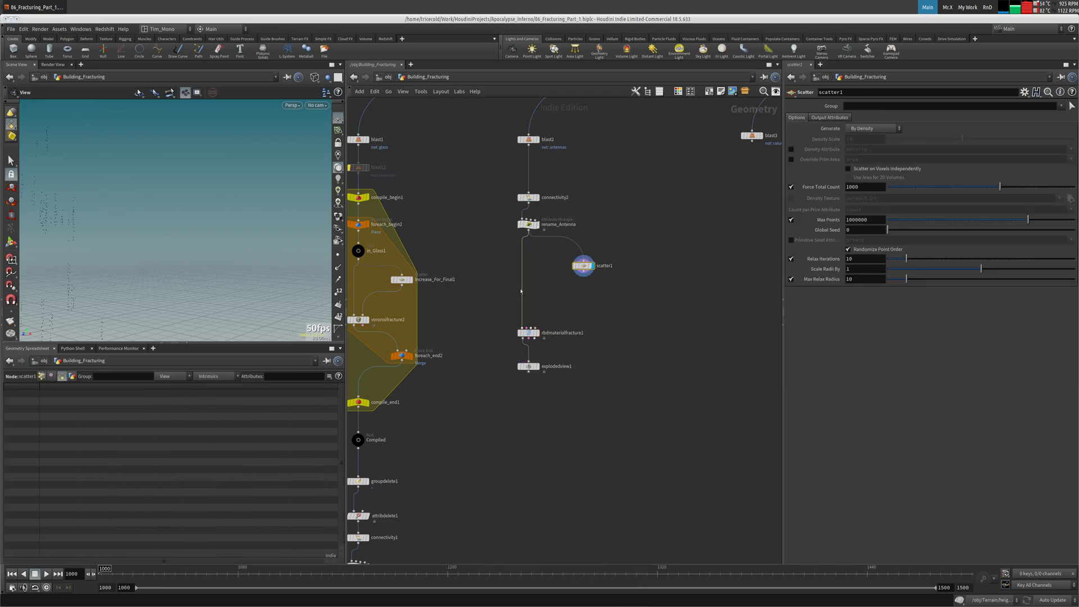
click(791, 259)
Step: Add a Voronoi Fracture node fed by rename_Antenna and scatter1, and inspect its pieces through the Exploded View node
key(Tab)
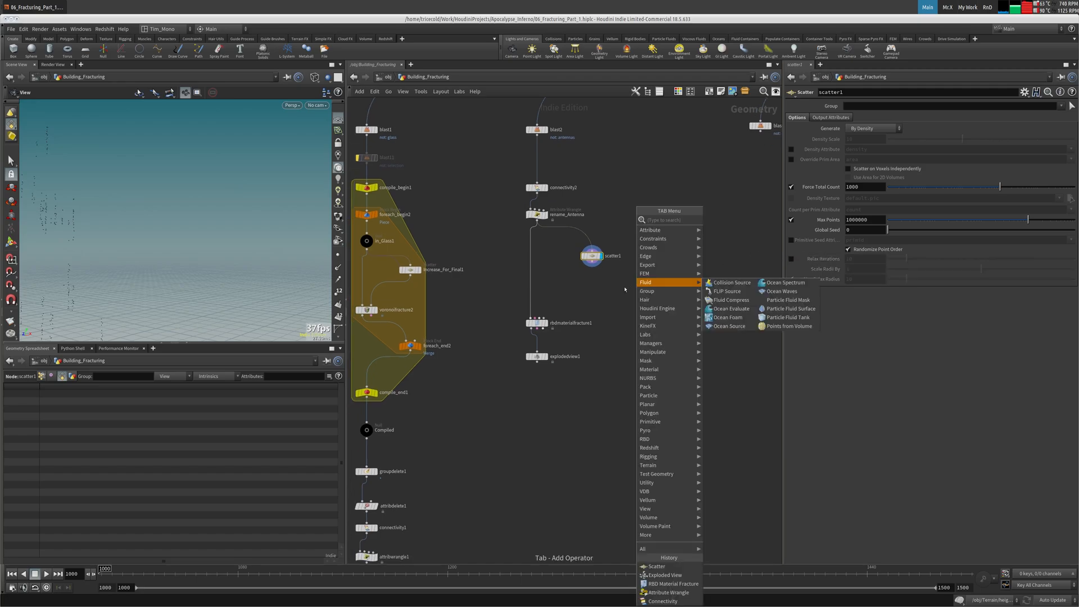
text(vor)
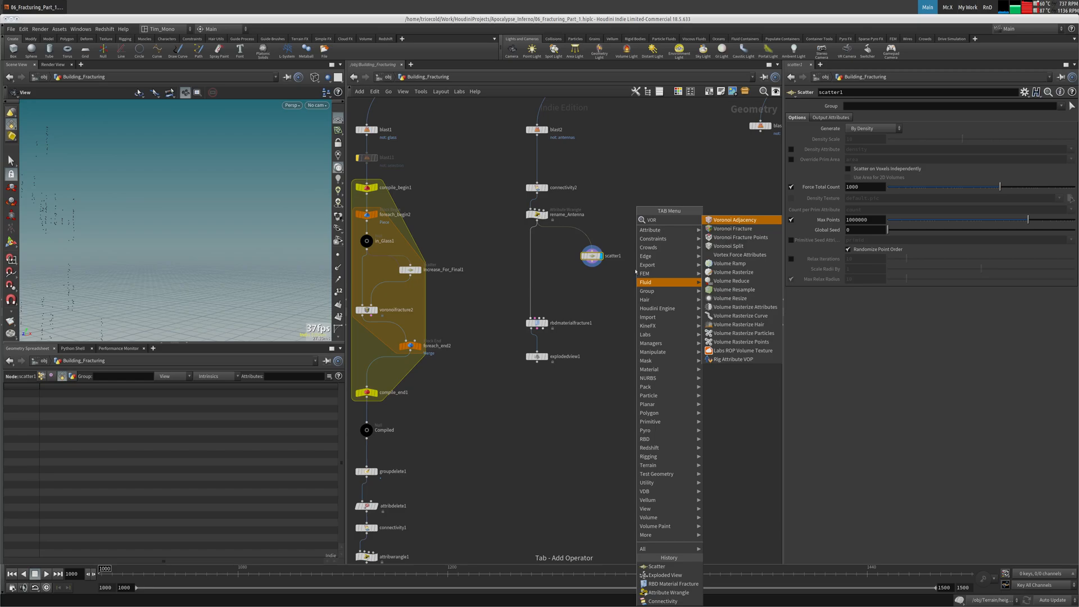
click(748, 229)
drag(541, 241, 562, 288)
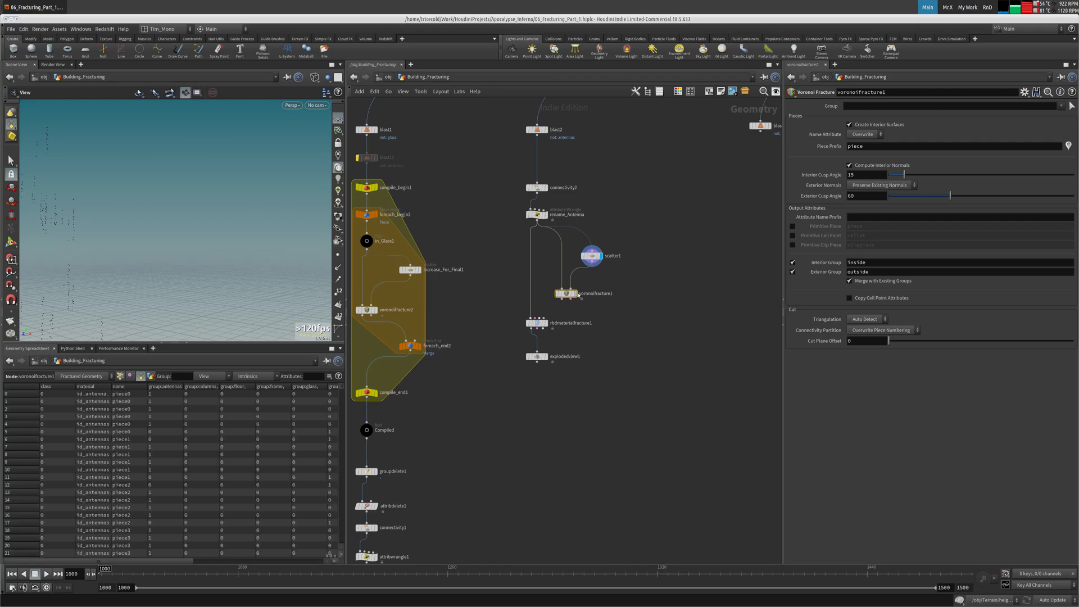
drag(566, 302, 538, 318)
click(548, 358)
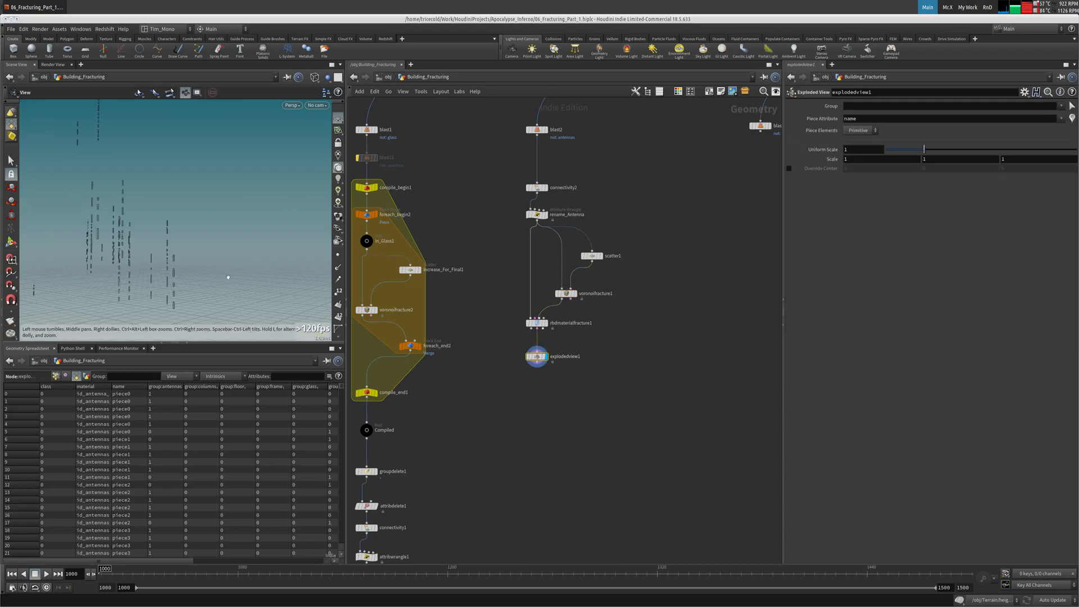
mouse_move(173, 232)
mouse_down()
mouse_move(197, 233)
mouse_move(179, 236)
mouse_up()
right_drag(179, 236, 39, 249)
middle_drag(39, 248, 100, 191)
Step: Feed scatter1 into the RBD Material Fracture as input points, enable Input Points, and view that node's result exploded
drag(573, 296, 507, 325)
click(592, 262)
click(557, 311)
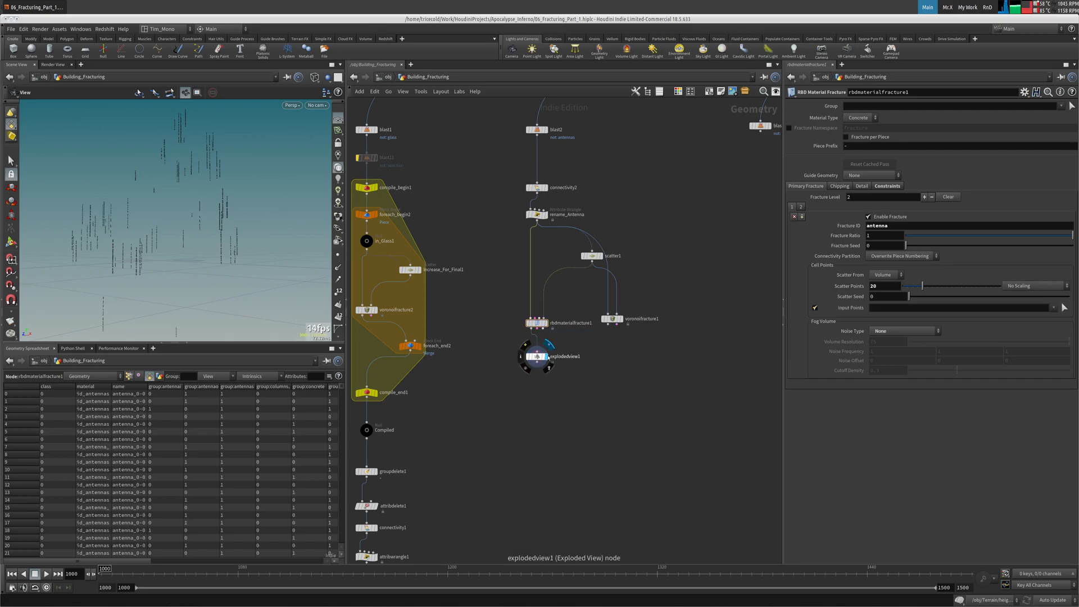
right_drag(90, 188, 224, 172)
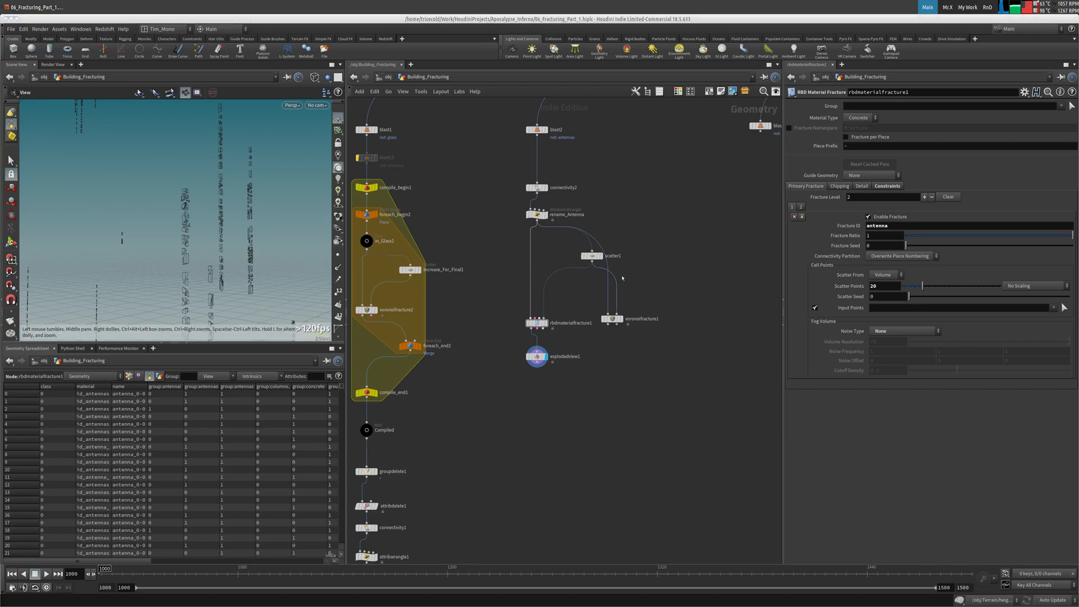
Step: Check the Scatter node's total count, and set the RBD Material Fracture's scatter points to 5
click(592, 256)
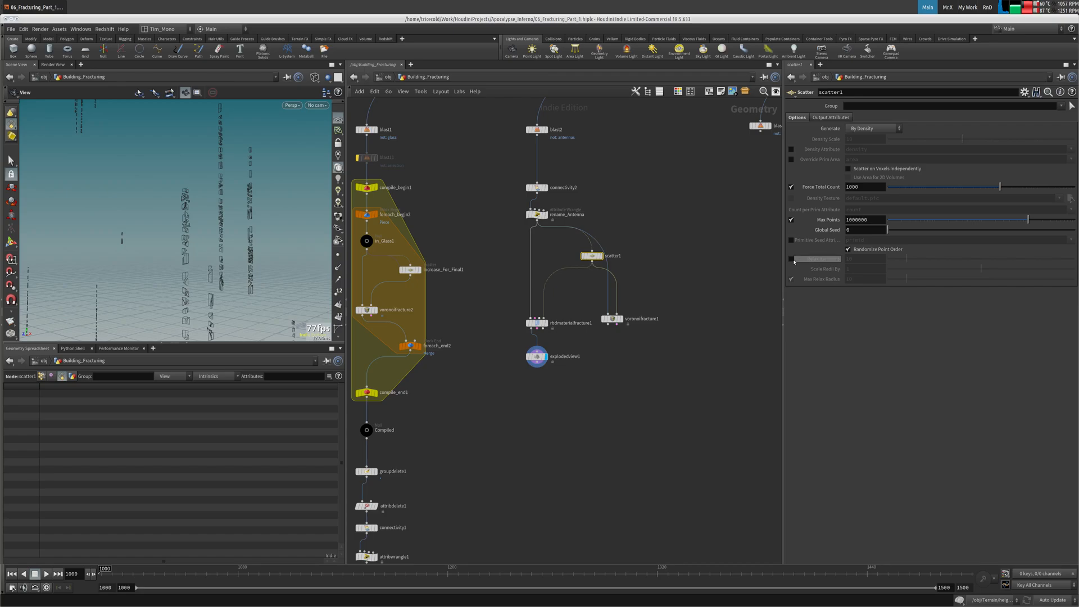
click(866, 187)
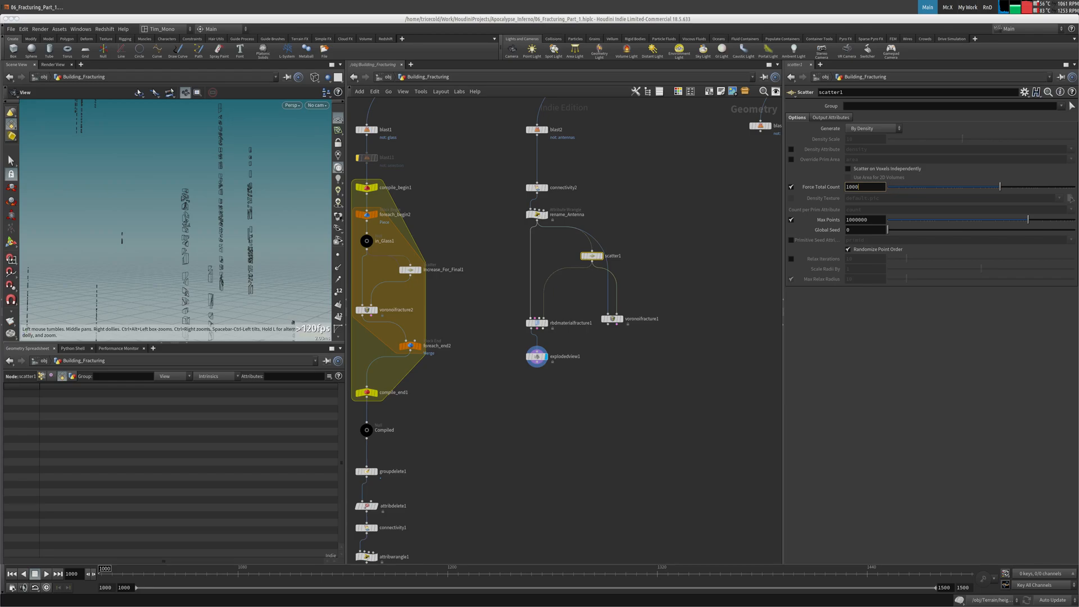
click(536, 323)
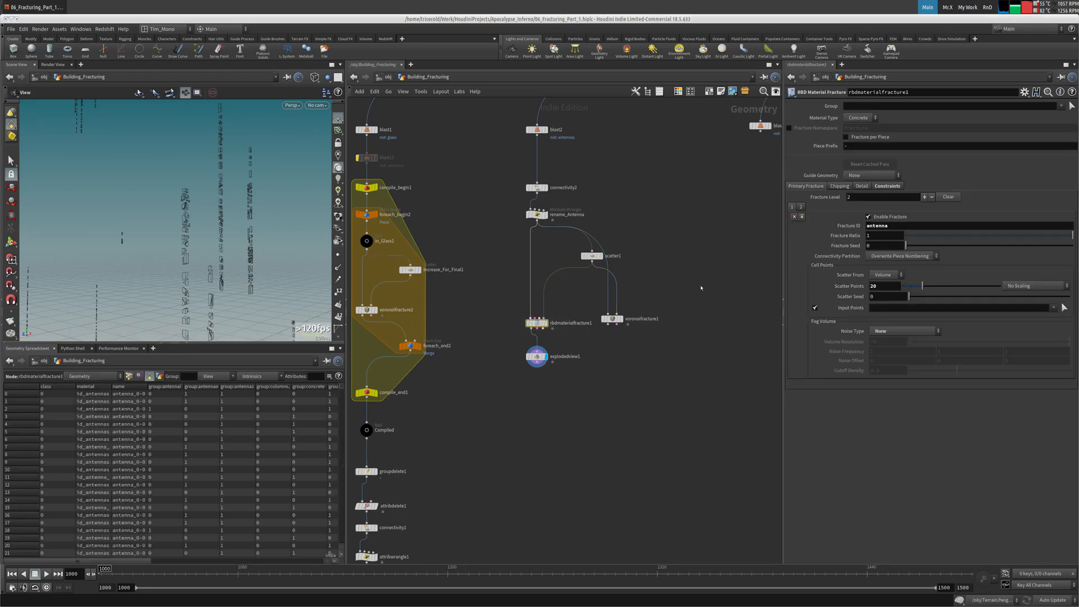
text(5)
key(Return)
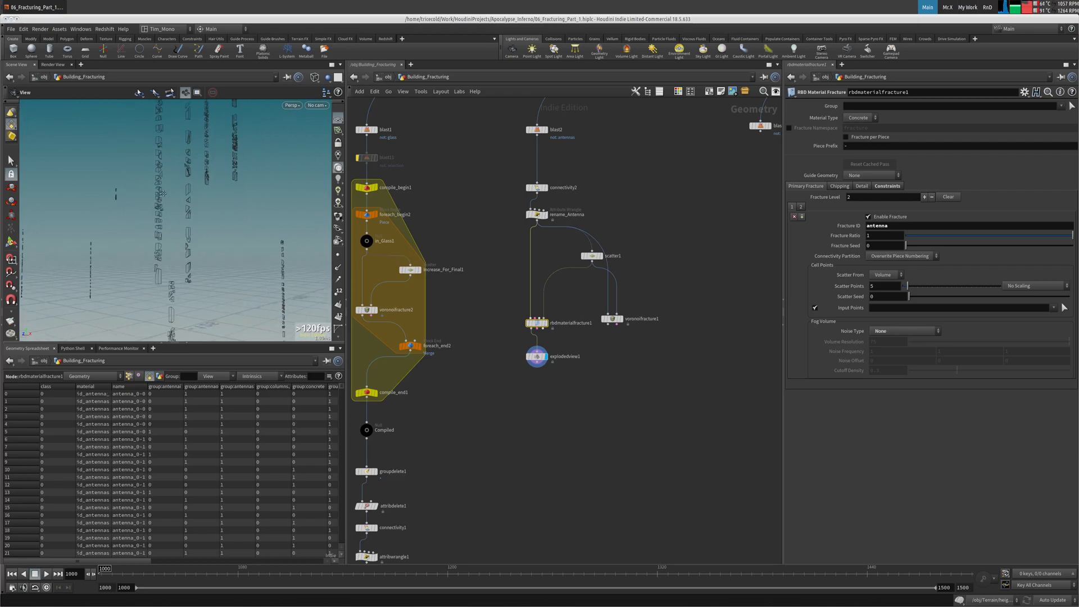
Step: Turn Relax Iterations back on in scatter1 and check the RBD Material Fracture's Input Points setting
click(593, 255)
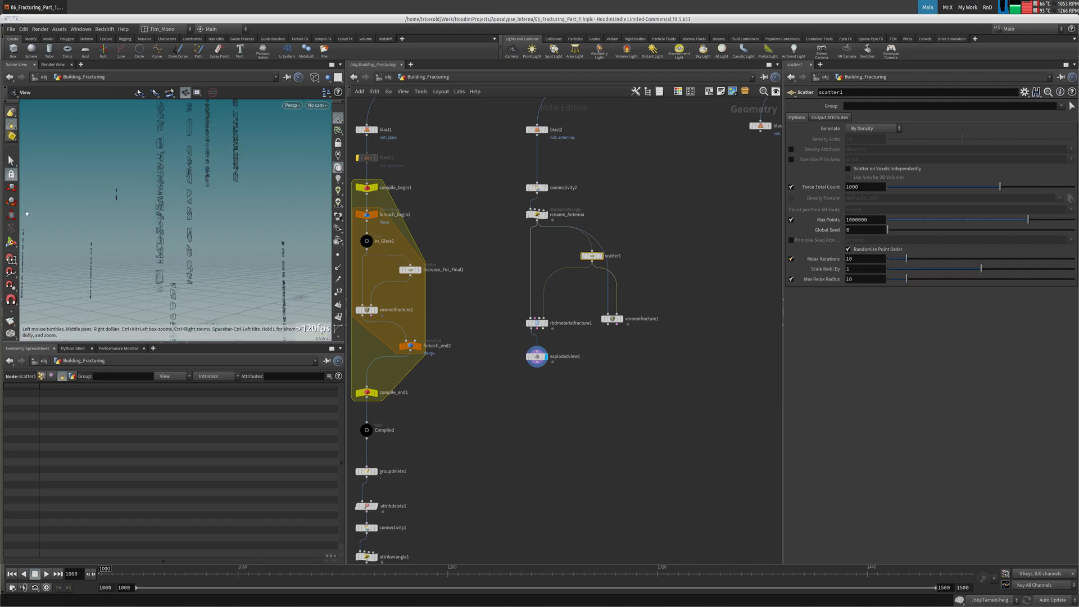
middle_drag(196, 181, 222, 168)
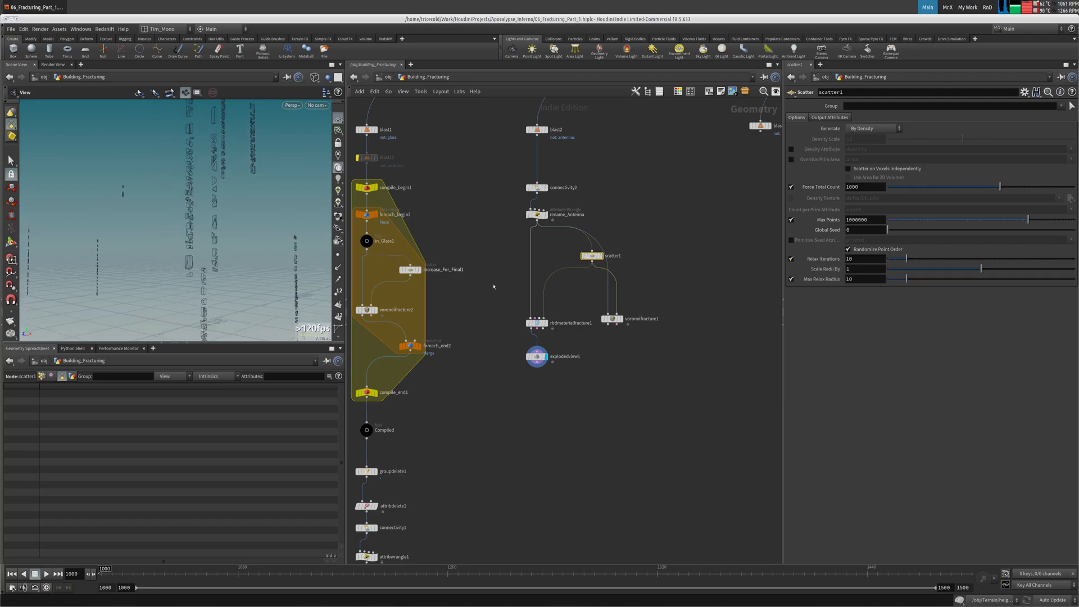
drag(592, 258, 566, 268)
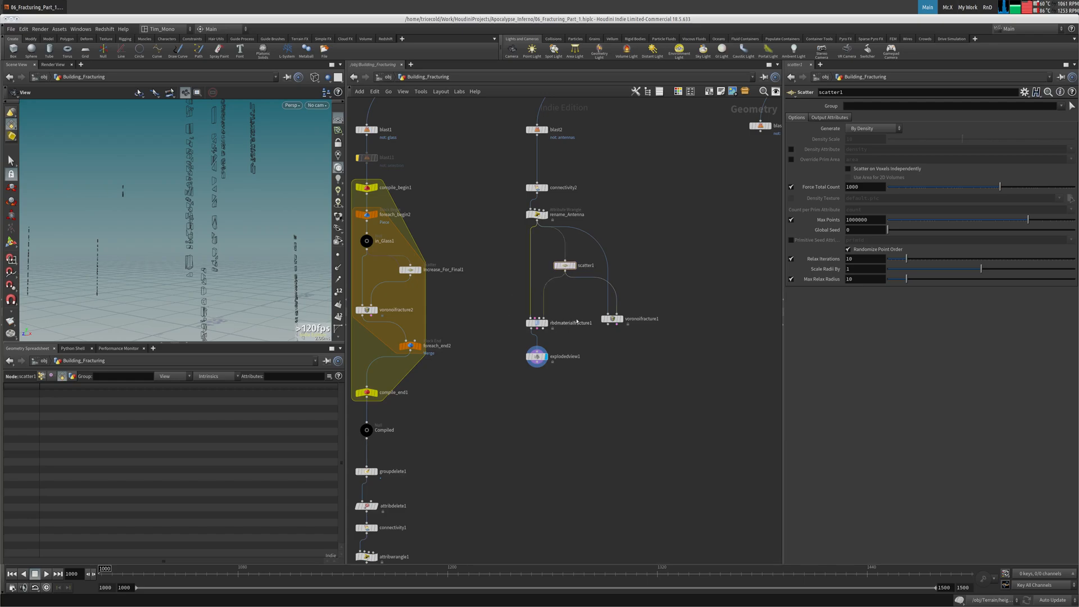
click(568, 322)
click(1054, 309)
click(902, 307)
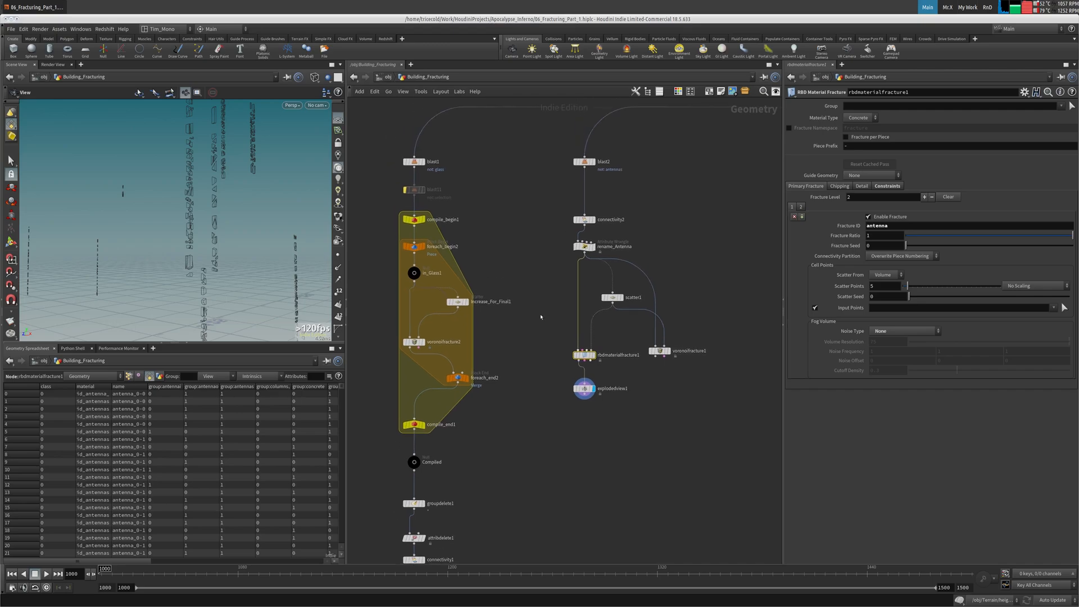
Step: Add a Divide node fed by rename_Antenna and display its result
key(Tab)
text(divi)
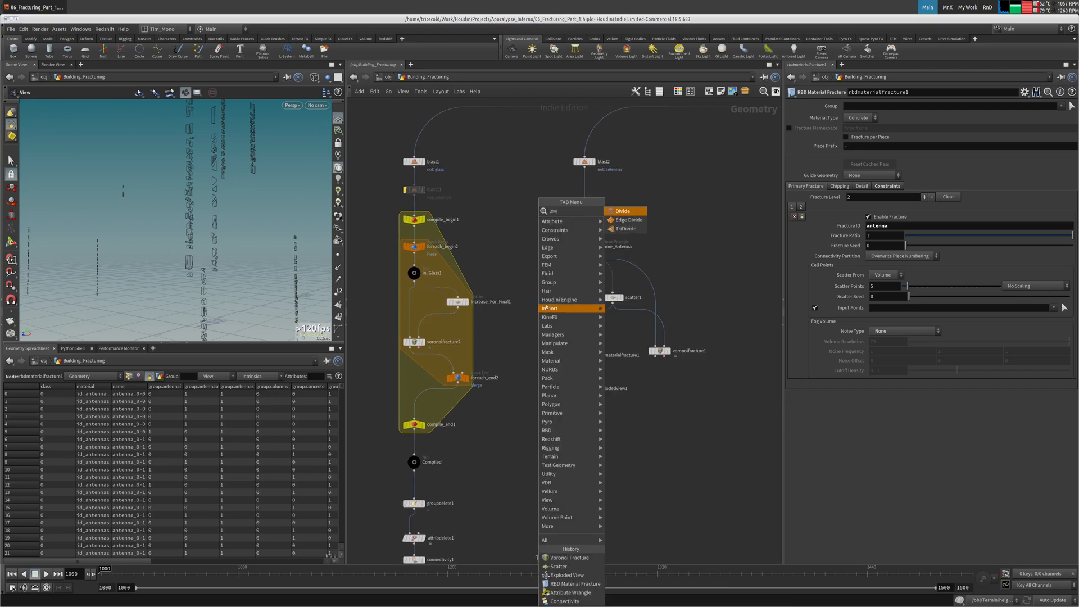
click(622, 212)
click(537, 287)
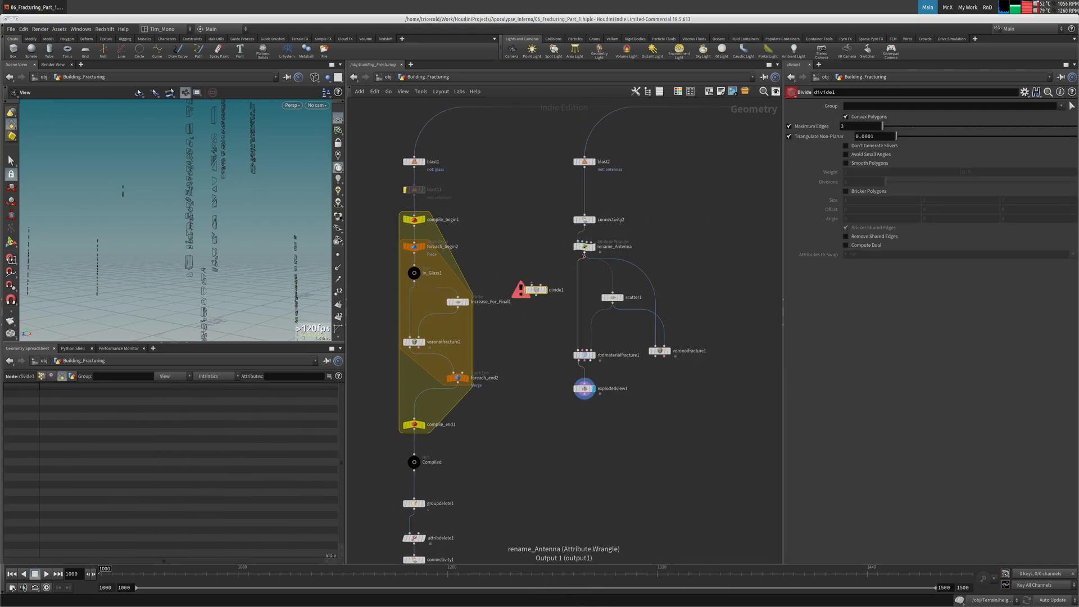
click(547, 293)
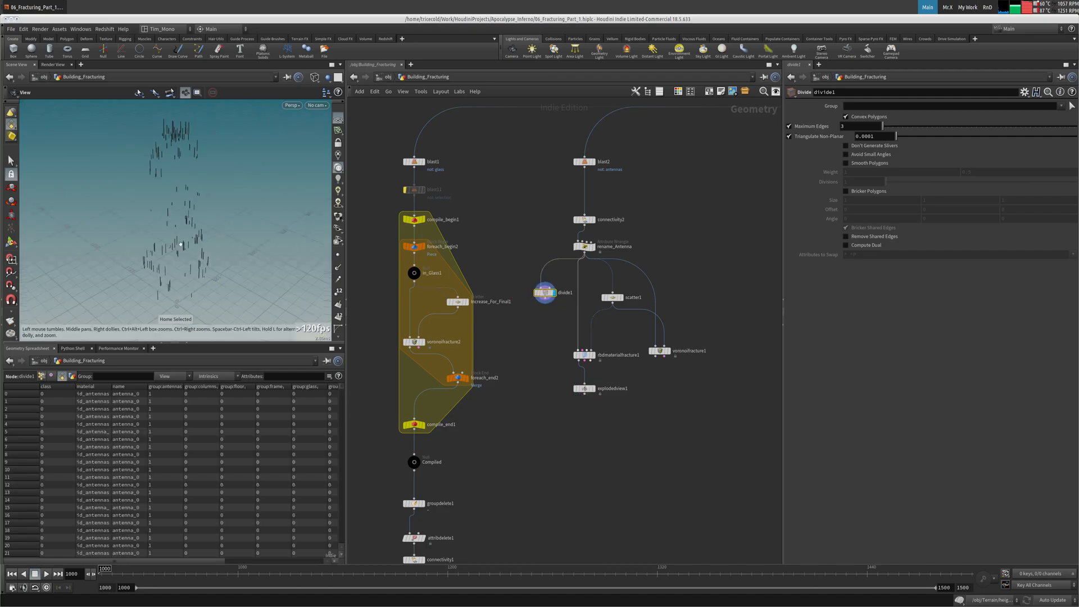
Step: Turn off Convex Polygons on the Divide node and enable Bricker Polygons
right_drag(173, 232, 453, 176)
drag(216, 216, 258, 207)
click(864, 117)
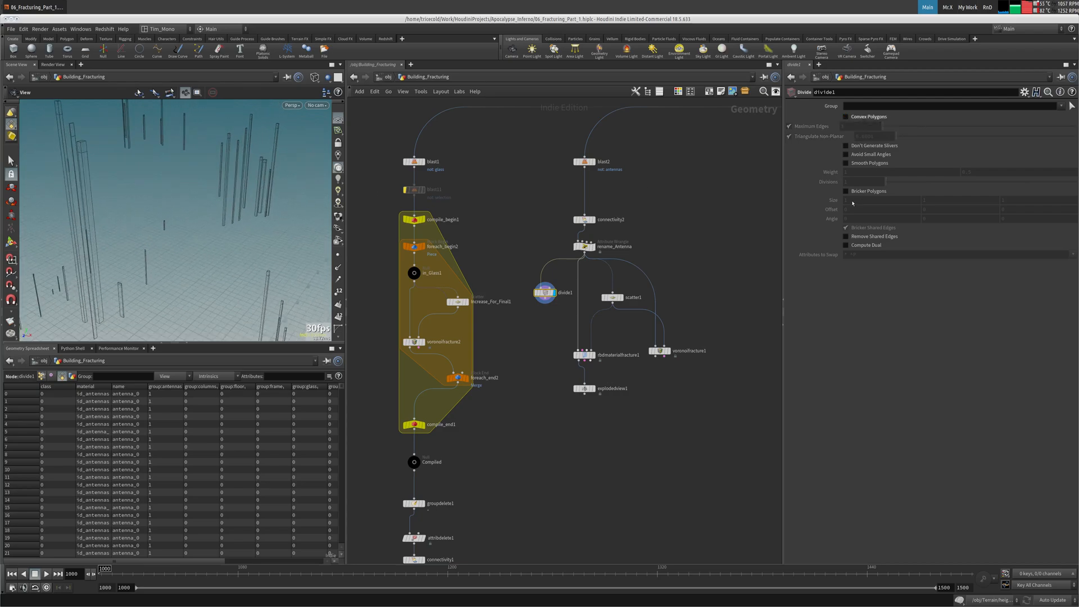
click(859, 192)
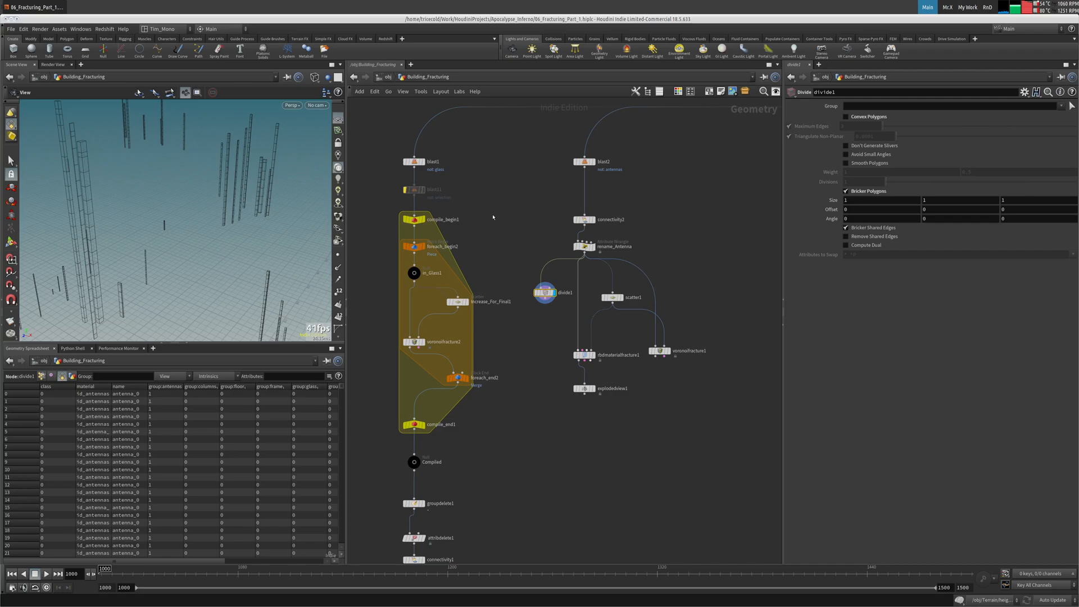
Step: Move the Divide node beside the Voronoi Fracture and feed it into that node's cell points input
drag(545, 295, 697, 314)
click(697, 318)
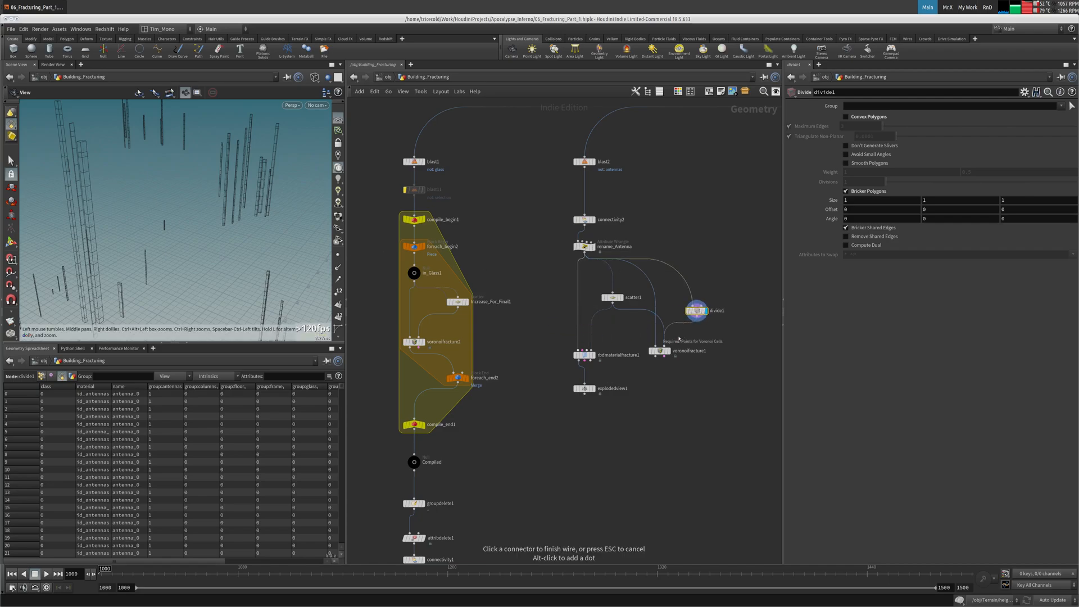
click(675, 340)
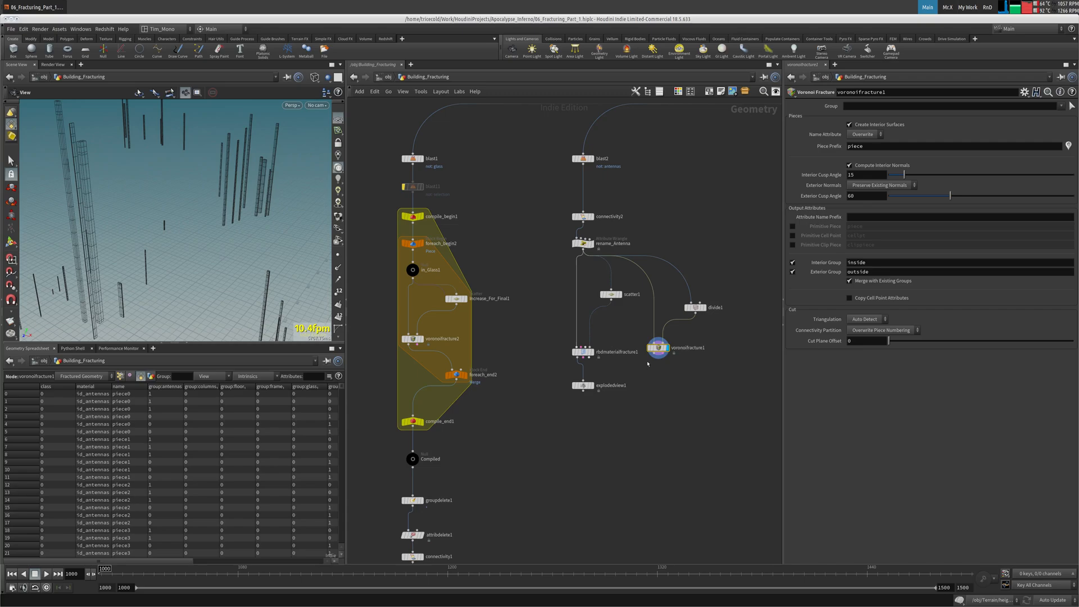
Step: Feed the Exploded View node from the Voronoi Fracture and inspect the separated antenna pieces
click(591, 388)
drag(591, 387, 620, 410)
right_drag(246, 141, 315, 193)
middle_drag(315, 180, 283, 206)
drag(282, 206, 203, 224)
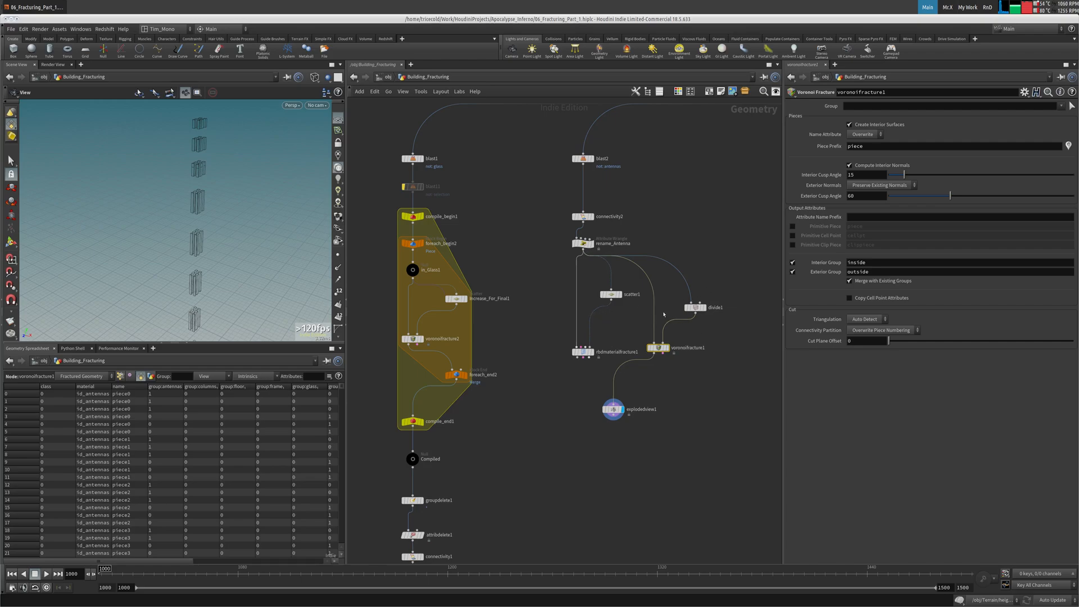
Step: Reconnect scatter1 to the Voronoi Fracture's cell points input and examine the exploded antenna pieces up close and overall
click(611, 294)
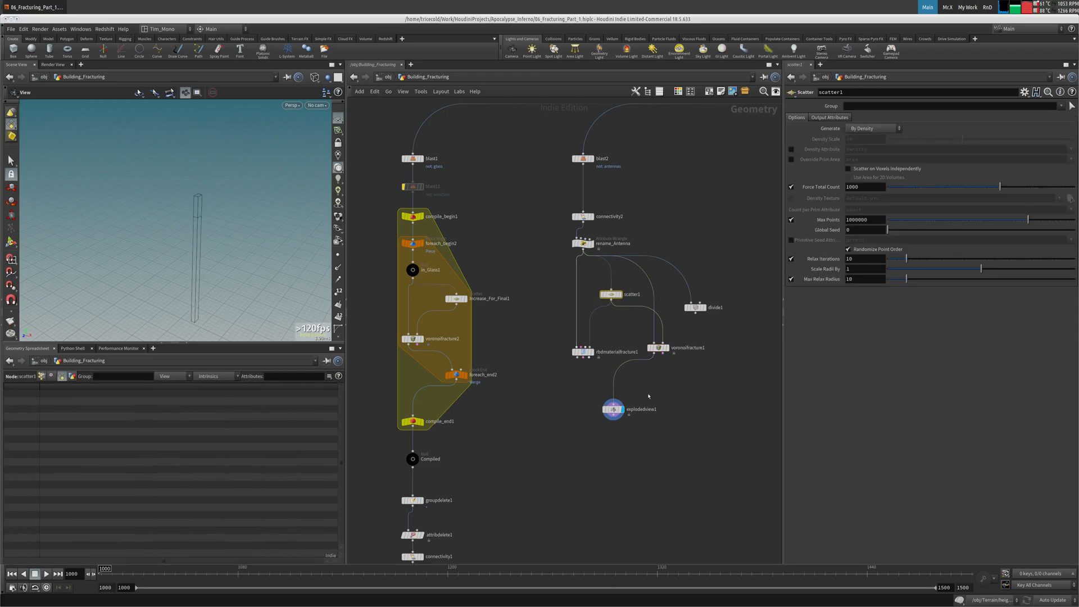
click(613, 409)
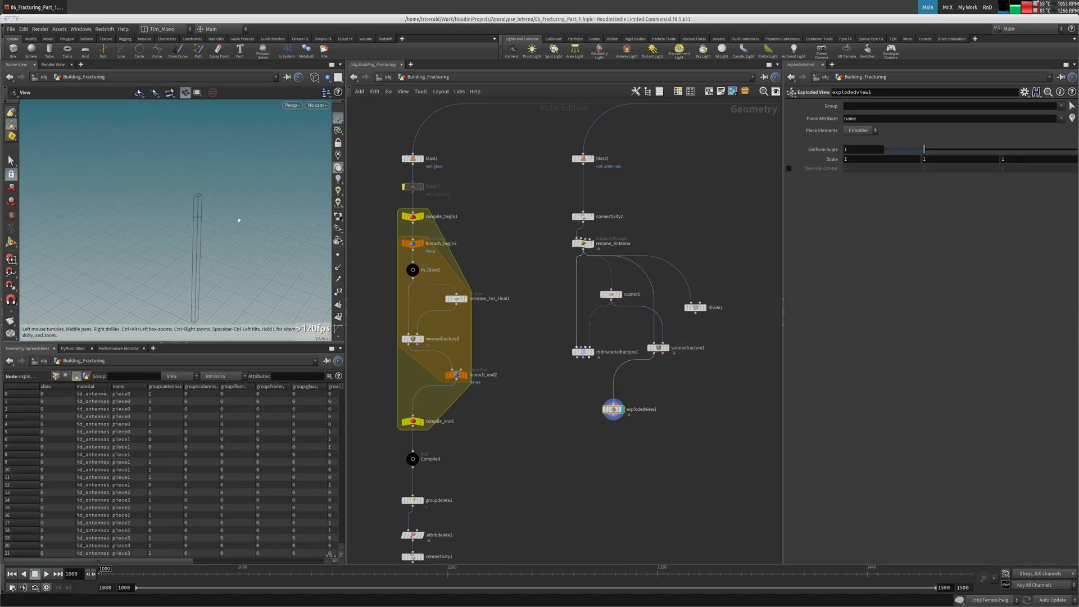
drag(205, 233, 227, 224)
right_drag(228, 224, 373, 174)
middle_drag(205, 204, 232, 209)
drag(232, 210, 190, 223)
right_drag(190, 223, 279, 187)
drag(280, 188, 231, 186)
middle_drag(231, 186, 236, 217)
drag(236, 217, 242, 219)
right_drag(242, 219, 143, 217)
drag(143, 217, 158, 189)
right_drag(158, 189, 279, 168)
drag(279, 169, 306, 182)
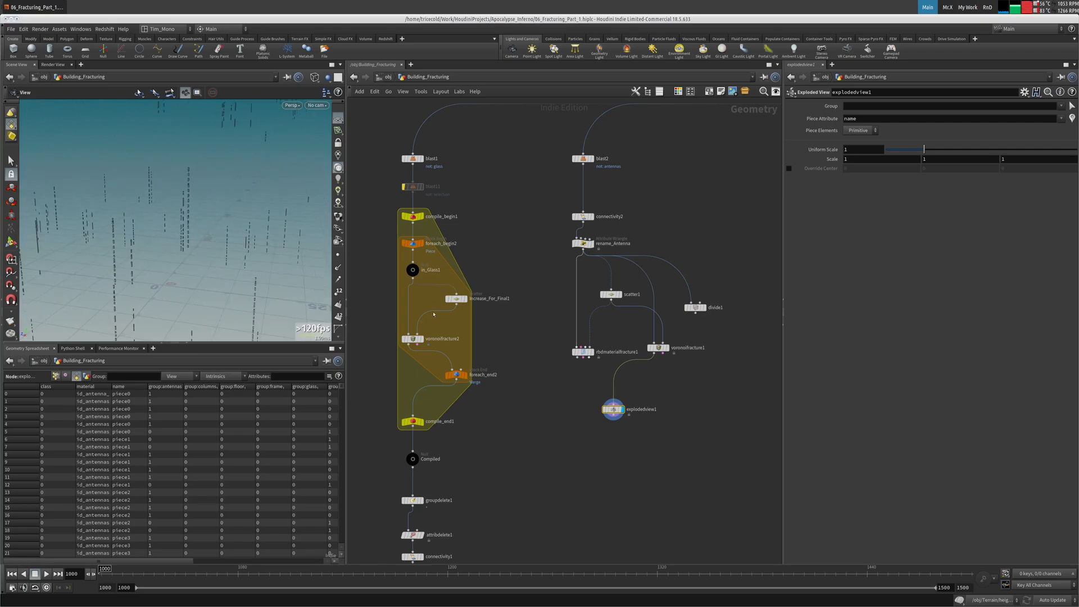
Step: Set the Scatter node's Force Total Count to 200 and show the RBD Material Fracture's settings again
click(611, 294)
double_click(853, 187)
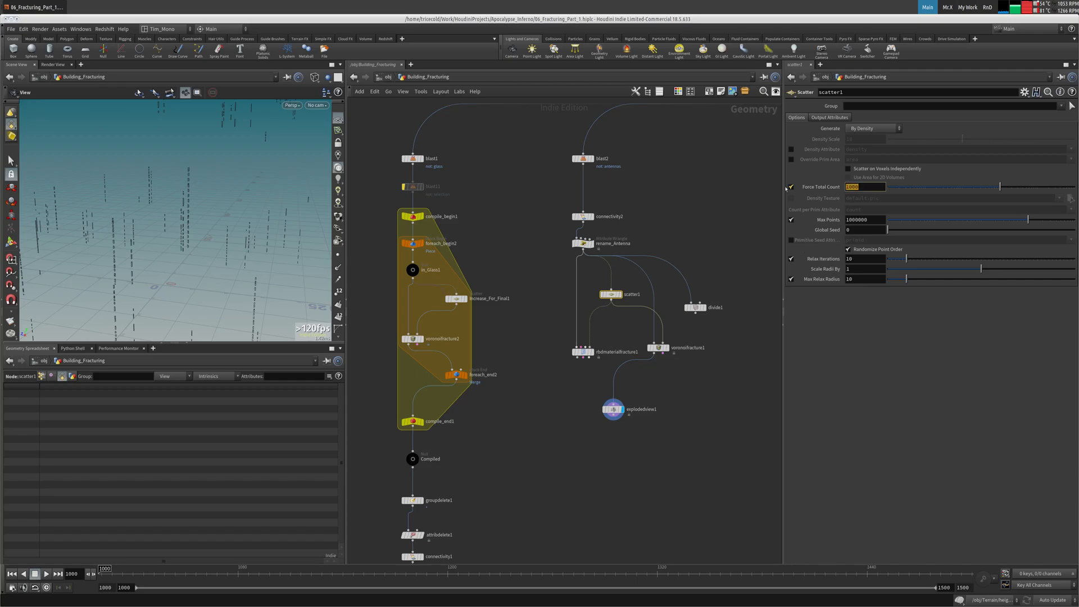
text(2)
key(Return)
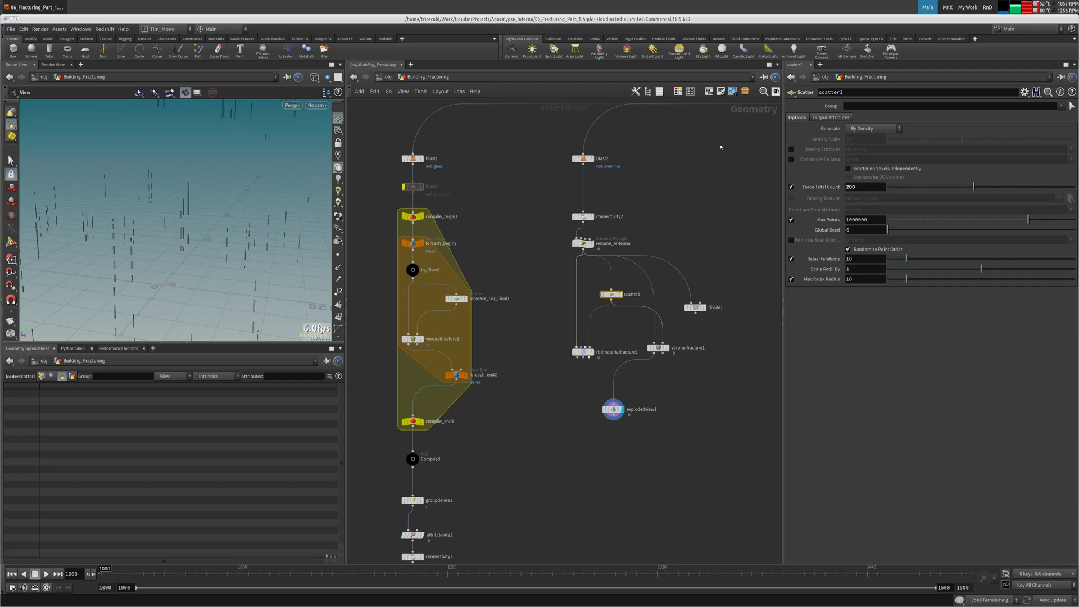
drag(561, 319, 598, 371)
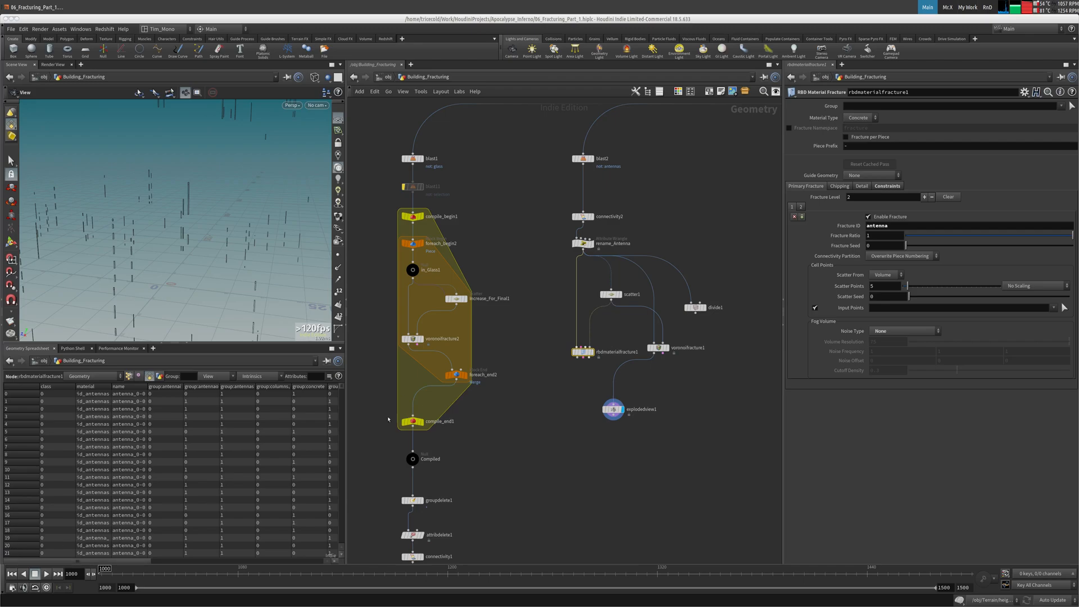
Step: Move connectivity2 and rename_Antenna from below blast2 to between the Voronoi Fracture and Exploded View nodes
click(658, 348)
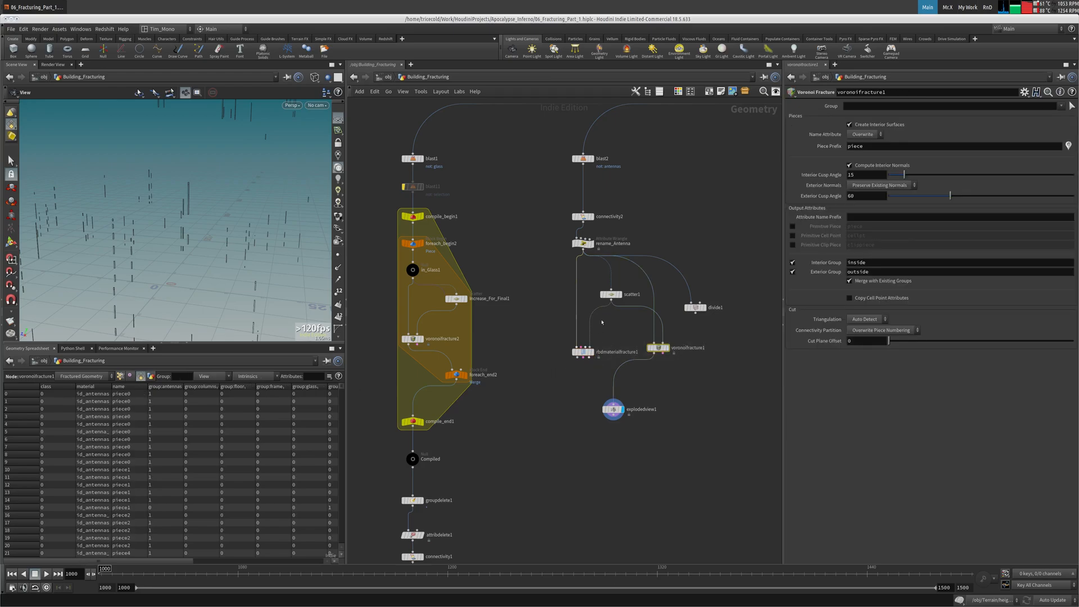
click(584, 243)
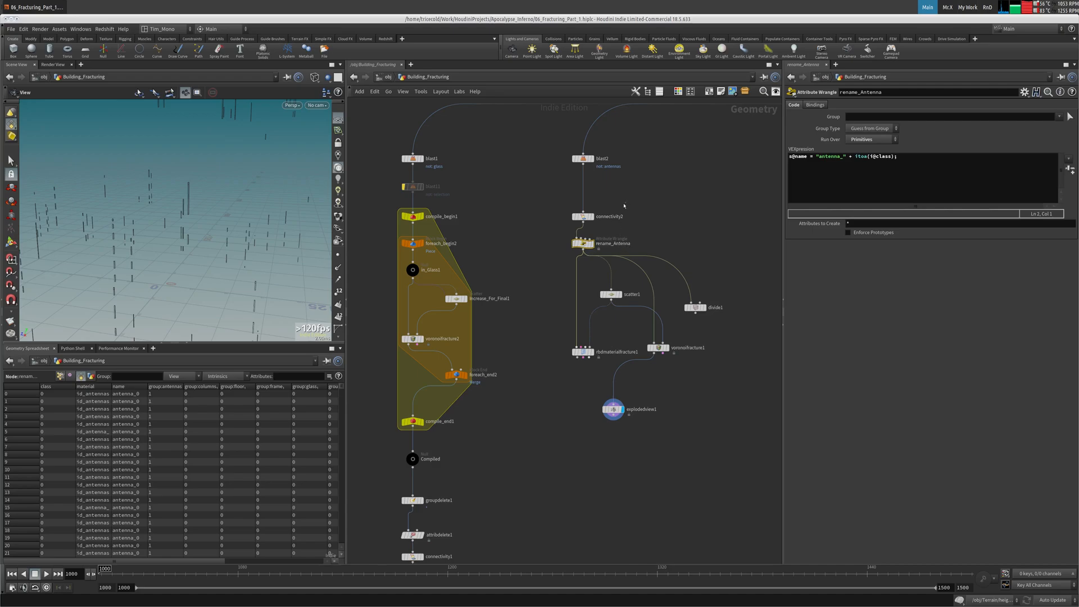
drag(624, 206, 541, 255)
key(ctrl+x)
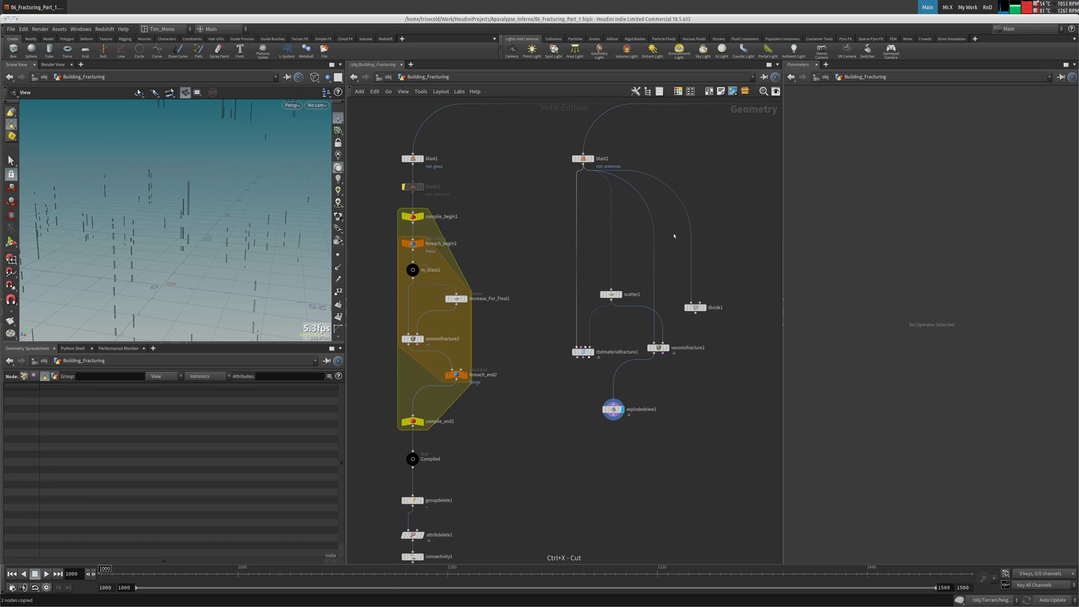
key(ctrl+v)
drag(668, 386, 644, 363)
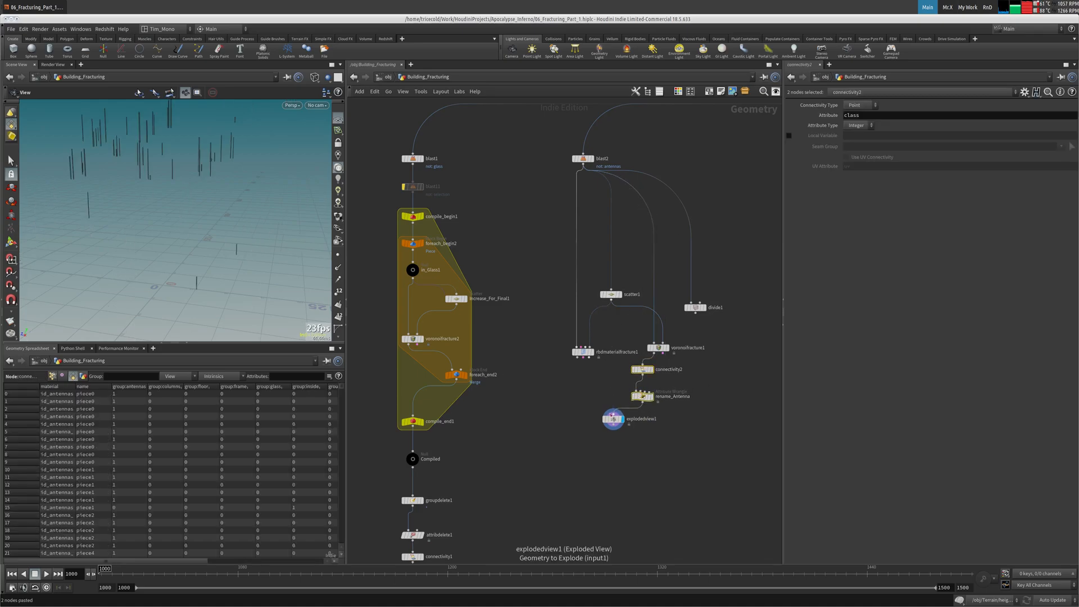
Step: Arrange the Exploded View, connectivity2 and rename_Antenna nodes in a column beneath the Voronoi Fracture
drag(614, 419, 651, 454)
drag(642, 370, 655, 371)
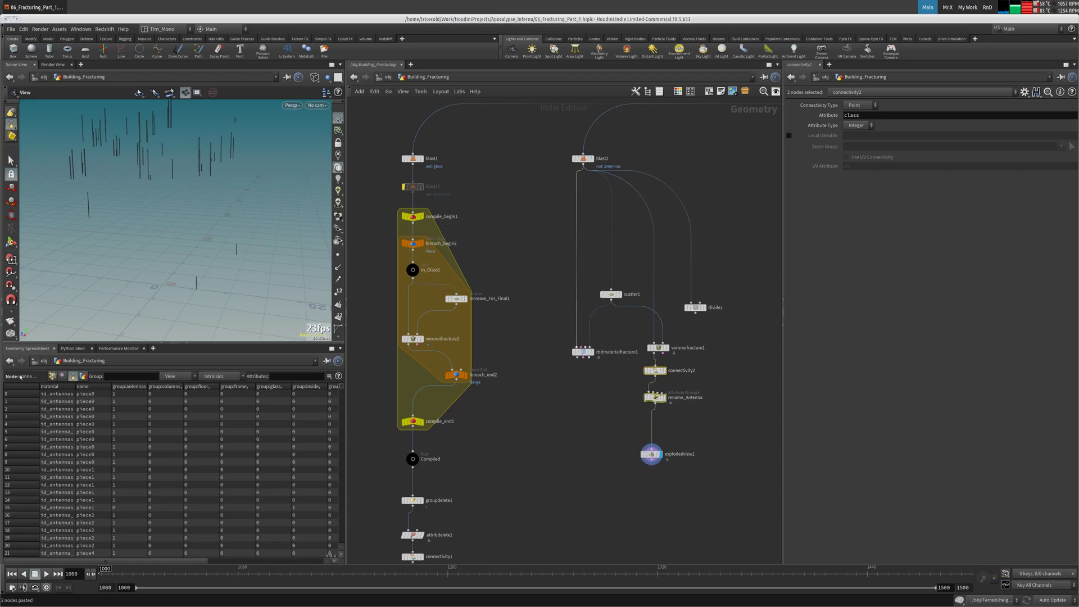
click(656, 371)
drag(655, 371, 646, 375)
drag(695, 345, 691, 342)
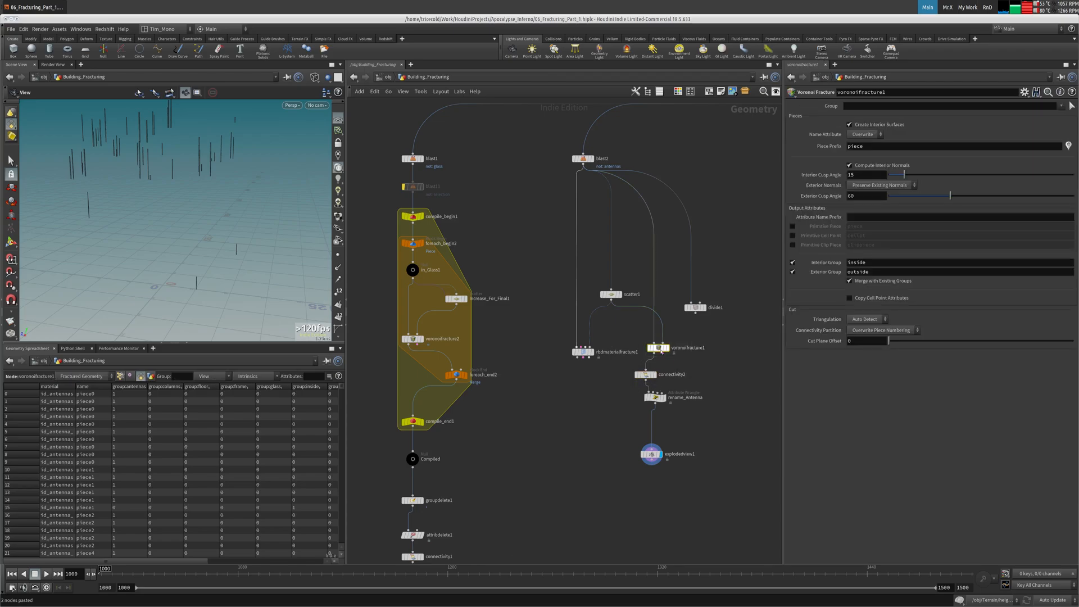
Step: Bypass connectivity2 and display the Voronoi Fracture's direct output
click(645, 374)
click(634, 365)
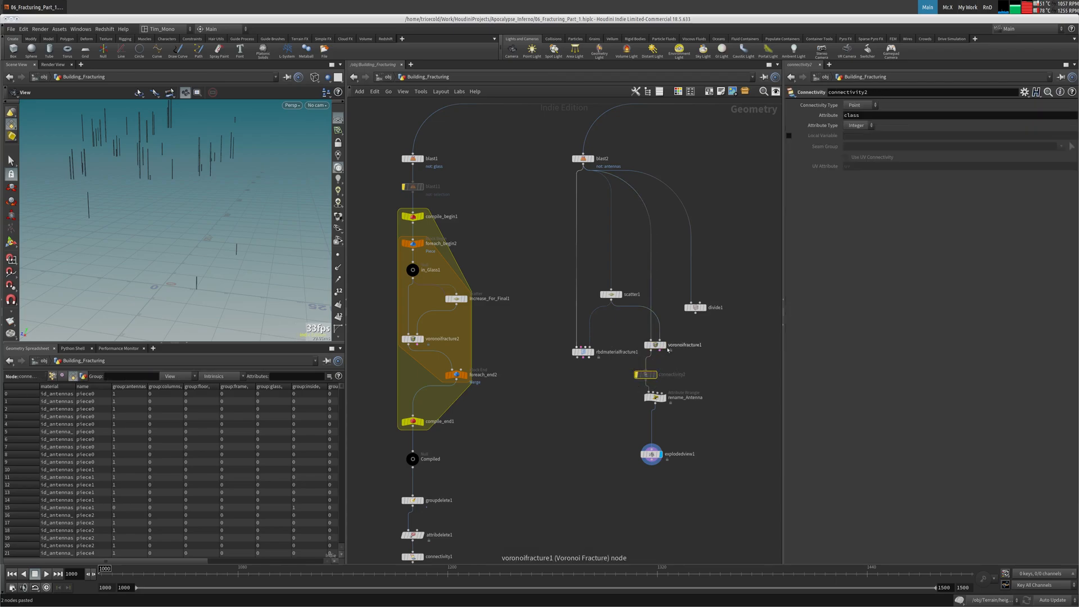
click(665, 345)
click(655, 345)
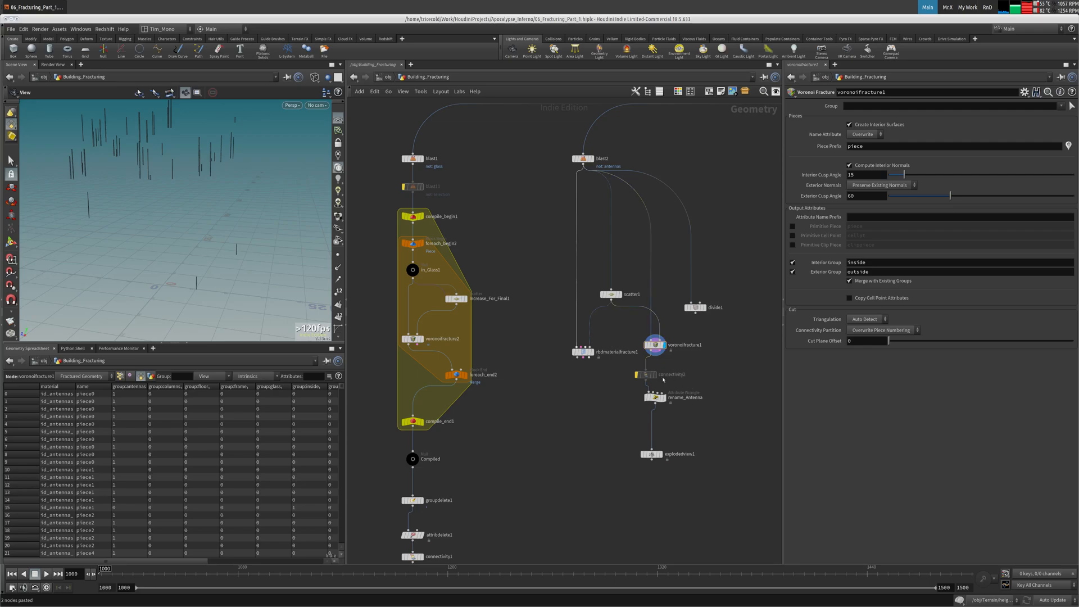
Step: Enable Delete Unused Groups on blast2 and check the group information on blast2 and the Voronoi Fracture
click(646, 372)
middle_click(652, 345)
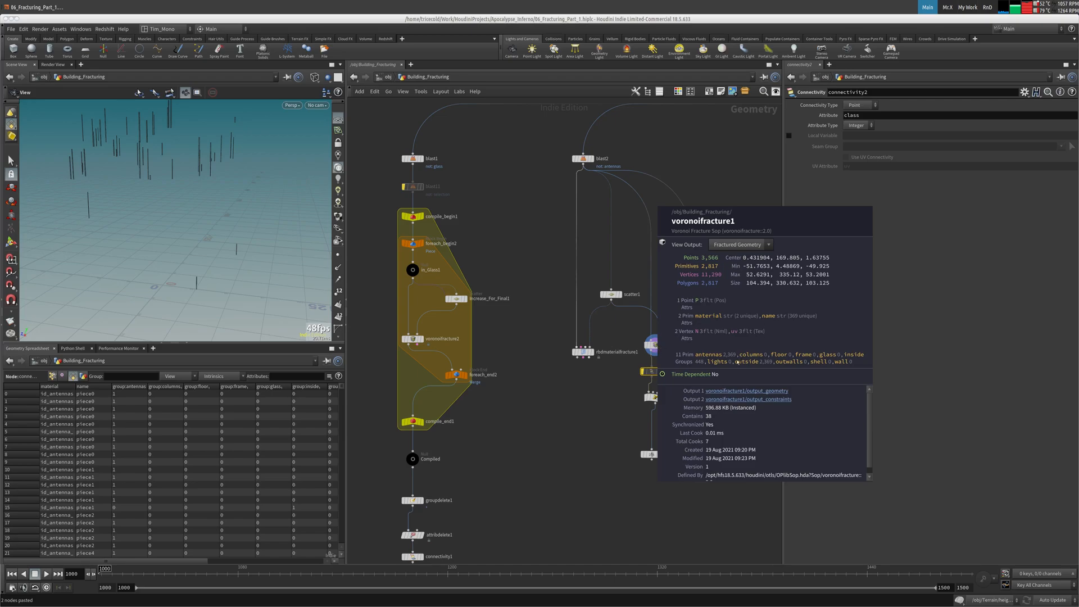
click(584, 158)
click(846, 154)
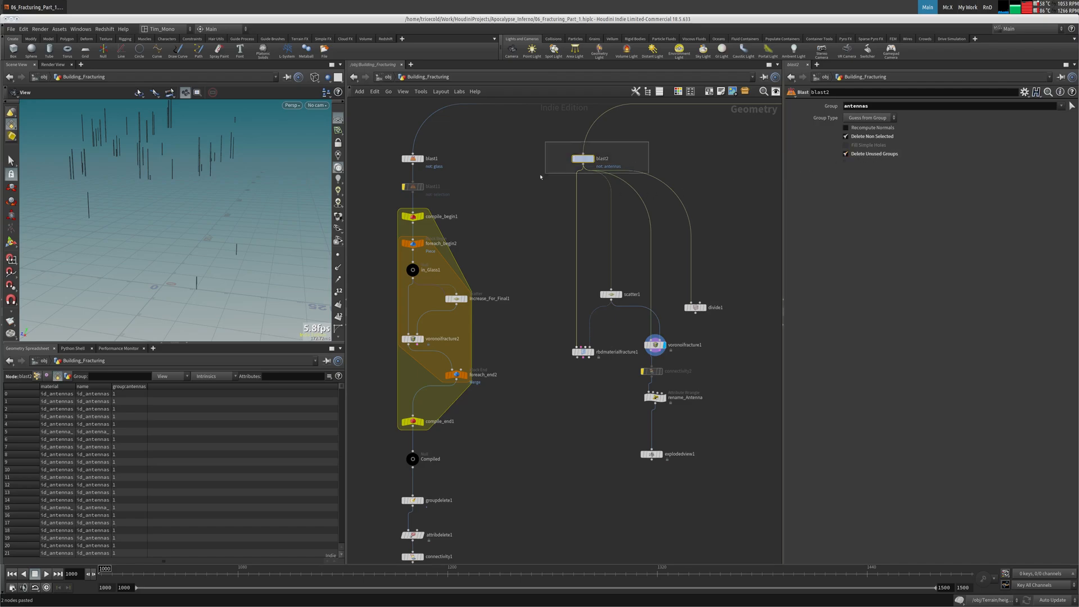
middle_click(582, 159)
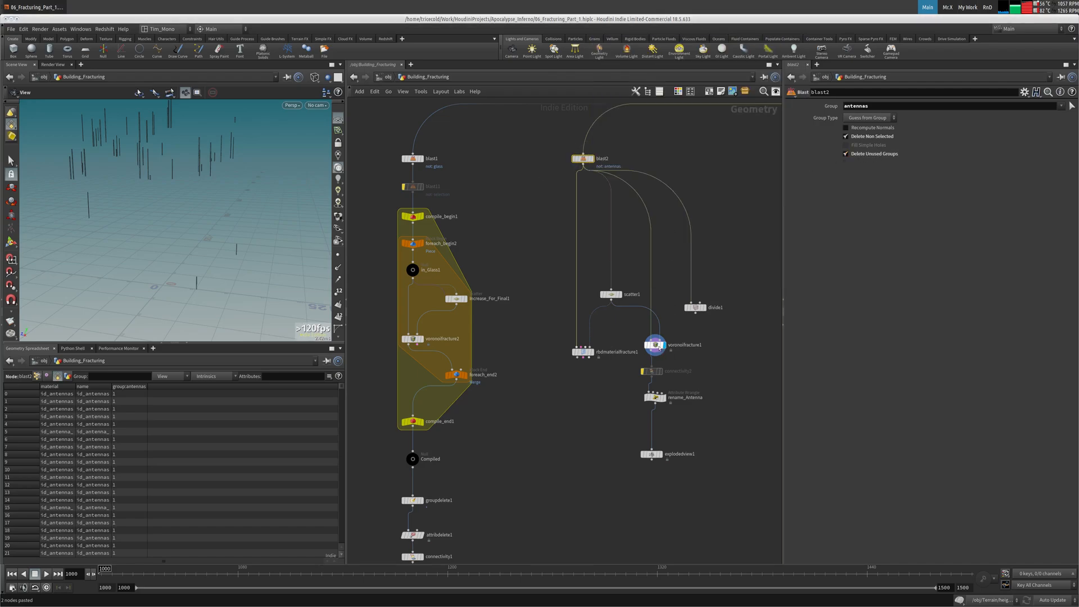
click(654, 345)
middle_click(655, 345)
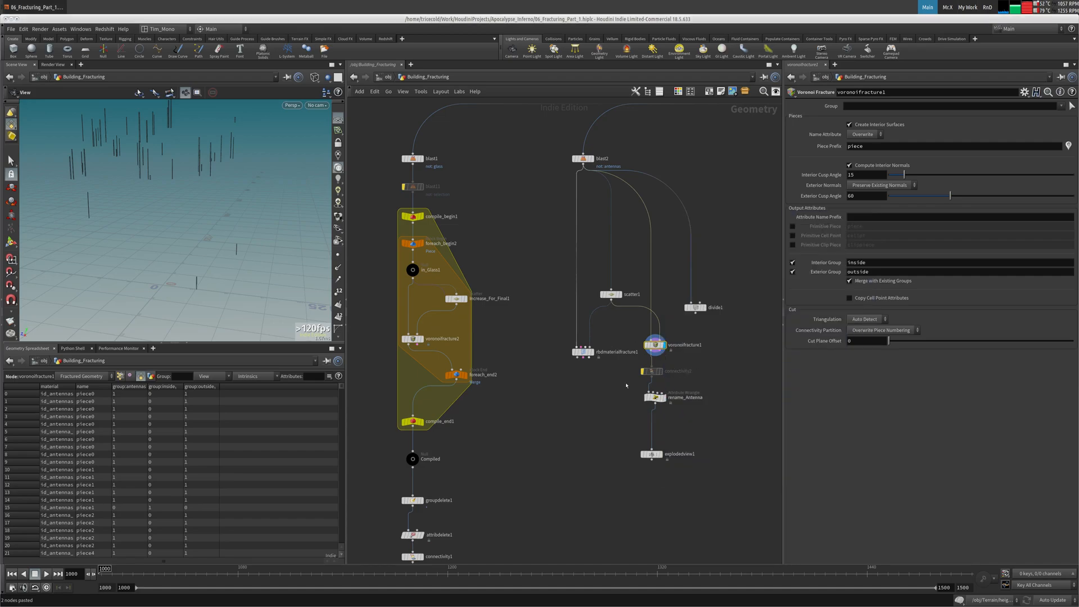
Step: Rewire the Exploded View directly to the Voronoi Fracture and display the exploded antenna pieces
drag(651, 454, 603, 417)
click(651, 353)
click(602, 412)
click(602, 417)
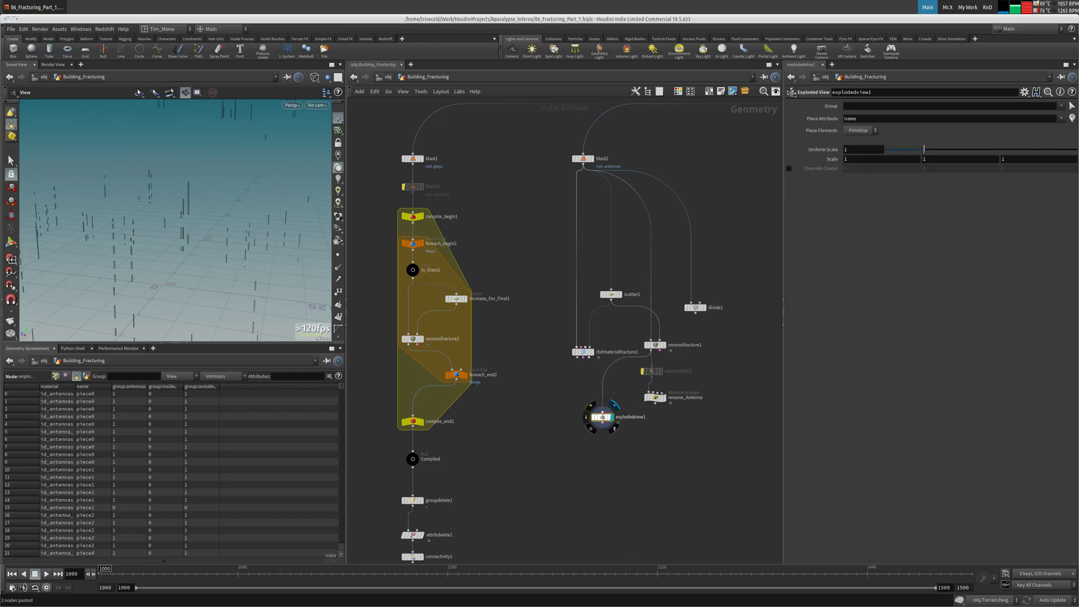
Step: Reactivate connectivity2 with its Connectivity Type set to Primitive and display the output of rename_Antenna
click(656, 397)
click(646, 372)
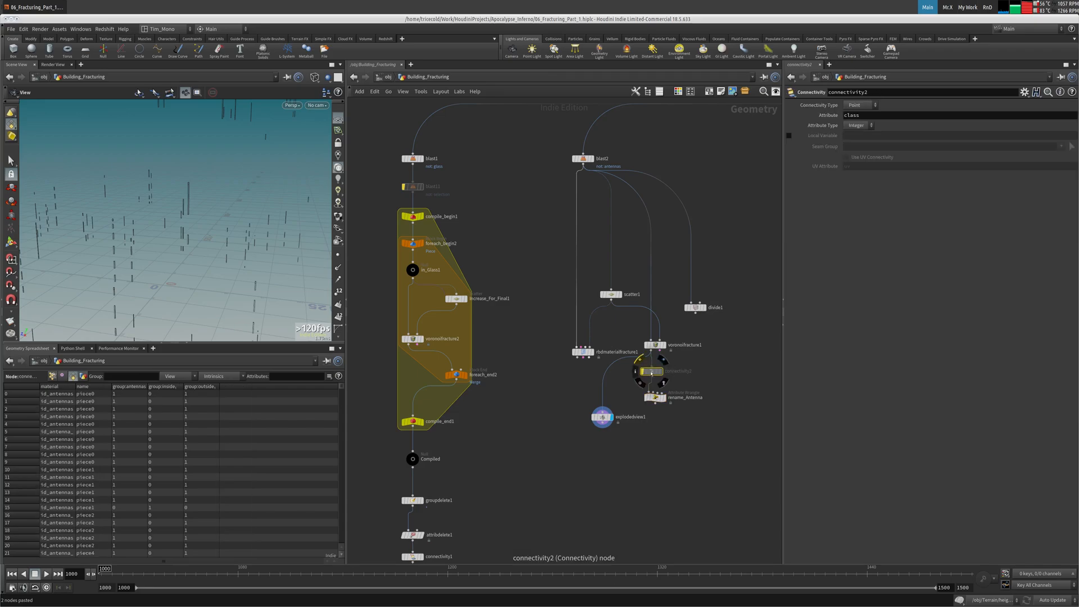
click(642, 371)
click(663, 371)
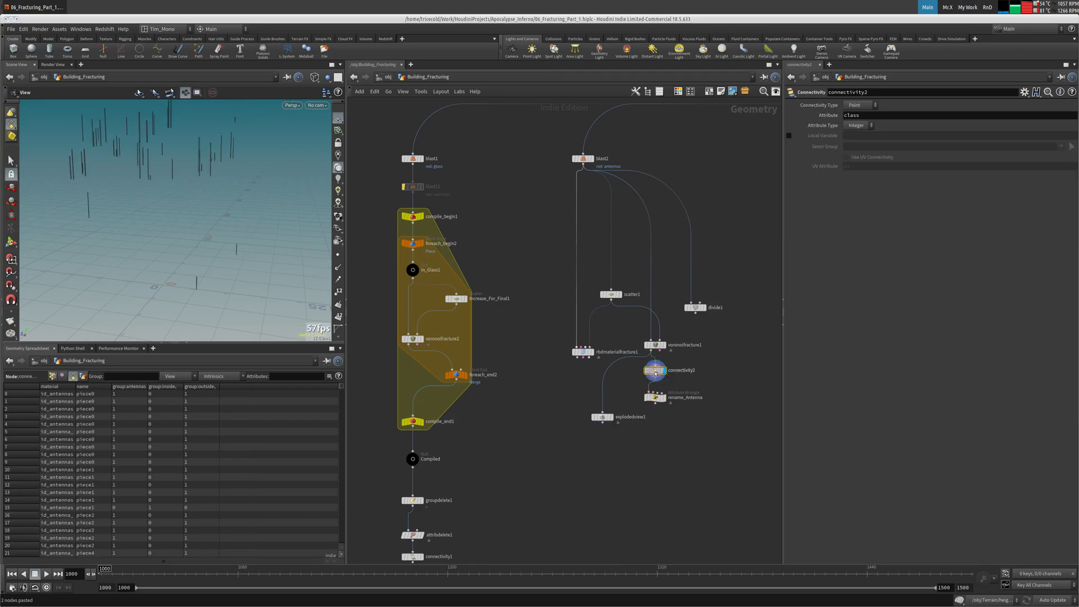
click(858, 105)
click(858, 117)
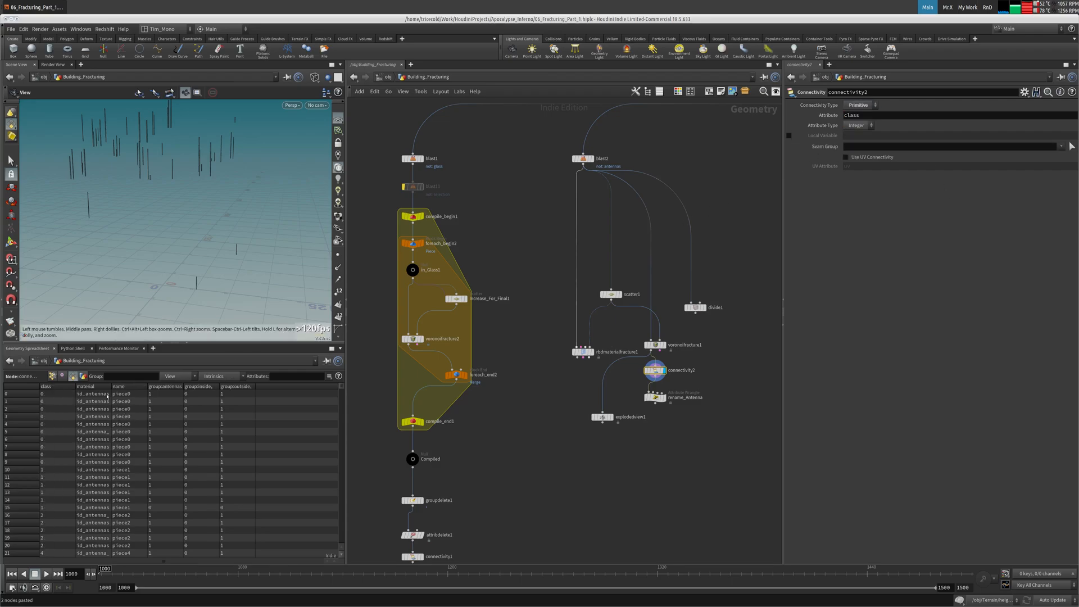
click(664, 398)
click(655, 397)
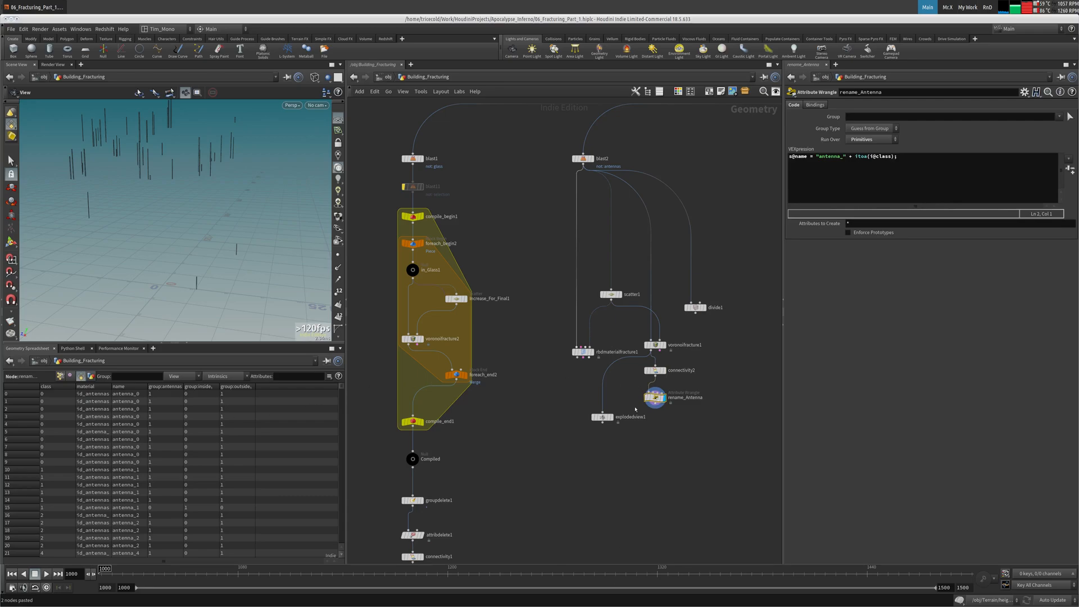
Step: Delete the RBD Material Fracture, Exploded View and Divide nodes, and align the Voronoi Fracture chain under blast2
drag(553, 310, 637, 413)
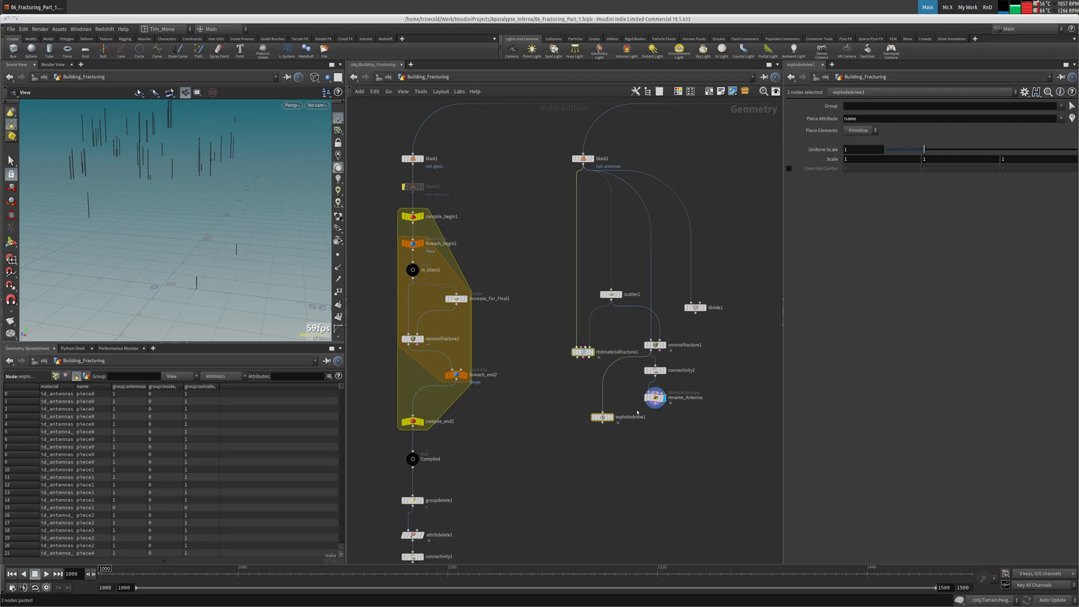
key(Delete)
drag(738, 280, 604, 433)
key(Delete)
drag(655, 344, 582, 331)
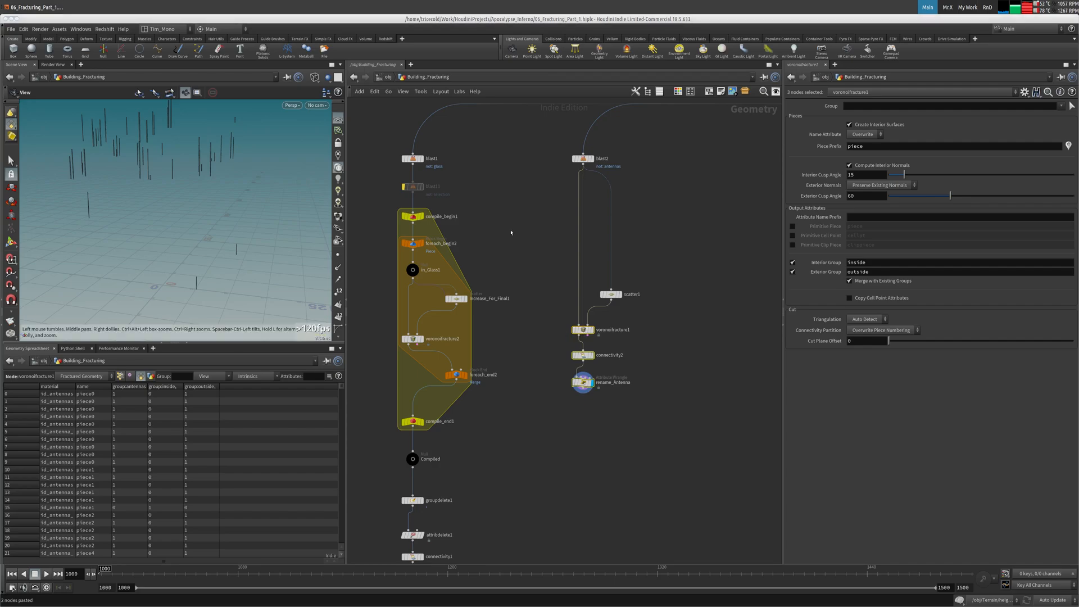
Step: Examine the node information of rename_Antenna and OUT_GLASS_FRACTURE, cancelling the glass branch's cooking
scroll(508, 378, up, 5)
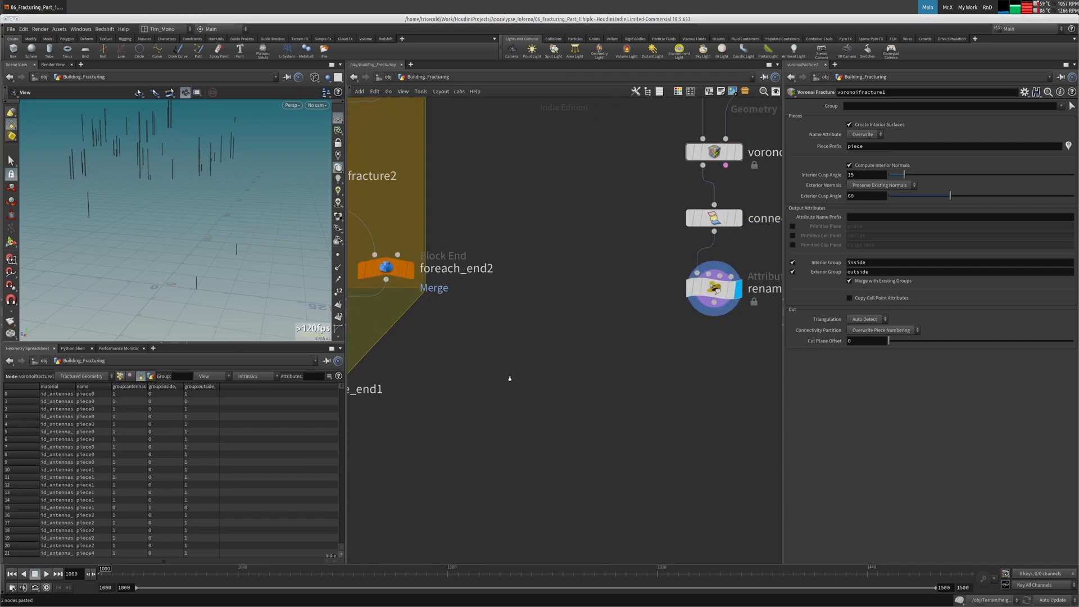
scroll(466, 418, down, 8)
mouse_move(483, 405)
middle_down()
mouse_move(486, 239)
mouse_move(474, 404)
middle_up()
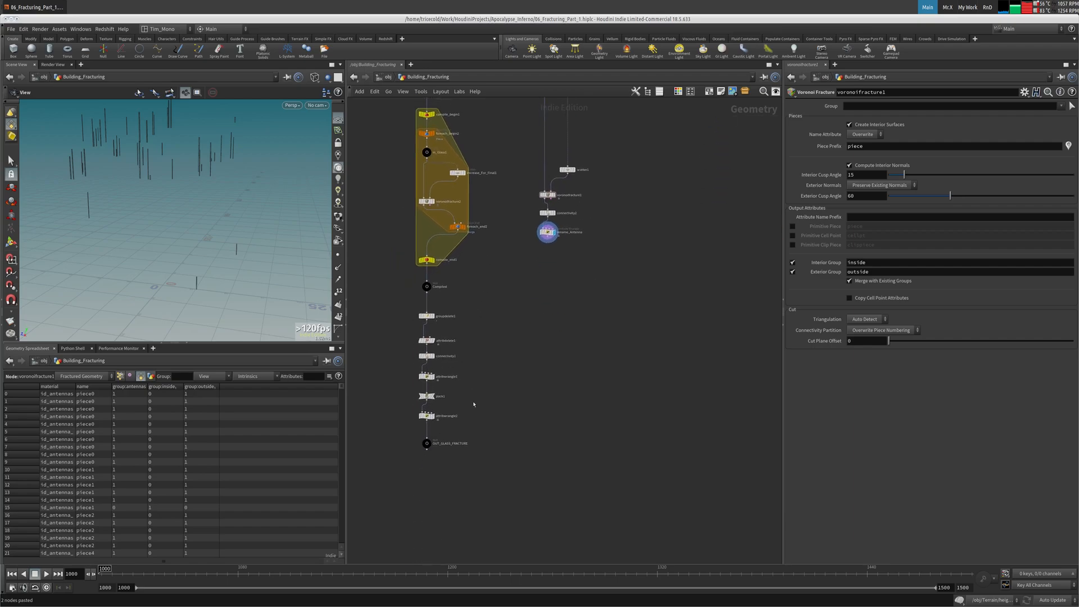
click(547, 232)
middle_click(547, 232)
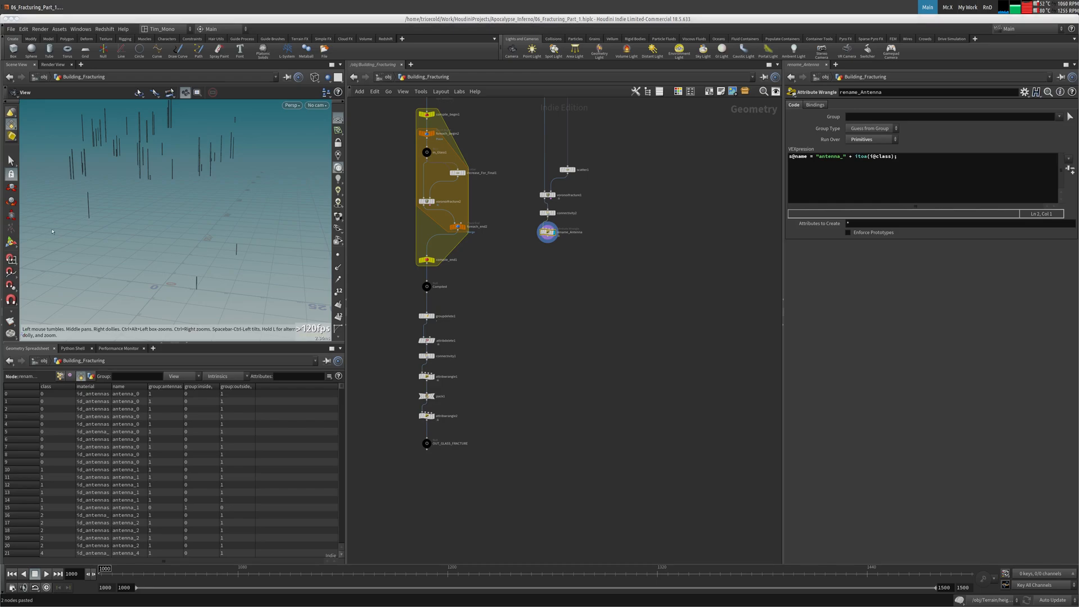
mouse_move(425, 447)
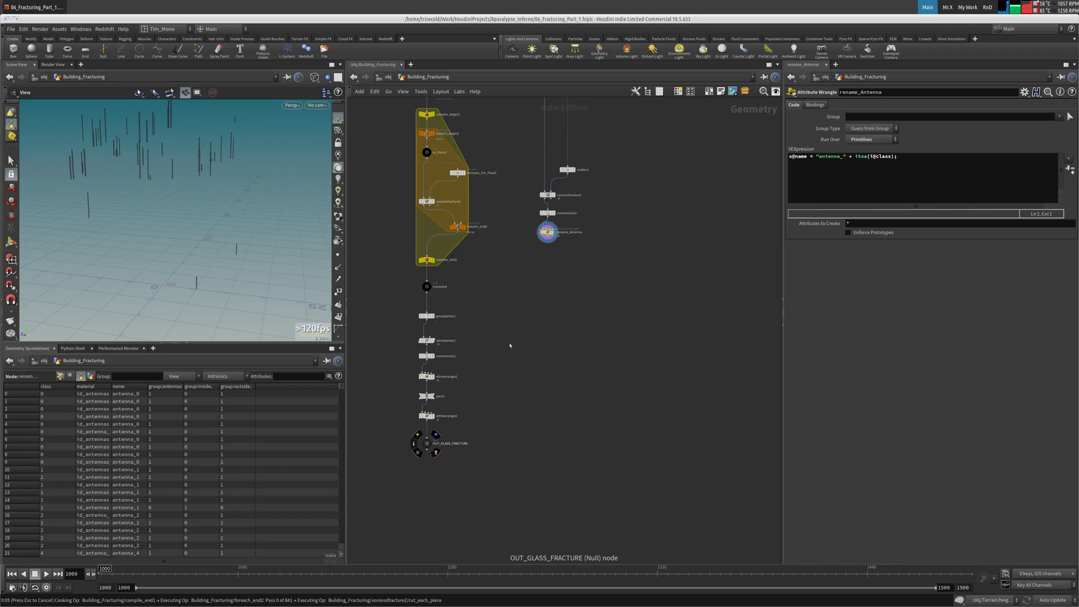
key(Escape)
middle_drag(560, 304, 562, 311)
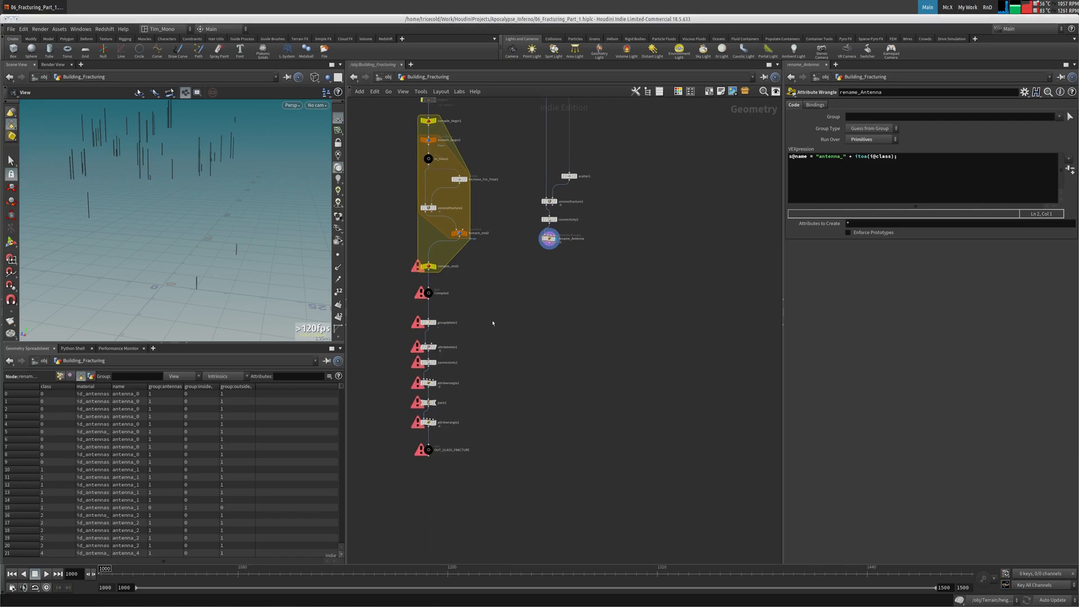
middle_click(548, 239)
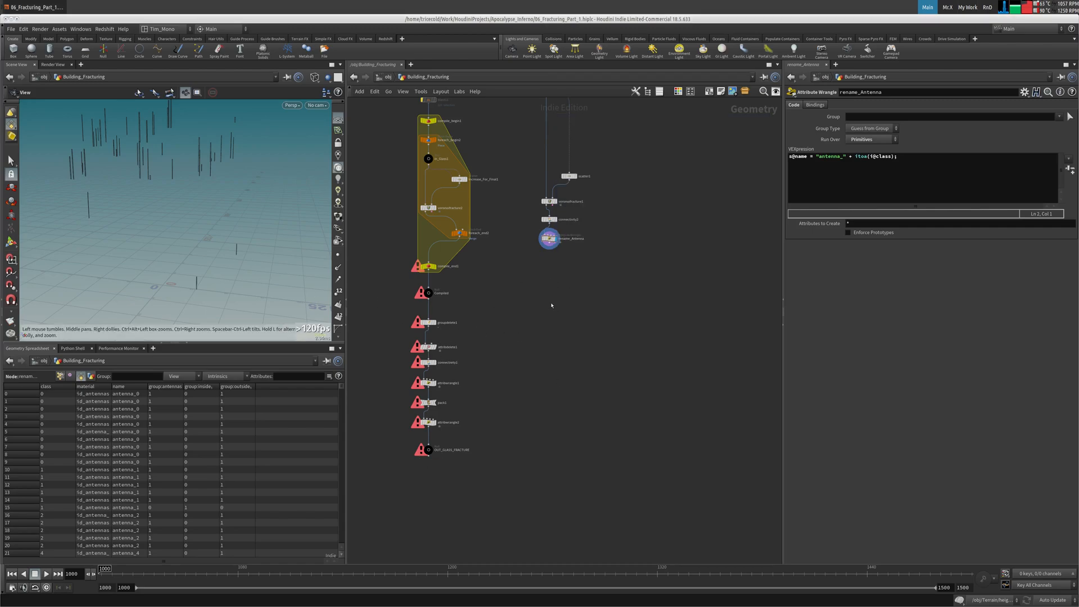
Step: Add a Null node after rename_Antenna and name it out_Antenna_Pieces
key(Tab)
text(NU)
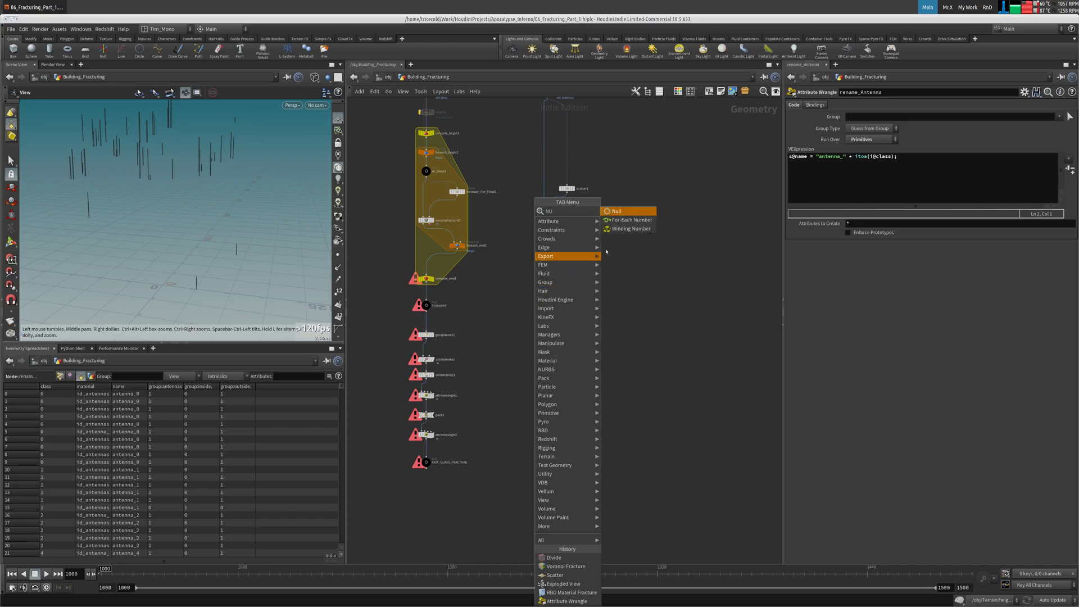
click(641, 215)
click(547, 305)
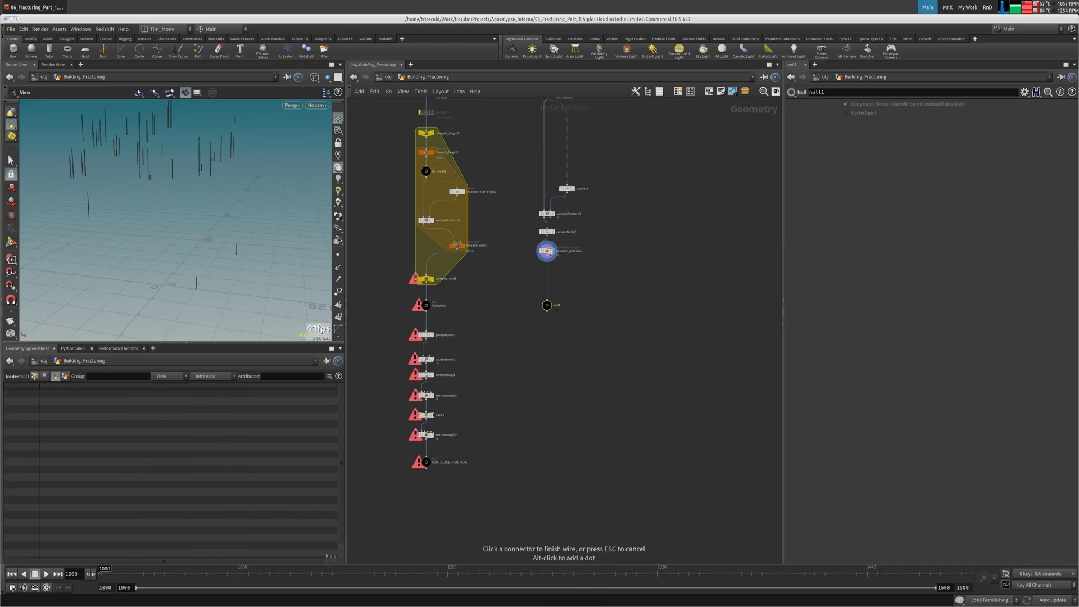
click(547, 254)
double_click(556, 305)
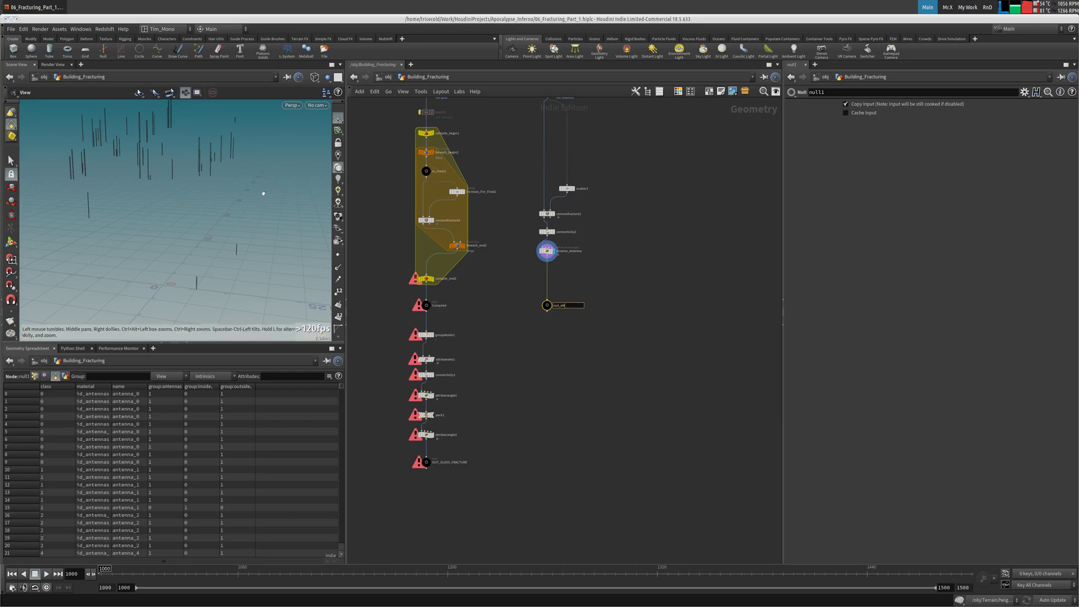
text(out_Anten)
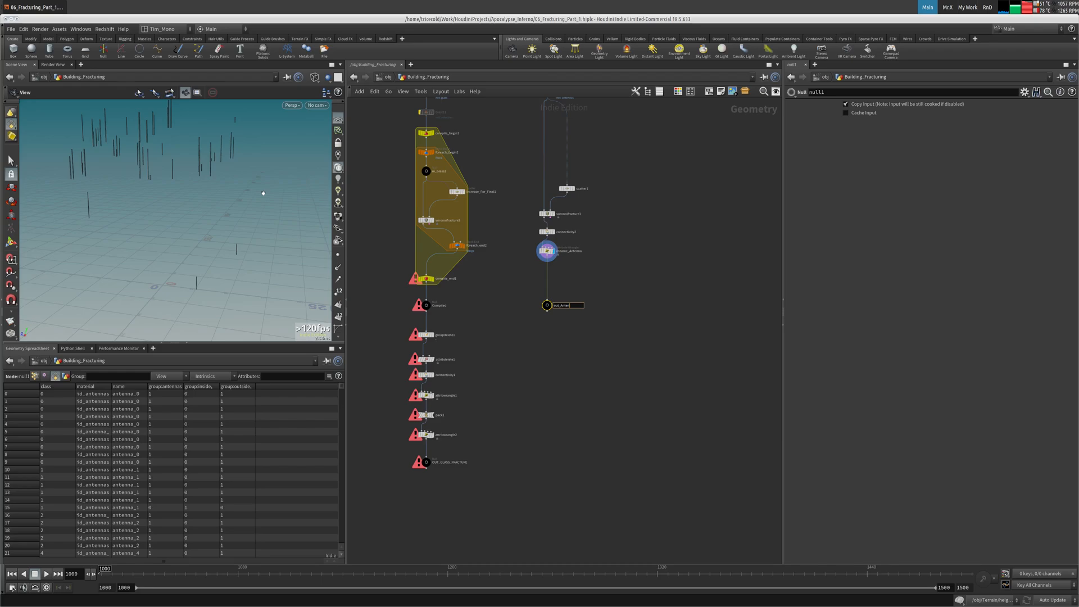
text(na_Pieces)
key(Return)
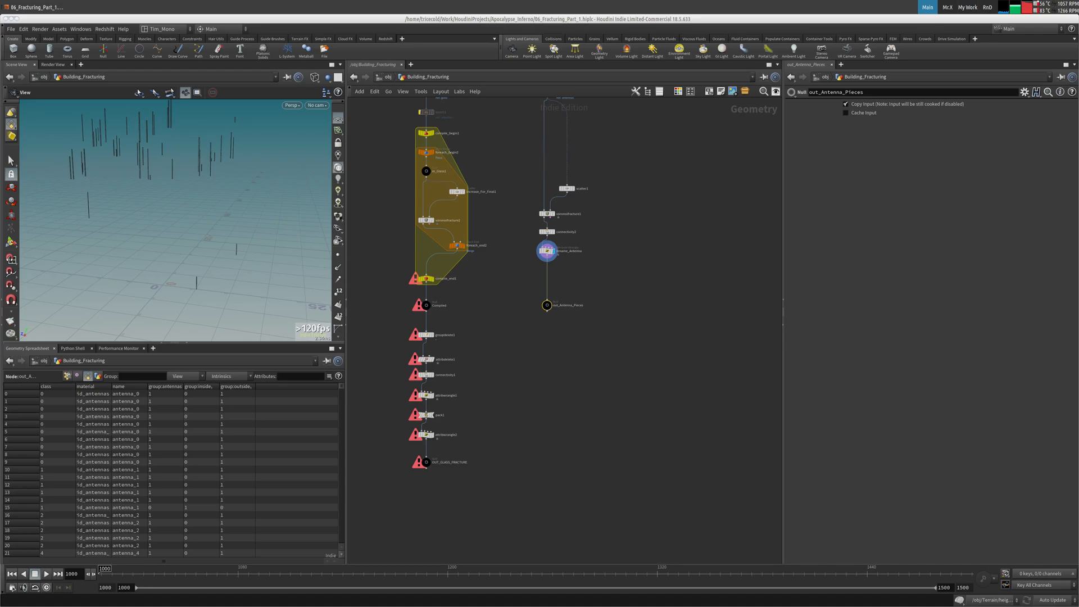
Step: Move the columns Blast node blast3 closer to the antenna branch, display it and inspect the columns up close
middle_drag(696, 114, 568, 210)
drag(574, 184, 521, 188)
click(530, 187)
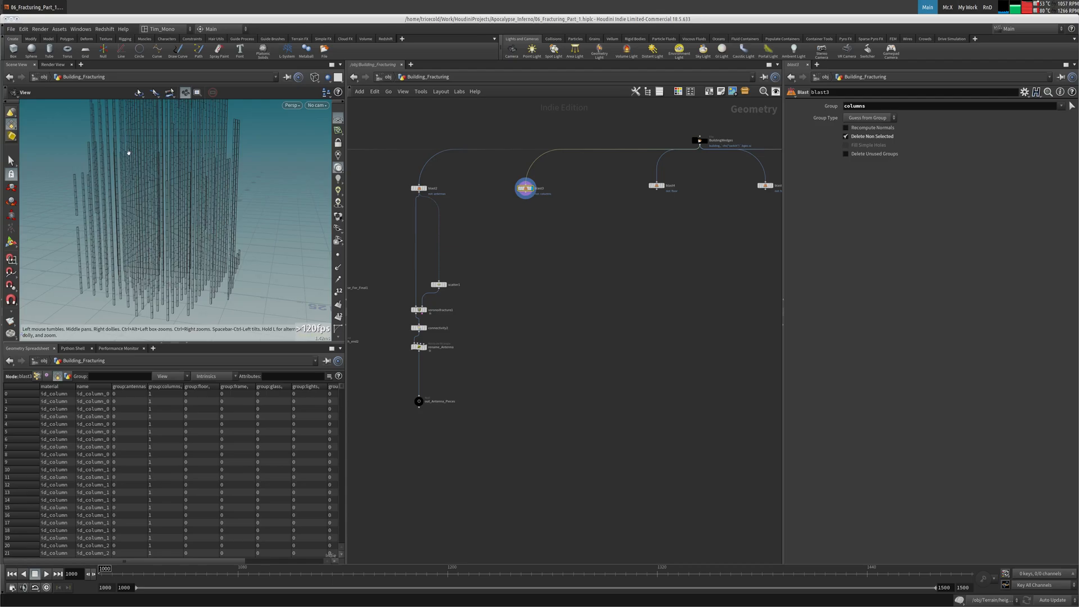
drag(130, 153, 111, 174)
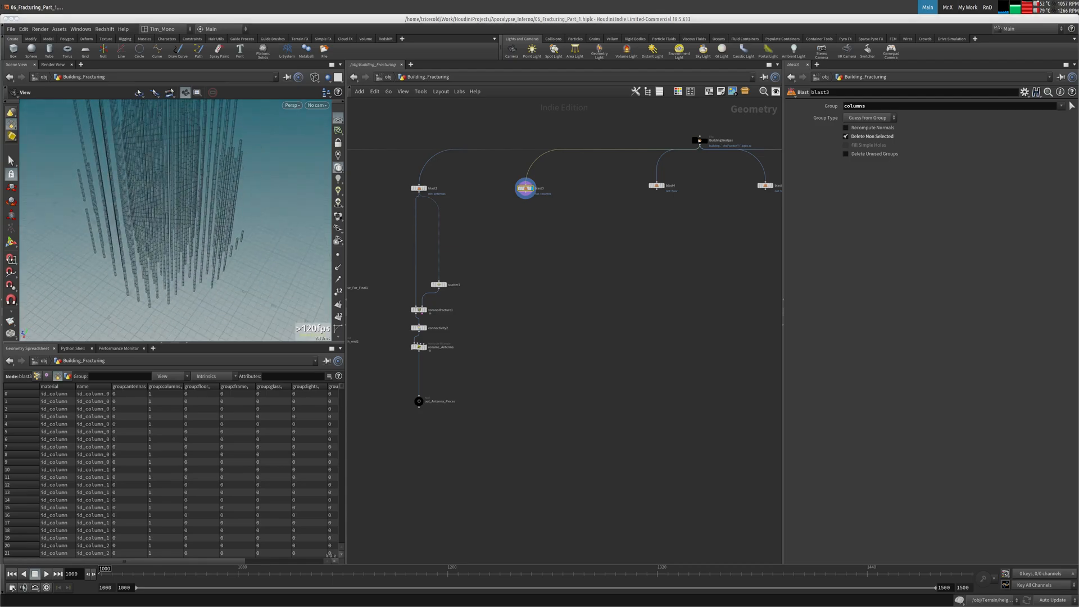
right_drag(134, 190, 243, 150)
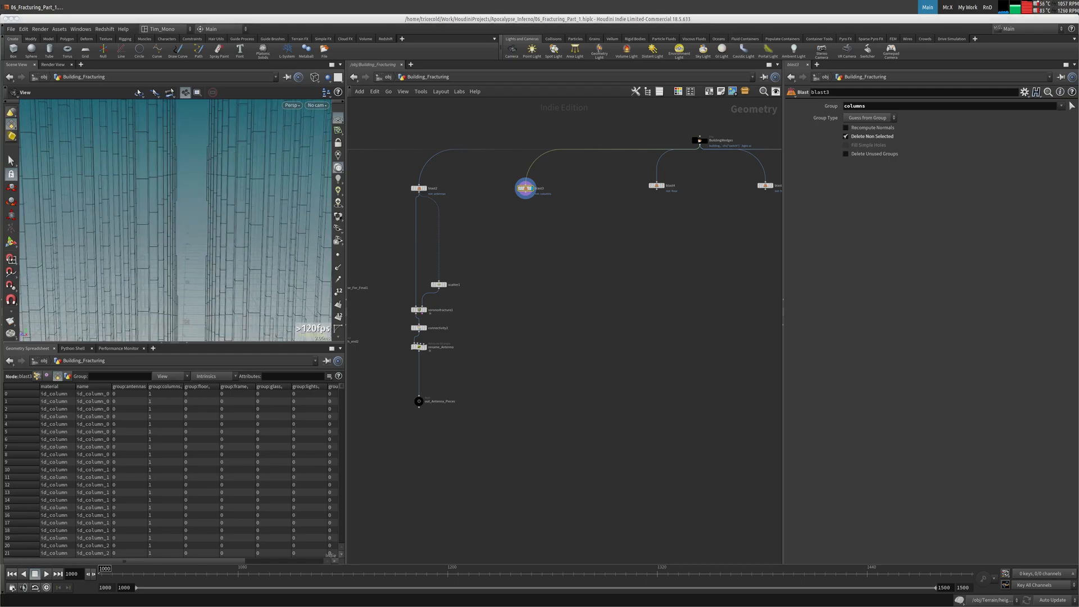
Step: Add a Connectivity node beneath the columns blast3 node and set its Connectivity Type to Primitive
middle_drag(523, 321, 475, 330)
click(494, 264)
key(Tab)
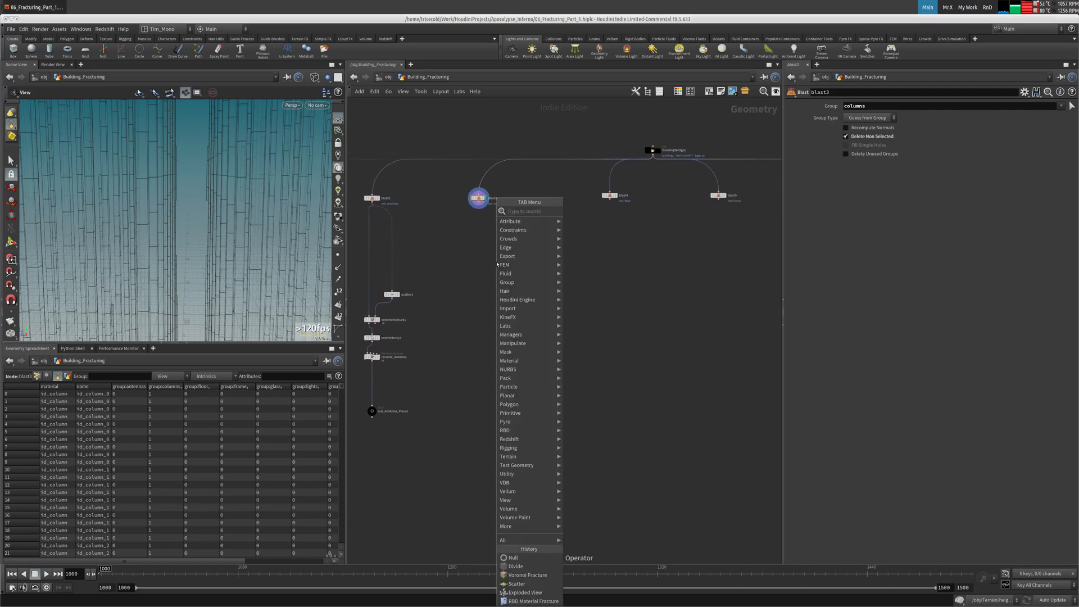
click(463, 271)
key(Tab)
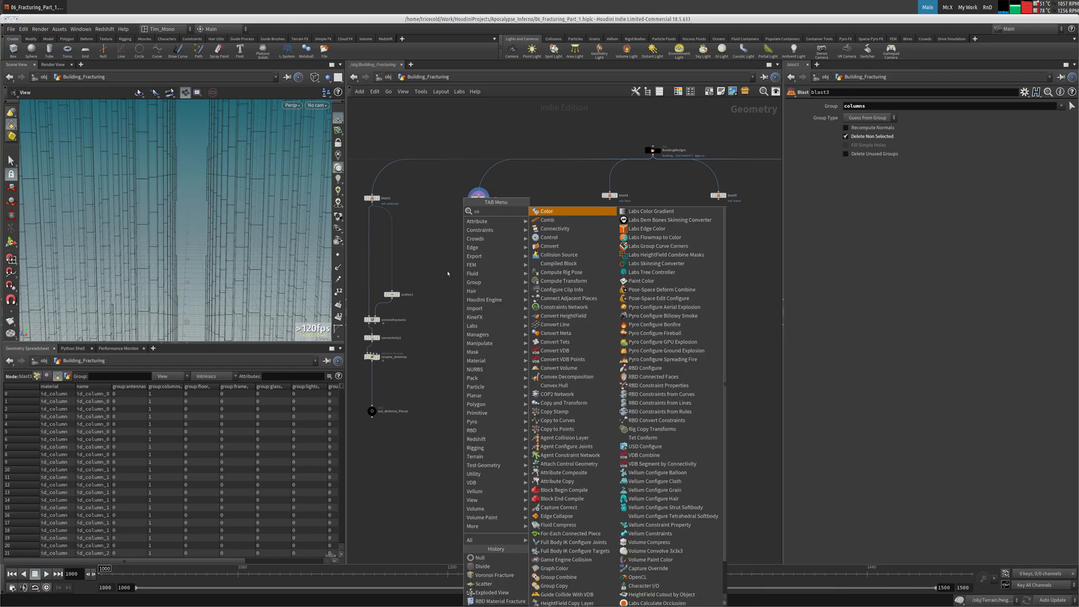
text(conn)
click(568, 212)
click(478, 244)
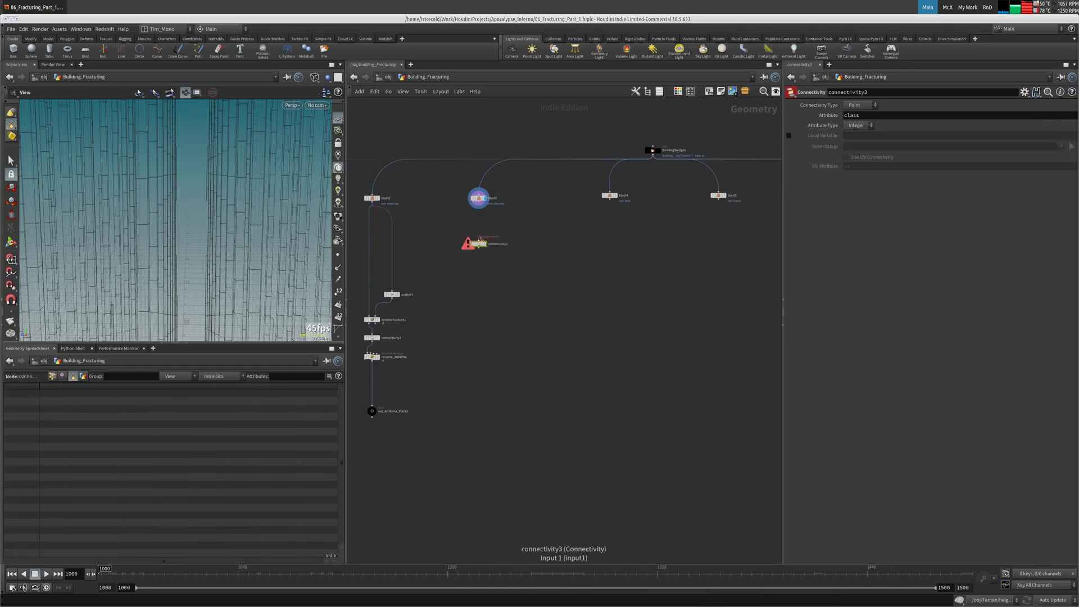
click(865, 105)
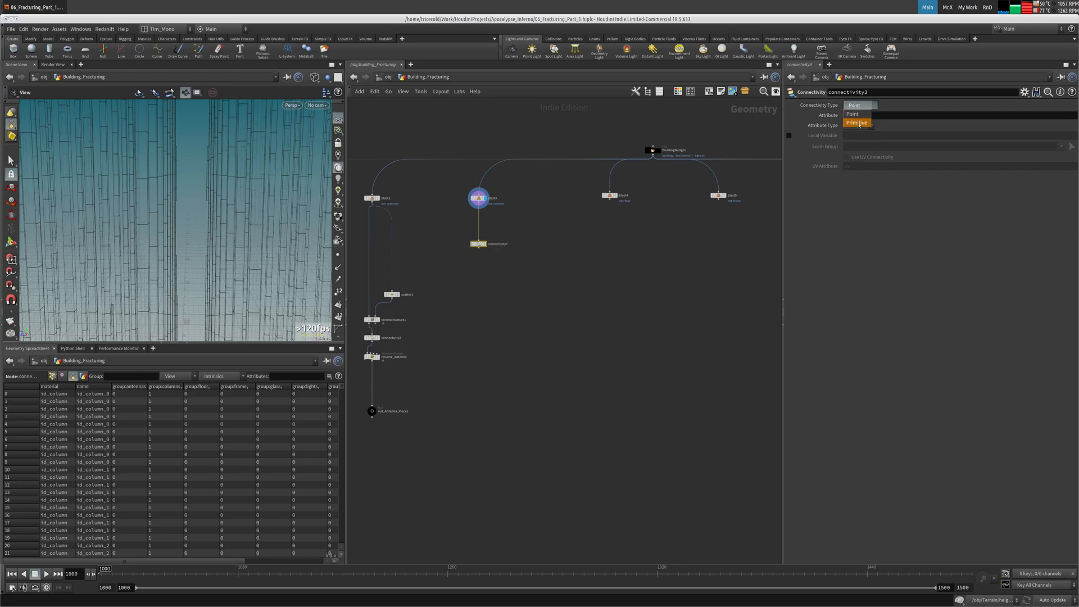
click(860, 115)
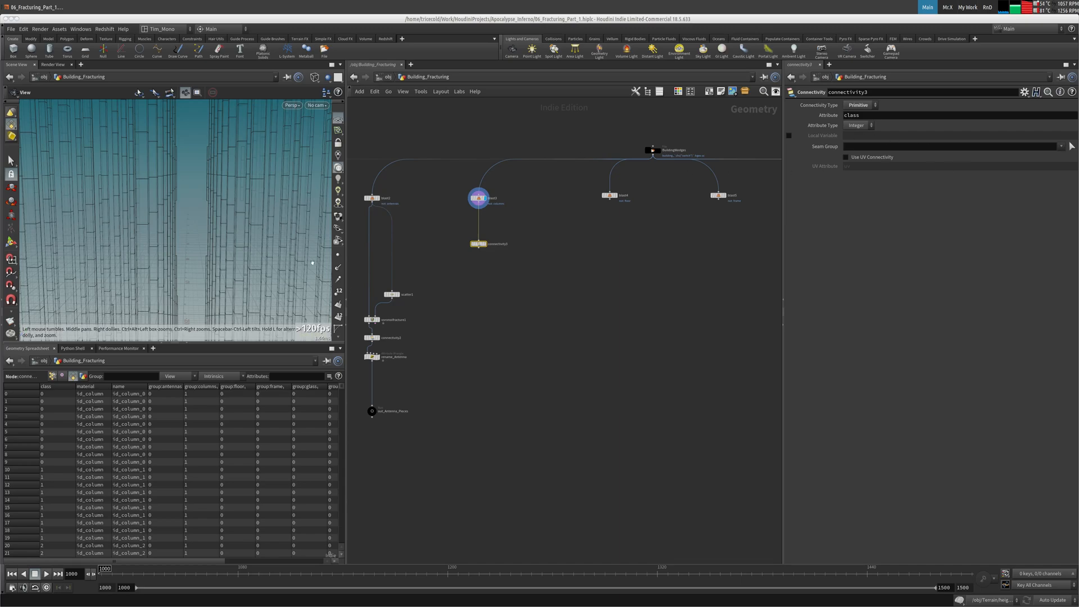
Step: Duplicate the rename_Antenna wrangle and place the copy beneath connectivity3 in the columns branch
middle_drag(449, 301, 481, 289)
click(409, 344)
key(ctrl+c)
key(ctrl+v)
drag(508, 294, 511, 235)
Step: Change the copied wrangle's name prefix to "column_" in its VEXpression and display the node
click(842, 157)
key(shift+Left)
key(shift+Left)
key(shift+Left)
key(shift+Left)
key(shift+Left)
key(shift+Left)
key(shift+Left)
text(column)
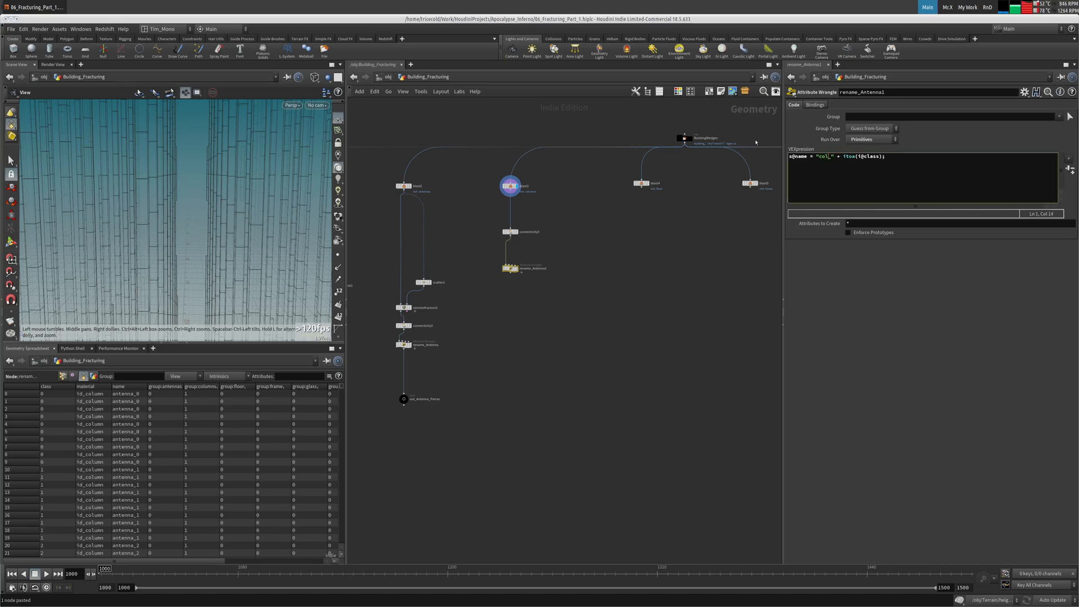
click(510, 268)
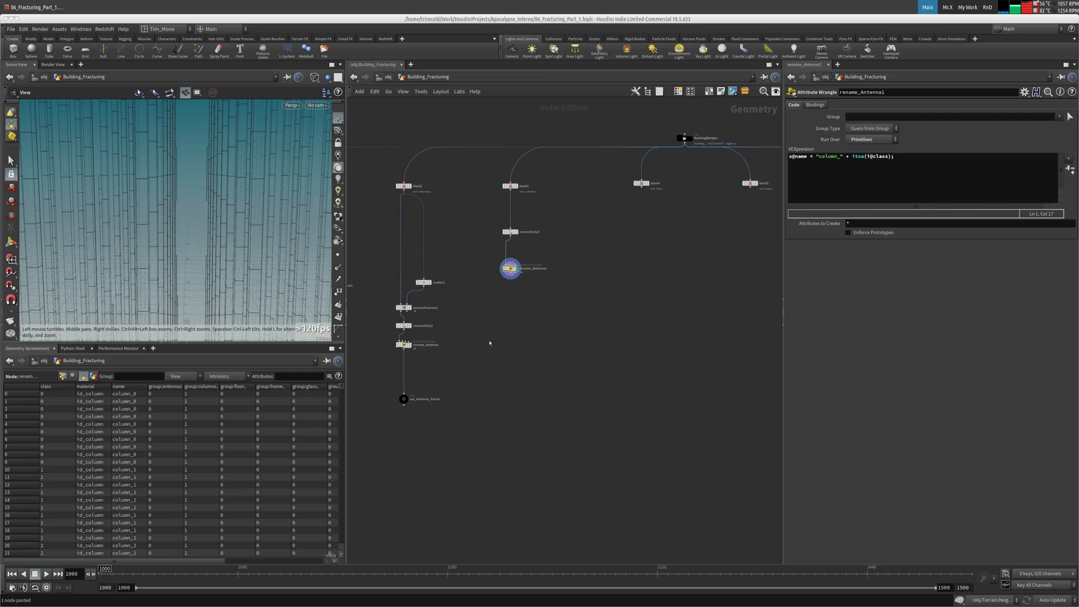
Step: Add a Scatter node beside the columns branch and feed it from rename_Antenna1
middle_drag(490, 343, 482, 354)
key(Tab)
text(sc)
key(Return)
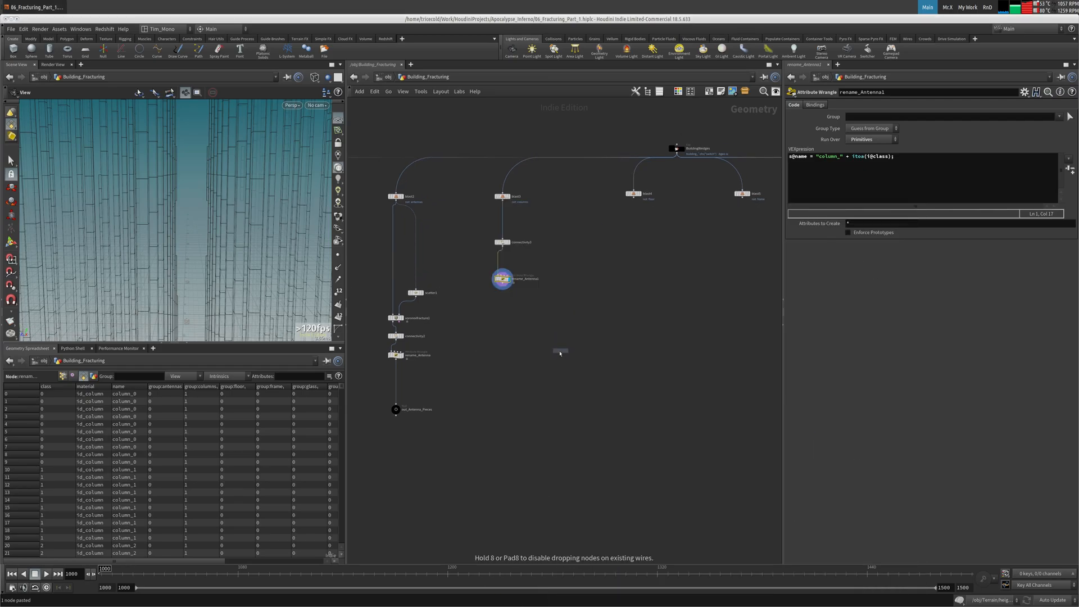
click(528, 331)
click(503, 284)
click(528, 327)
drag(529, 331, 535, 317)
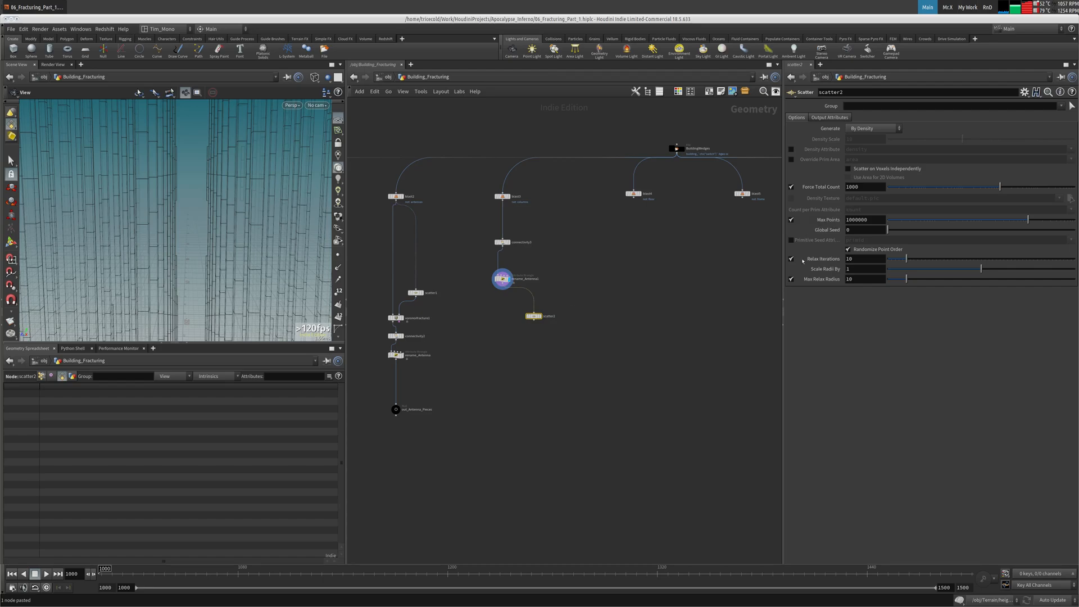
Step: Add an RBD Material Fracture node and wire rename_Antenna1 into its first input
key(Tab)
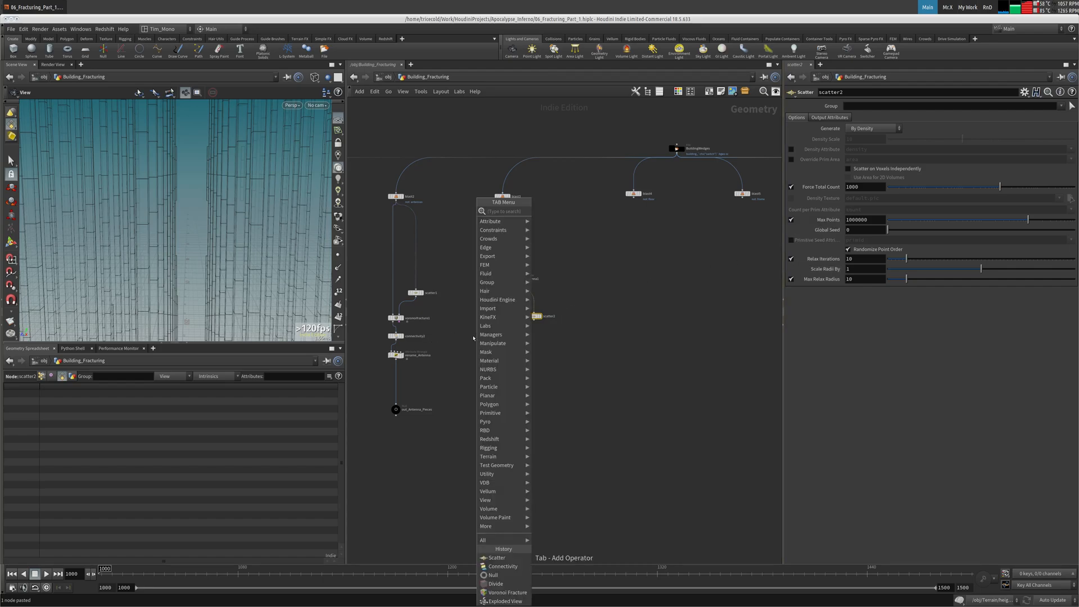
text(rbdm)
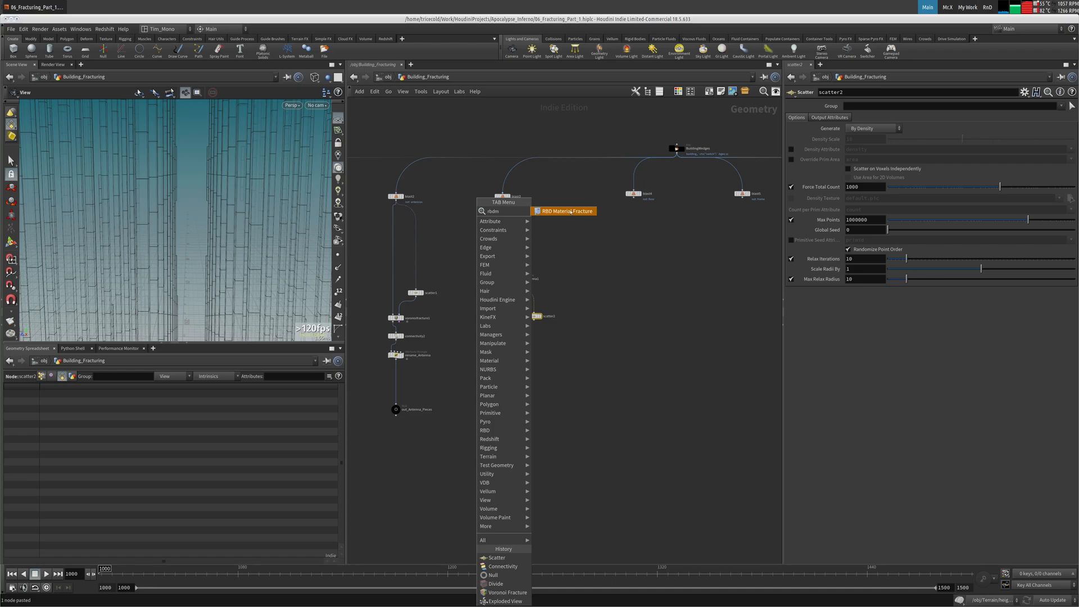
click(570, 211)
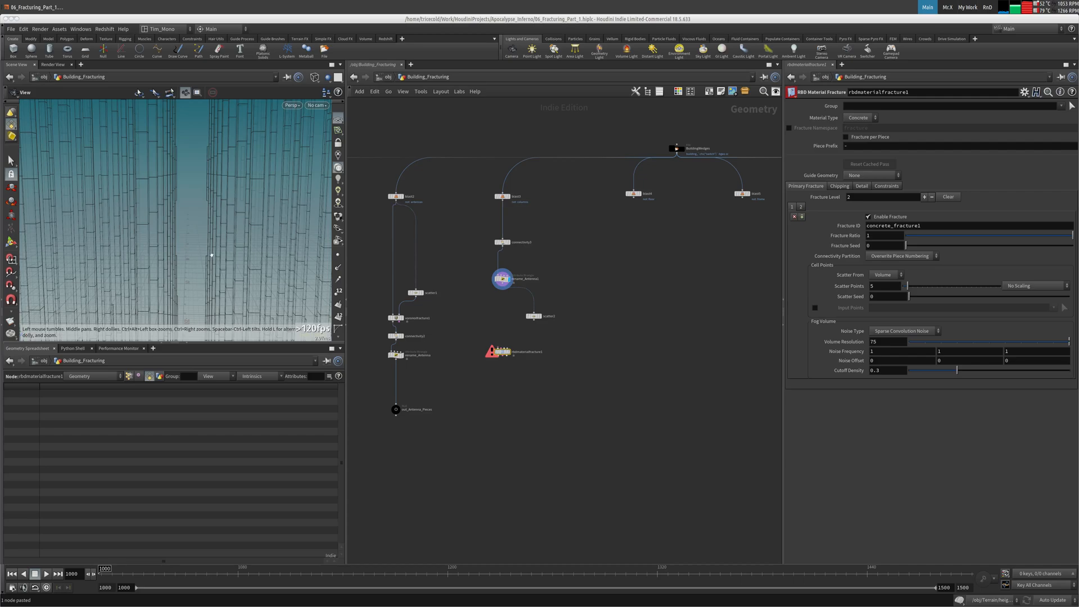
click(887, 186)
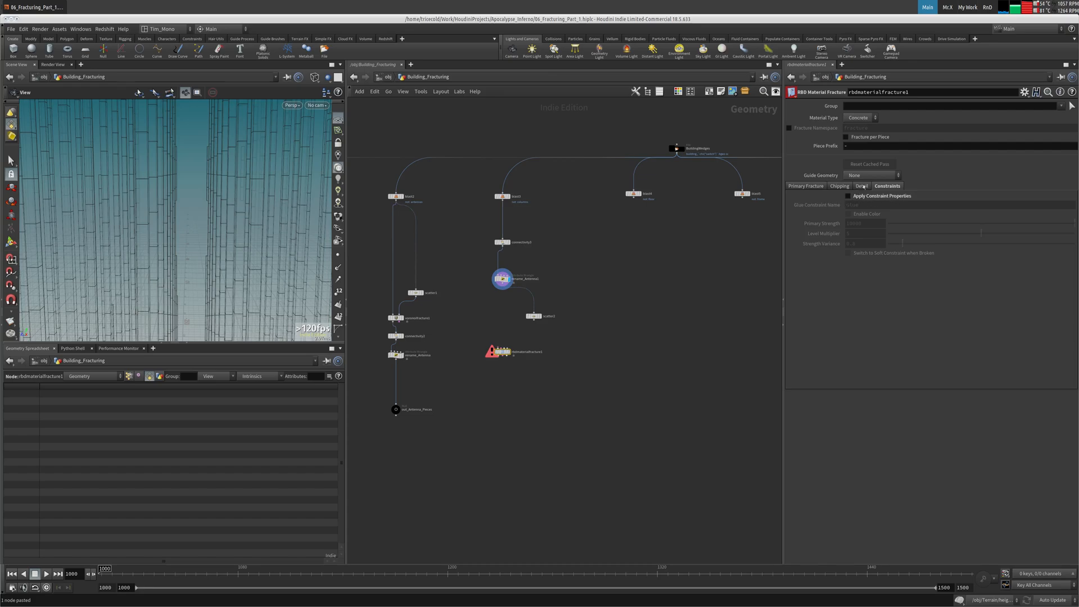
click(863, 186)
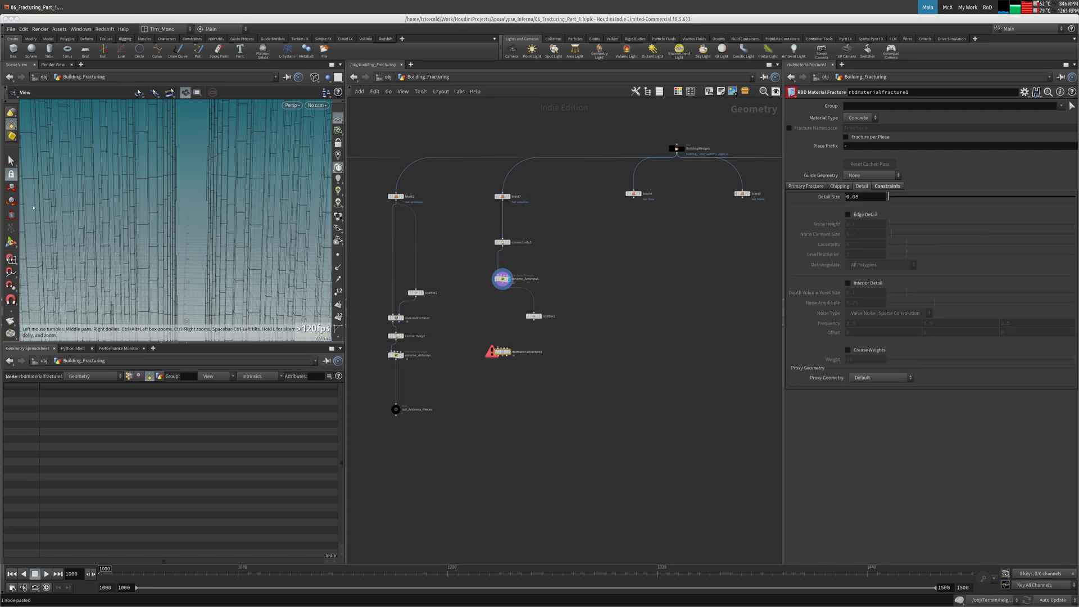
drag(501, 353, 499, 358)
click(498, 352)
click(501, 287)
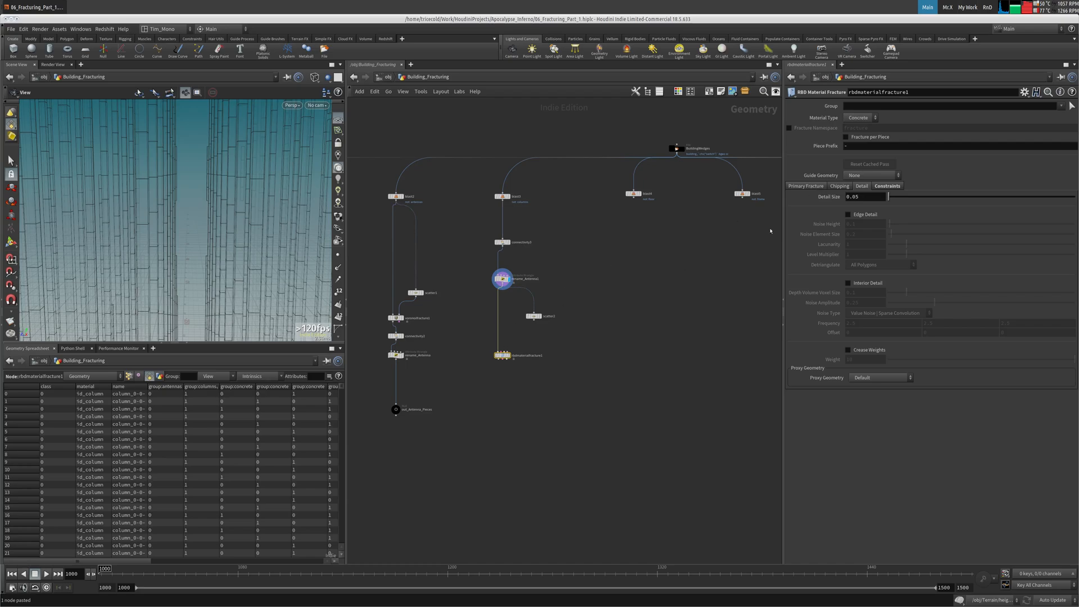
Step: Set the Fracture ID of the first primary fracture level to column on rbdmaterialfracture1
click(807, 186)
drag(940, 226, 524, 208)
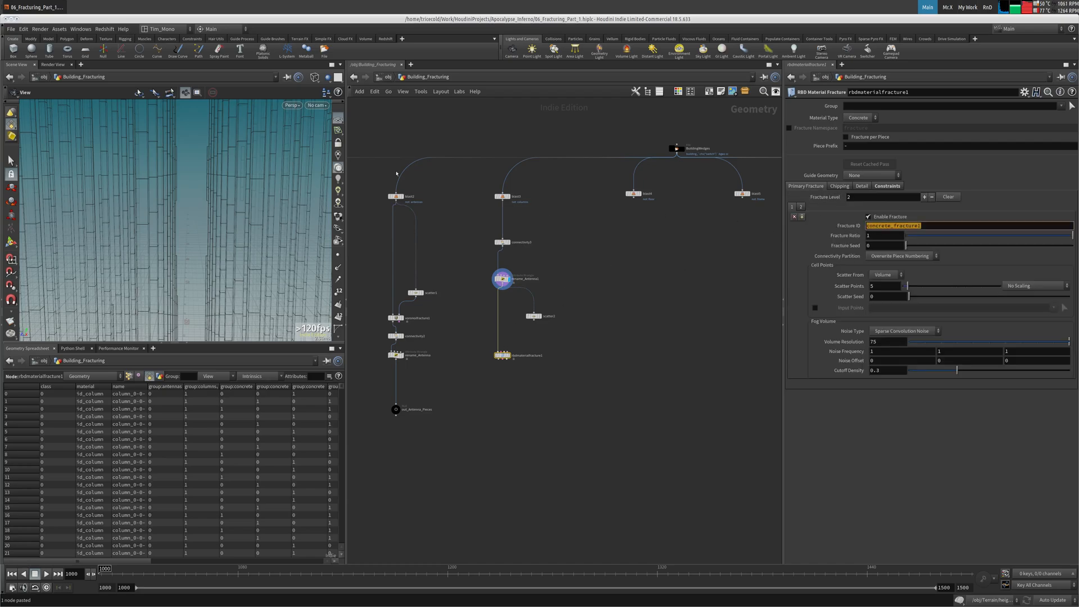
text(column)
key(Return)
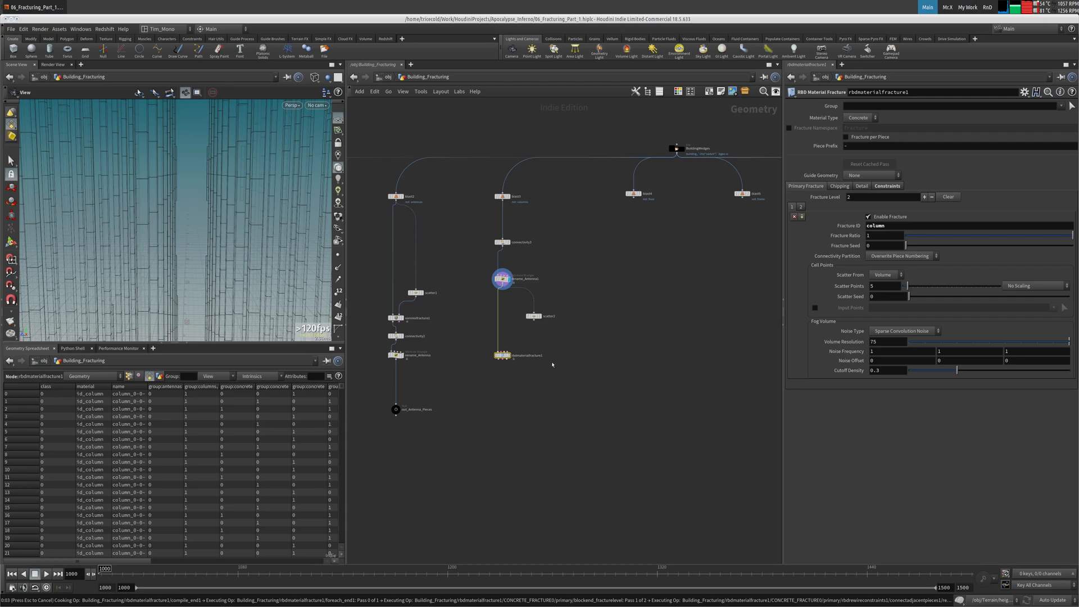
click(641, 364)
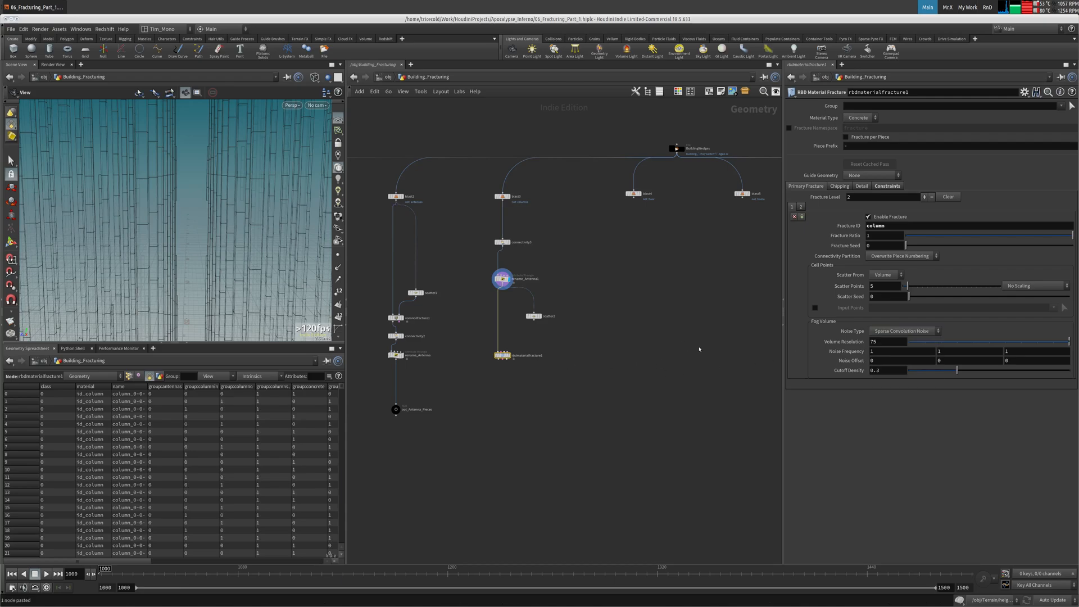
Step: Set the fracture's fog Volume Resolution to 250 and display rbdmaterialfracture1
click(892, 333)
click(892, 366)
click(847, 344)
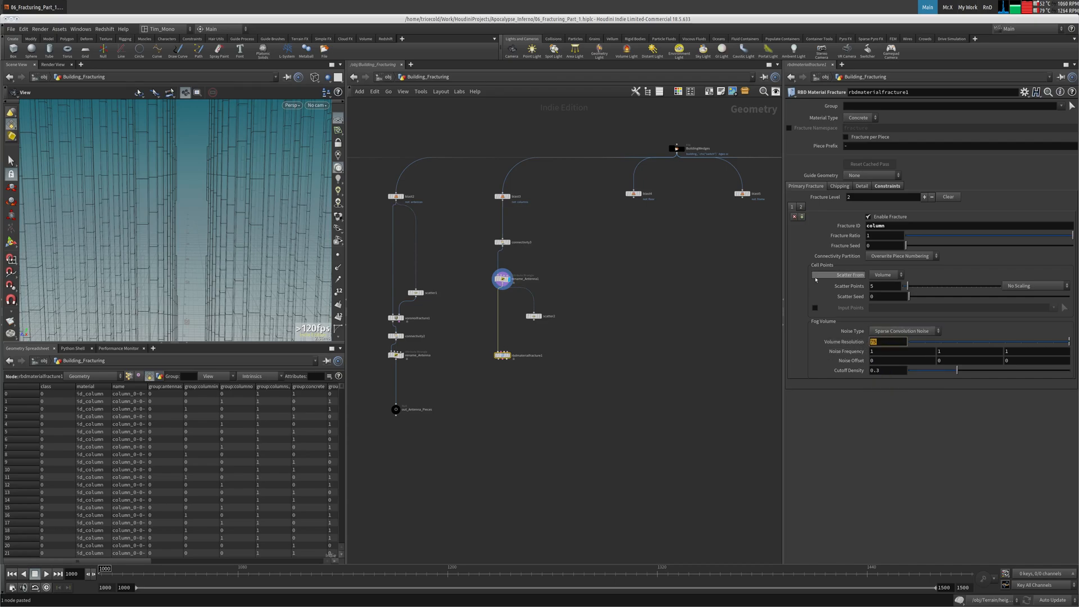
text(250)
key(Return)
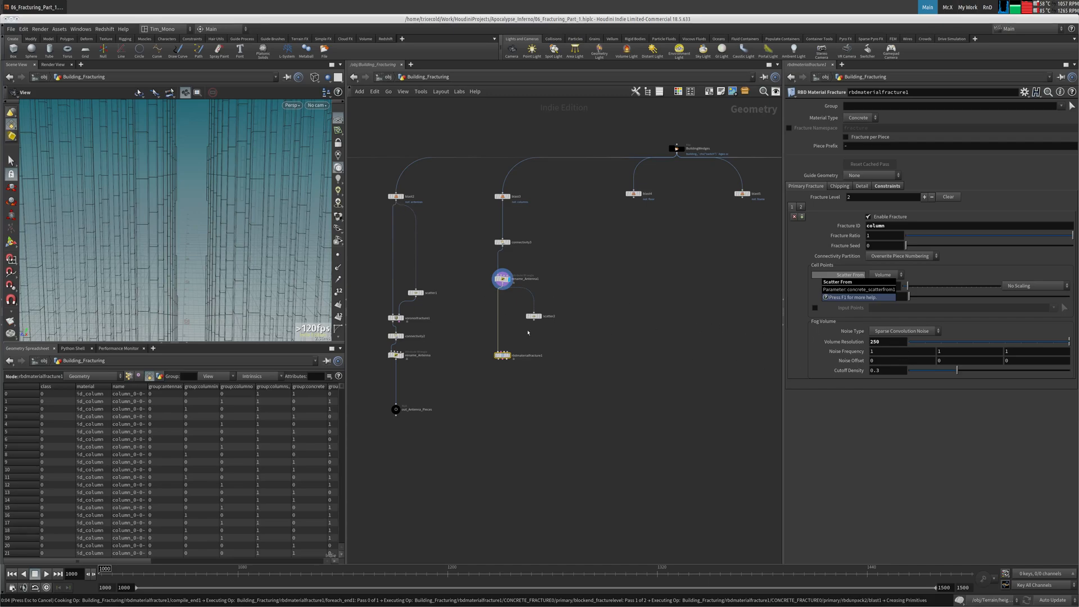
middle_drag(489, 344, 509, 335)
scroll(544, 339, up, 2)
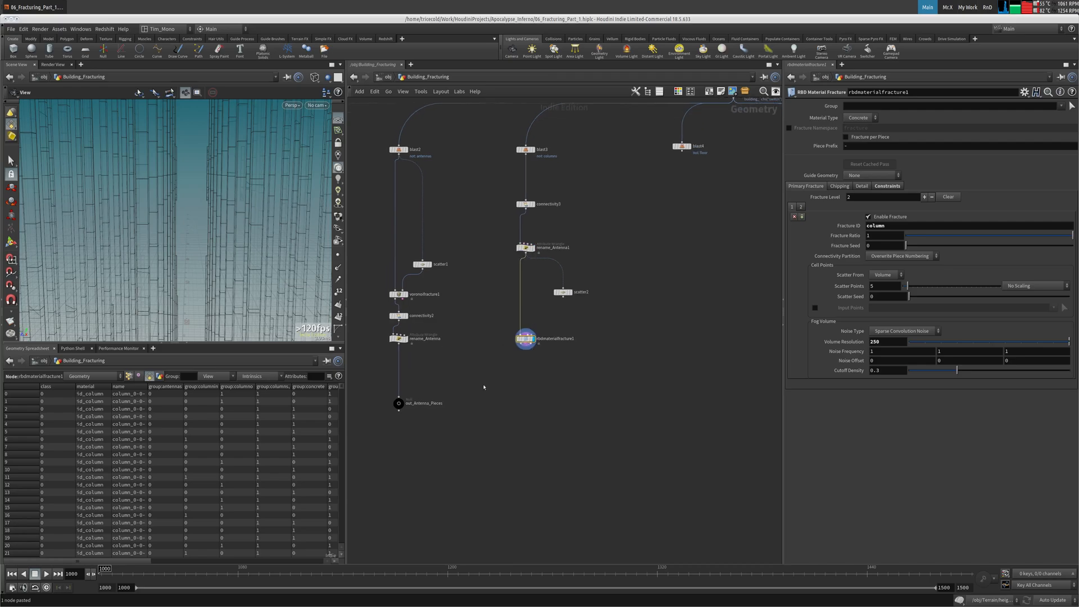
Step: Add an Exploded View node after rbdmaterialfracture1, display it and inspect the separated column pieces
key(Tab)
text(ex)
click(577, 212)
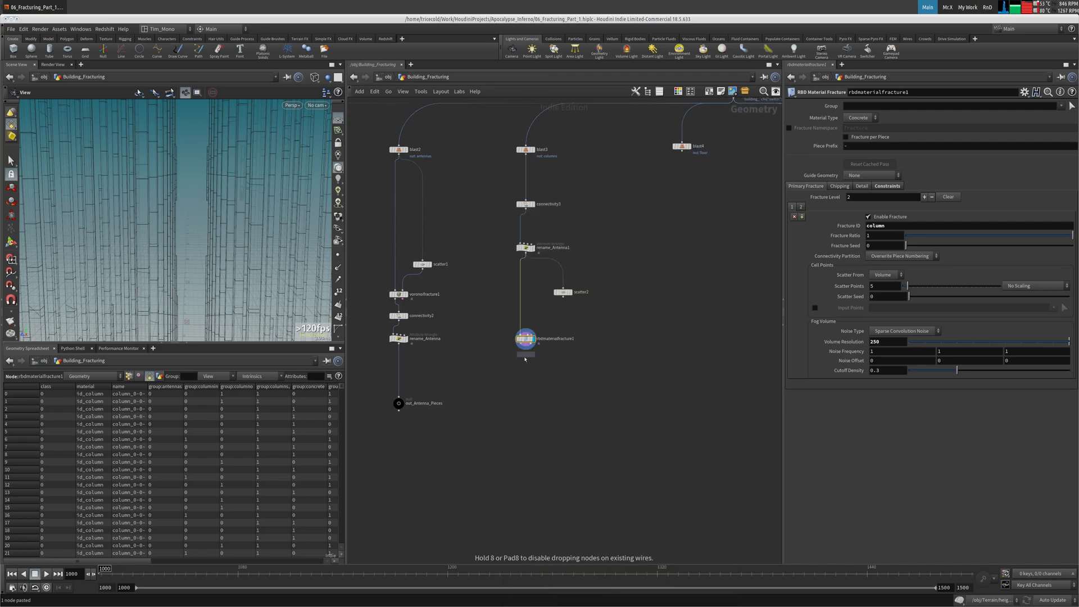
click(523, 382)
drag(519, 364, 523, 378)
click(532, 384)
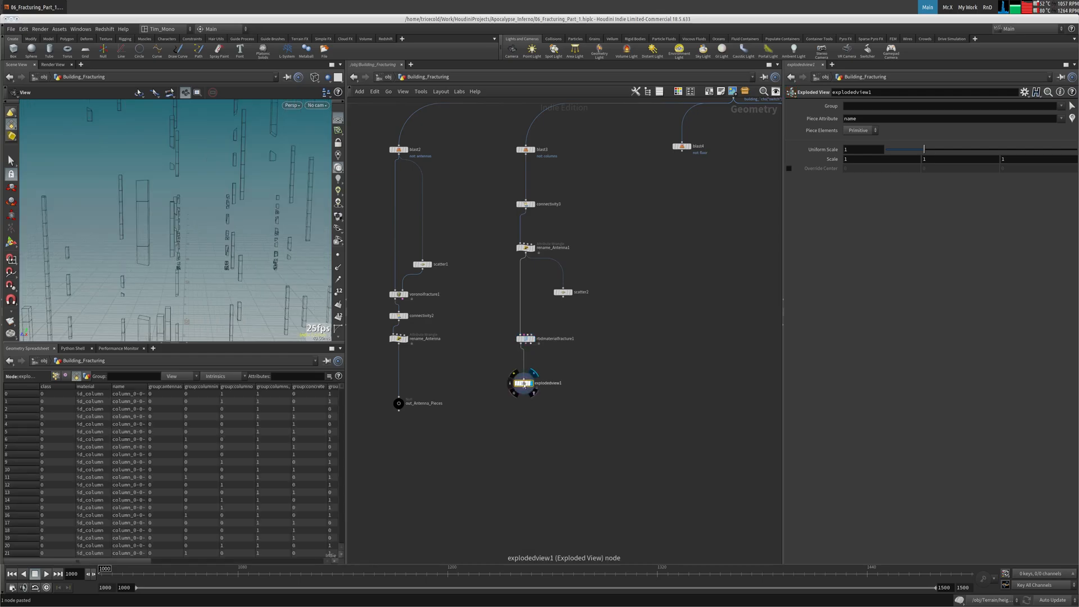
drag(202, 243, 4, 272)
scroll(200, 274, down, 6)
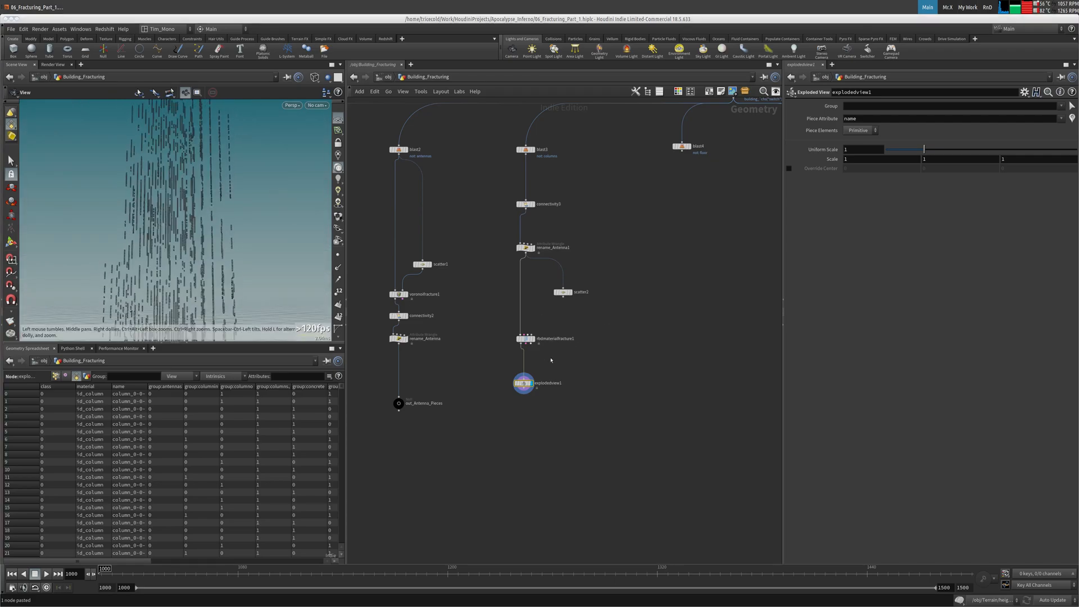
Step: Wire scatter2 into rbdmaterialfracture1 and select the fracture node
click(535, 336)
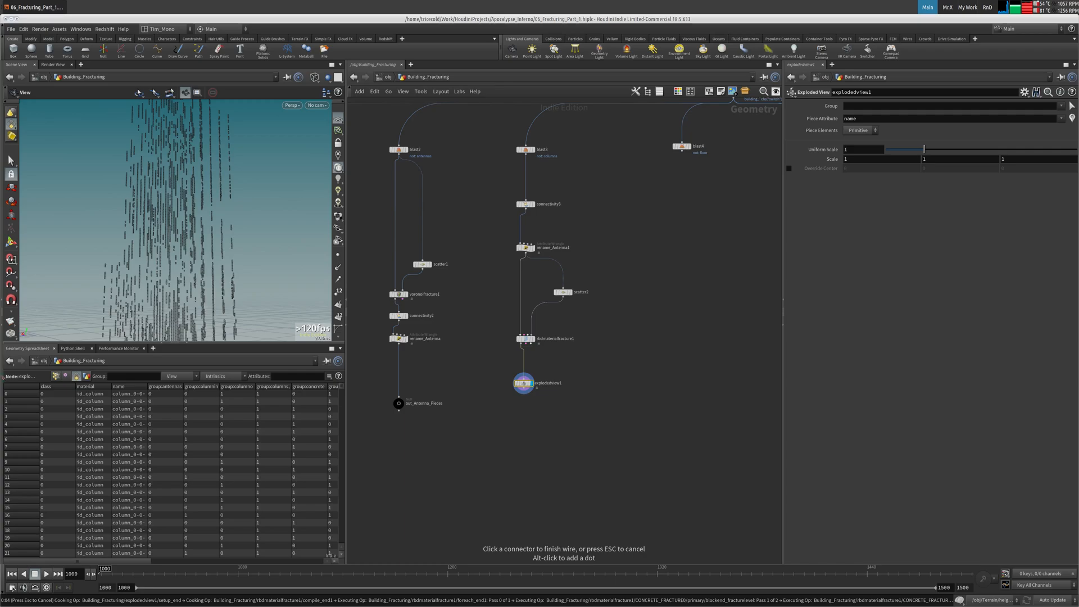
middle_drag(599, 322, 622, 301)
drag(632, 248, 495, 327)
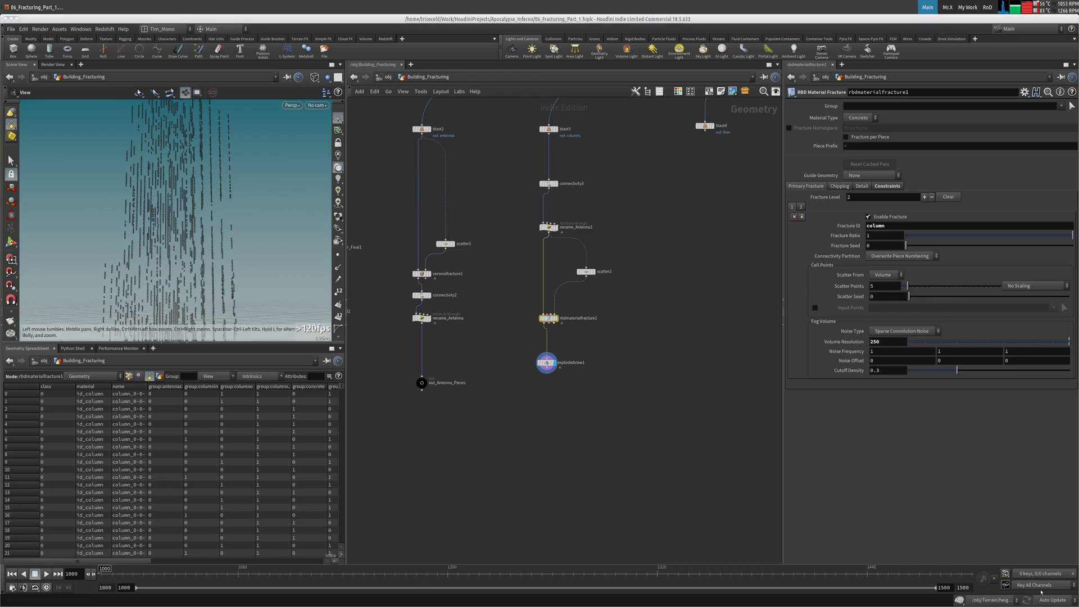
Step: With updates temporarily in Manual, set Scatter Points to 25 and enable Input Points, restoring Auto Update to cook explodedview1
click(1048, 599)
click(1047, 595)
click(876, 287)
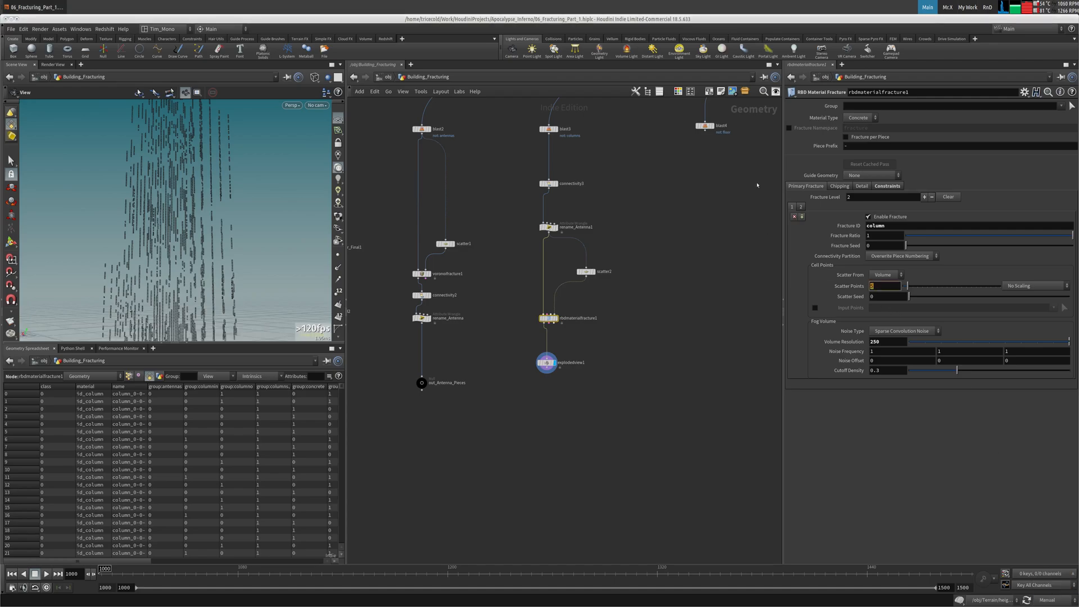
text(25)
key(Tab)
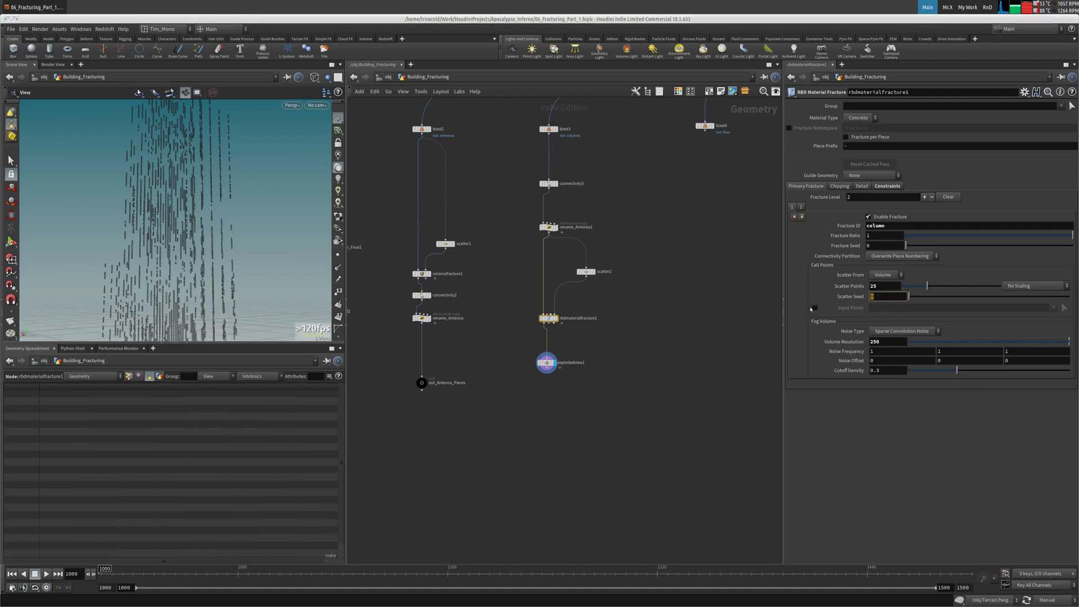
click(546, 363)
click(1042, 600)
click(1047, 573)
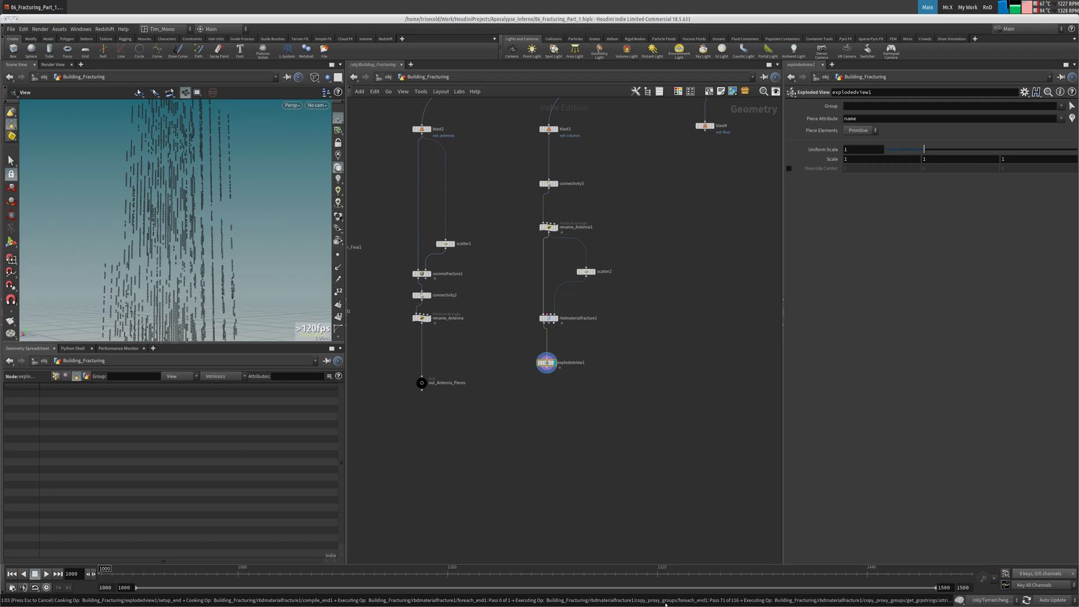
Step: Set the Scatter Points of rbdmaterialfracture1 to 10, inspecting the exploded columns before and after the change
drag(180, 164, 178, 180)
right_drag(178, 180, 352, 137)
drag(351, 137, 321, 152)
mouse_move(543, 361)
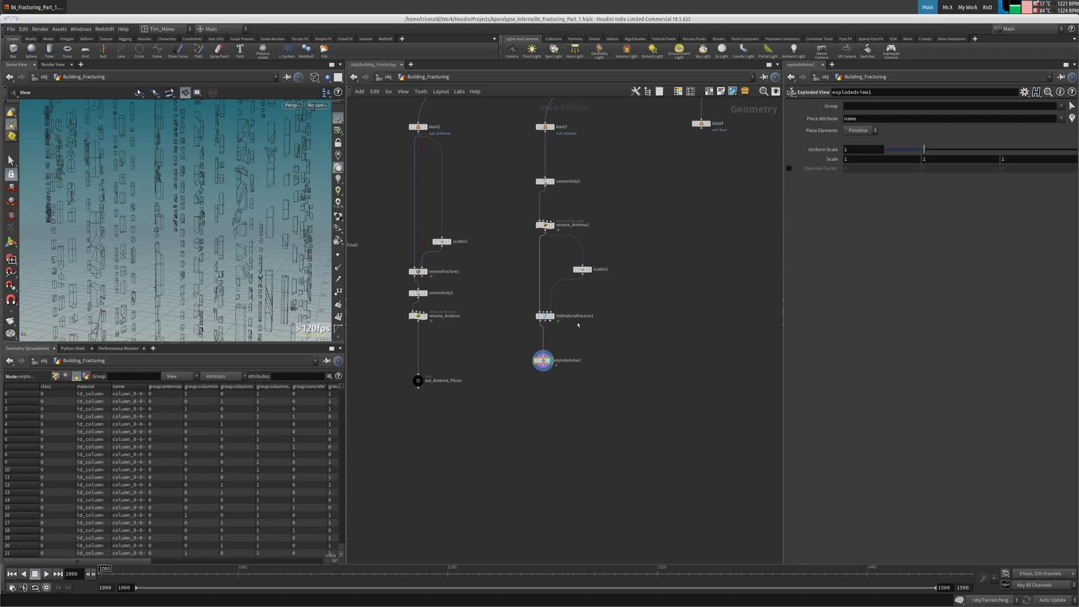
click(545, 316)
double_click(894, 288)
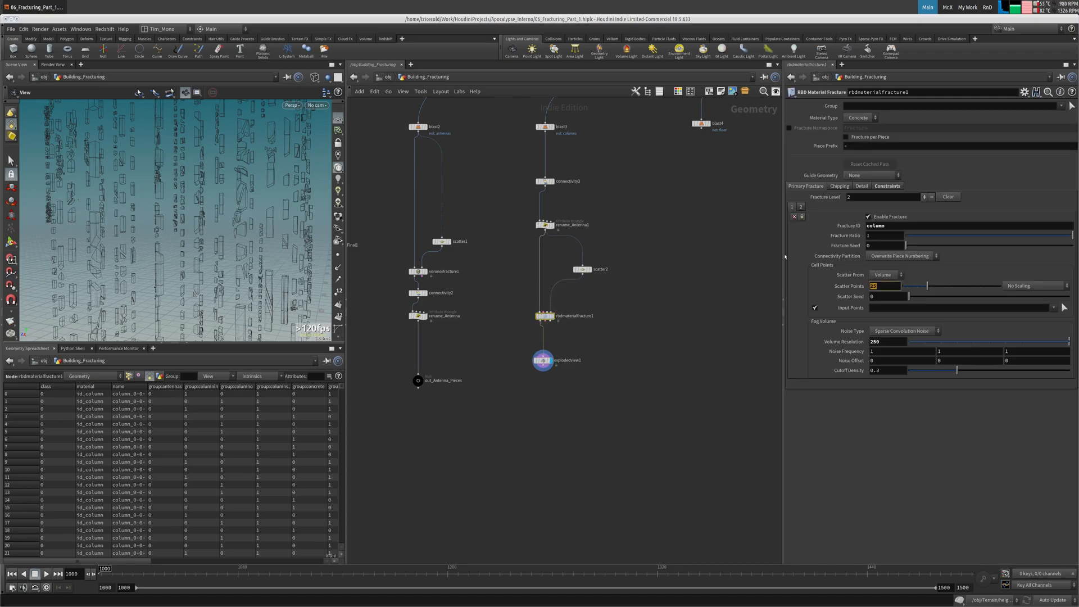
text(10)
key(Return)
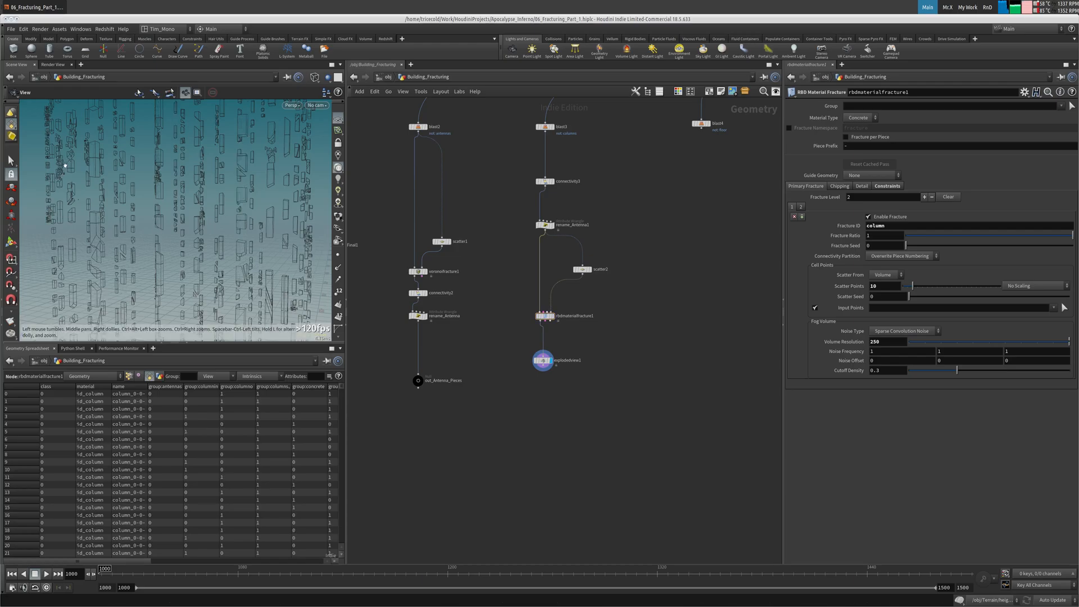
drag(195, 186, 106, 199)
right_drag(106, 199, 159, 153)
drag(159, 153, 106, 174)
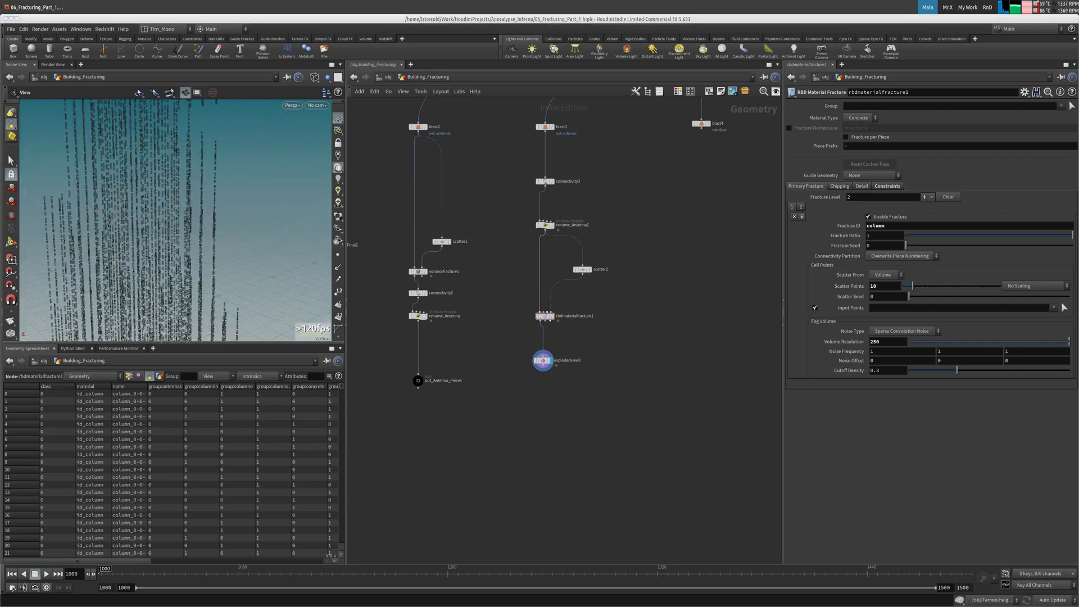
Step: Duplicate the antenna output null into the column branch, wire it directly to rbdmaterialfracture1 and move explodedview1 aside
middle_drag(591, 264, 571, 234)
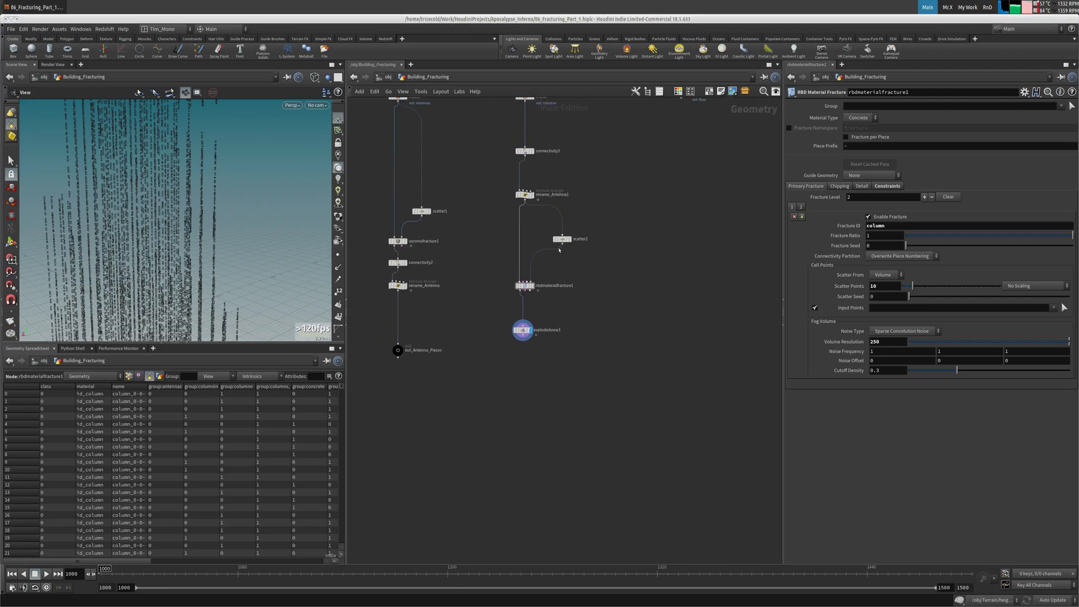
click(398, 350)
key(ctrl+c)
key(ctrl+v)
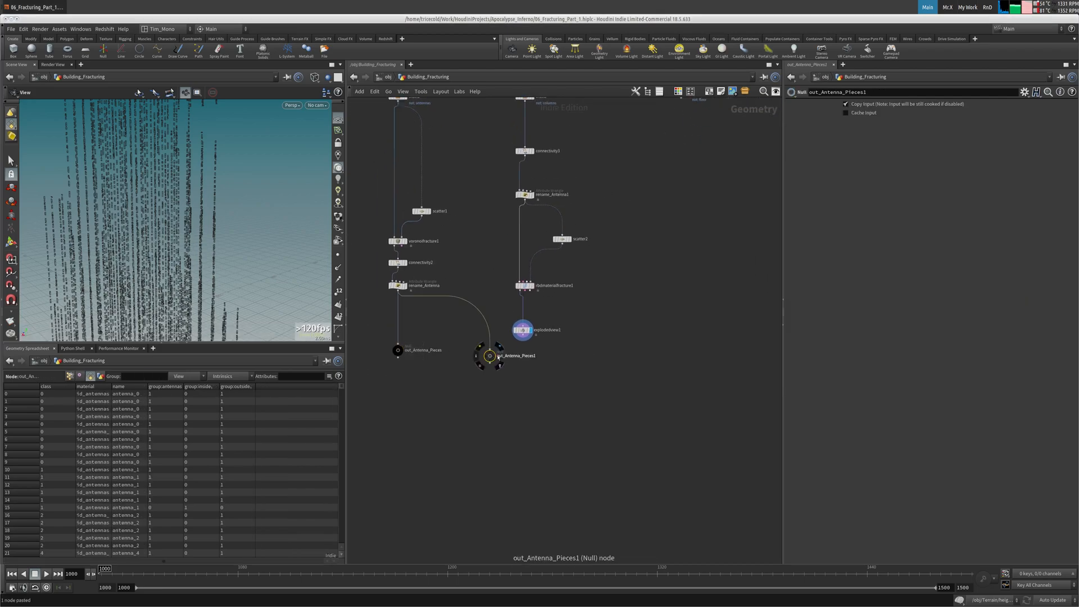
alt+drag(516, 385, 525, 387)
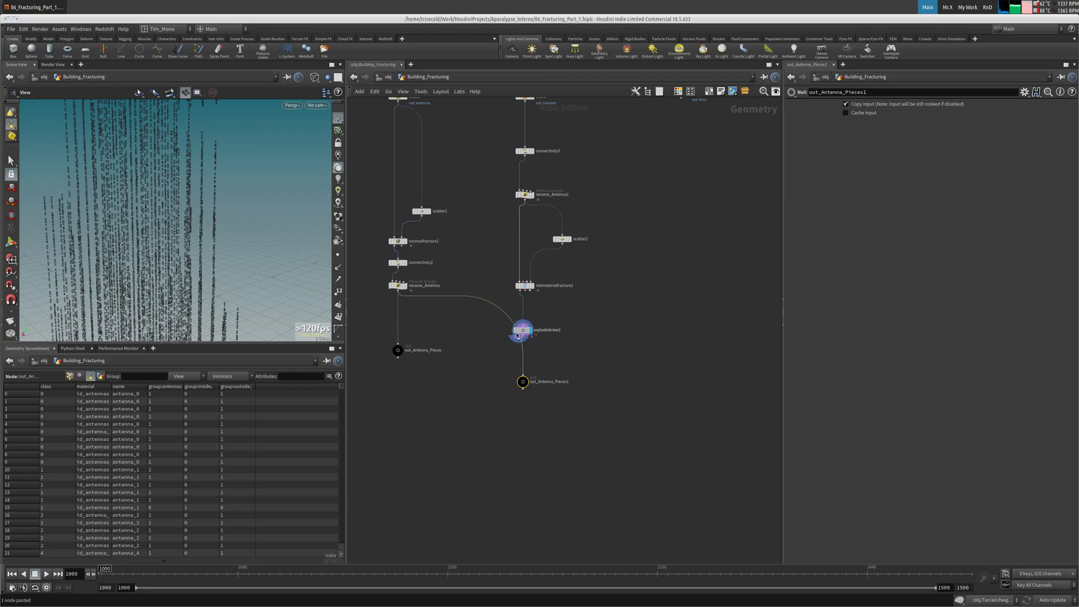
drag(521, 333, 456, 352)
click(520, 291)
Step: Rename the copied null out_Columns and place it closer beneath rbdmaterialfracture1
click(523, 376)
click(541, 382)
key(shift+End)
key(BackSpace)
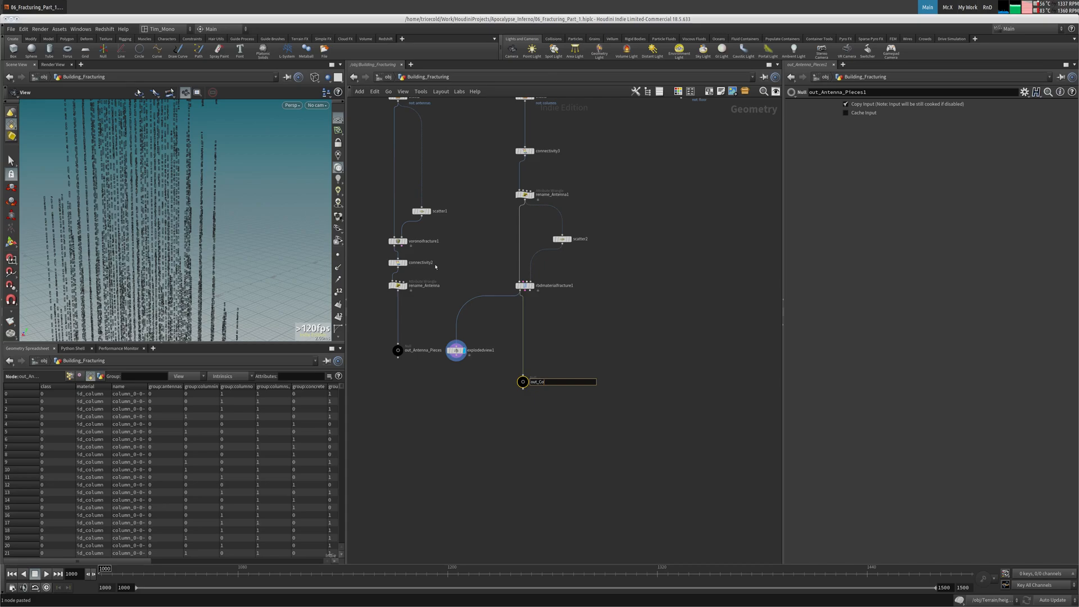
text(Columns)
key(Return)
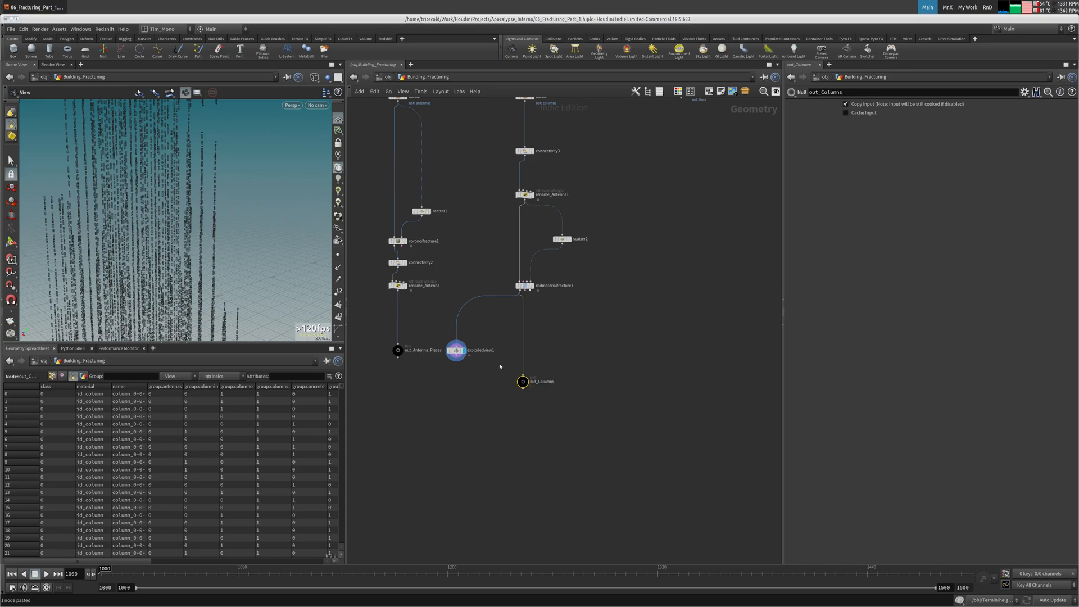
drag(524, 382, 524, 351)
Step: Select and display the floor branch's blast4 node and inspect the floor geometry up close
middle_drag(619, 301, 545, 424)
click(619, 207)
click(609, 217)
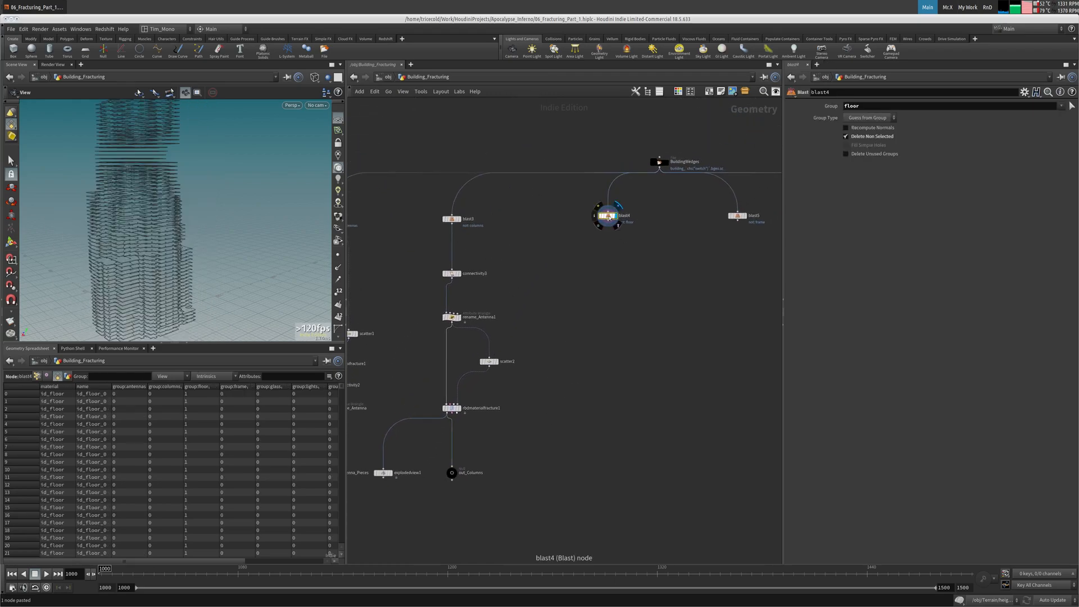
drag(116, 152, 131, 224)
right_drag(130, 224, 163, 253)
drag(163, 253, 171, 214)
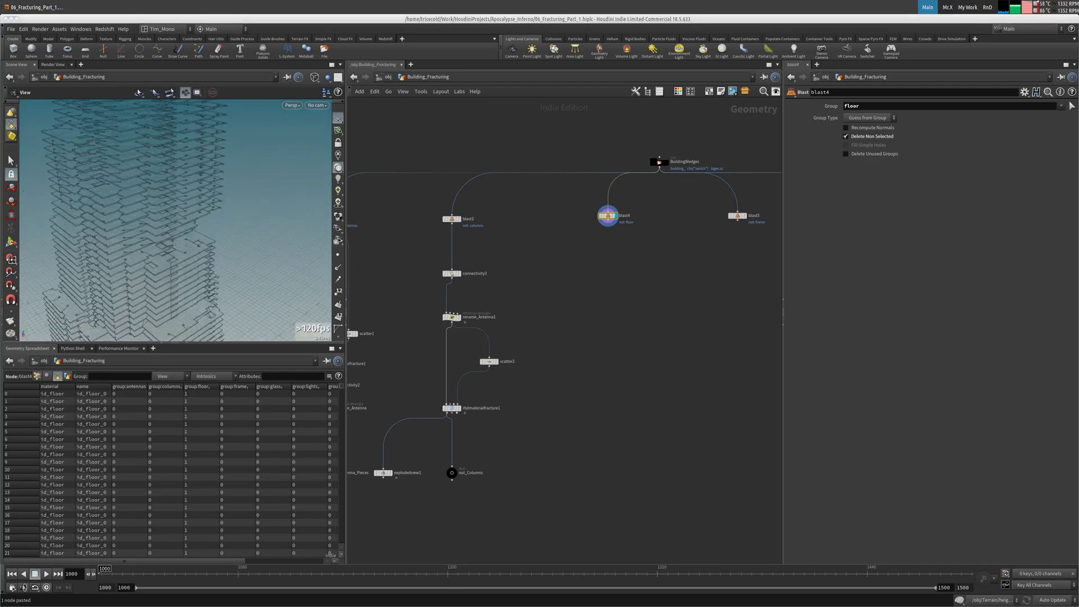
middle_drag(575, 255, 547, 263)
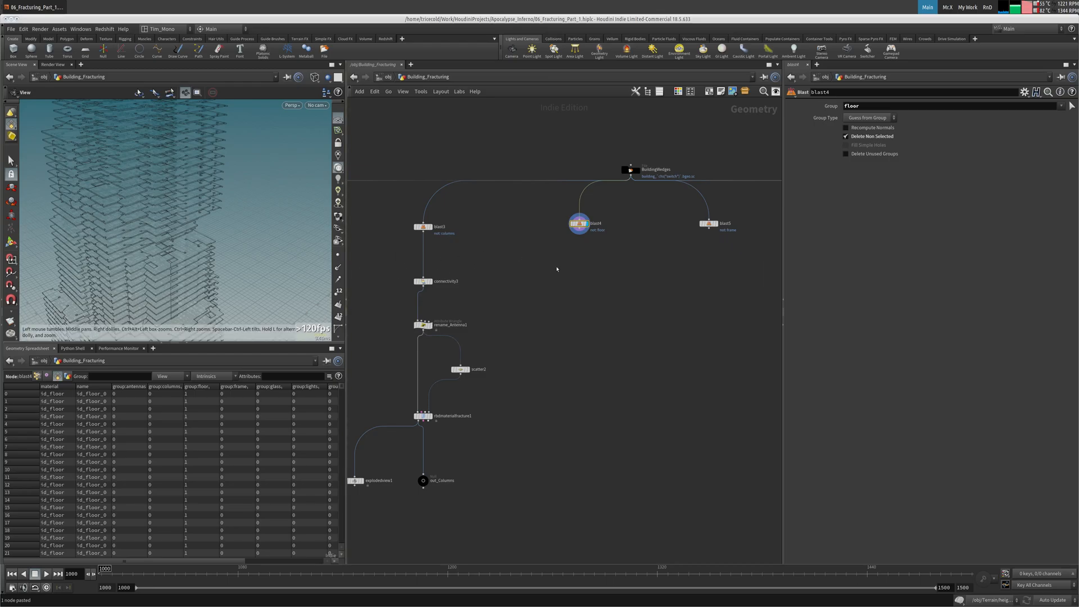
Step: Add a Clean node after blast4, enable Delete Unused Groups on blast4, display clean1 and compare both nodes' geometry info
middle_drag(545, 276, 527, 283)
key(Tab)
text(cl)
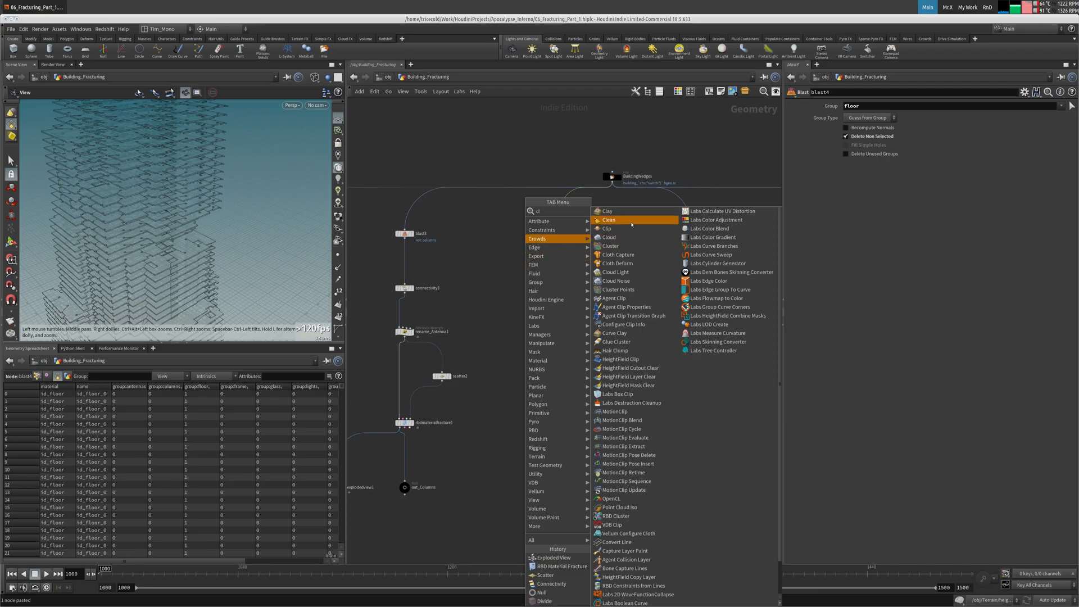
click(607, 220)
click(560, 264)
click(563, 236)
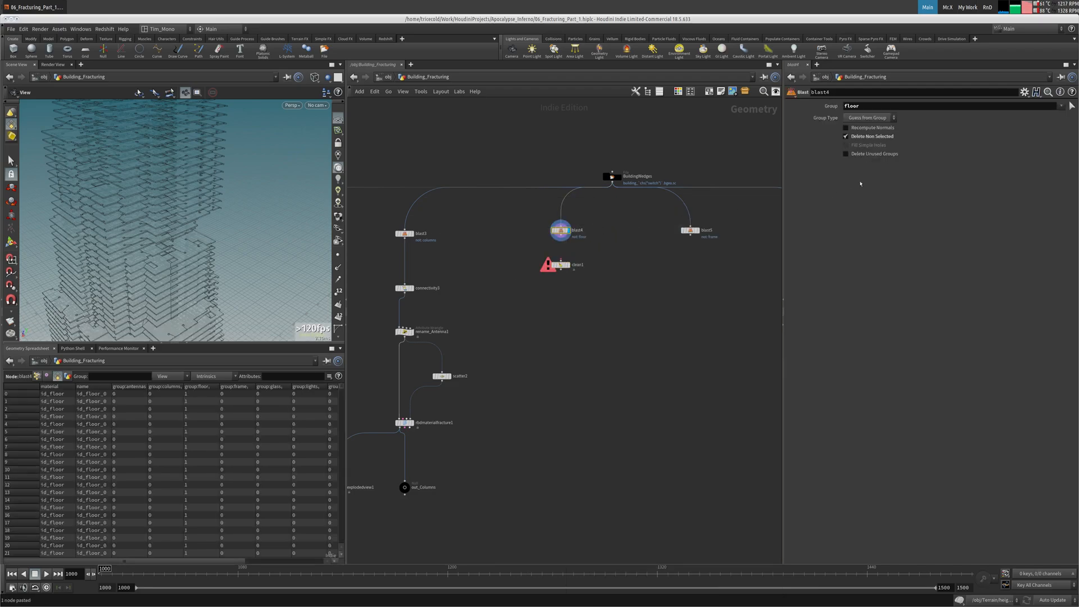
drag(561, 236, 561, 260)
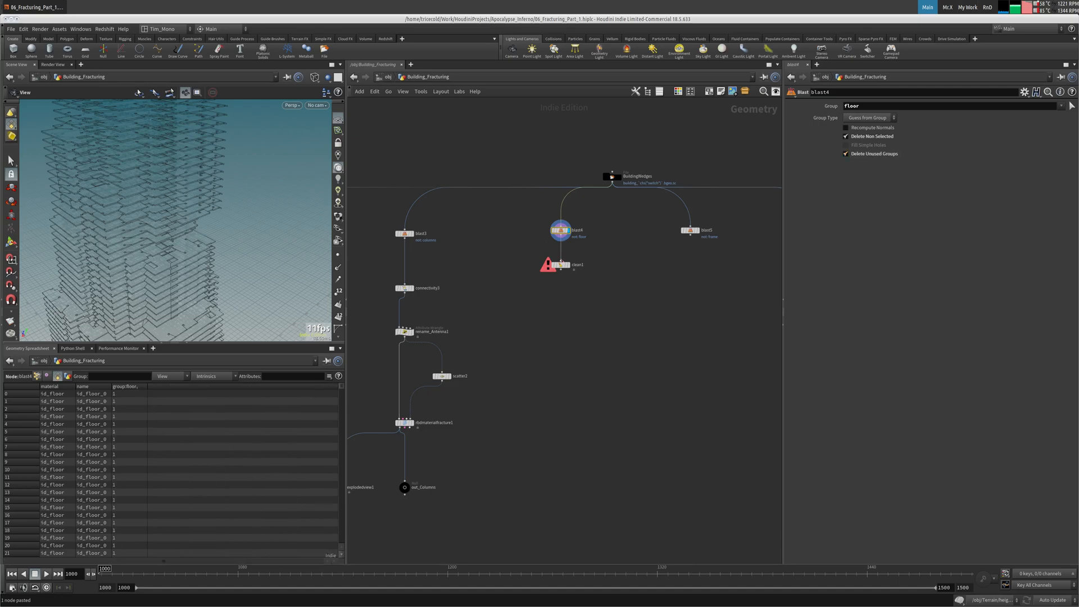
click(561, 264)
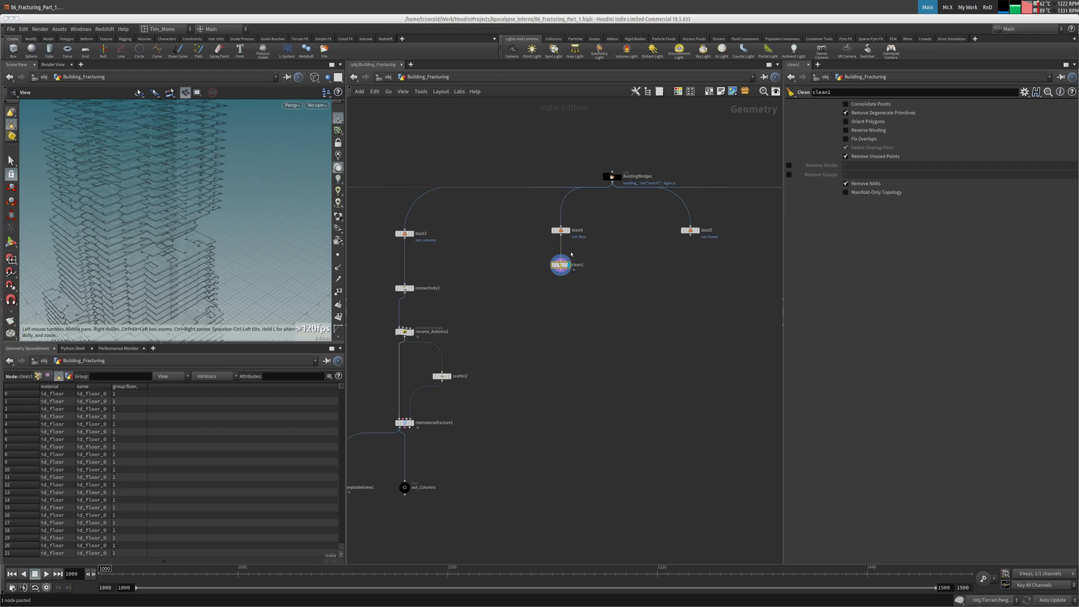
middle_click(563, 268)
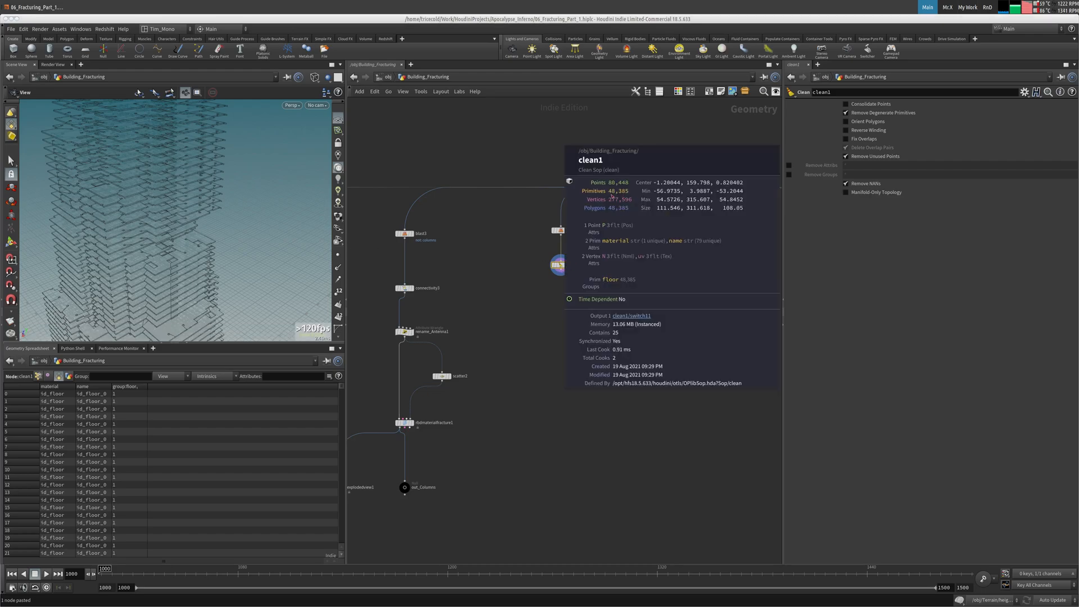
middle_click(558, 230)
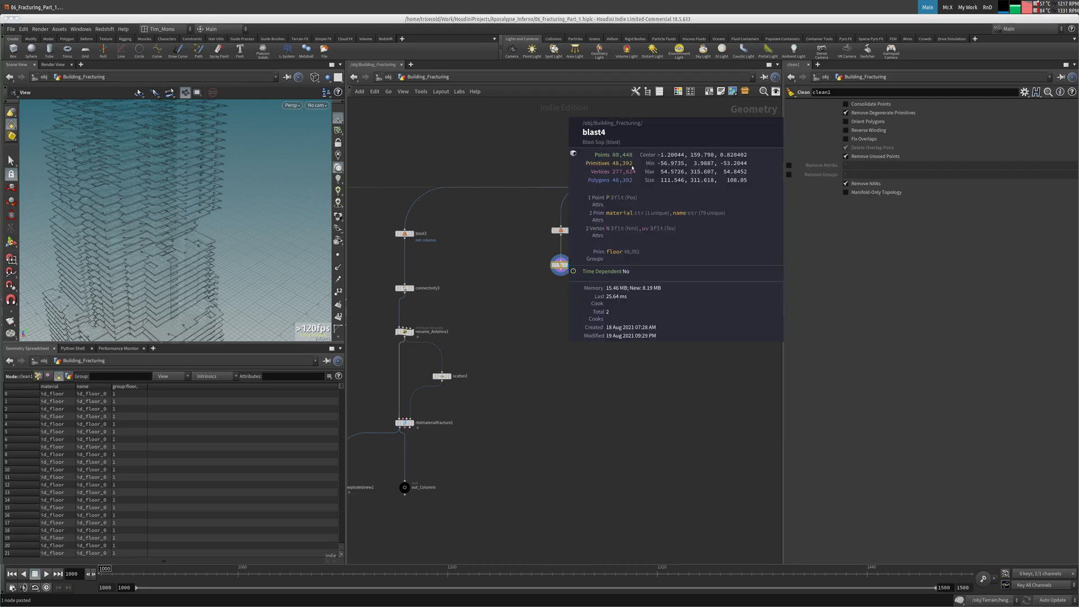
Step: Add a Fuse node after clean1 in the floor branch and display it
middle_drag(552, 304, 532, 286)
key(Tab)
text(fus)
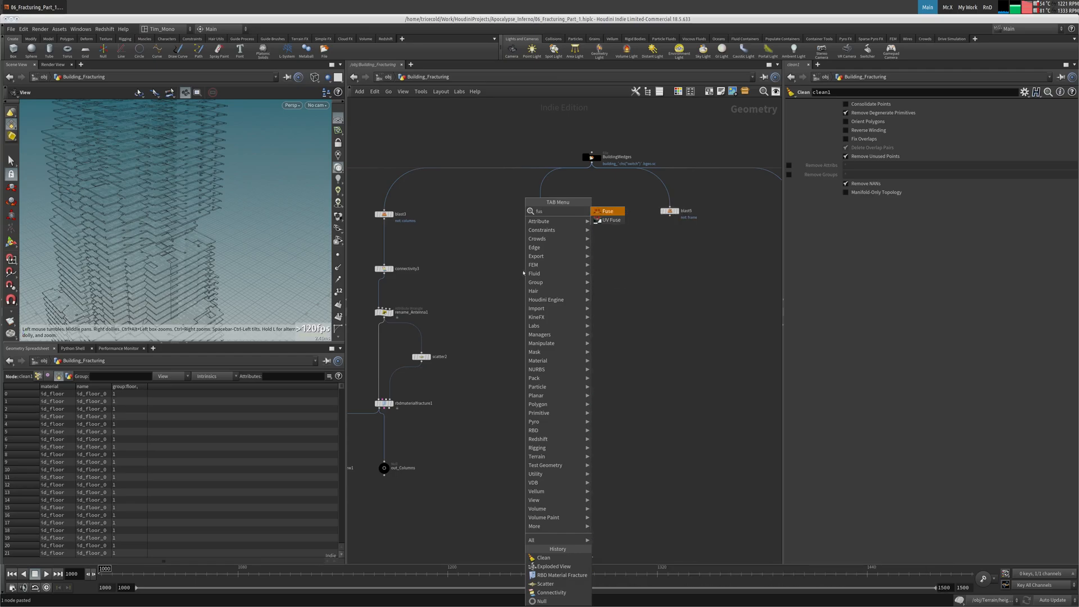
text(e)
click(607, 212)
click(540, 266)
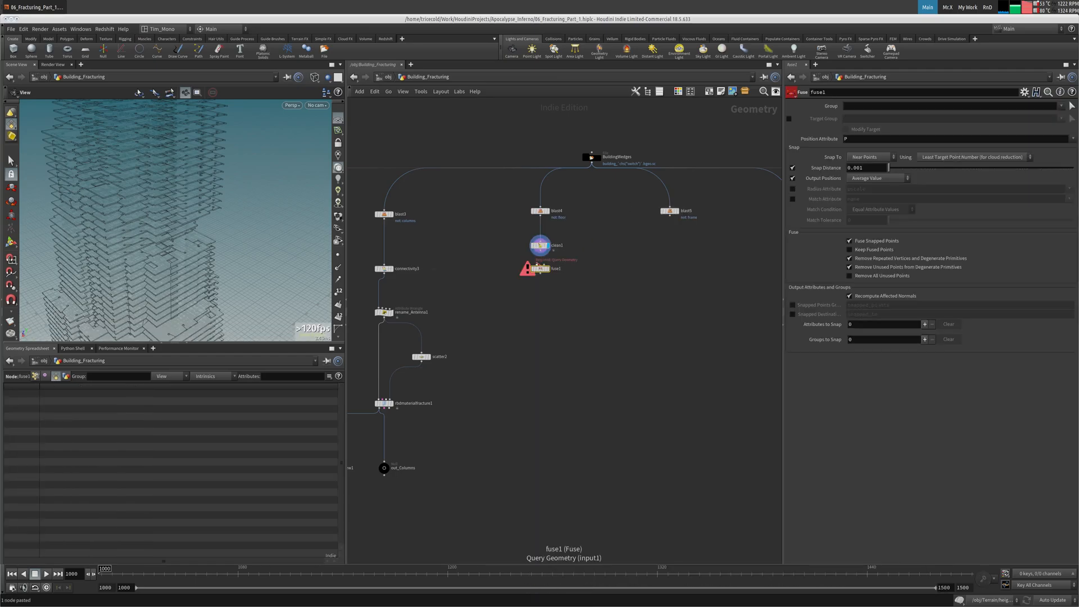
click(541, 251)
click(538, 264)
click(549, 269)
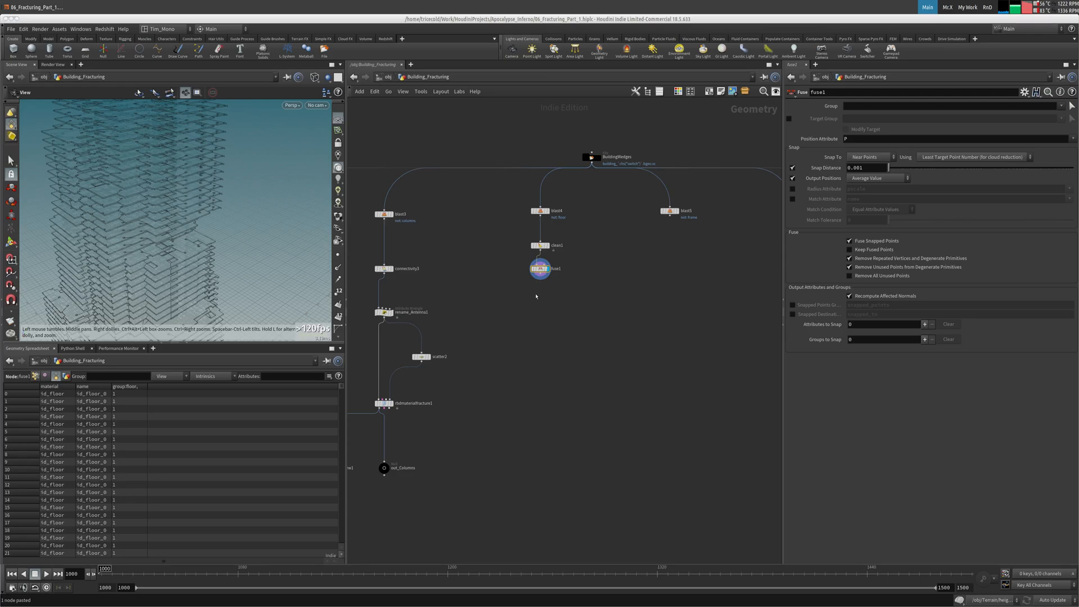
middle_drag(525, 299, 513, 305)
key(Tab)
text(for)
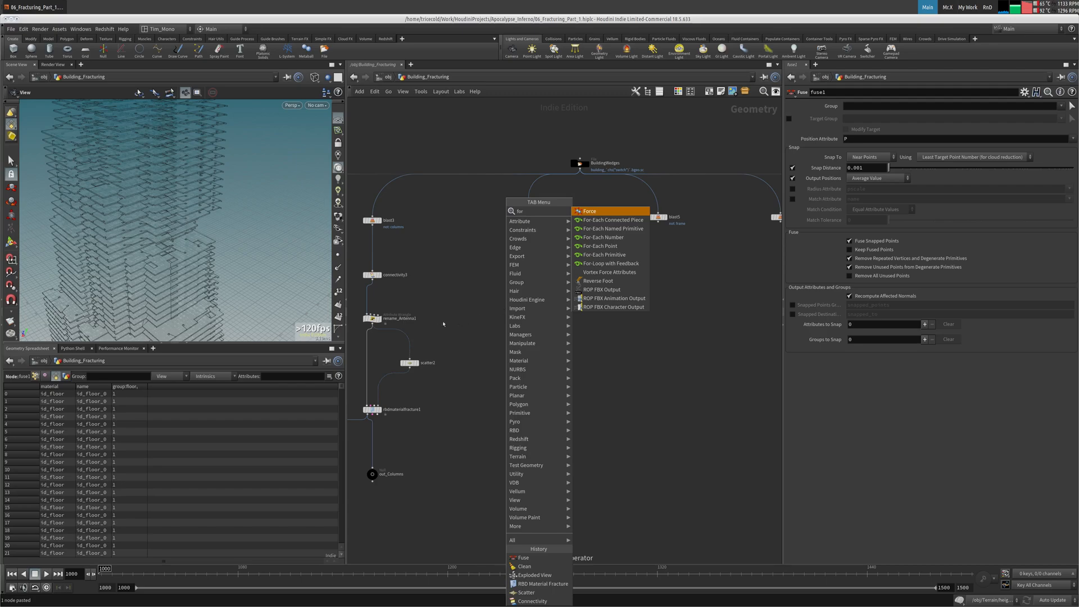
key(Escape)
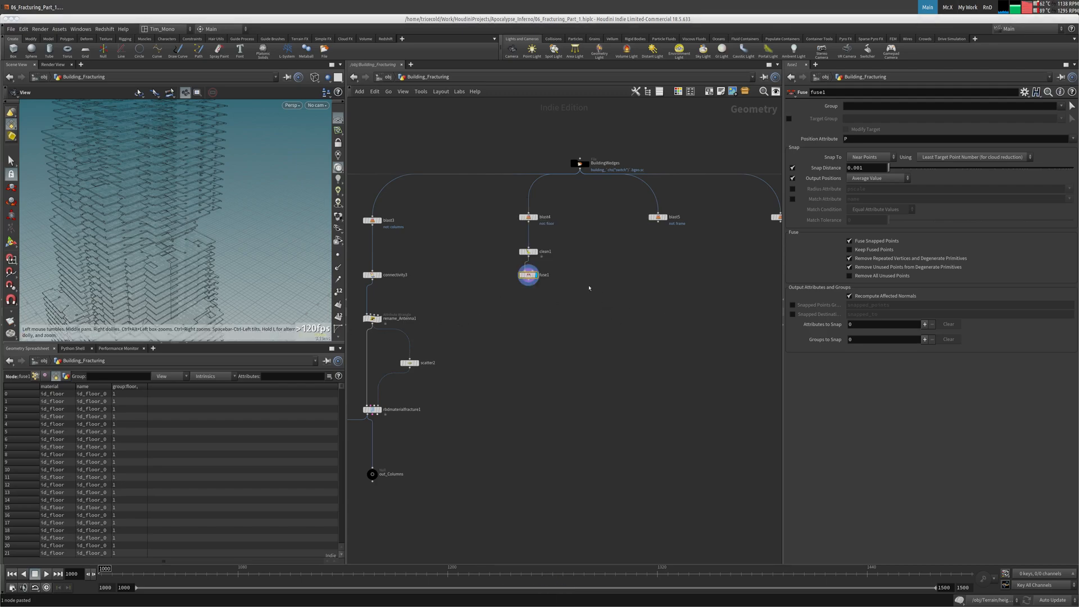
Step: Check the floors' name attribute, add a For-Each Named Primitive loop after fuse1, display foreach_end1 and space out the block nodes
mouse_move(372, 319)
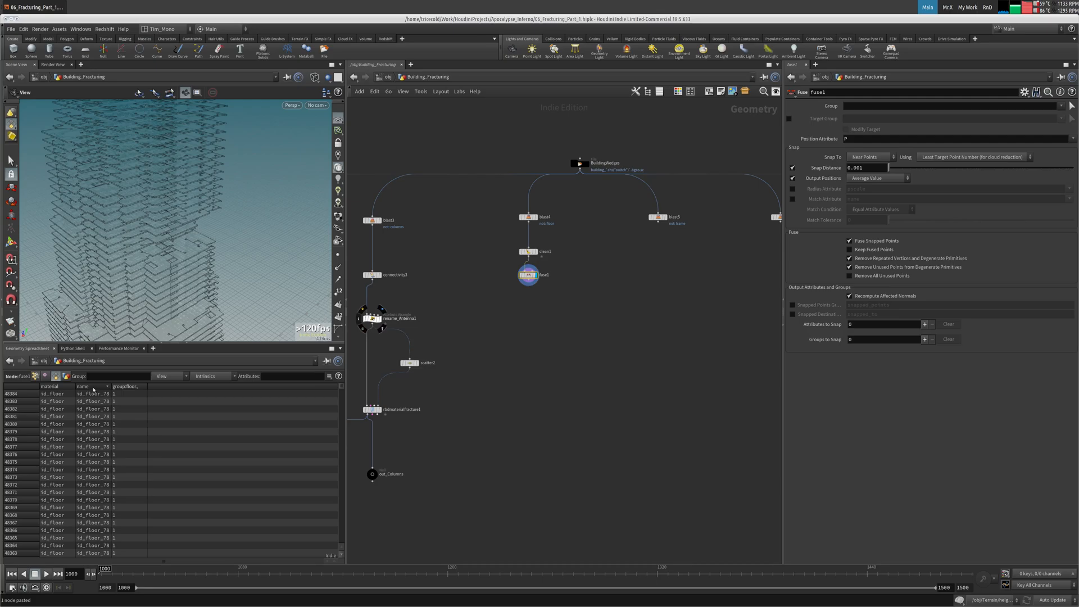
key(Tab)
text(for)
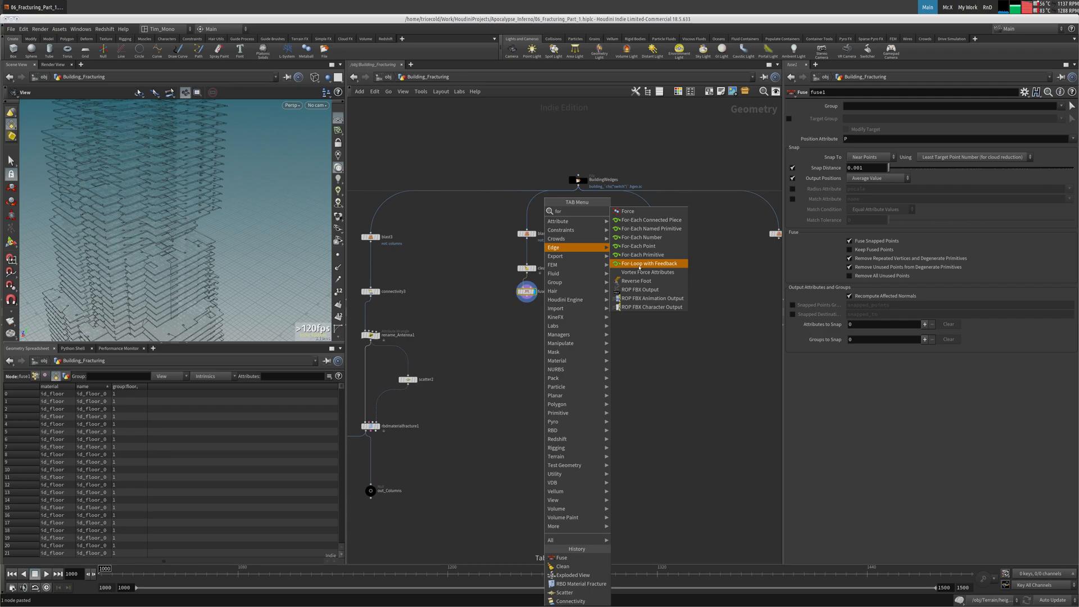
click(525, 318)
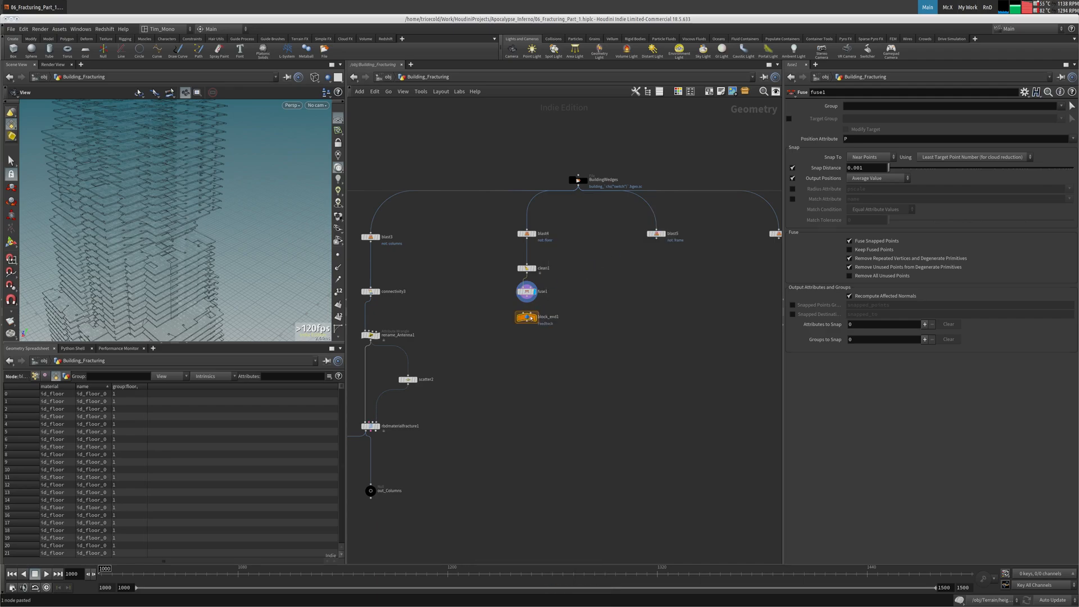
click(535, 318)
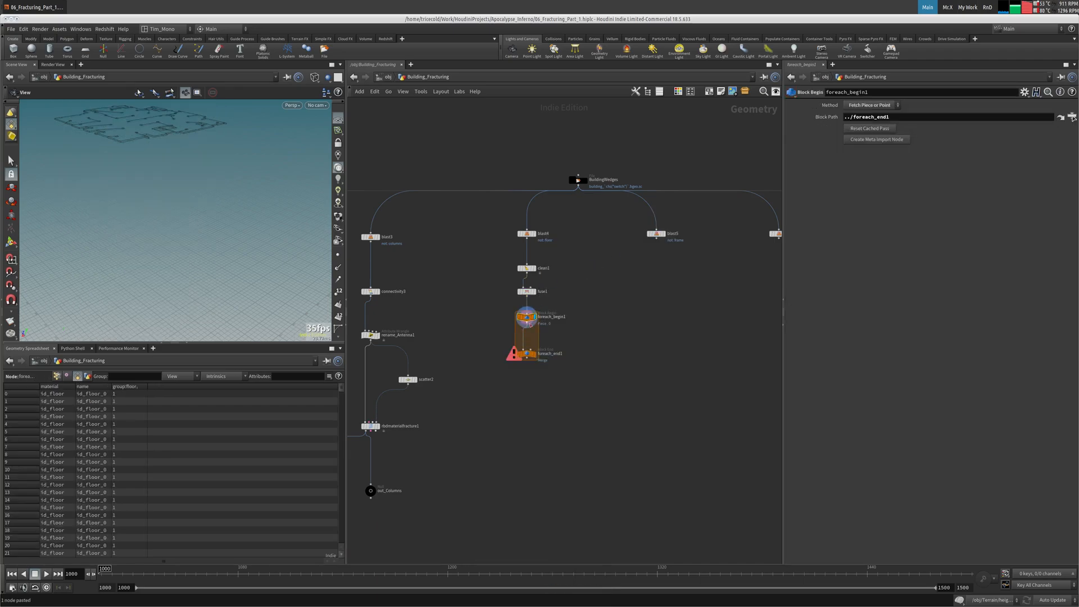
click(535, 354)
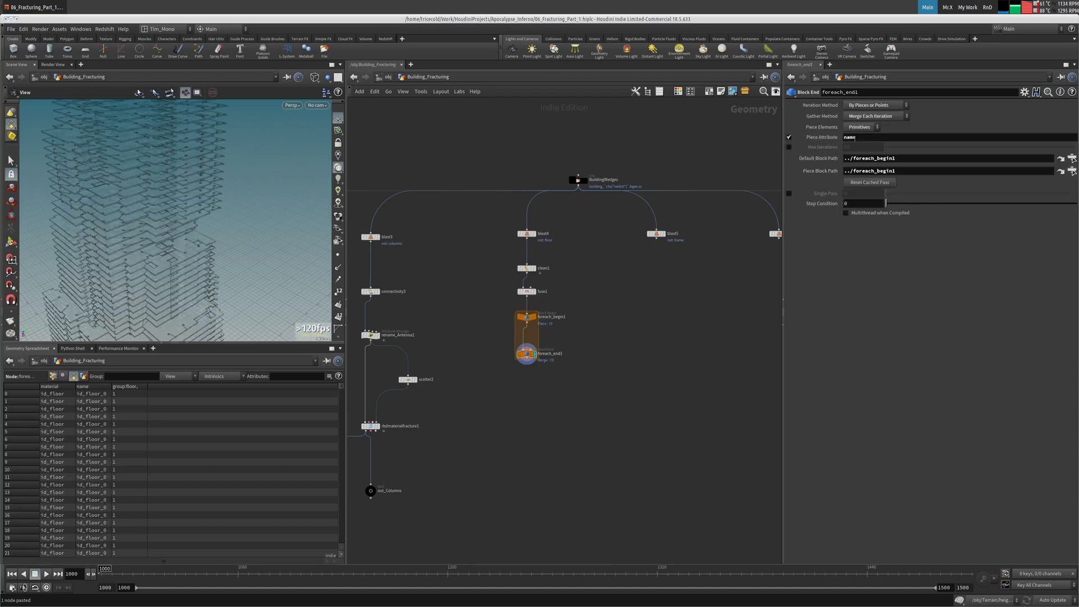
drag(527, 354, 528, 374)
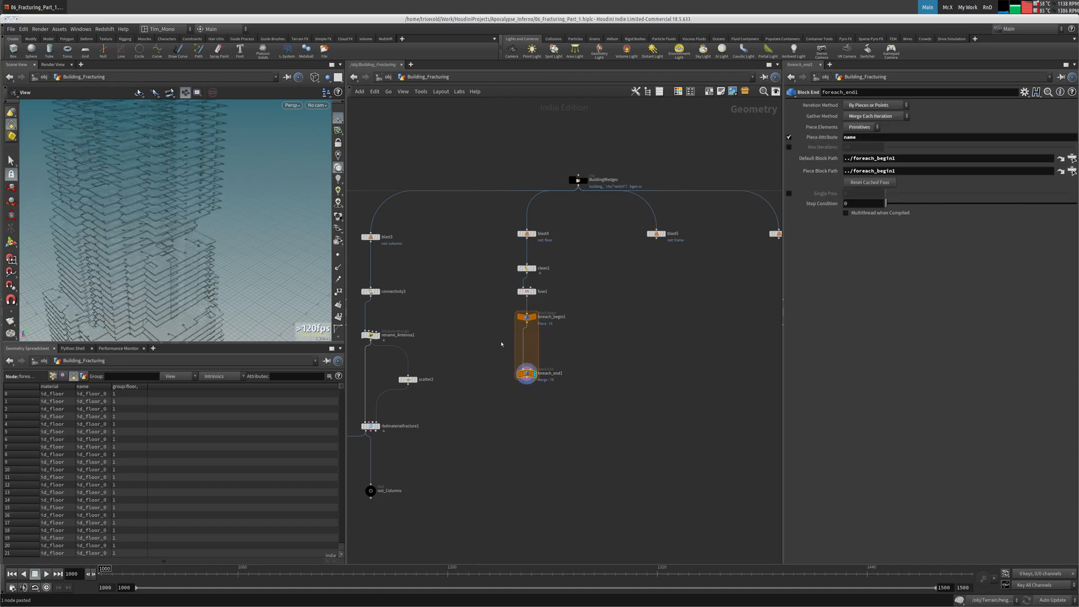
Step: Add a Remesh node beside the floor loop and set its Hard Edges Group to floor
key(Tab)
text(rem)
click(591, 211)
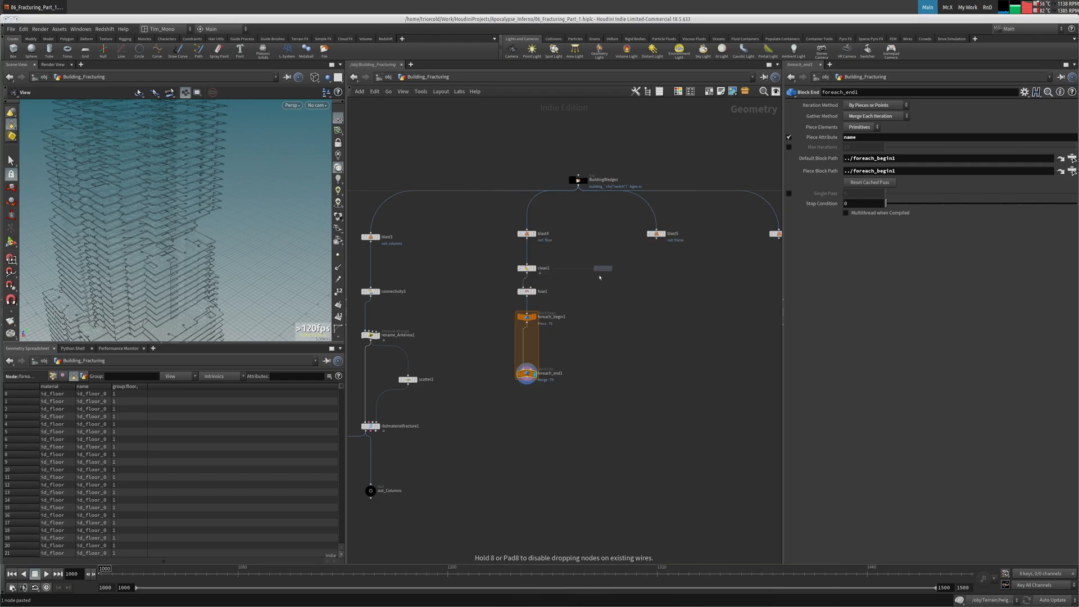
click(568, 339)
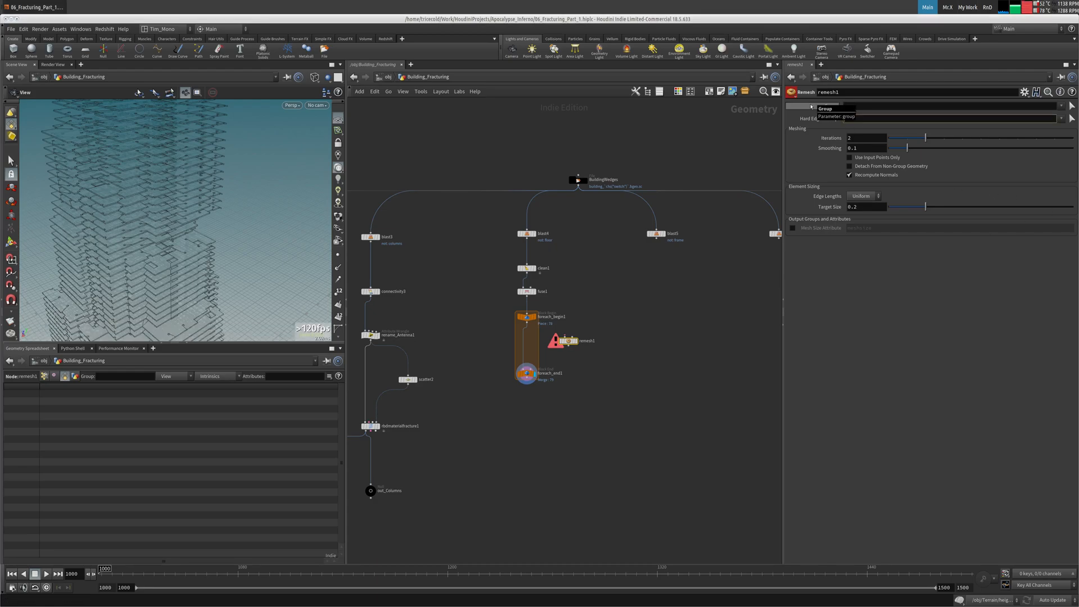
text(r)
key(Return)
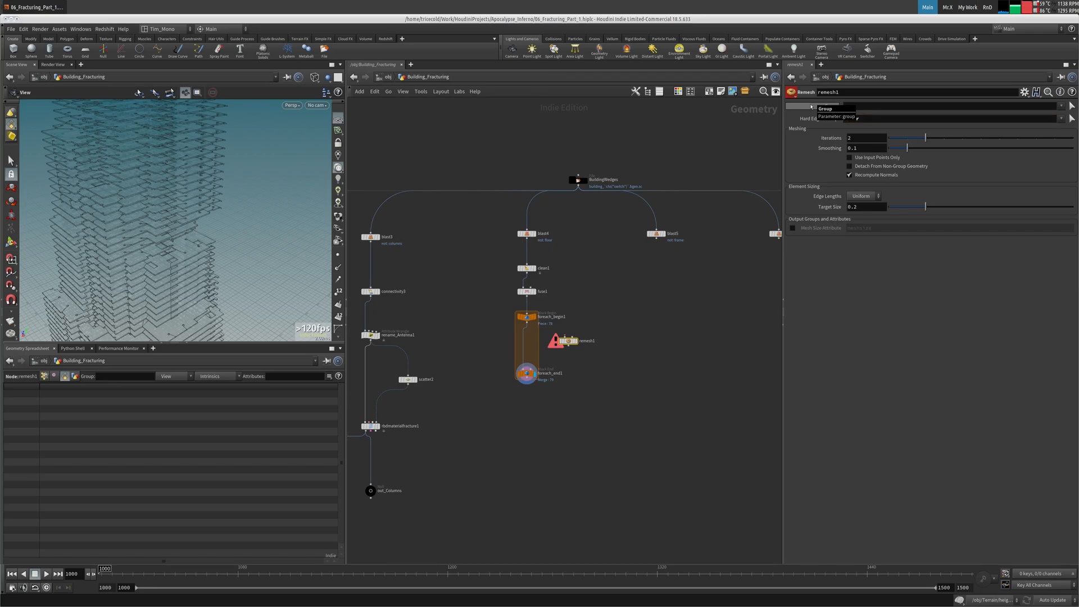
middle_click(527, 293)
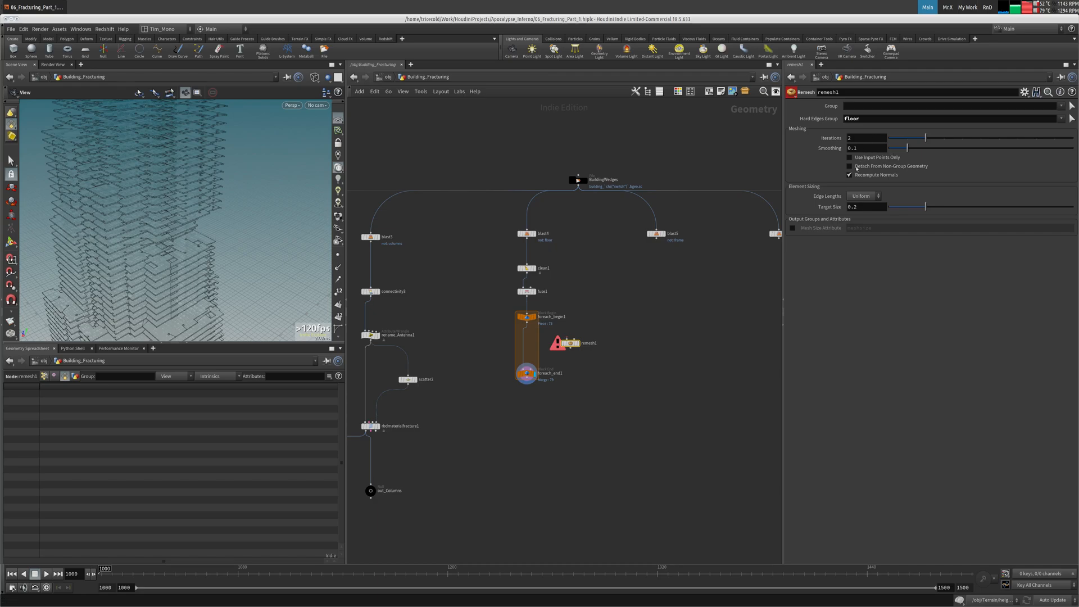
Step: Set remesh1's Target Size to 6, insert it between foreach_begin1 and foreach_end1, and inspect the remeshed floors
click(860, 207)
text(6)
key(Return)
drag(571, 345, 528, 339)
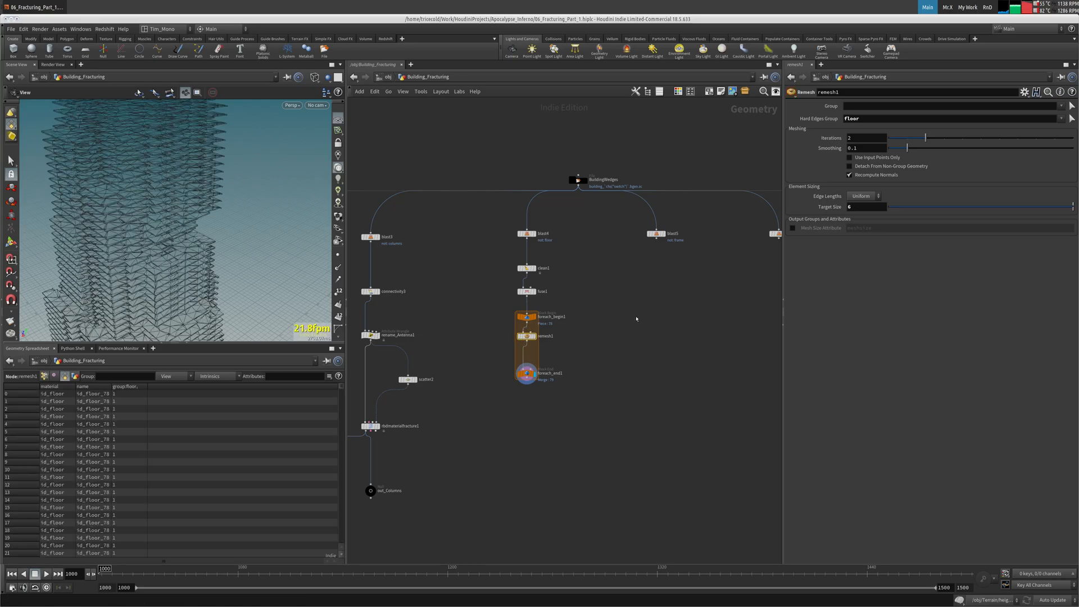
middle_drag(126, 241, 173, 205)
right_drag(173, 204, 220, 220)
drag(220, 220, 245, 225)
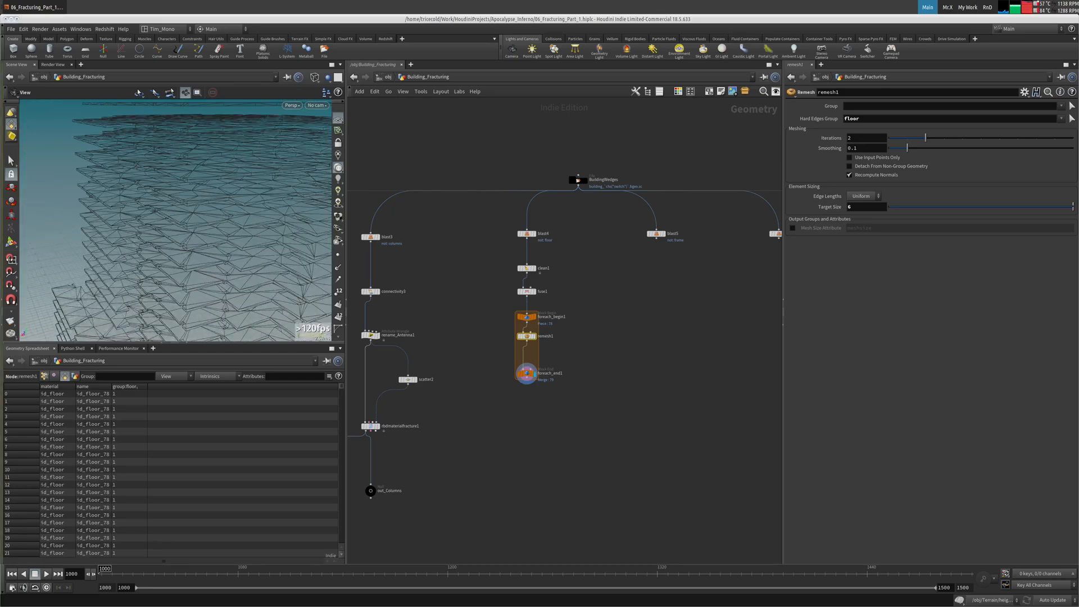
middle_drag(508, 397, 514, 356)
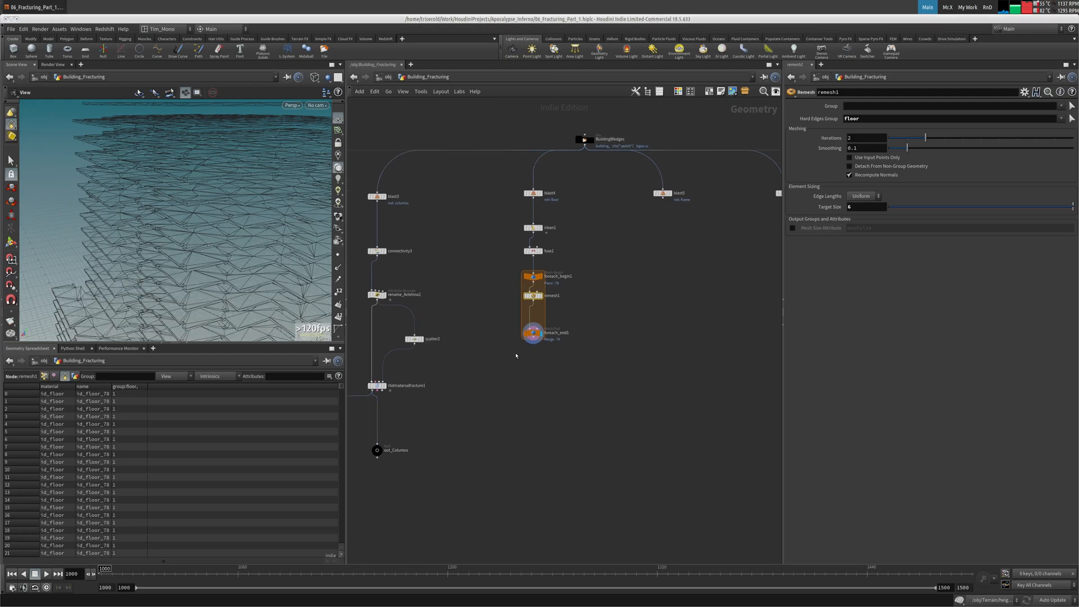
key(Tab)
text(fo)
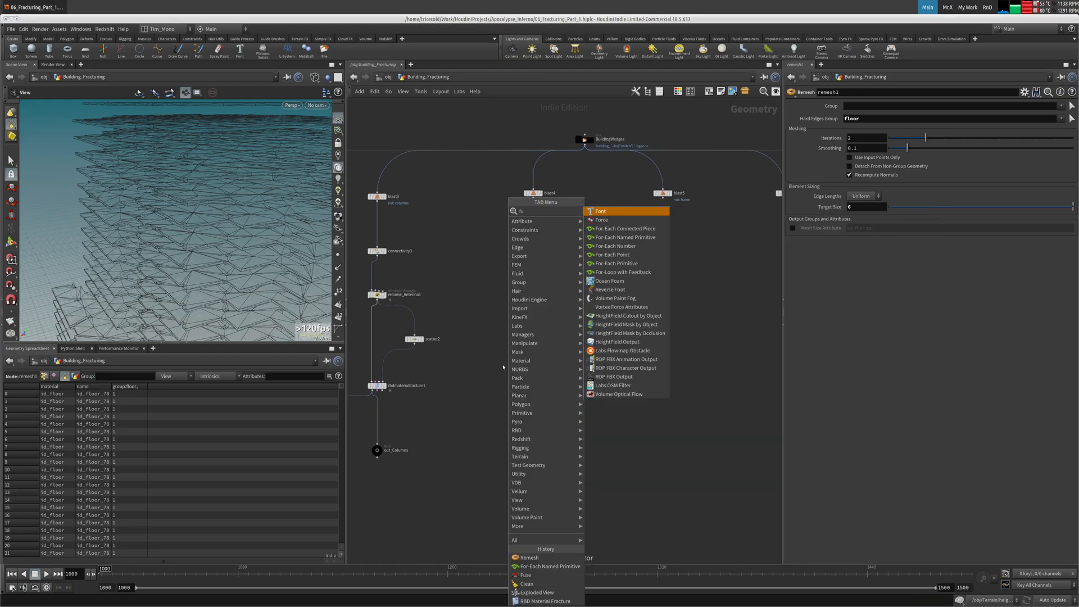
key(Escape)
key(Tab)
text(f)
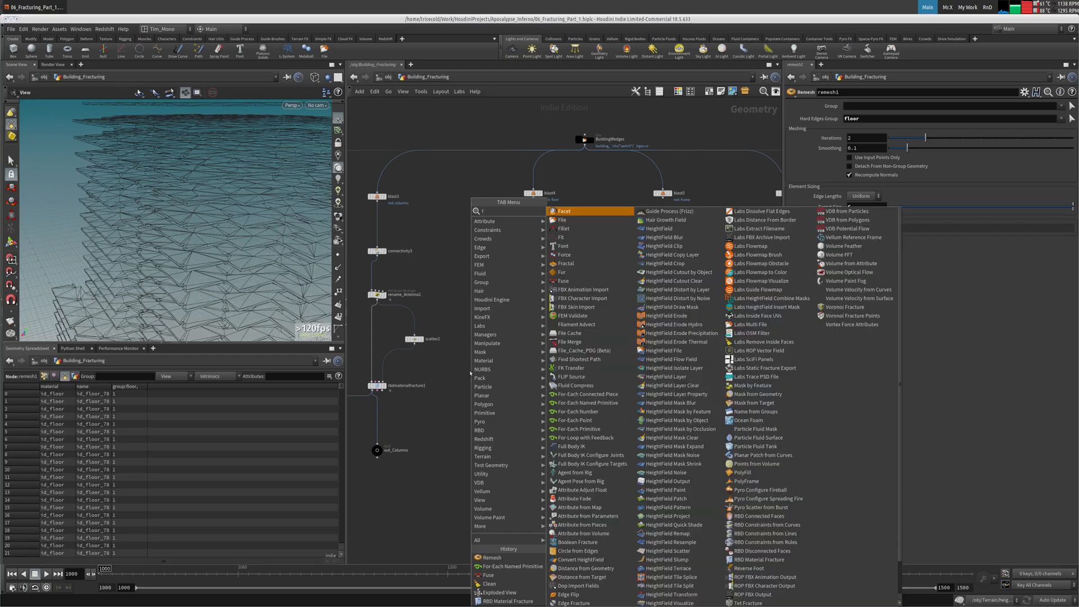
text(or)
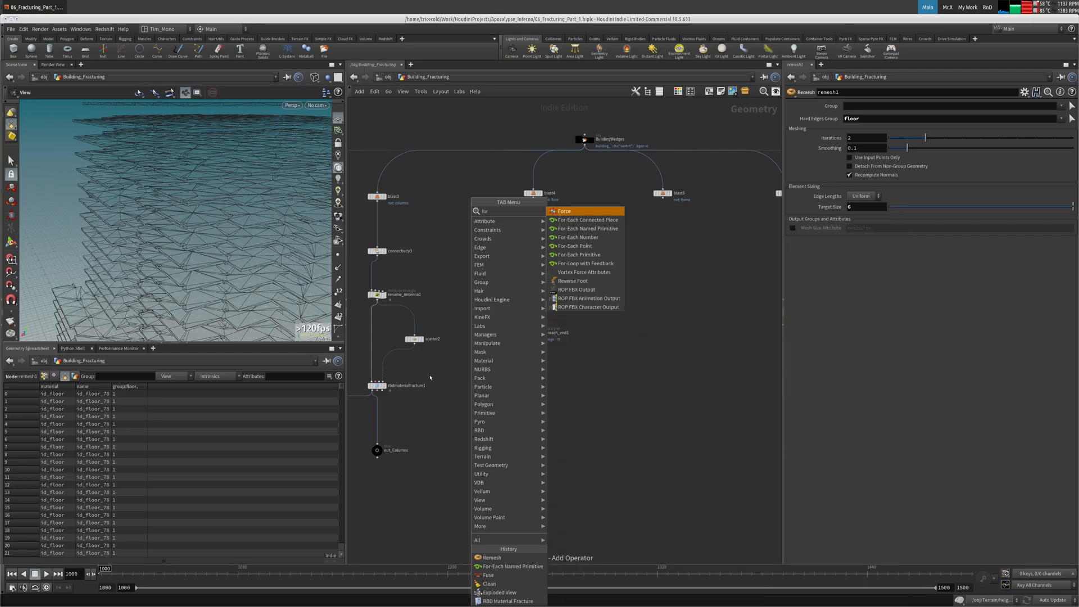
click(436, 403)
Step: Align foreach_end1 beneath remesh1 and add a second For-Each Named Primitive loop below the first one
drag(539, 333, 531, 349)
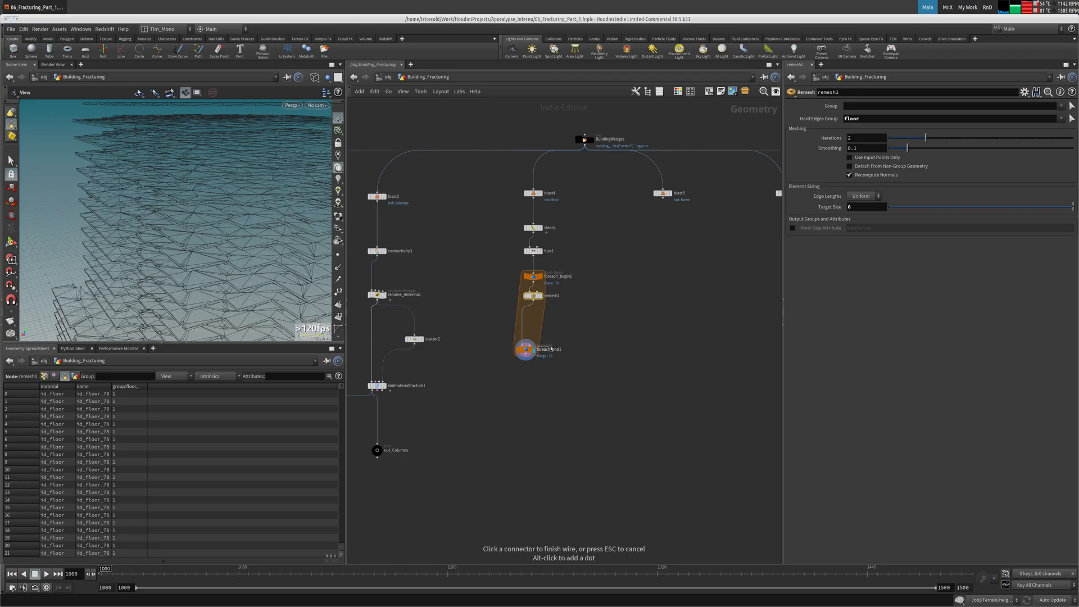
drag(525, 350, 533, 347)
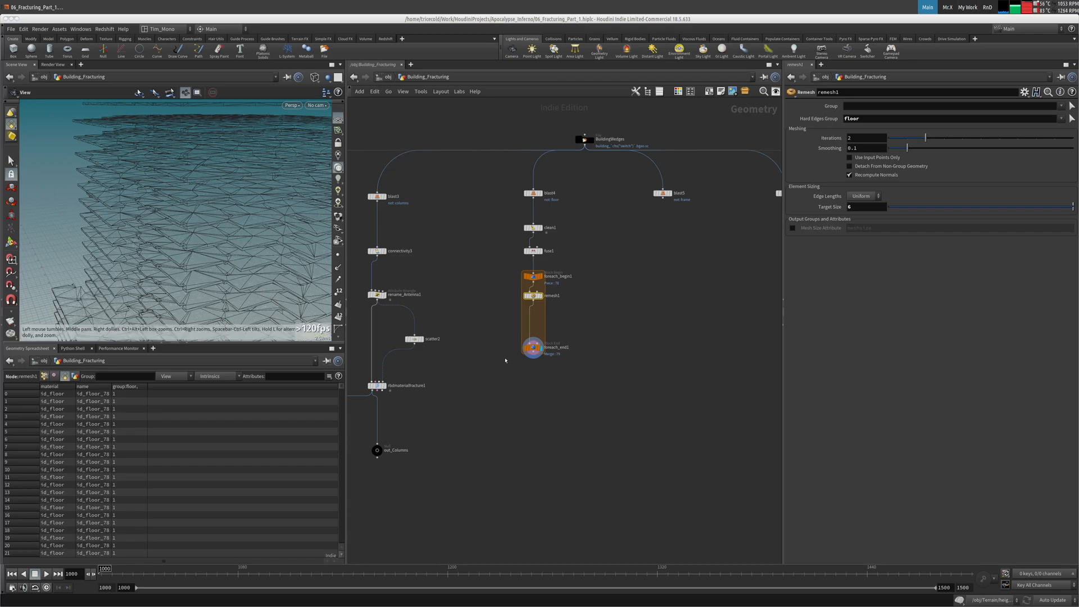
middle_drag(505, 360, 493, 349)
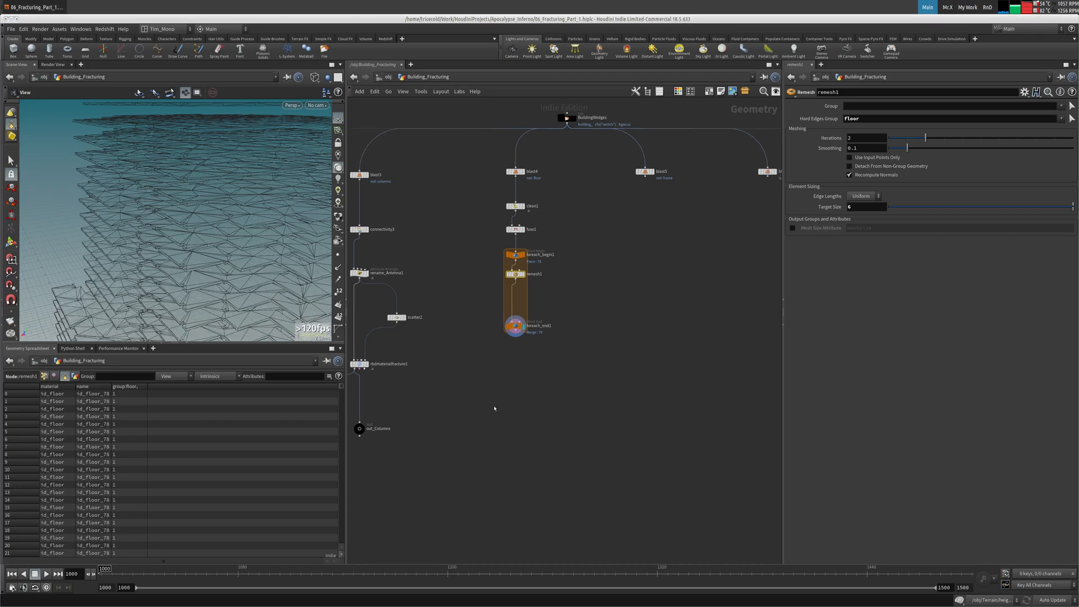
key(Tab)
key(Escape)
key(Tab)
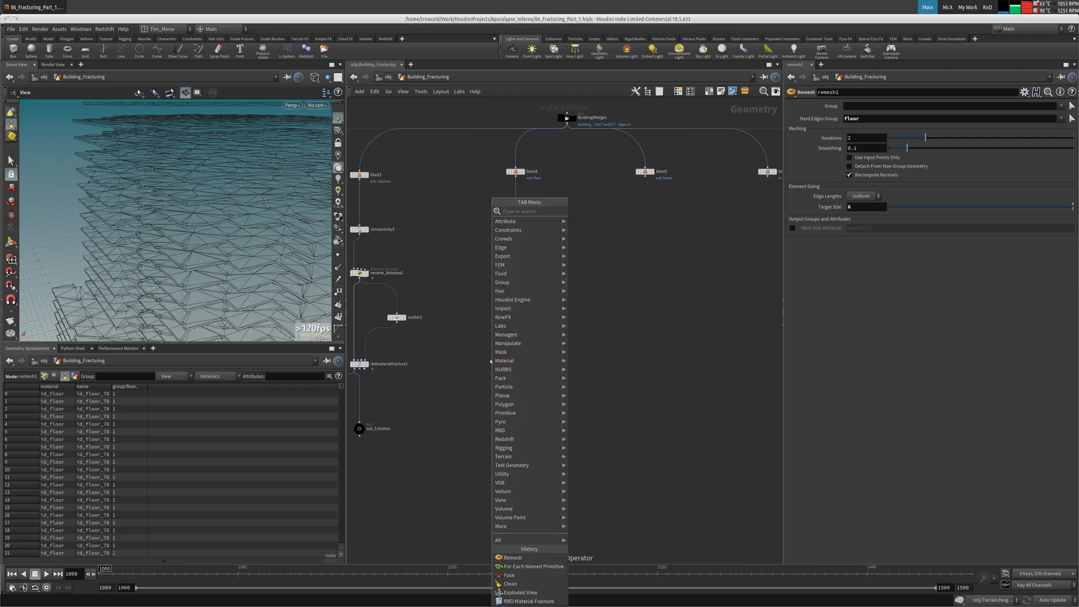
text(for)
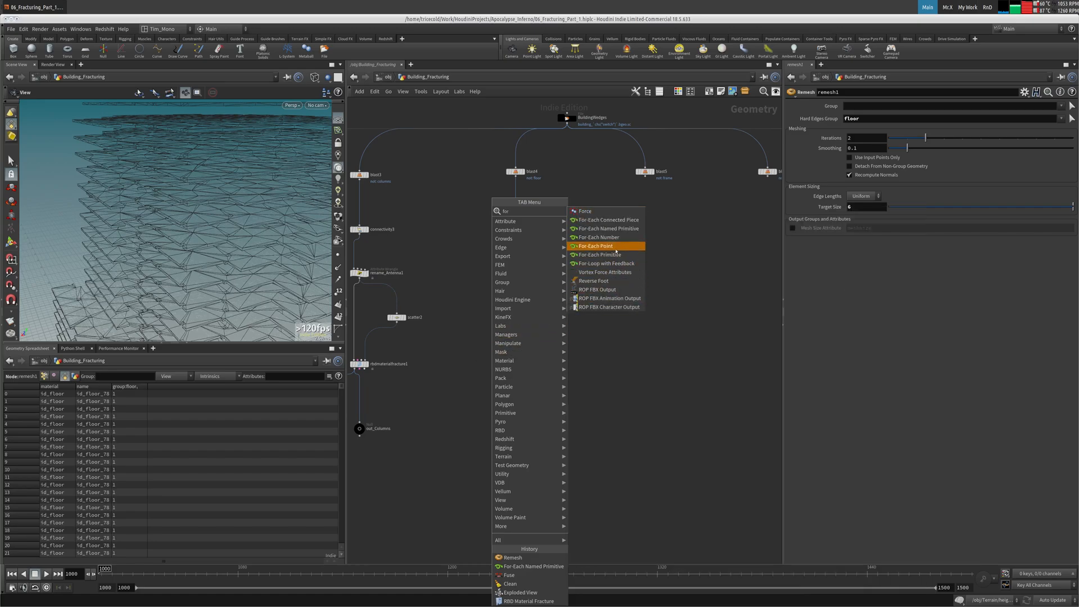
key(Return)
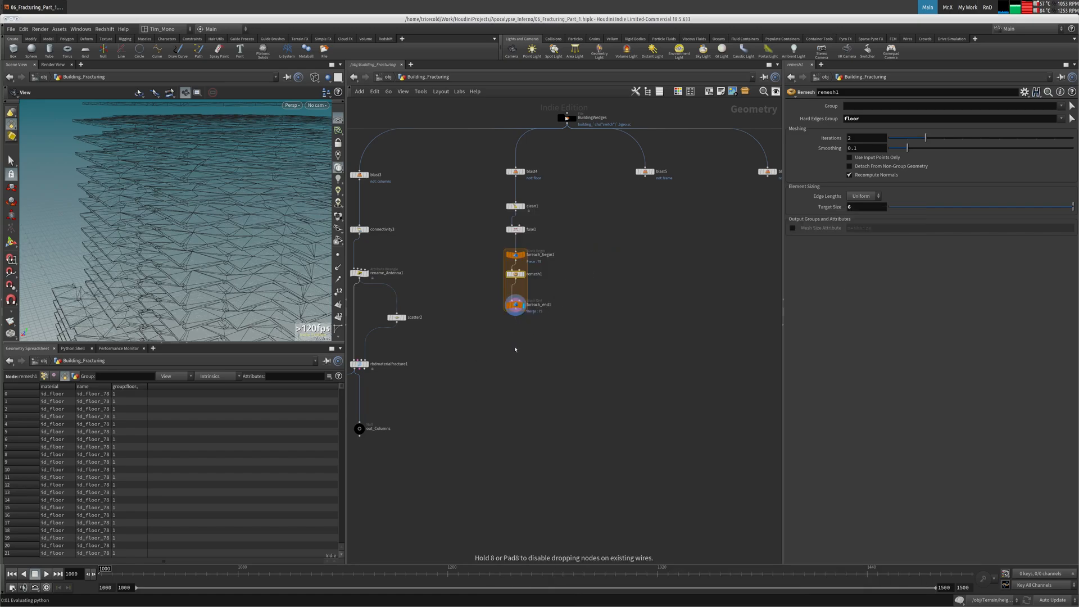
click(514, 346)
Step: Feed foreach_end1 into foreach_begin3, display and inspect the single floor piece, and move foreach_end3 down to make room inside the loop
click(516, 274)
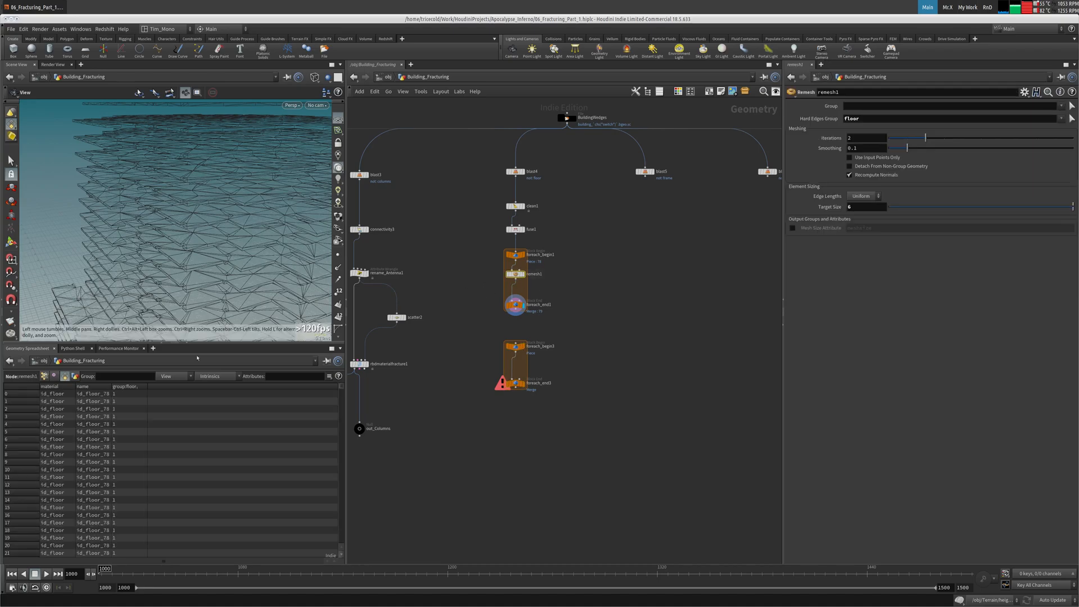
click(515, 305)
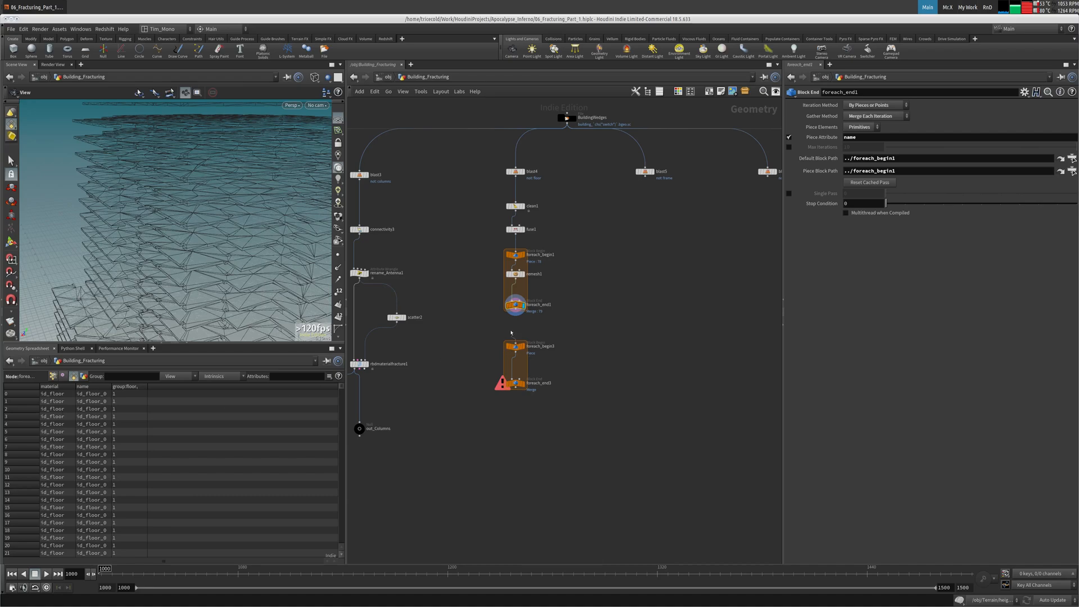
click(516, 347)
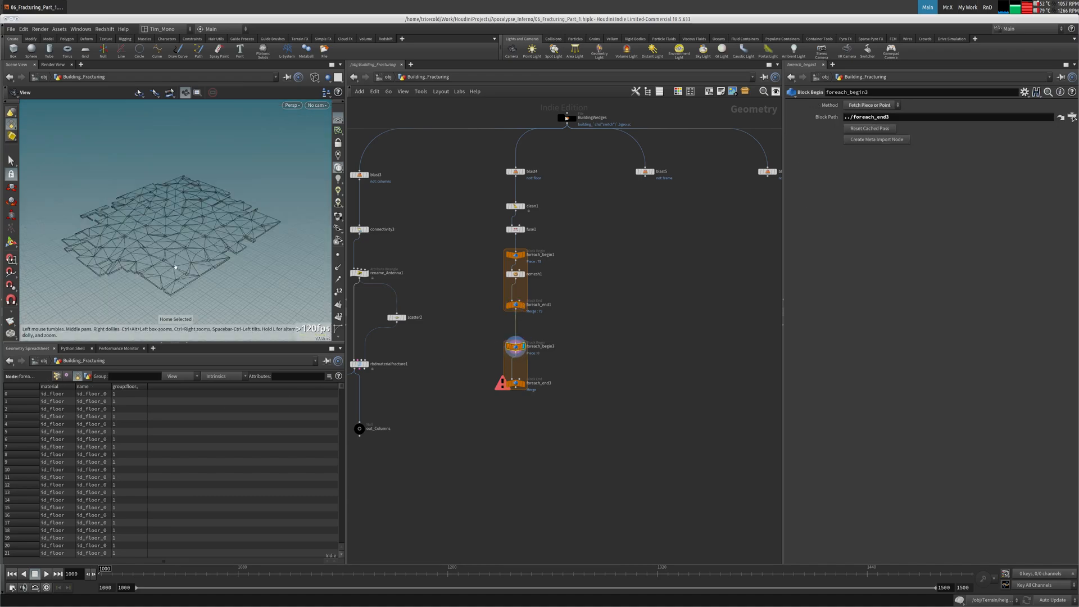
right_drag(224, 264, 315, 212)
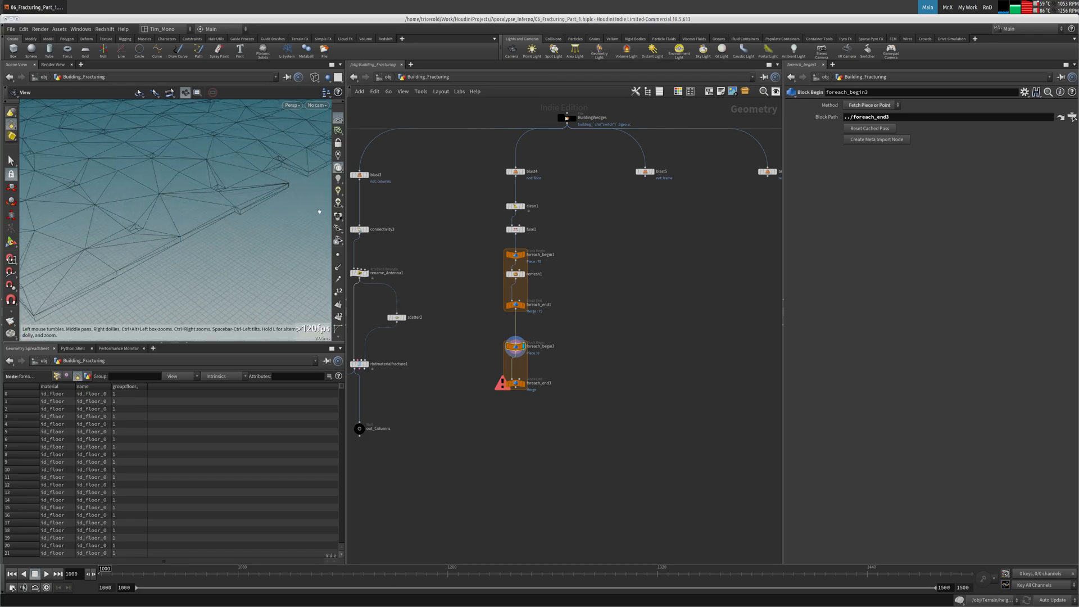
drag(234, 229, 248, 247)
drag(516, 383, 516, 412)
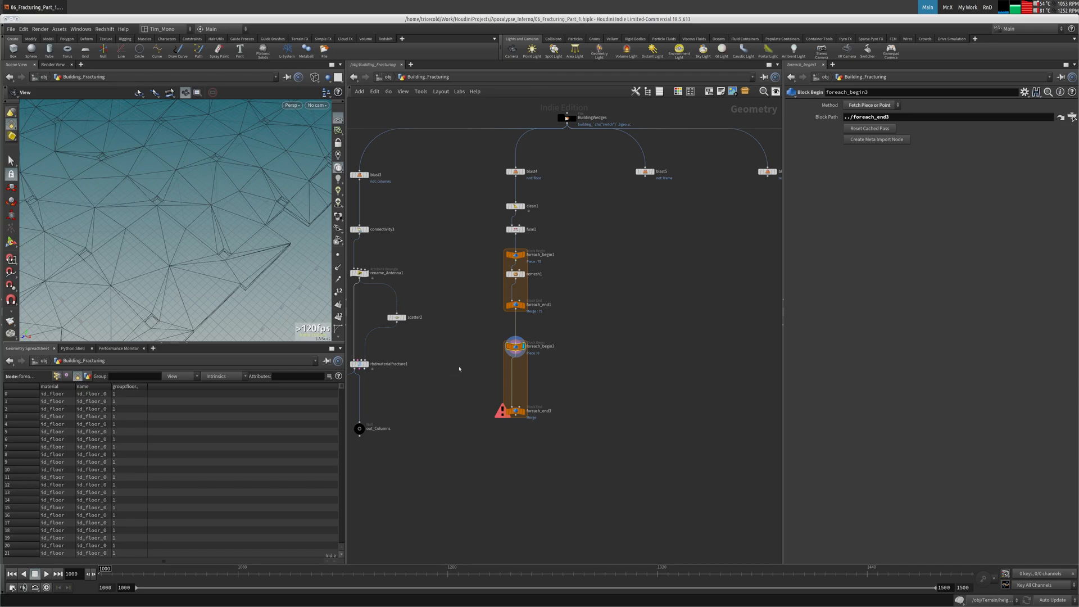
key(Tab)
text(mater)
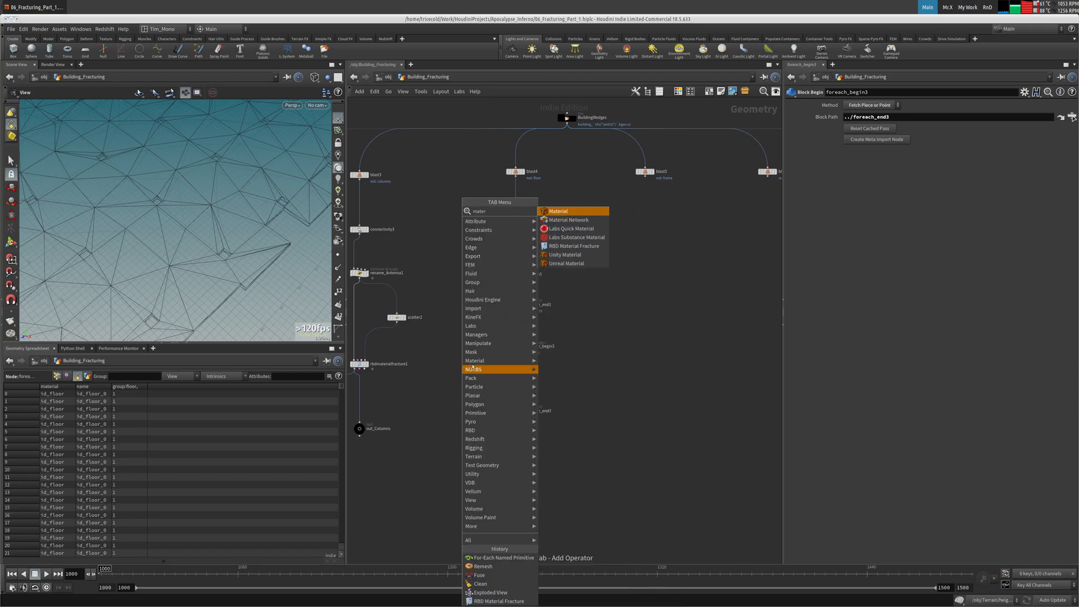
click(587, 212)
key(Escape)
Step: Insert an RBD Material Fracture node between foreach_begin3 and foreach_end3 and display it
key(Tab)
text(mater)
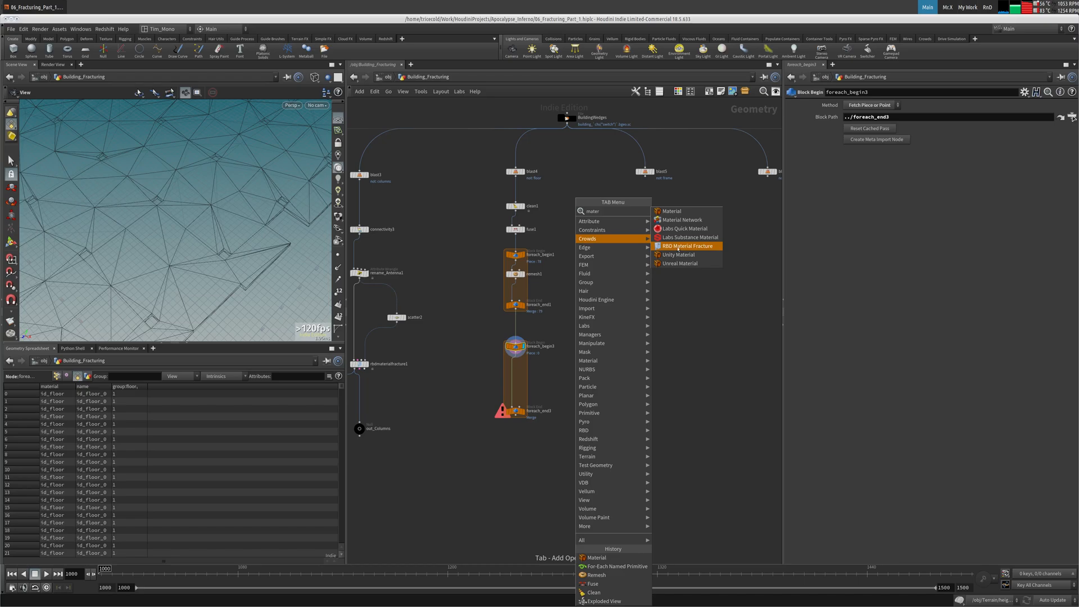
click(680, 247)
click(534, 376)
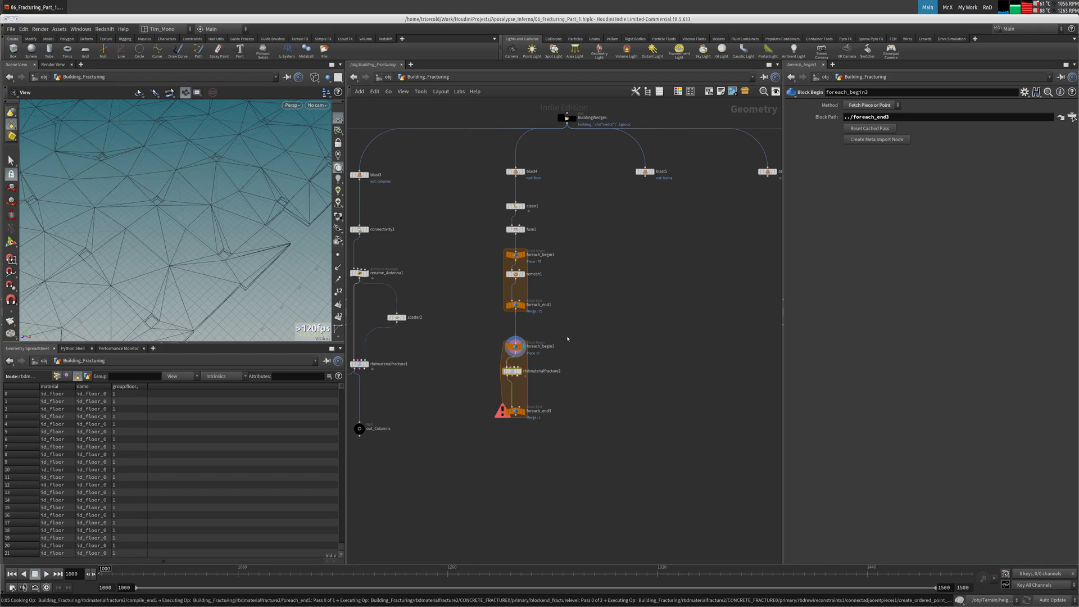
click(514, 371)
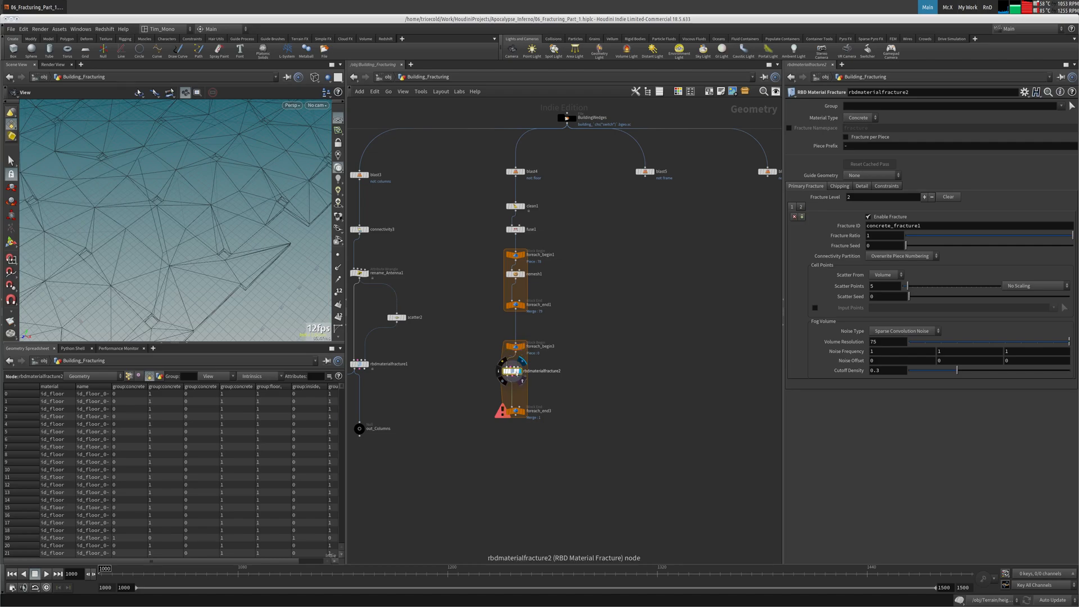
Step: Add an Exploded View node after rbdmaterialfracture2, display it and inspect the separated floor pieces
key(Tab)
text(ex)
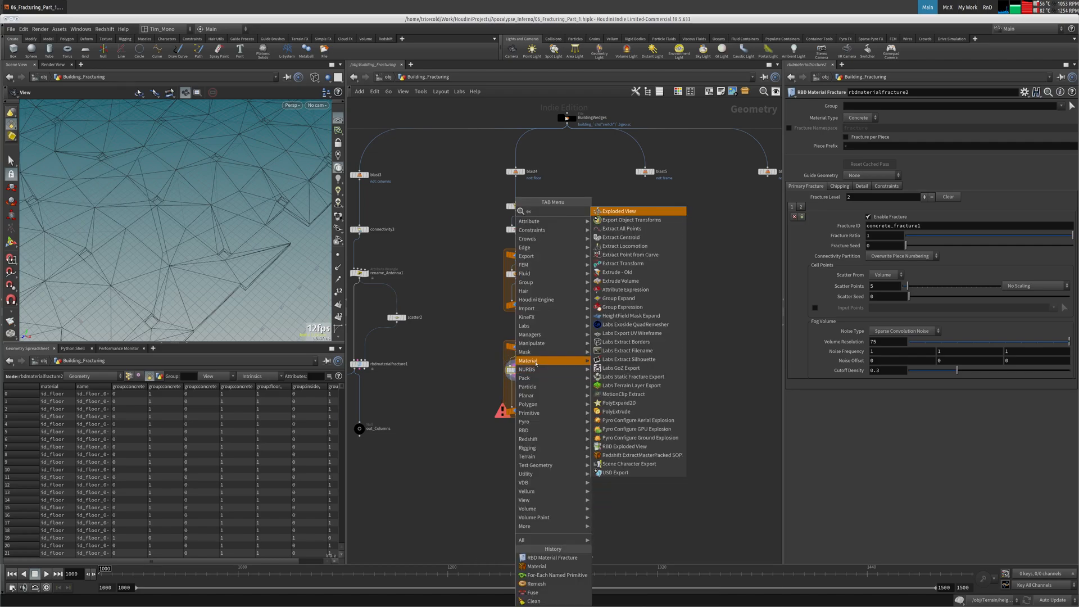
text(p)
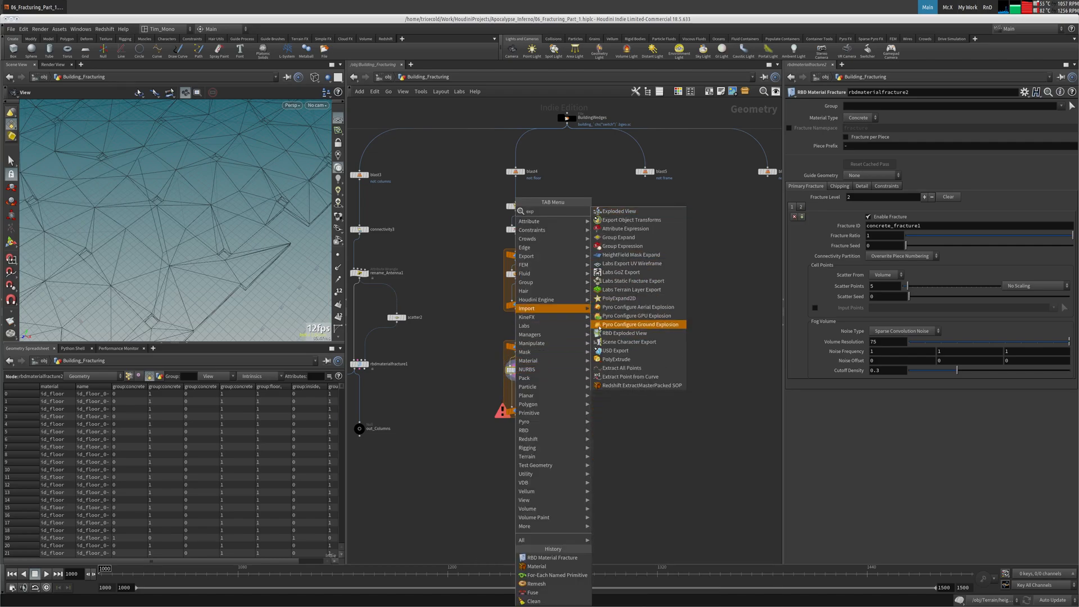
click(645, 211)
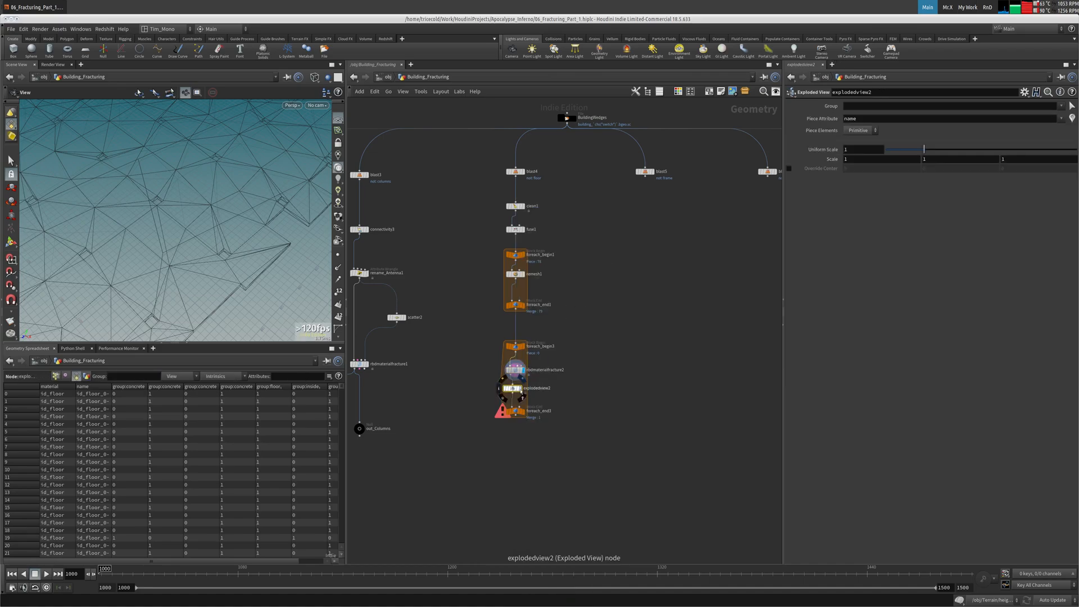
key(space+g)
drag(197, 216, 165, 247)
middle_drag(165, 247, 170, 206)
right_drag(170, 206, 211, 228)
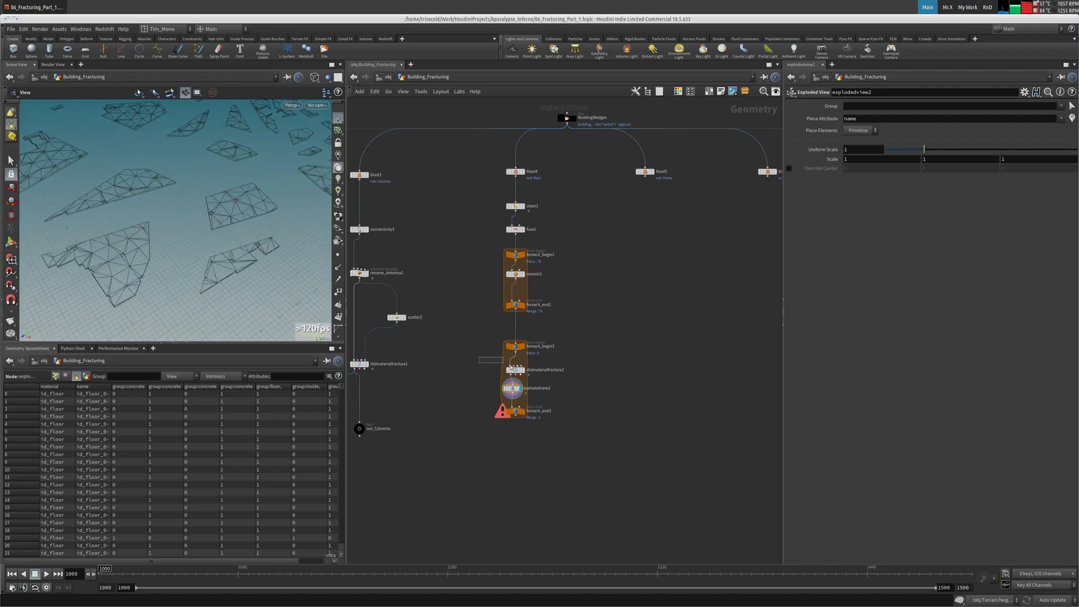
Step: Set rbdmaterialfracture2's Scatter Points to 30 for the first fracture level
click(514, 370)
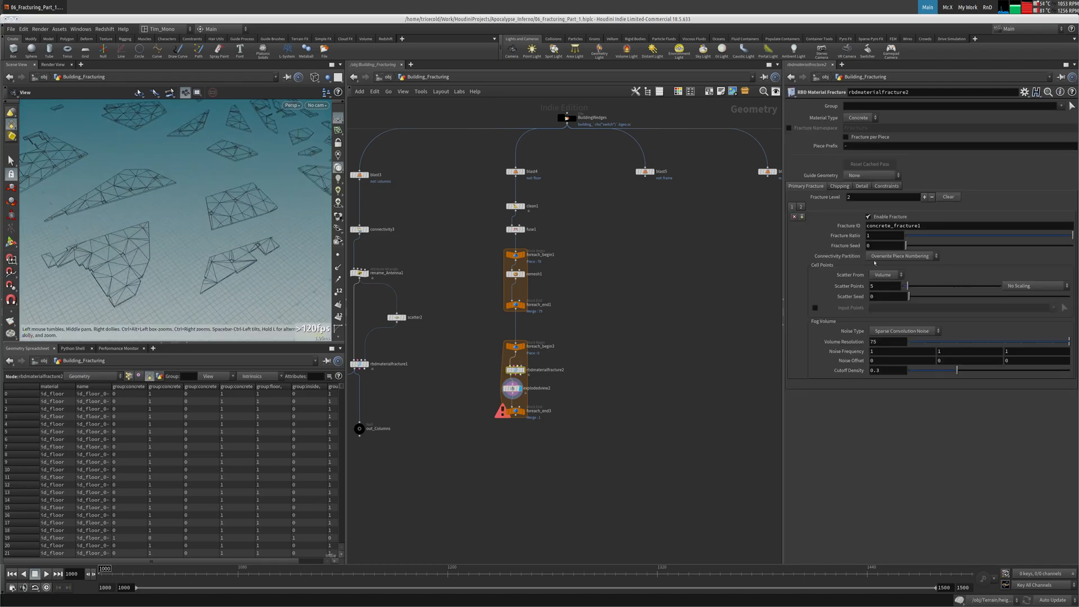
click(890, 288)
text(30)
key(Return)
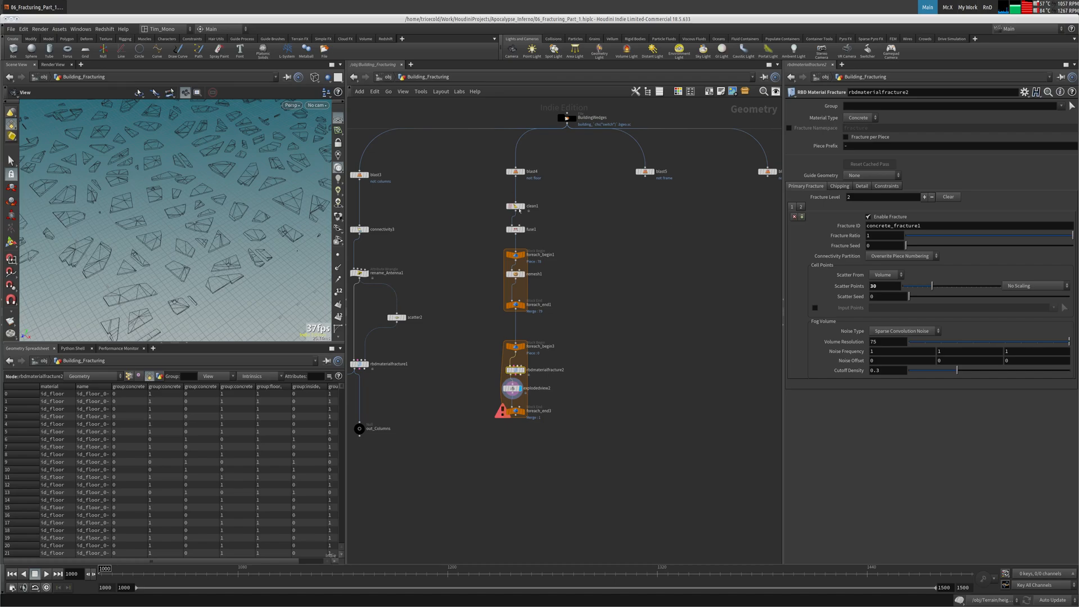
Step: Switch scene updating to Manual, enable Edge Detail on rbdmaterialfracture2 and set its Noise Height to 0.2
click(863, 187)
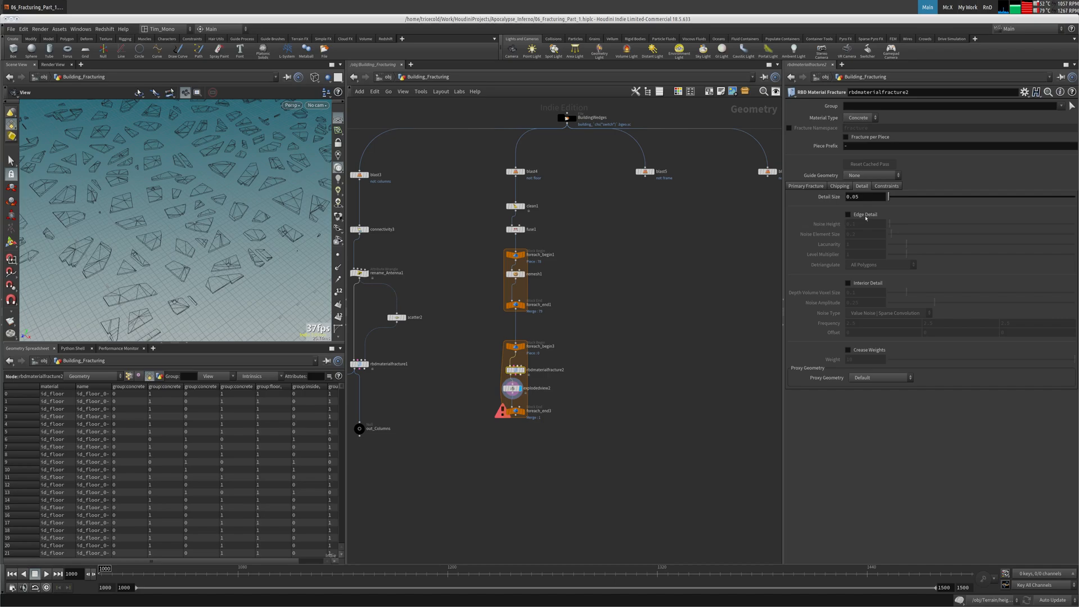
click(1052, 599)
click(1050, 596)
click(859, 215)
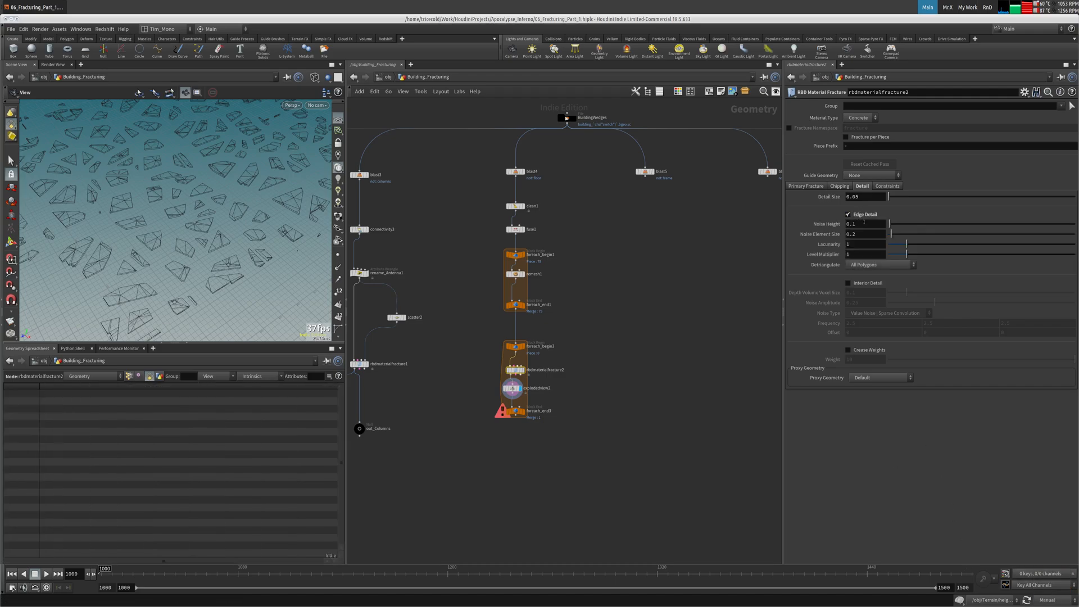
double_click(867, 226)
text(1)
key(Return)
text(.2)
key(Return)
Step: Set rbdmaterialfracture2's Detail Size to 0.2, switch back to Auto Update and inspect the fragment edges up close
click(866, 199)
double_click(863, 199)
drag(265, 209, 280, 229)
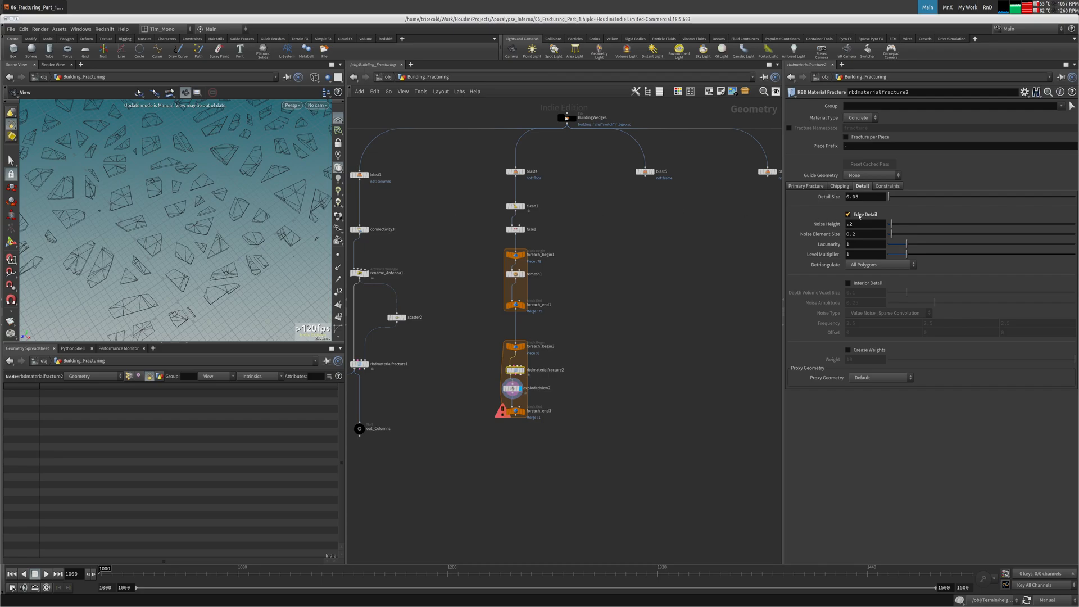
double_click(854, 197)
text(2)
click(1048, 601)
click(1049, 574)
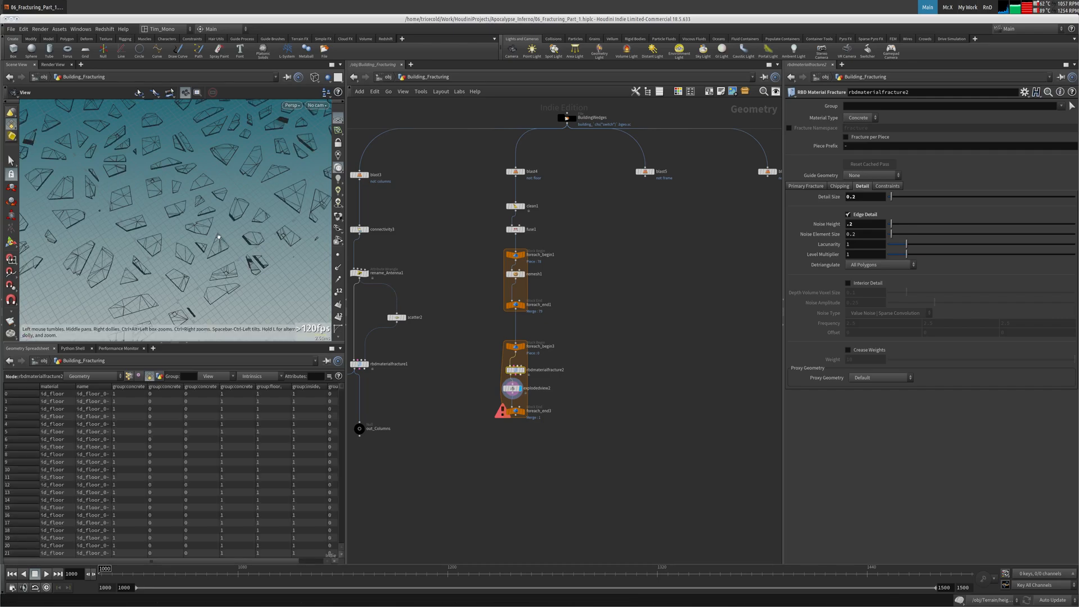
scroll(219, 236, up, 10)
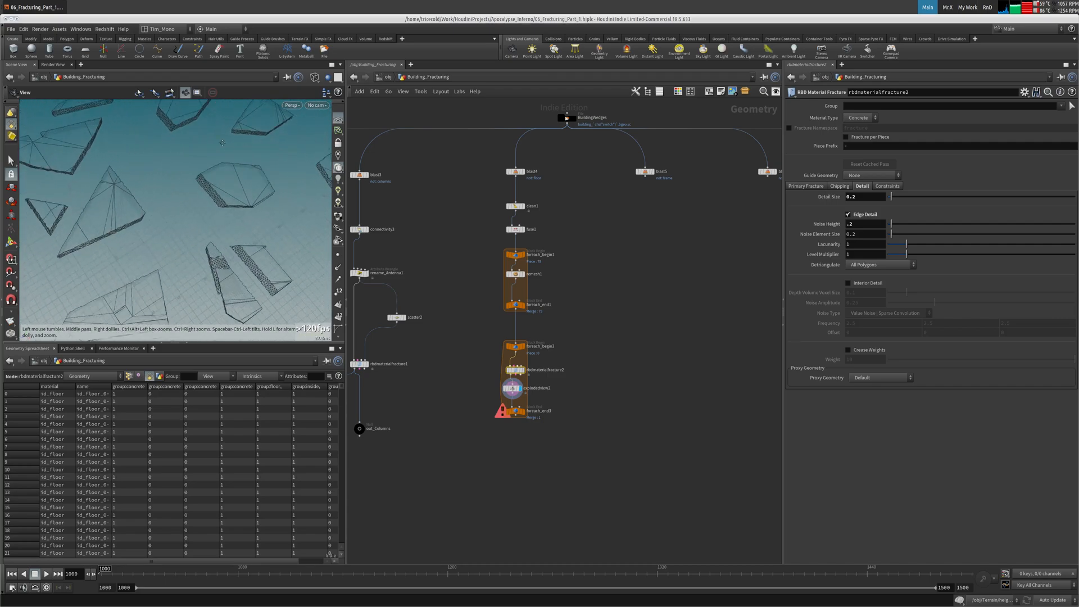
scroll(208, 185, up, 10)
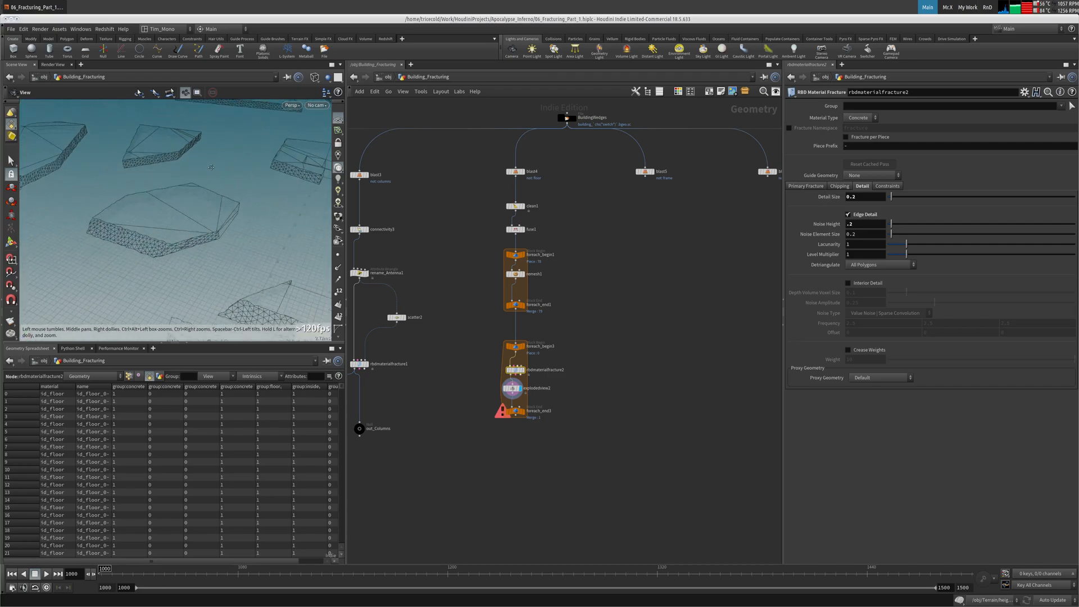
scroll(183, 170, up, 5)
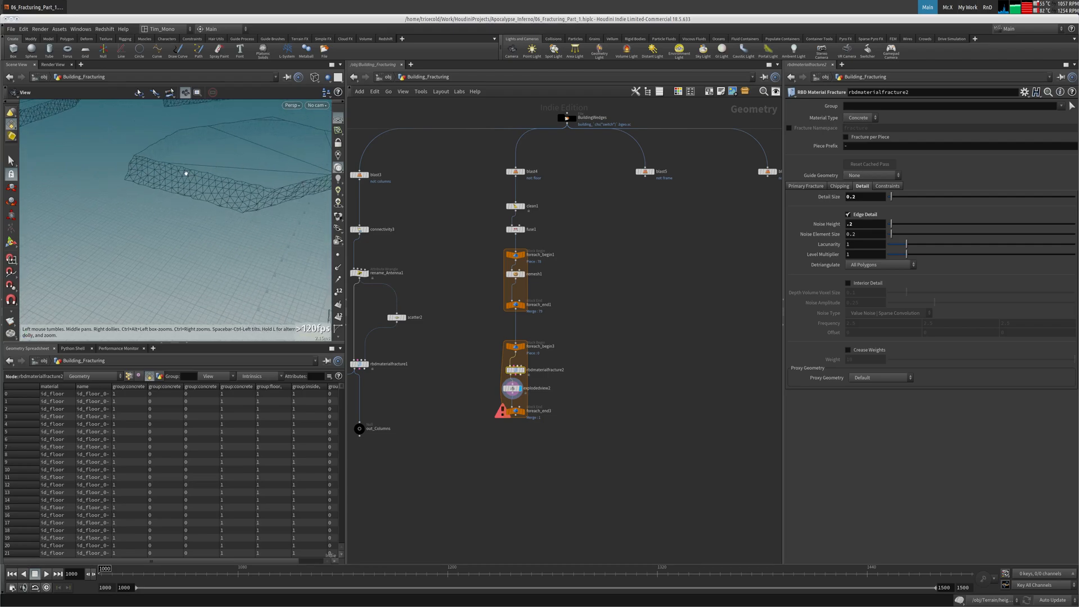
Step: Set the fracture's Detail Size to 0.5 and check the coarser edge mesh on a fragment
double_click(852, 196)
text(5)
key(Return)
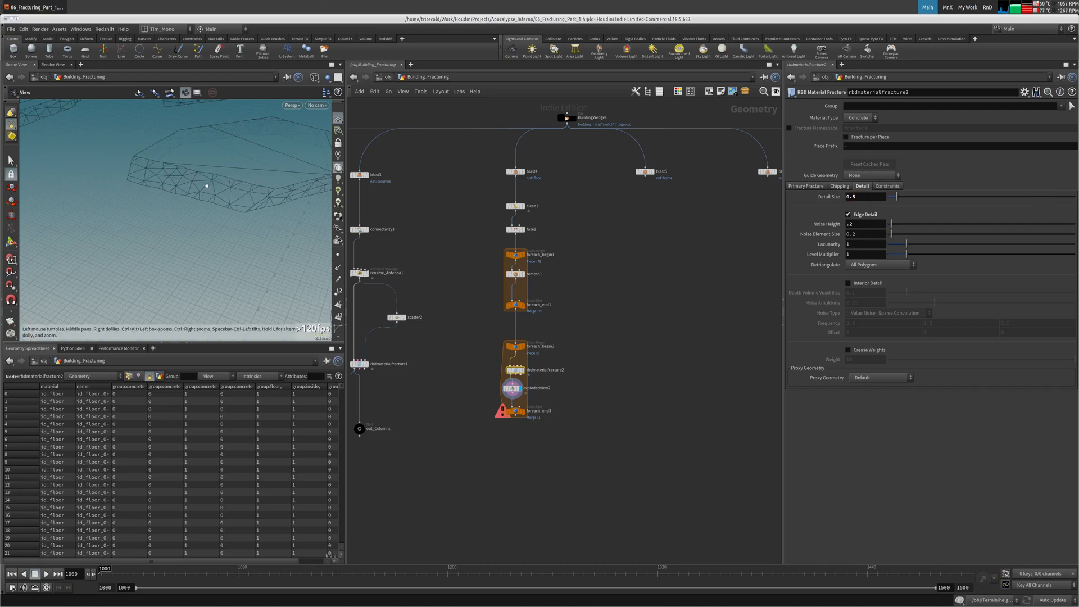
drag(196, 177, 264, 217)
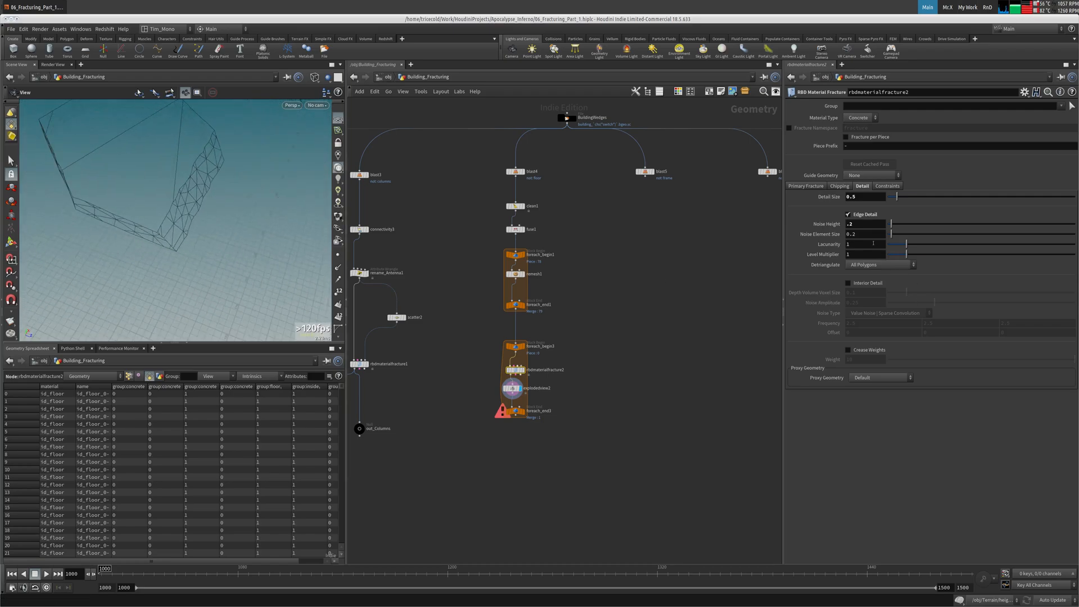
Step: Set the edge detail's Noise Height to 1 and inspect the fragments
drag(871, 225, 664, 269)
text(1)
key(Return)
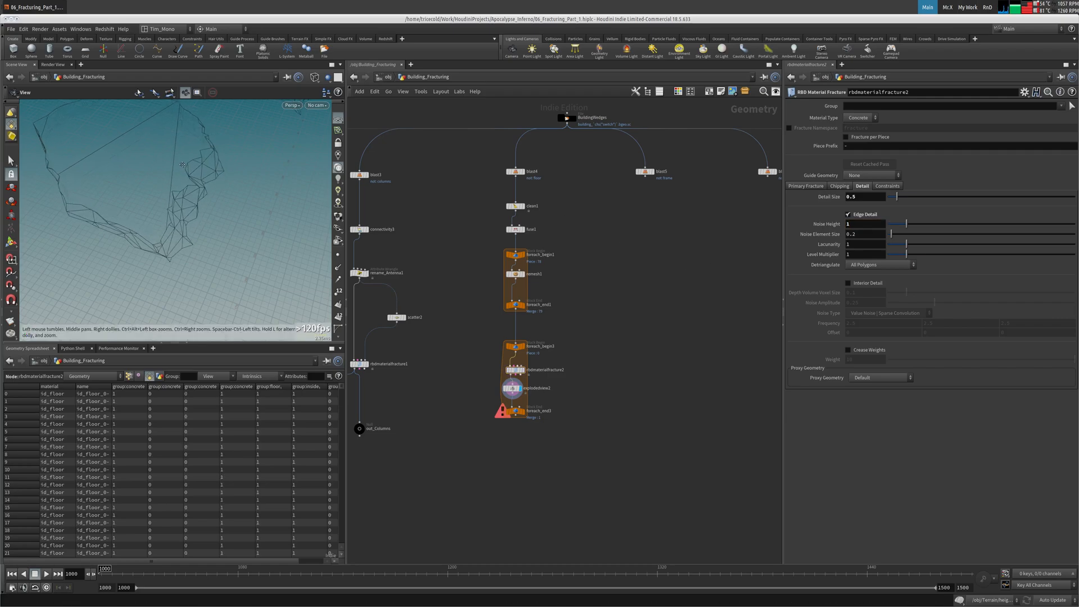
drag(190, 148, 220, 219)
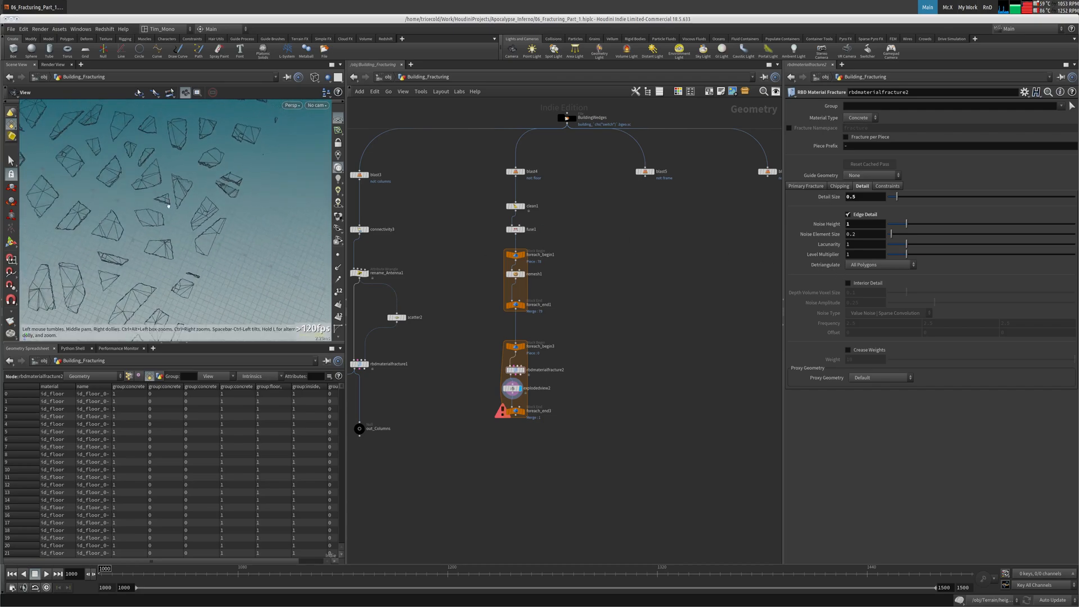
Step: Set the edge detail's Noise Element Size to 0.6 and examine the fragment outlines
click(853, 234)
text(6)
key(Return)
middle_drag(175, 195, 386, 354)
right_drag(258, 225, 305, 181)
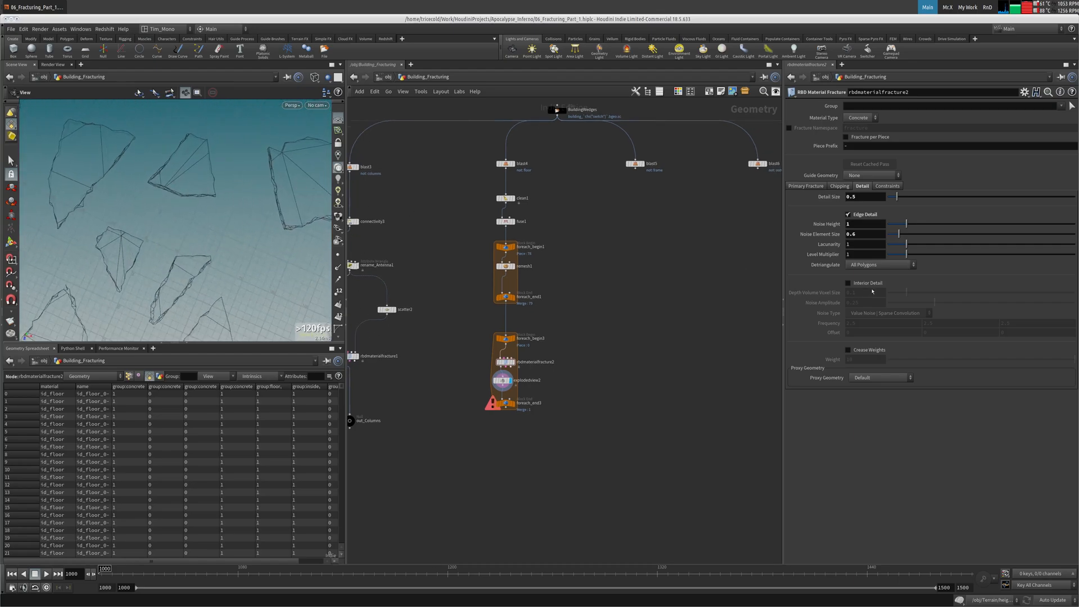
Step: Set the edge detail's Noise Height to 3 and inspect the resulting fragments
click(878, 224)
text(3)
key(Tab)
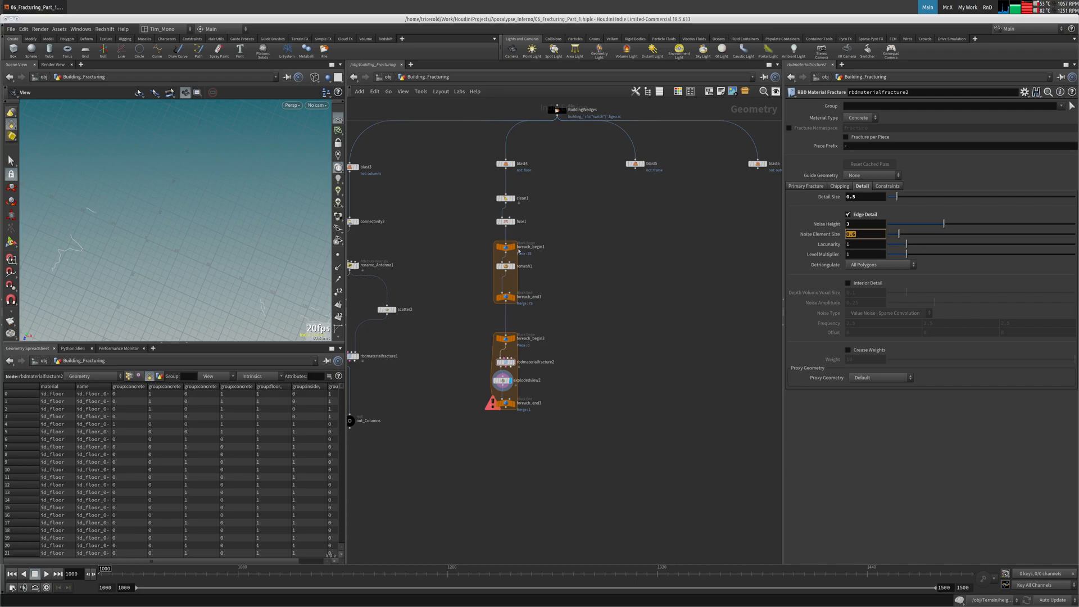
middle_drag(106, 222, 71, 199)
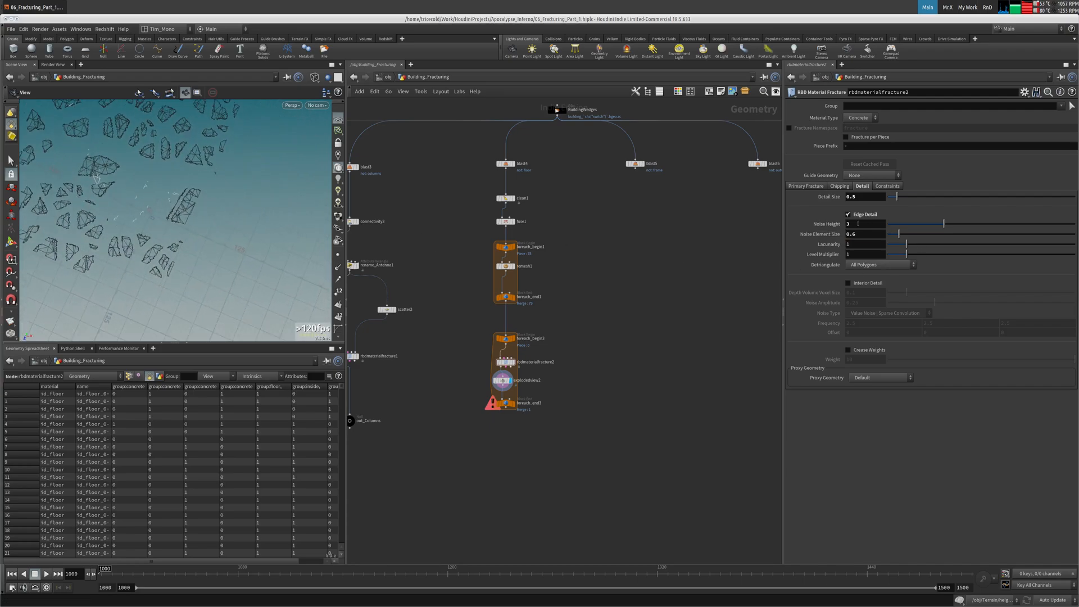
Step: Set the edge detail's Noise Height to 0.5 and Noise Element Size to 0.3, and inspect the fragment outlines
text(.5)
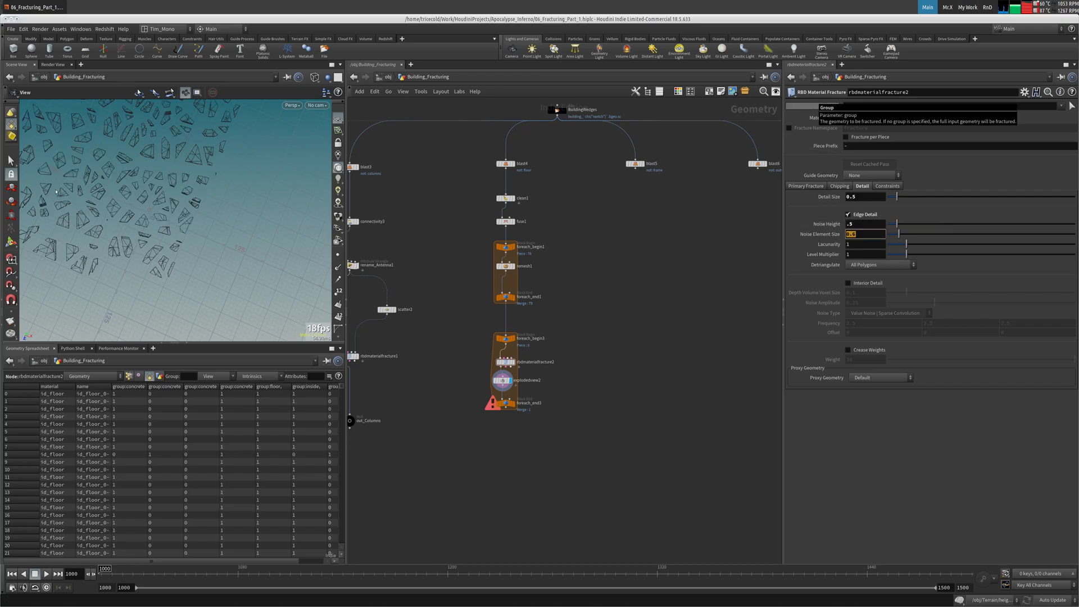
text(.3)
key(Tab)
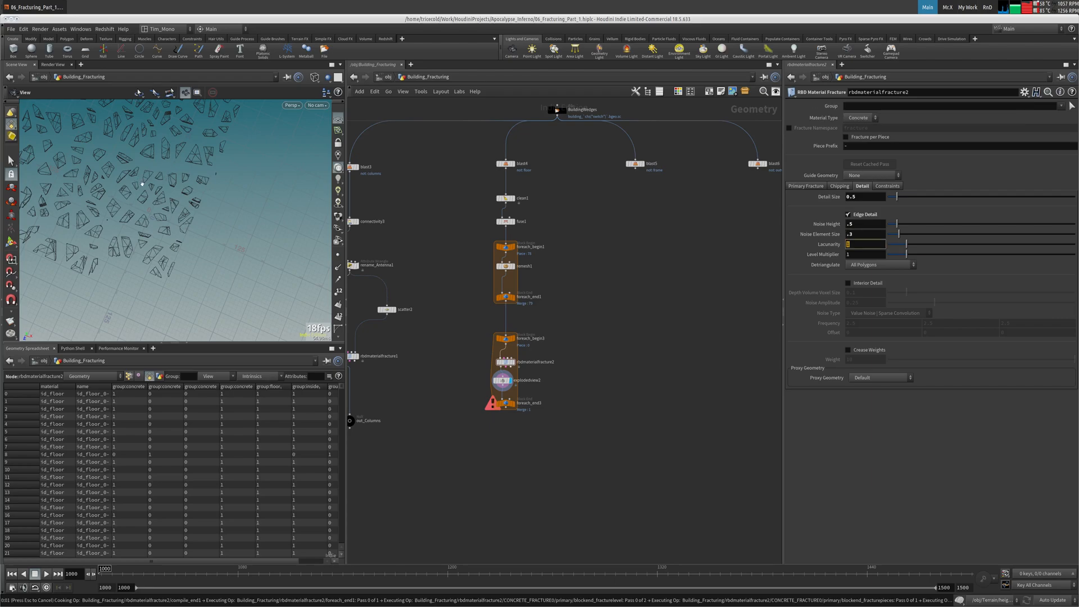
middle_drag(139, 184, 151, 176)
right_drag(152, 177, 239, 121)
middle_drag(239, 120, 171, 109)
mouse_move(171, 146)
mouse_down()
mouse_move(185, 105)
mouse_move(168, 136)
mouse_move(119, 152)
mouse_up()
Step: Set the edge detail's Noise Height to 1 and inspect the floor pieces in shaded display
key(shift+w)
middle_drag(244, 141, 150, 179)
right_drag(150, 179, 96, 193)
middle_drag(130, 168, 68, 227)
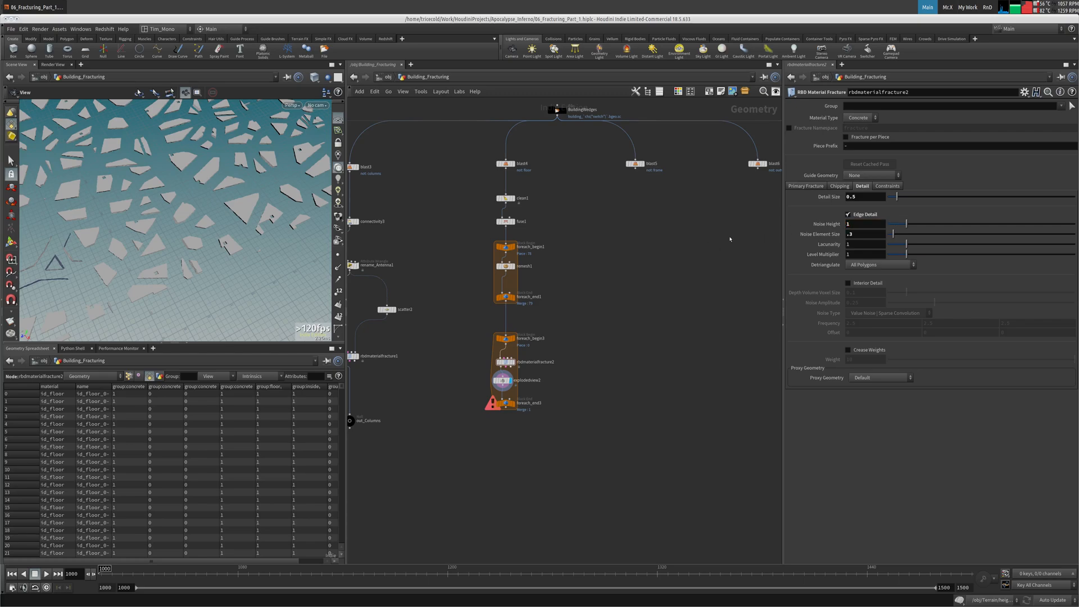
middle_drag(106, 222, 208, 214)
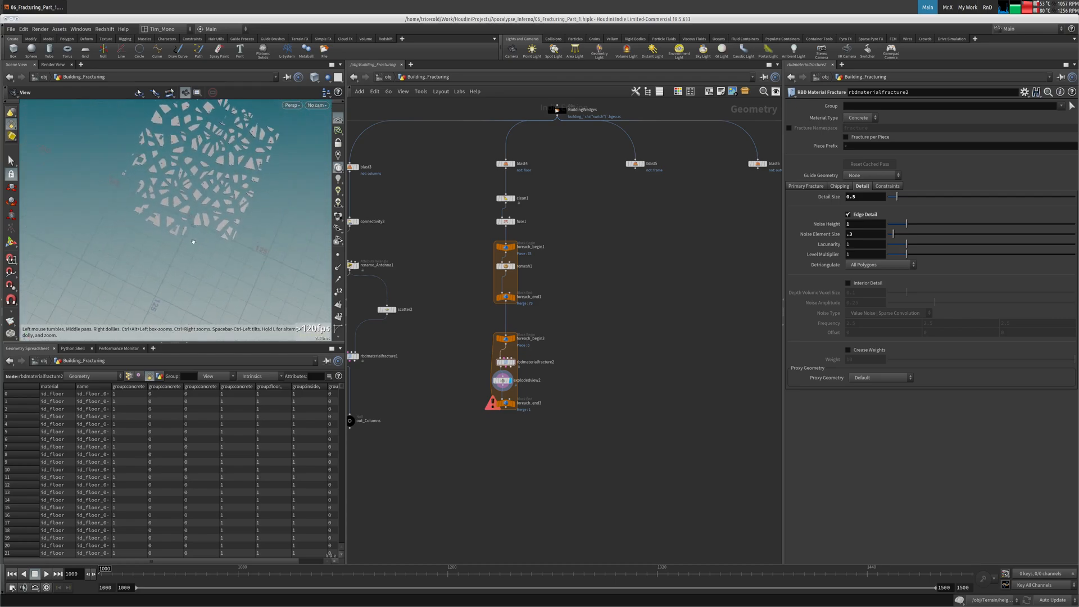
Step: Turn off Edge Detail on rbdmaterialfracture2 and inspect the floor fragments up close
drag(100, 234, 165, 188)
middle_drag(165, 188, 253, 135)
right_drag(253, 135, 251, 167)
mouse_move(250, 168)
mouse_down()
mouse_move(279, 90)
mouse_move(267, 177)
mouse_up()
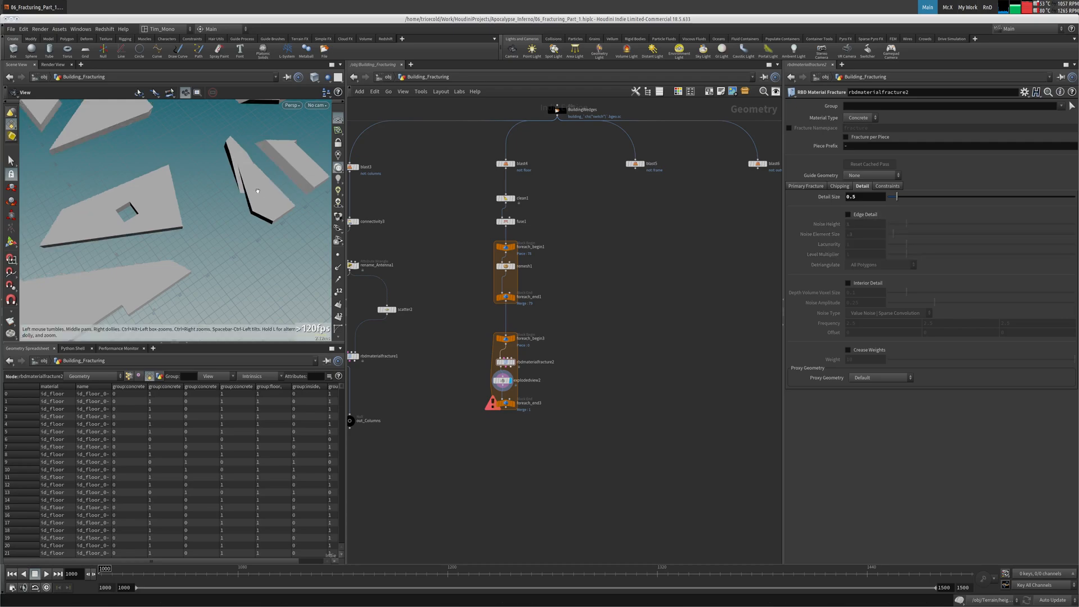
drag(269, 181, 248, 227)
Step: Set the Scatter Points of rbdmaterialfracture2's primary concrete fracture to 60
click(502, 380)
click(505, 362)
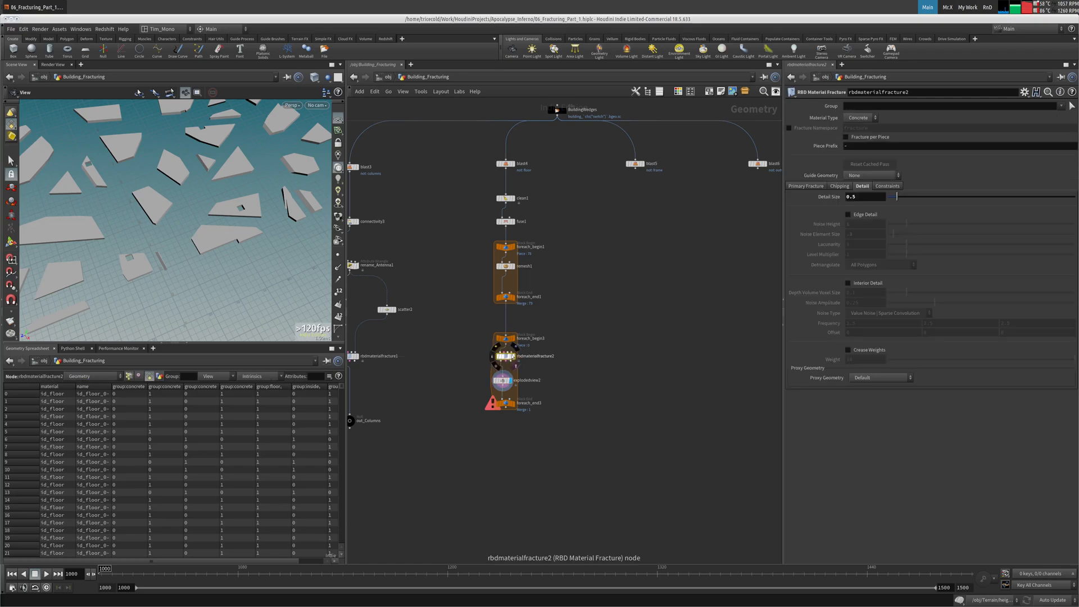
click(816, 187)
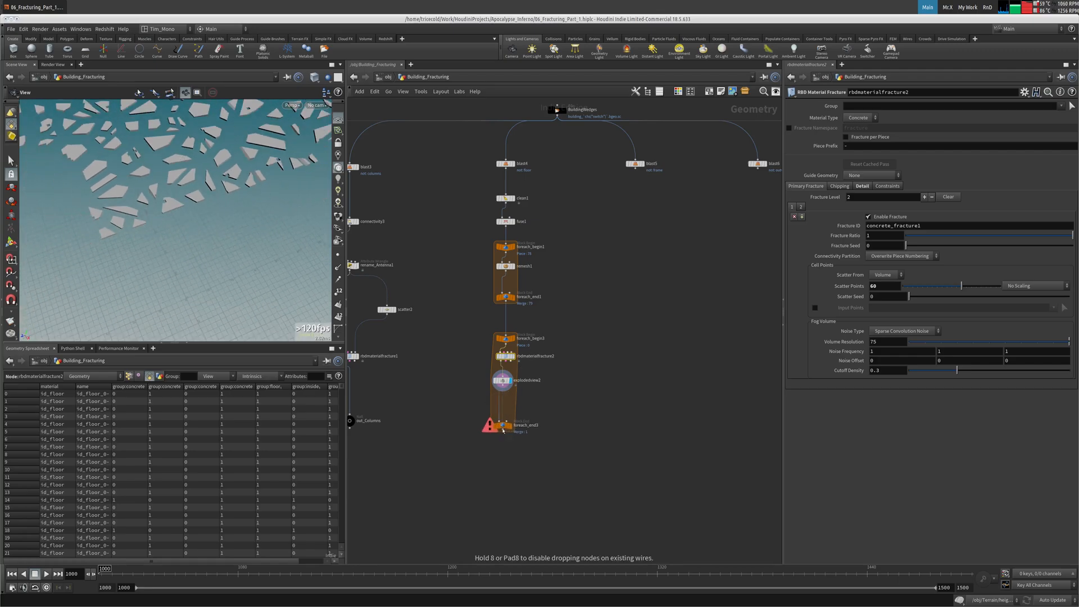
Step: Insert an RBD Cluster node between rbdmaterialfracture2 and explodedview2, and display explodedview2
key(Tab)
text(clu)
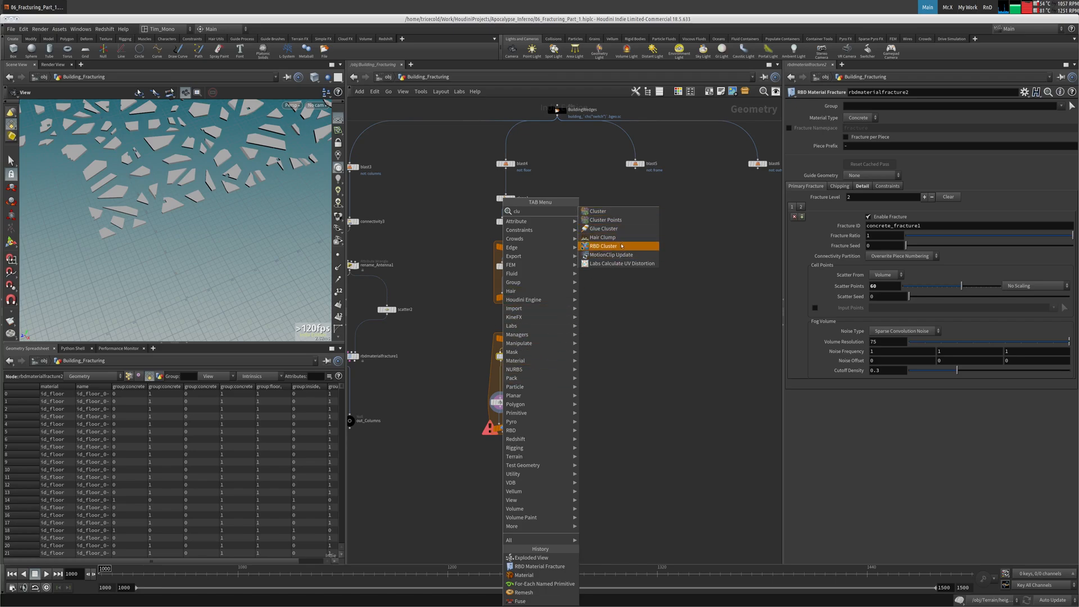
click(618, 246)
click(505, 372)
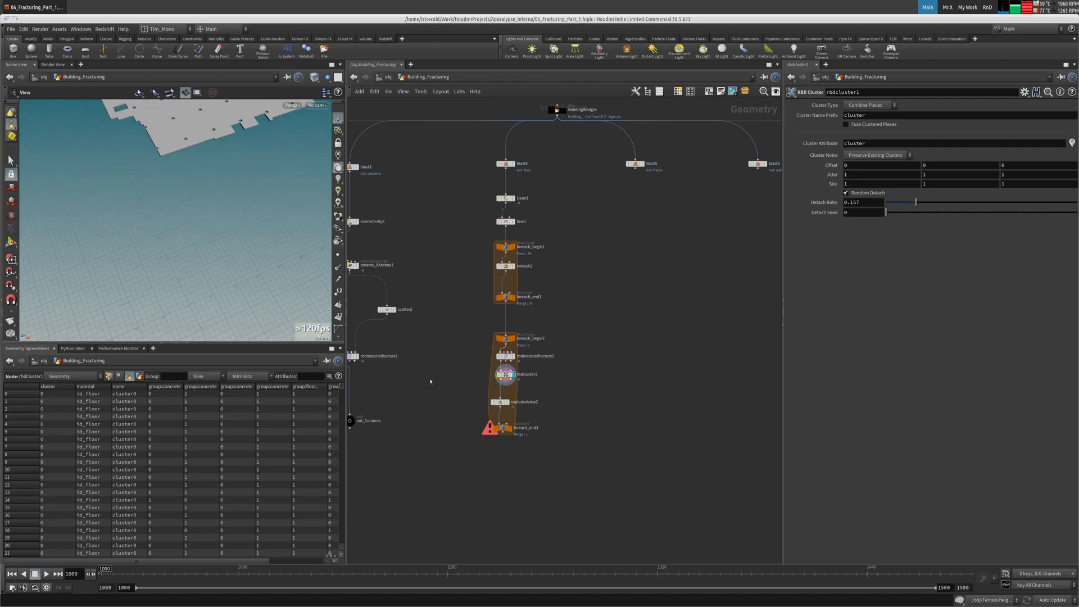
click(508, 404)
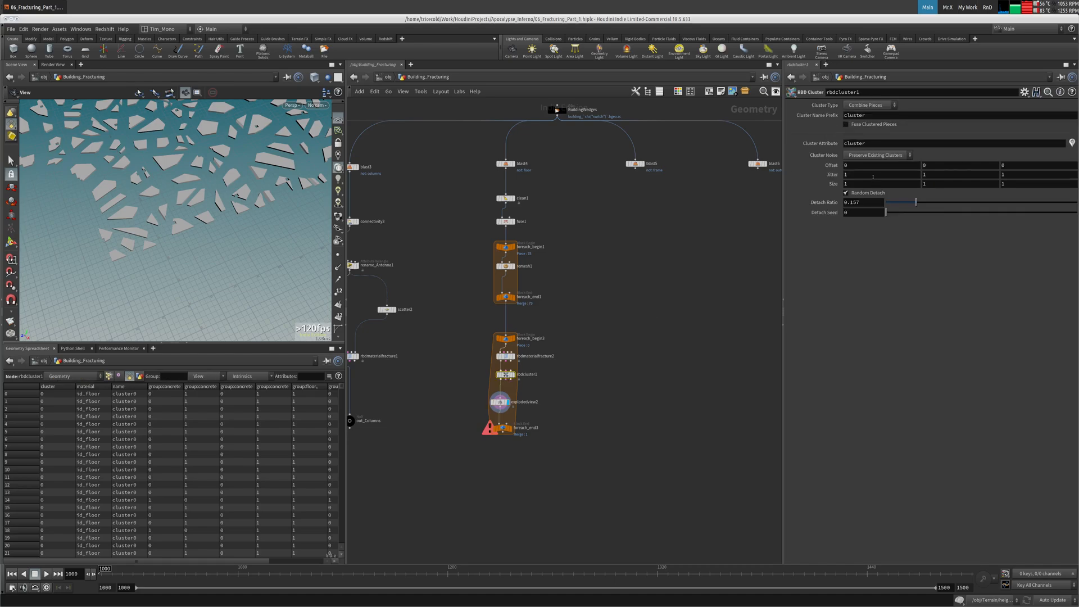
Step: Set rbdcluster1's cluster noise Size to 10, 10, 10 and inspect the combined pieces
click(873, 183)
text(10)
key(Tab)
text(10)
key(Tab)
text(10)
key(Tab)
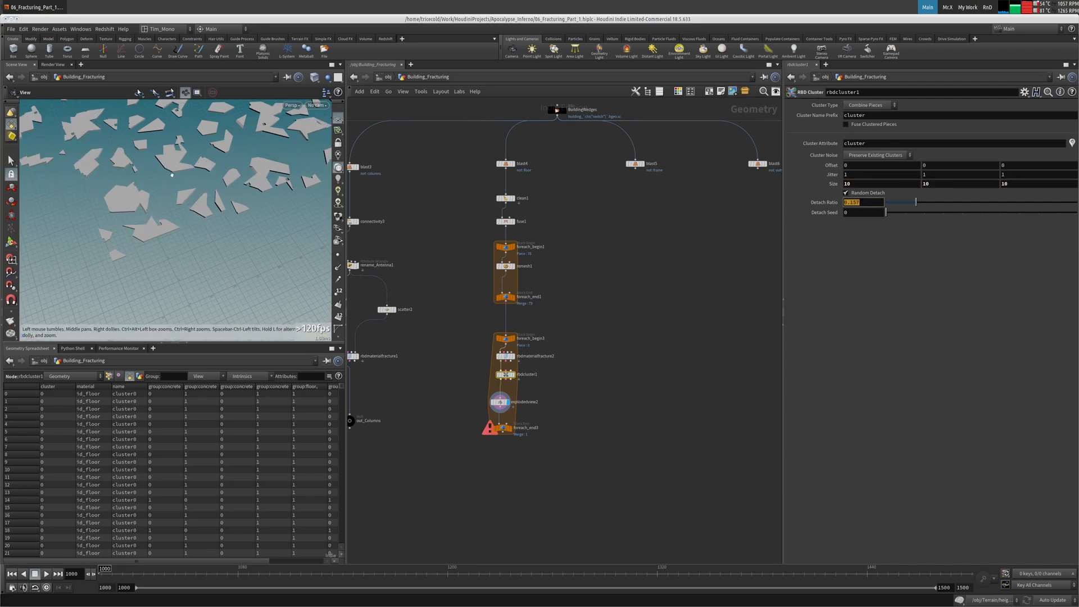
middle_drag(194, 171, 169, 229)
scroll(170, 230, down, 10)
scroll(204, 194, up, 10)
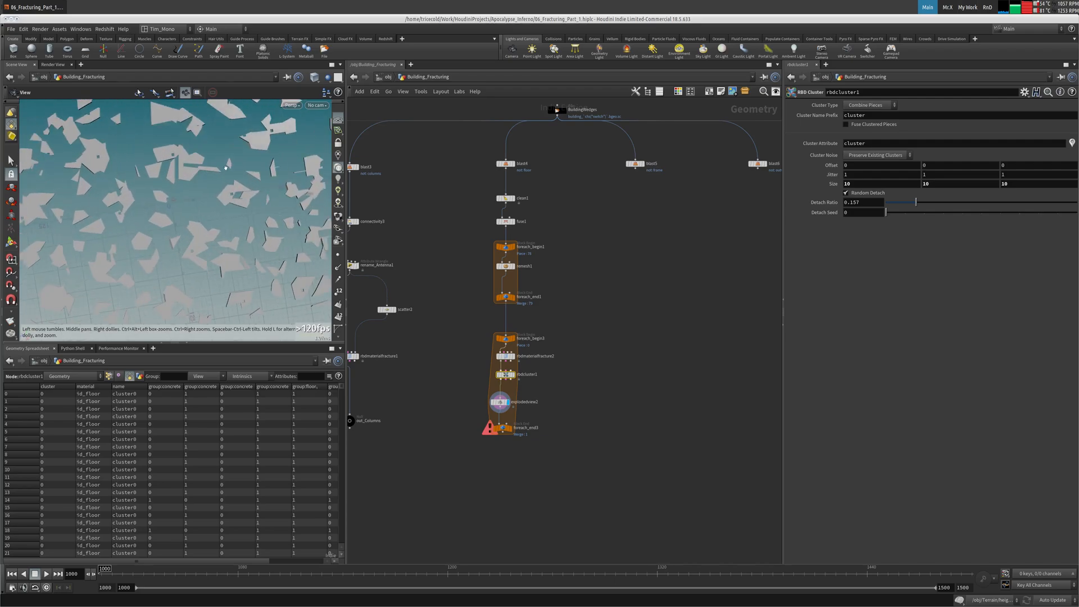
Step: Raise explodedview2's Uniform Scale to 3.093 to spread the clustered pieces further apart
middle_drag(204, 194, 229, 164)
click(506, 401)
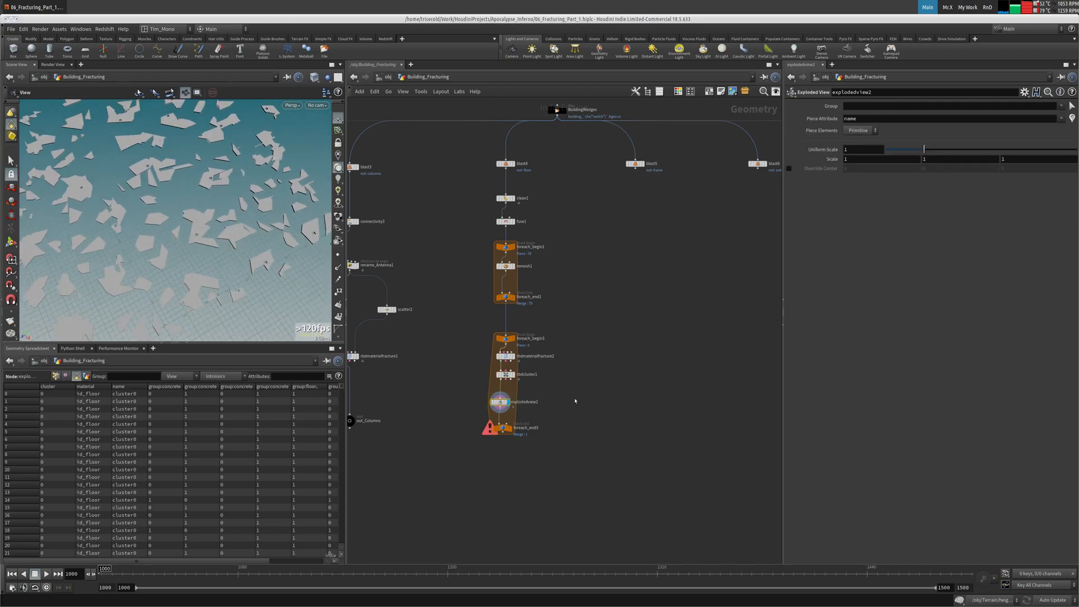
drag(950, 152, 1005, 141)
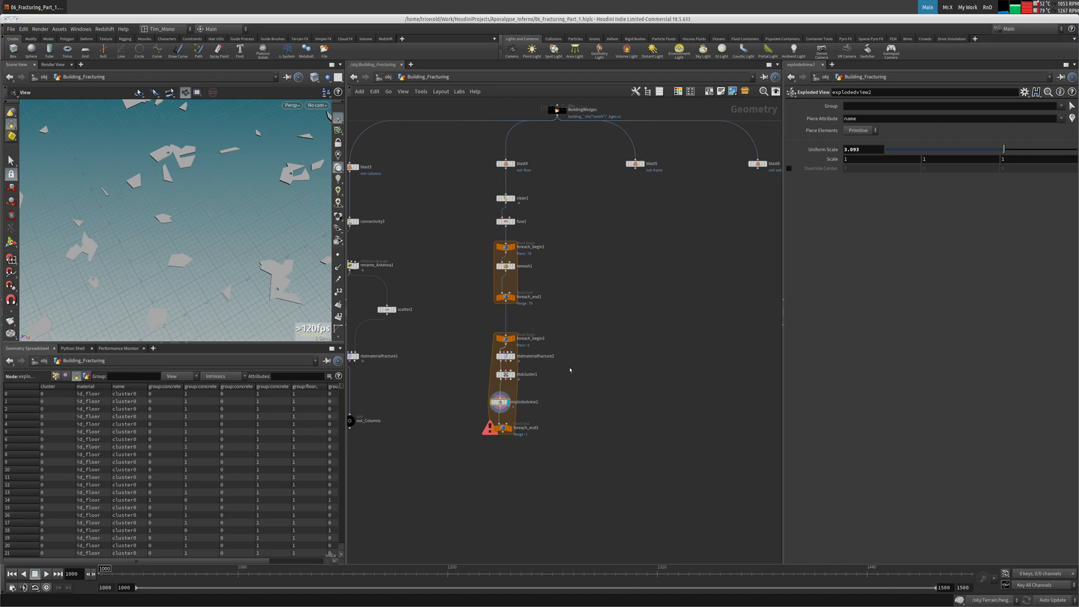
Step: Turn off Random Detach on rbdcluster1 and inspect the exploded floor
key(Up)
click(878, 192)
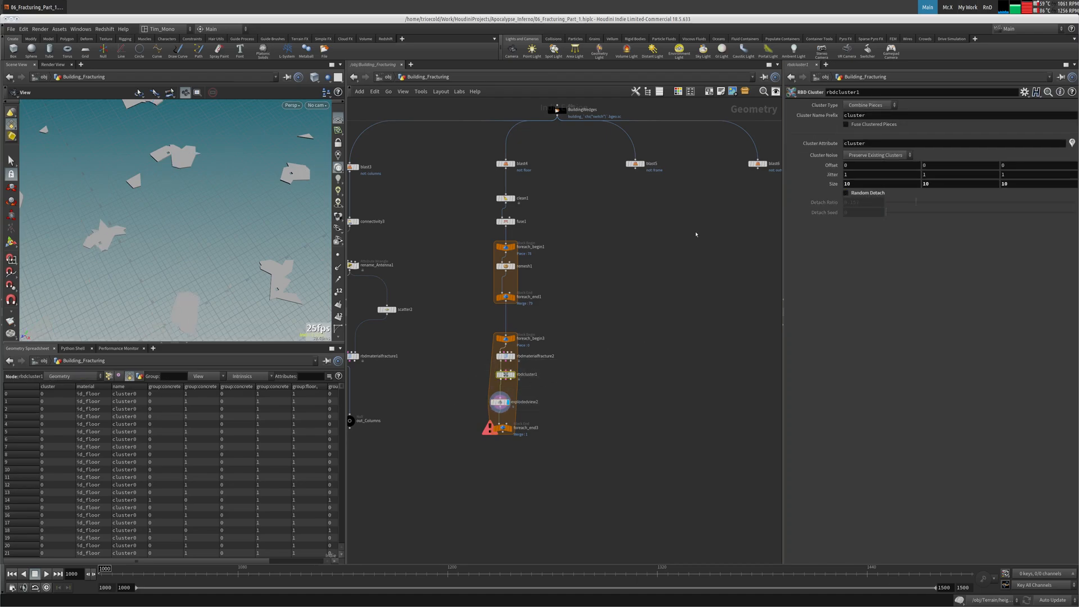
right_drag(194, 221, 186, 233)
middle_drag(187, 233, 212, 256)
drag(260, 227, 285, 228)
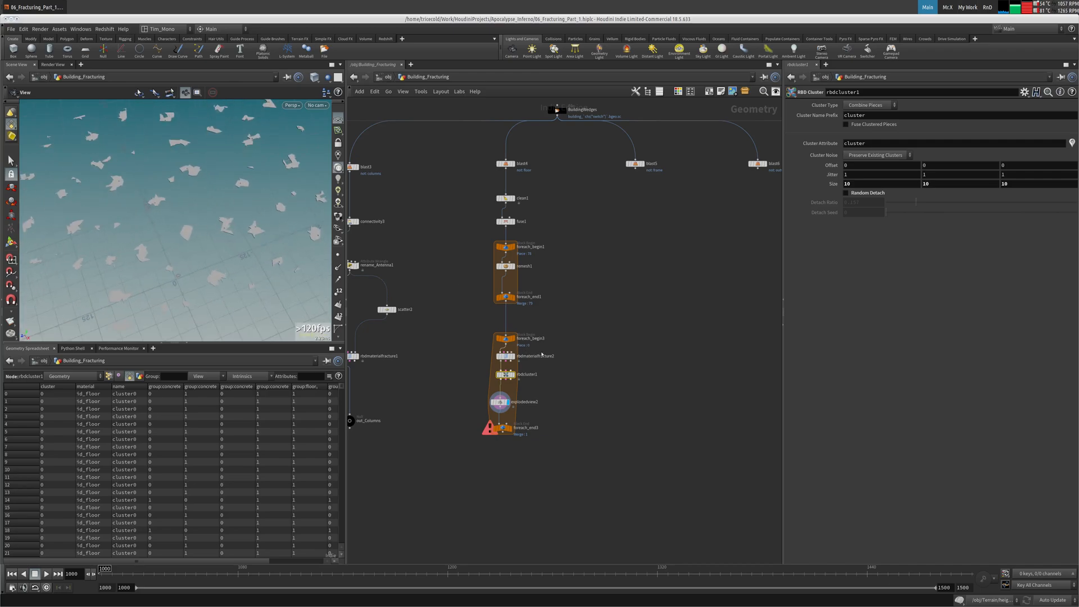
Step: Examine the shapes of the exploded clusters from several angles with rbdcluster1 selected
click(496, 400)
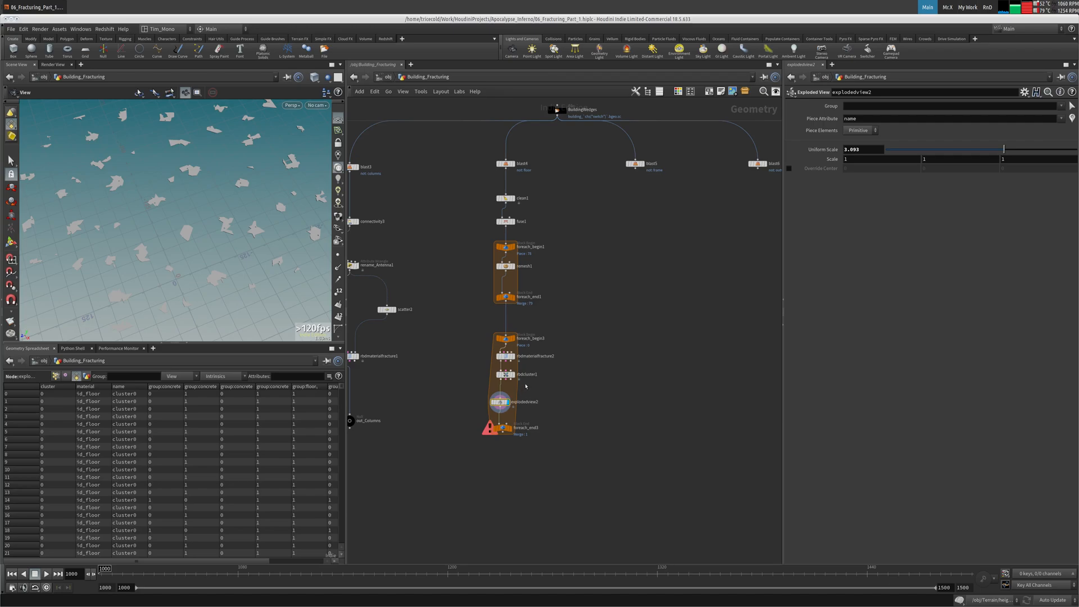
click(505, 374)
drag(132, 189, 135, 180)
right_drag(134, 180, 185, 219)
drag(185, 220, 201, 188)
right_drag(201, 187, 171, 179)
drag(172, 179, 214, 259)
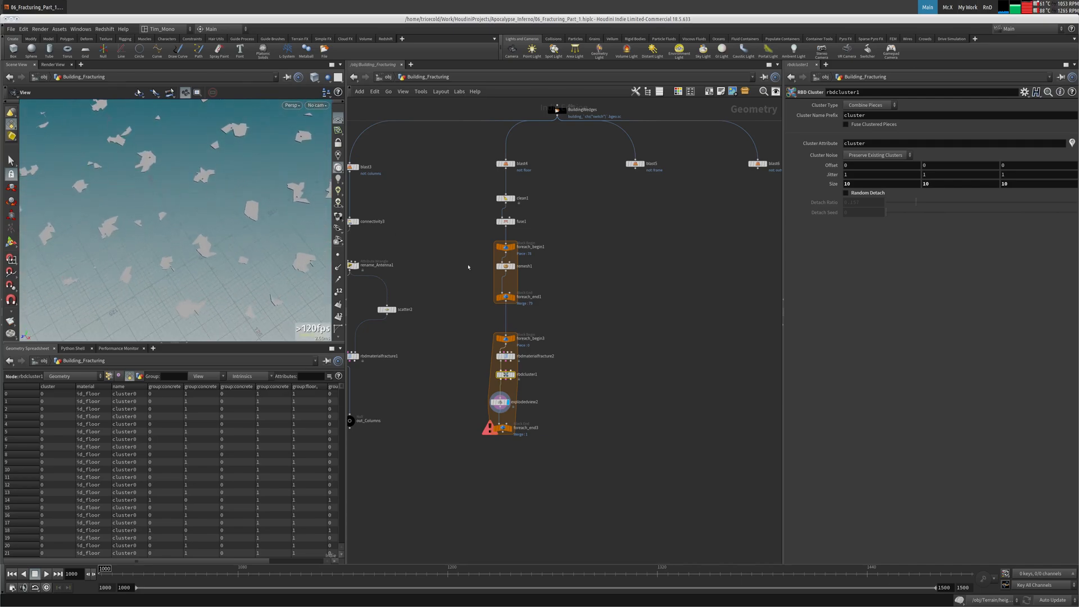
Step: Set rbdmaterialfracture2's primary fracture Scatter Points to 20, and bypass rbdcluster1
click(505, 356)
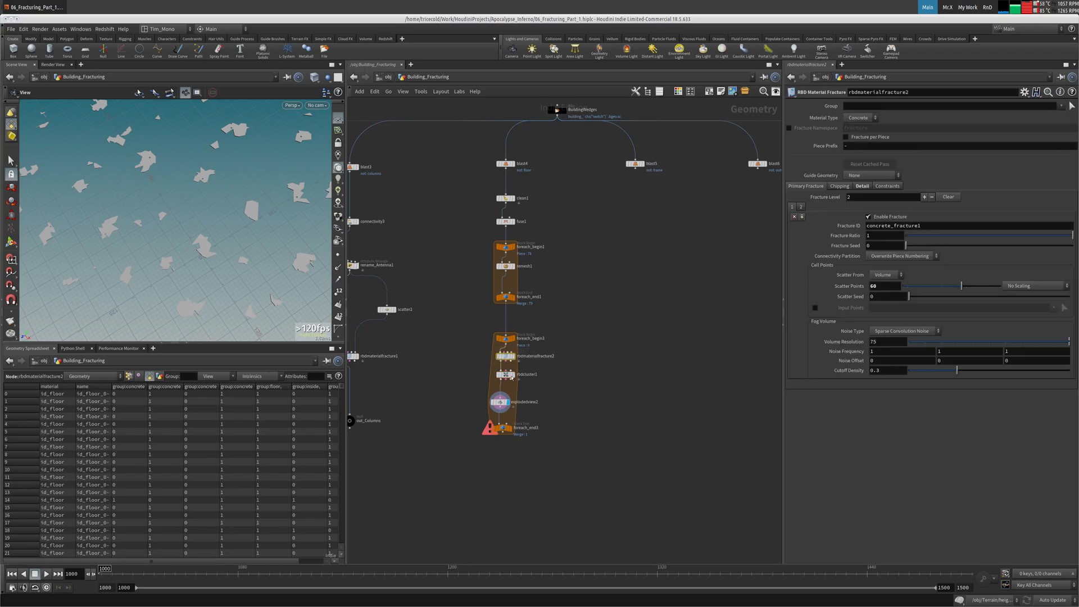
drag(508, 379, 509, 381)
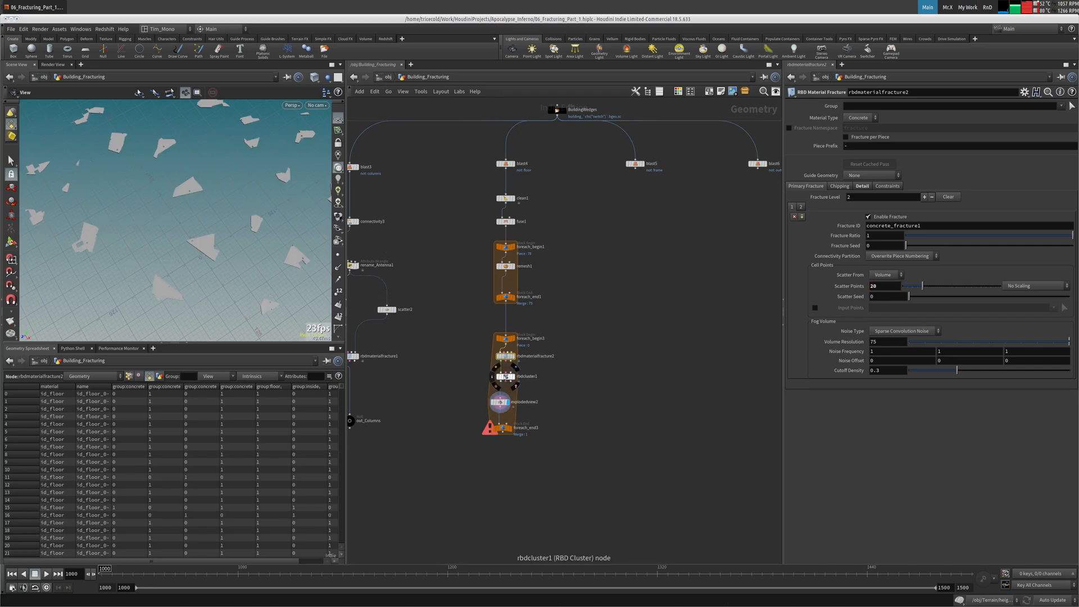
click(497, 368)
middle_drag(246, 231, 212, 223)
right_drag(211, 223, 196, 186)
drag(197, 185, 295, 275)
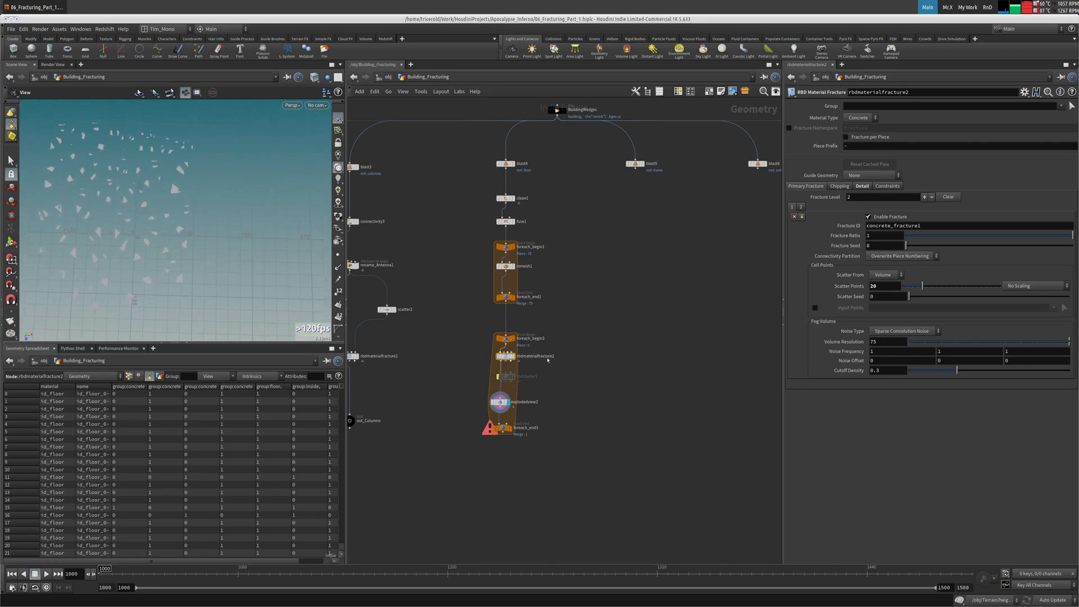
Step: Bypass explodedview2 and show the assembled fractured floor in wireframe
key(f)
middle_drag(708, 276, 729, 269)
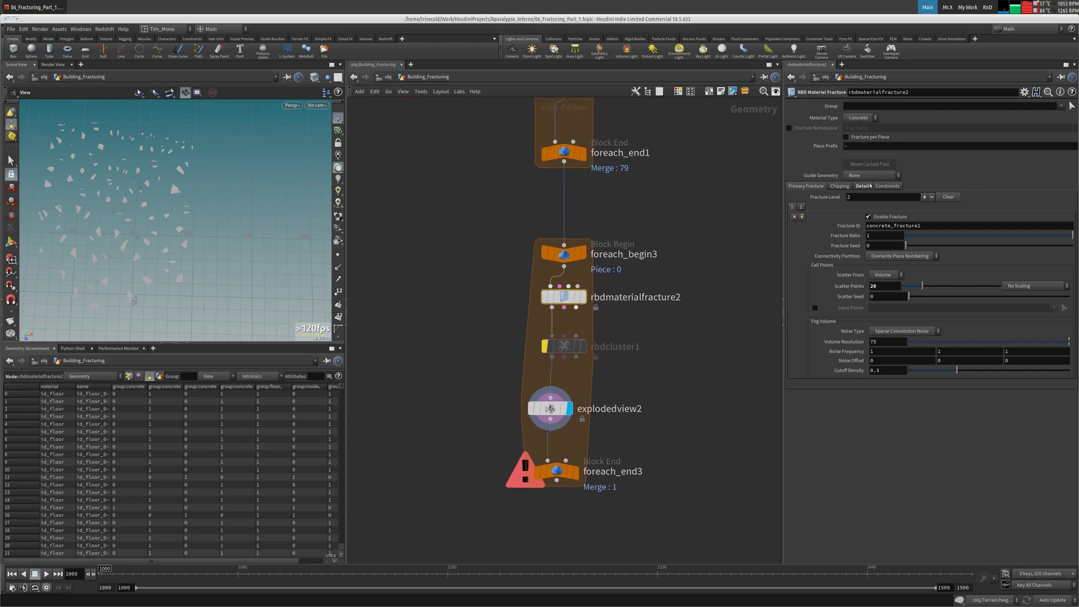
click(862, 186)
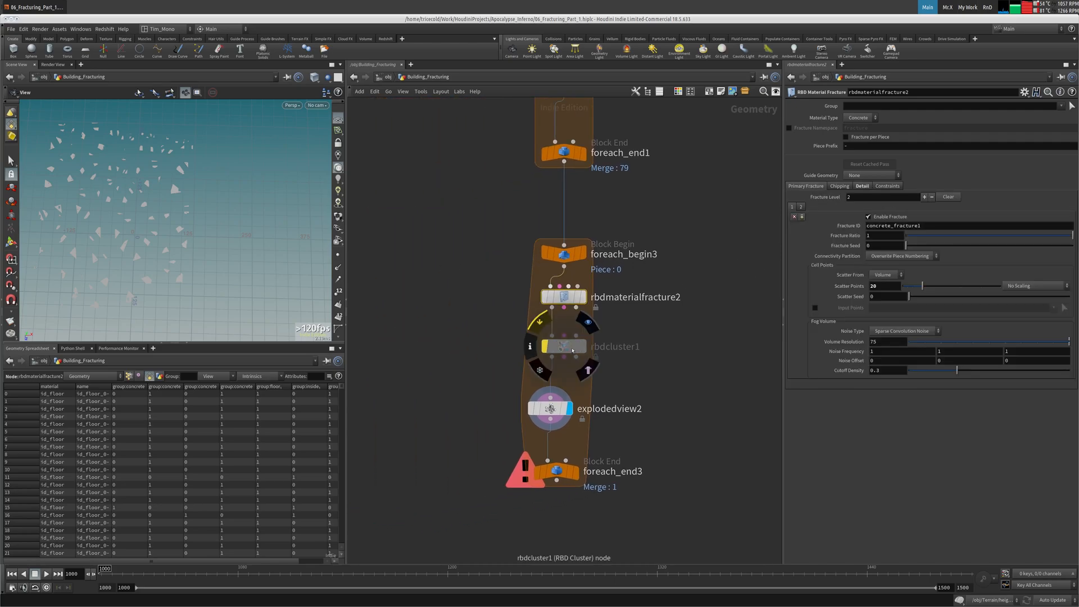
click(551, 409)
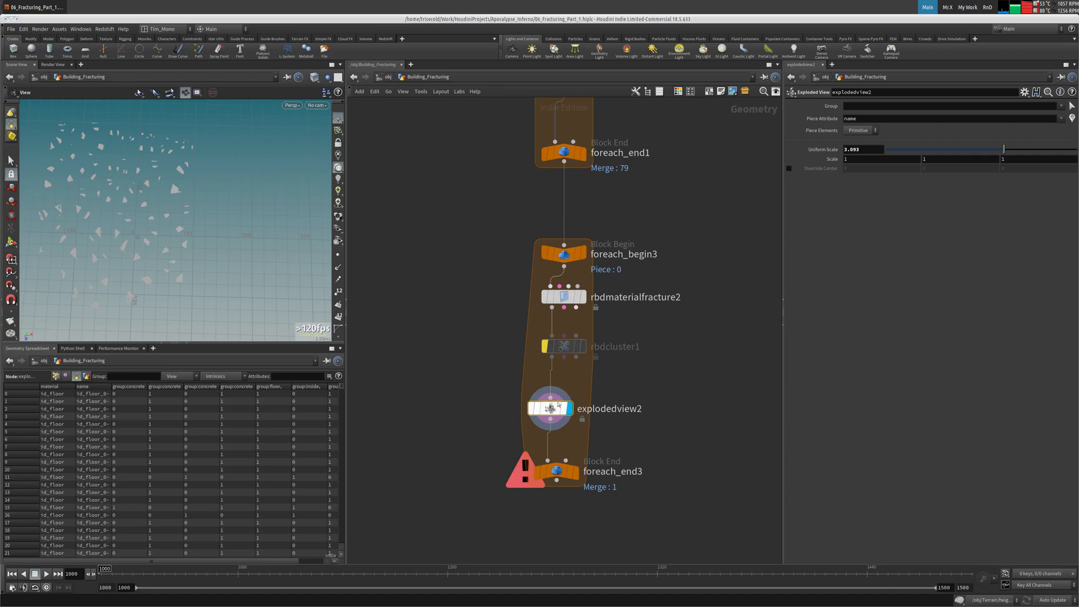
click(529, 414)
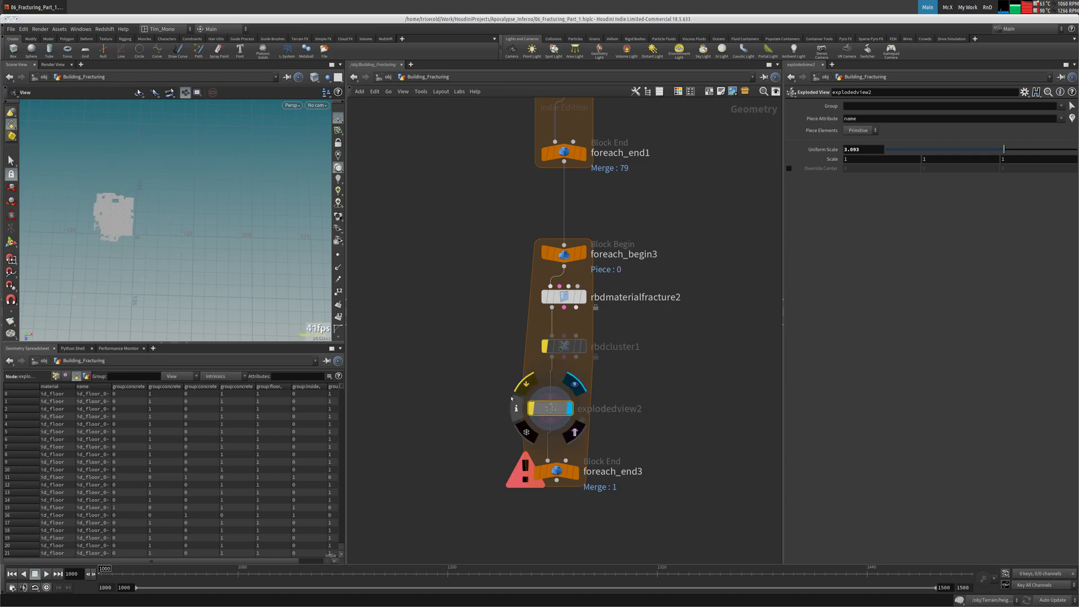
key(w)
scroll(149, 204, up, 5)
key(w)
key(w)
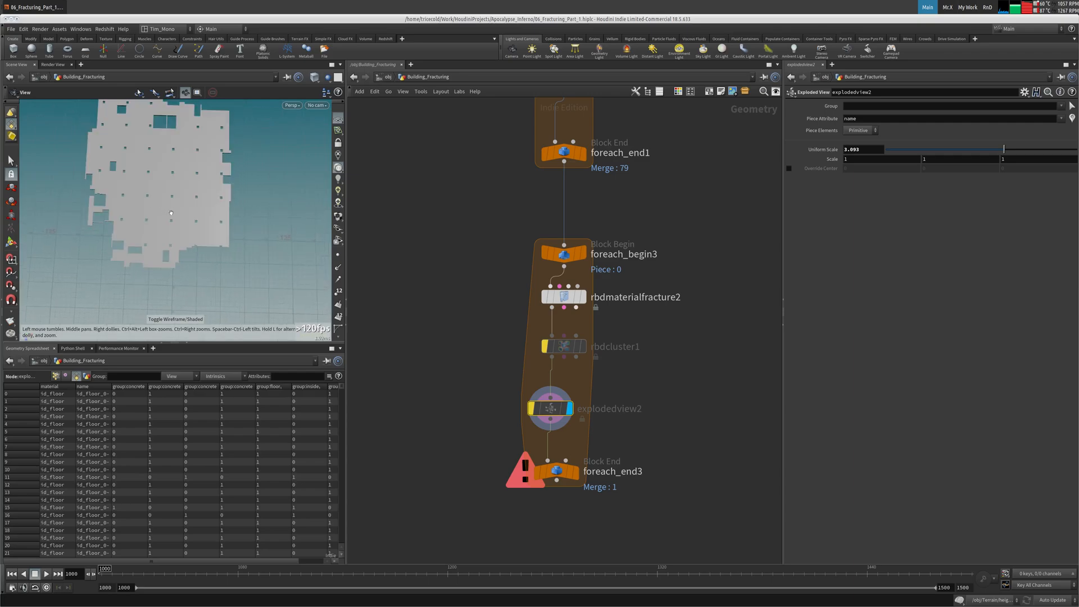
Step: Toggle explodedview2's bypass to compare the pieces, and move explodedview2 and rbdcluster1 aside in the network
click(532, 409)
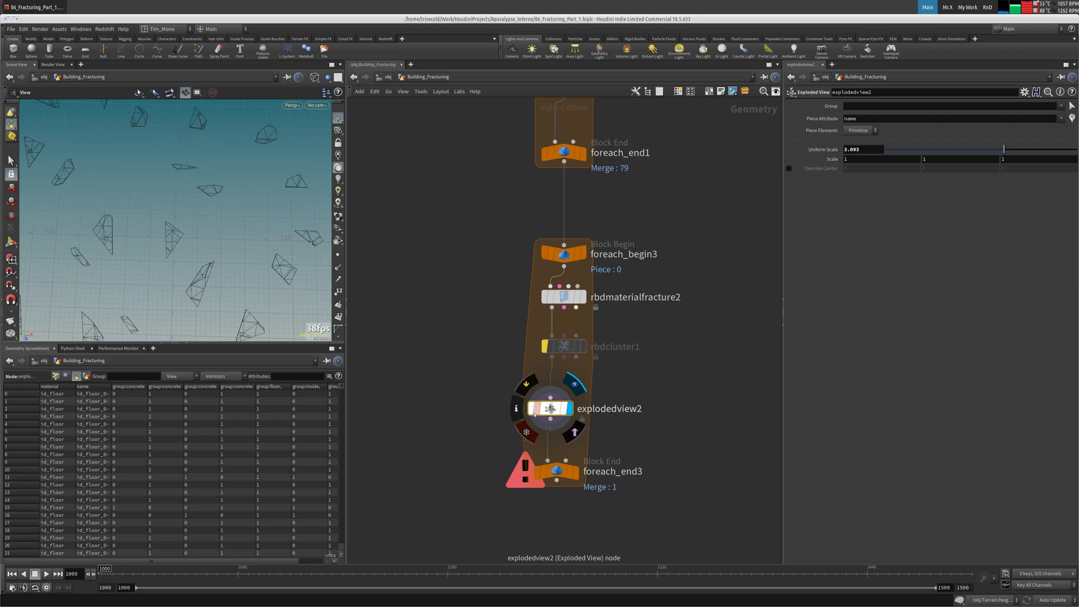
click(531, 410)
drag(554, 412, 464, 415)
drag(578, 349, 473, 366)
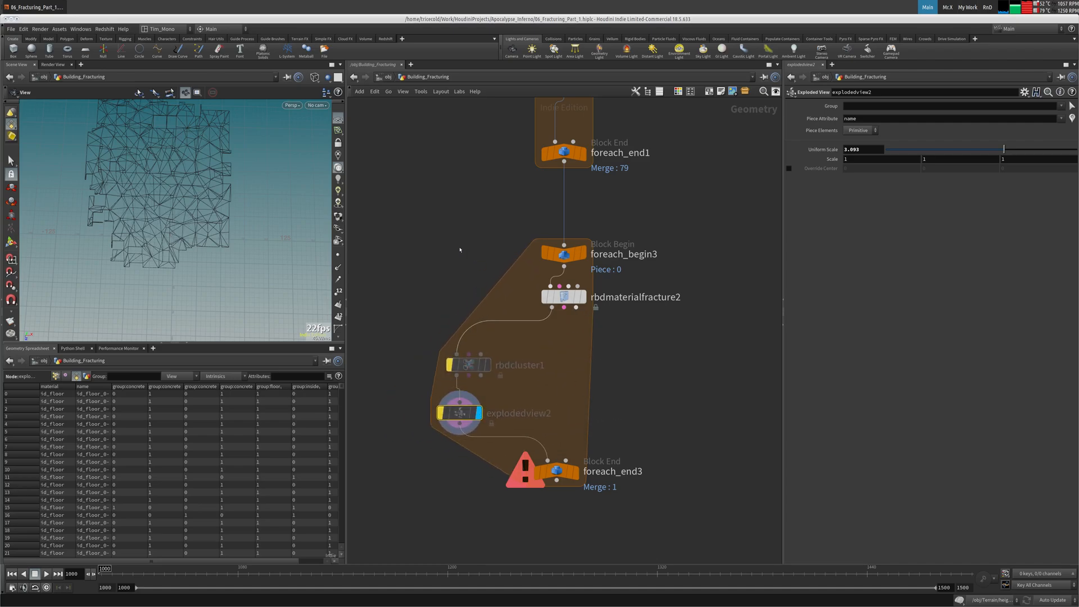
Step: Add a Divide node fed by foreach_begin3 beside rbdmaterialfracture2, and display its result
key(Tab)
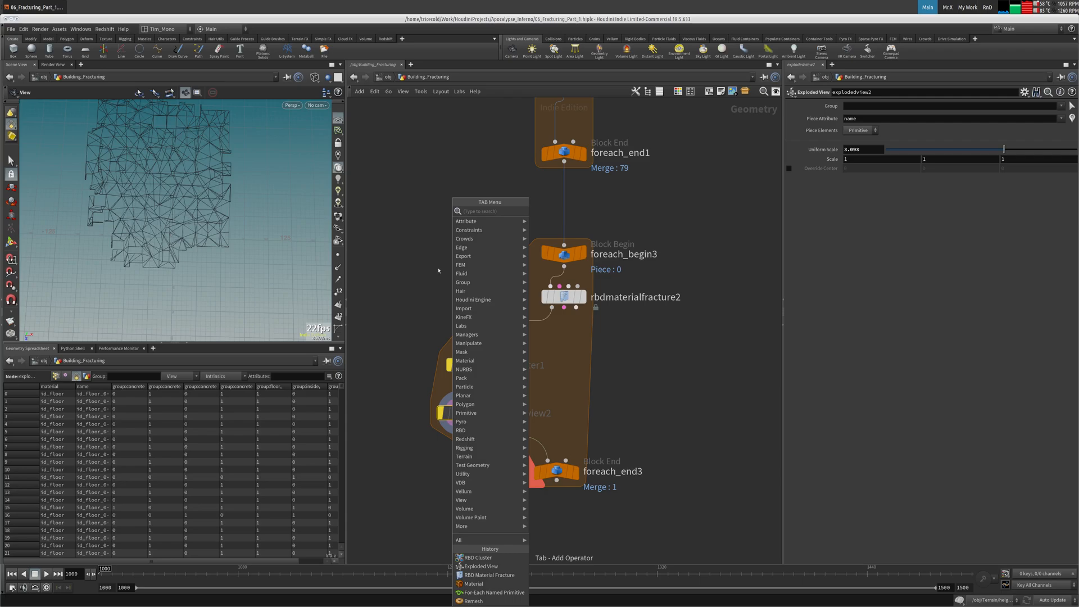
text(d)
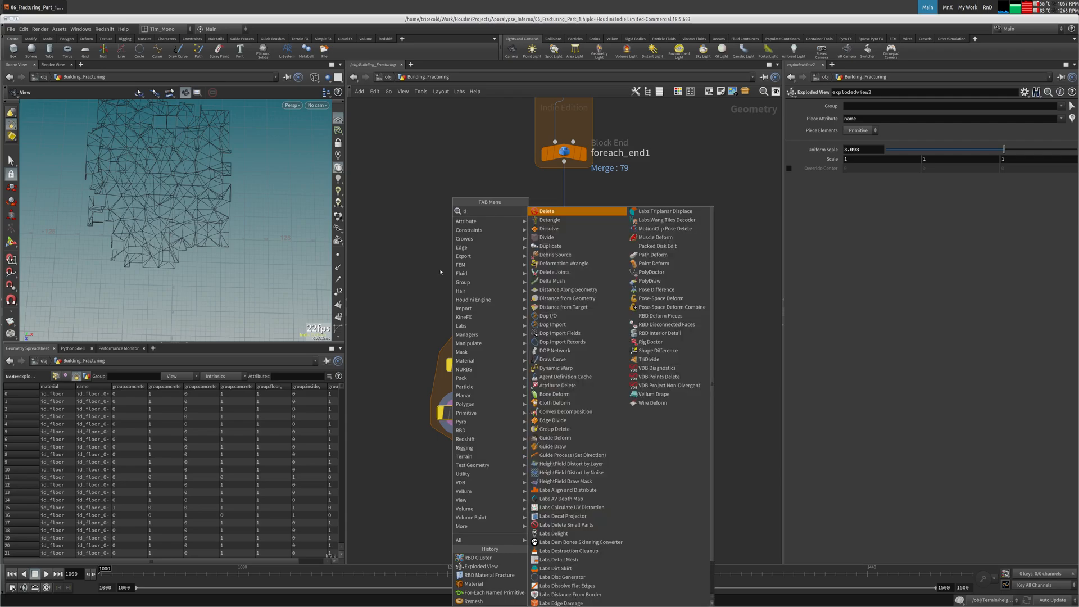
key(Escape)
key(Tab)
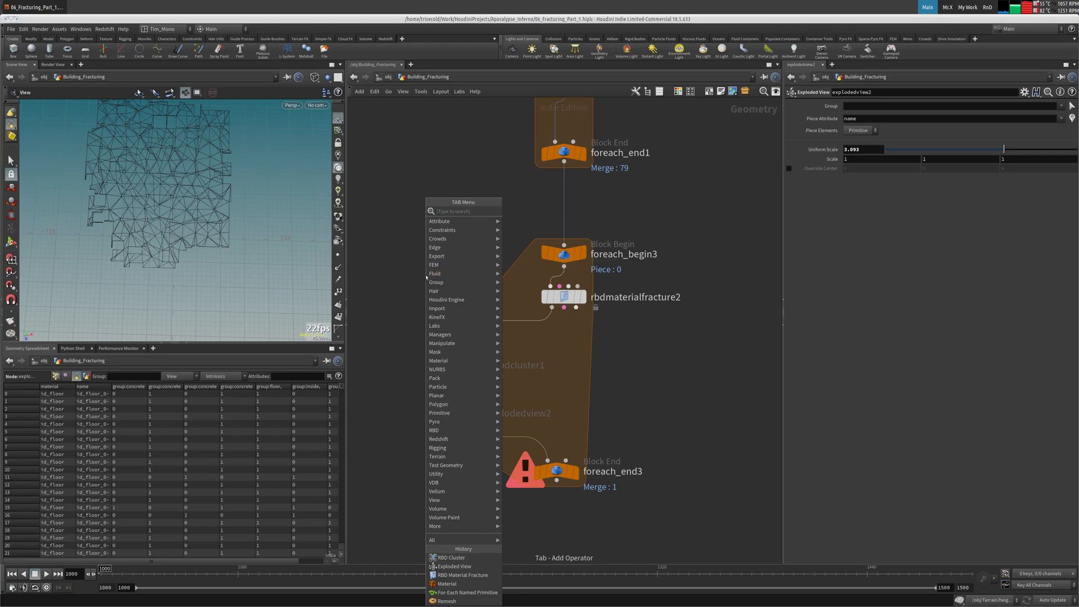
text(di)
click(513, 220)
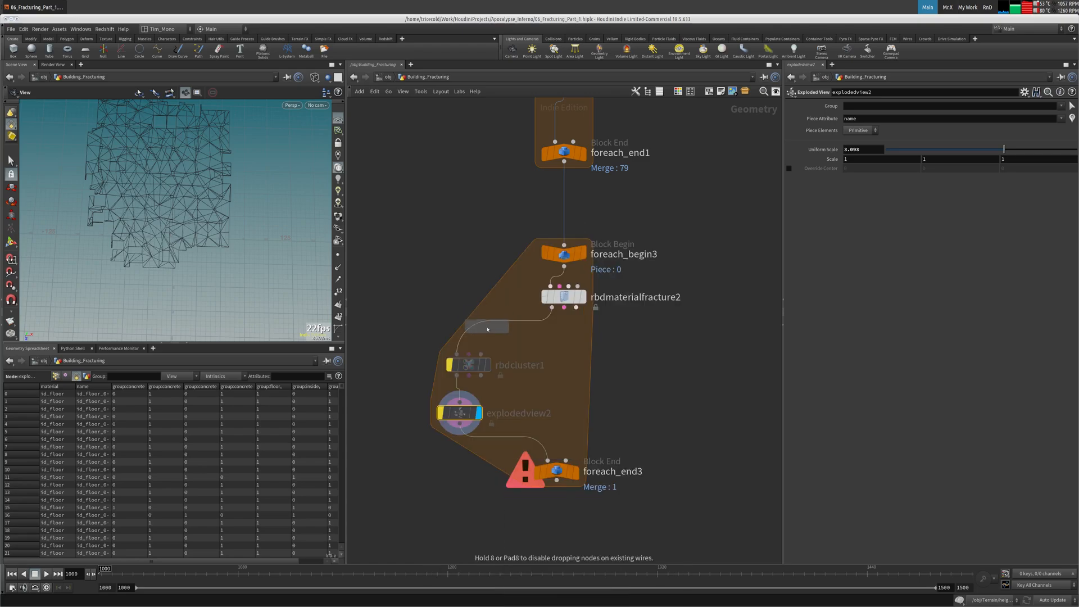
click(459, 305)
drag(564, 276, 452, 294)
click(478, 305)
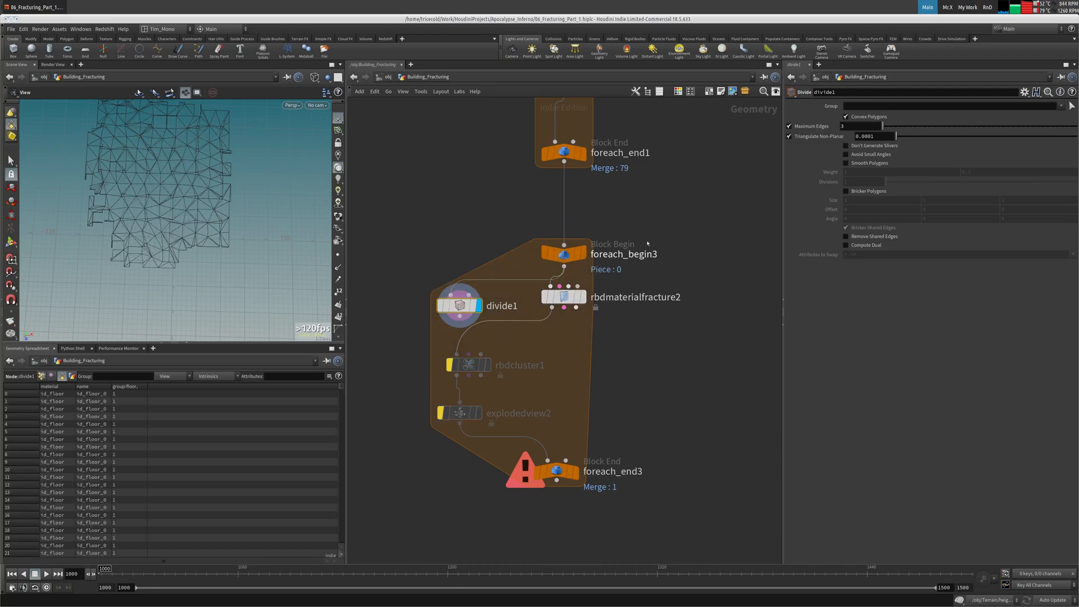
Step: Delete divide1 and add a Box node fed by foreach_begin3 in its place, displaying the bounding box
click(846, 117)
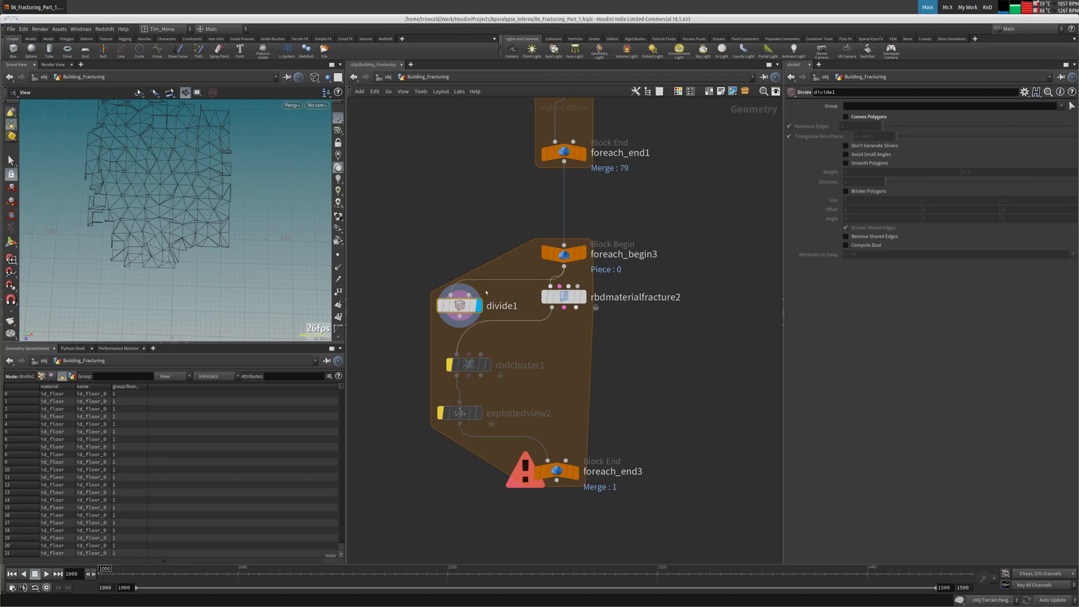
key(Delete)
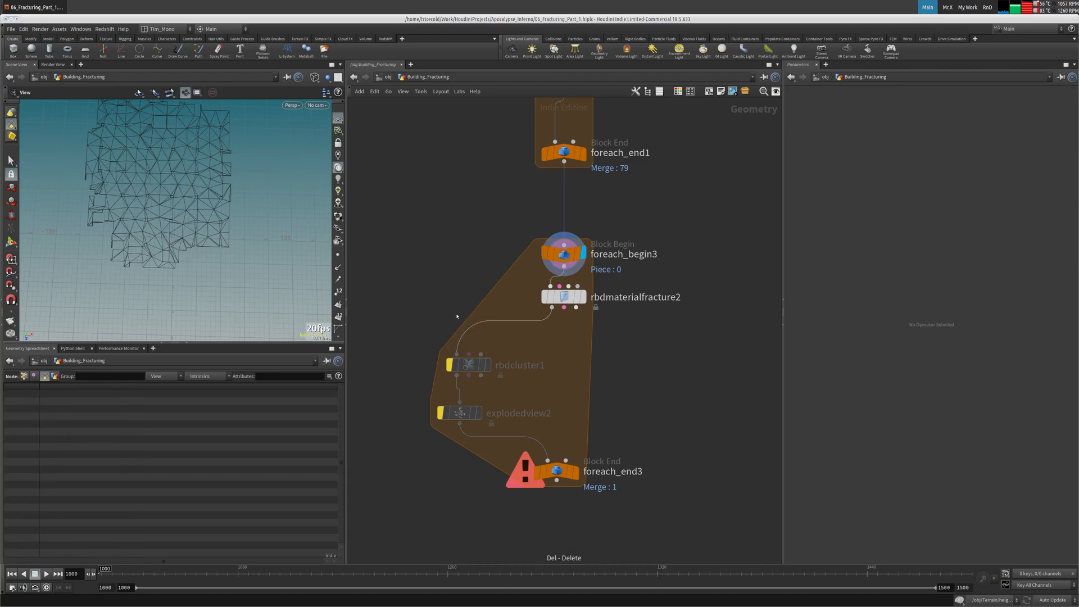
key(Tab)
mouse_move(495, 299)
click(562, 229)
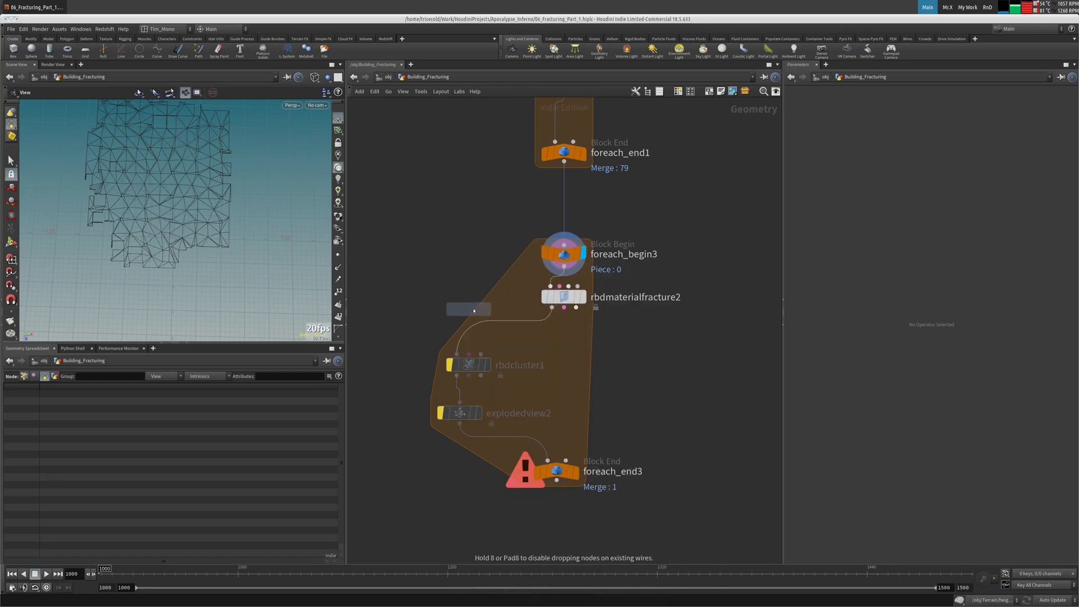
click(472, 311)
drag(474, 307, 473, 299)
click(492, 273)
Step: Blast the box's large flat face with Delete Non Selected enabled so that only this face is kept
drag(125, 195, 160, 209)
key(s)
click(164, 214)
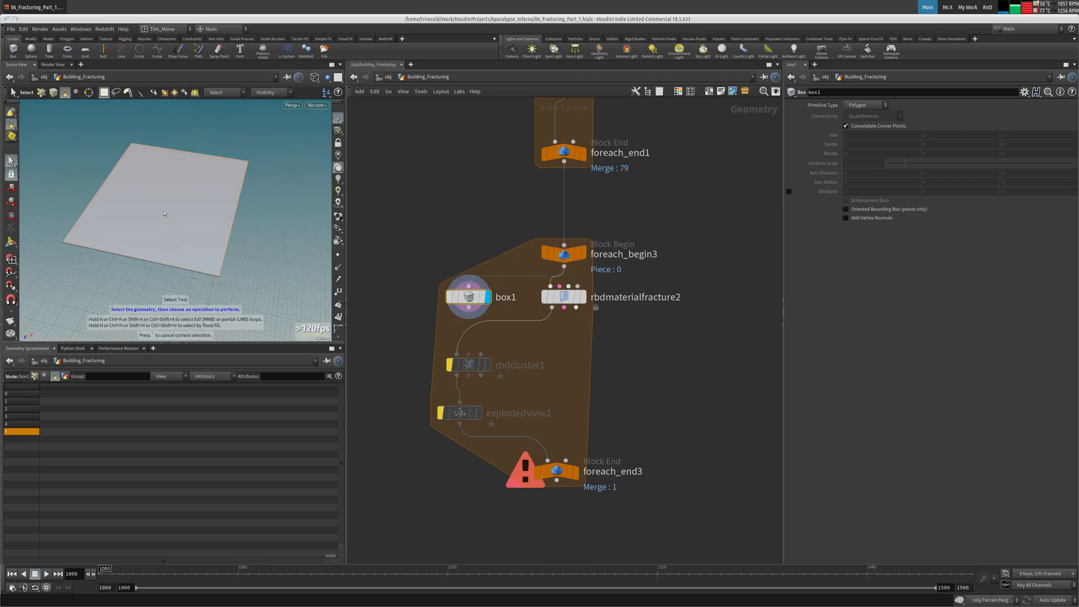
key(Delete)
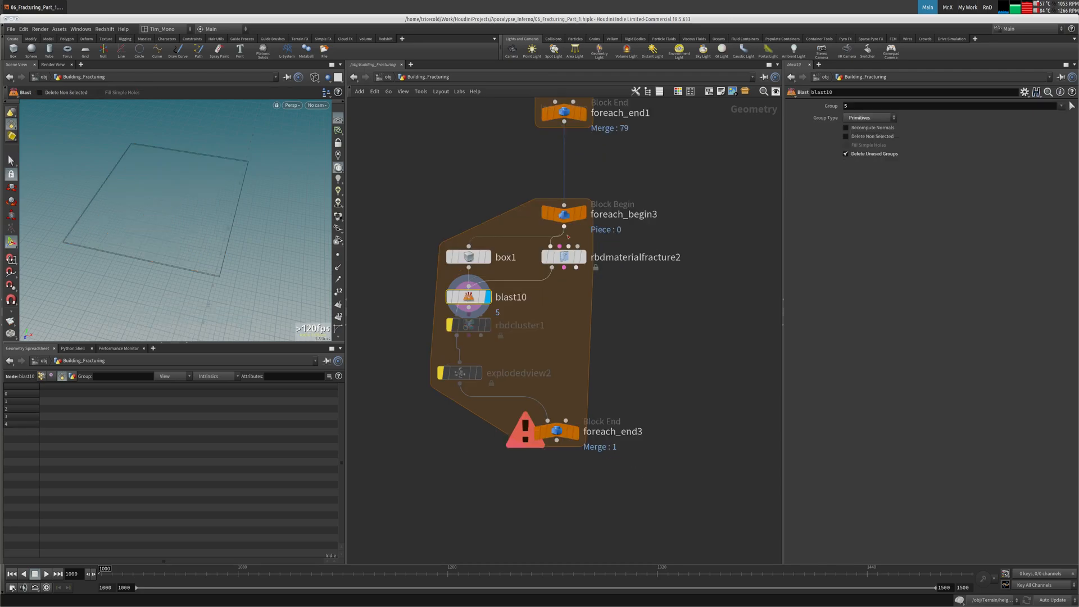
drag(469, 297, 391, 295)
click(869, 136)
Step: Append a Divide node to blast10, turn off Convex Polygons and turn on Bricker Polygons
key(Tab)
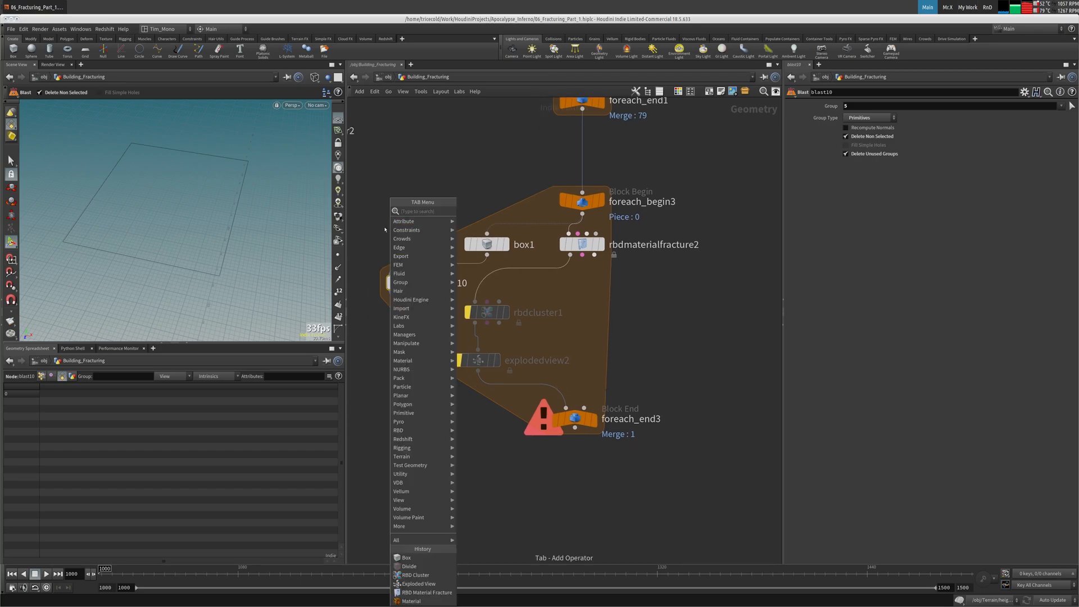
text(div)
key(Return)
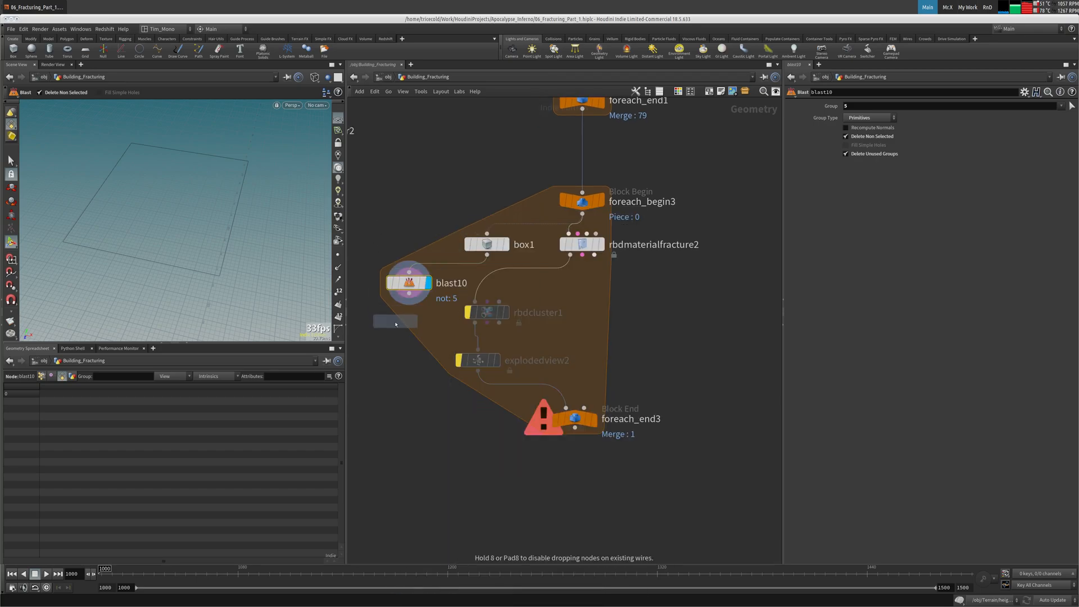
click(401, 322)
drag(400, 316, 409, 299)
click(428, 333)
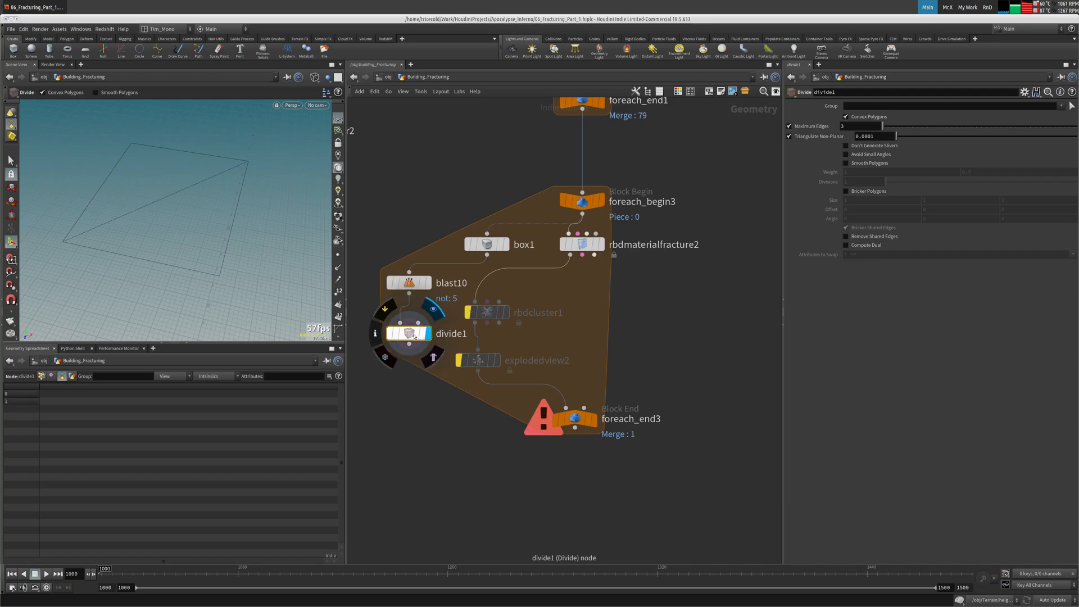
click(846, 116)
click(845, 191)
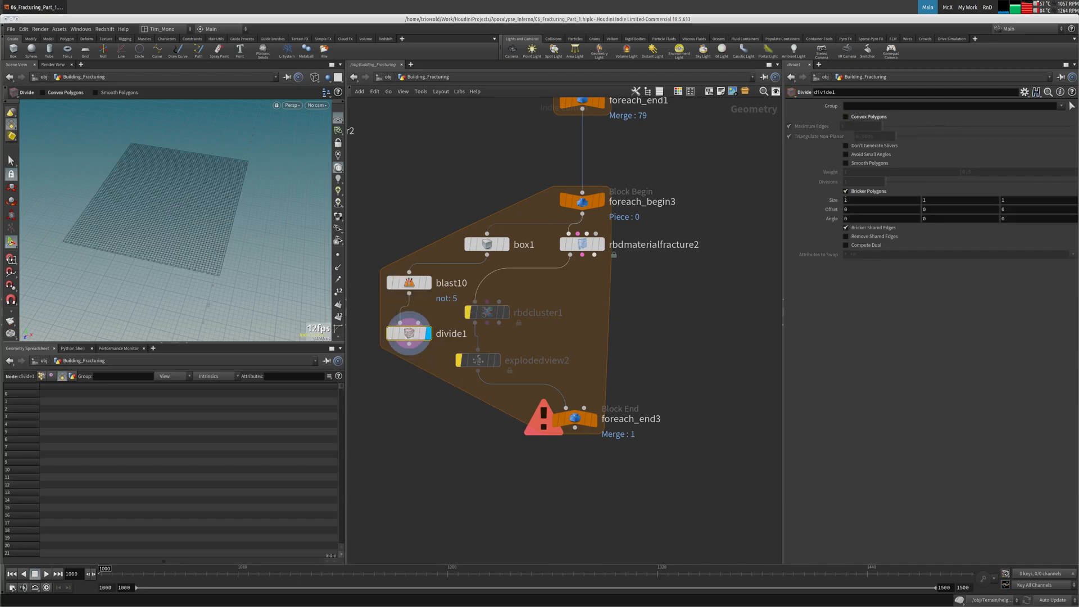
Step: Set divide1's bricker Size to 20 on all three axes
text(20)
key(Tab)
text(20)
key(Tab)
text(20)
key(Tab)
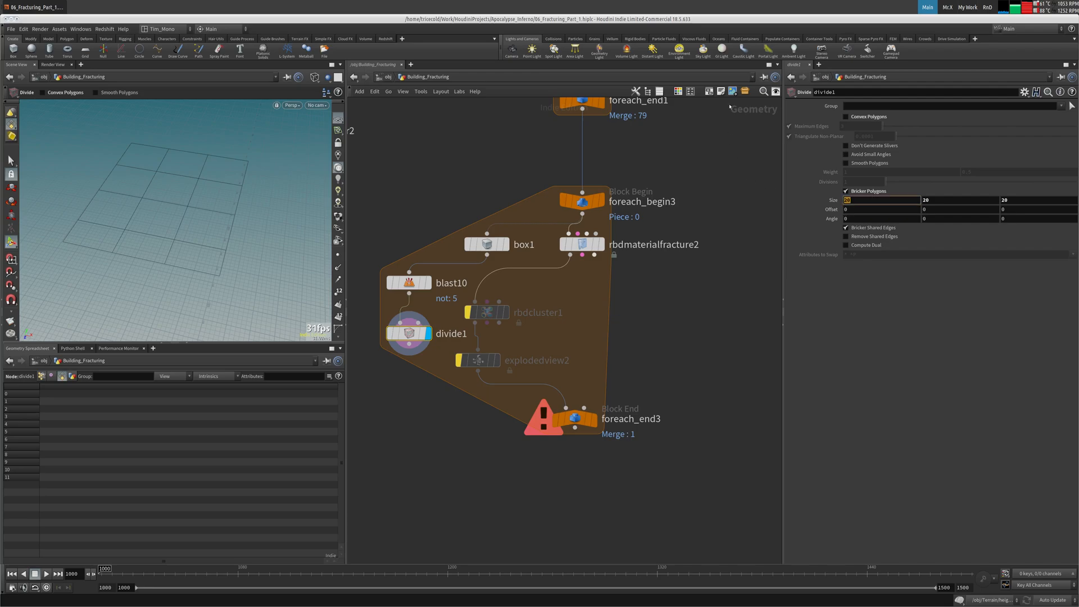
Step: Set divide1's bricker Size to 7 on all three axes
text(7)
key(Tab)
text(7)
key(Tab)
text(7)
key(Tab)
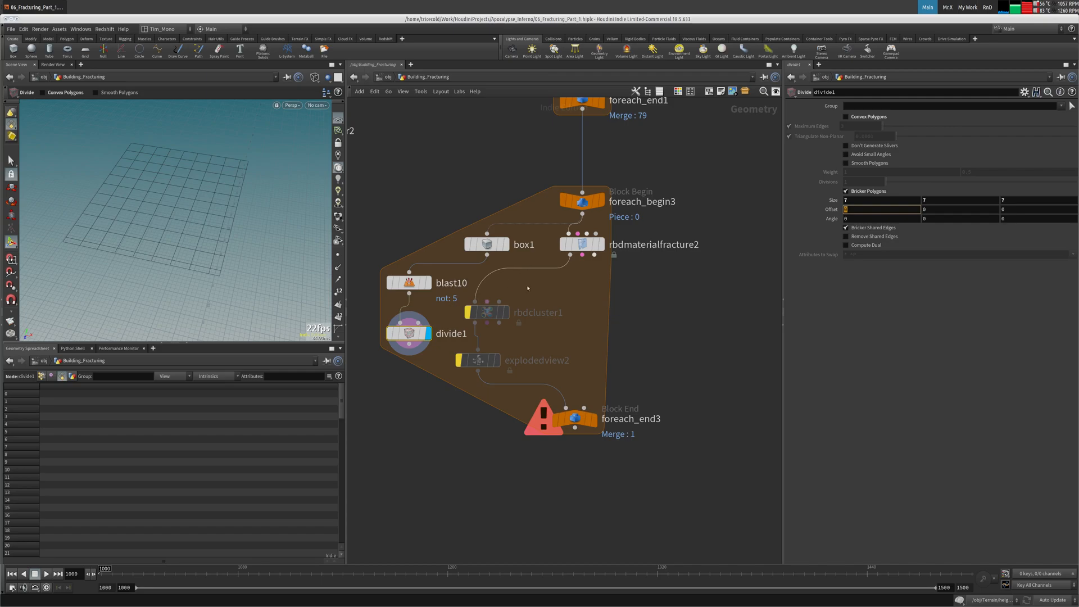
Step: Move rbdmaterialfracture2, rbdcluster1 and explodedview2 aside to make room beside the box and divide branch
drag(582, 244, 646, 276)
drag(508, 313, 607, 333)
drag(487, 361, 572, 367)
key(Tab)
text(vor)
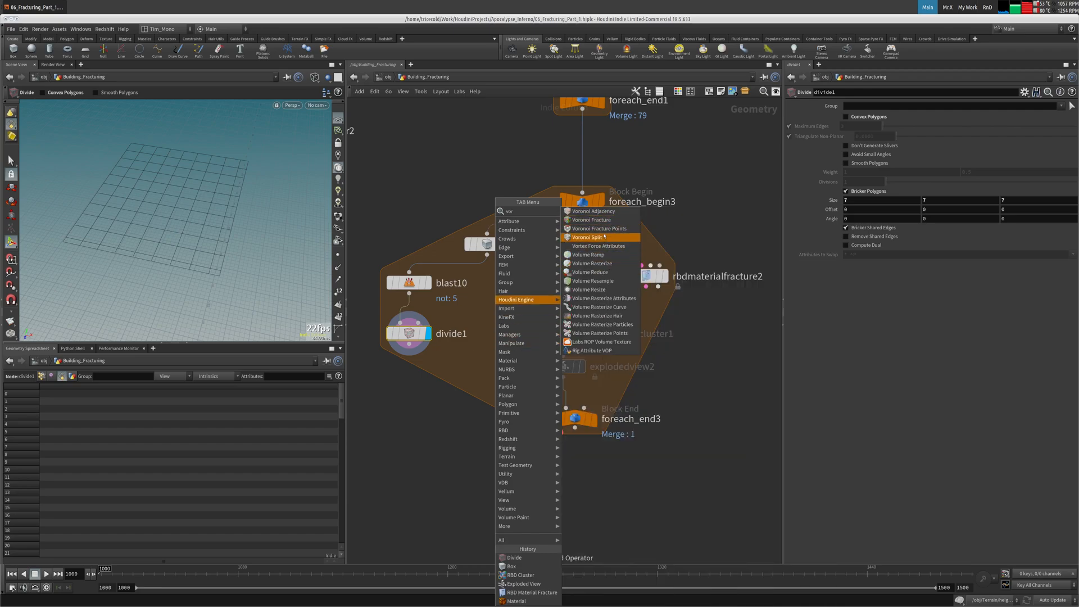
click(482, 323)
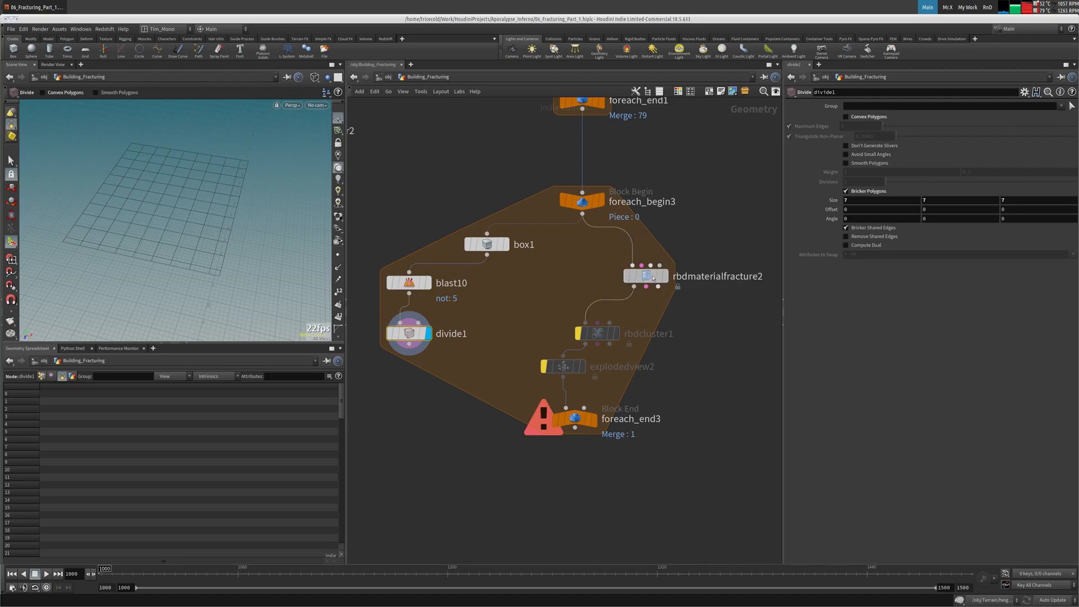
Step: Wire divide1 into rbdmaterialfracture2's extra Voronoi points input, enable Input Points and display the fracture
click(662, 265)
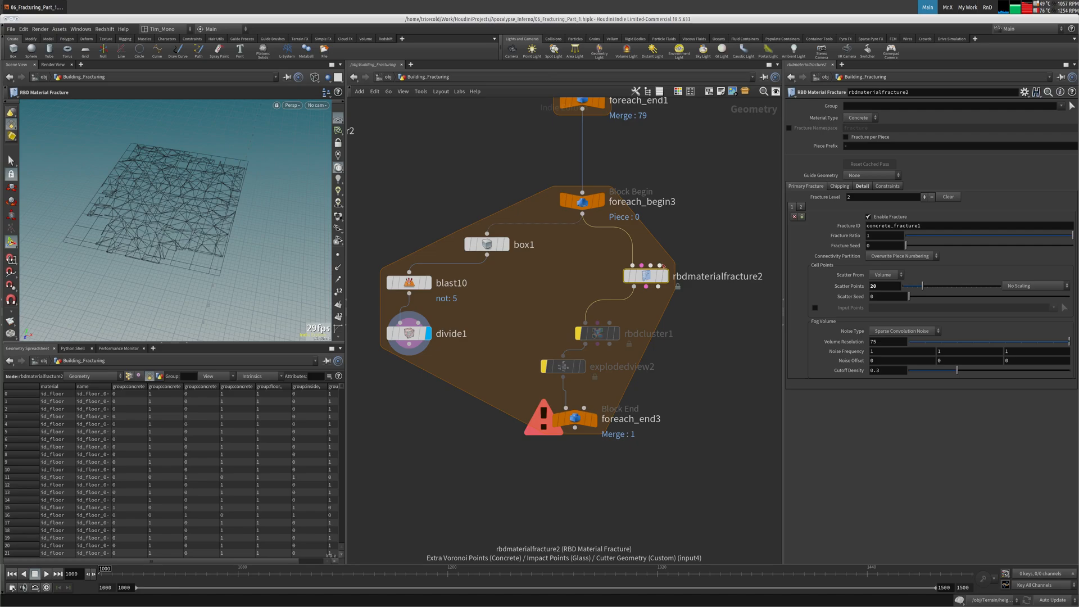
click(661, 266)
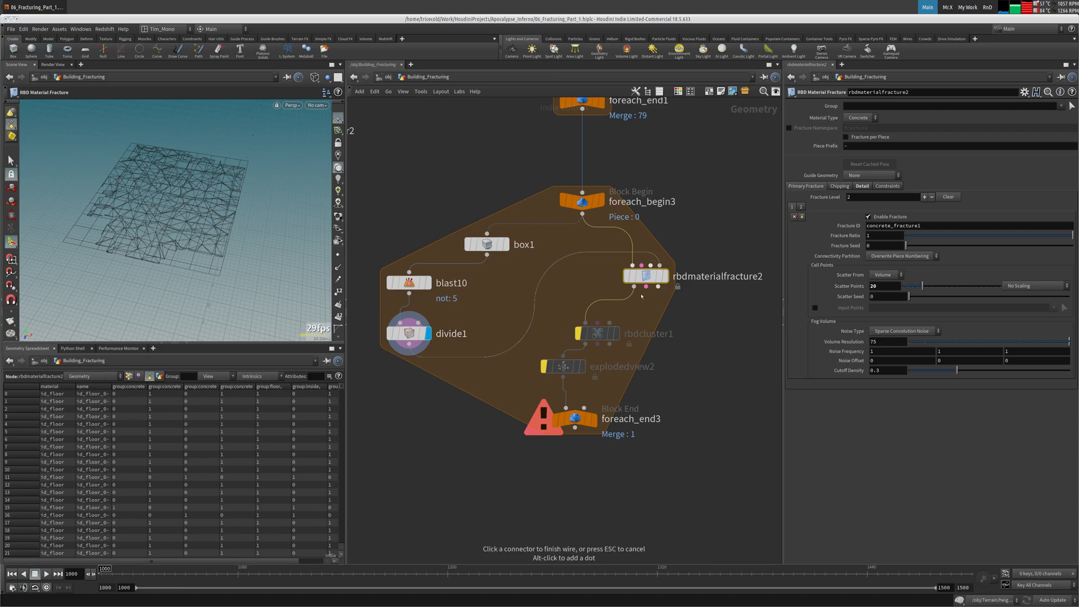
click(650, 265)
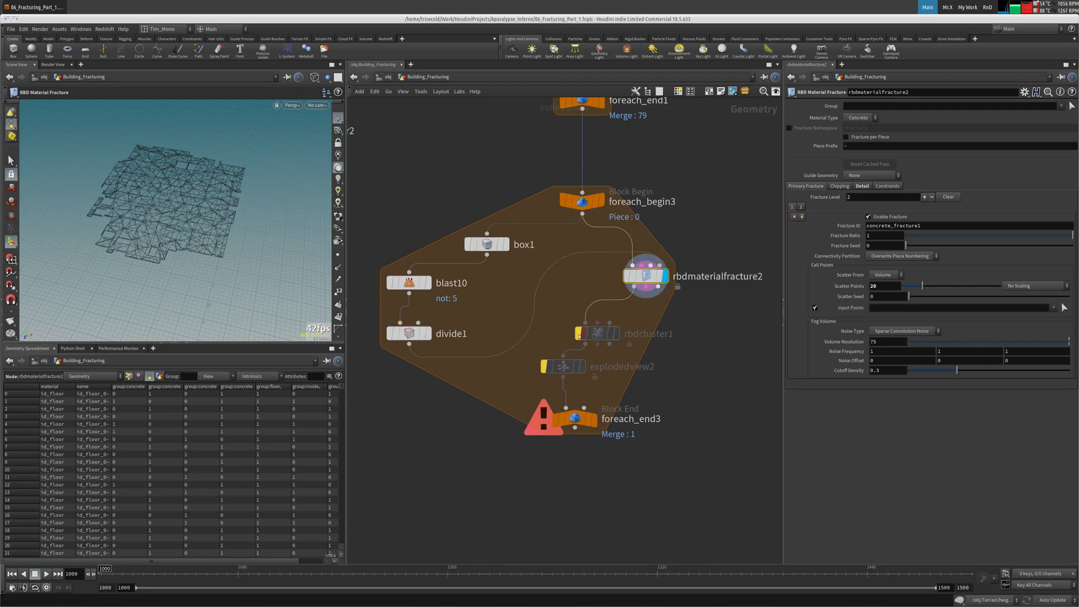
Step: Re-enable and display explodedview2 to inspect the shapes of the fractured floor pieces
click(567, 368)
click(585, 341)
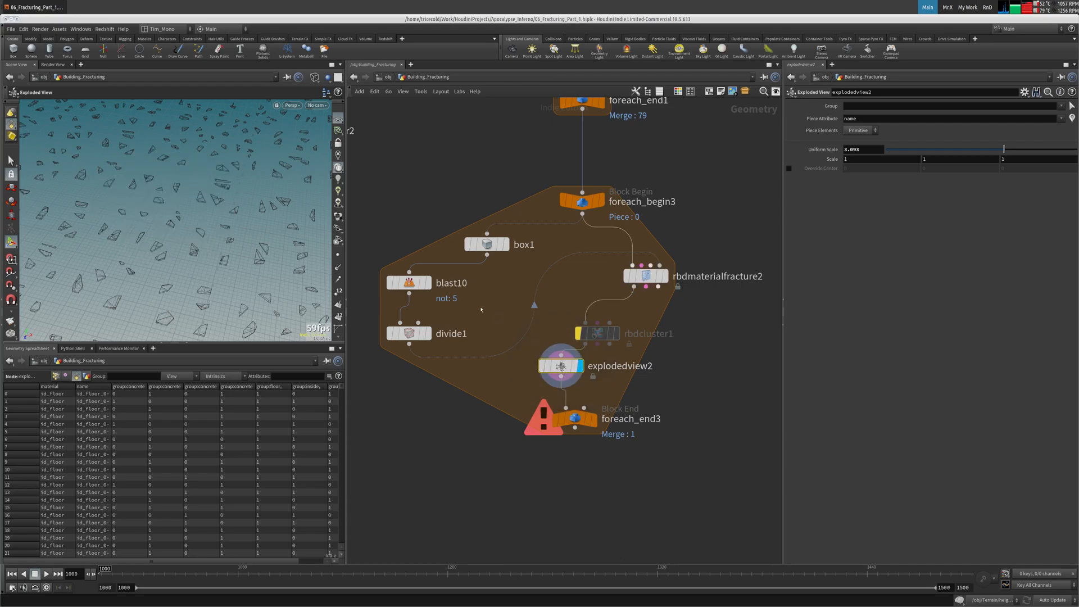
alt+middle_drag(171, 216, 149, 225)
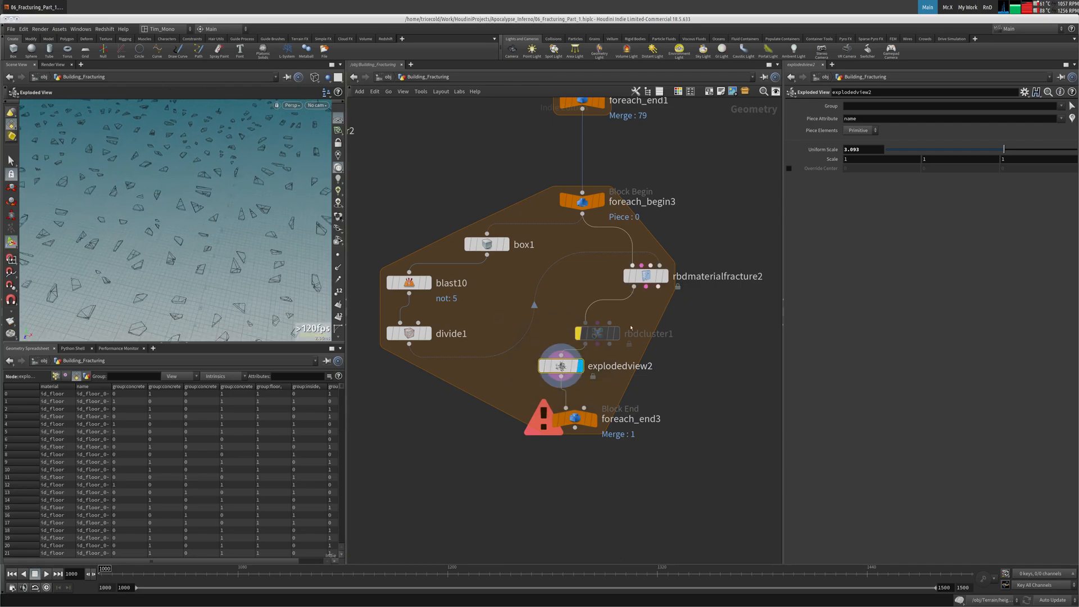
Step: Set rbdmaterialfracture2's Scatter Points to 2
click(646, 275)
double_click(889, 286)
text(2)
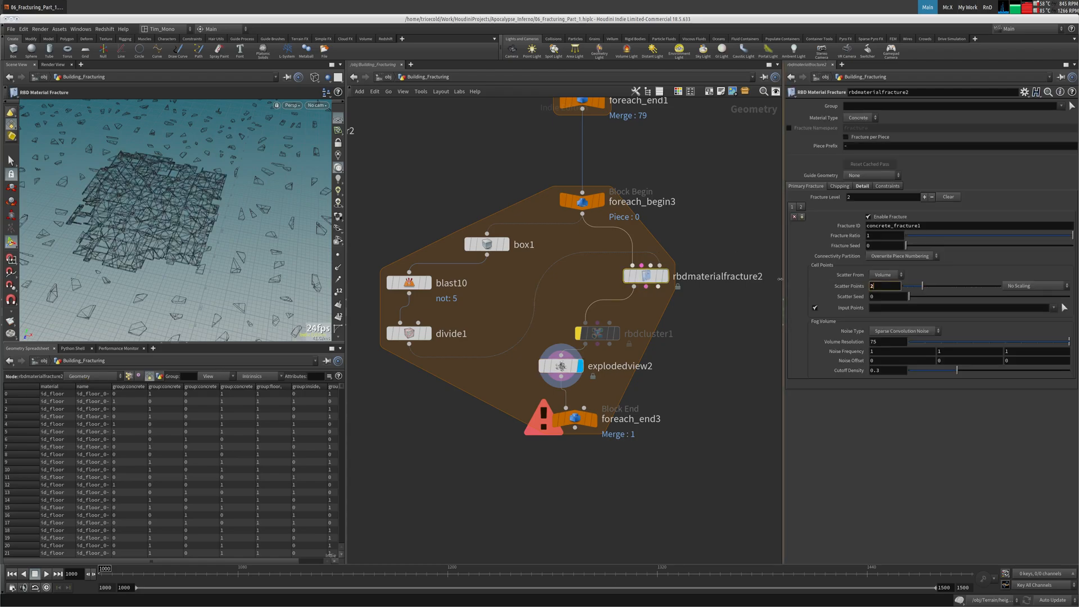
middle_drag(702, 196, 698, 198)
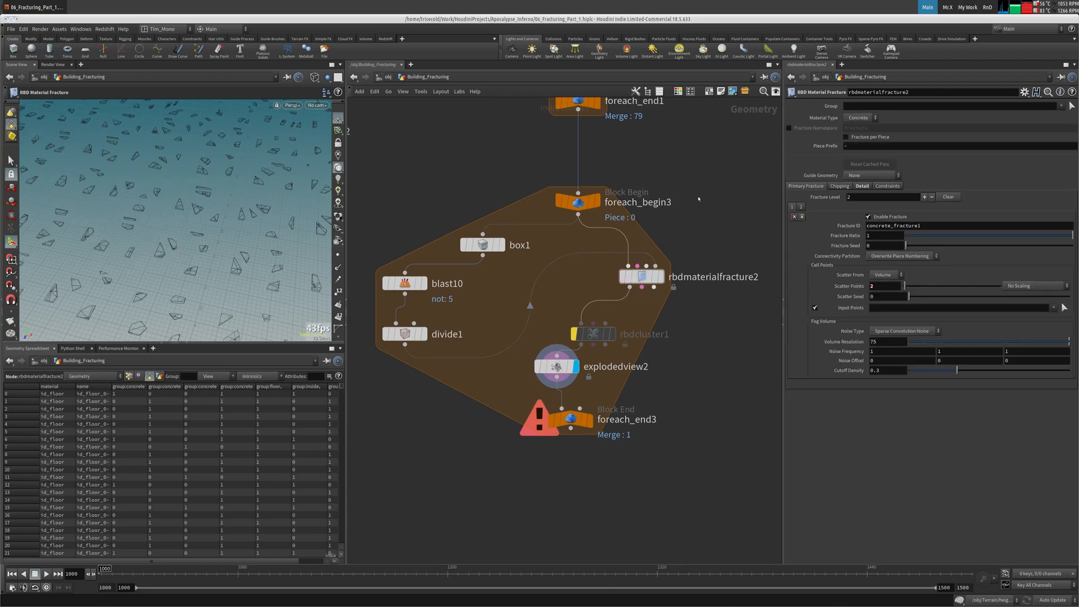
Step: Set rbdmaterialfracture2's Scatter Points to 1 and check the exploded pieces from above
double_click(870, 288)
text(1)
key(Return)
alt+right_drag(226, 232, 45, 284)
alt+drag(45, 284, 91, 313)
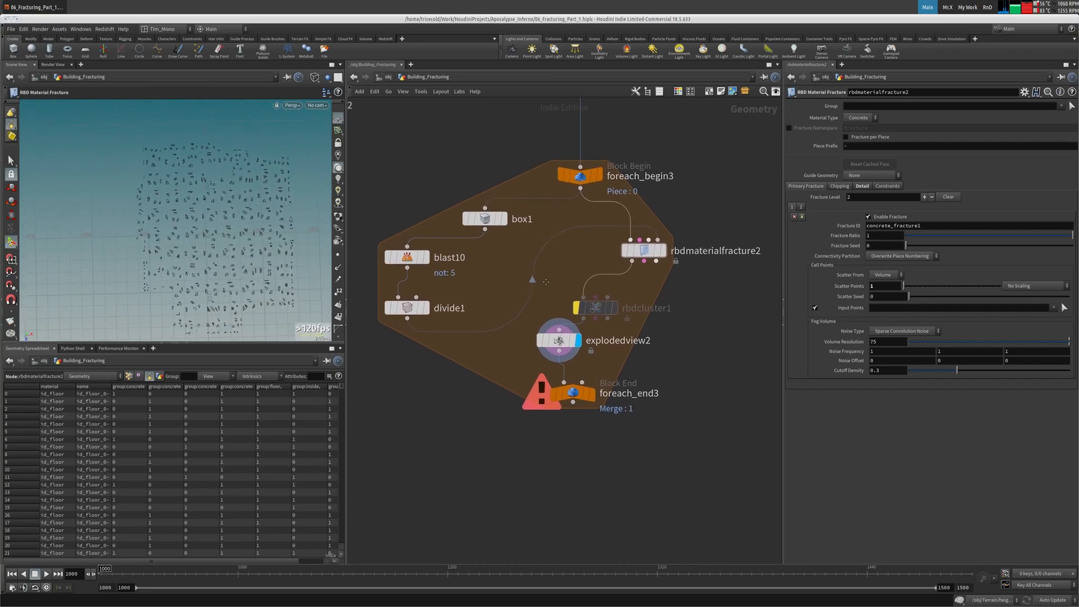
Step: Add a Voronoi Fracture node taking foreach_begin3 as geometry and divide1 as cell points, and display it
key(Tab)
text(vor)
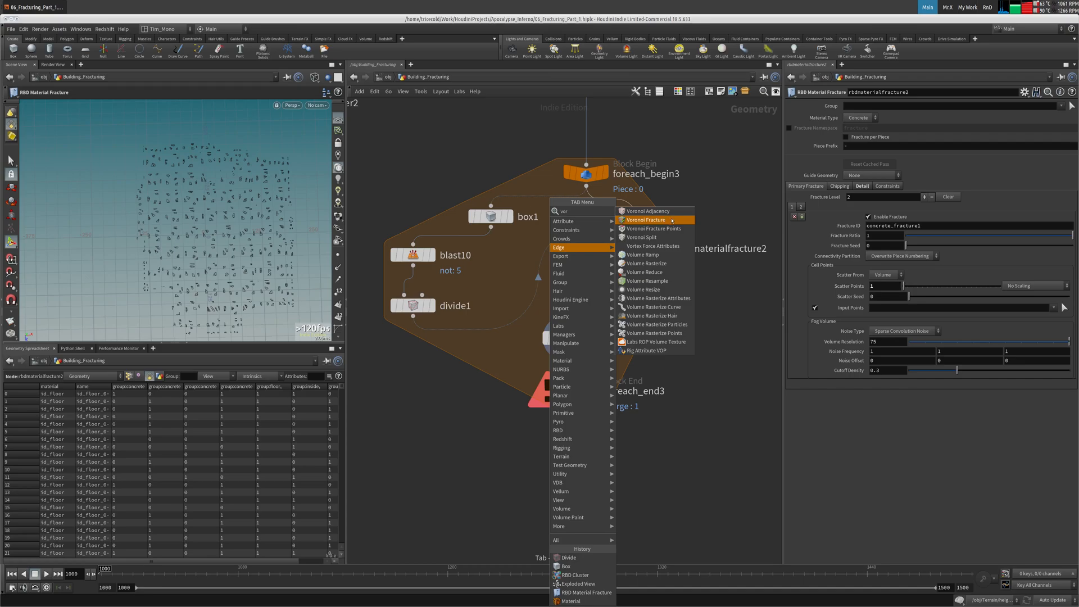
click(667, 220)
click(491, 356)
click(482, 342)
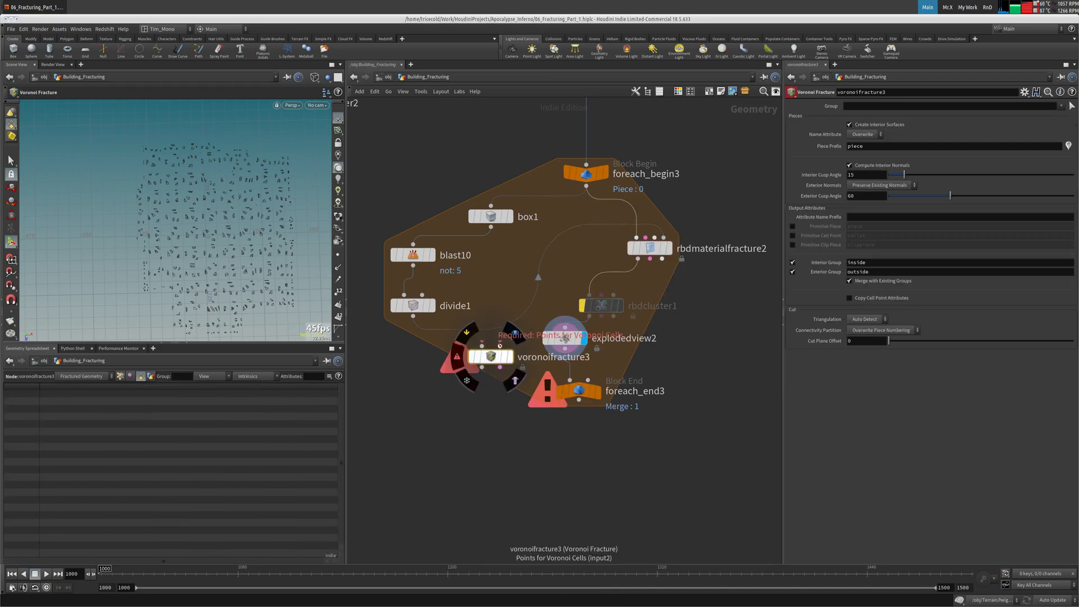
click(415, 318)
click(481, 344)
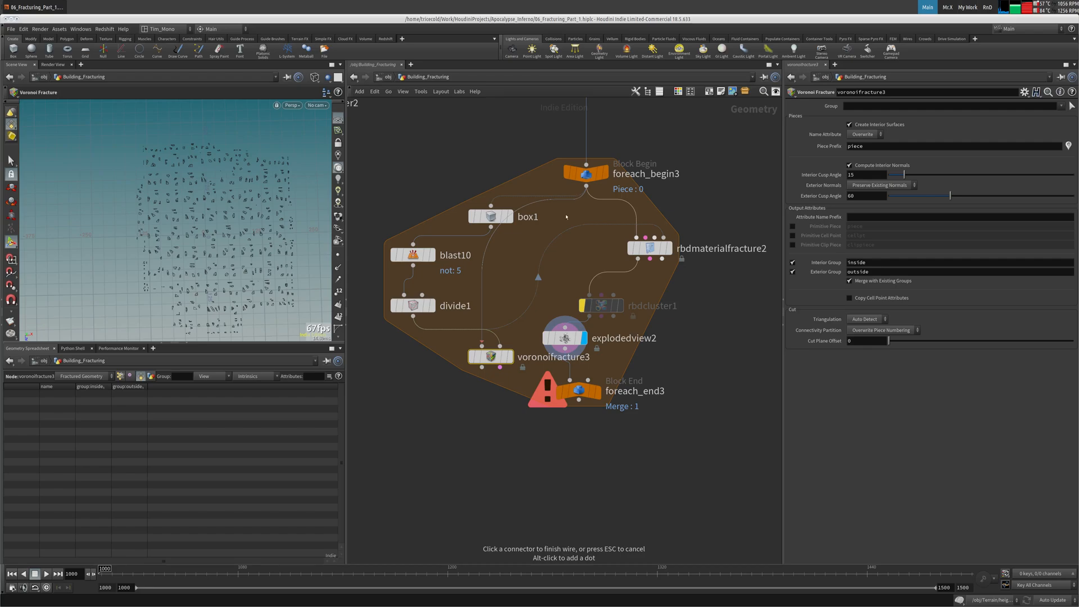
click(586, 186)
click(510, 357)
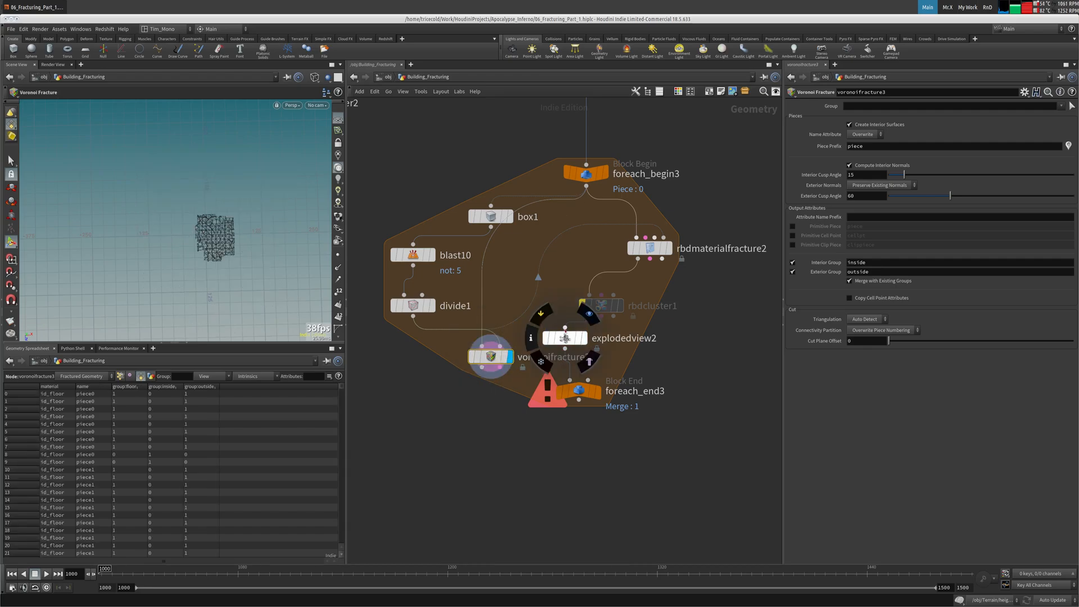
Step: Feed voronoifracture3 into explodedview2, display the exploded pieces and tidy the layout of the branch
click(585, 338)
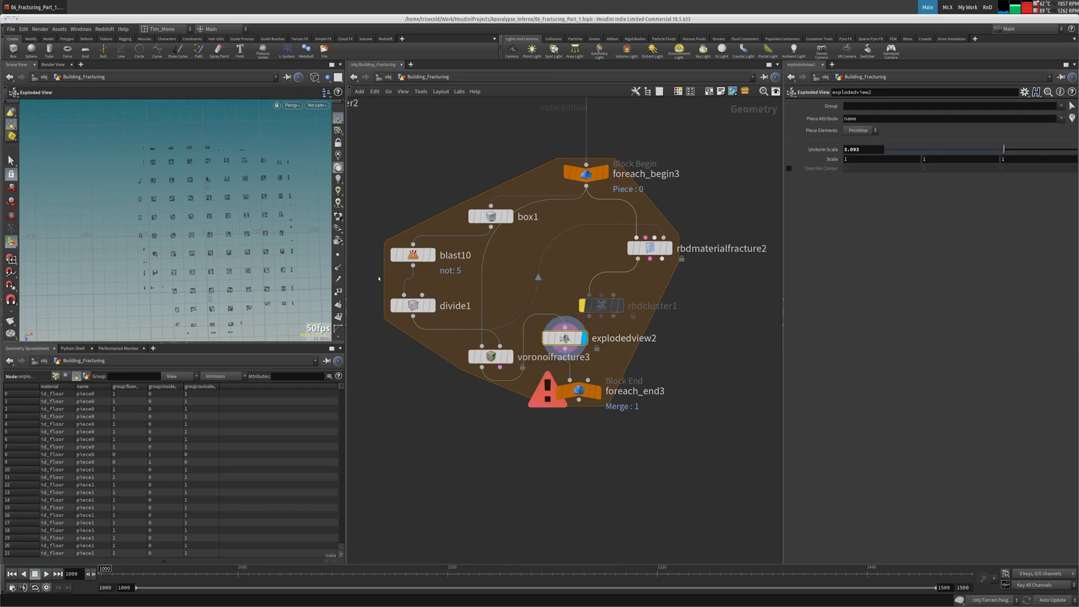
alt+right_drag(241, 239, 214, 246)
alt+drag(214, 245, 197, 287)
key(l)
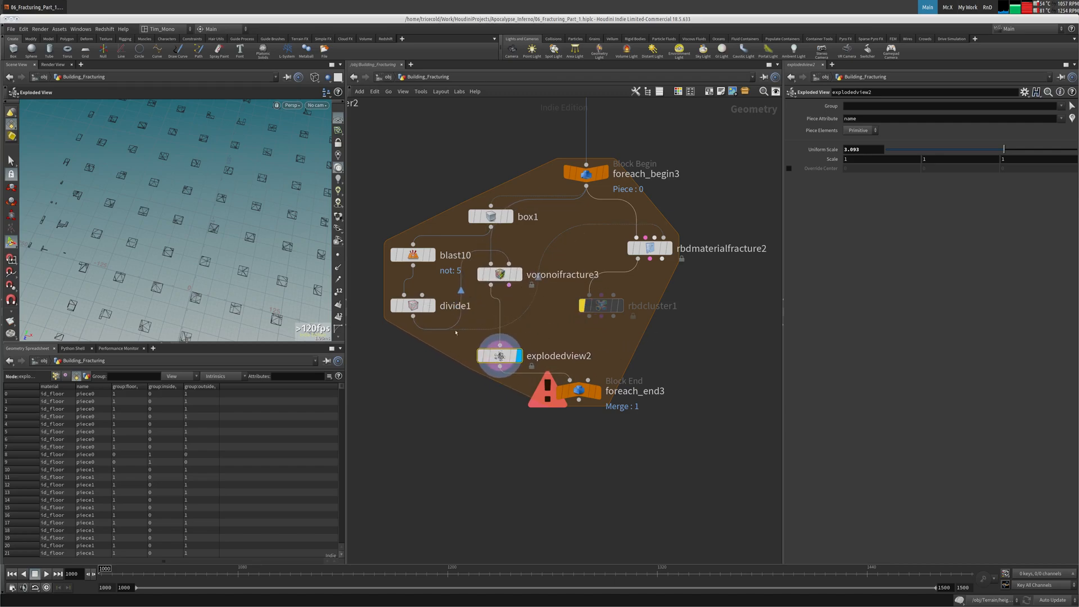
Step: Set divide1's bricker Size to 10 on all three axes and inspect the resulting exploded pieces
click(413, 306)
click(886, 204)
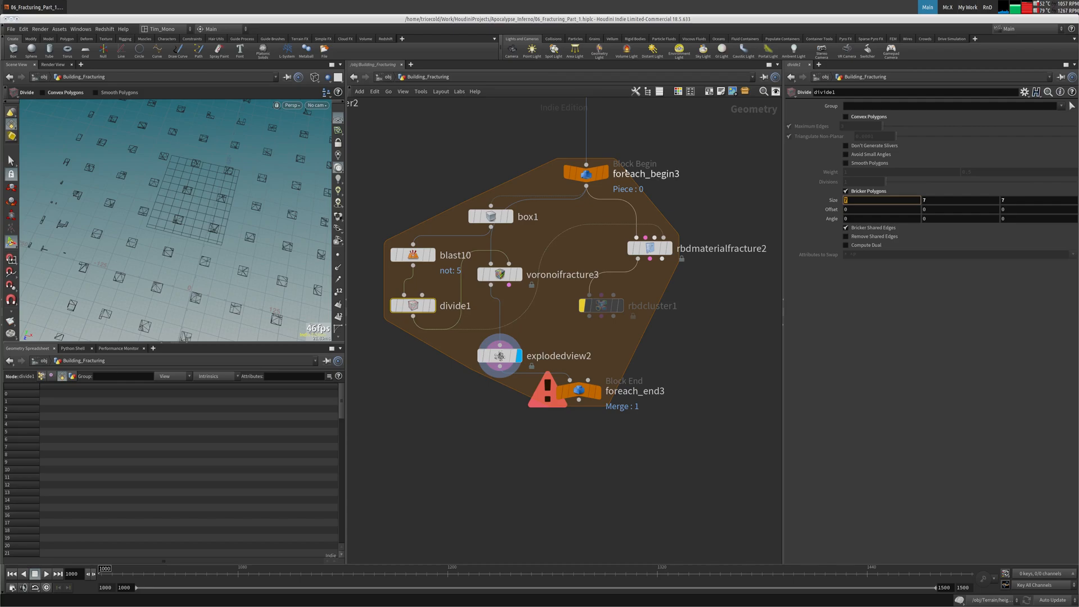
text(10)
key(Tab)
text(10)
key(Tab)
text(10)
key(Tab)
alt+right_drag(222, 206, 134, 194)
alt+drag(133, 195, 209, 190)
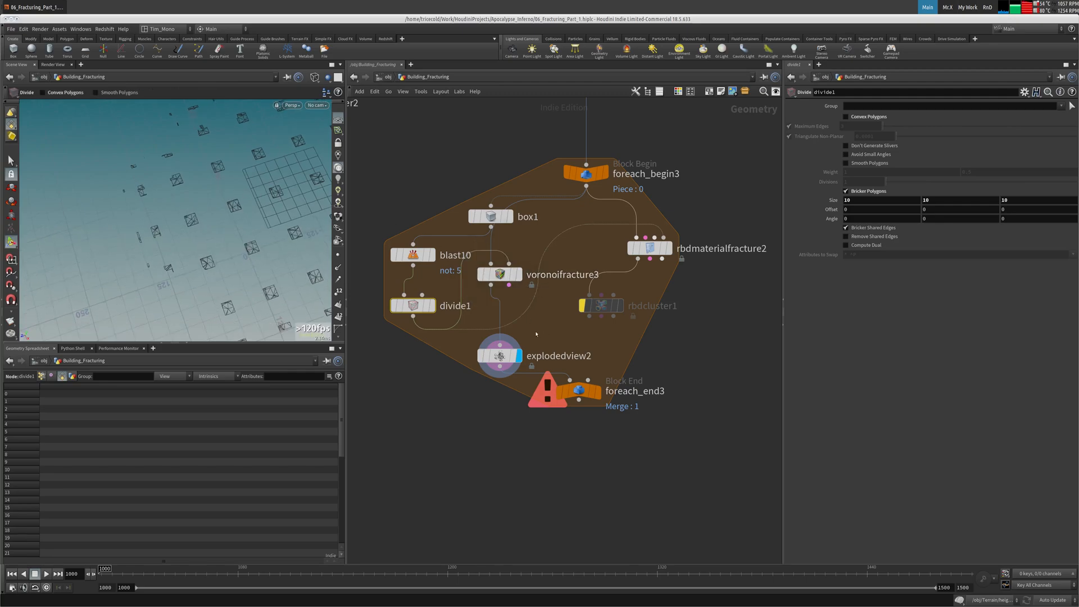
Step: Bypass explodedview2 and display foreach_end3 to run the Voronoi fracture over every floor piece and inspect the whole building
middle_drag(536, 334, 477, 285)
mouse_move(452, 309)
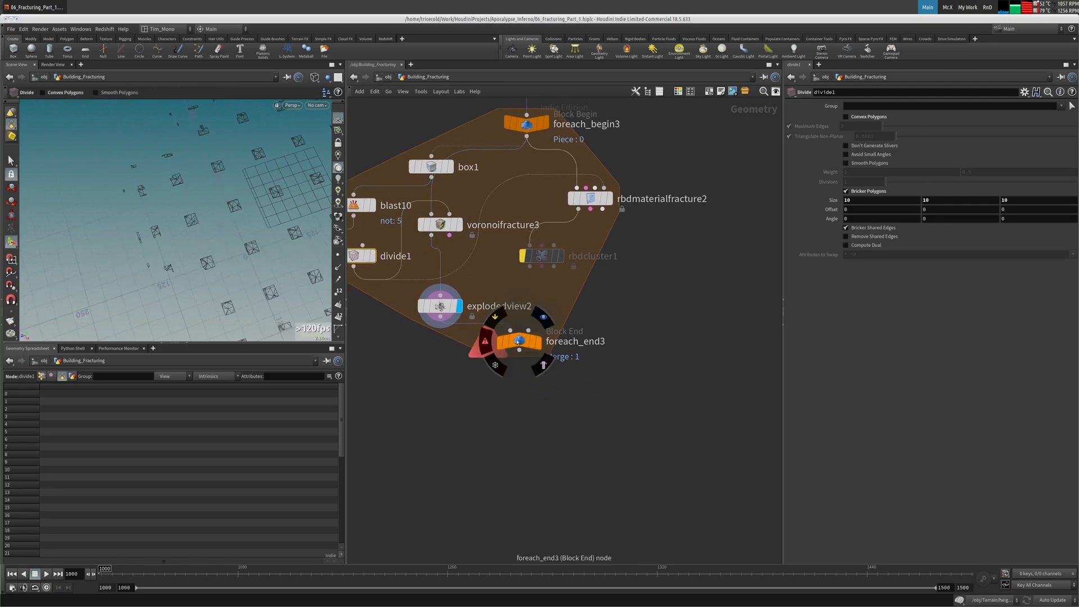
click(453, 307)
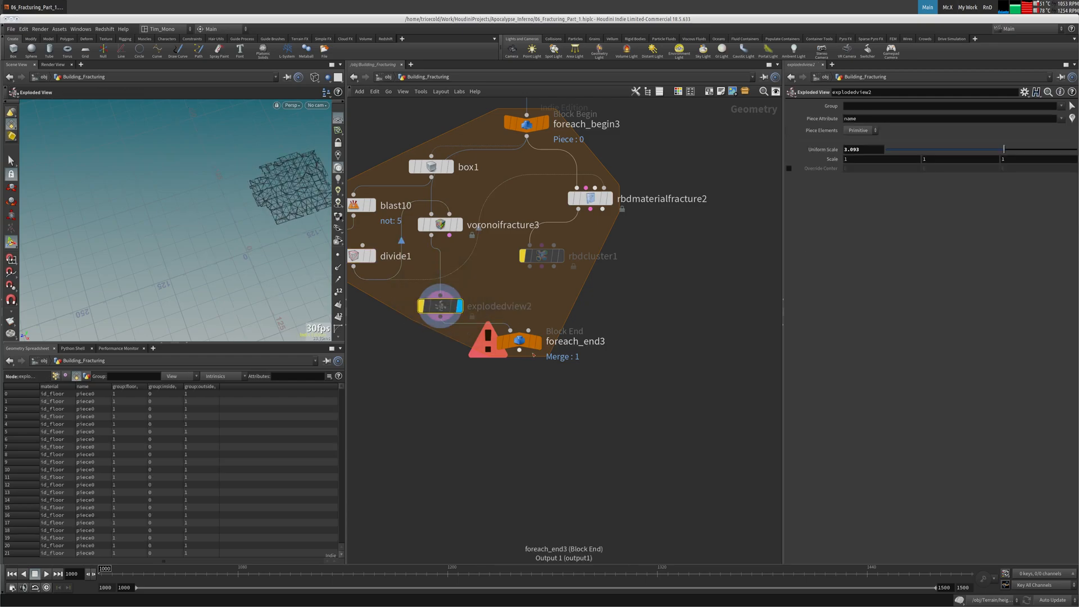
mouse_move(517, 345)
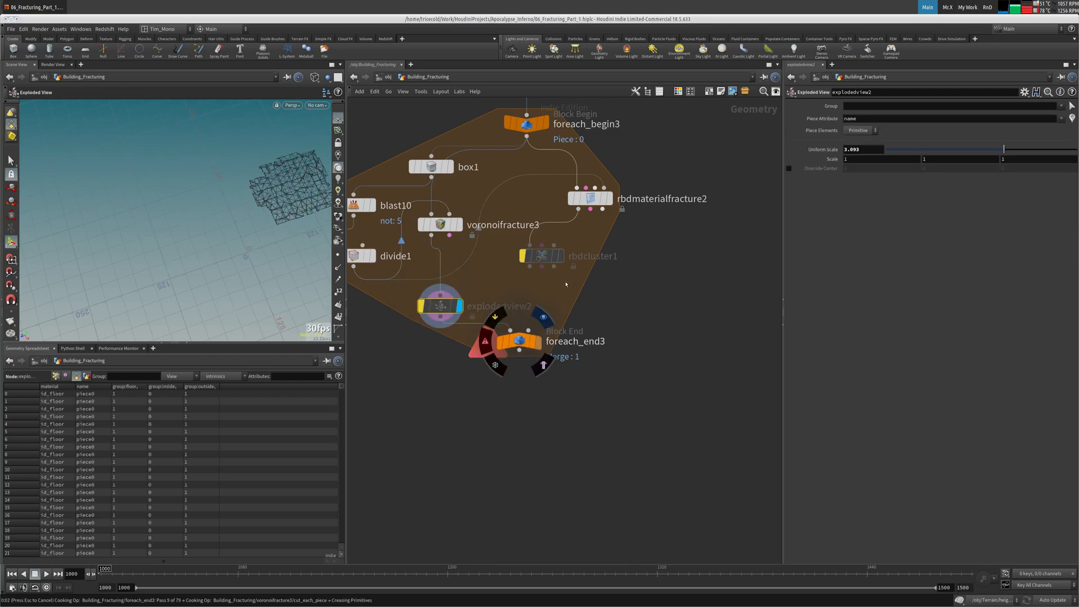
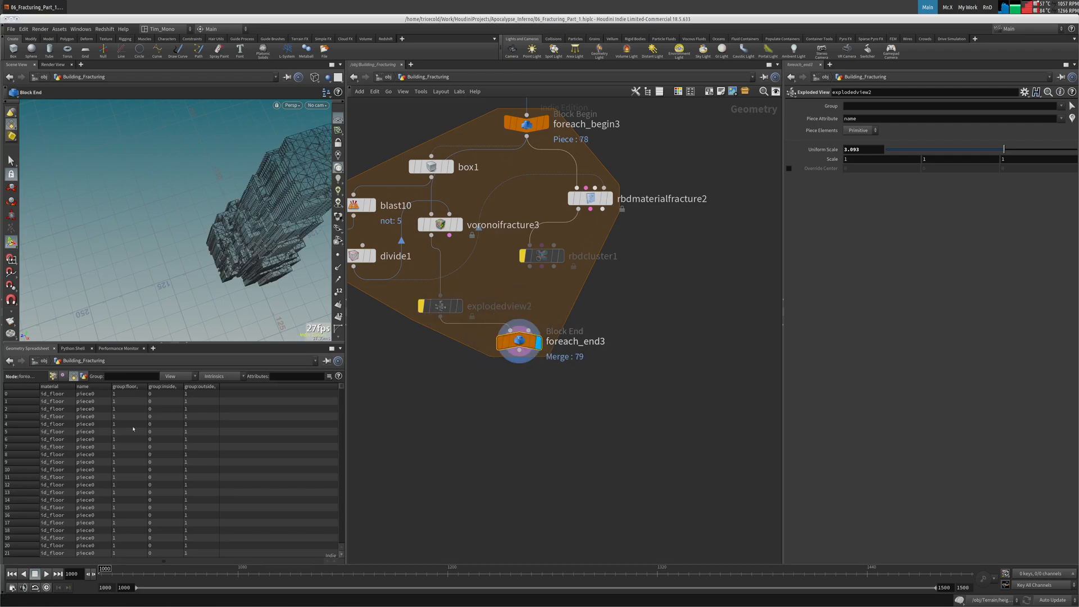
drag(250, 213, 107, 230)
key(Return)
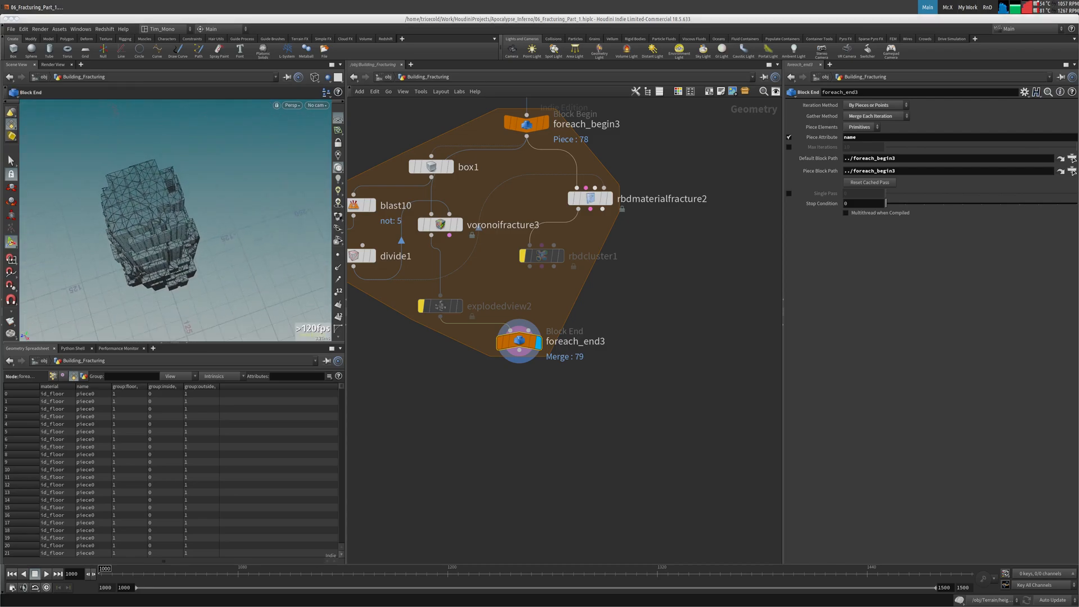
scroll(569, 366, down, 5)
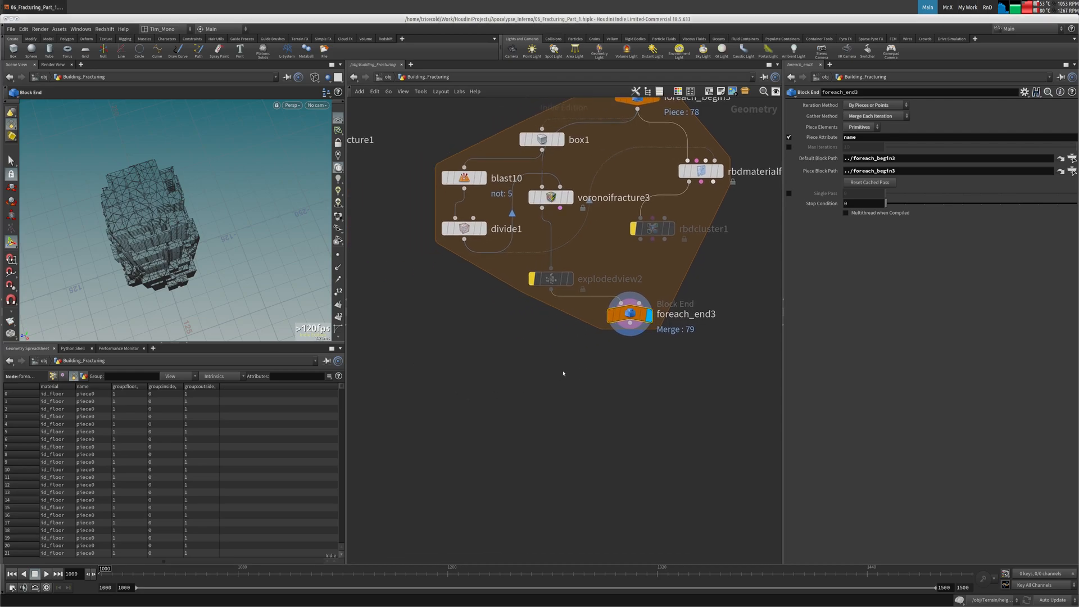
Step: Copy connectivity2 and rename_Antenna1 from the columns branch and connect the copies below foreach_end3
middle_drag(534, 184, 583, 313)
drag(523, 254, 438, 323)
key(ctrl+c)
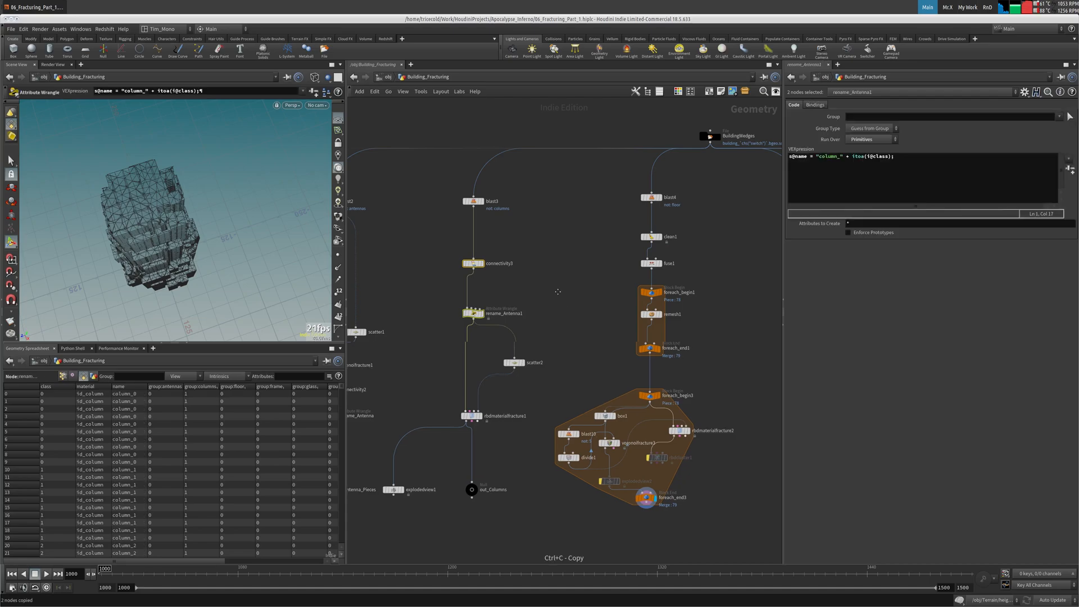
key(ctrl+v)
drag(595, 334, 598, 345)
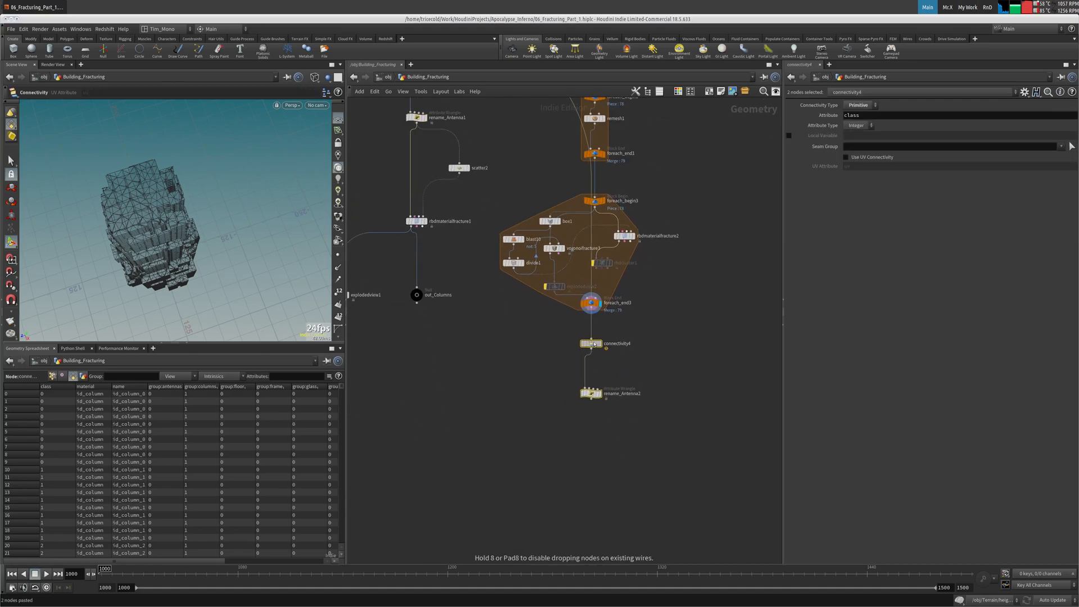
Step: Display connectivity4 and sort its primitives by the class attribute to check the floor numbering
click(599, 344)
click(601, 343)
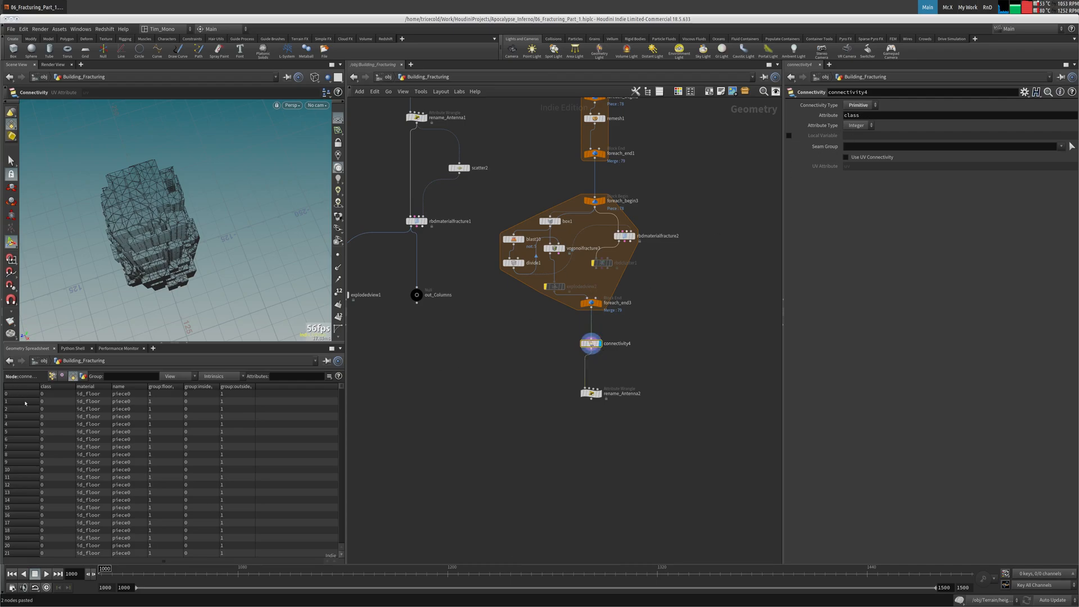
click(65, 387)
click(64, 387)
Step: Display rename_Antenna2 and change the name prefix in its VEXpression to "floor_"
click(591, 393)
click(599, 394)
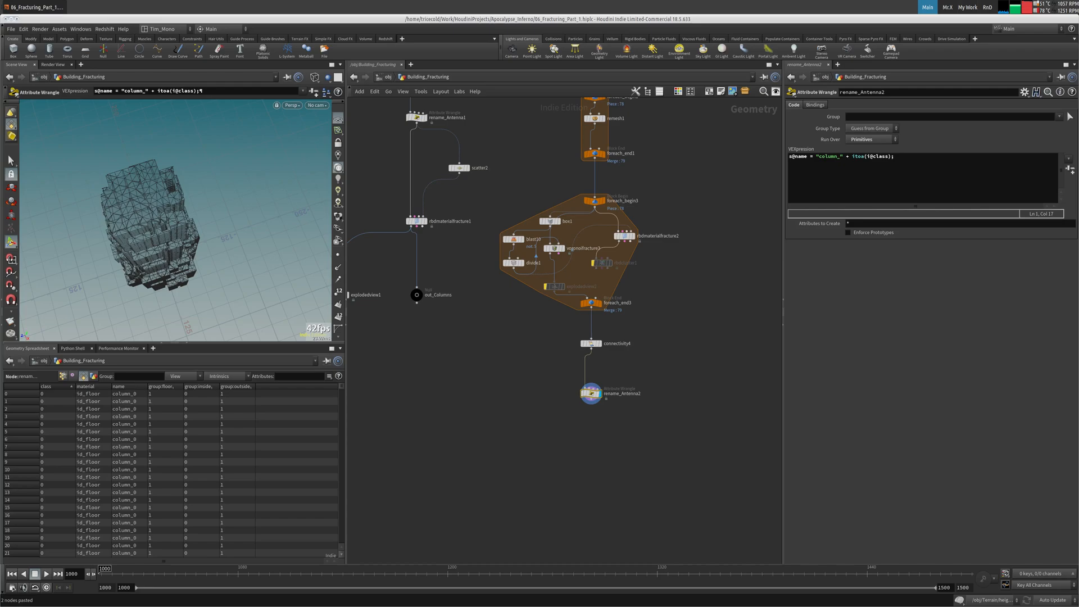
double_click(835, 157)
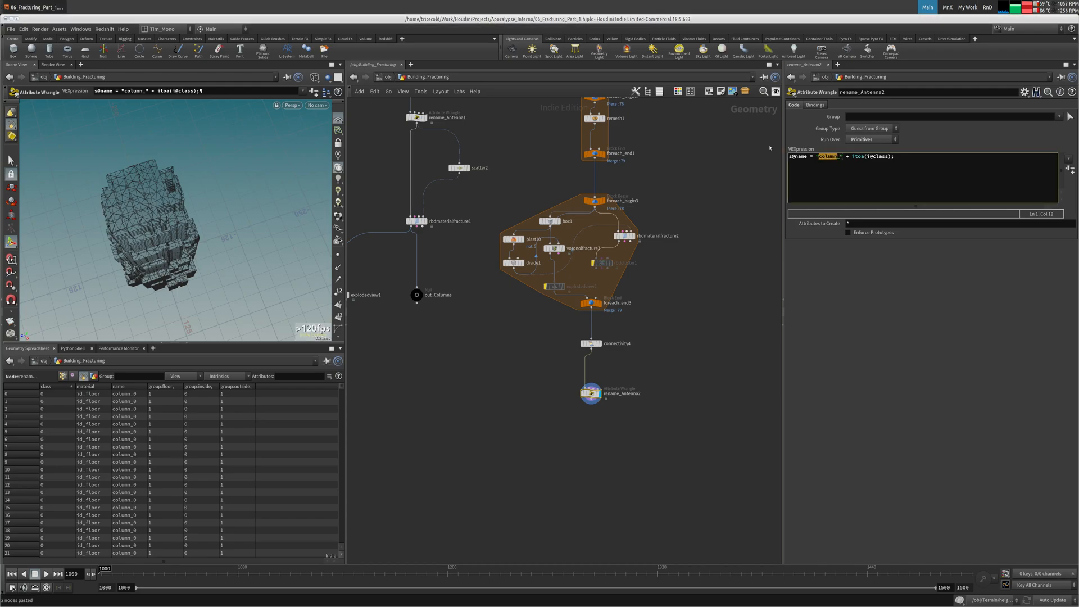
text(floor)
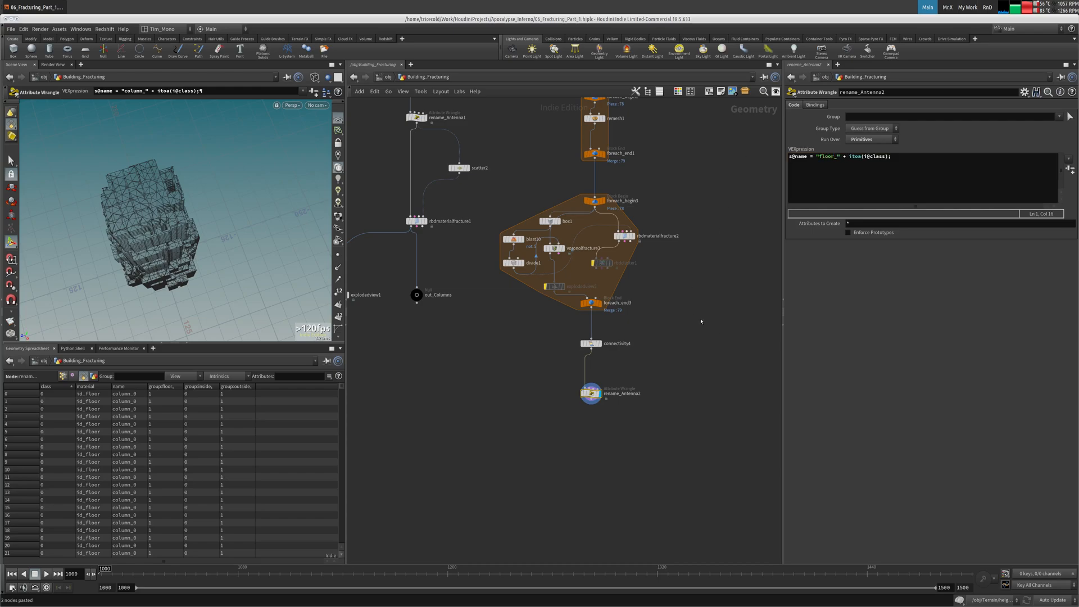
Step: With updates set to Manual, delete rbdmaterialfracture2, rbdcluster1 and explodedview2 and tidy the remaining nodes of the floor loop
drag(666, 227, 615, 258)
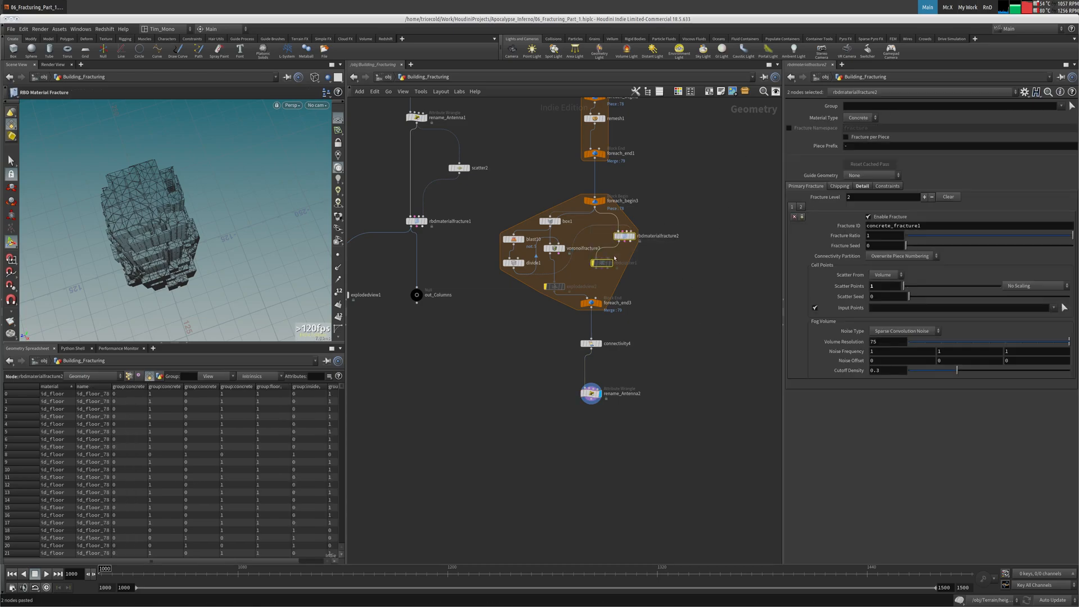
key(Delete)
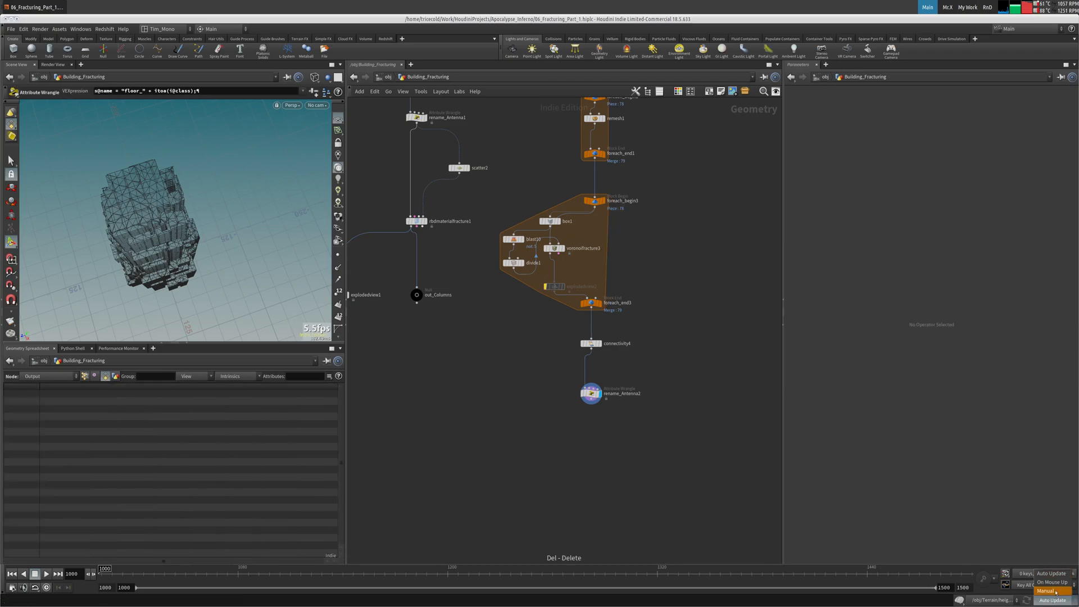
click(556, 286)
key(Delete)
drag(548, 246, 603, 265)
drag(513, 238, 613, 229)
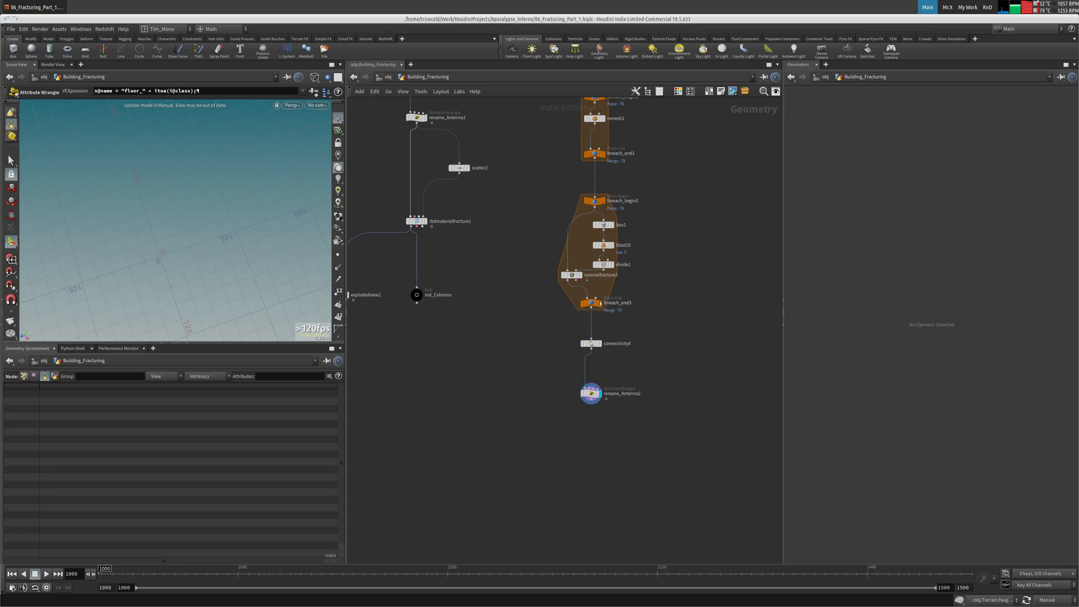
Step: Copy the out_Columns null and connect the copy below rename_Antenna2
middle_drag(686, 294, 621, 402)
scroll(621, 318, down, 3)
middle_drag(620, 313, 628, 241)
middle_drag(489, 310, 505, 301)
drag(495, 312, 486, 302)
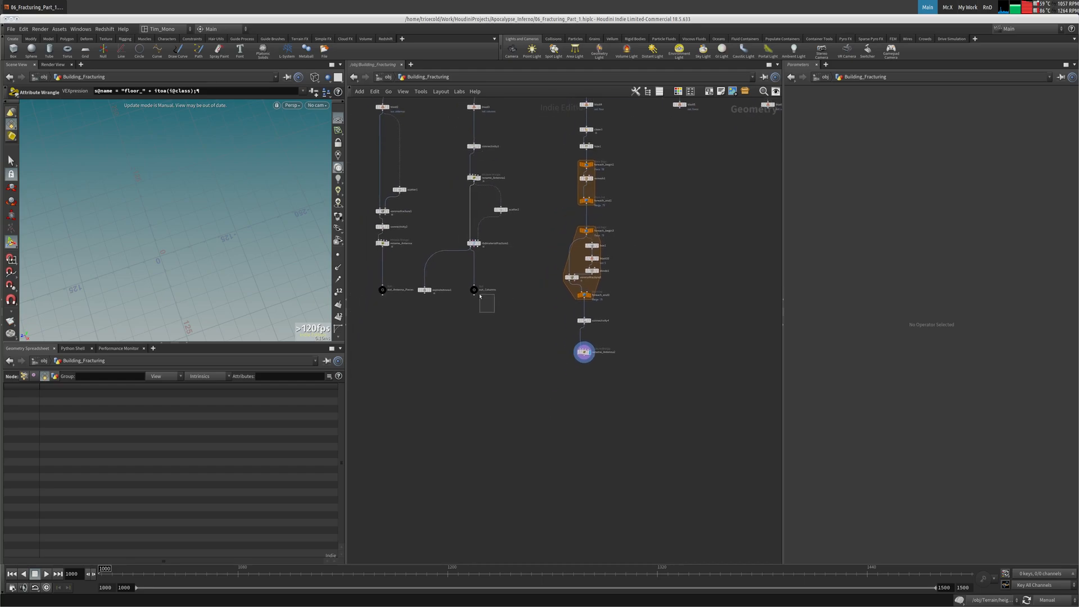
key(ctrl+v)
click(584, 383)
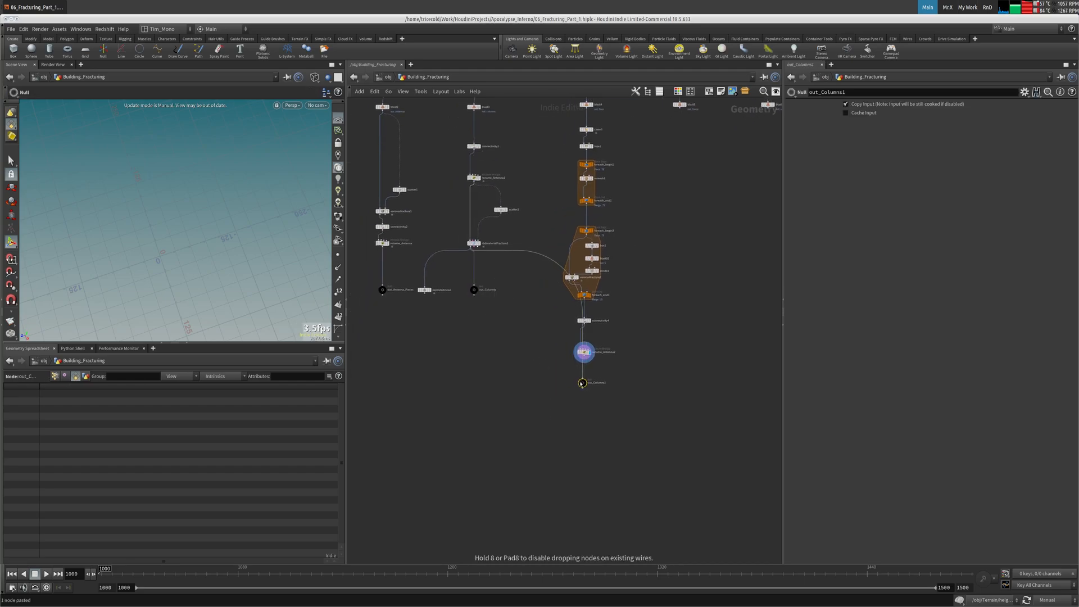
click(584, 358)
click(584, 378)
drag(584, 383, 584, 378)
Step: Rename the copied null out_Floor
double_click(596, 379)
text(Floor)
key(Return)
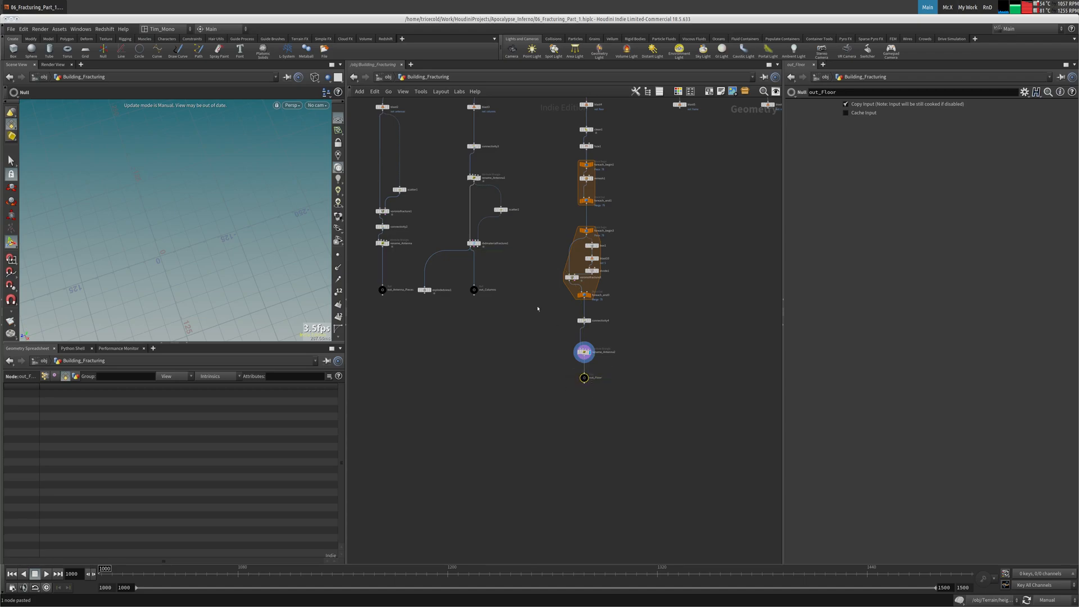
Step: Display blast5 and switch back to Auto Update to inspect the building's frame geometry
middle_drag(649, 239, 556, 379)
scroll(581, 275, up, 3)
click(600, 230)
click(597, 228)
click(1049, 600)
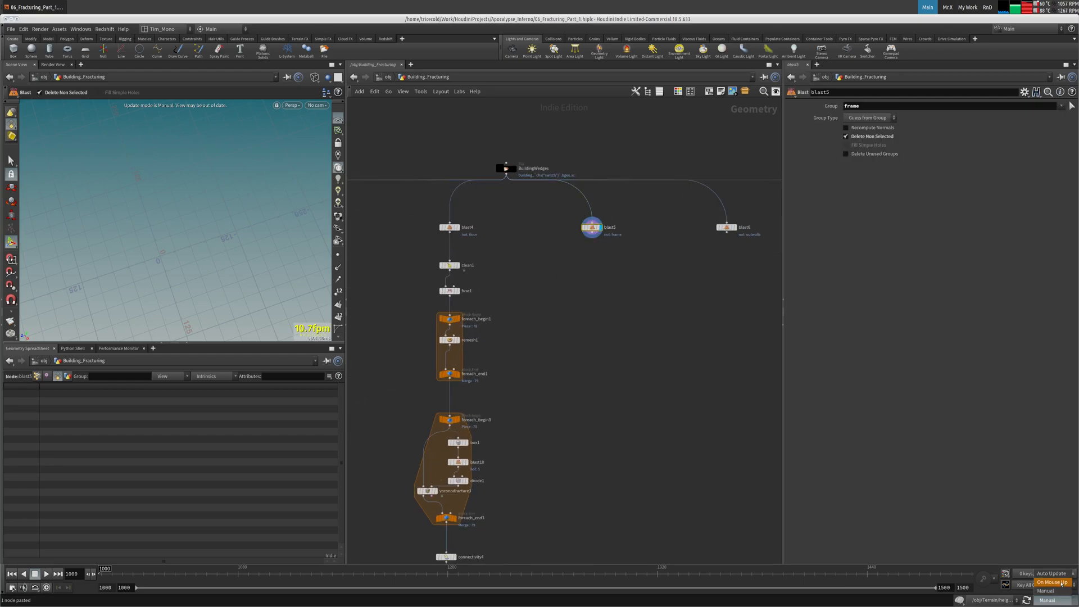
click(1050, 573)
alt+drag(145, 173, 147, 121)
alt+middle_drag(148, 121, 137, 207)
alt+right_drag(137, 207, 150, 247)
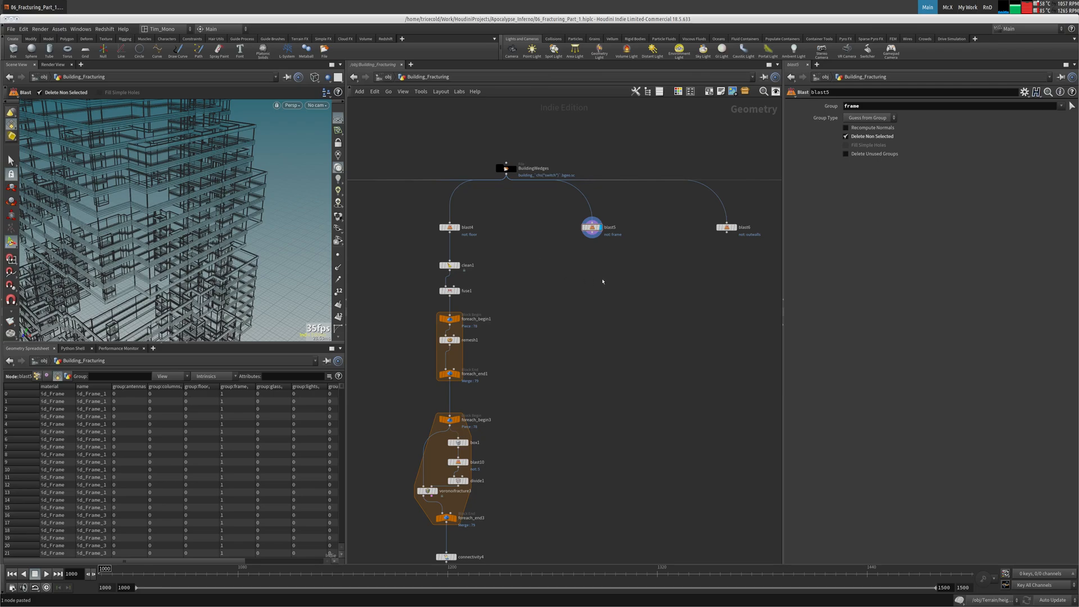
key(ctrl+v)
drag(593, 263, 540, 246)
key(Delete)
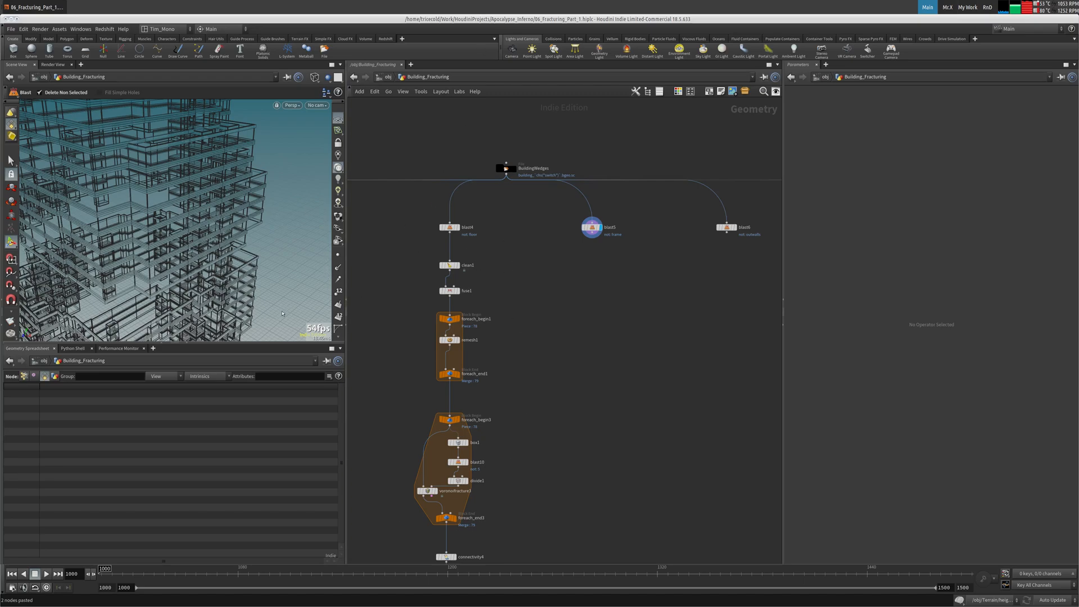
Step: Sort blast5's primitives by name in the geometry spreadsheet and widen the name column
middle_drag(638, 322, 572, 287)
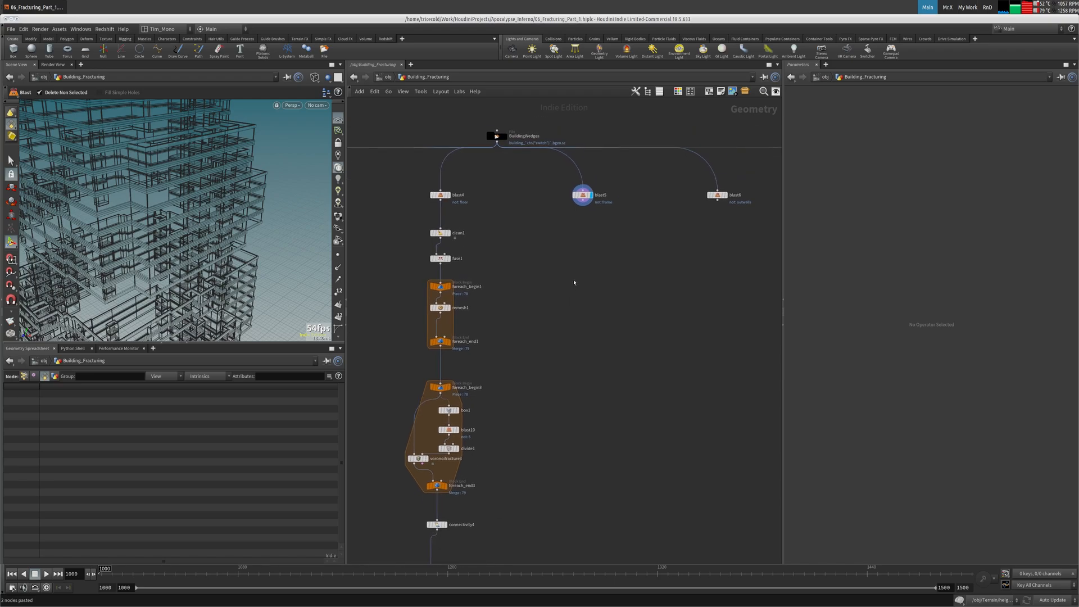
click(585, 197)
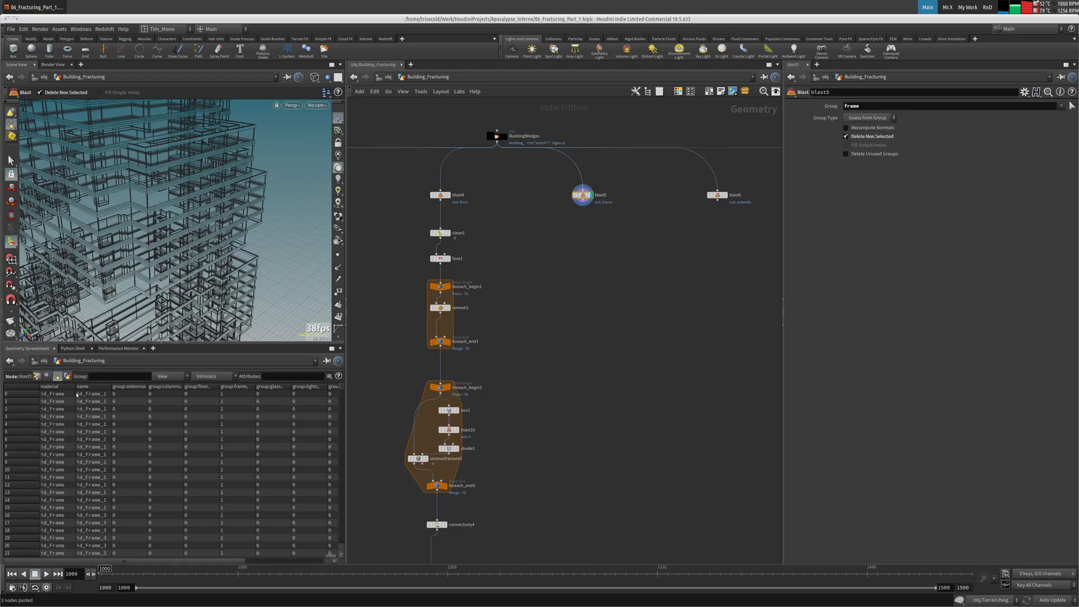
click(93, 386)
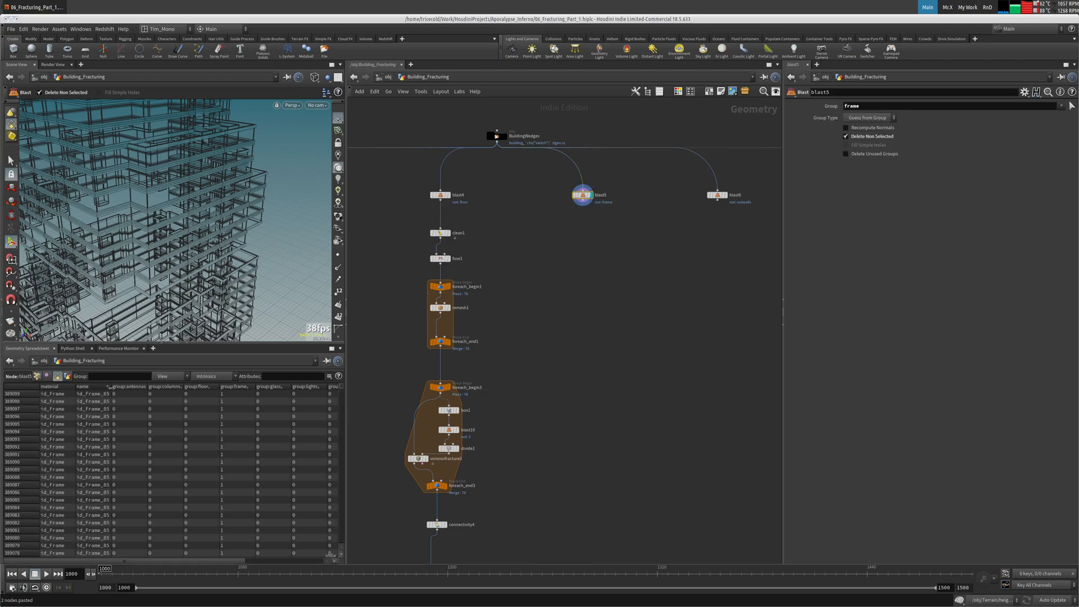
drag(109, 387, 128, 387)
Step: Add a For-Each Named Primitive loop below blast5
key(Tab)
mouse_move(562, 282)
text(fopr)
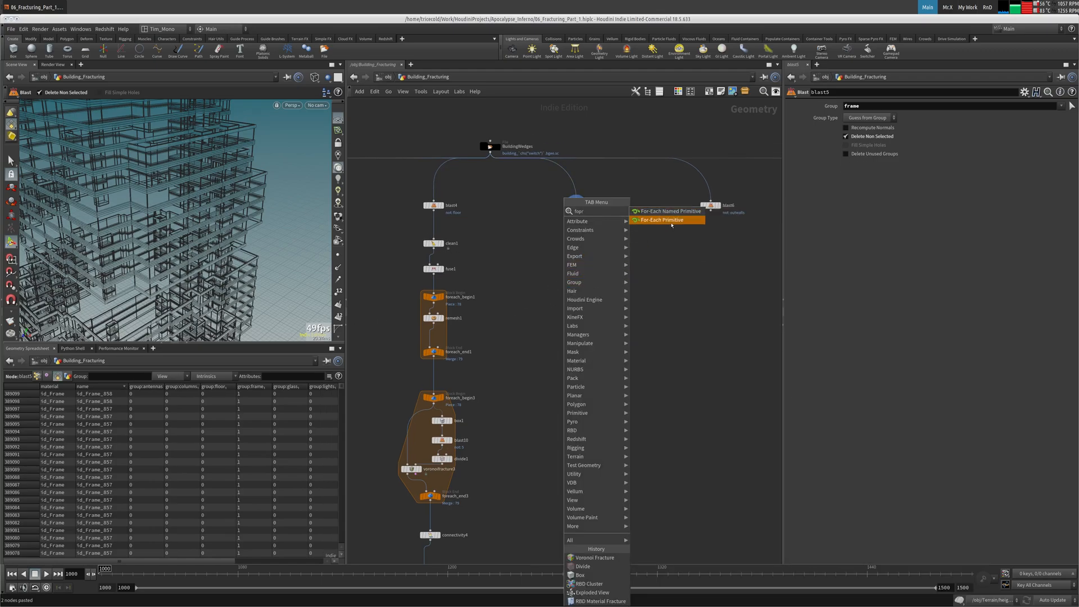
click(671, 222)
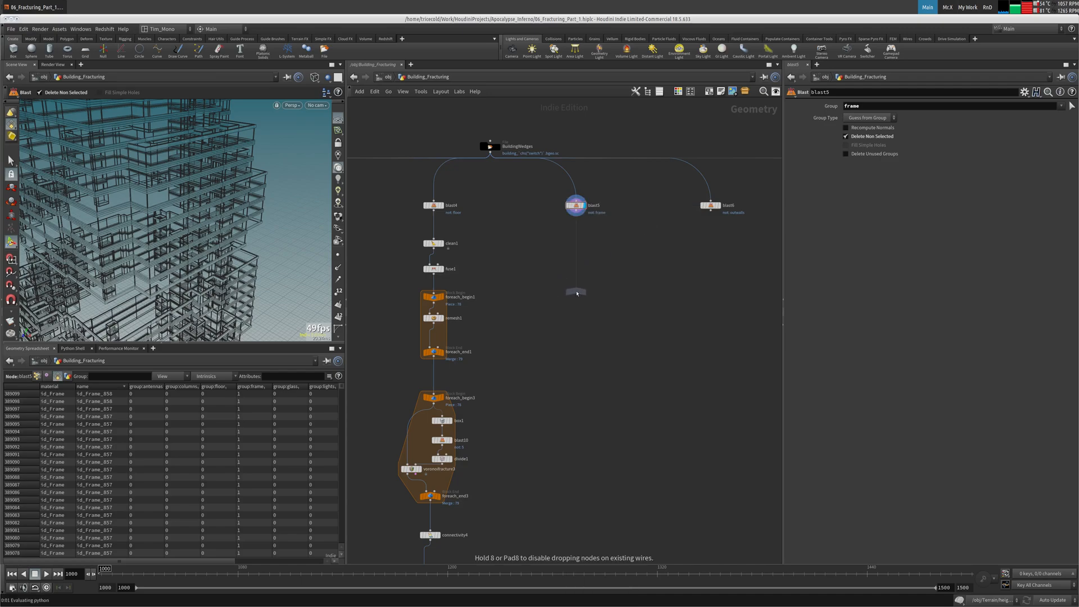
click(576, 297)
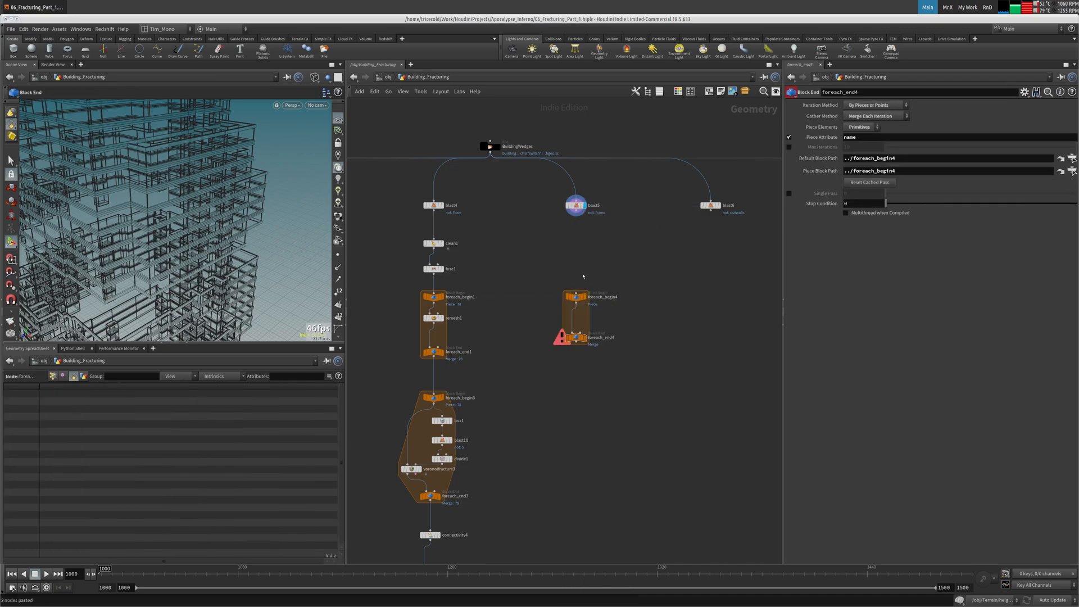
Step: Feed blast5 into foreach_begin4 and display the resulting frame piece in shaded mode for a close look
click(576, 291)
click(576, 211)
click(584, 297)
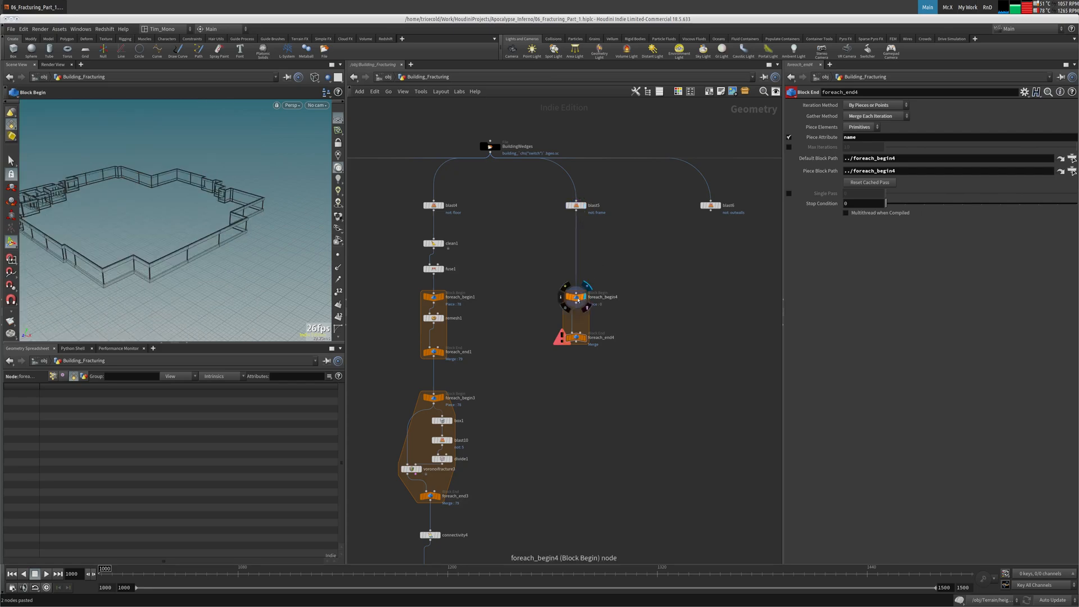
key(space+g)
key(w)
alt+middle_drag(191, 284, 172, 235)
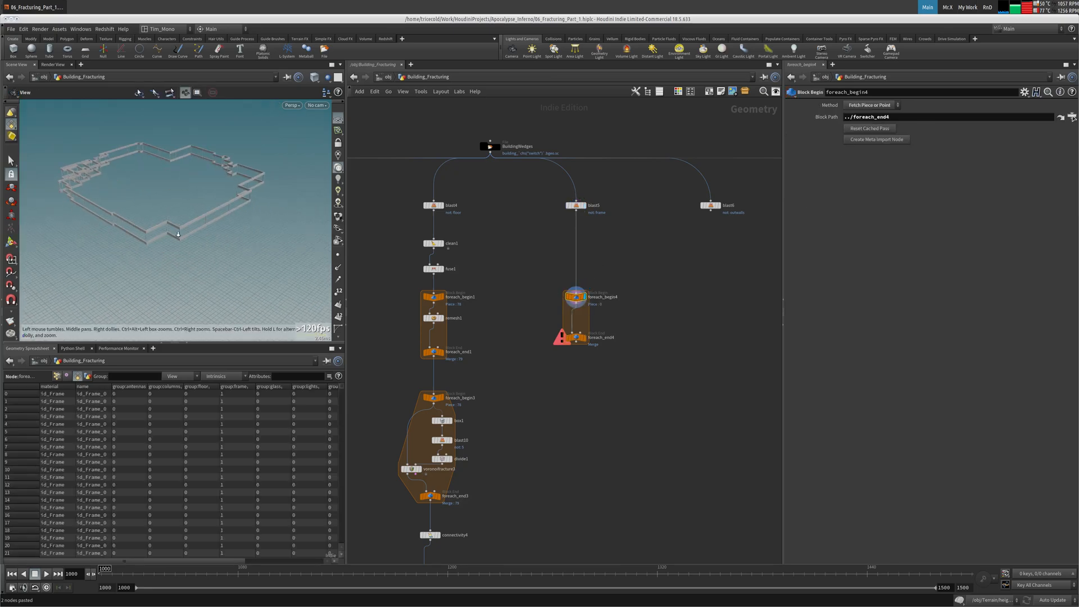
alt+right_drag(173, 235, 195, 244)
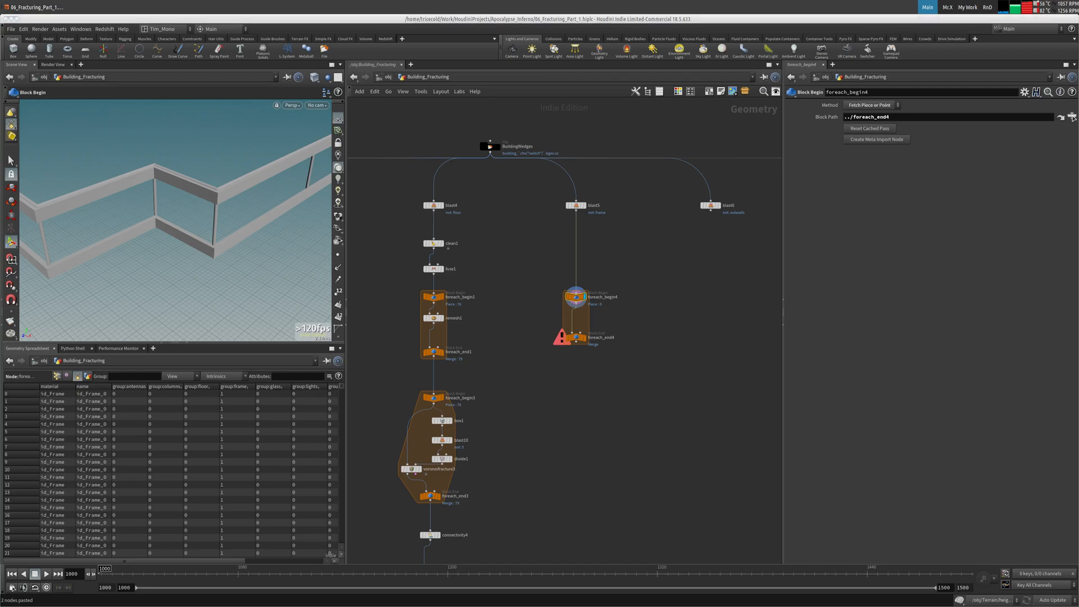
Step: Add a Remesh node beside the frame loop and move foreach_end4 down to make room for it
middle_drag(523, 392, 555, 344)
key(Tab)
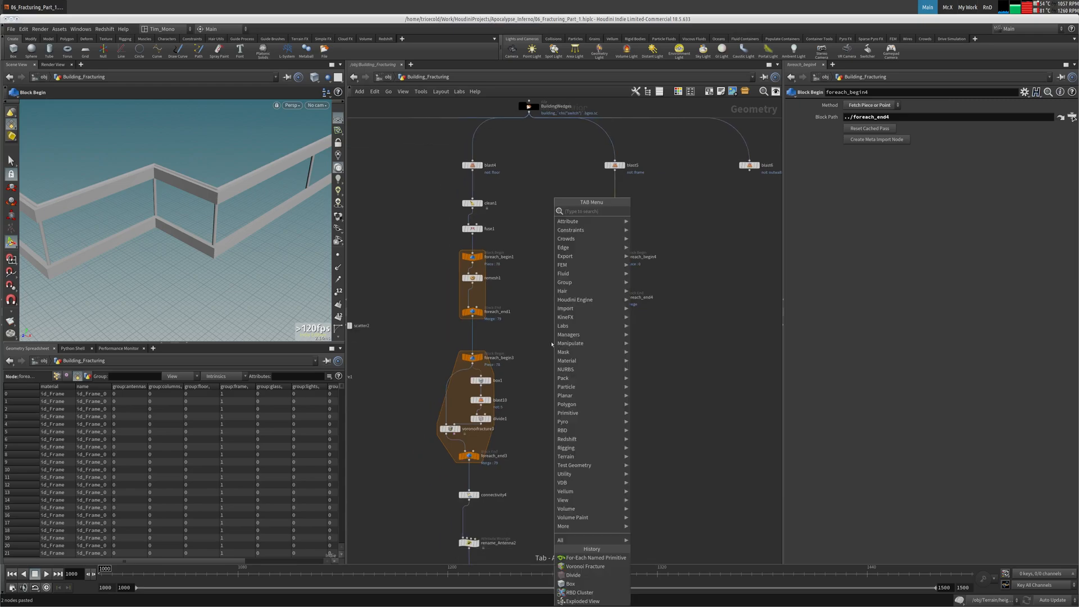
text(remesh)
key(Return)
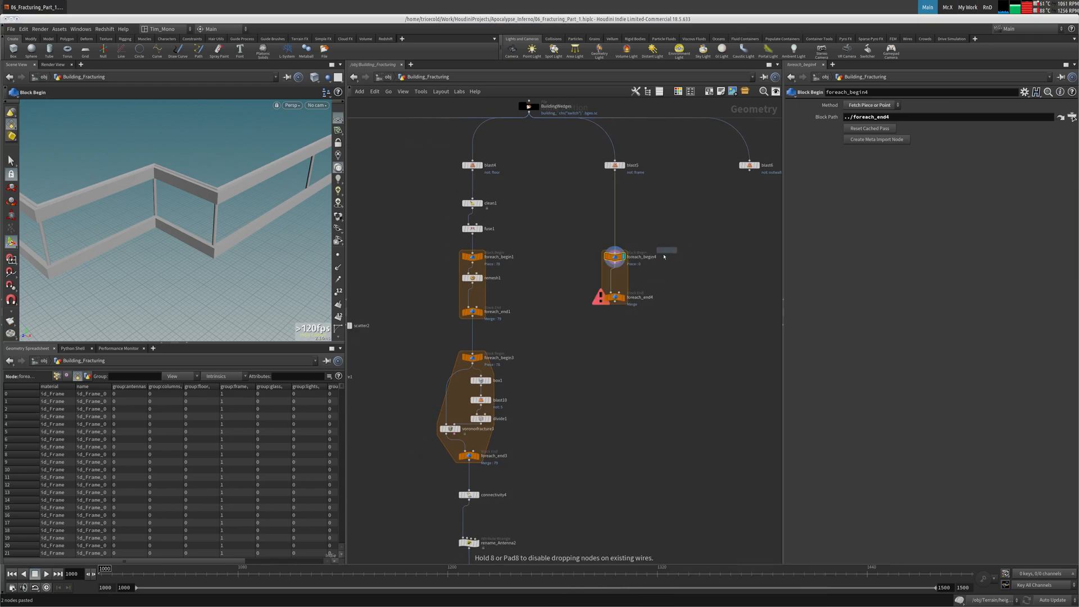
click(567, 283)
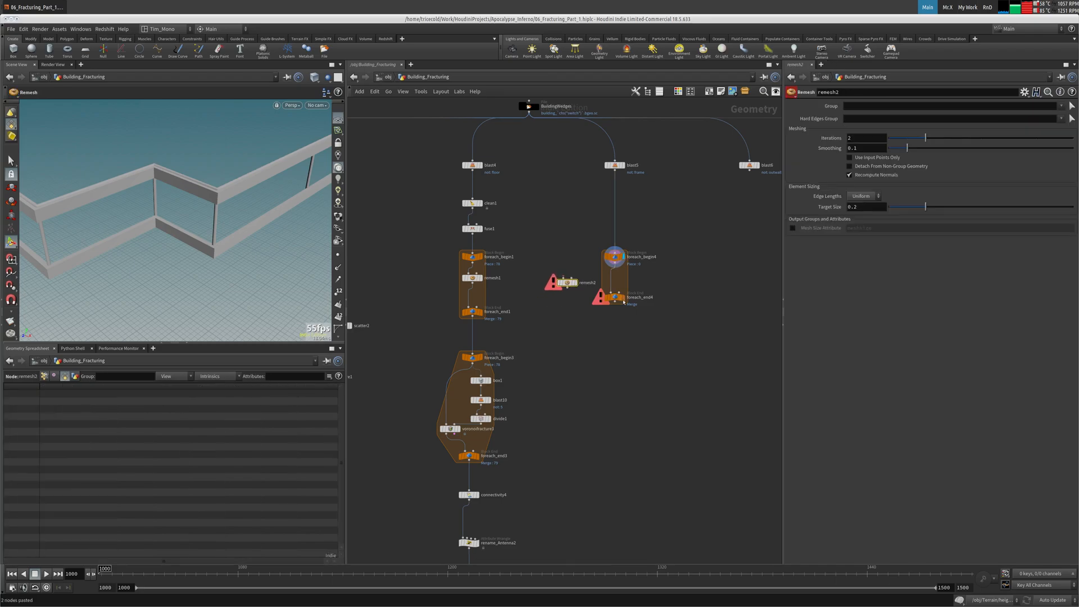
drag(615, 298, 618, 316)
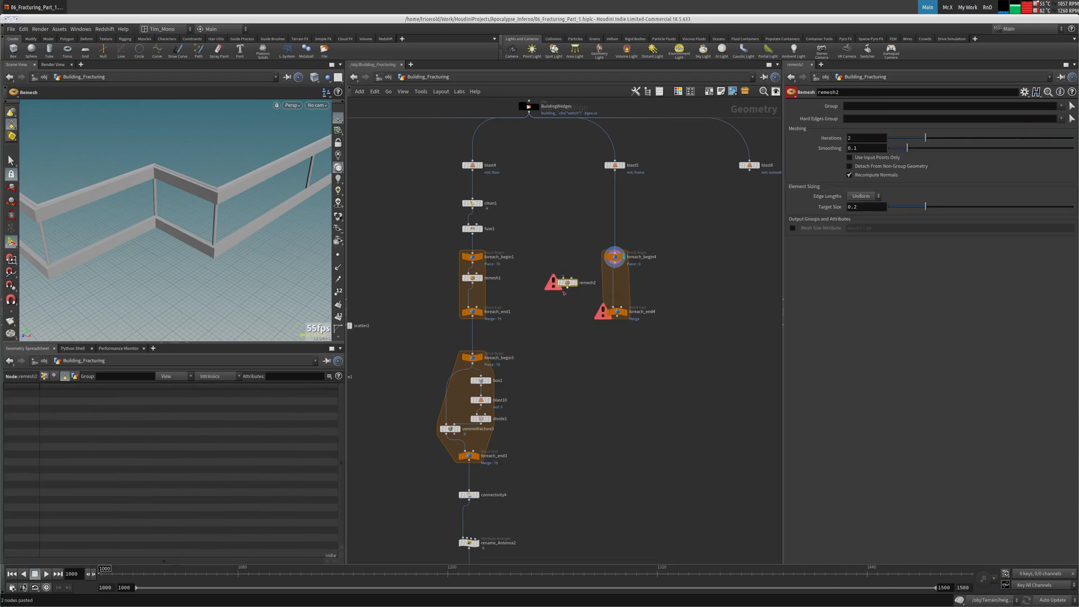
Step: Set remesh2's Target Size to 2 and its Hard Edges Group to frame
drag(866, 208, 790, 218)
text(2)
key(Return)
click(874, 118)
text(frame)
key(Return)
Step: Insert remesh2 between foreach_begin4 and foreach_end4 and display its result in wireframe
drag(555, 290, 604, 284)
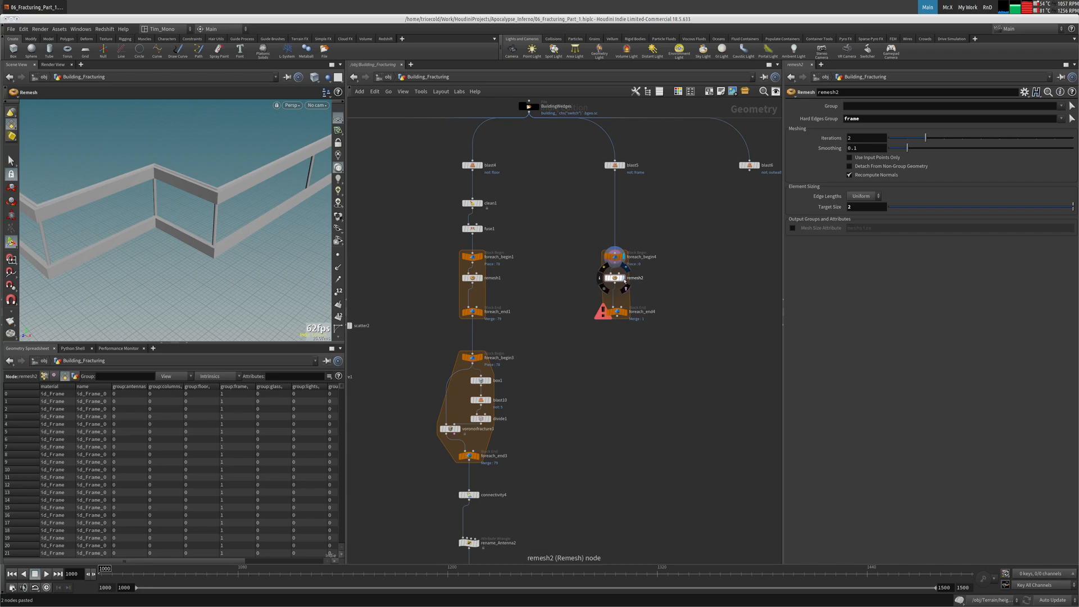
middle_click(617, 288)
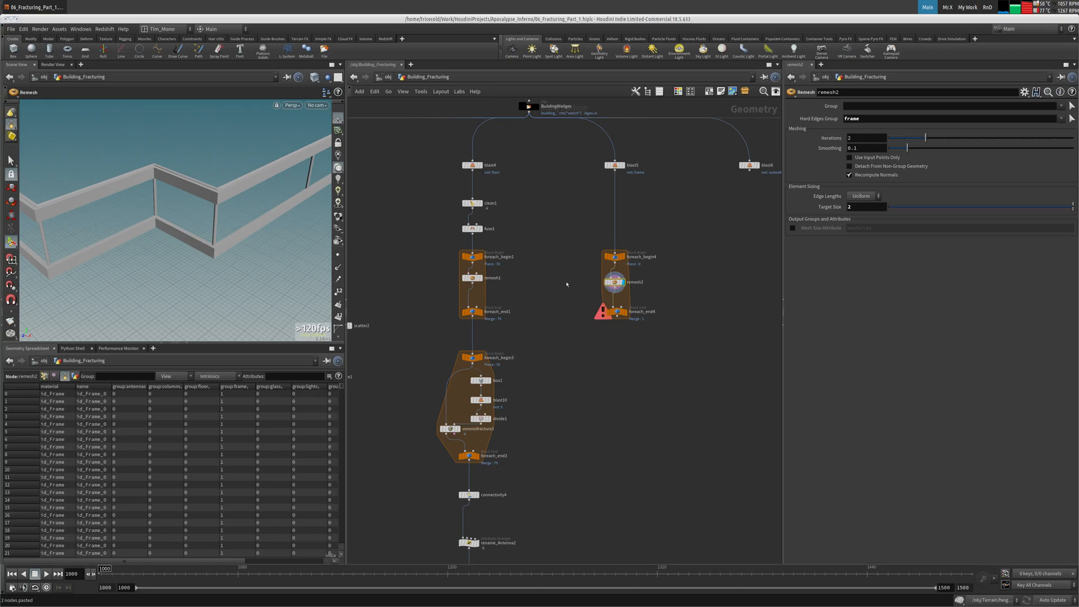
key(w)
mouse_move(608, 283)
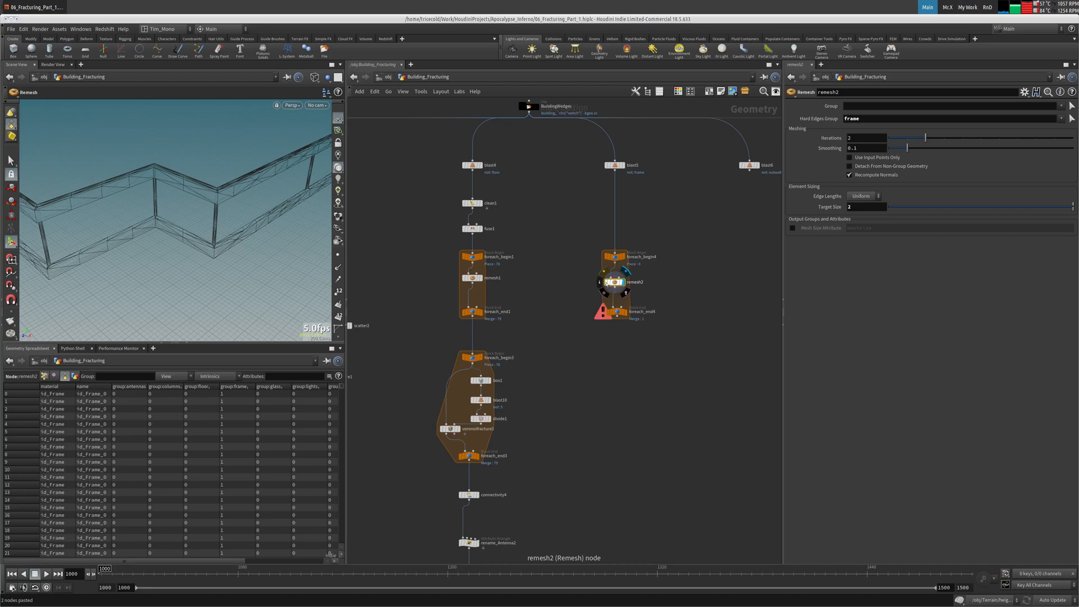
Step: Clear remesh2's Hard Edges Group to compare the frame mesh, and set it back to frame
key(BackSpace)
key(Return)
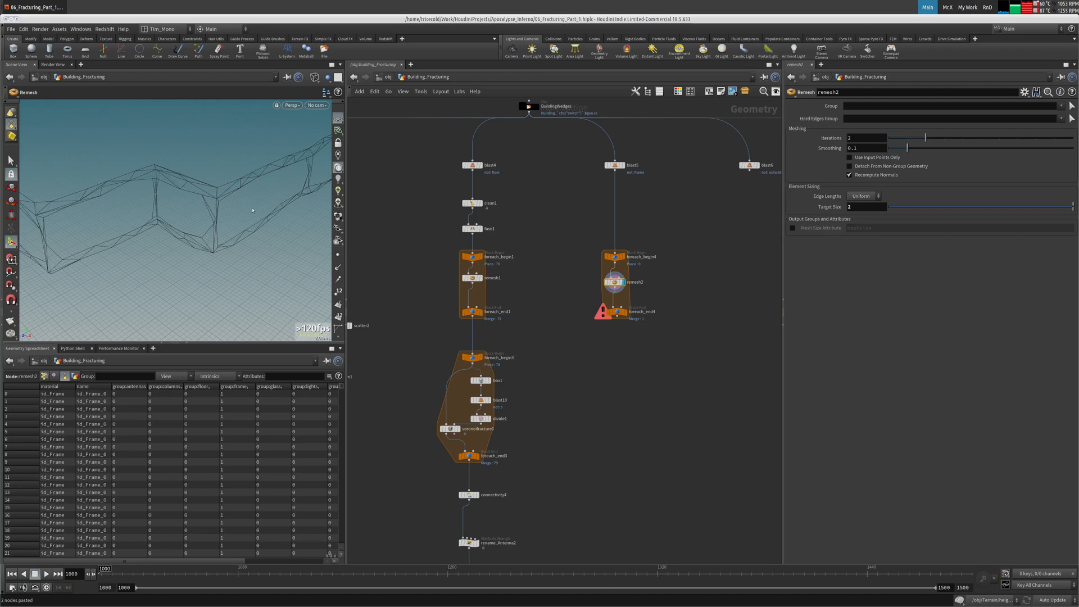
alt+drag(252, 210, 197, 222)
alt+right_drag(197, 222, 149, 235)
mouse_move(150, 235)
alt+mouse_down()
mouse_move(174, 253)
mouse_move(143, 221)
mouse_move(169, 247)
mouse_move(211, 211)
mouse_move(261, 200)
mouse_move(258, 241)
mouse_move(162, 229)
alt+mouse_up()
click(853, 119)
text(frame)
key(Return)
middle_click(638, 282)
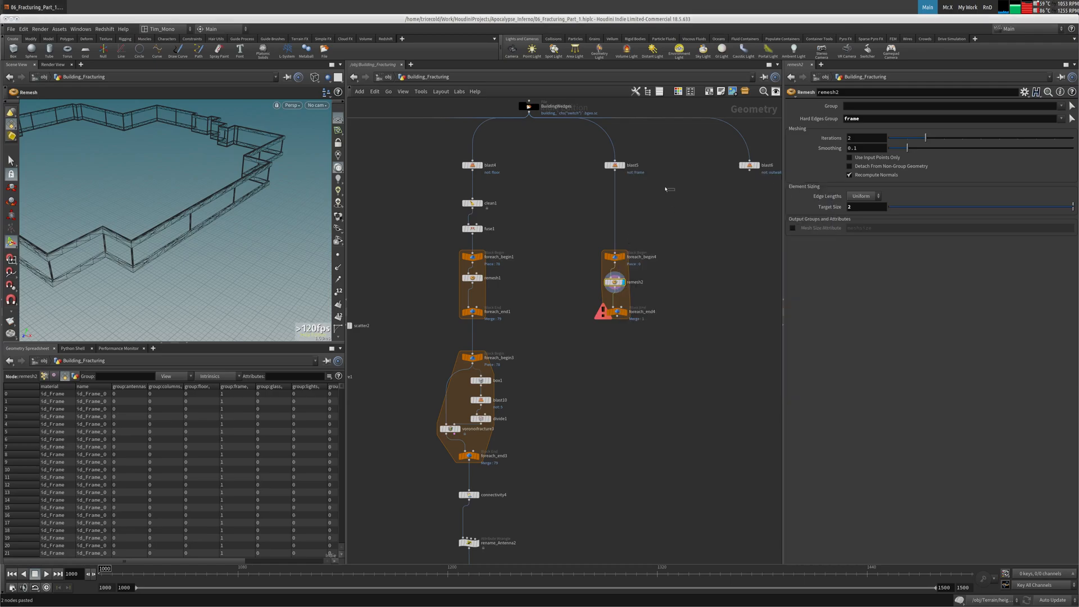
Step: Enable Delete Unused Groups on blast5
click(614, 166)
click(871, 155)
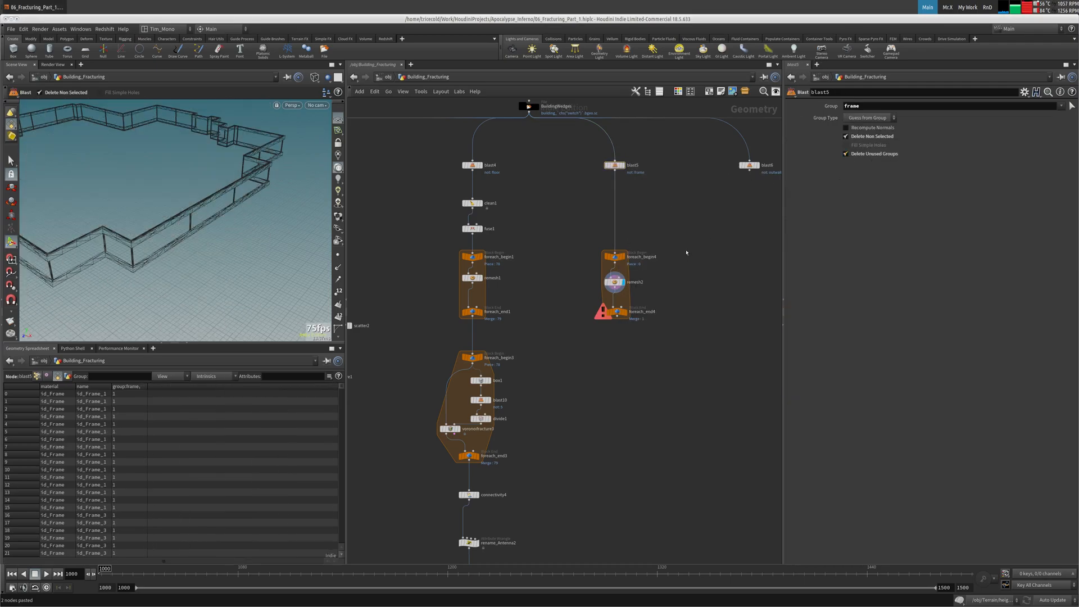
middle_drag(628, 315, 631, 296)
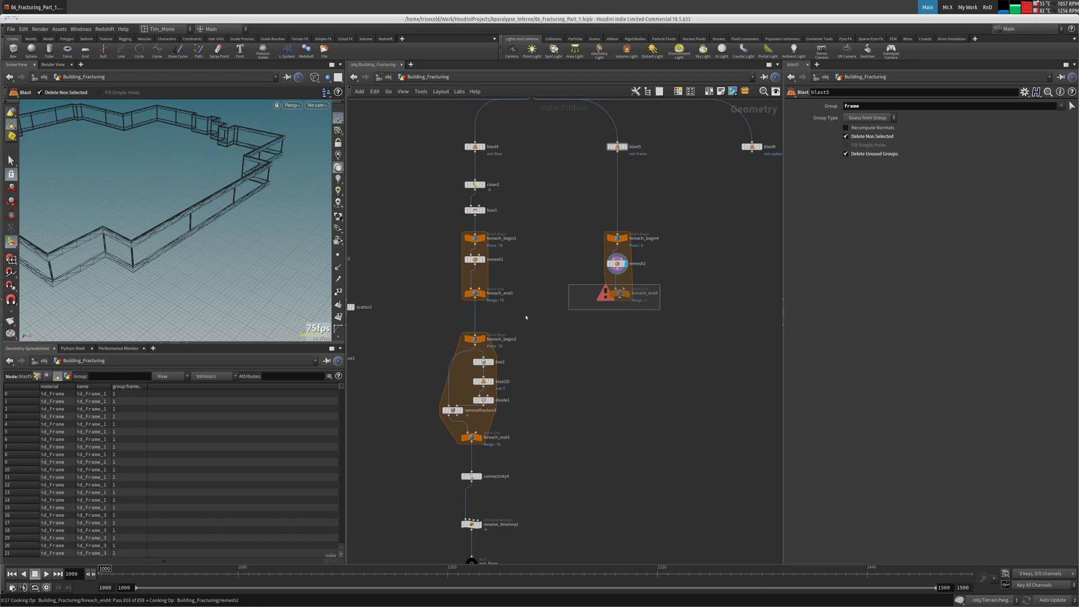
Step: Move foreach_end4 well below remesh2 to make room for more nodes inside the frame loop
middle_drag(533, 289, 513, 234)
drag(604, 241, 601, 385)
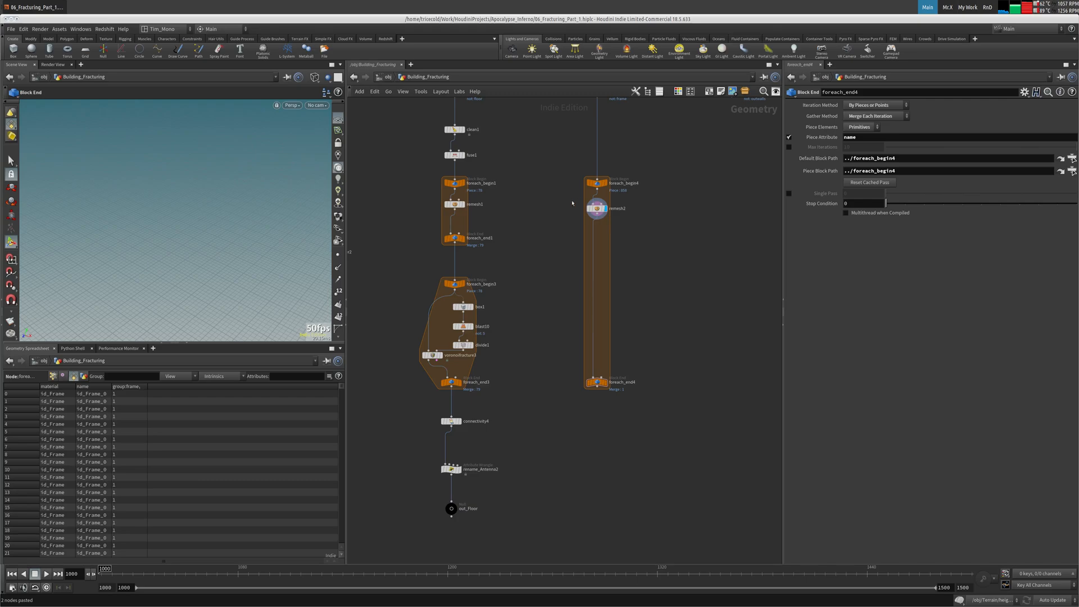
key(ctrl+z)
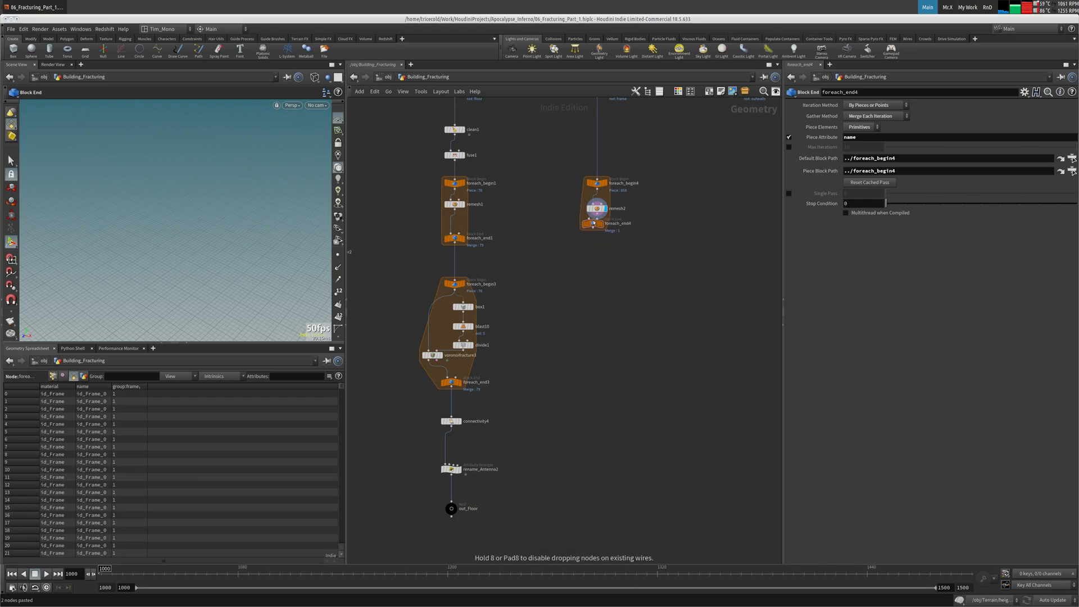
drag(597, 237, 597, 378)
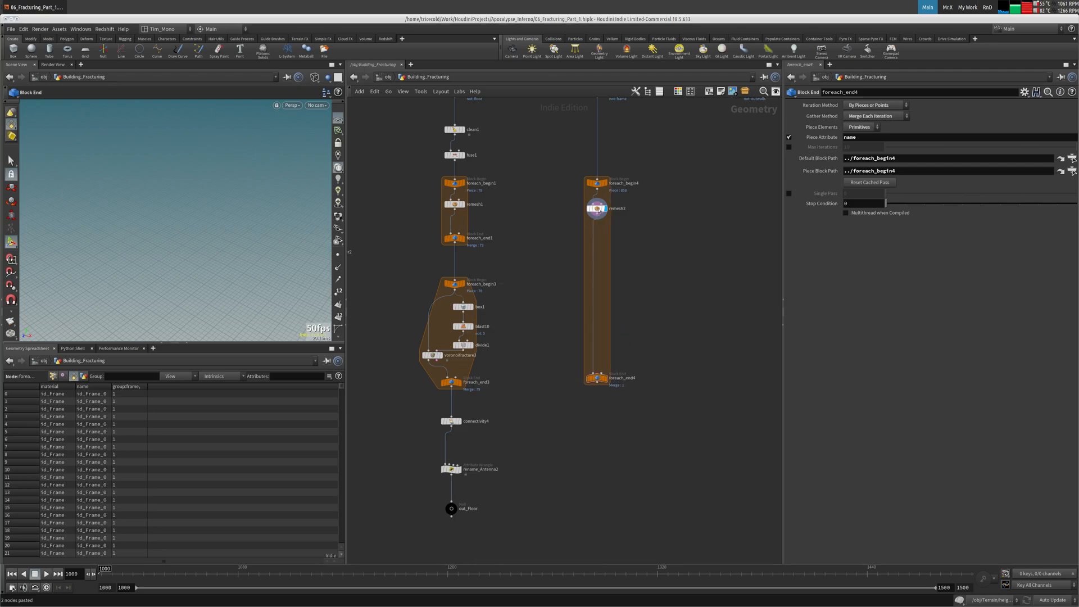
Step: Examine the outputs of remesh2, foreach_begin4 and blast5 to compare a single loop piece with the whole frame
click(597, 209)
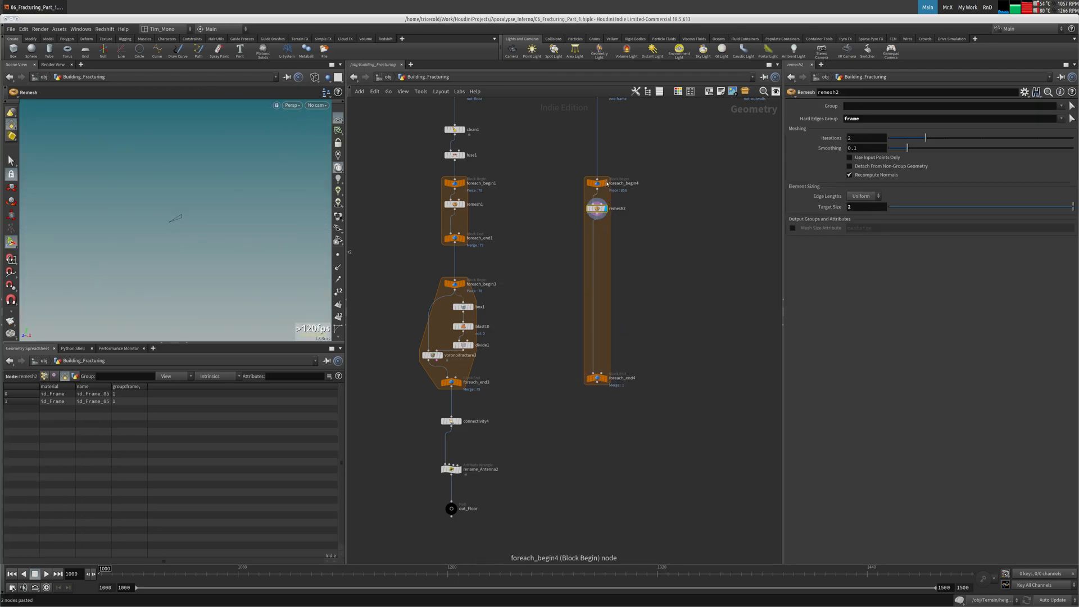
click(597, 182)
middle_drag(549, 179, 514, 323)
click(572, 229)
key(space+h)
drag(204, 218, 232, 302)
right_drag(232, 302, 253, 253)
drag(253, 253, 298, 216)
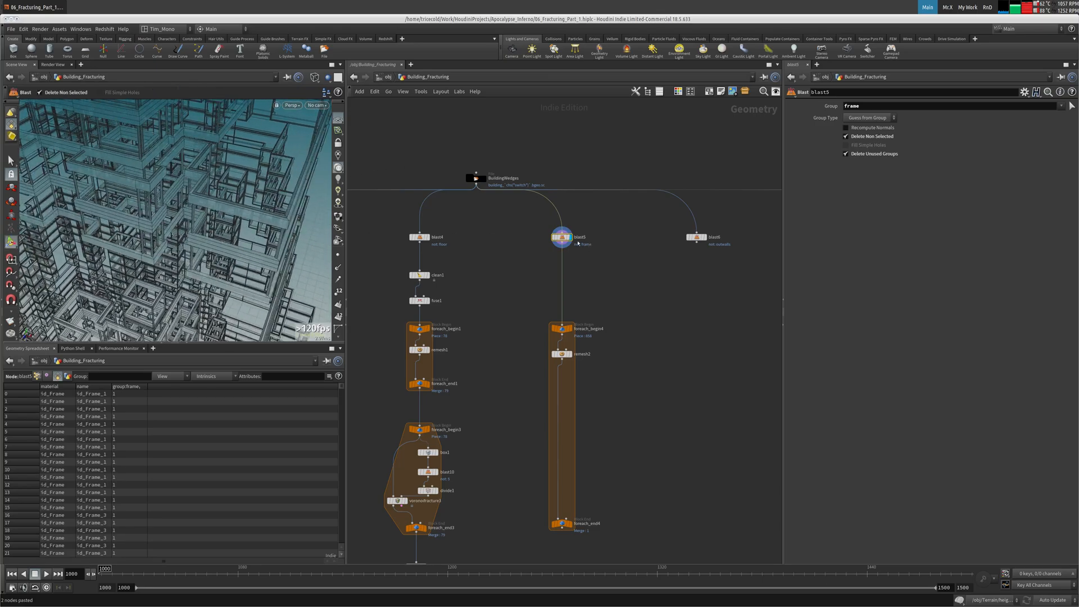
Step: Check blast5's node information and compare its frame geometry with the tiny piece from foreach_begin4
middle_click(562, 237)
click(568, 328)
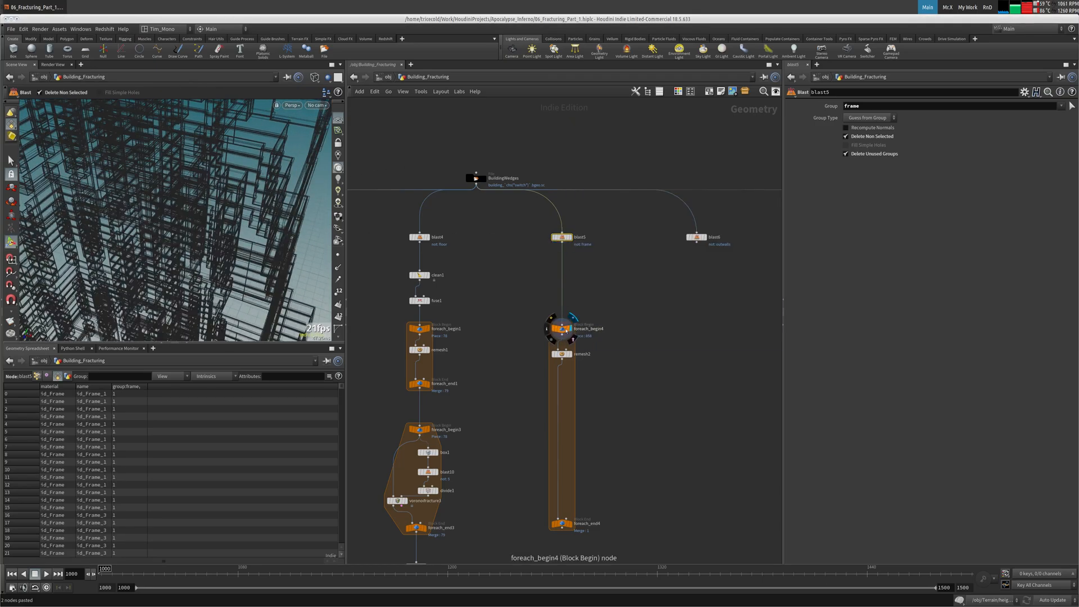
drag(203, 246, 249, 238)
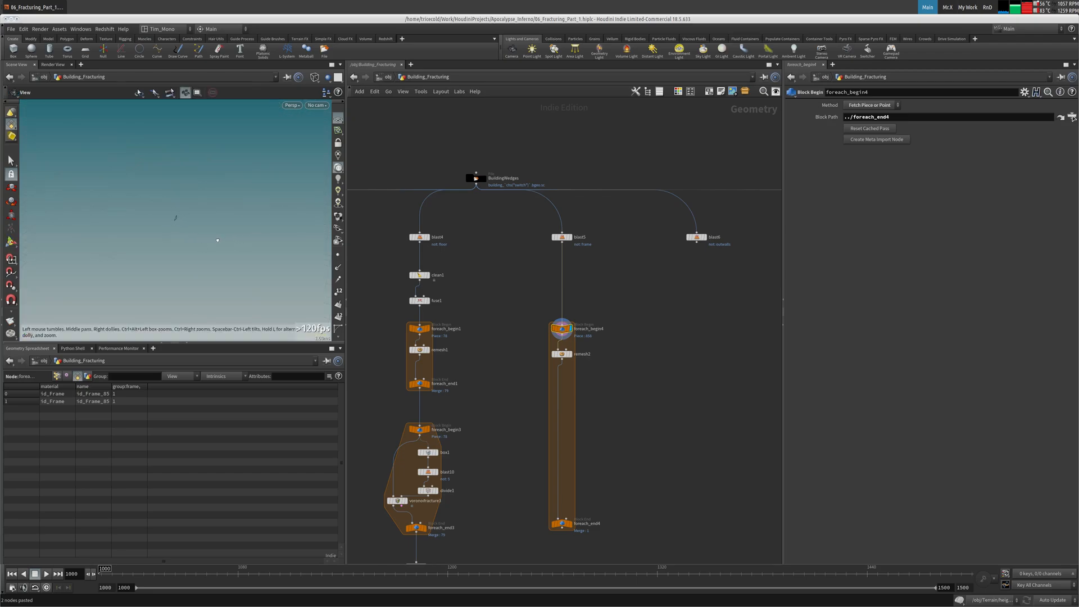
scroll(562, 236, up, 5)
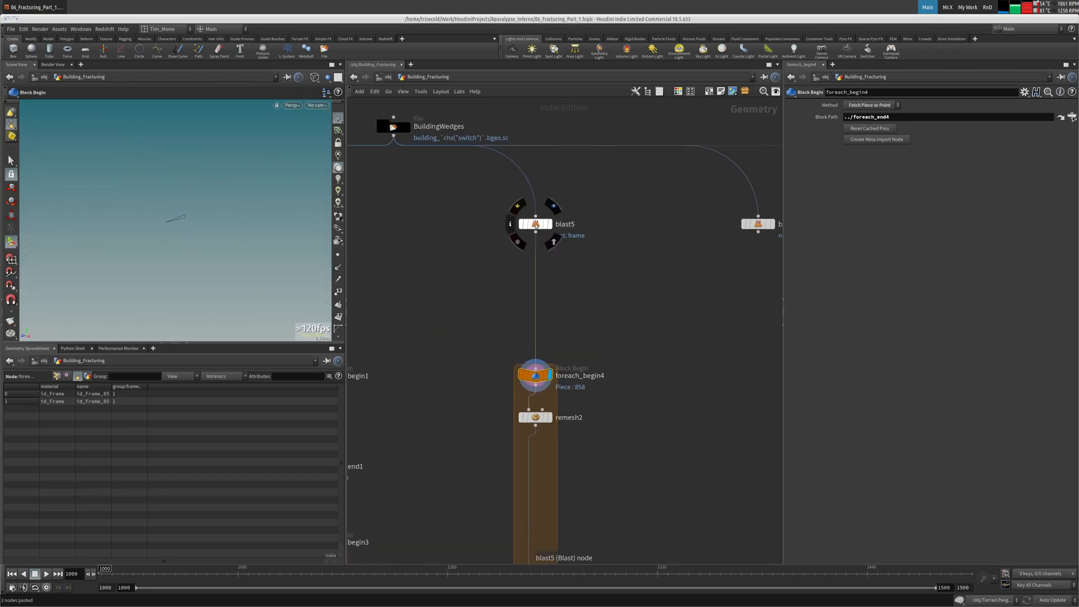
click(550, 224)
click(536, 224)
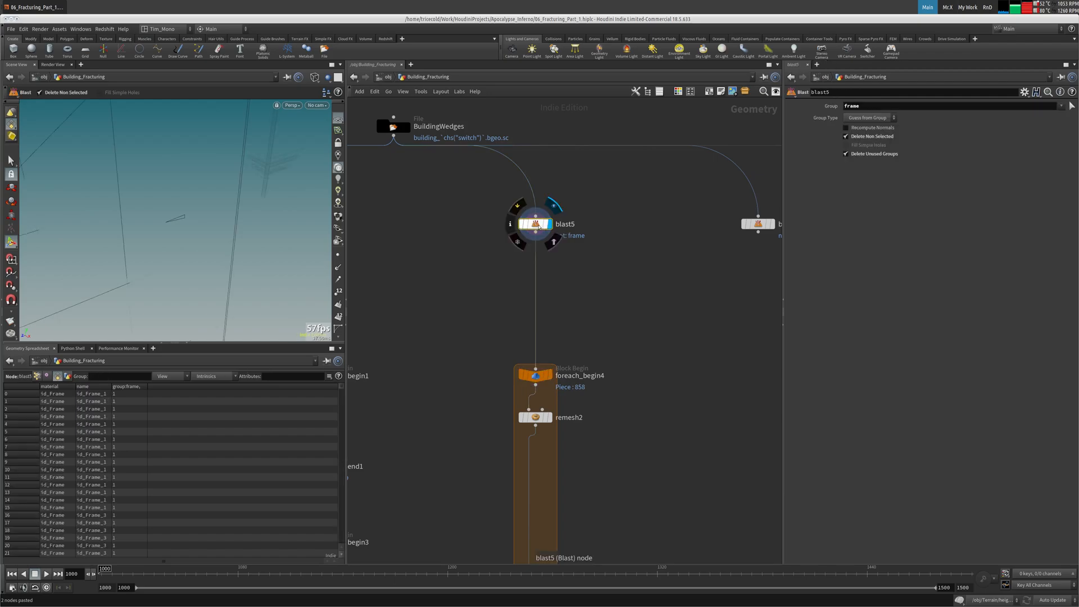
drag(219, 229, 304, 258)
Step: Add a Labs Delete Small Parts node fed by blast5 and display its result
key(Tab)
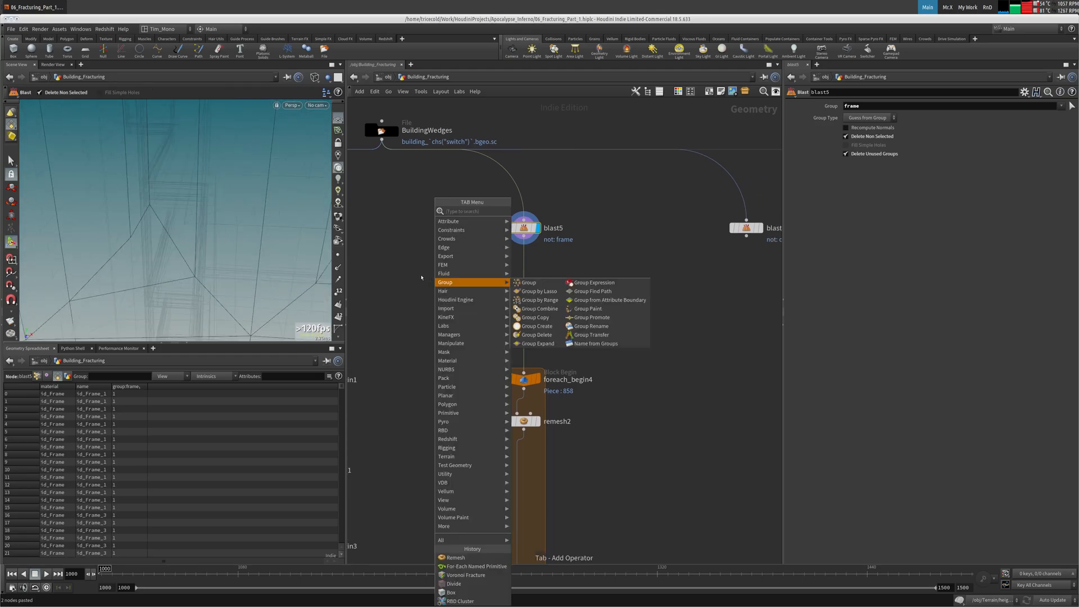
text(labsd)
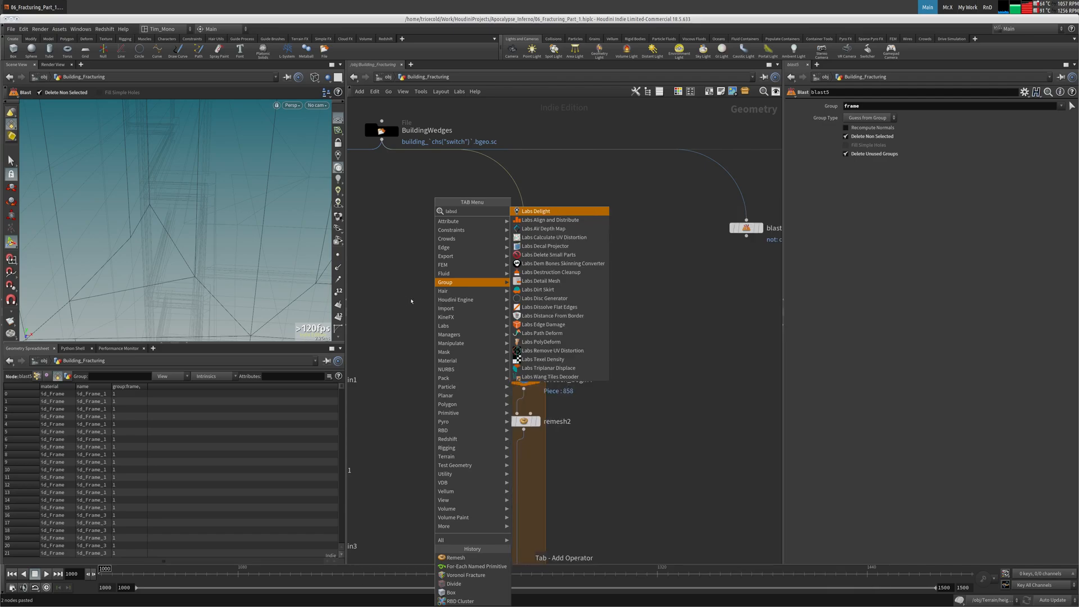
click(550, 255)
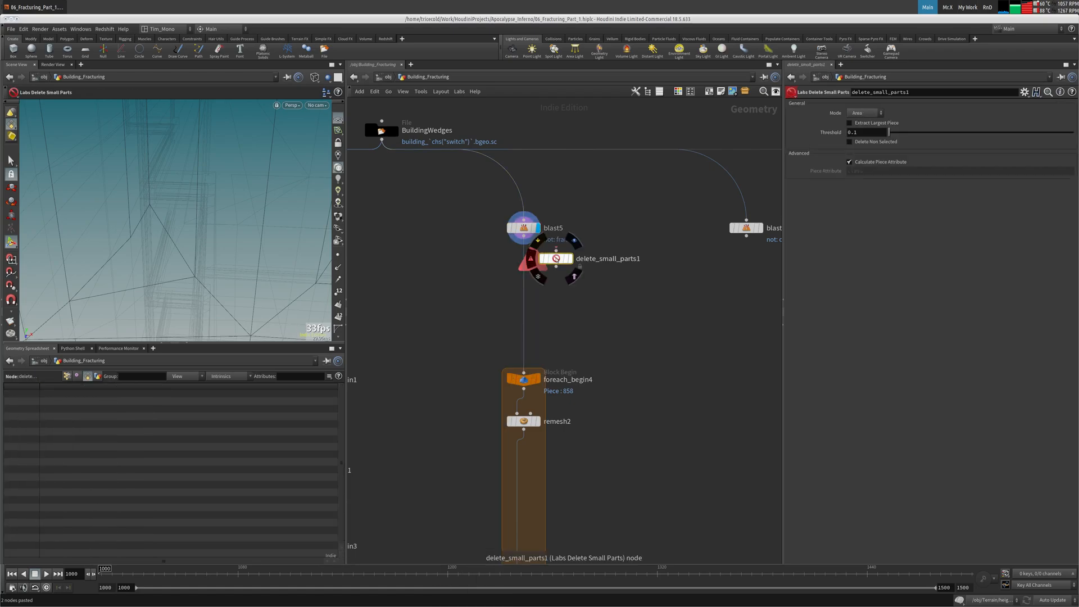
drag(556, 260, 553, 284)
click(553, 274)
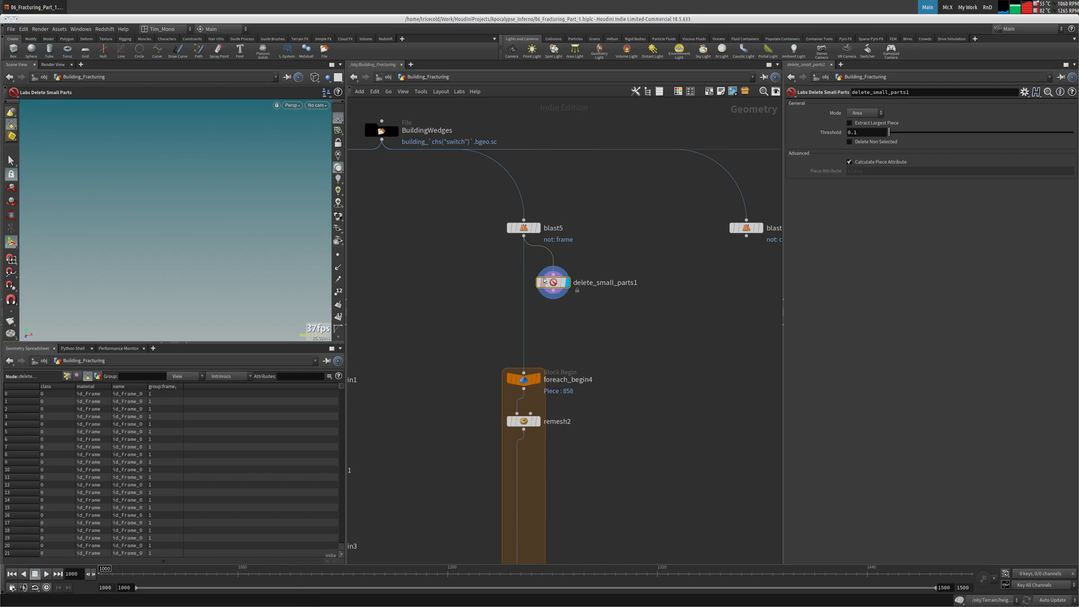
Step: Compare the geometry information of delete_small_parts1 and blast5, and view the filtered frame
middle_click(553, 288)
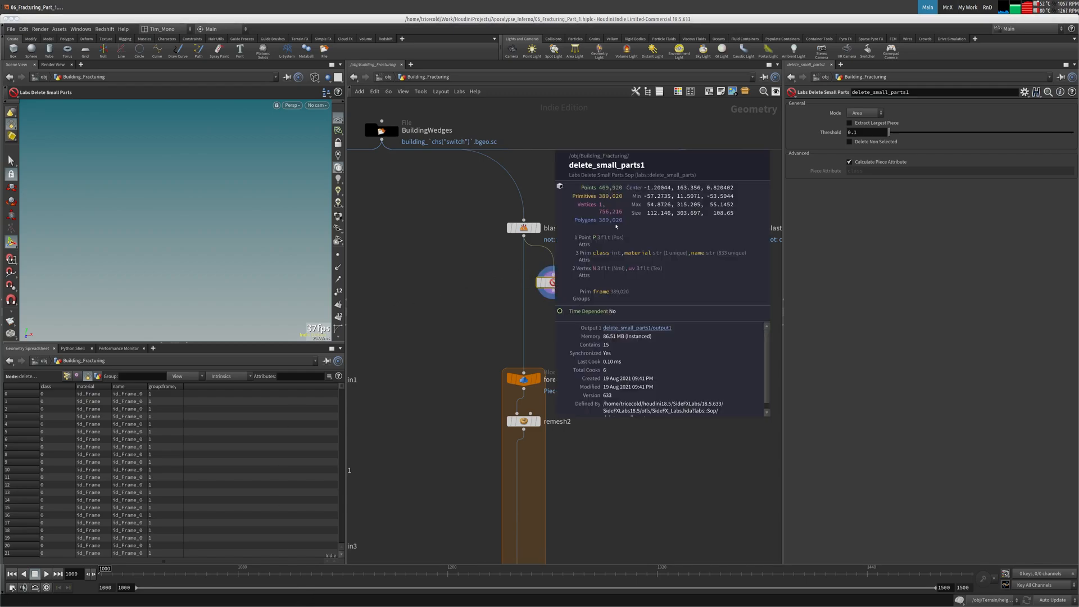
middle_click(527, 229)
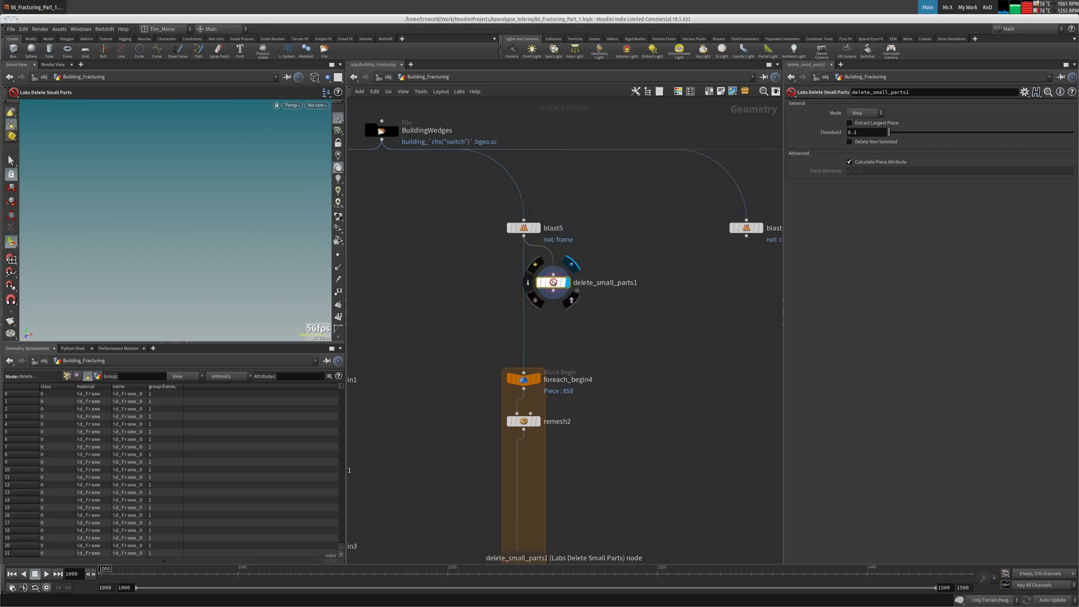
alt+drag(241, 243, 293, 171)
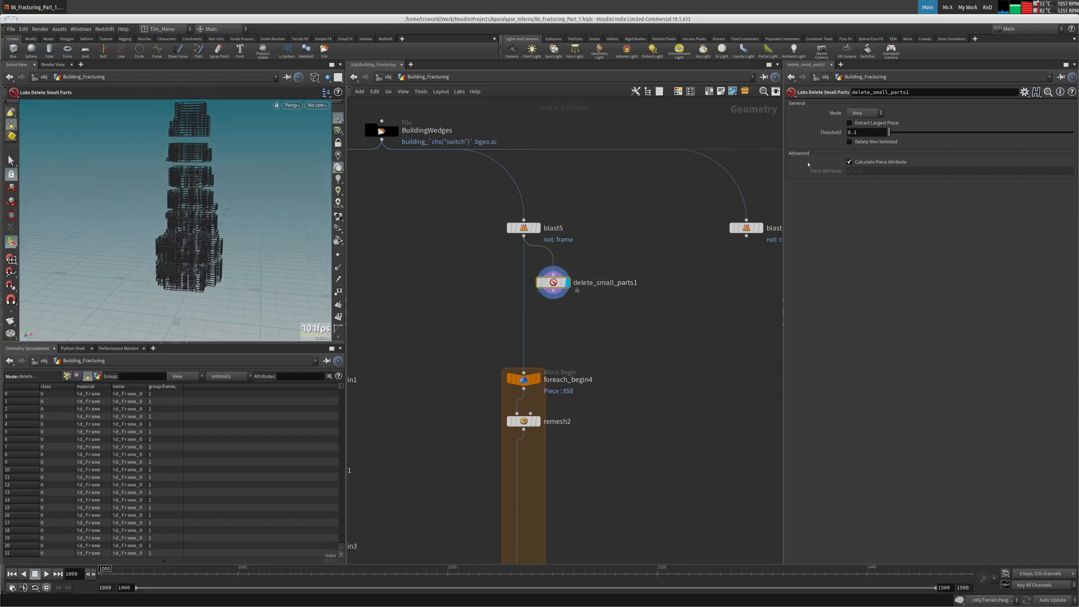
Step: Wire delete_small_parts1 into foreach_begin4, line it up under blast5 and inspect the filtered frame
click(524, 372)
click(552, 291)
drag(544, 290, 515, 291)
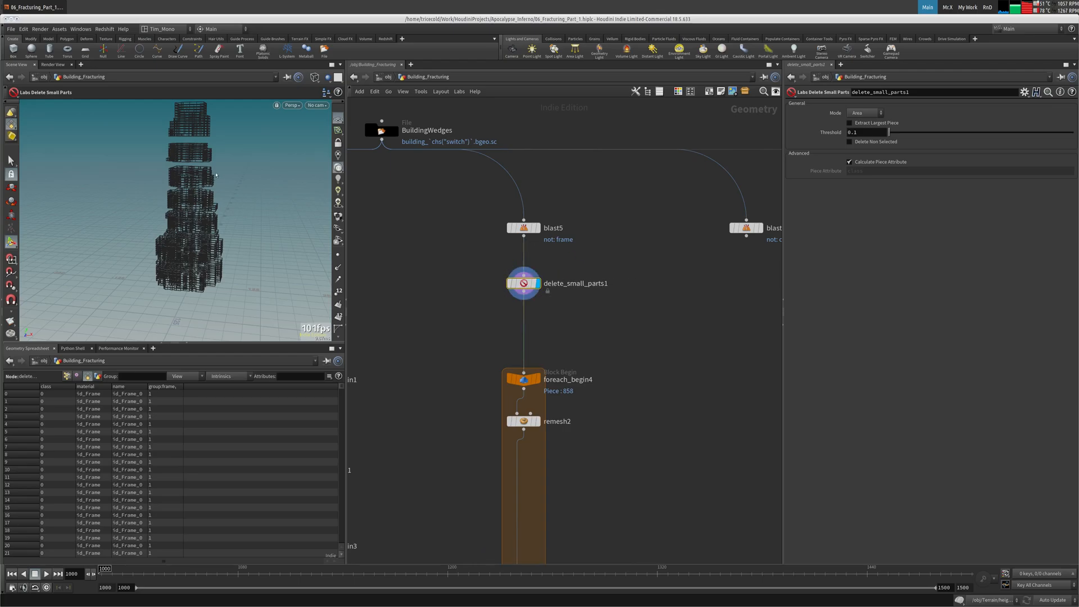
alt+middle_drag(231, 180, 298, 175)
scroll(179, 247, up, 5)
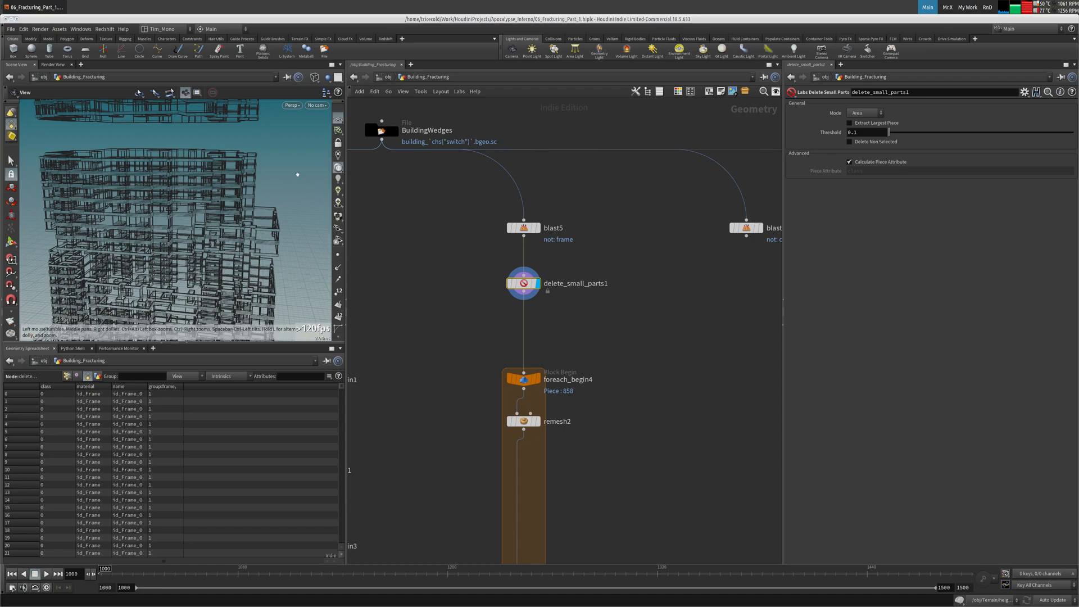
Step: Try delete_small_parts1 inside the frame loop, and put it back between blast5 and foreach_begin4
click(538, 380)
drag(524, 282, 588, 400)
drag(523, 379, 590, 385)
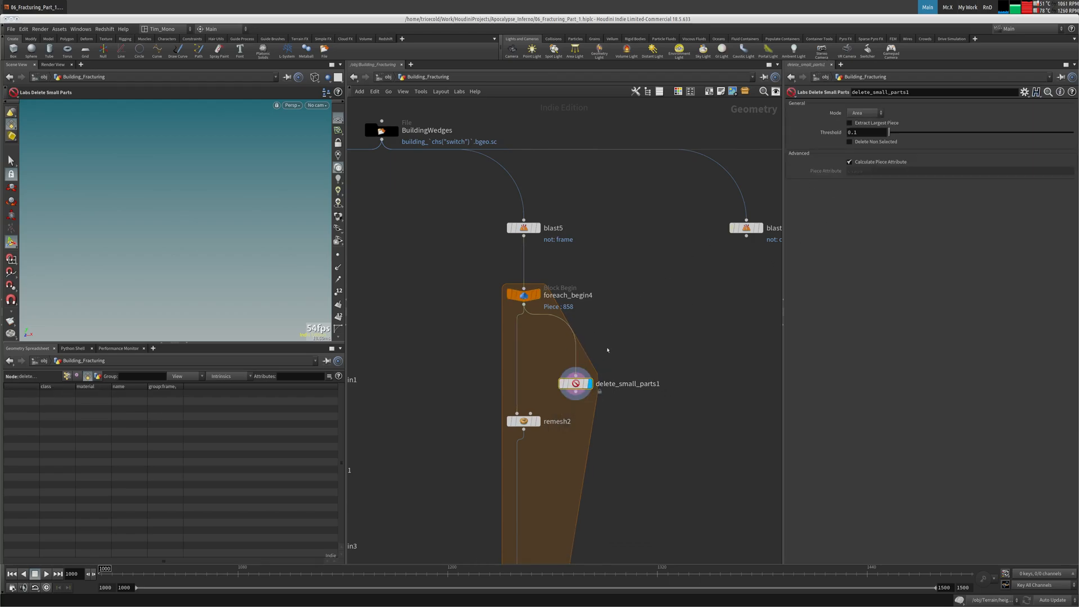
drag(576, 383, 523, 258)
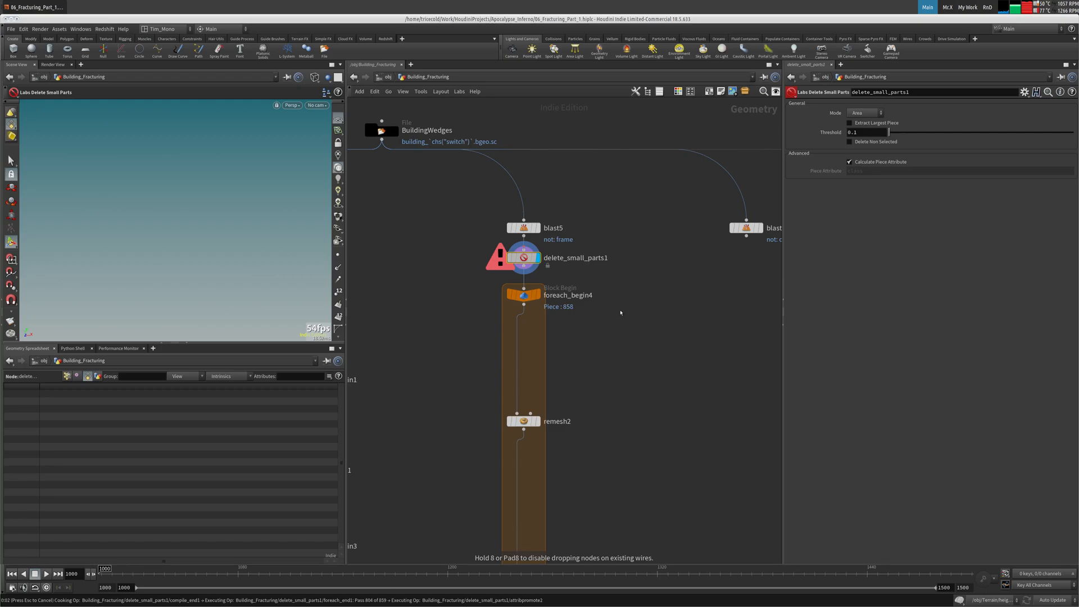
Step: Bypass remesh2 in the frame loop and display the merged output of foreach_end4
middle_drag(592, 410, 618, 314)
click(550, 200)
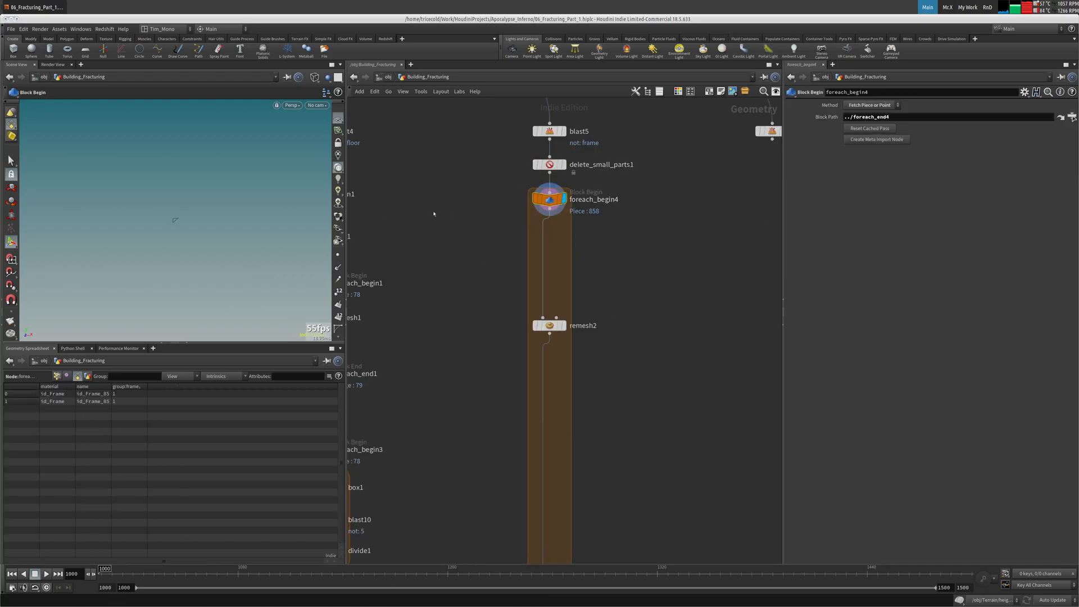
middle_drag(590, 449, 571, 336)
click(512, 195)
click(544, 493)
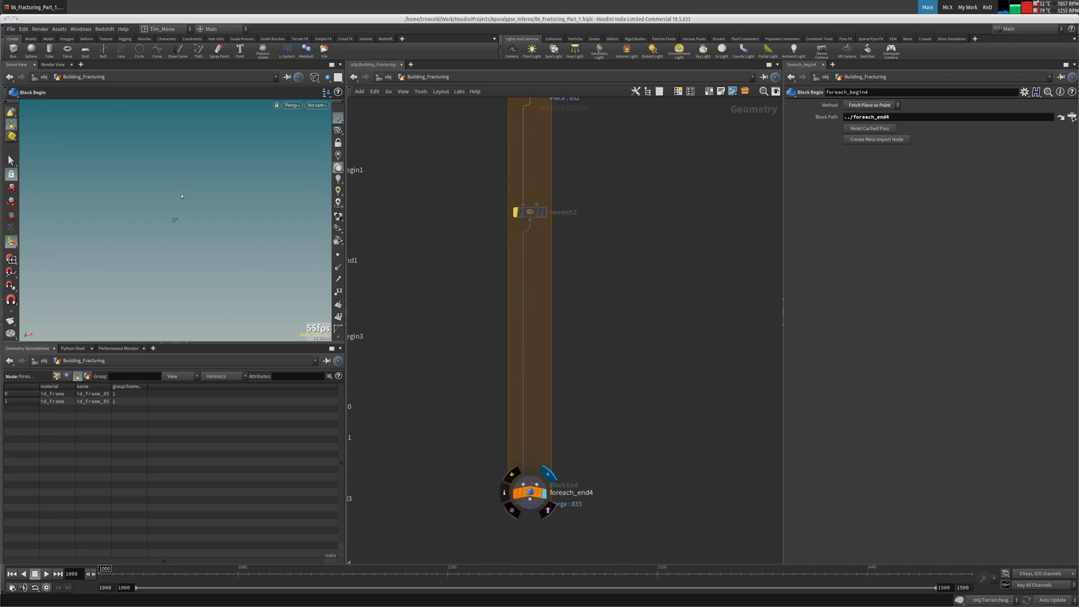
click(530, 493)
Step: Display and select foreach_begin4 to show a single frame piece
middle_drag(578, 192, 547, 220)
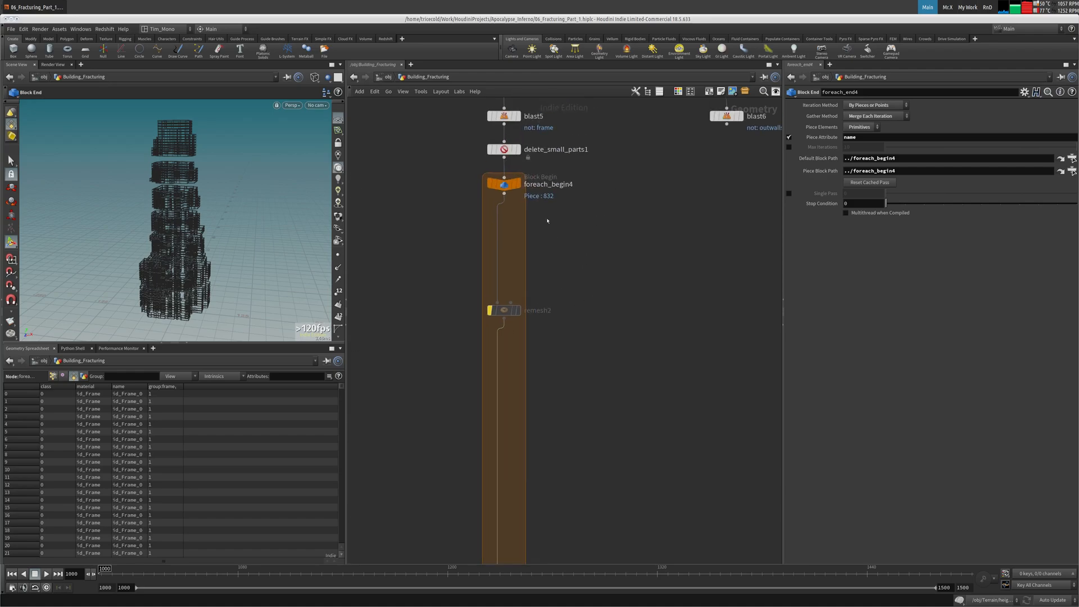
click(518, 184)
click(504, 185)
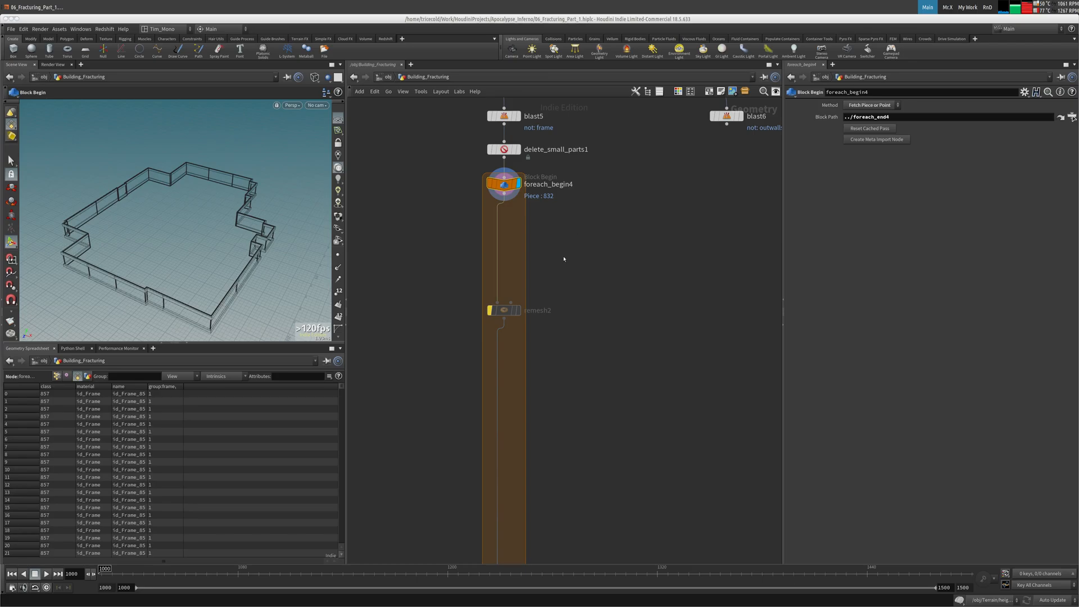
Step: Insert a Voronoi Fracture node inside the frame loop, between remesh2 and foreach_end4
middle_drag(564, 259, 576, 238)
key(Tab)
text(vor)
key(Down)
key(Return)
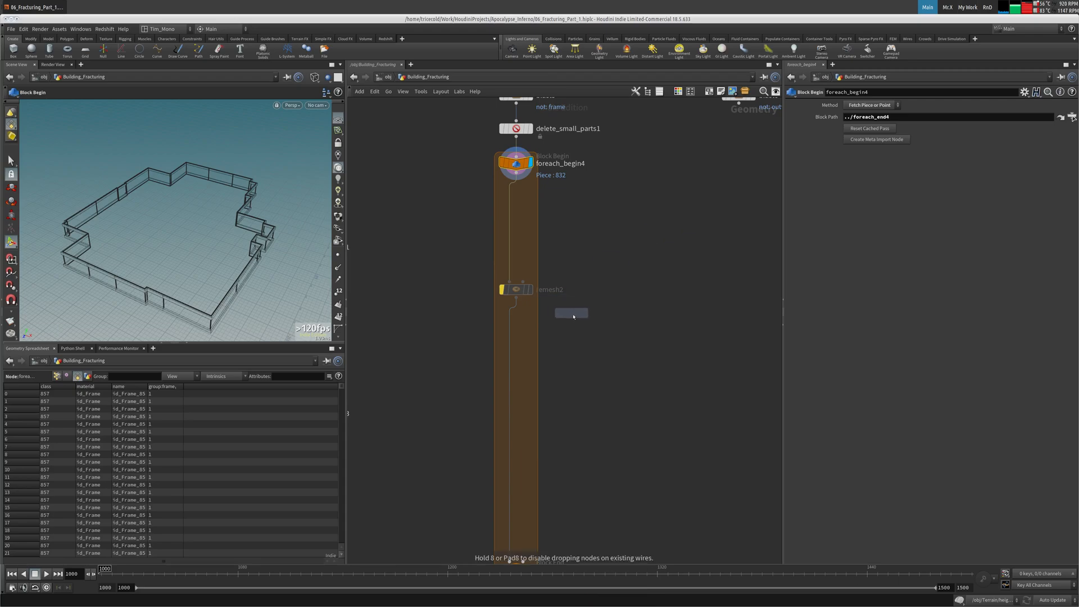
click(569, 313)
drag(565, 323, 520, 362)
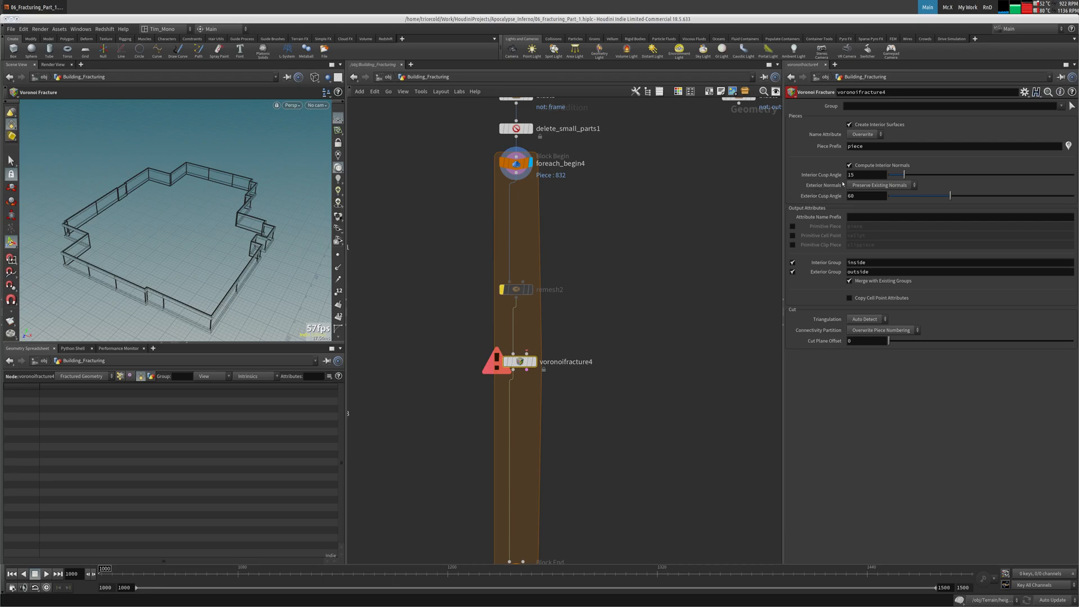
Step: Review voronoifracture4's Piece Prefix alongside the floor branch's fracture and renaming nodes
double_click(874, 146)
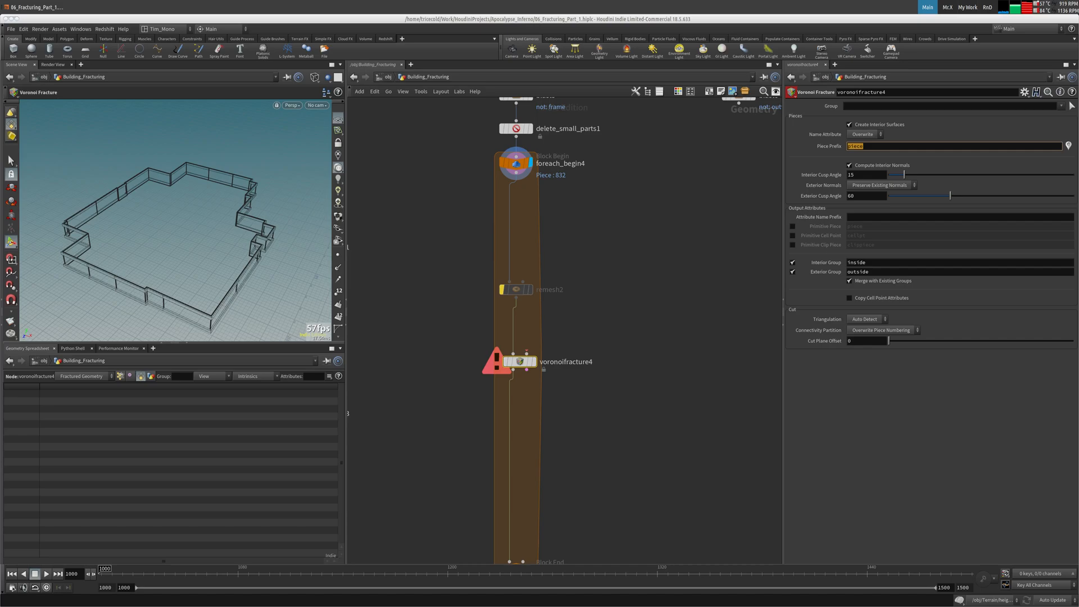
click(656, 214)
middle_drag(623, 215, 648, 90)
middle_drag(639, 153, 619, 236)
middle_drag(639, 298, 607, 204)
click(881, 147)
middle_drag(398, 371, 457, 277)
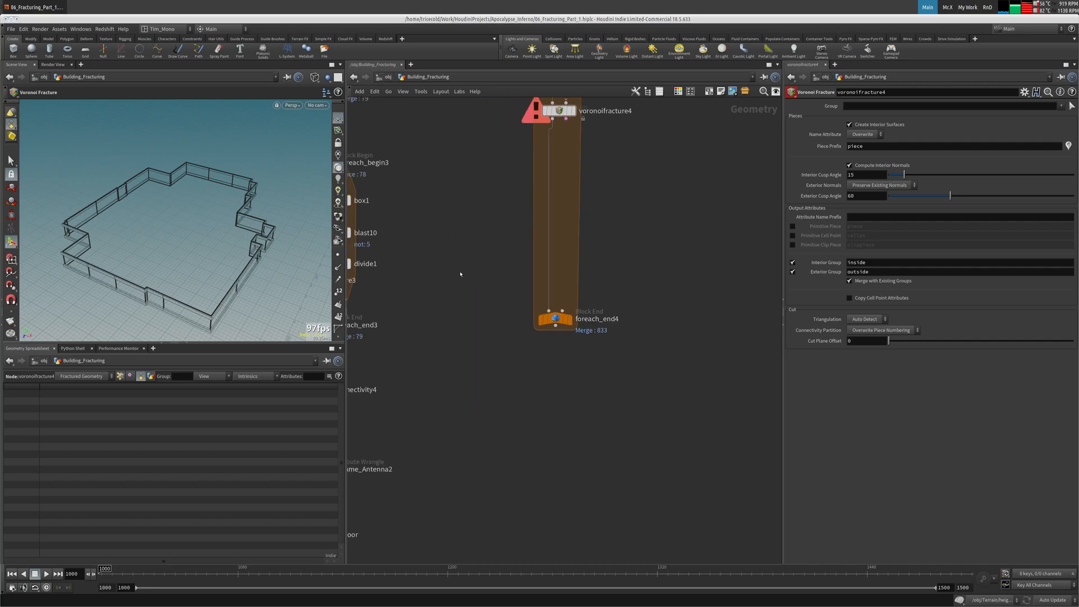
middle_drag(520, 168, 482, 215)
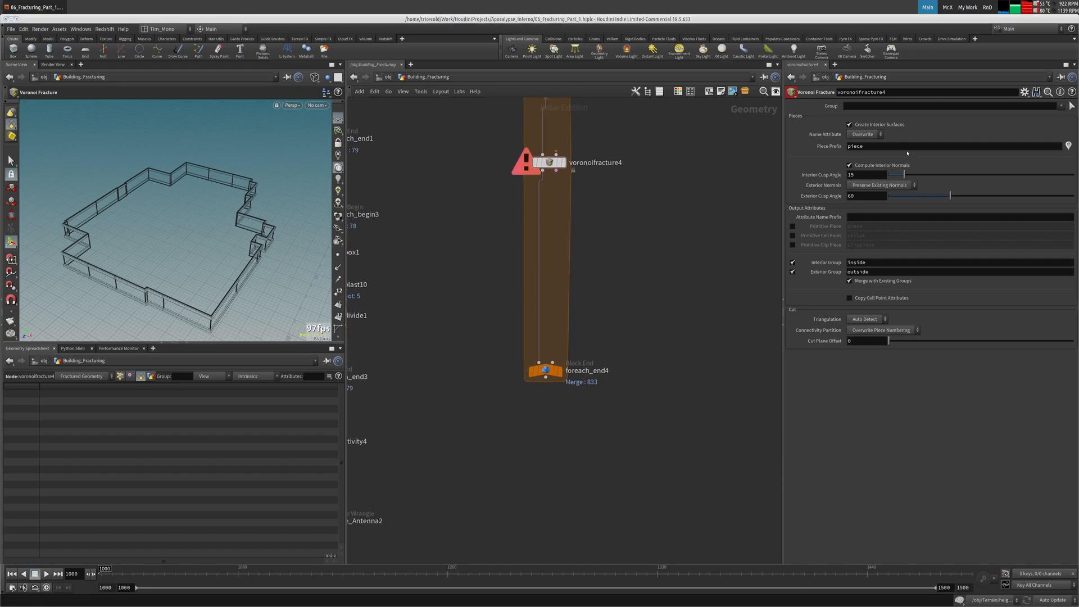
middle_drag(460, 236, 578, 198)
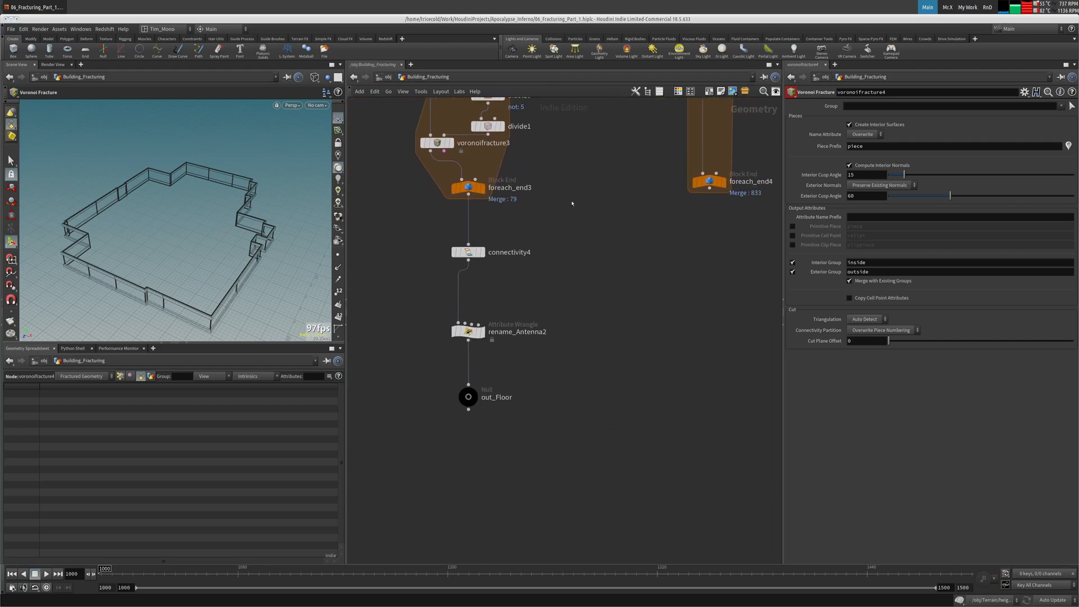
key(f)
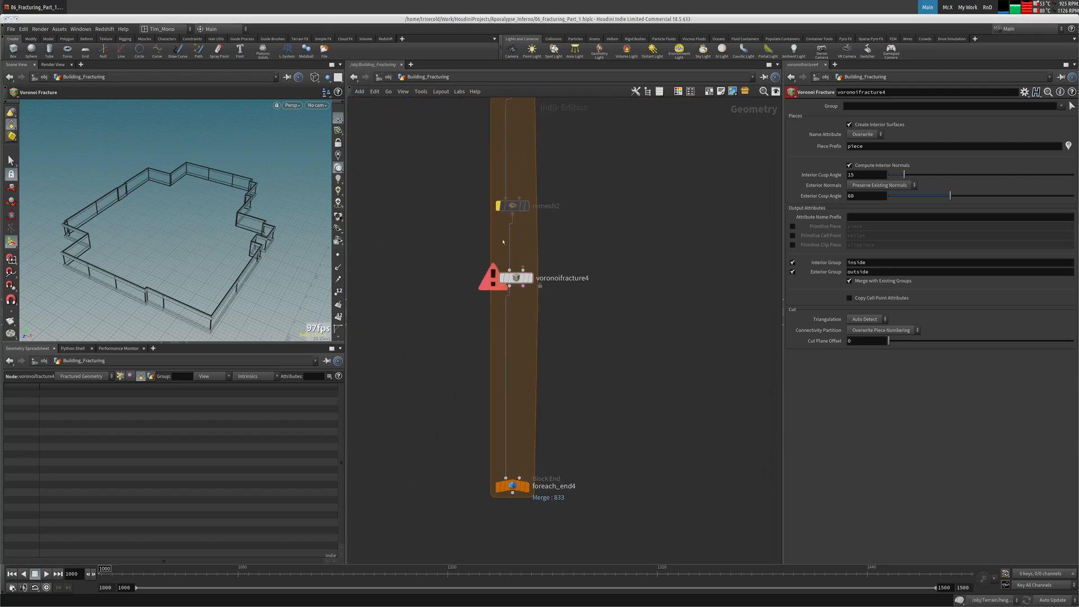
middle_drag(438, 187, 431, 266)
middle_drag(428, 309, 424, 302)
drag(581, 246, 421, 304)
Step: Create a meta import node from foreach_begin4 and delete it again
click(502, 151)
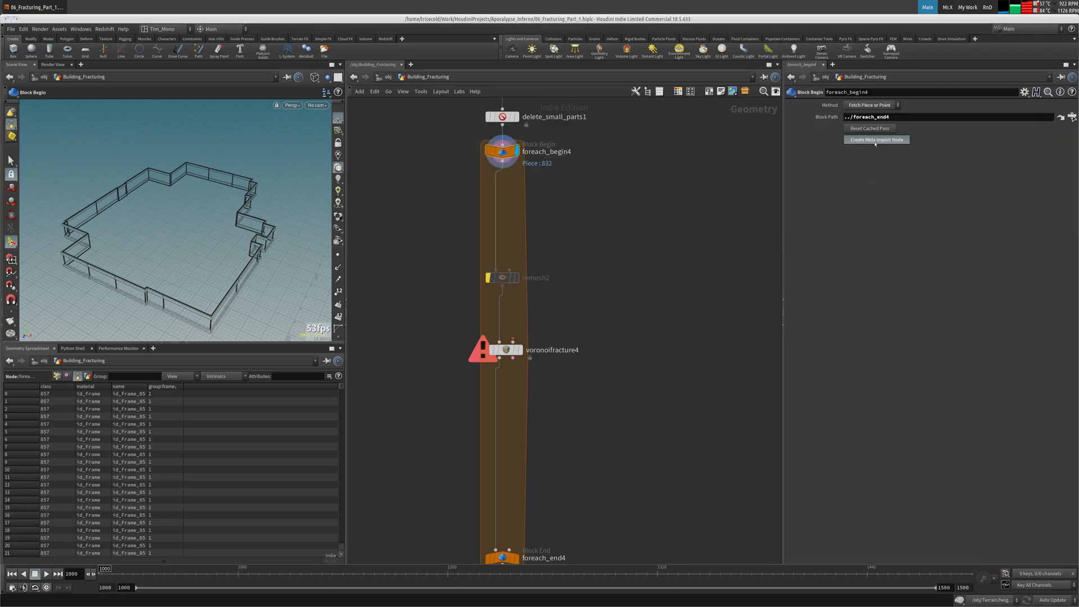
click(876, 139)
click(506, 350)
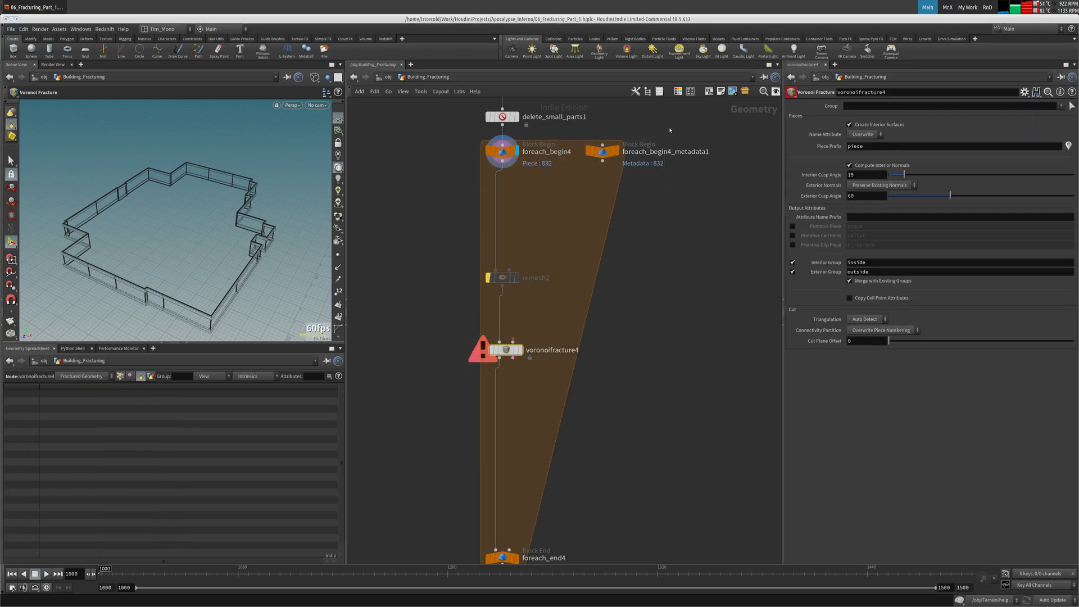
click(602, 151)
key(Delete)
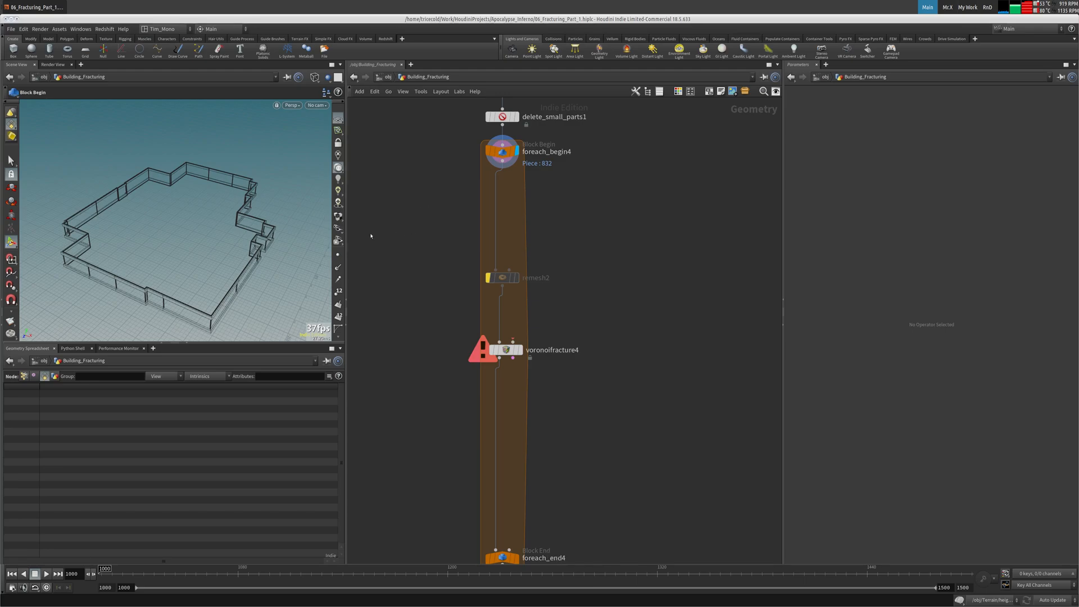
Step: Inspect the displayed frame piece up close in the viewport
key(Escape)
drag(229, 268, 227, 200)
scroll(228, 217, up, 4)
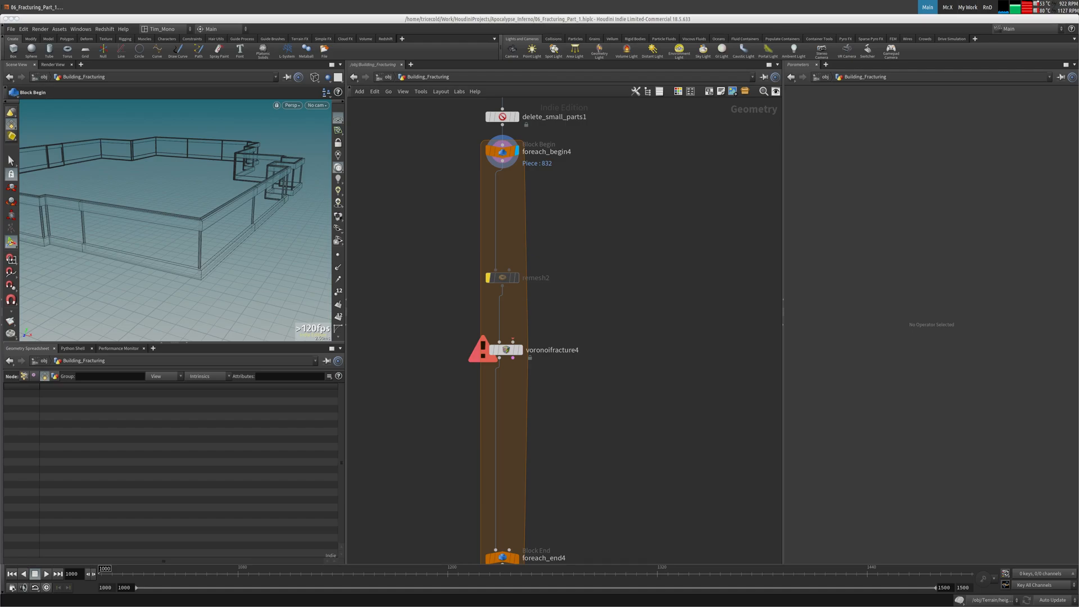
Step: Switch the scene's update mode to Manual and open the Building_Generator network
click(1052, 600)
click(1051, 591)
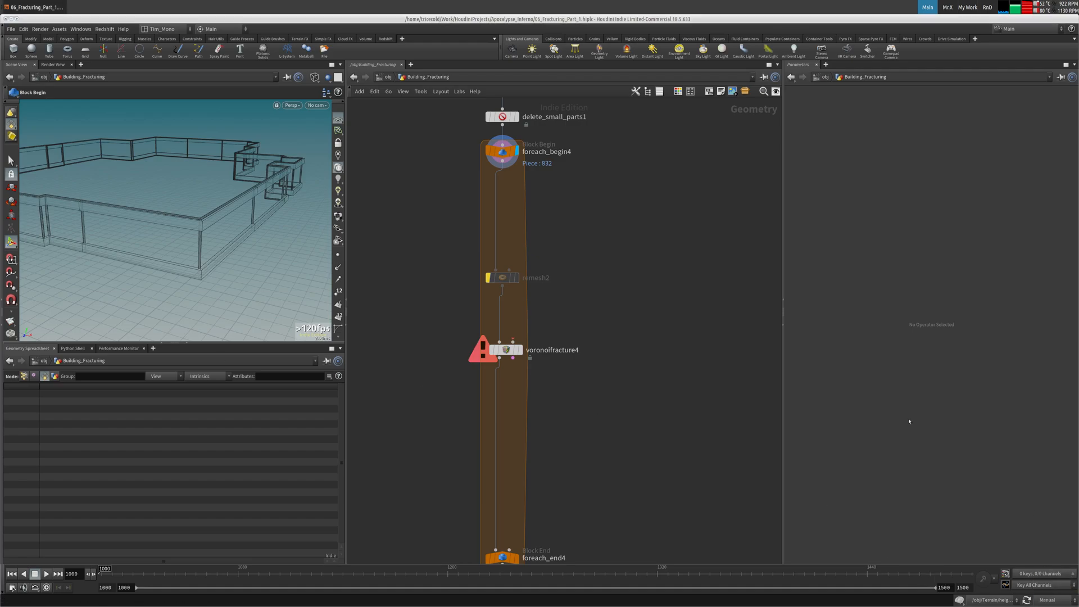
click(394, 77)
middle_drag(420, 175, 391, 246)
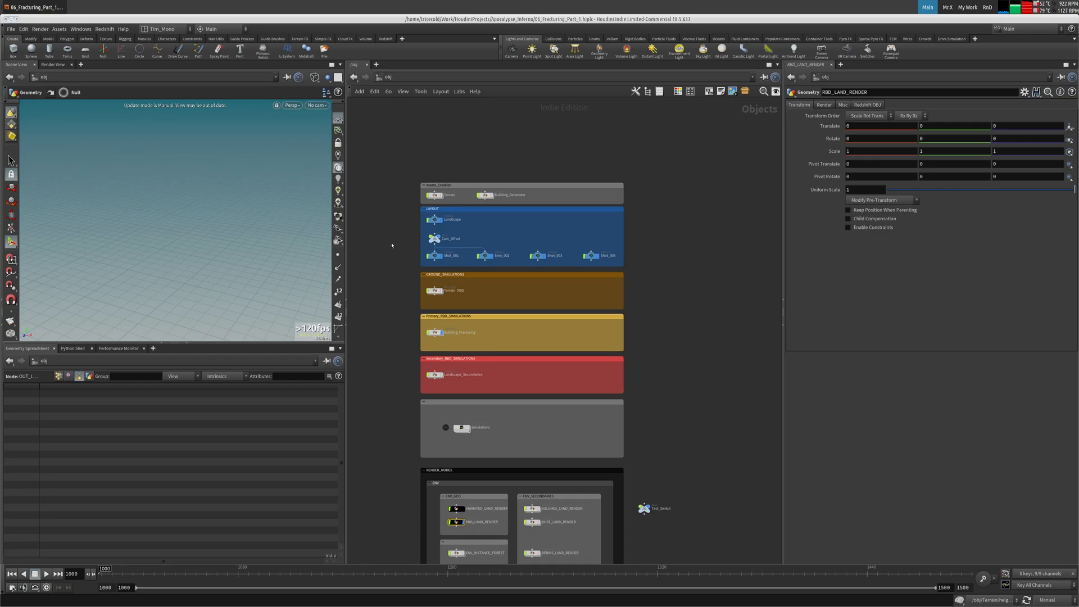
scroll(390, 246, up, 3)
double_click(553, 163)
Step: Look through the Building_Generator network and inspect the scatter, box and foreach_begin6 nodes of the inner walls branch
middle_drag(691, 236, 702, 146)
scroll(667, 157, up, 5)
middle_drag(511, 163, 608, 212)
scroll(584, 231, up, 6)
scroll(607, 212, down, 6)
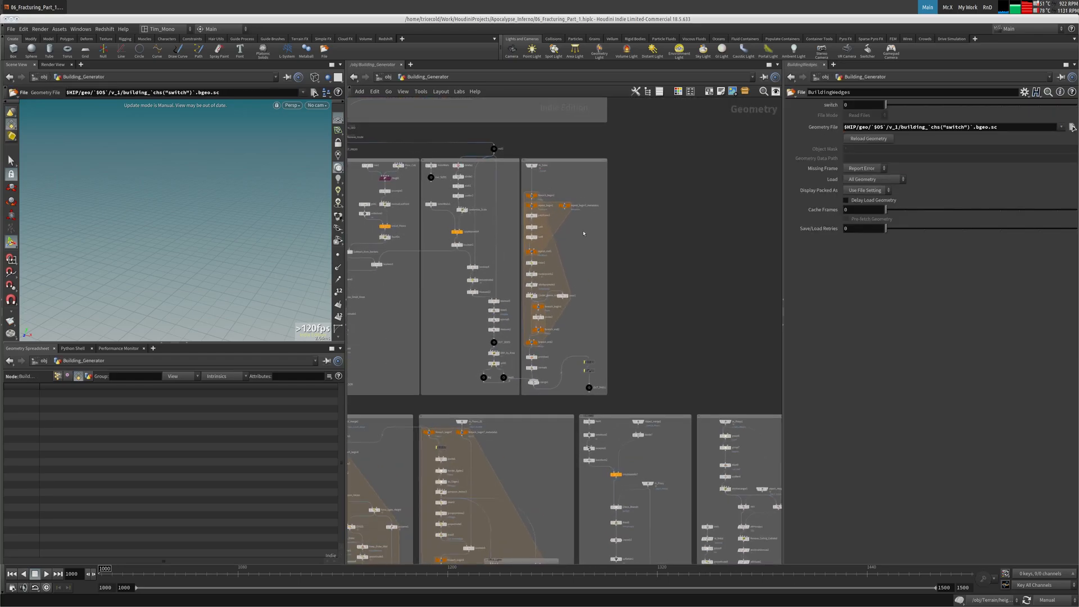
middle_drag(573, 251, 678, 110)
scroll(535, 292, up, 4)
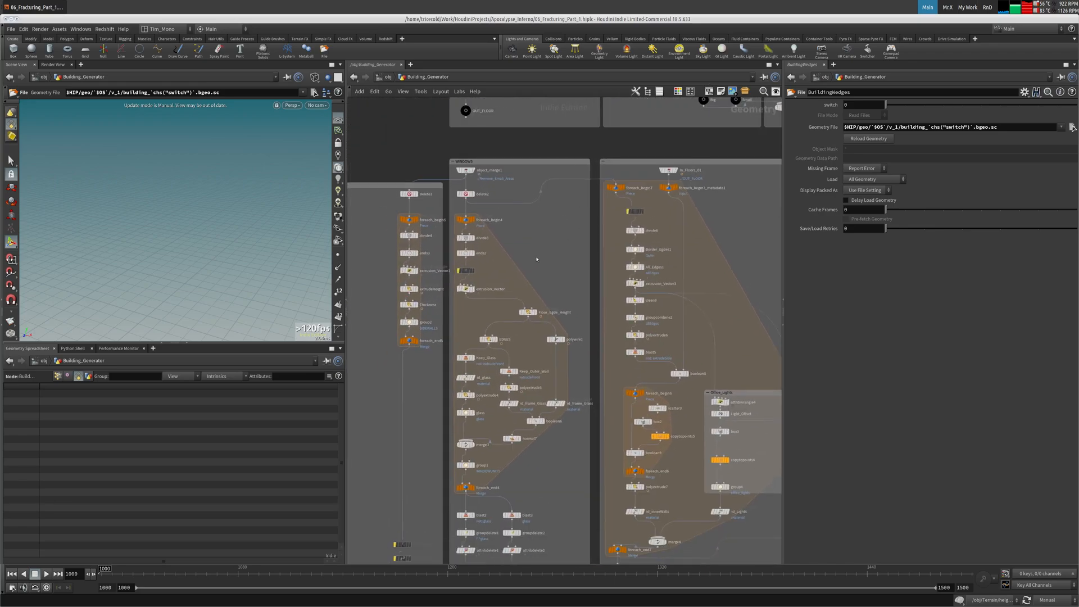
middle_drag(535, 259, 452, 195)
middle_drag(572, 328, 574, 291)
click(563, 296)
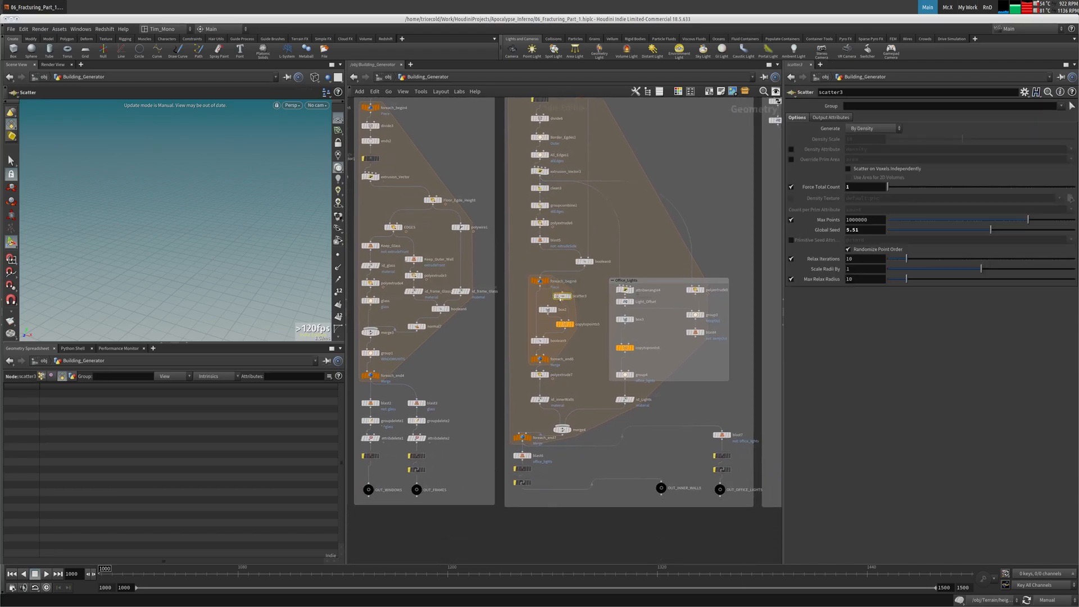
click(567, 325)
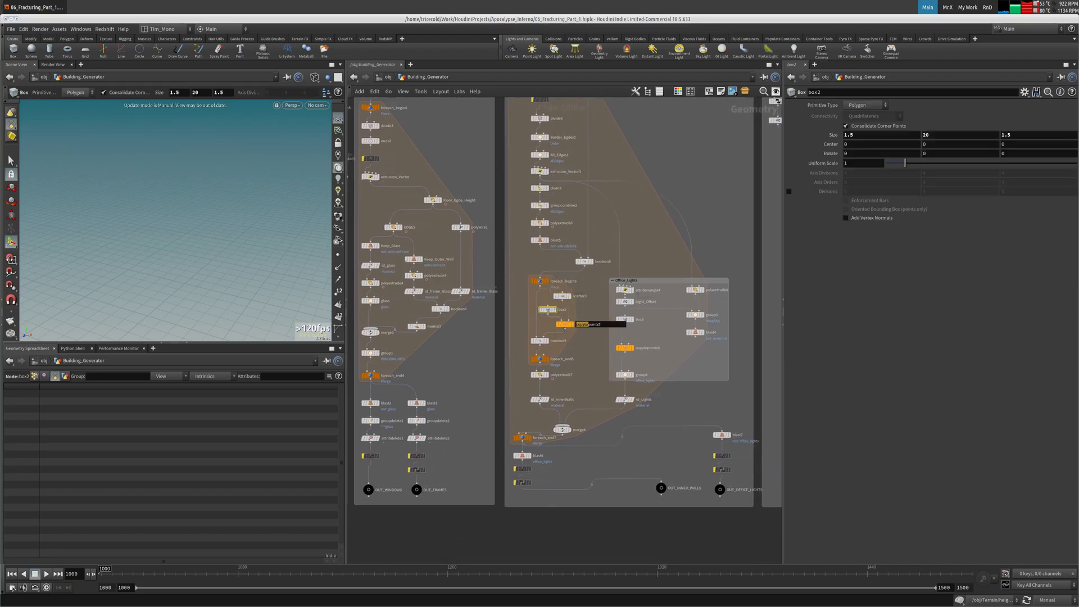
click(539, 281)
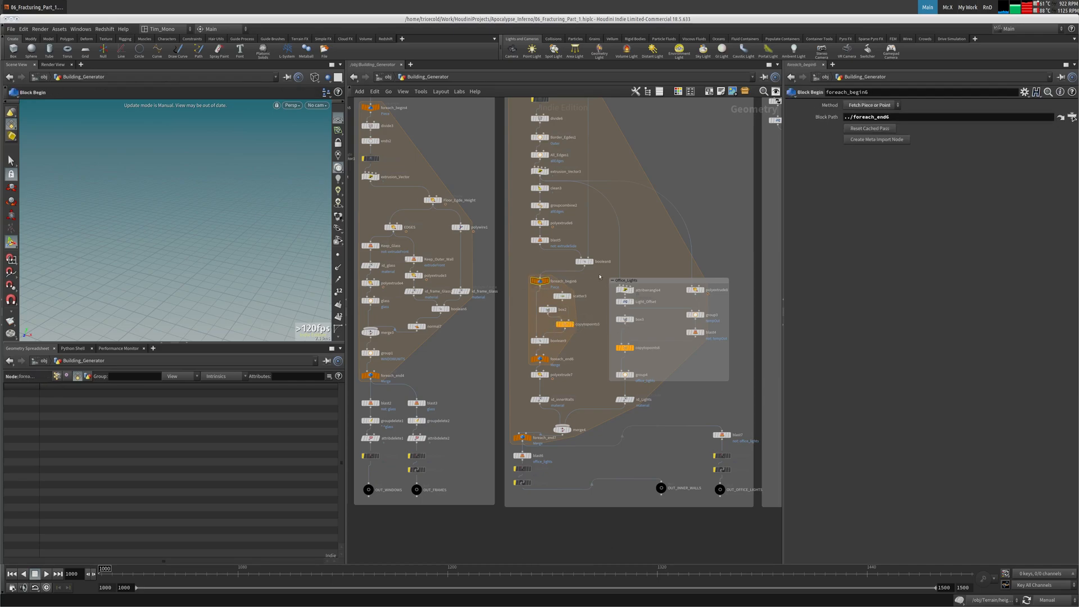
Step: Locate the cutting loop below In_Sides and examine the cutA Clip node's expressions in a widened parameter view
scroll(627, 255, down, 4)
middle_drag(627, 255, 485, 277)
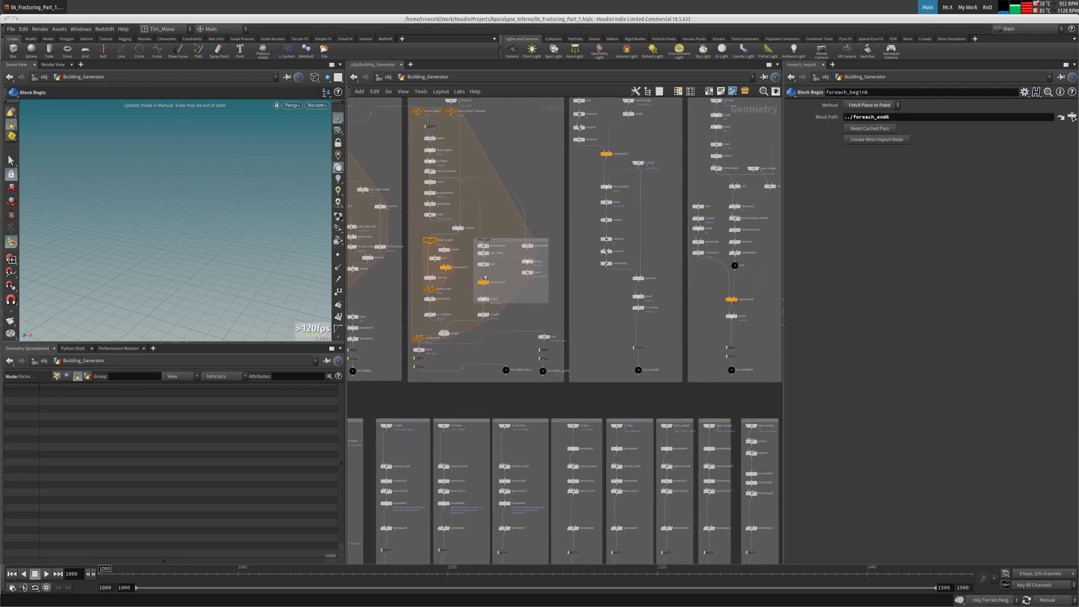
middle_drag(592, 221, 581, 394)
middle_drag(546, 106, 575, 240)
middle_drag(443, 315, 350, 361)
scroll(494, 270, up, 5)
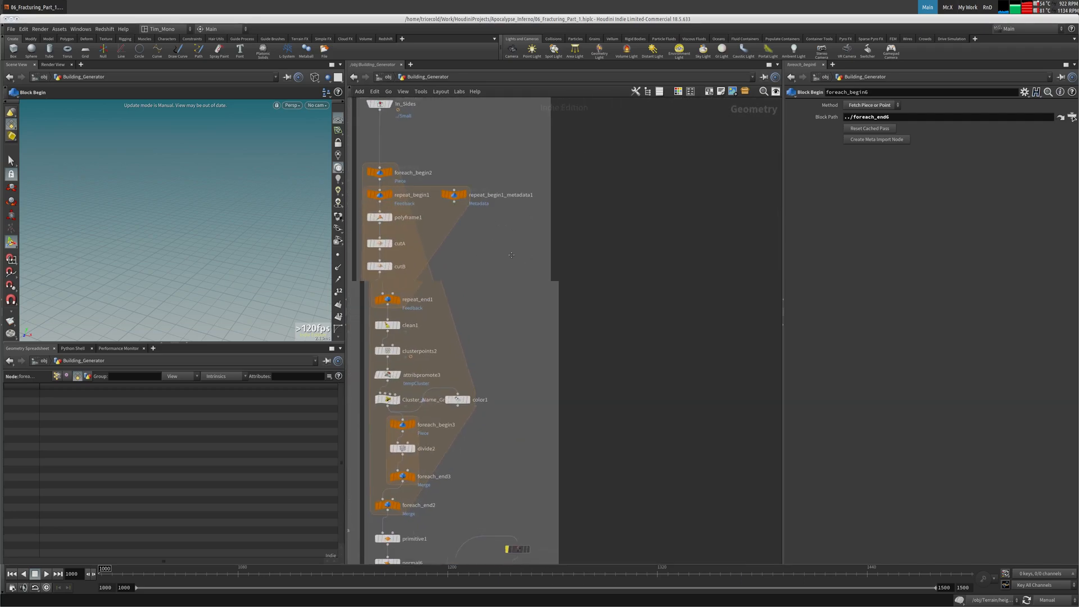
middle_drag(495, 256, 561, 261)
click(446, 249)
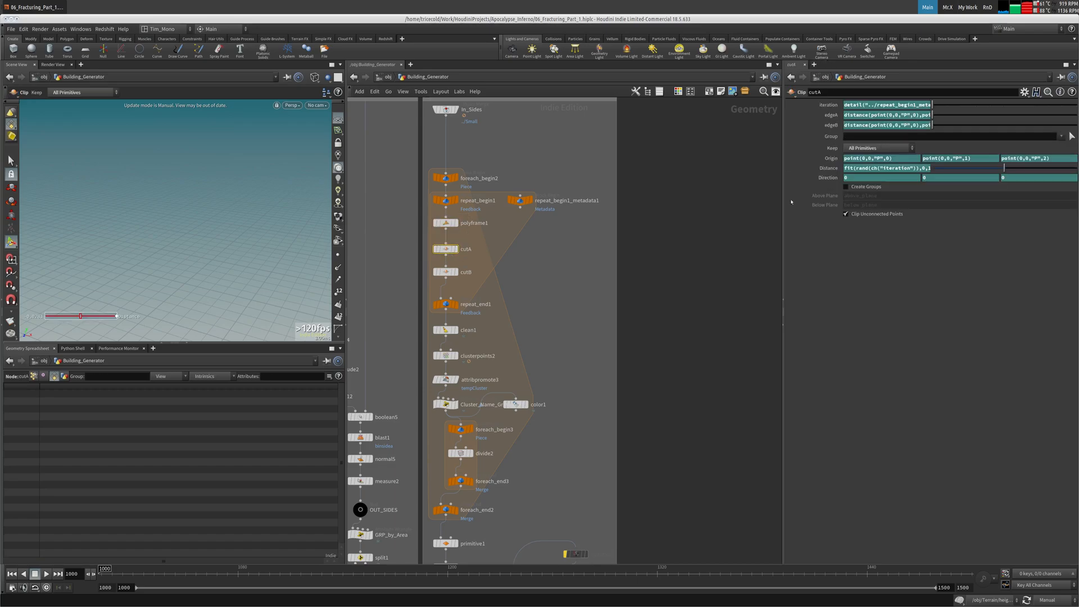
drag(782, 124, 647, 125)
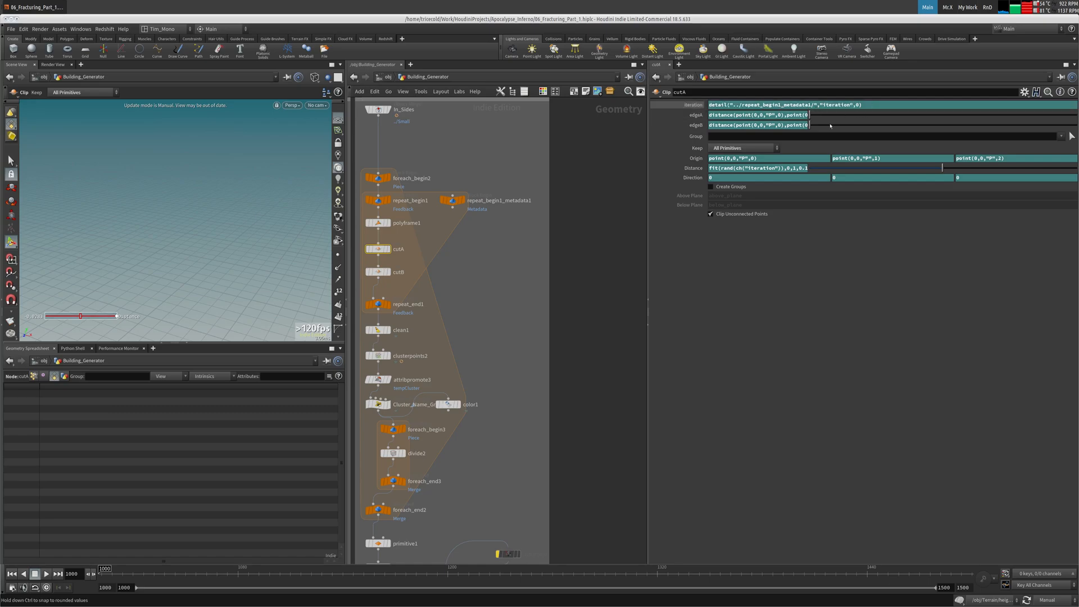
Step: Examine repeat_begin1 and its metadata node's detail attributes, along with the iteration expression on cutA that references them
click(378, 200)
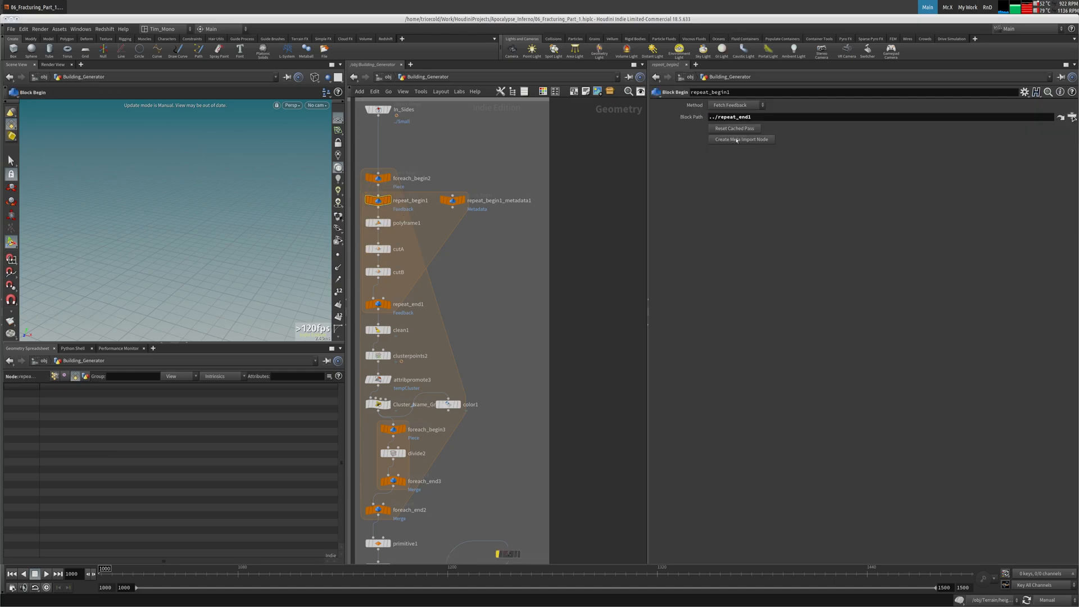
mouse_move(377, 201)
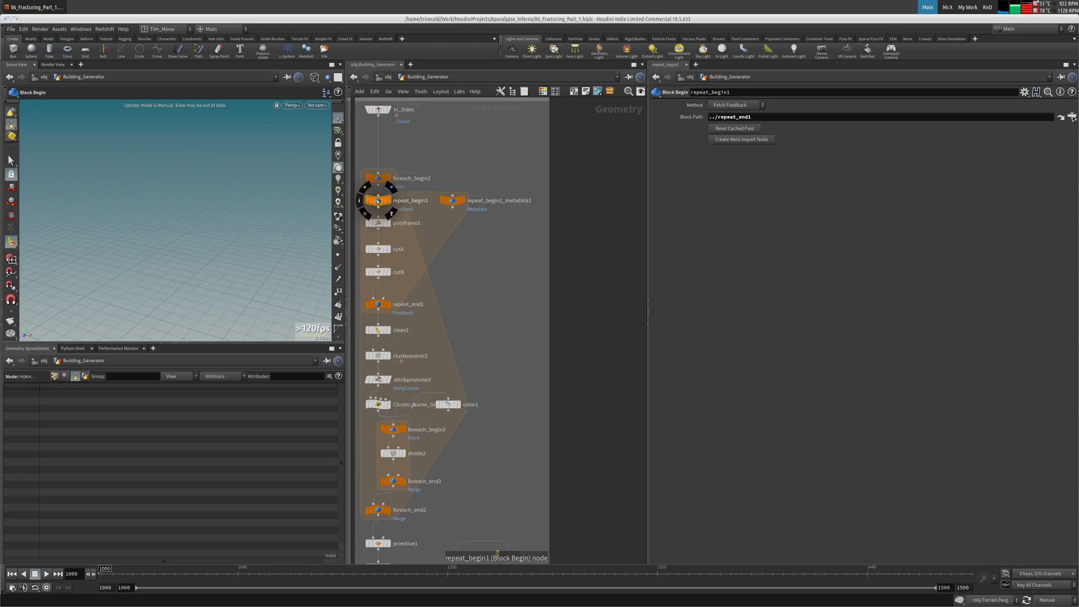
click(453, 200)
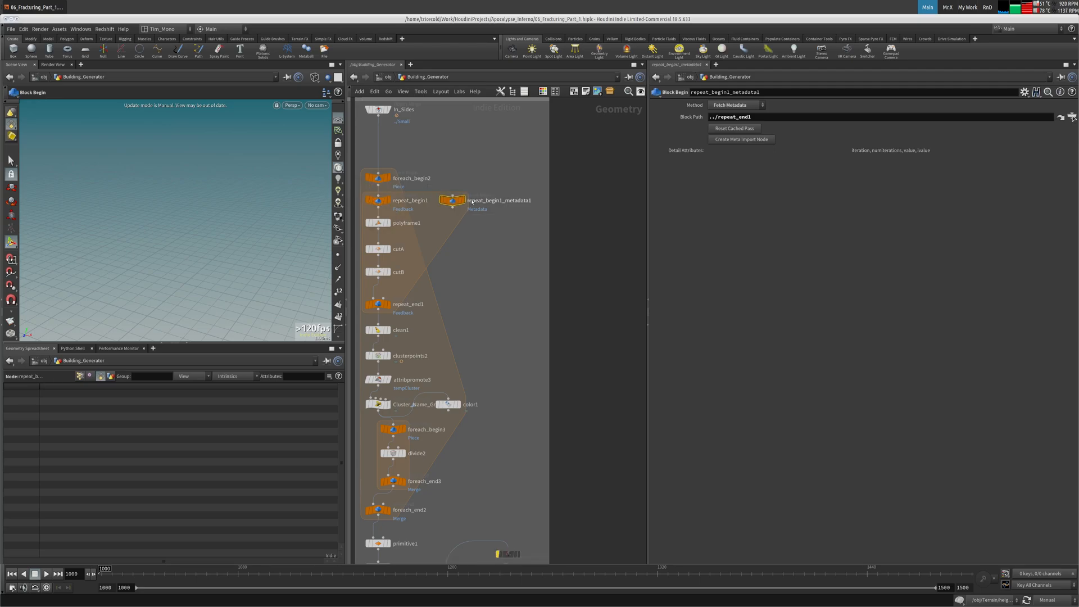
click(112, 376)
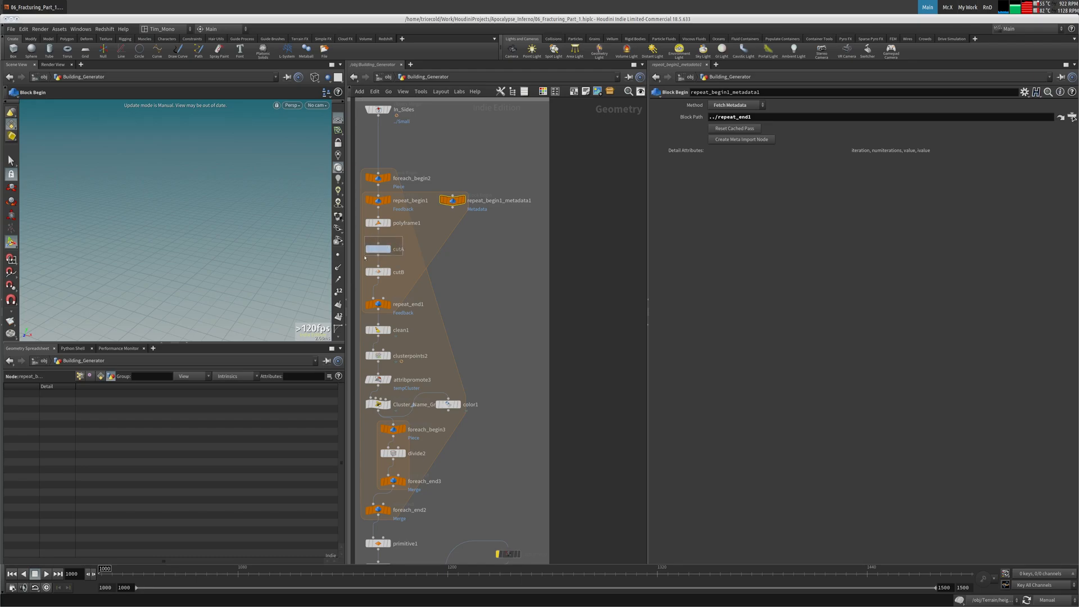
click(380, 249)
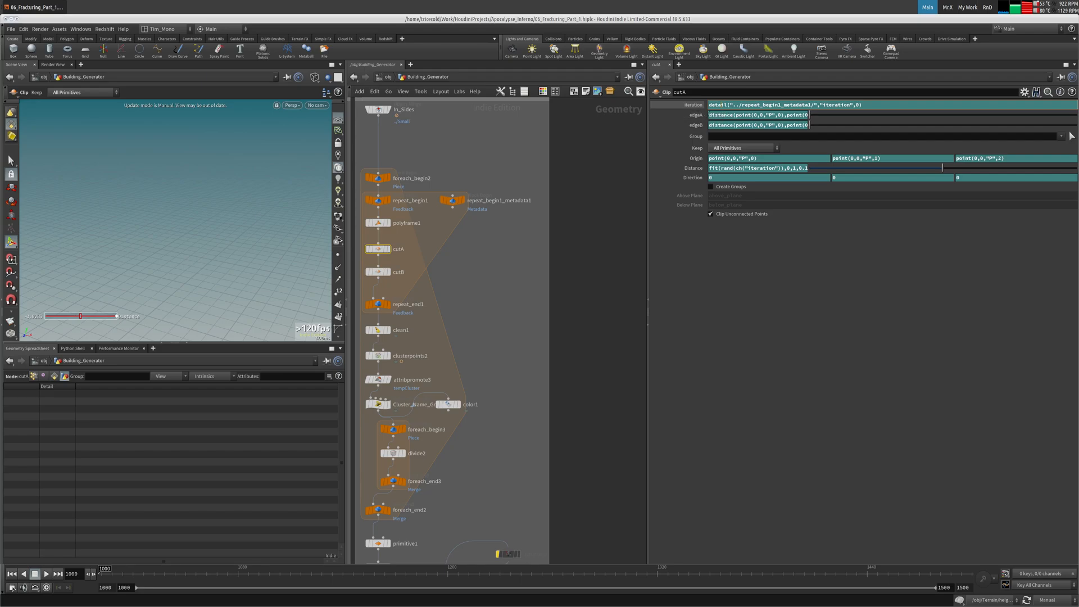
middle_drag(597, 169, 604, 163)
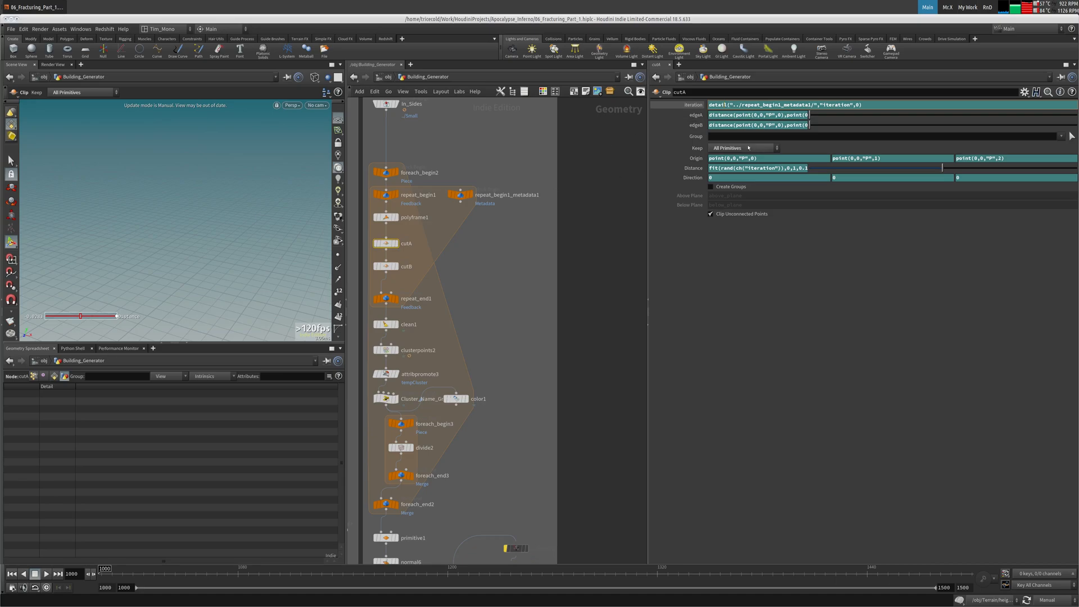
drag(820, 104, 854, 105)
click(857, 105)
key(Return)
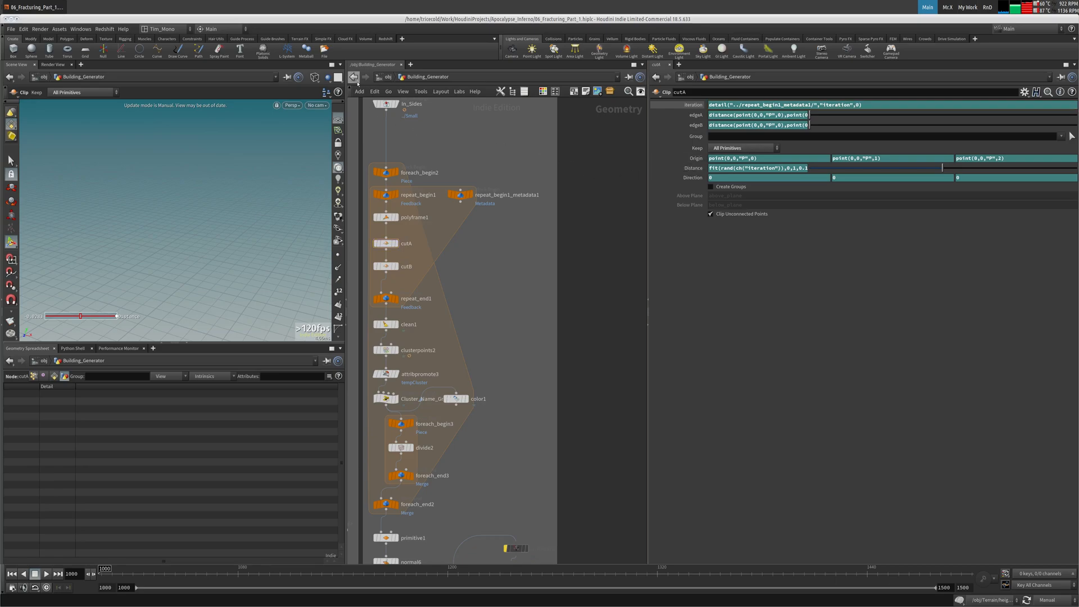
Step: Return to the object level and open the Building_Fracturing network
click(387, 77)
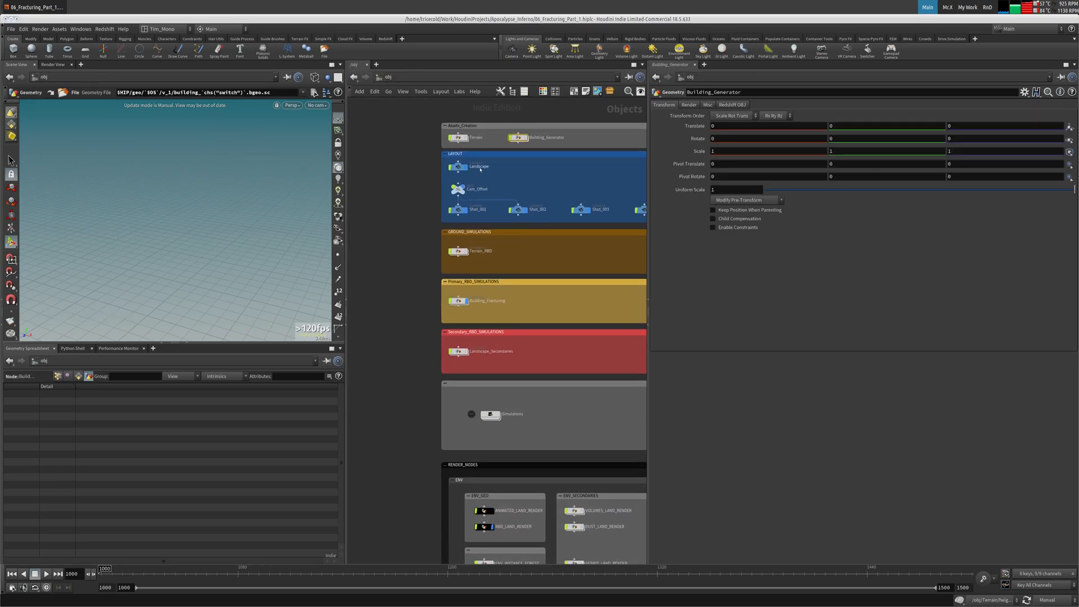
middle_drag(407, 340, 383, 314)
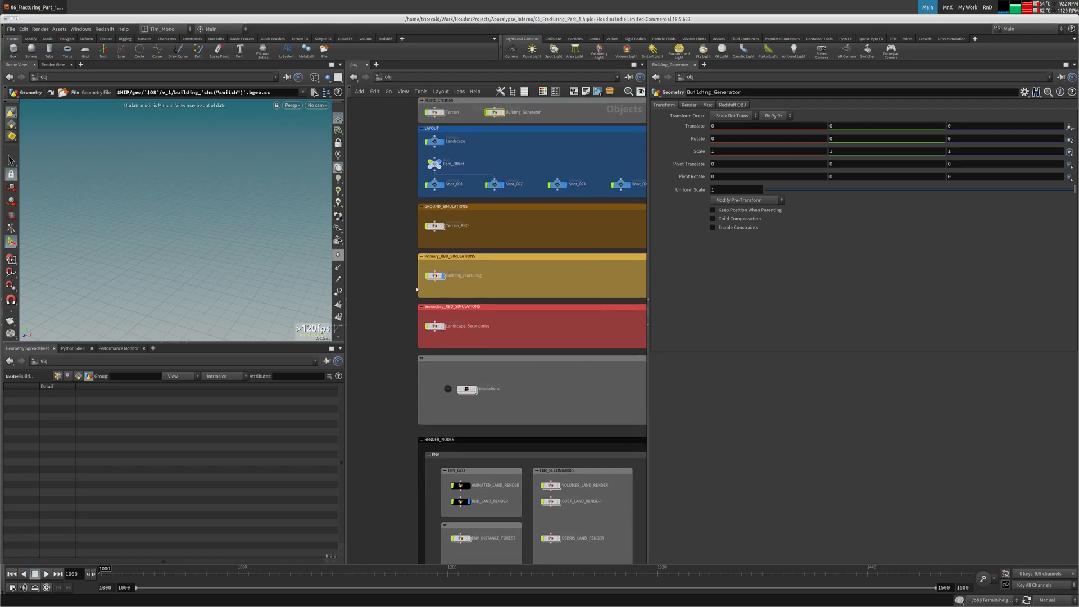
double_click(435, 275)
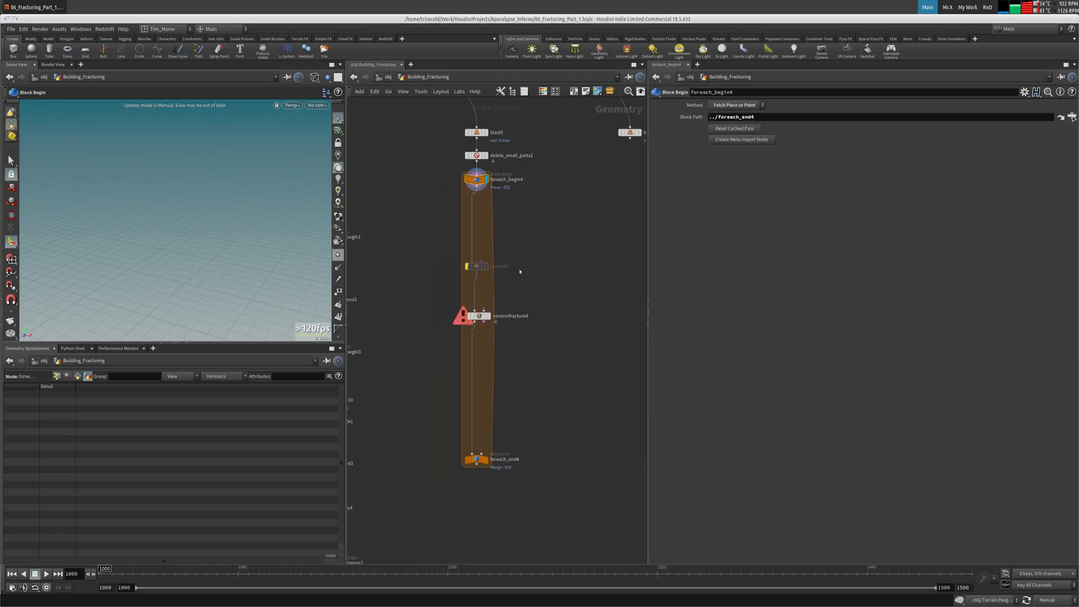
Step: Add a Points from Volume node inside the frame loop, fed by foreach_begin4, and display it
click(478, 316)
key(Tab)
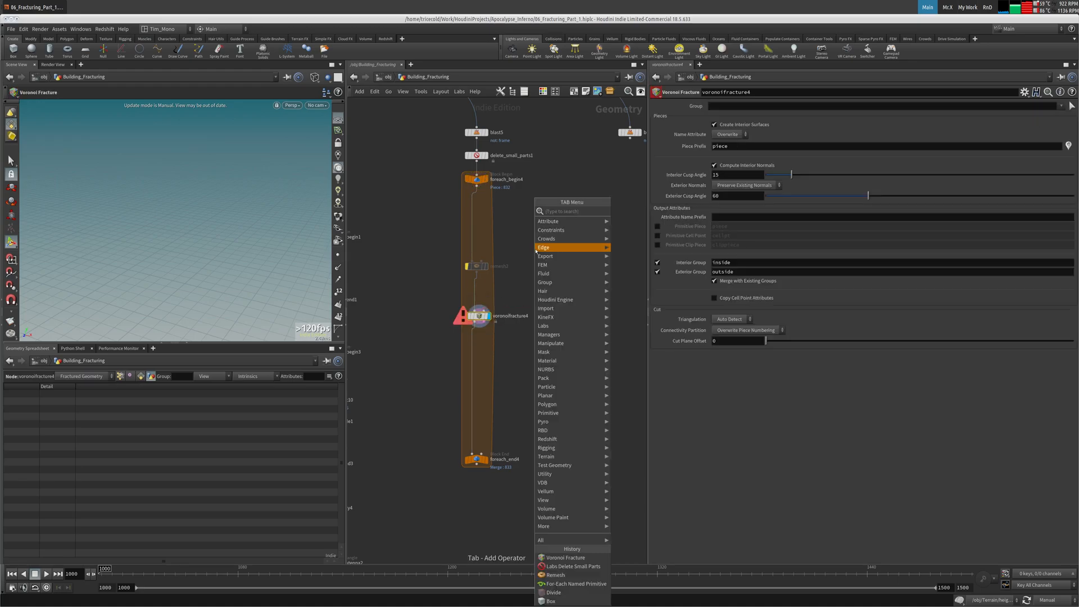
text(p)
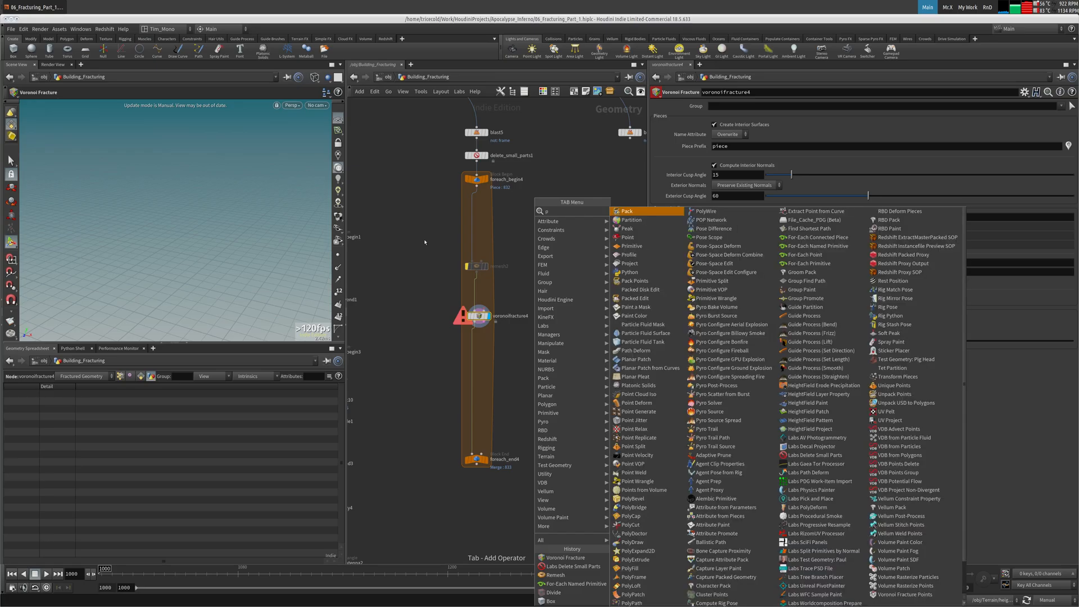
text(ointsfro)
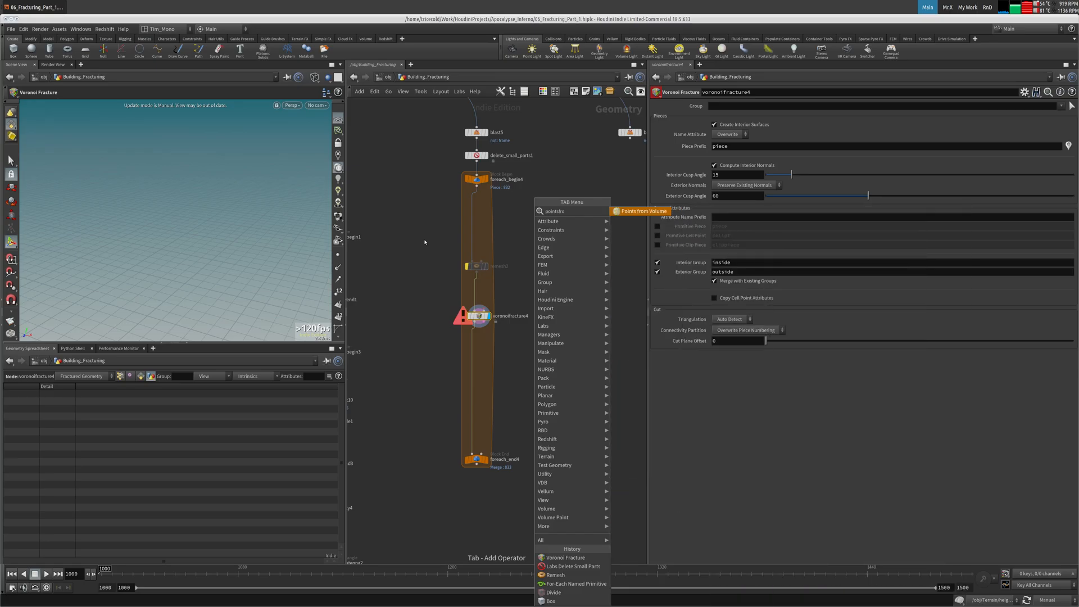
key(Return)
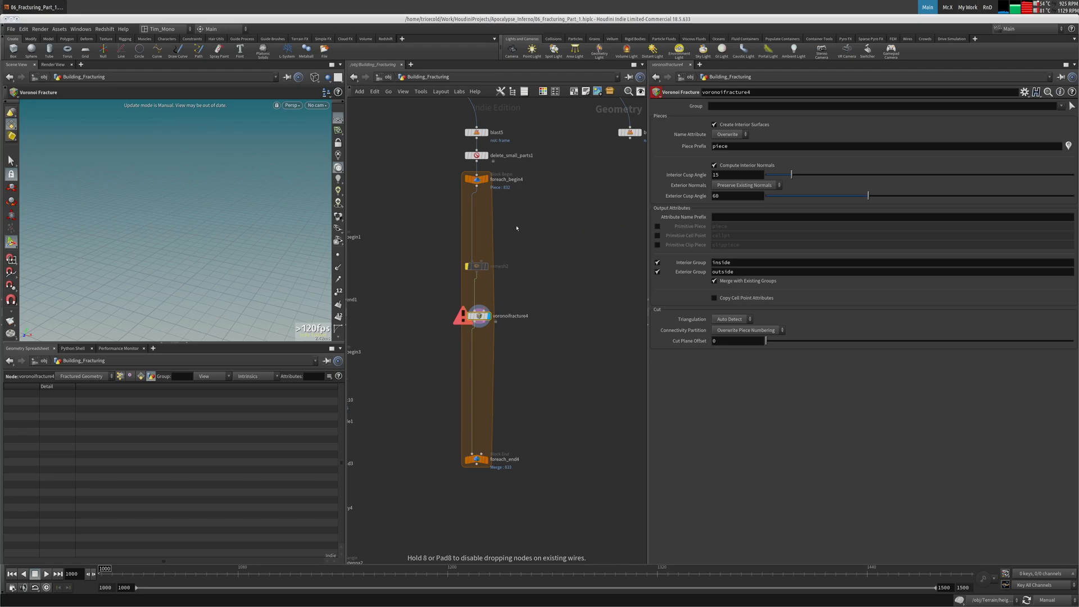
click(526, 236)
drag(475, 187, 526, 230)
click(535, 236)
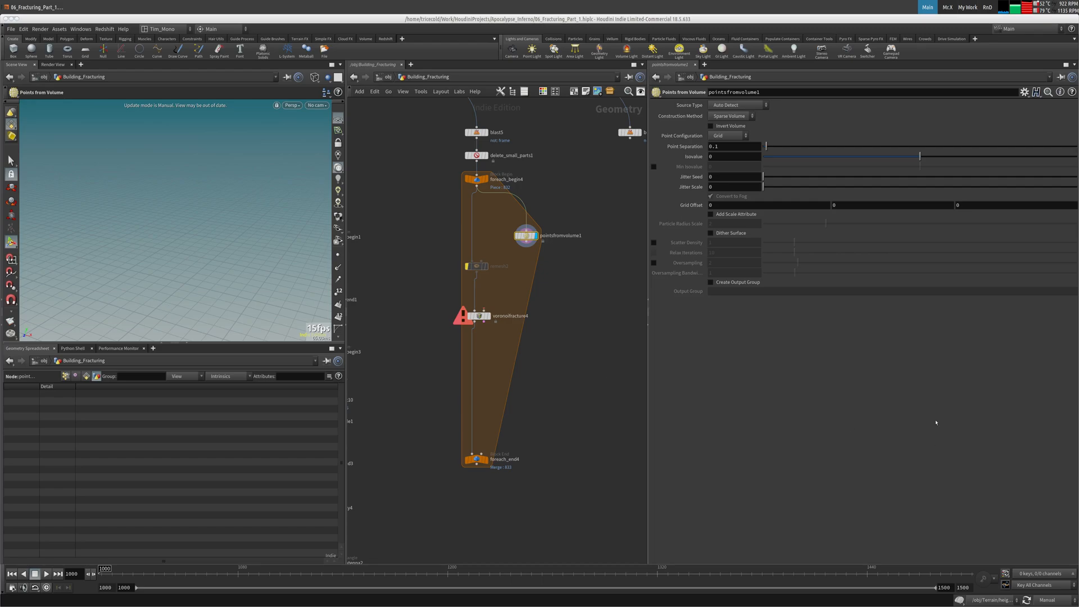
Step: Set Point Separation to 1 on the Points from Volume node and restore Auto Update
drag(722, 147, 595, 159)
text(1)
key(Return)
click(1045, 599)
click(1051, 573)
Step: Try a Y Grid Offset of 0.2 and a Point Separation of .5 on the Points from Volume node
mouse_move(189, 203)
mouse_down()
mouse_move(200, 176)
mouse_move(185, 191)
mouse_up()
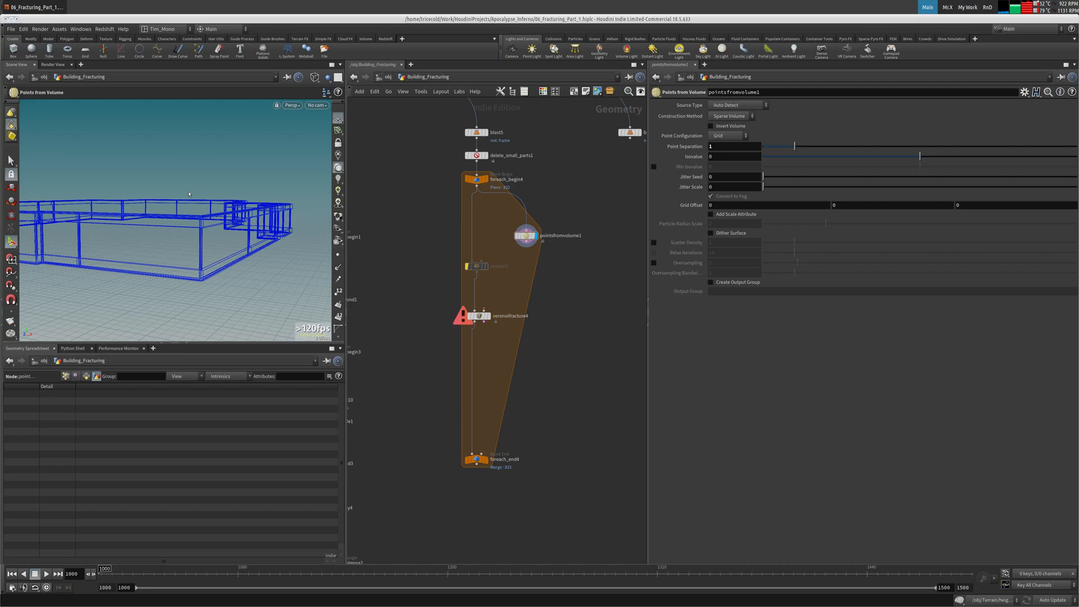
alt+drag(167, 277, 121, 270)
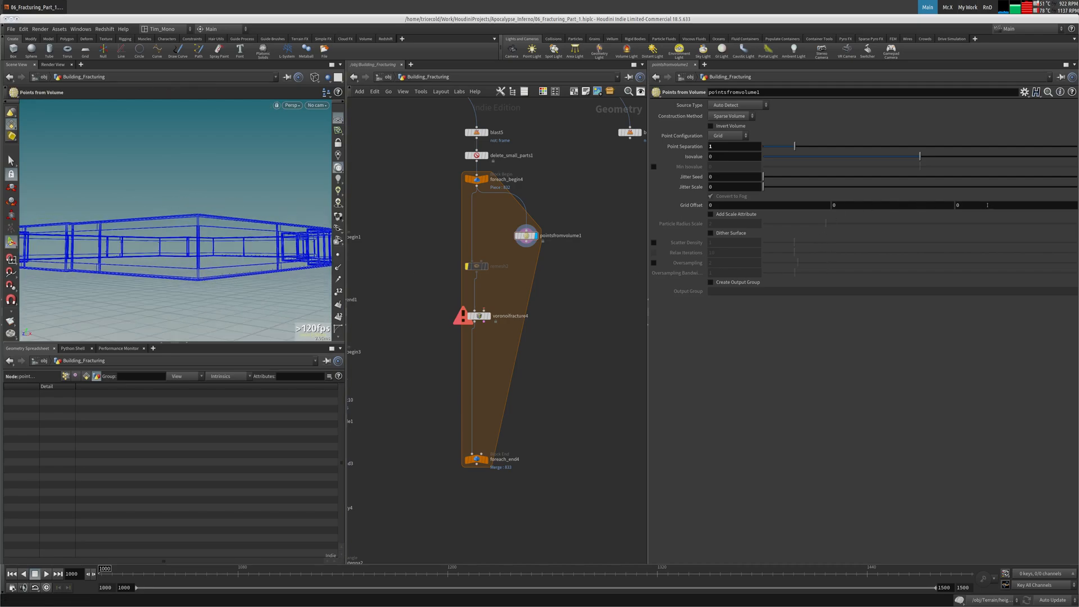
mouse_move(852, 205)
middle_down()
mouse_move(878, 203)
mouse_move(864, 204)
middle_up()
drag(728, 147, 393, 90)
key(Return)
alt+drag(131, 174, 262, 168)
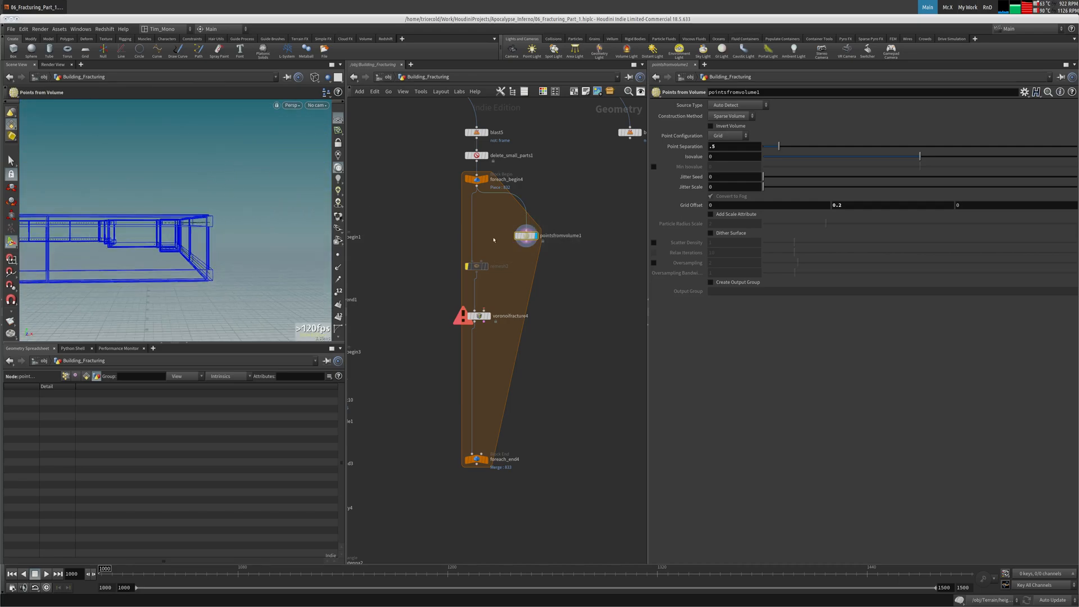
Step: Replace the Points from Volume node with a Scatter node fed by foreach_begin4
key(Delete)
key(Tab)
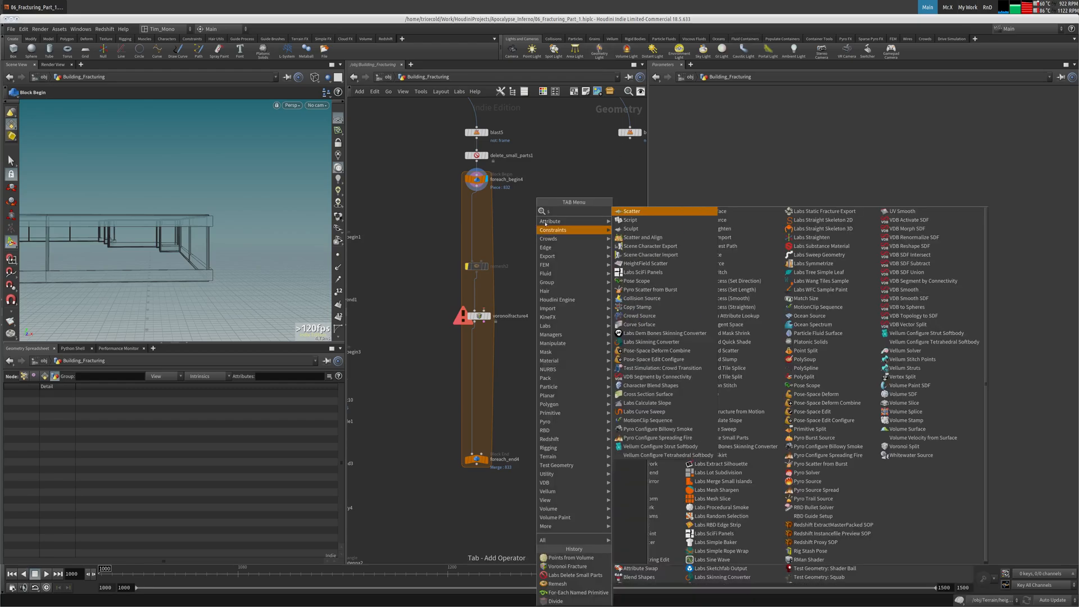
click(646, 212)
click(544, 272)
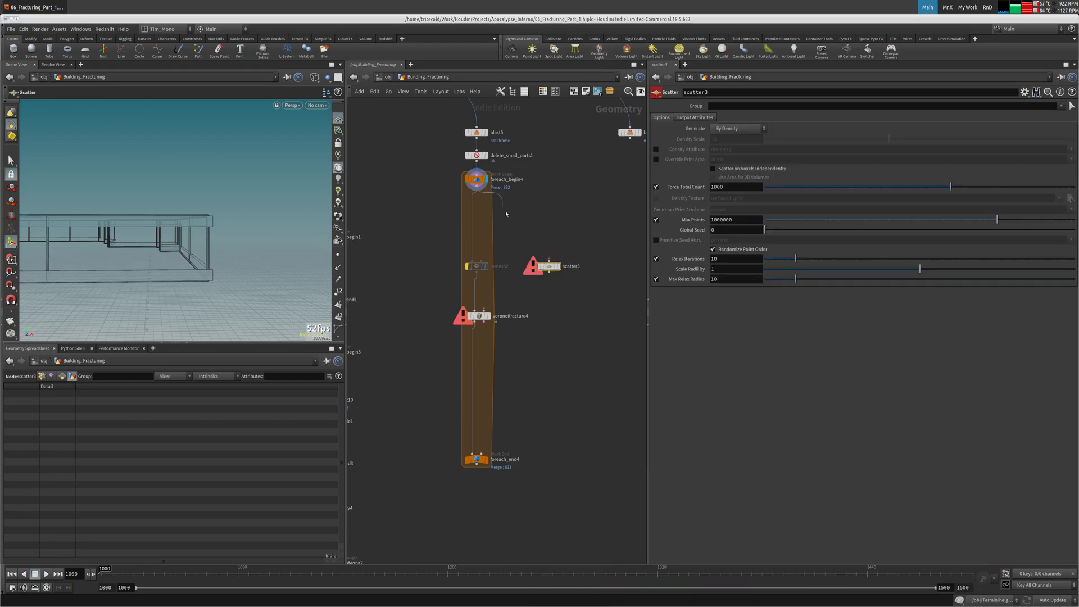
drag(477, 192, 549, 261)
Step: Set scatter3's Force Total Count to 100 and connect it to the second input of voronoifracture4
alt+drag(185, 225, 289, 255)
key(Return)
click(737, 188)
key(BackSpace)
key(Return)
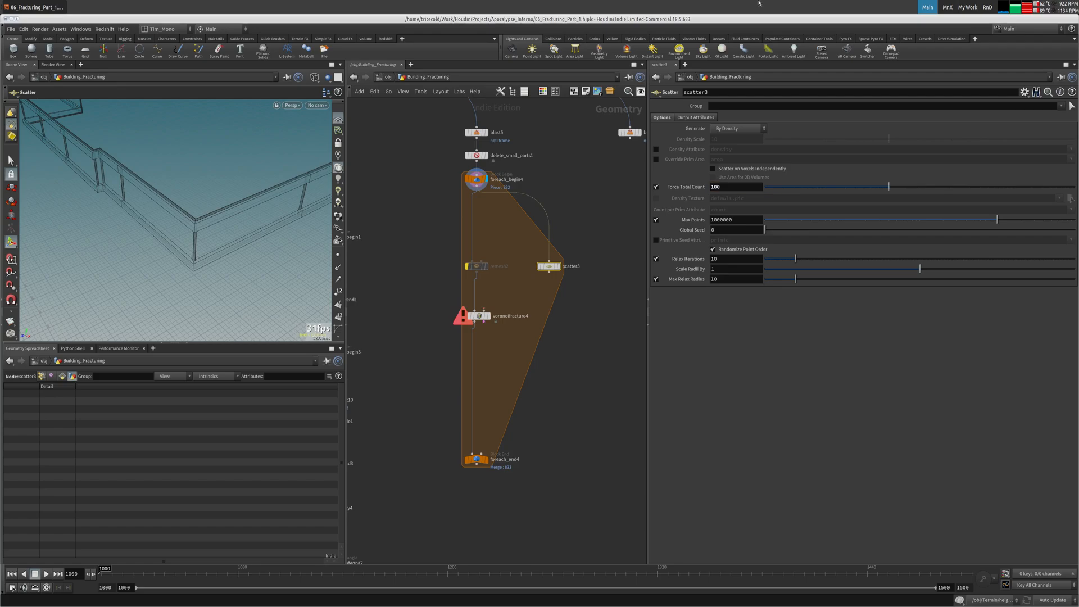
alt+drag(142, 219, 229, 183)
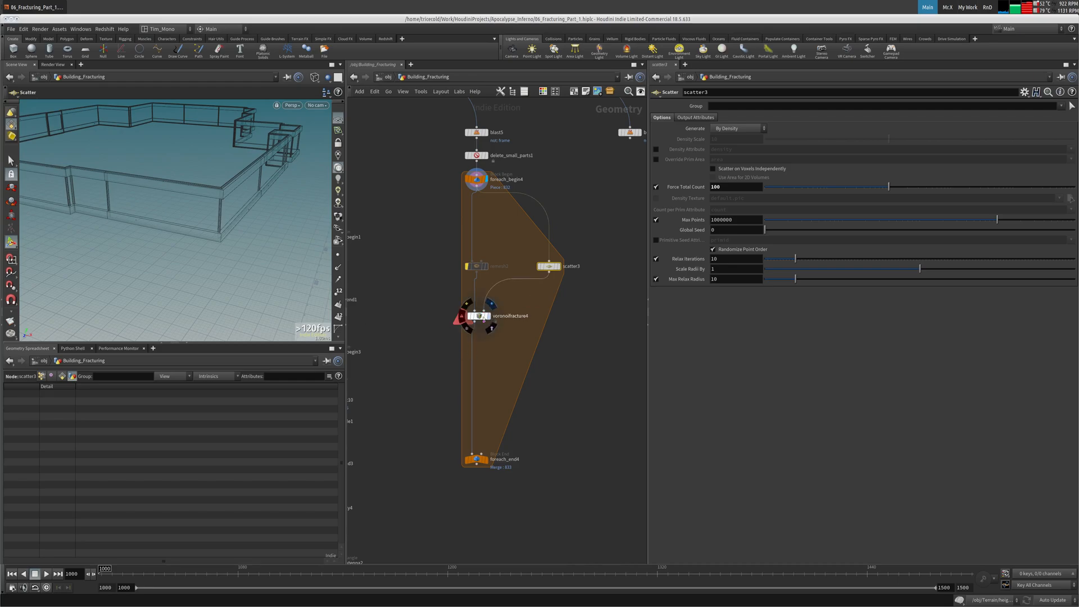
Step: Add an Exploded View node after voronoifracture4, display it and inspect the separated frame pieces in the viewport
click(481, 317)
key(Tab)
text(exp)
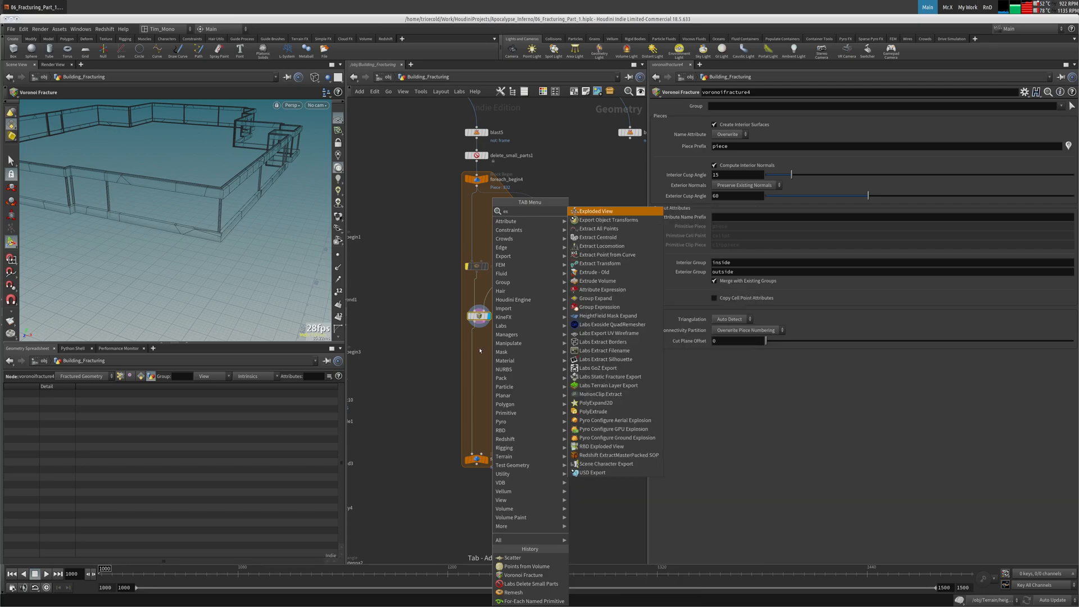
click(606, 213)
click(496, 347)
click(475, 322)
click(497, 341)
click(484, 343)
key(space+g)
drag(181, 188, 205, 239)
middle_drag(205, 238, 149, 202)
right_drag(149, 202, 153, 169)
drag(153, 169, 162, 202)
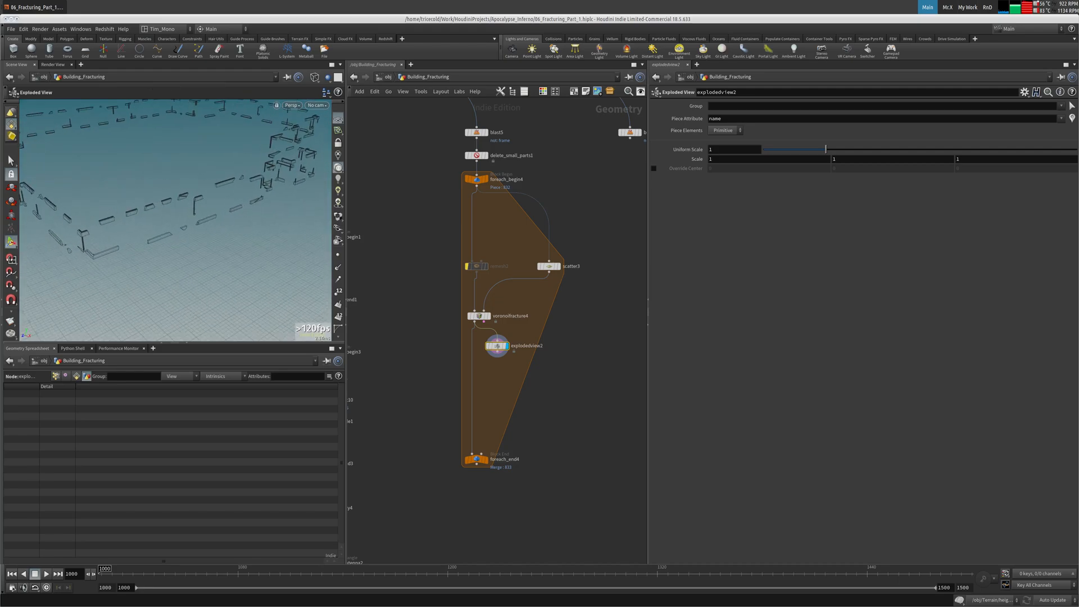
Step: Display foreach_end4 and connect a new Exploded View node to its output
click(485, 460)
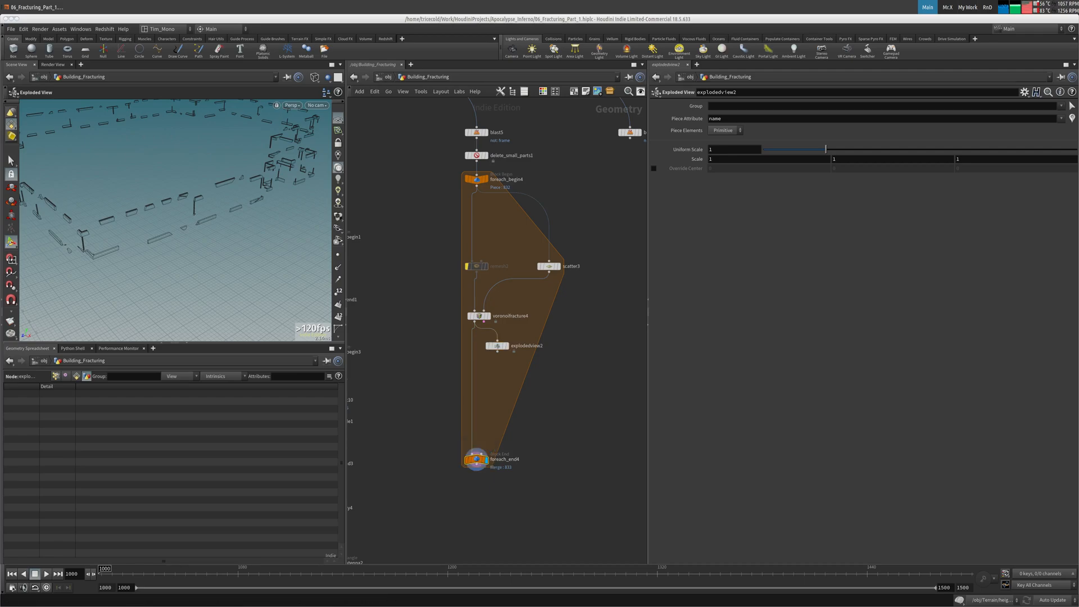
middle_drag(384, 281, 395, 211)
key(Tab)
text(ex)
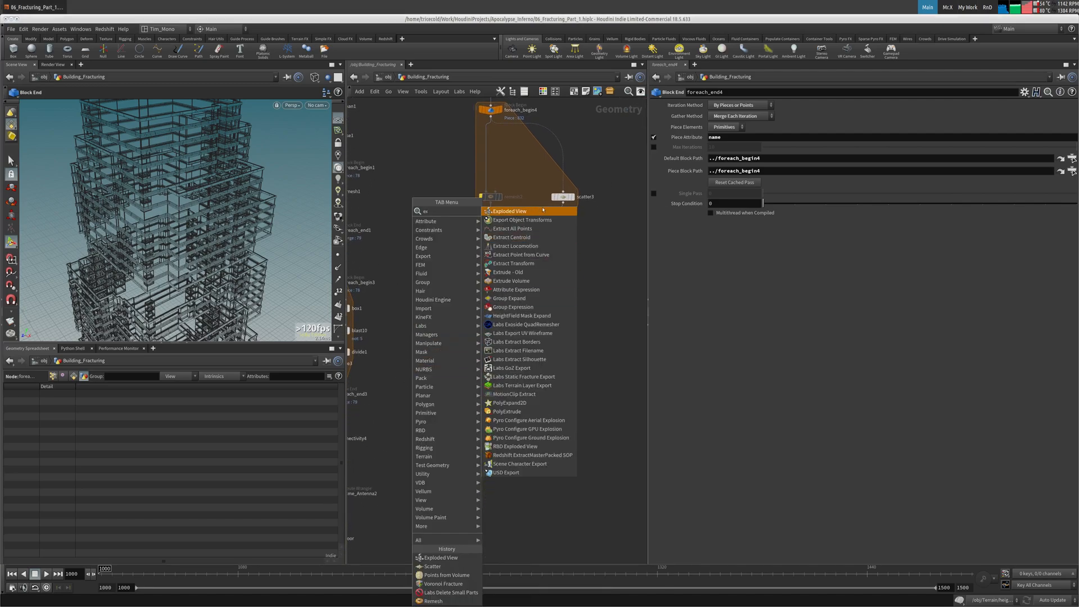
click(510, 211)
click(487, 447)
click(491, 398)
click(487, 441)
click(496, 447)
Step: Inspect the building's frame in the viewport and display scatter3's points
alt+drag(171, 216, 194, 140)
alt+right_drag(194, 140, 179, 169)
alt+drag(179, 169, 159, 191)
alt+right_drag(160, 191, 234, 201)
alt+drag(234, 202, 238, 185)
middle_drag(531, 250, 500, 292)
click(541, 240)
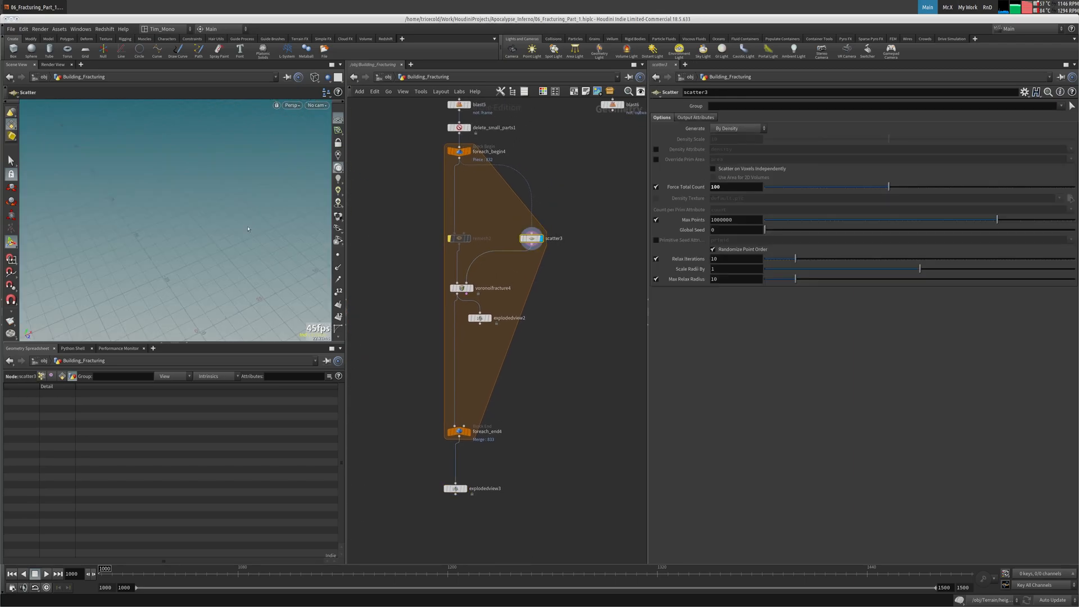
drag(207, 203, 210, 225)
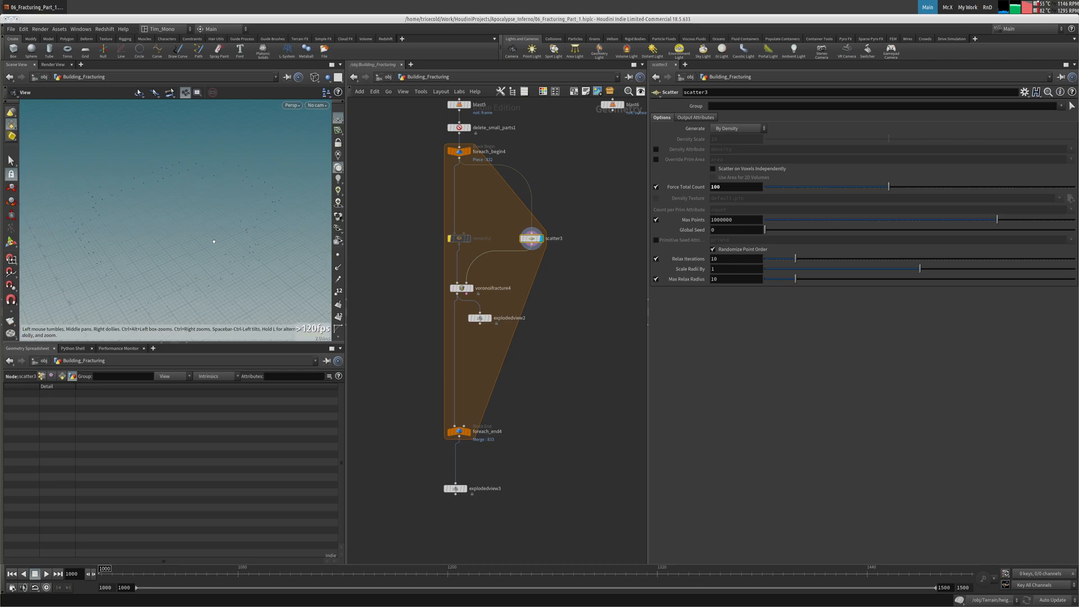
key(Return)
middle_drag(489, 212, 492, 227)
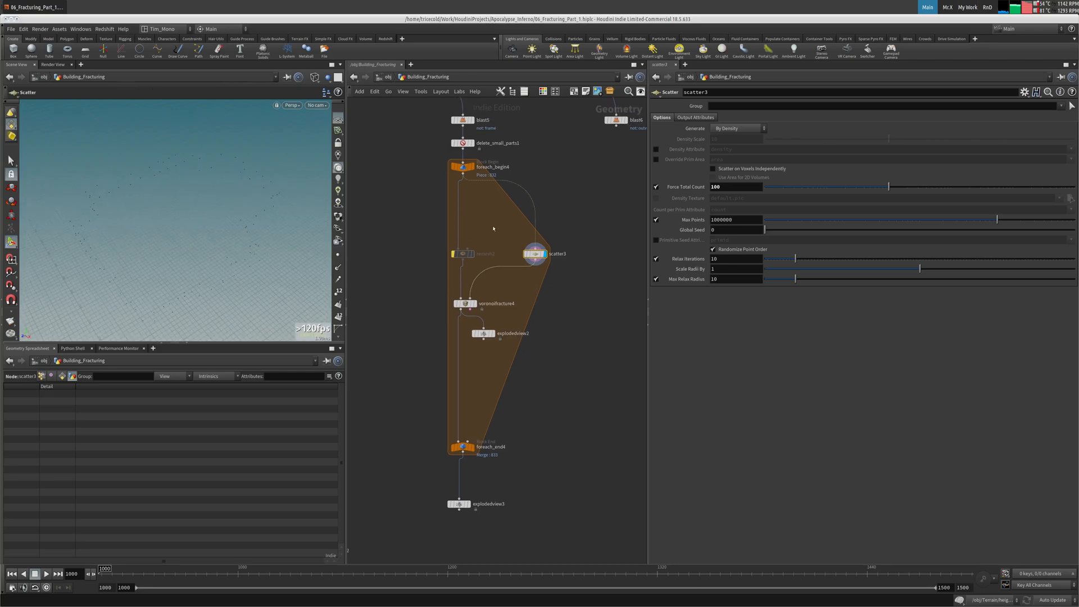
Step: Switch updates to Manual, make foreach_end4 the displayed node and return the update mode to Auto Update
click(1063, 601)
click(1058, 590)
drag(430, 427, 491, 463)
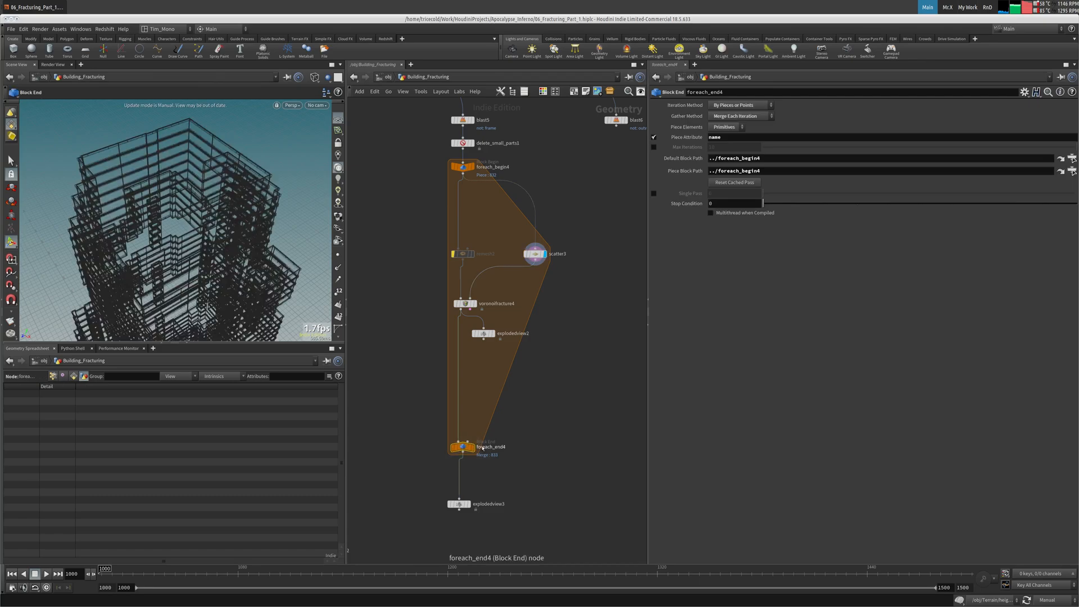
click(535, 254)
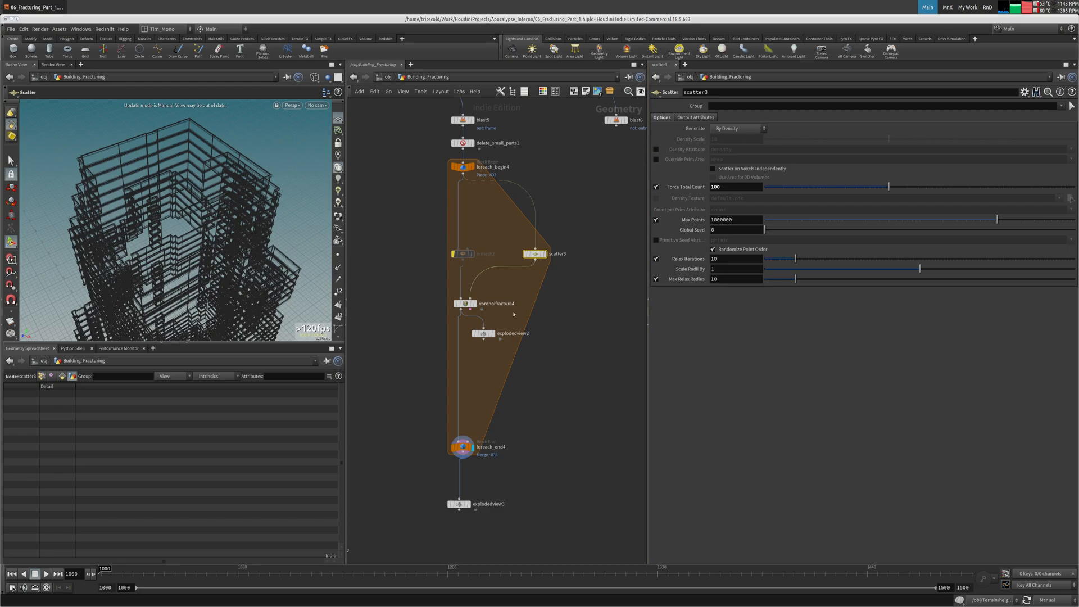
click(1052, 599)
click(1052, 574)
alt+drag(195, 209, 149, 183)
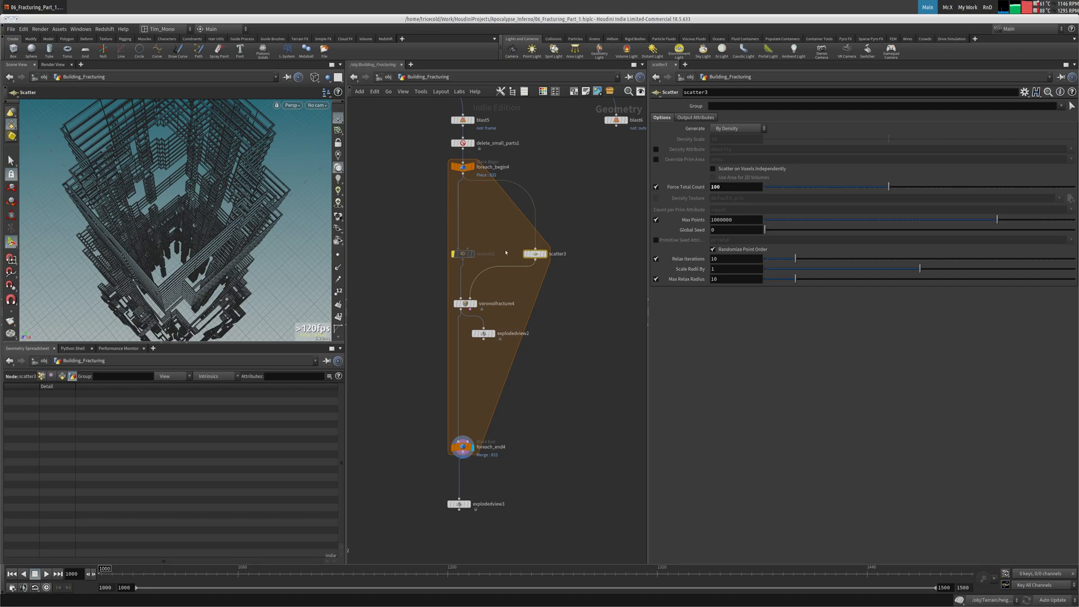
Step: Enable Single Pass on foreach_end4, set it to 1 and frame that fractured piece in the viewport
click(465, 448)
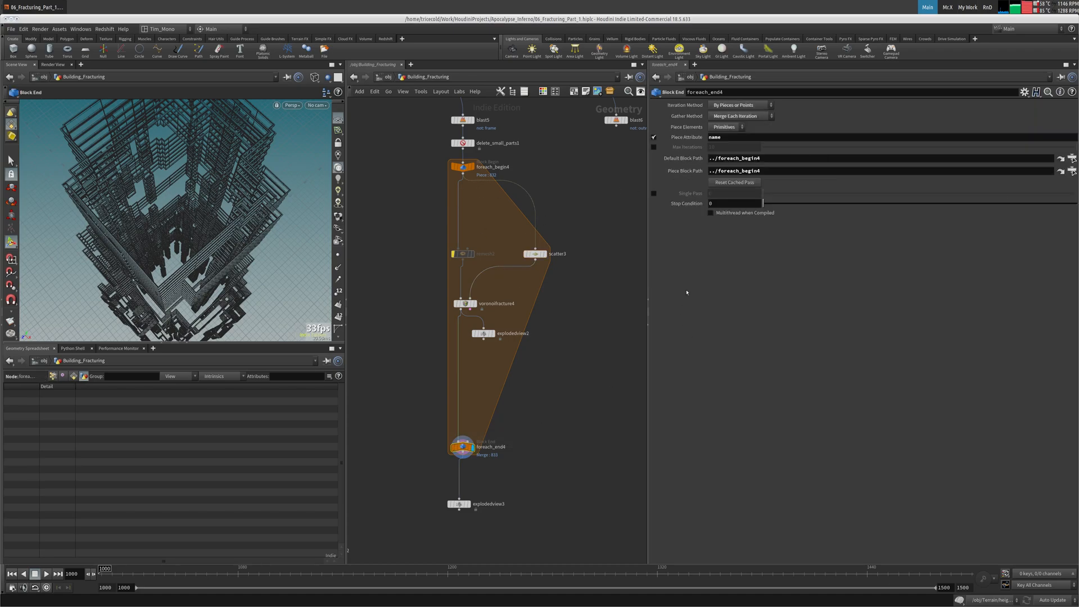
click(654, 193)
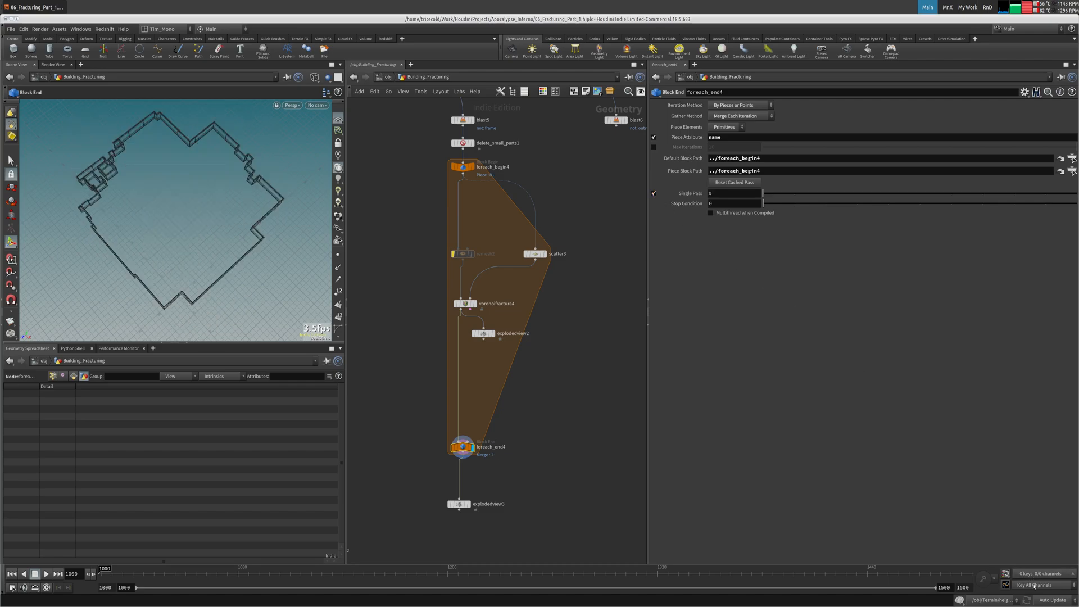
click(1052, 599)
click(1048, 578)
alt+drag(181, 242, 186, 211)
drag(763, 193, 792, 195)
key(space+g)
mouse_move(198, 273)
alt+mouse_down()
mouse_move(232, 240)
mouse_move(195, 275)
alt+mouse_up()
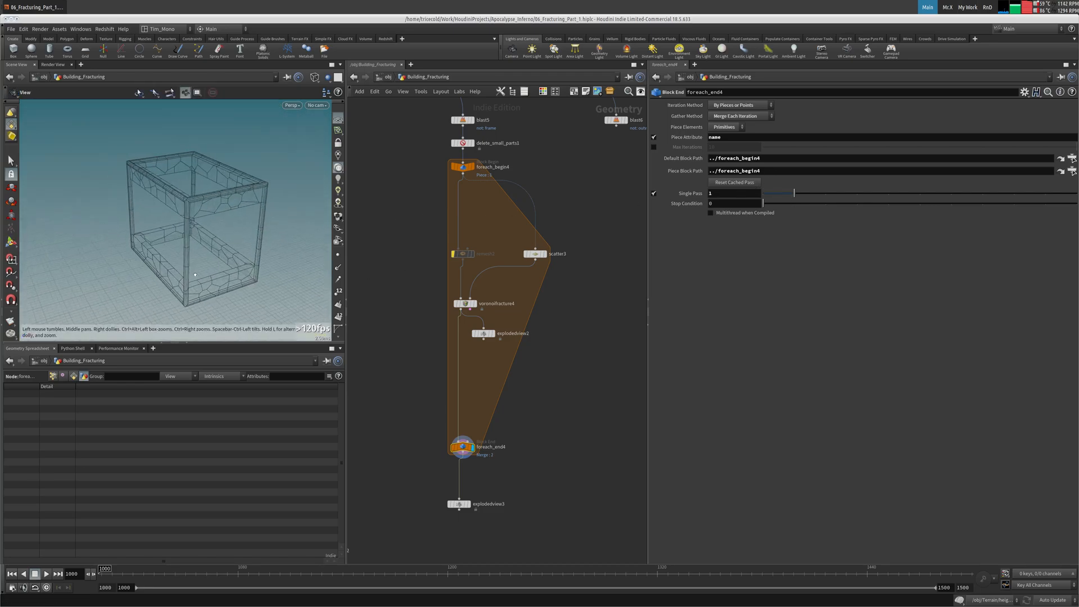
Step: Display explodedview2, turn off Force Total Count on scatter3 and set its Density Scale to .5
click(493, 335)
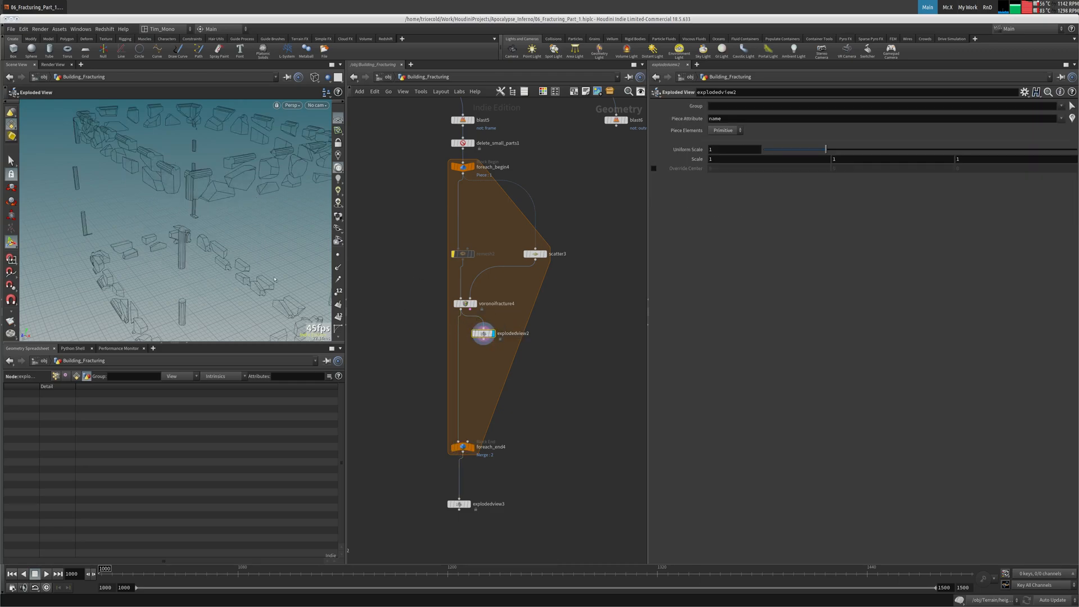
click(535, 254)
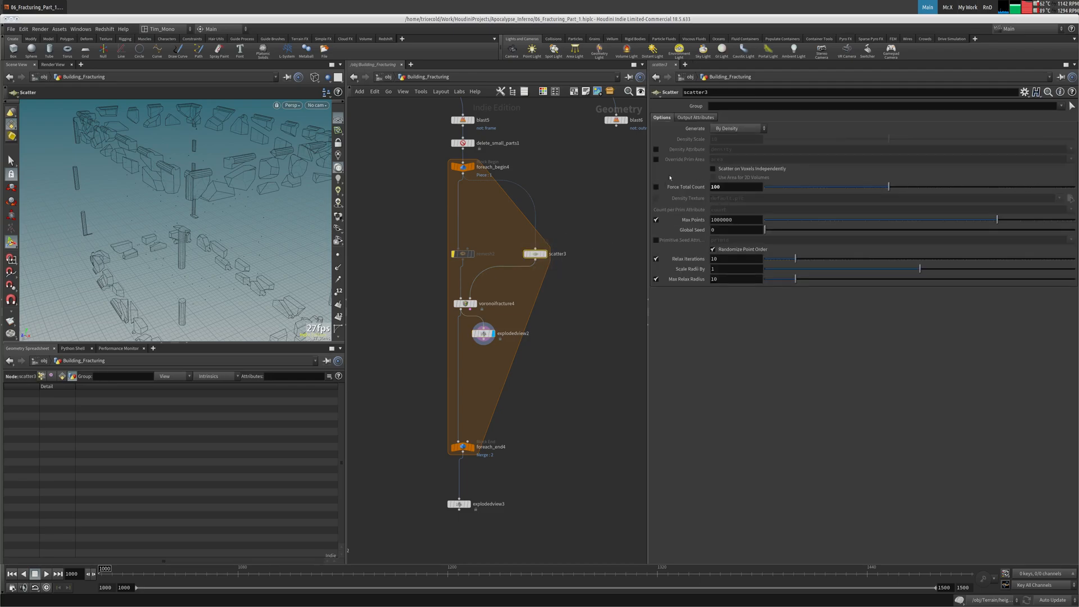
click(655, 186)
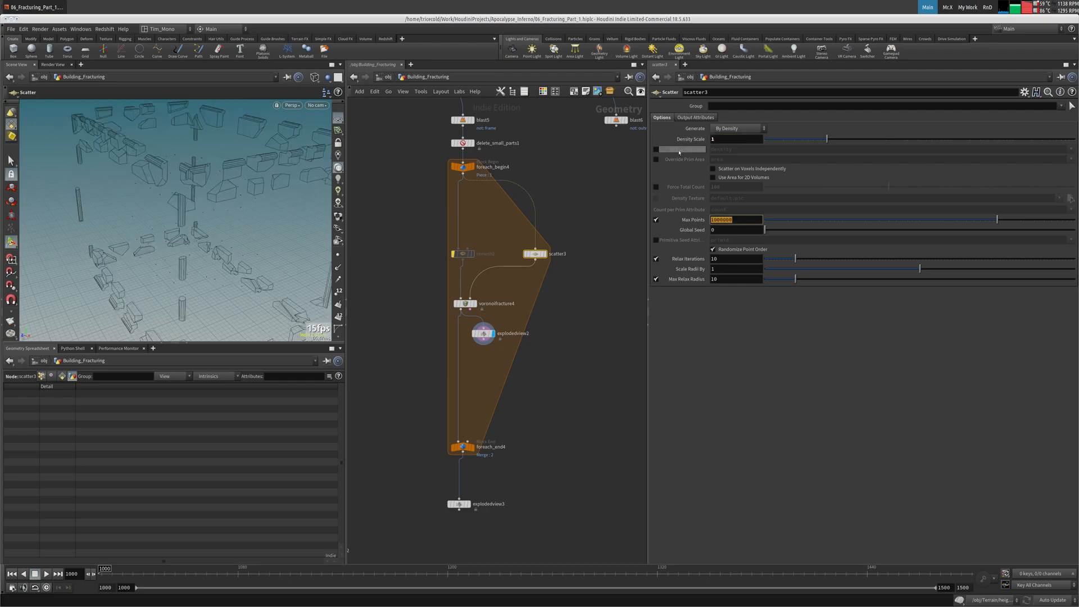
click(731, 139)
text(.5)
key(Return)
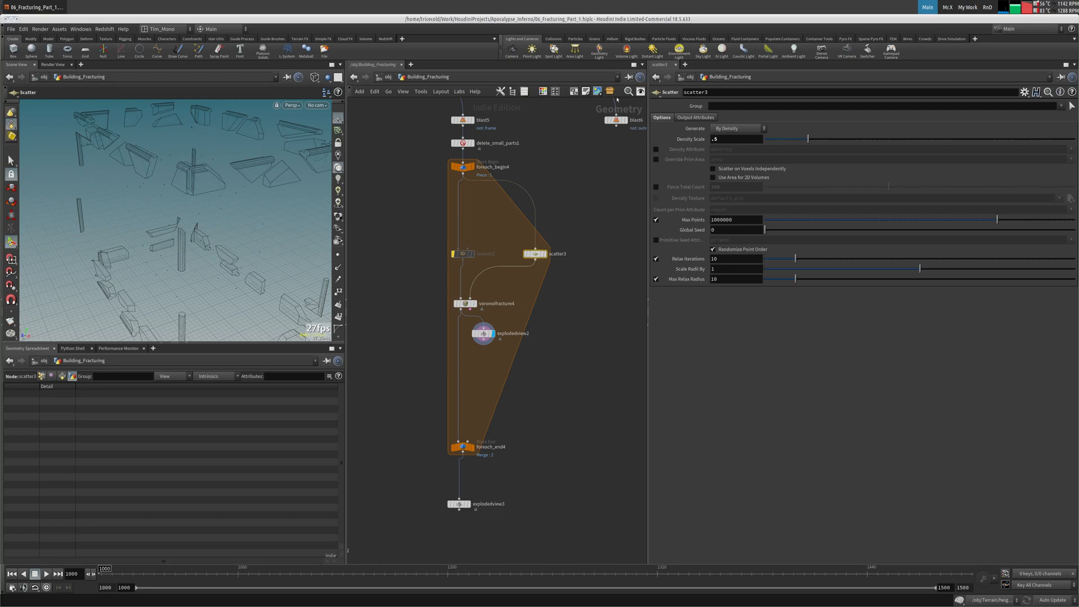
Step: Lower scatter3's Density Scale to .2
click(731, 138)
text(.2)
key(Return)
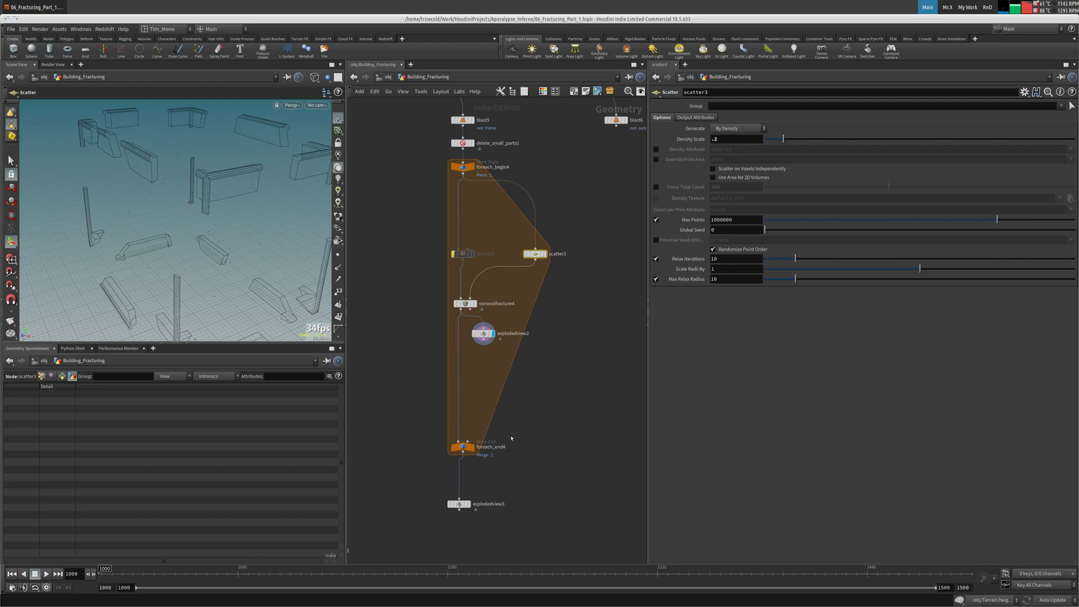
Step: Set foreach_end4's Single Pass to 0 and inspect that piece's exploded fragments
click(509, 423)
drag(793, 193, 762, 193)
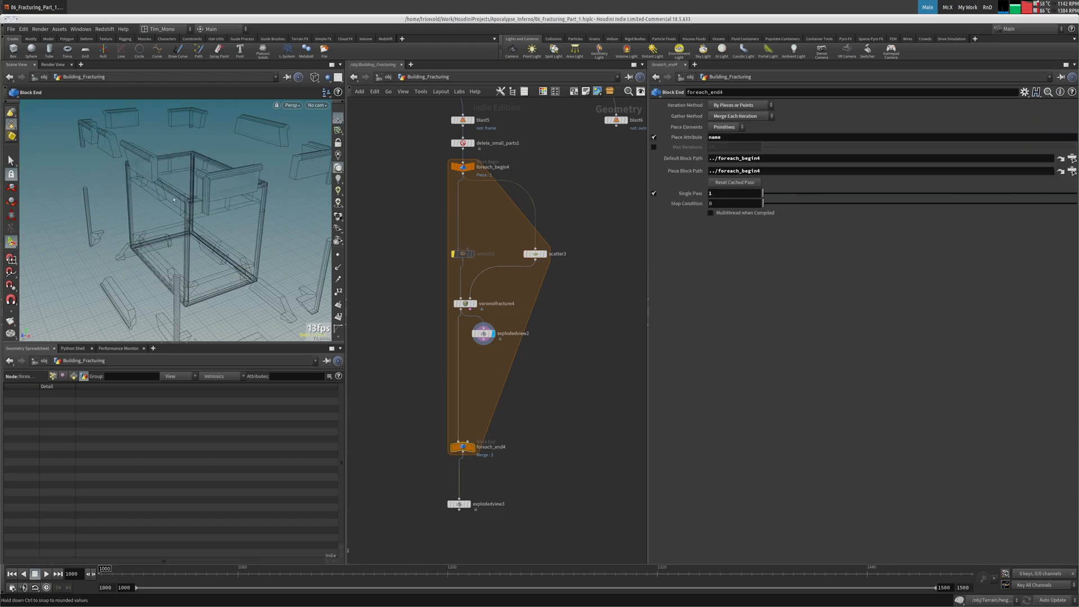
key(space+f)
drag(200, 214, 233, 181)
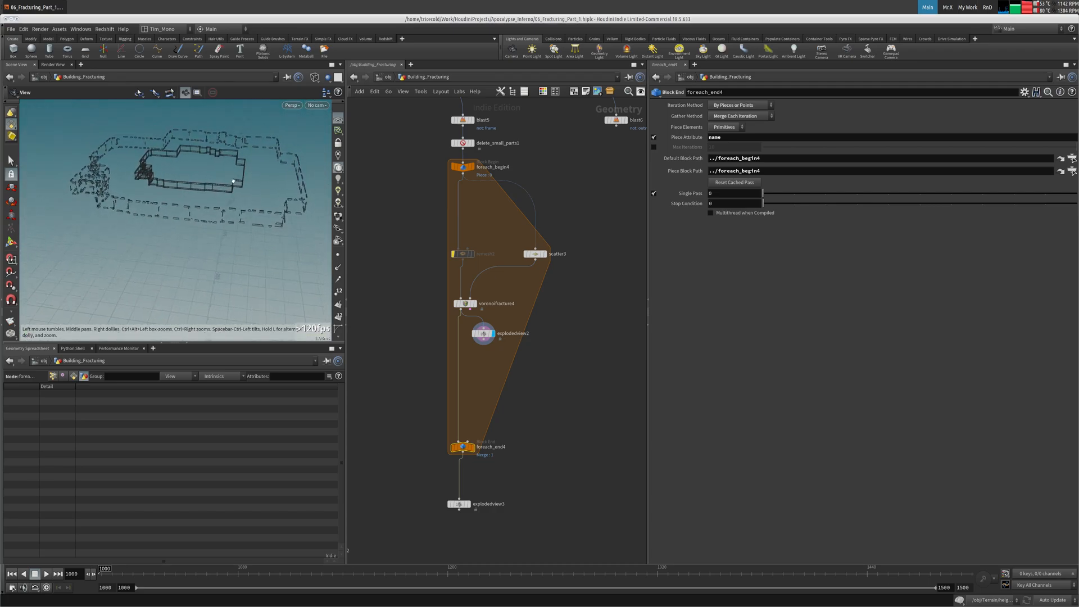
Step: Display foreach_end4 and set its Single Pass to 7
click(472, 447)
click(982, 193)
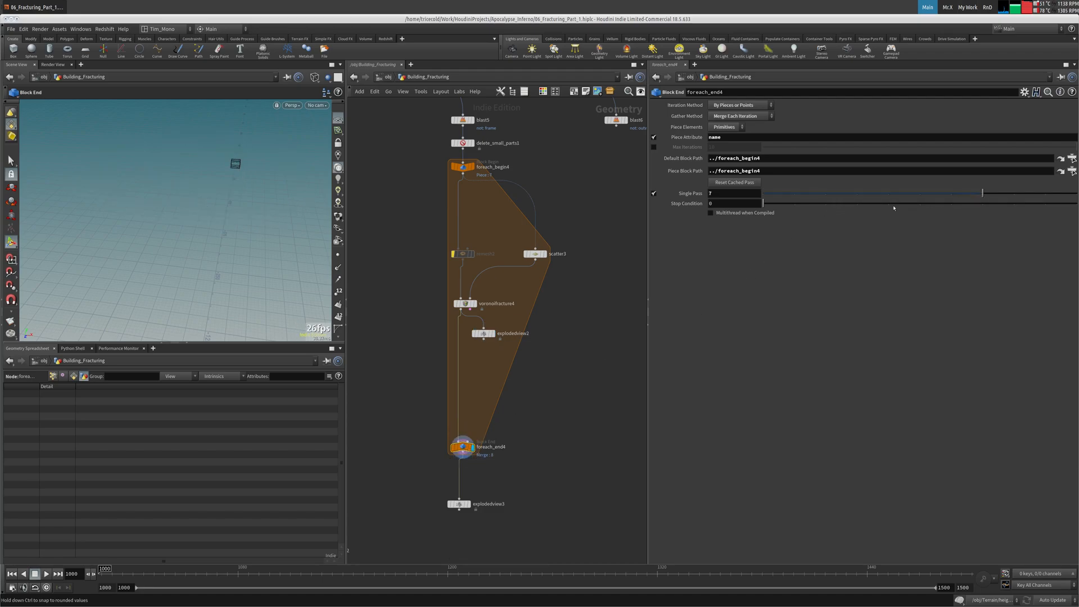
Step: Detach explodedview2 from the fracture loop, display explodedview3, and turn off Single Pass on foreach_end4 to inspect all exploded pieces
drag(909, 206, 1077, 194)
drag(485, 334, 538, 428)
click(468, 505)
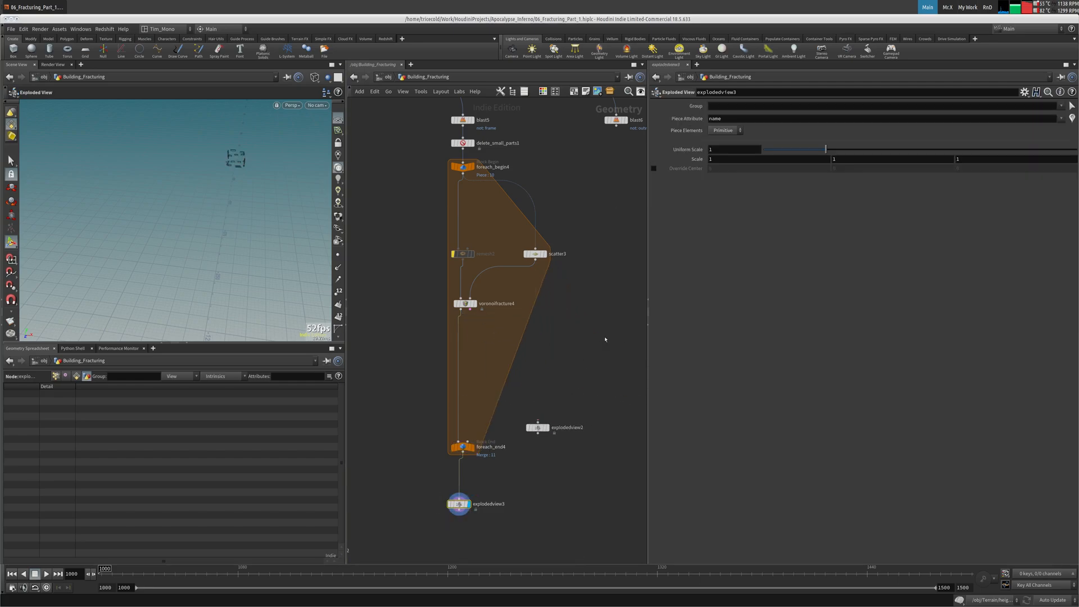
click(653, 193)
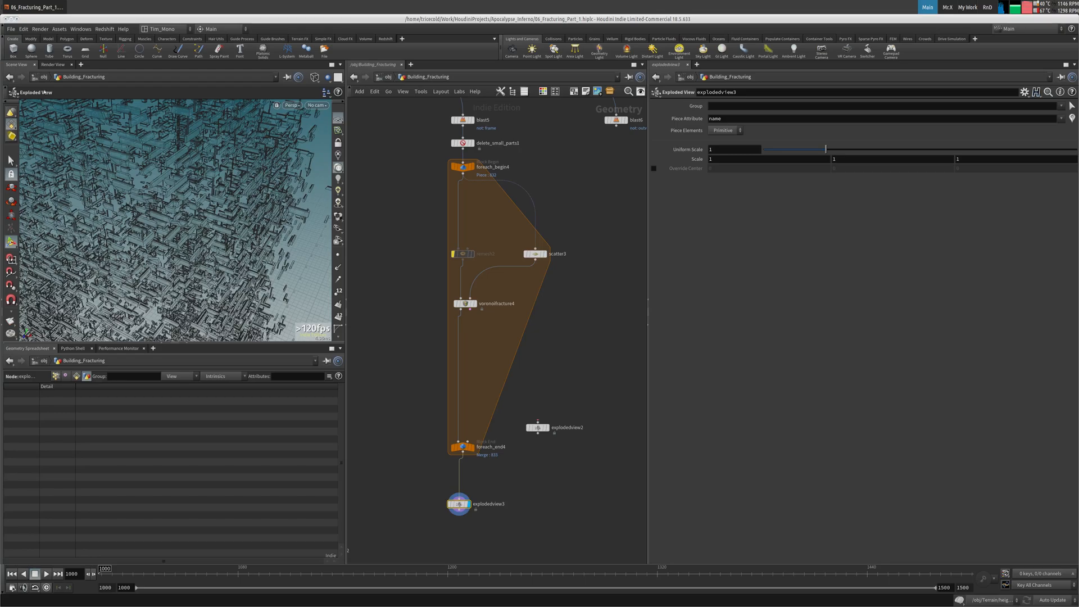
scroll(266, 182, down, 10)
drag(281, 194, 304, 192)
scroll(304, 192, up, 10)
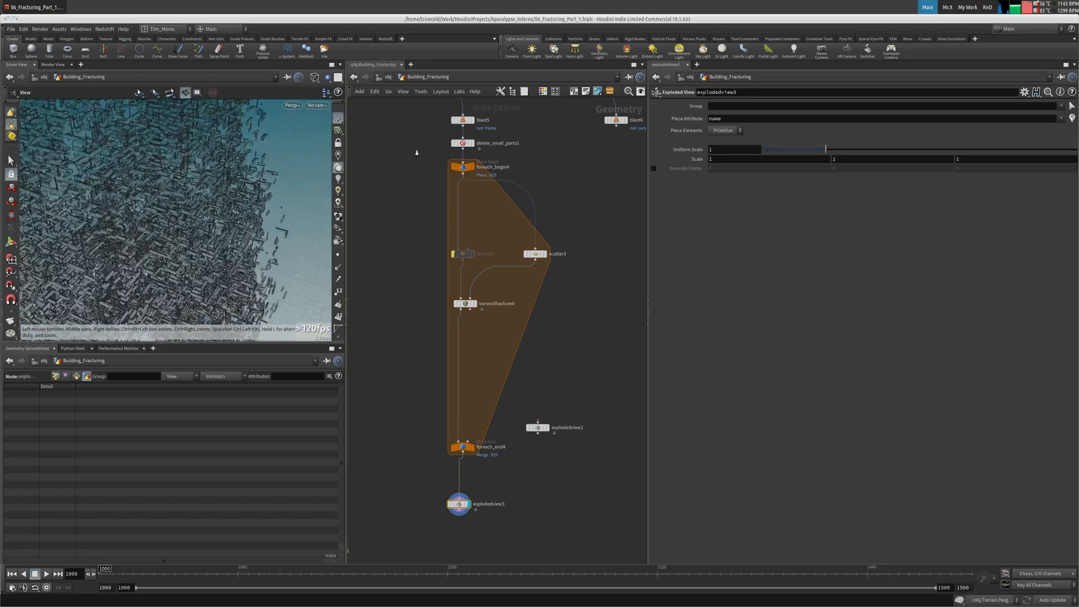
right_drag(613, 130, 288, 184)
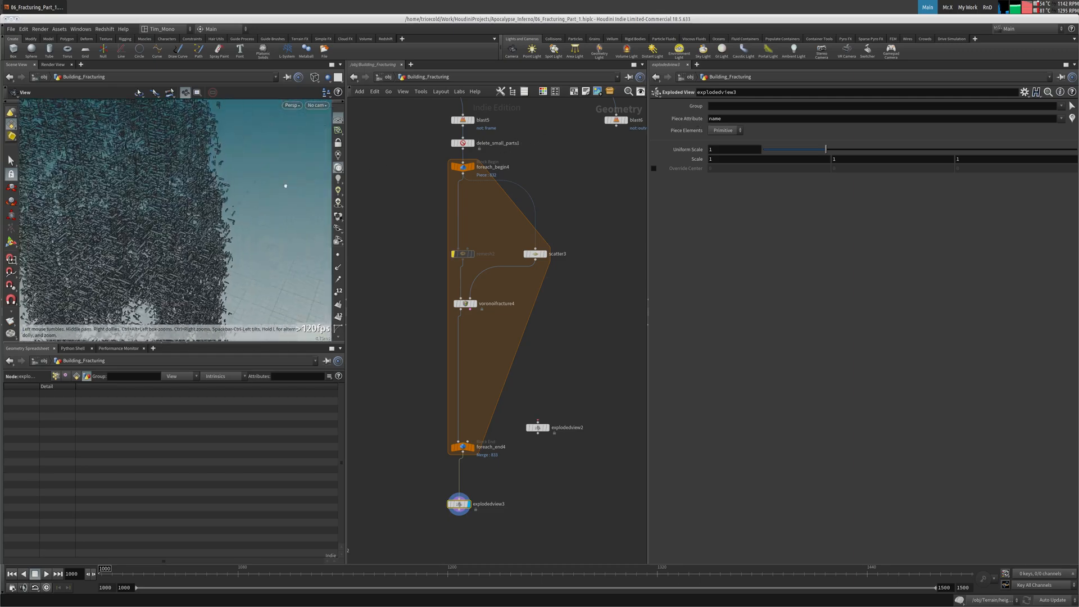
Step: Copy the connectivity4 and rename_Antenna2 nodes from the floor branch and paste them under the frame branch's explodedview3
middle_drag(435, 415, 446, 324)
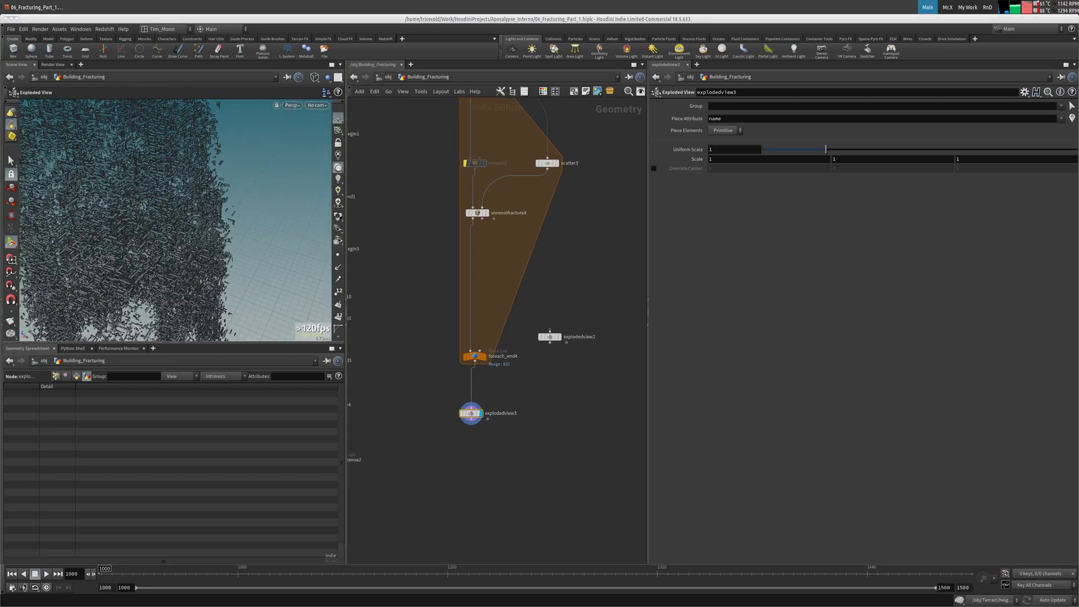
middle_drag(349, 425, 479, 333)
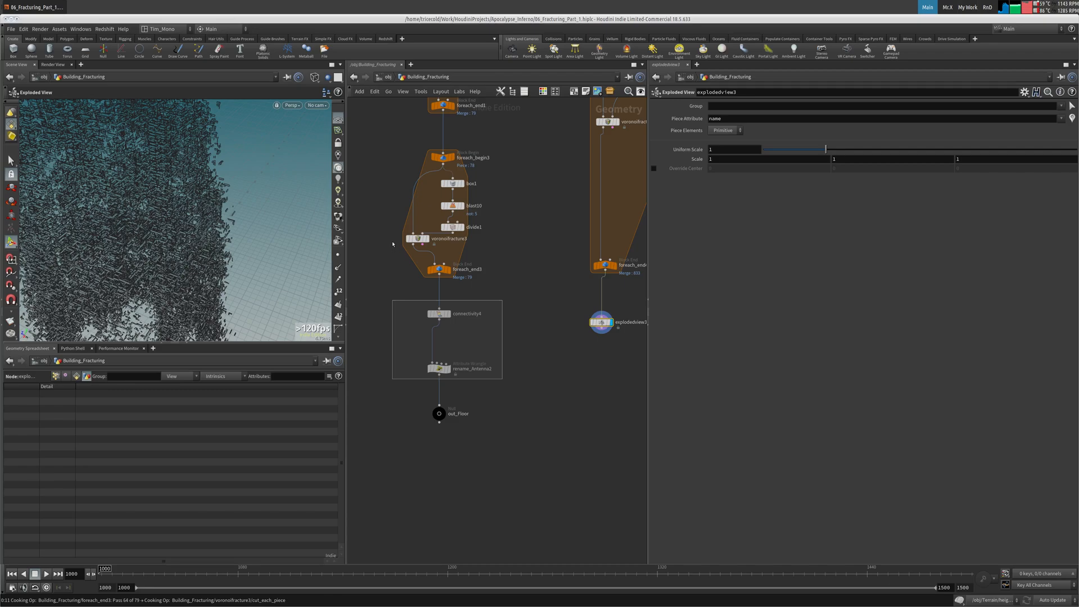
drag(488, 307, 403, 377)
key(ctrl+c)
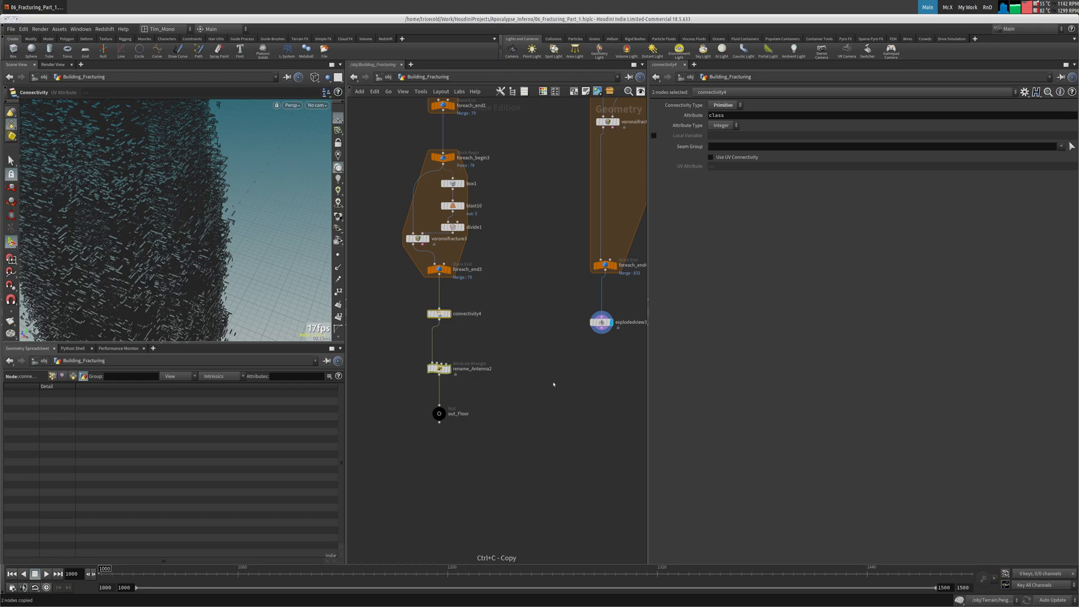
middle_drag(579, 373, 509, 364)
key(ctrl+v)
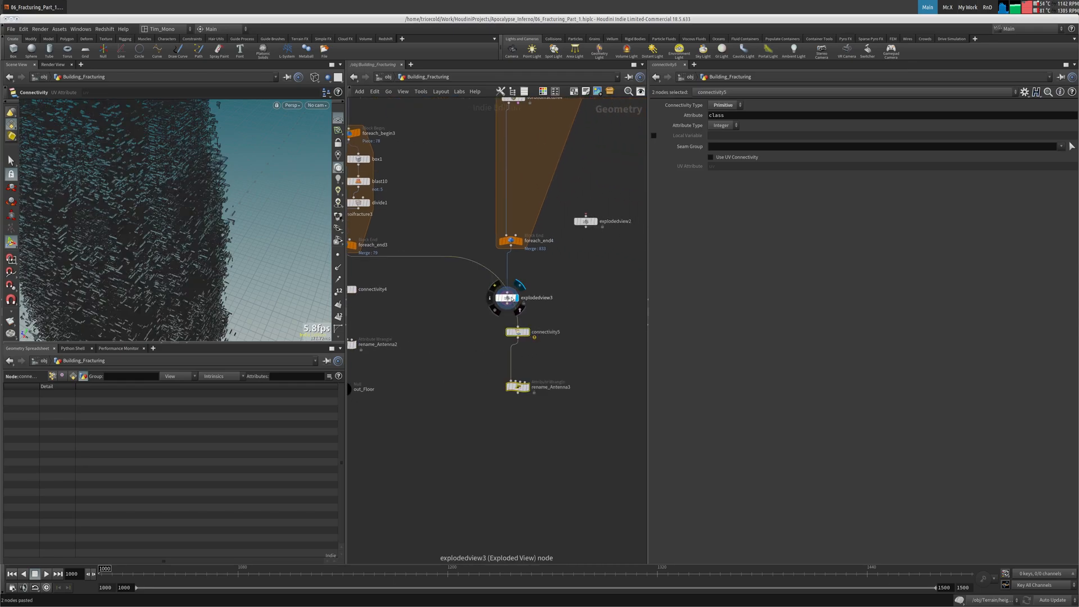
Step: Set explodedview3 aside and wire foreach_end4 directly into the pasted connectivity node
drag(508, 298, 578, 294)
click(511, 247)
click(538, 335)
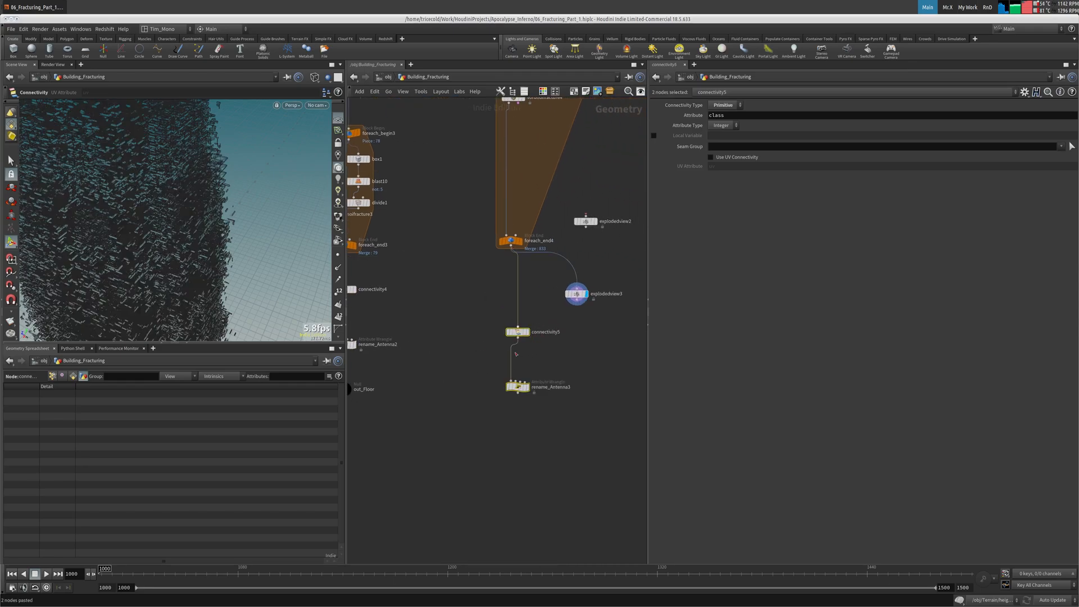
Step: Rename the pasted attribute wrangle to rename_Frame and change the name prefix in its VEX expression to "frame_"
drag(545, 382, 473, 410)
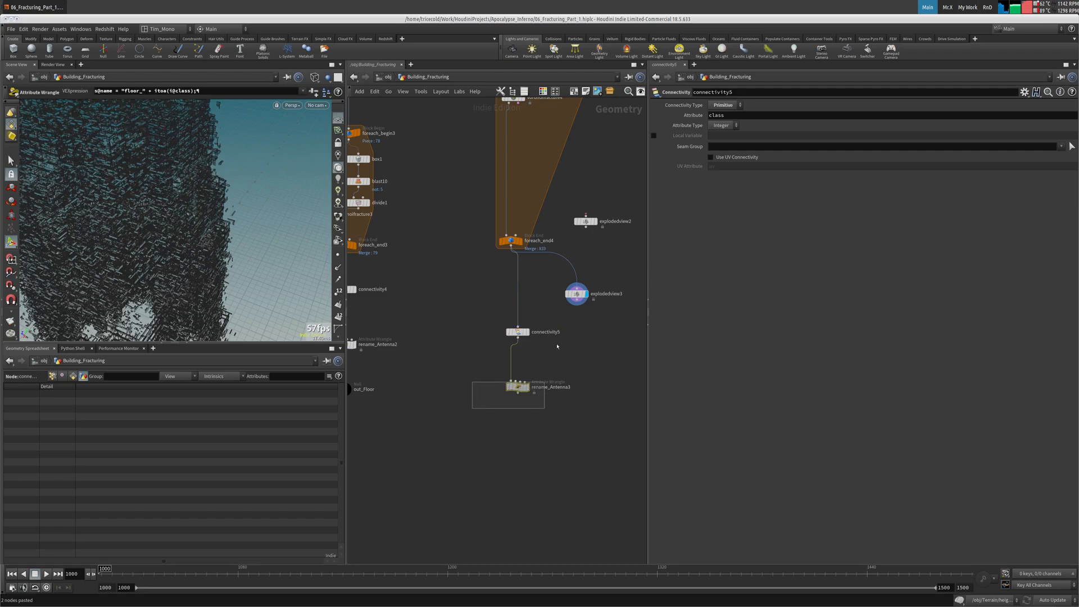
click(557, 387)
drag(572, 387, 549, 387)
text(_Frame)
key(Return)
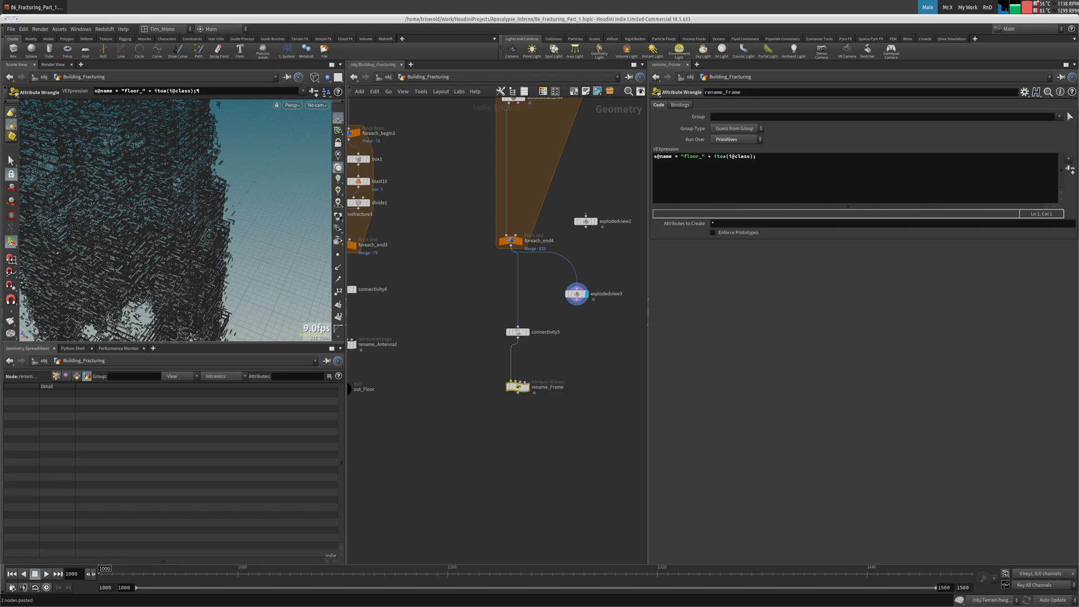
double_click(688, 157)
text(frame)
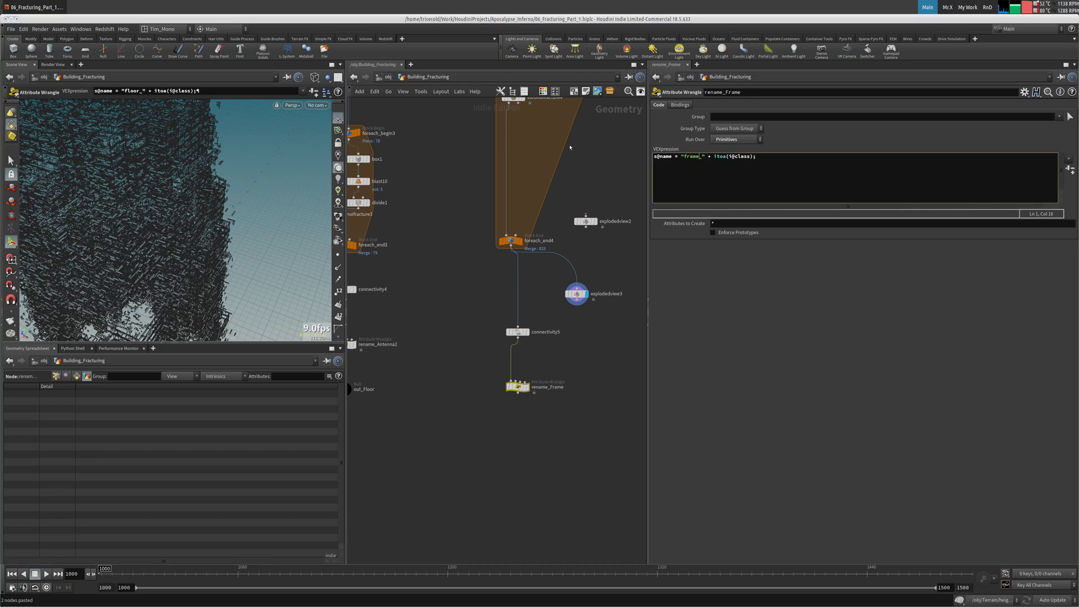
text(r)
Step: Display rename_Frame and sort its primitive attributes by name to check the numbered frame pieces
click(519, 389)
click(77, 376)
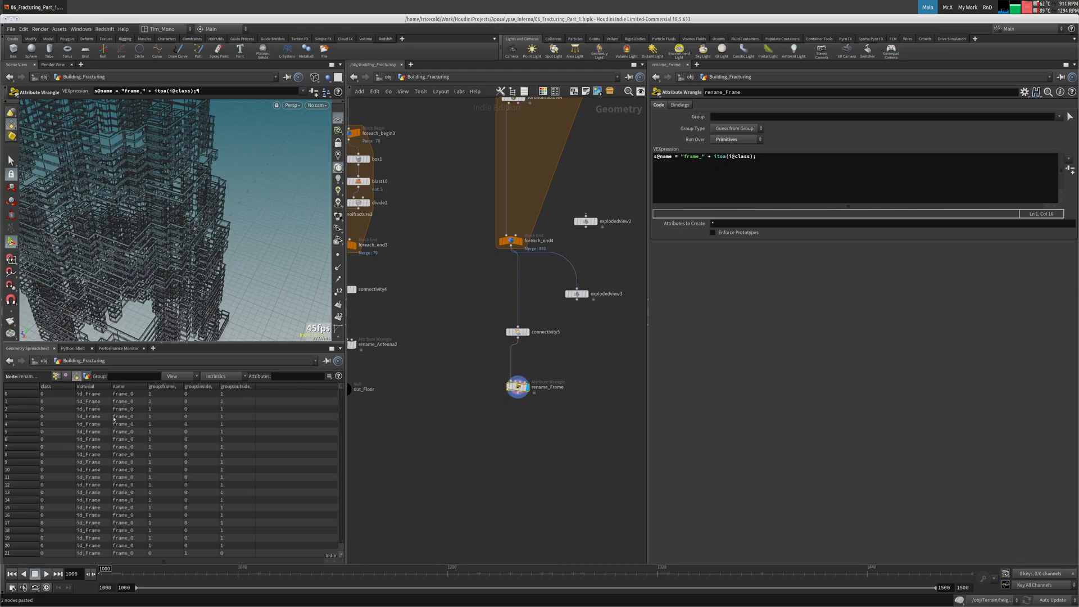
click(139, 387)
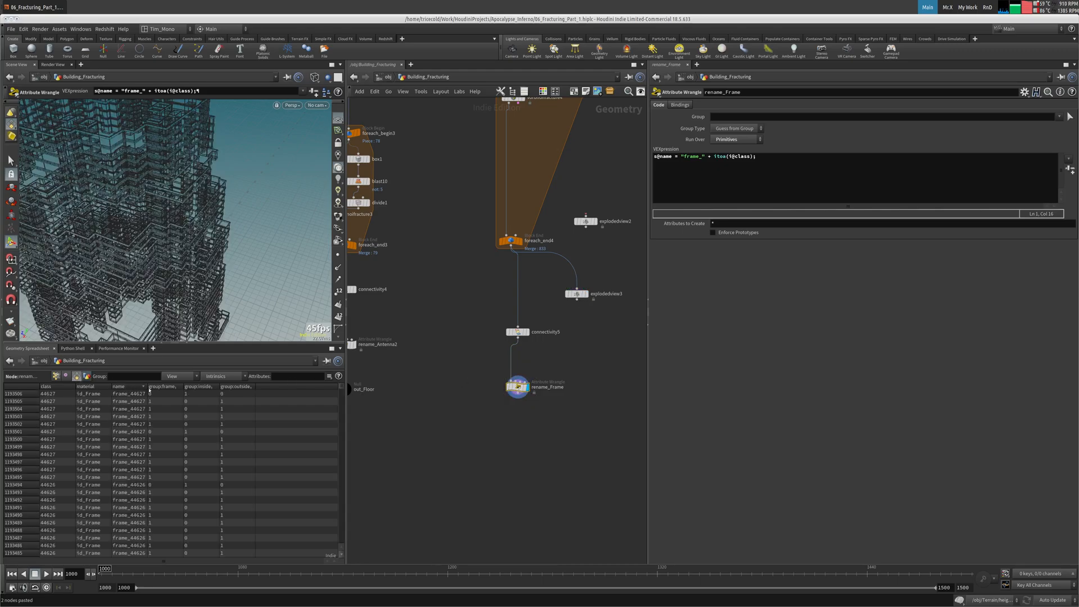
Step: Add a Null node after rename_Frame and name it out_frame
middle_drag(441, 360, 525, 329)
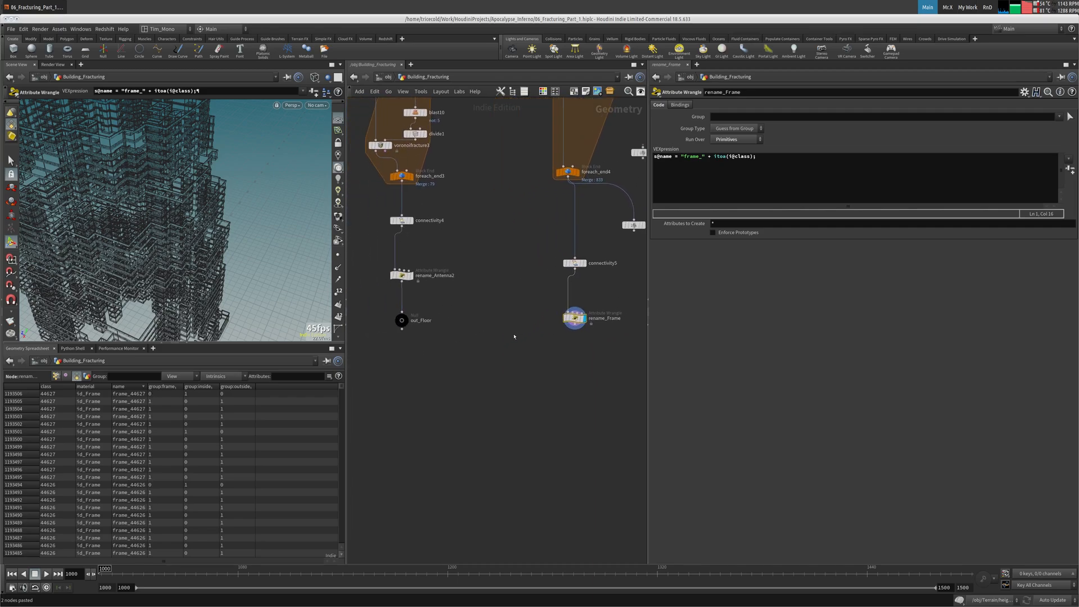
key(Tab)
text(null)
click(596, 211)
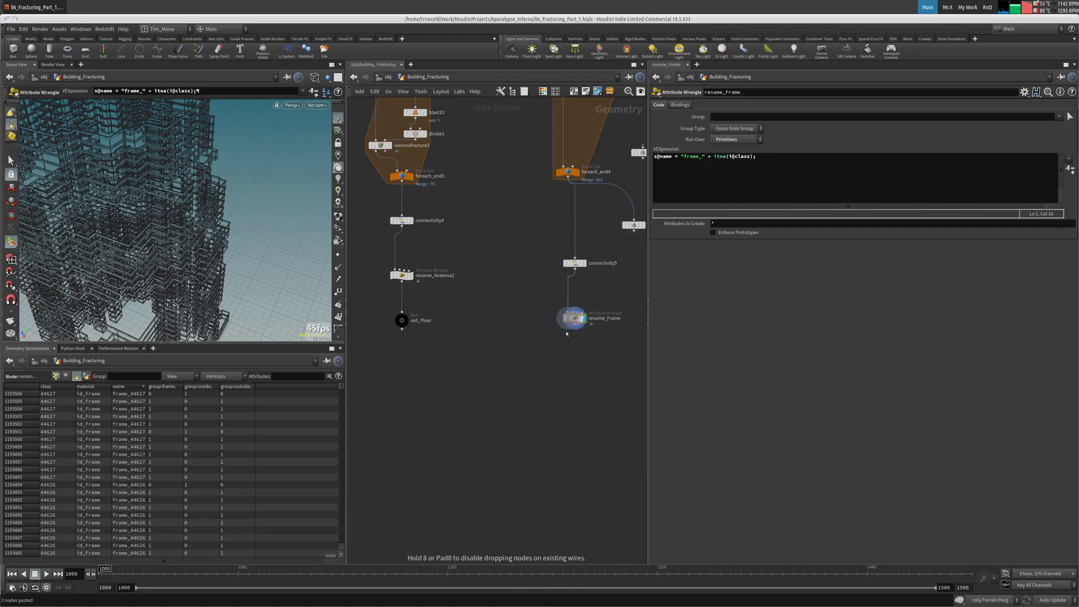
click(574, 367)
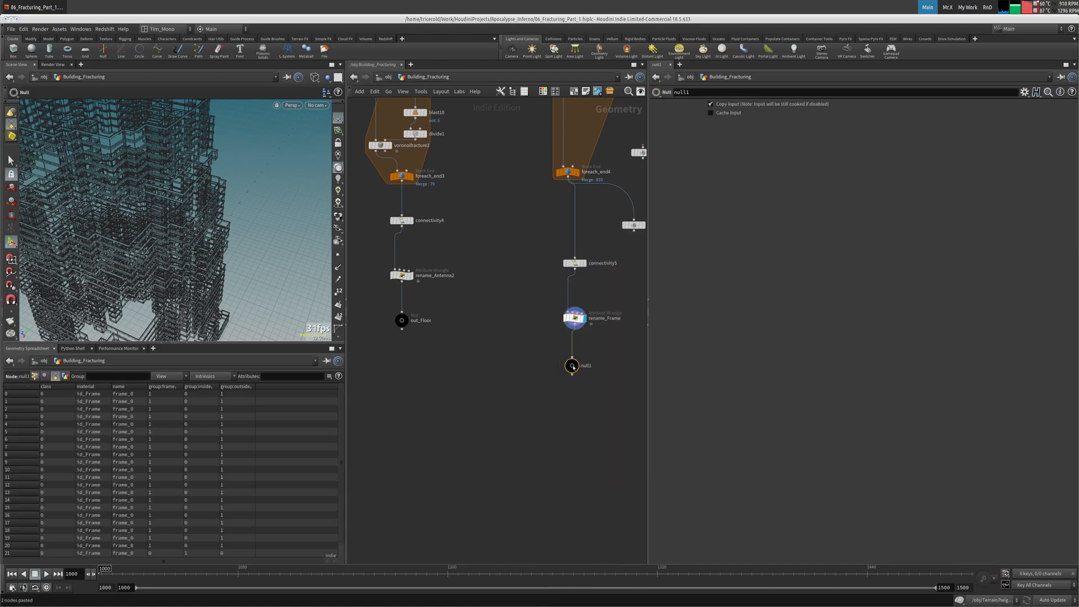
double_click(585, 364)
text(out_frame)
key(Return)
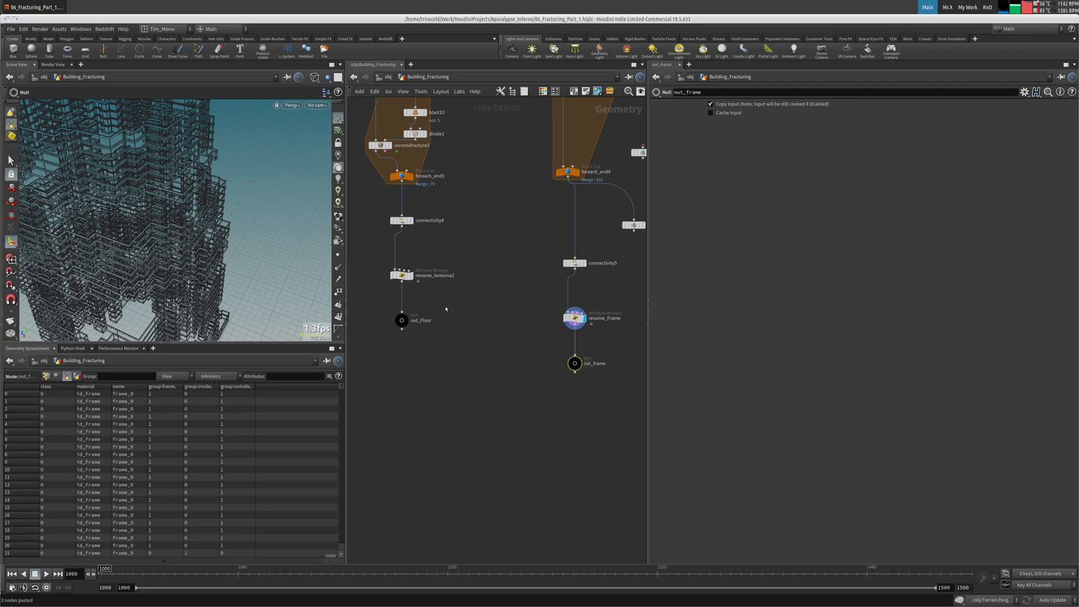
Step: Delete the leftover explodedview2 and explodedview3 nodes beside the frame branch
middle_drag(492, 346, 405, 397)
middle_drag(560, 318, 507, 363)
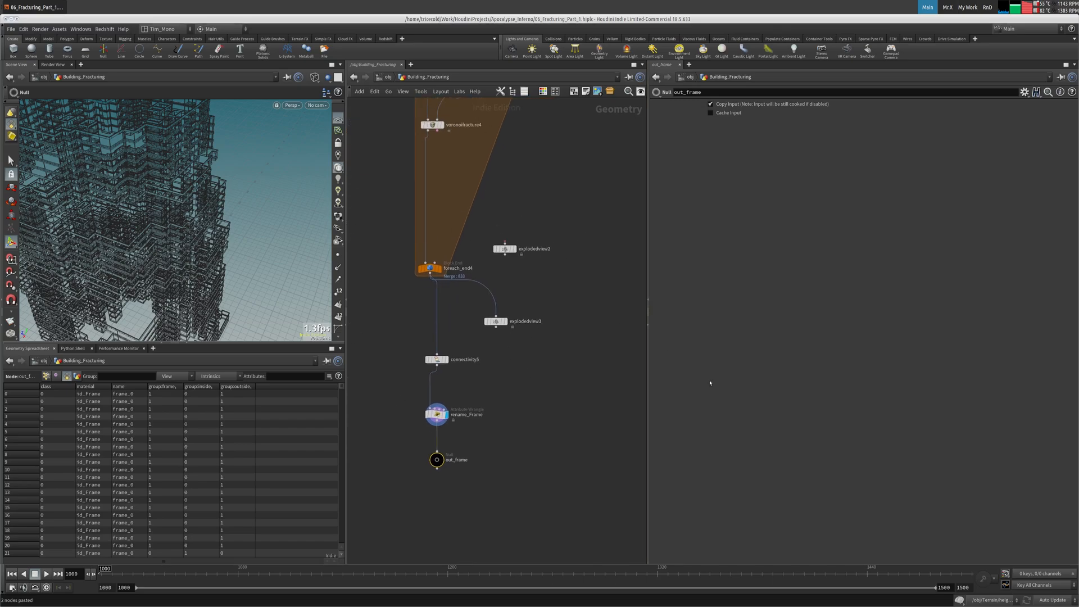
drag(571, 216, 482, 332)
key(Delete)
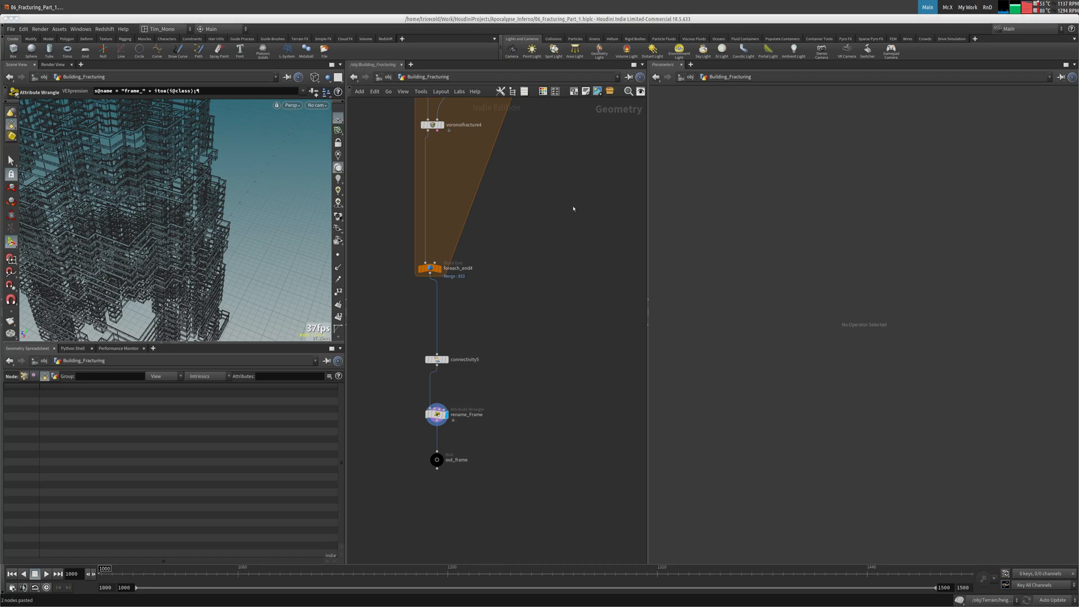
Step: Display the blast6 node that isolates the outwalls group and move it closer to blast7 to inspect the outer walls
middle_drag(607, 121, 481, 309)
middle_drag(487, 226, 503, 306)
click(477, 216)
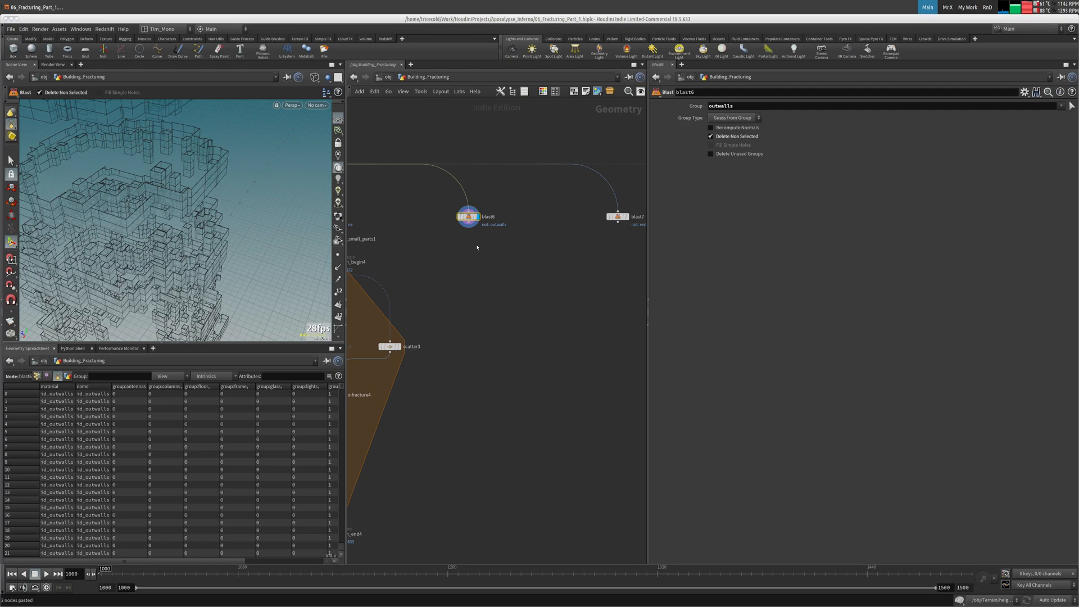
drag(470, 217, 496, 217)
mouse_move(448, 276)
middle_down()
mouse_move(468, 266)
mouse_move(436, 289)
middle_up()
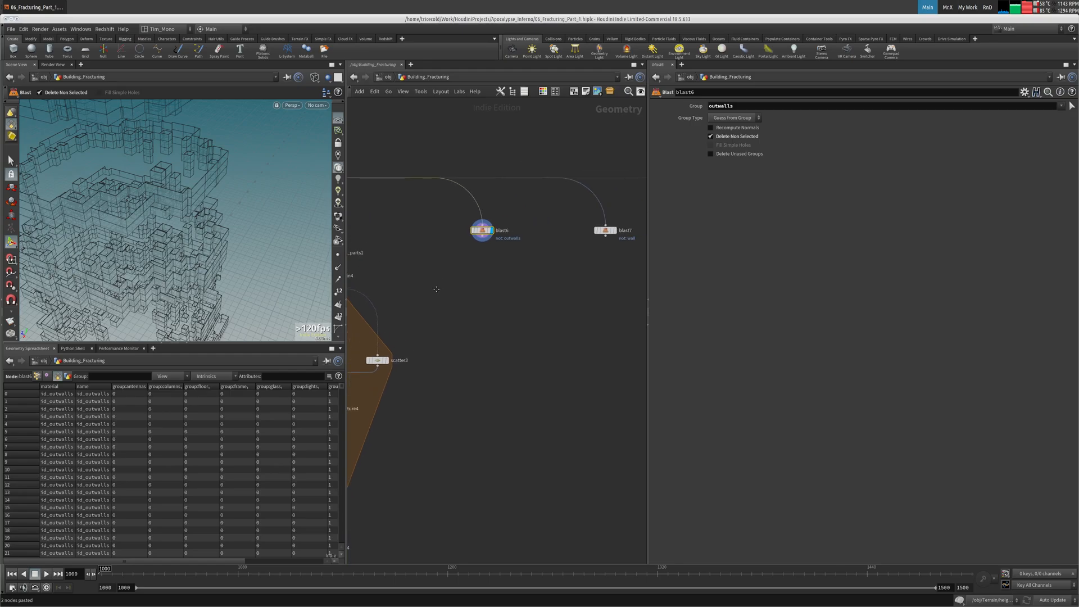
drag(145, 247, 182, 268)
key(Return)
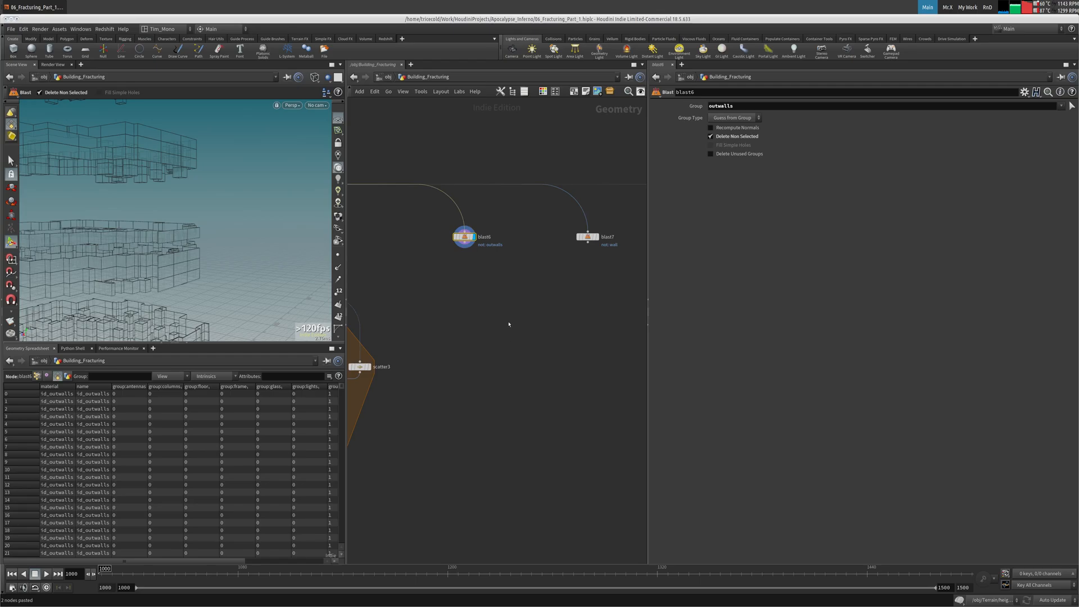
Step: Add a Voronoi Fracture node below blast6
key(Tab)
text(vor)
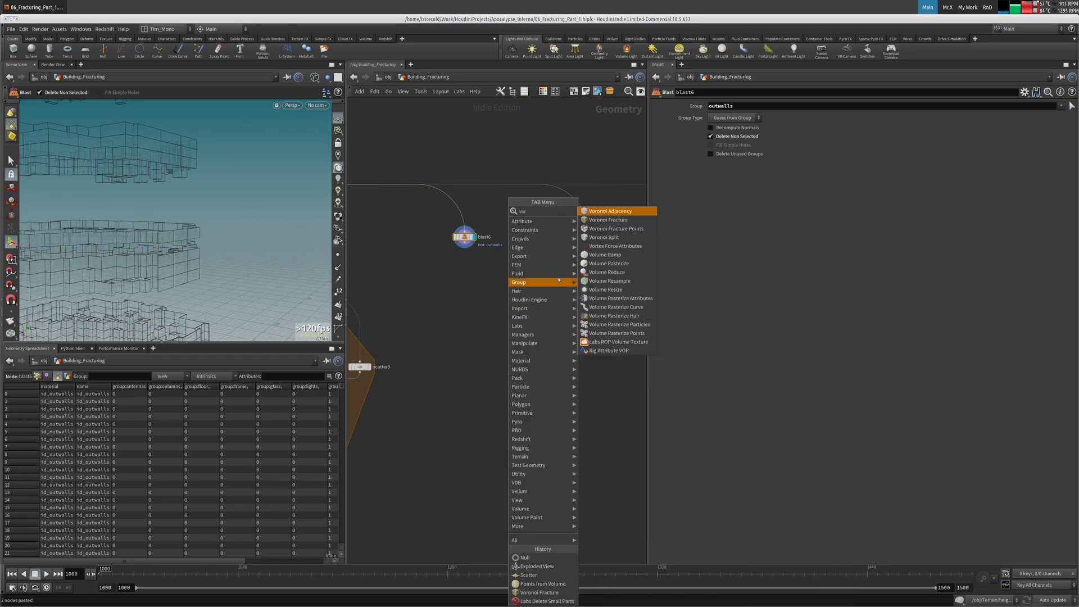
click(604, 220)
click(464, 317)
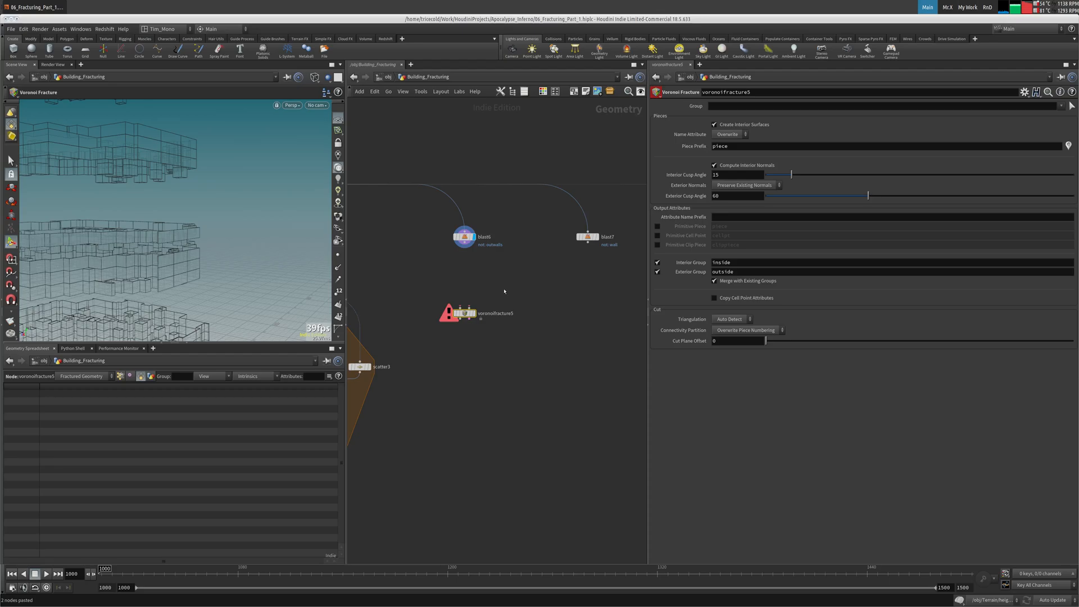
Step: Add a Scatter node fed by blast6 and display its points
key(Tab)
text(sca)
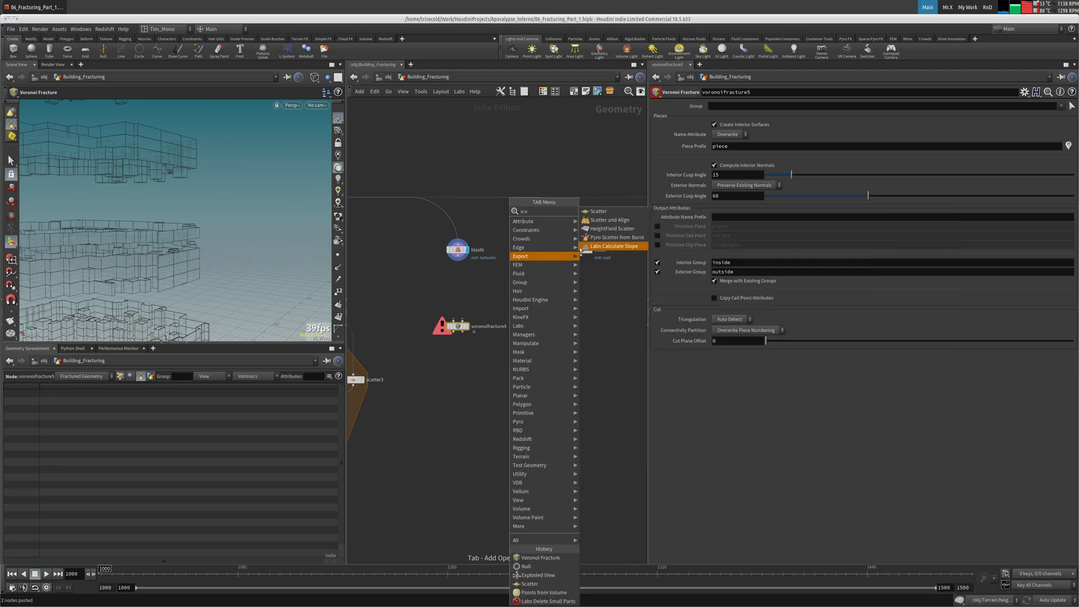
click(599, 212)
click(495, 288)
drag(461, 261, 495, 282)
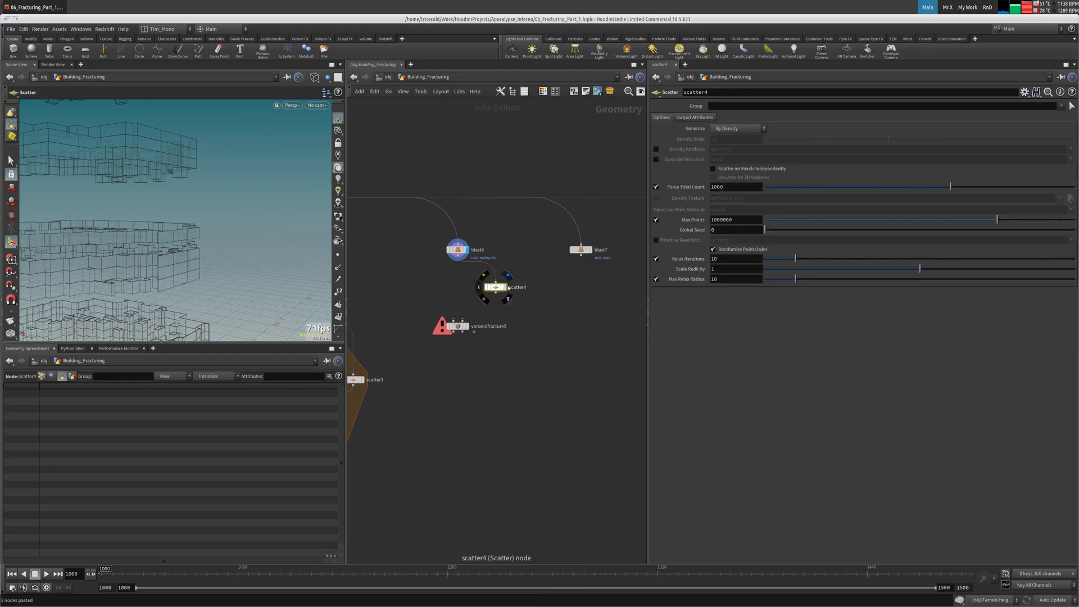
click(505, 287)
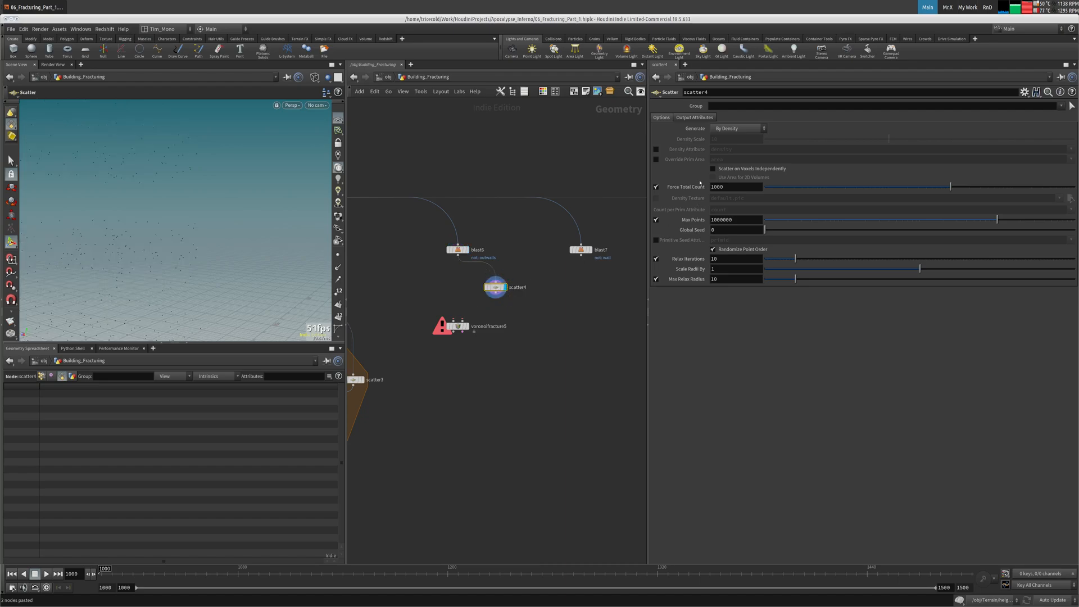
Step: Turn off Force Total Count on scatter4 and set its Density Scale to 1
click(656, 187)
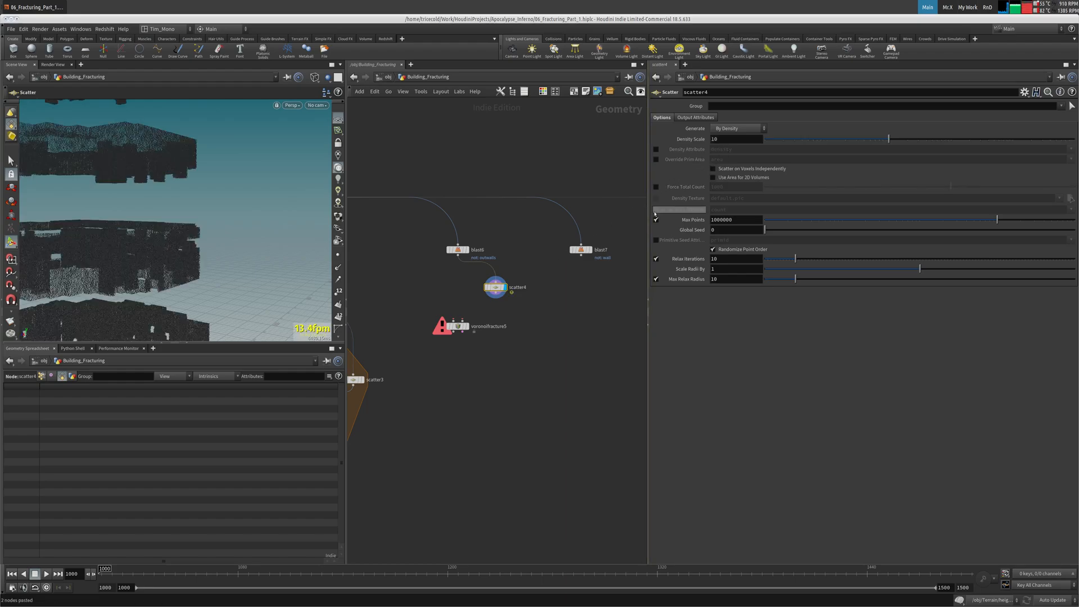
alt+drag(119, 228, 169, 268)
double_click(736, 142)
text(1)
key(Tab)
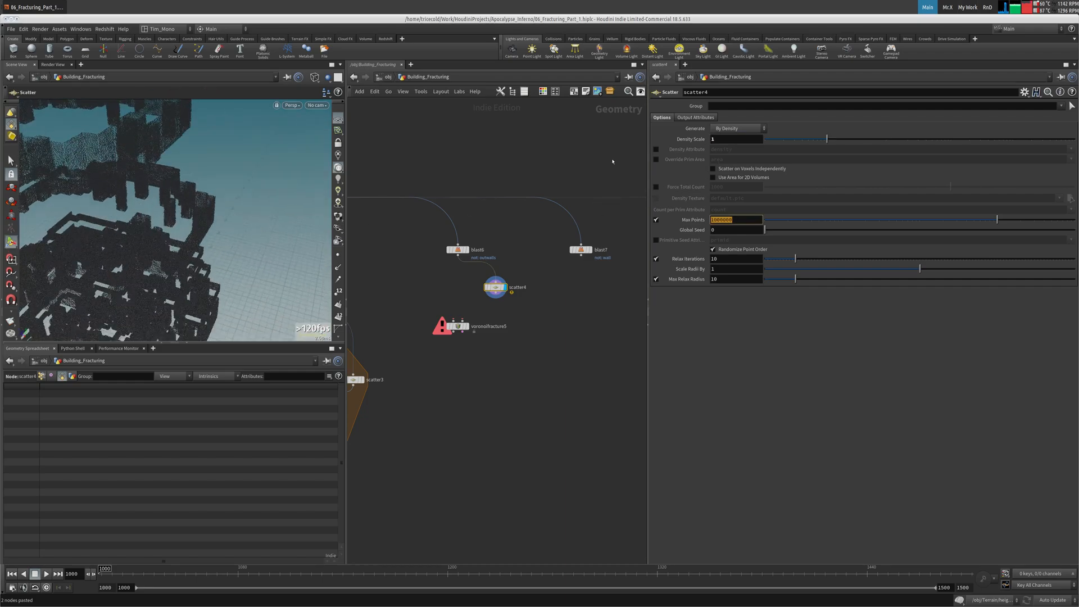
Step: Try a Density Scale of .2 on scatter4, and settle on .1 for sparser points
key(shift+Tab)
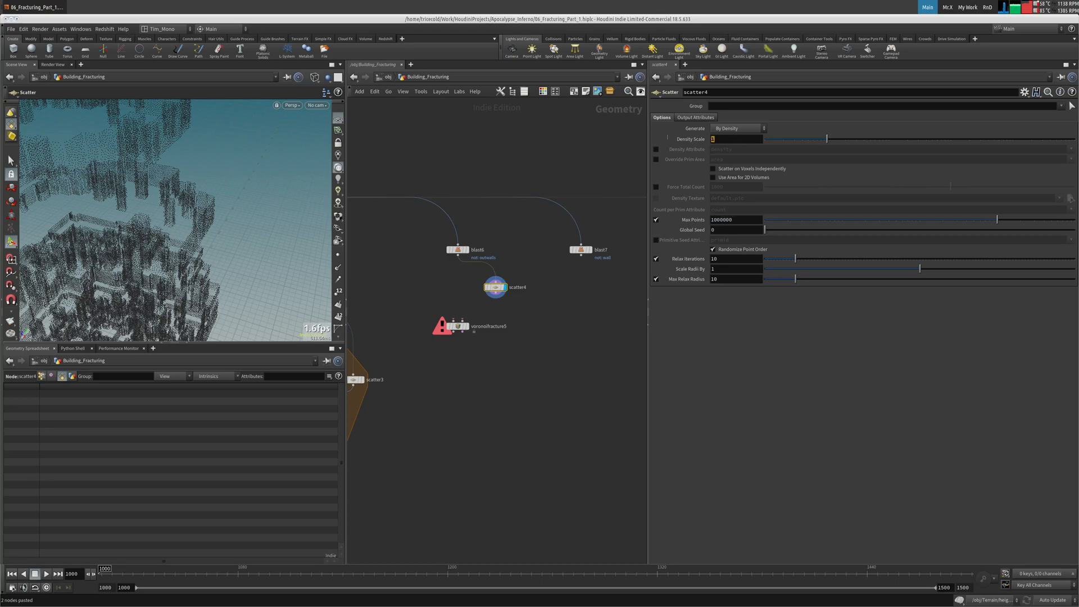
key(Return)
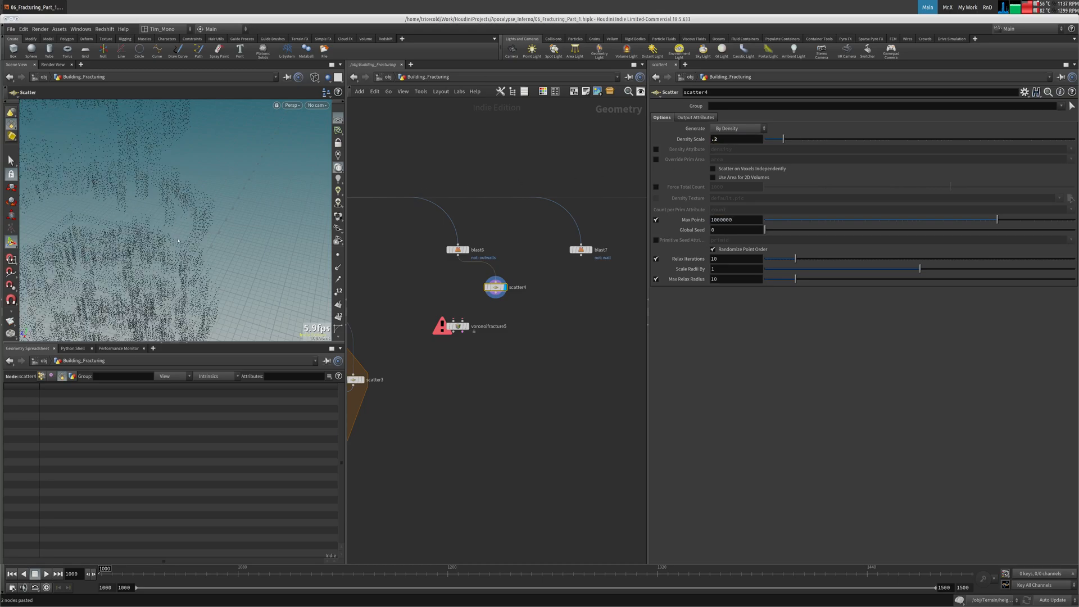
alt+drag(178, 241, 194, 191)
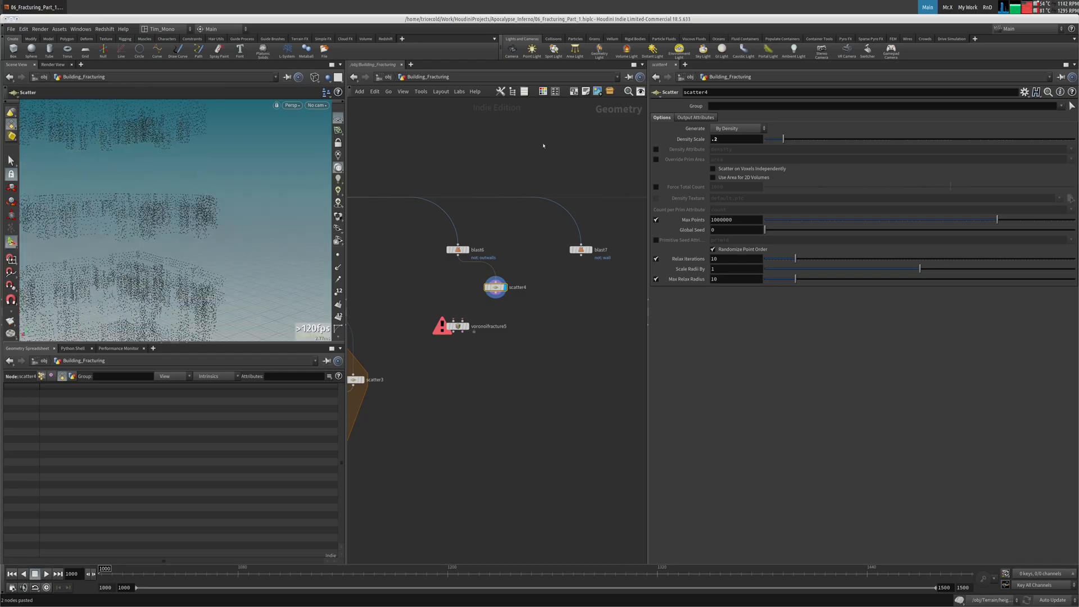
double_click(738, 139)
text(.1)
key(Return)
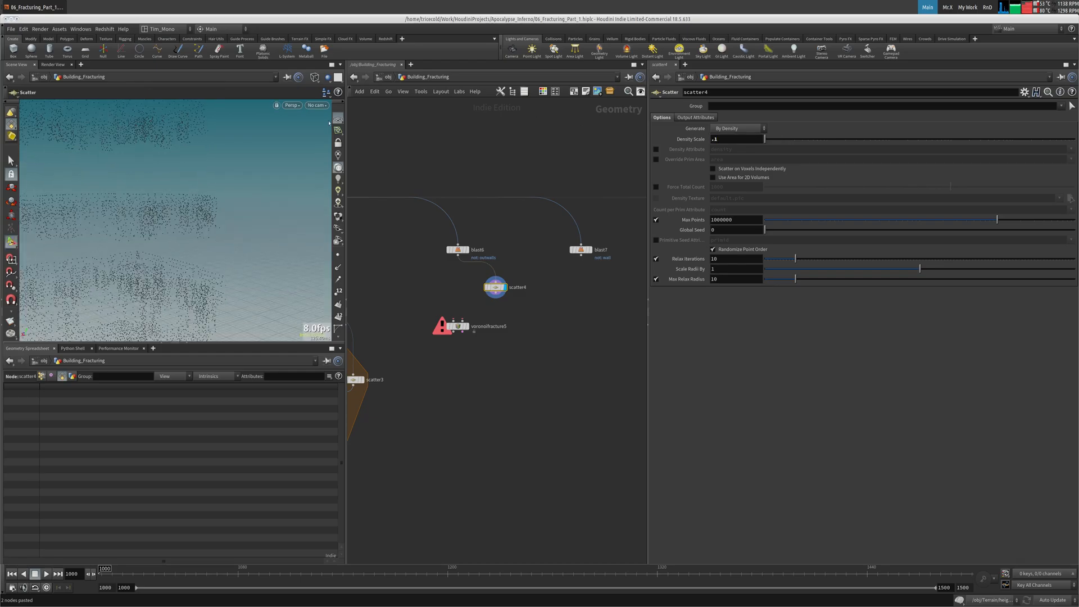
Step: Wire blast6 and scatter4 into the new Voronoi Fracture as geometry and fracture points, and display the result
drag(462, 321, 495, 293)
drag(458, 255, 453, 321)
mouse_move(468, 330)
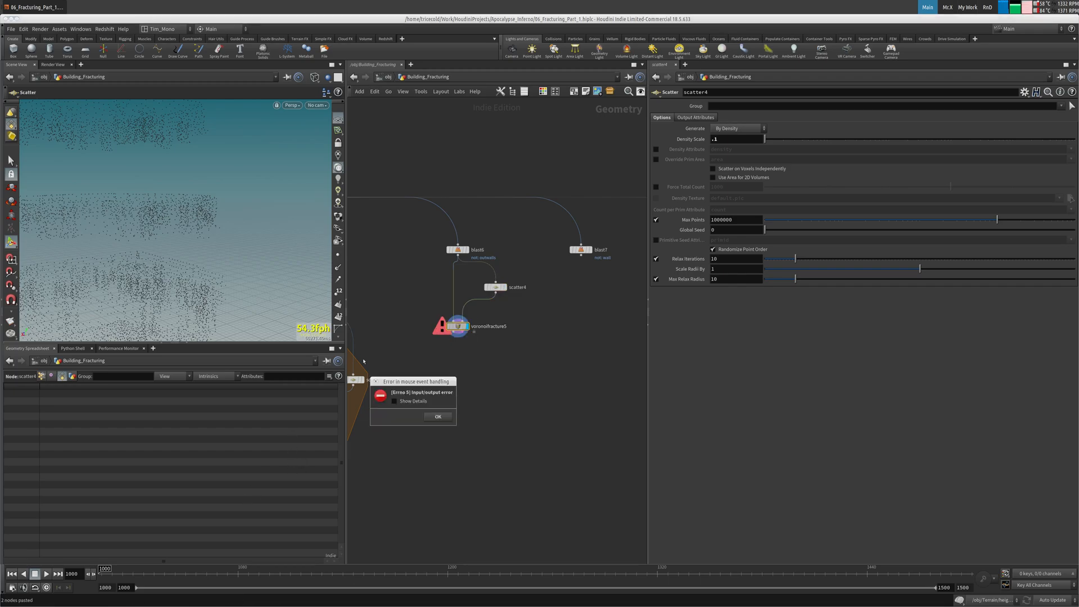
Step: Dismiss the error message and display blast6 instead of the Voronoi Fracture result
click(437, 416)
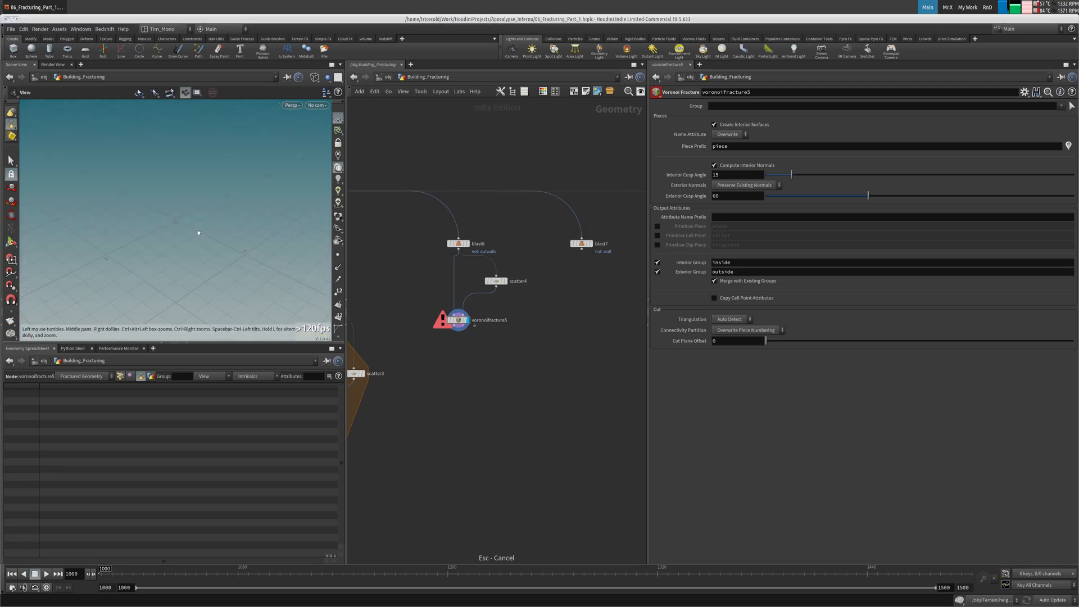
key(Return)
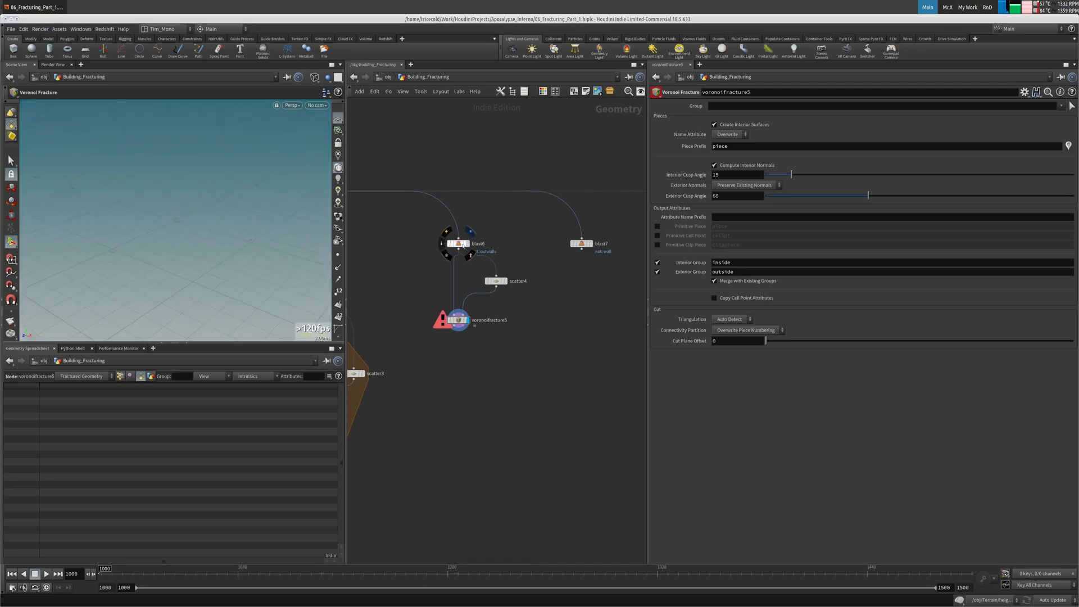
click(470, 231)
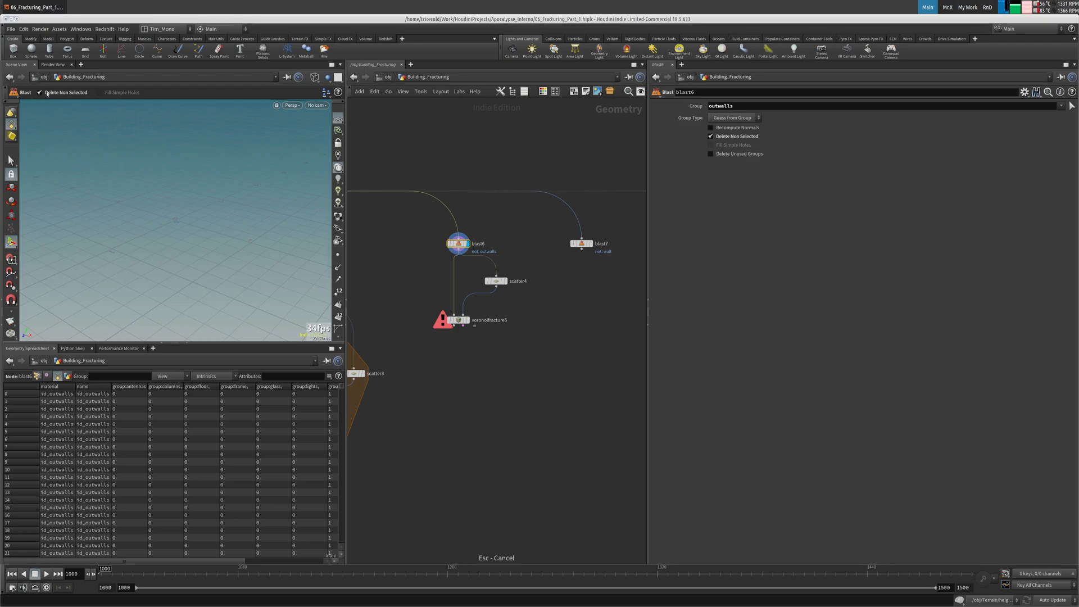
Step: Save the scene as a new version named 06_Fracturing_Part_2.hiplc
click(11, 29)
click(39, 87)
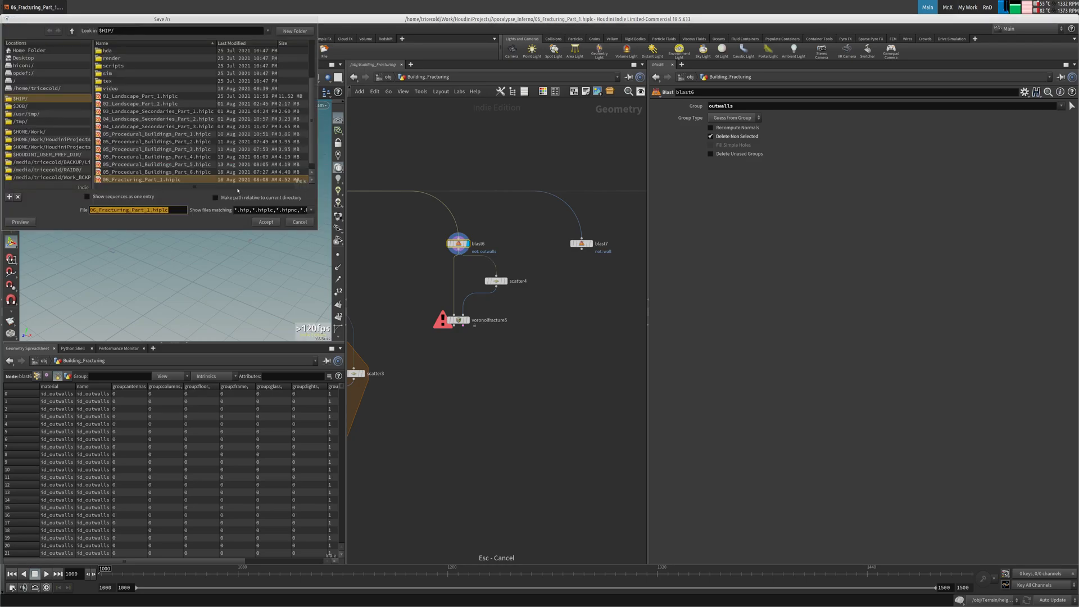
click(149, 210)
key(BackSpace)
text(2)
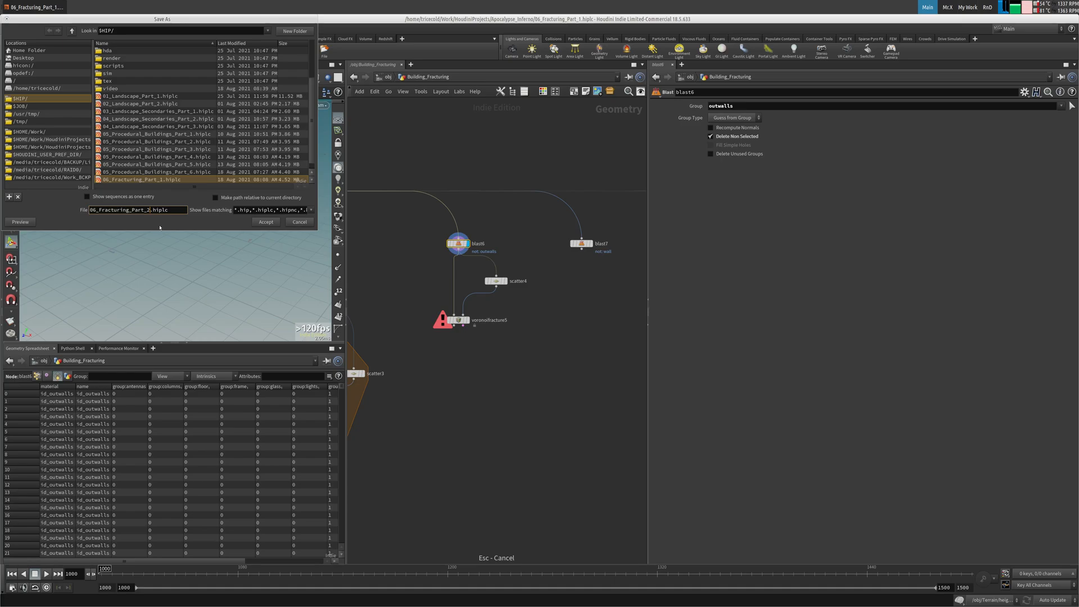
click(266, 222)
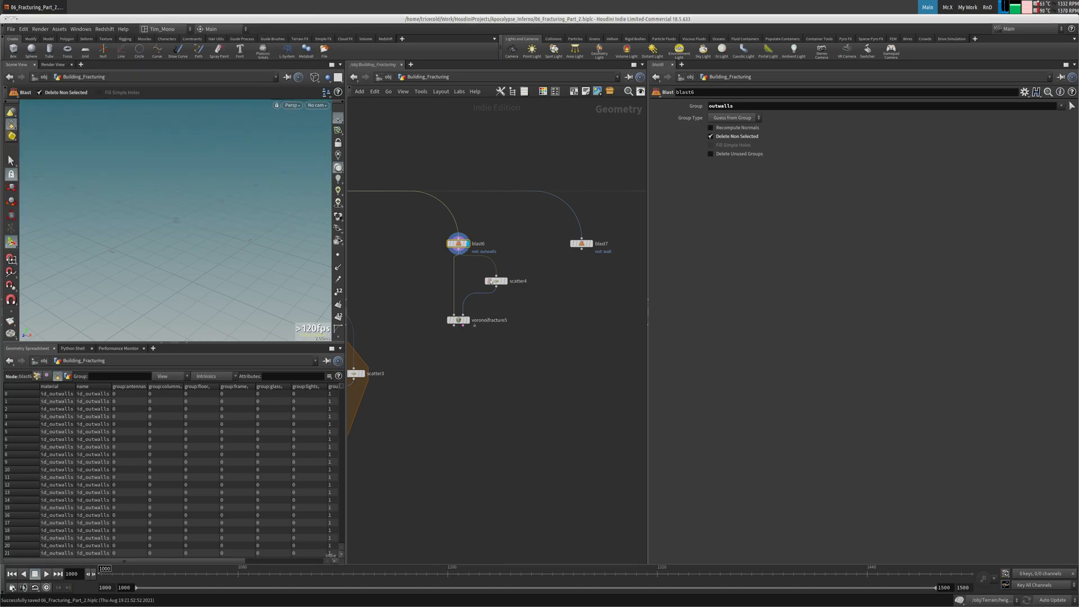
Step: Cut the wires from blast6 to scatter4 and voronoifracture5, and move both nodes further below blast6
key(y)
drag(436, 264, 459, 441)
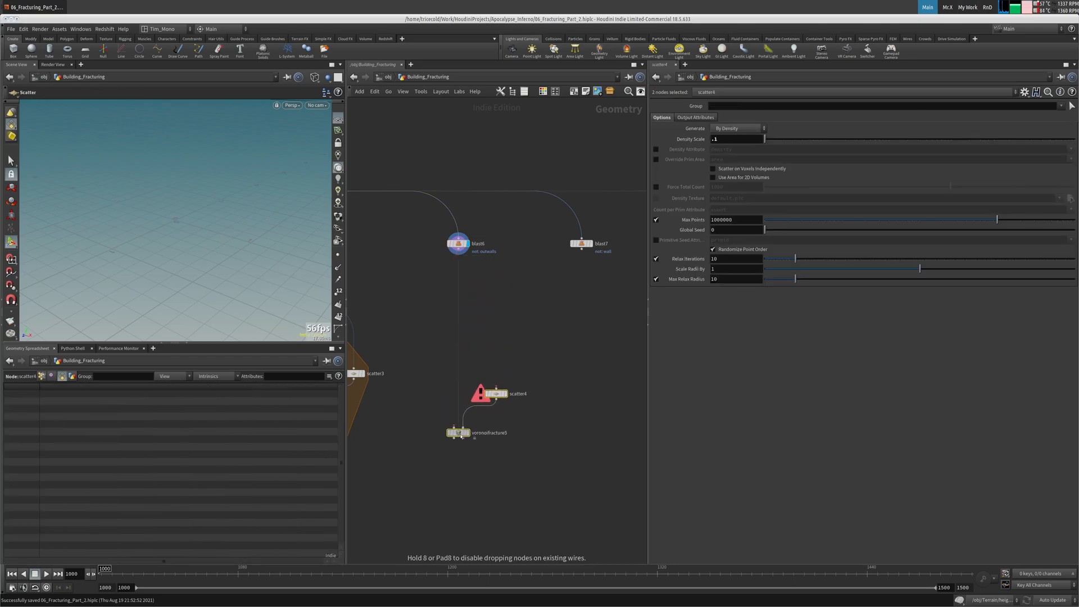
click(478, 281)
double_click(487, 243)
key(Return)
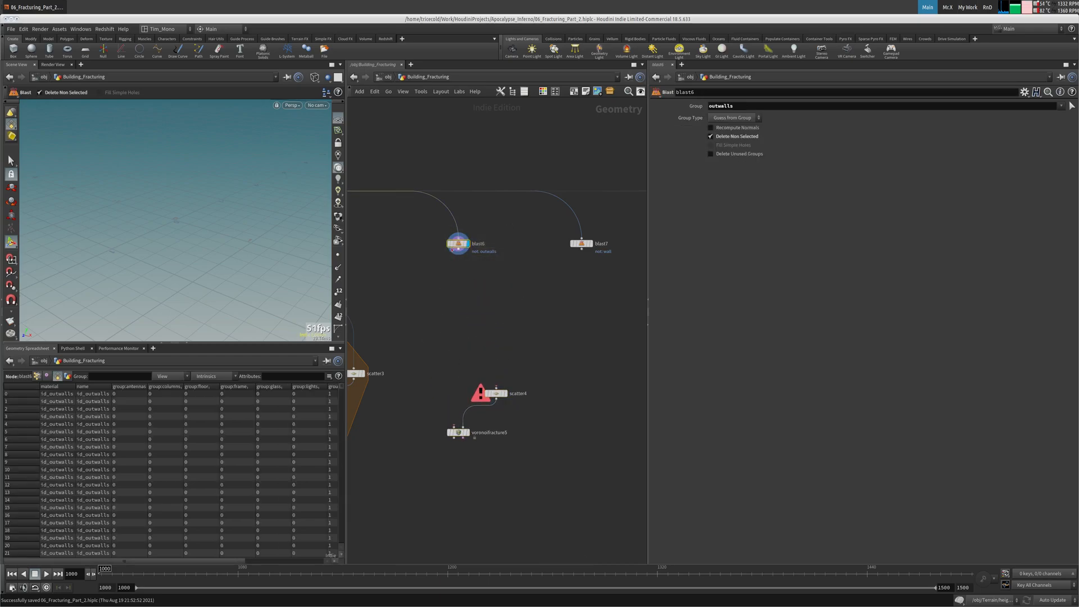
Step: Add a For-Each Named Primitive loop, feed it from blast6, and display its begin node
key(Tab)
text(f)
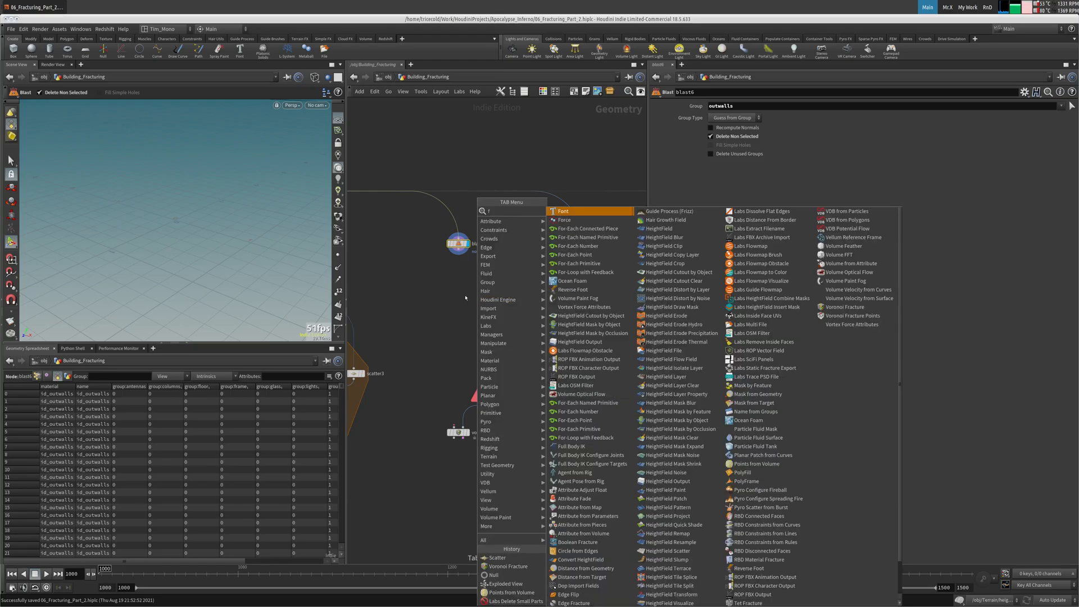
text(orea)
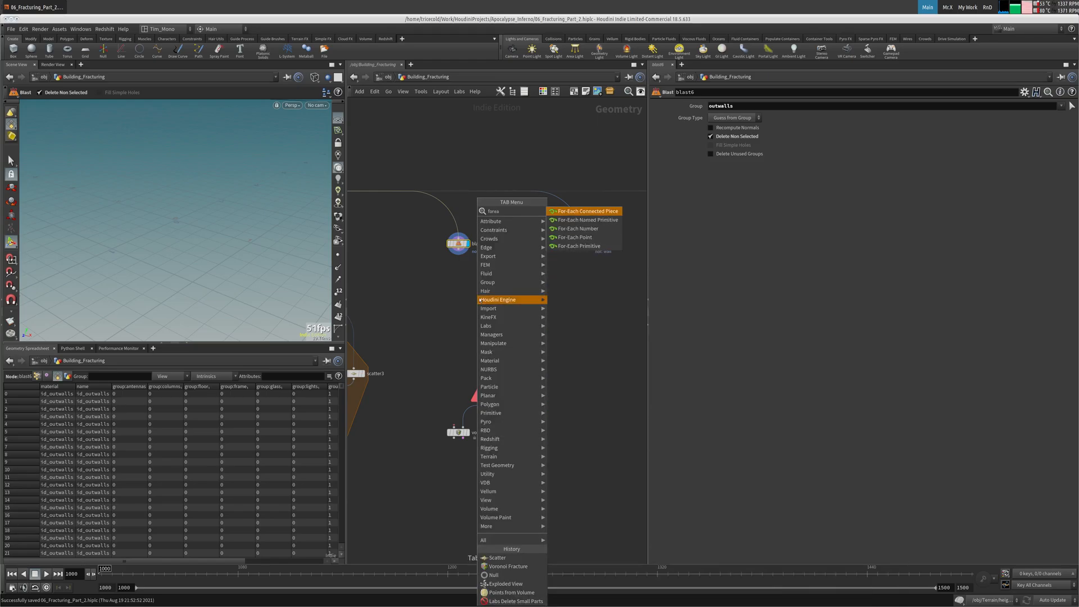
click(596, 220)
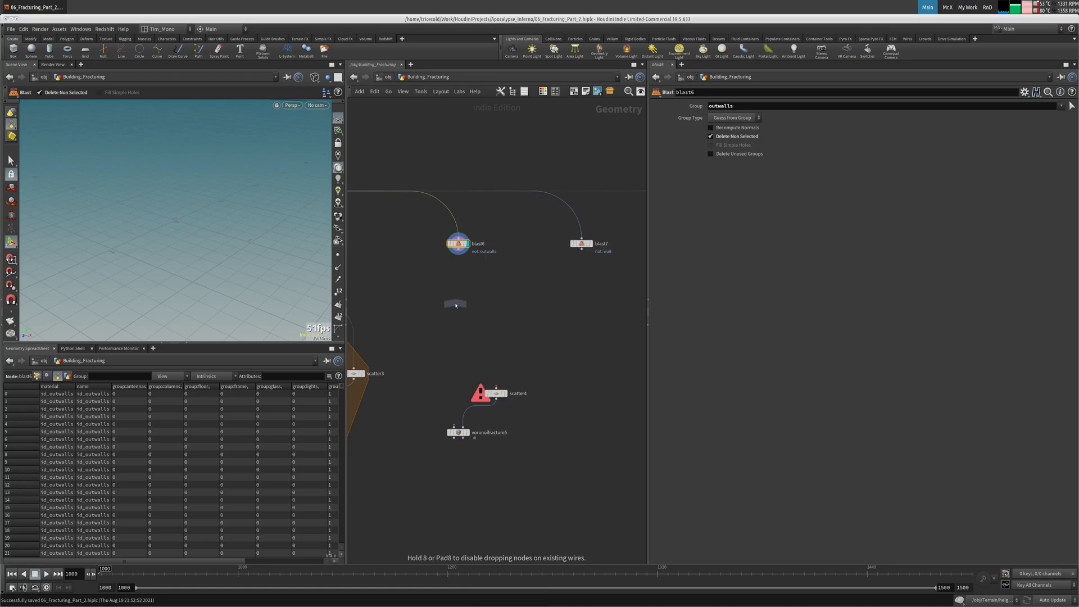
click(460, 301)
click(484, 272)
click(459, 249)
click(459, 297)
key(r)
click(455, 304)
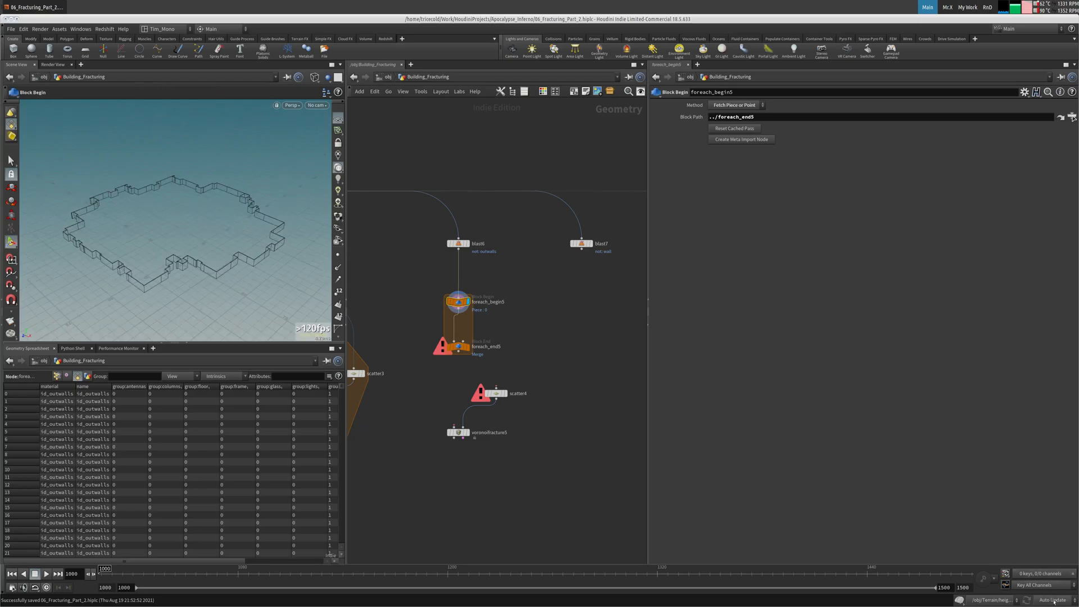
Step: Insert scatter4 and voronoifracture5 into the loop fed by foreach_begin5, and display the fractured piece
mouse_move(484, 340)
mouse_down()
mouse_move(455, 388)
mouse_move(498, 344)
mouse_up()
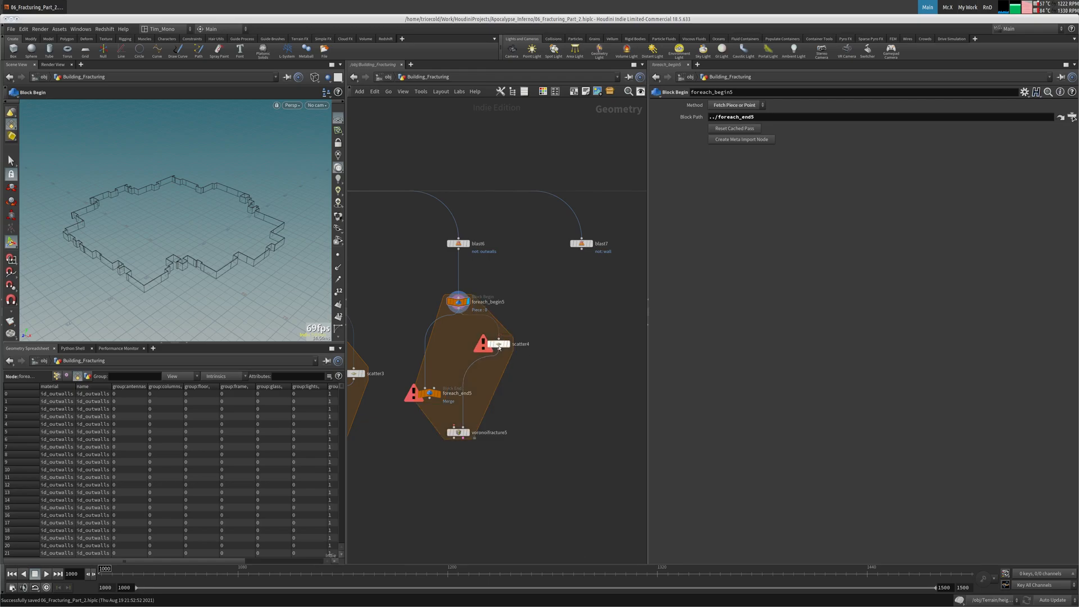
drag(458, 433, 456, 355)
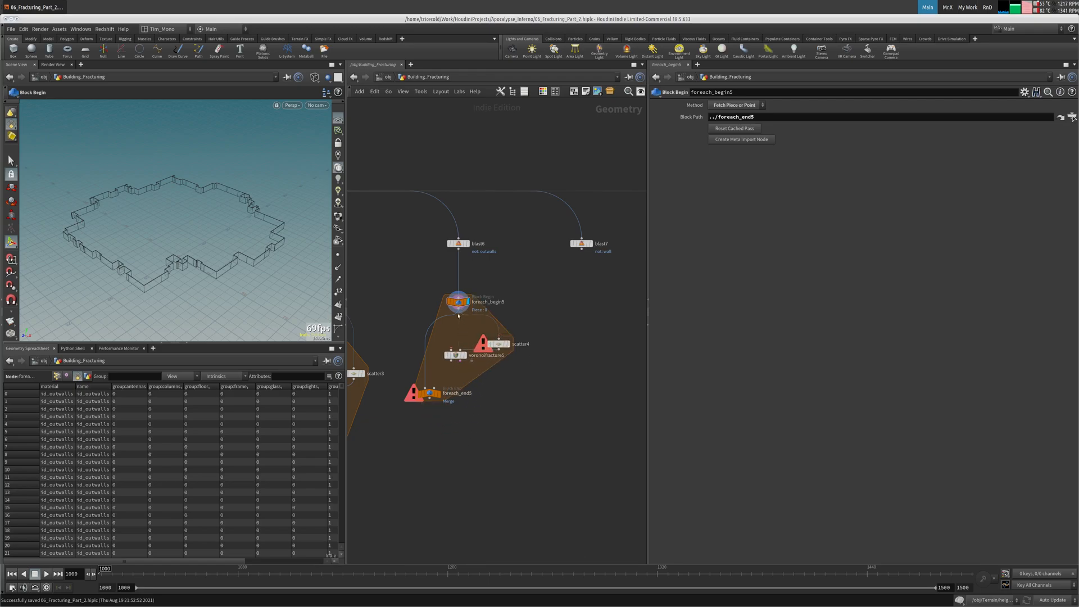
click(455, 355)
alt+drag(257, 273, 255, 240)
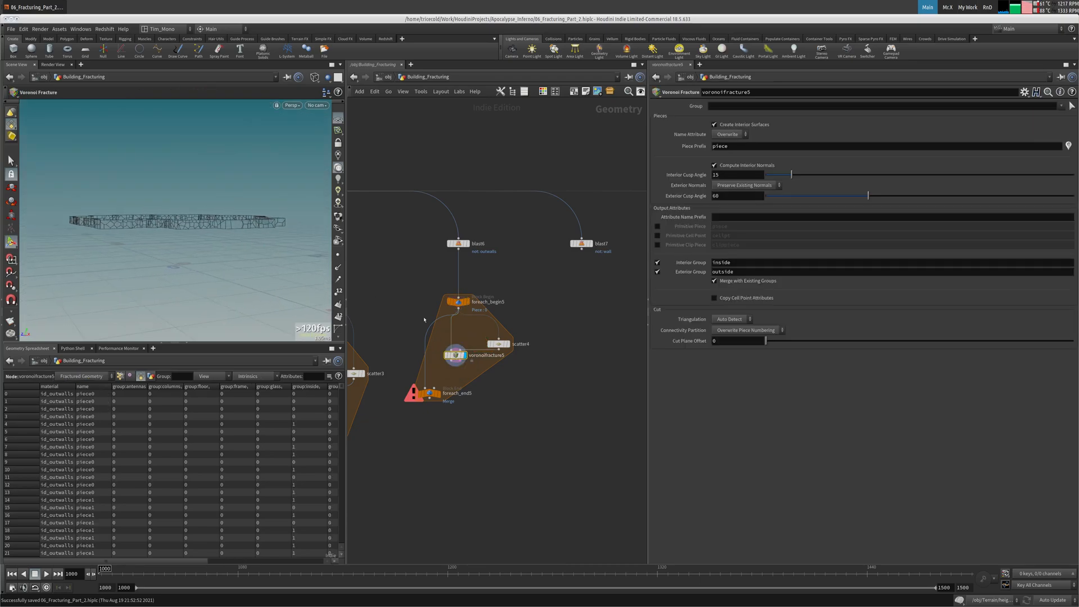
drag(497, 343, 494, 330)
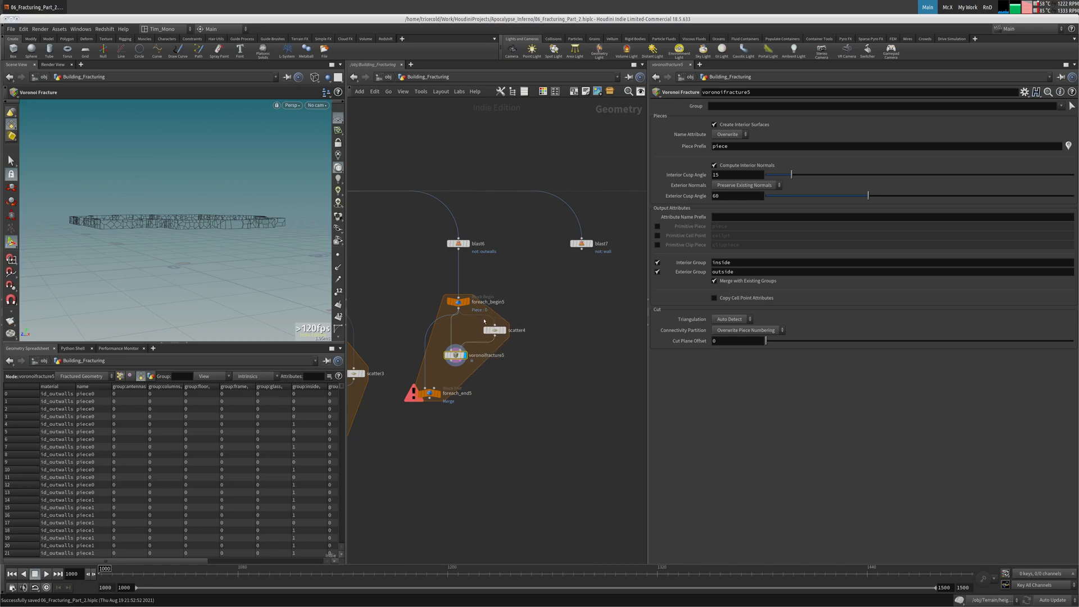
Step: Select scatter4 and show blast6 as a template to compare it with the displayed fracture
click(497, 332)
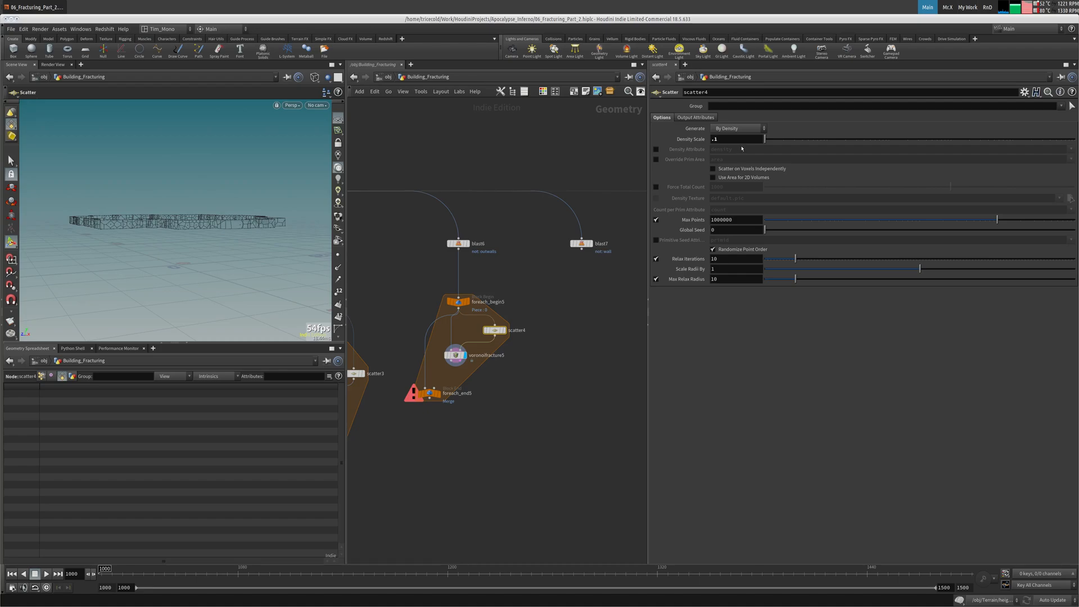
click(466, 245)
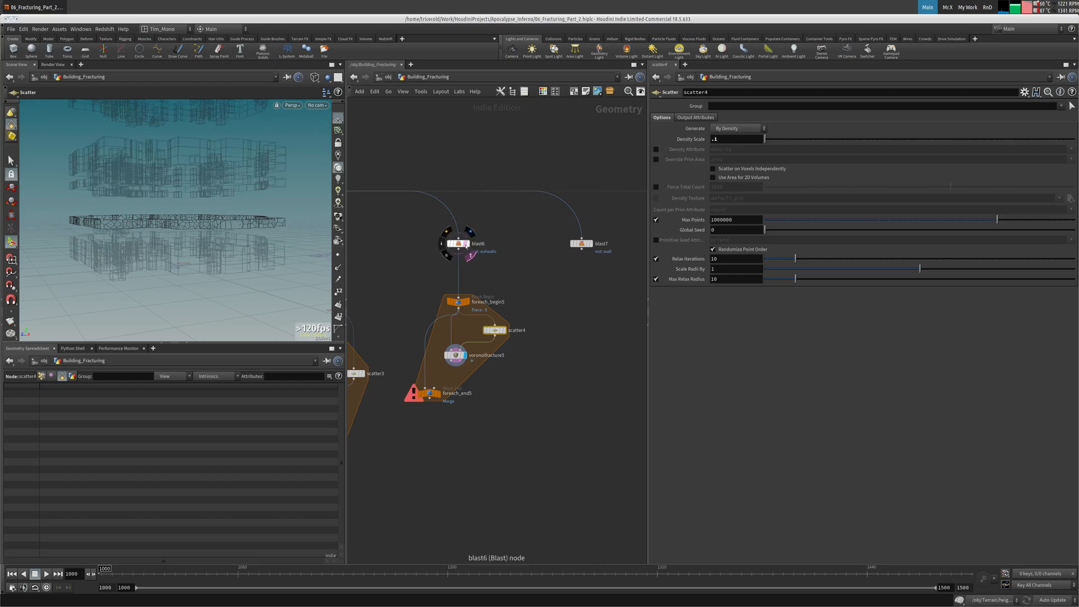
mouse_move(242, 219)
alt+mouse_down()
mouse_move(247, 270)
mouse_move(231, 231)
alt+mouse_up()
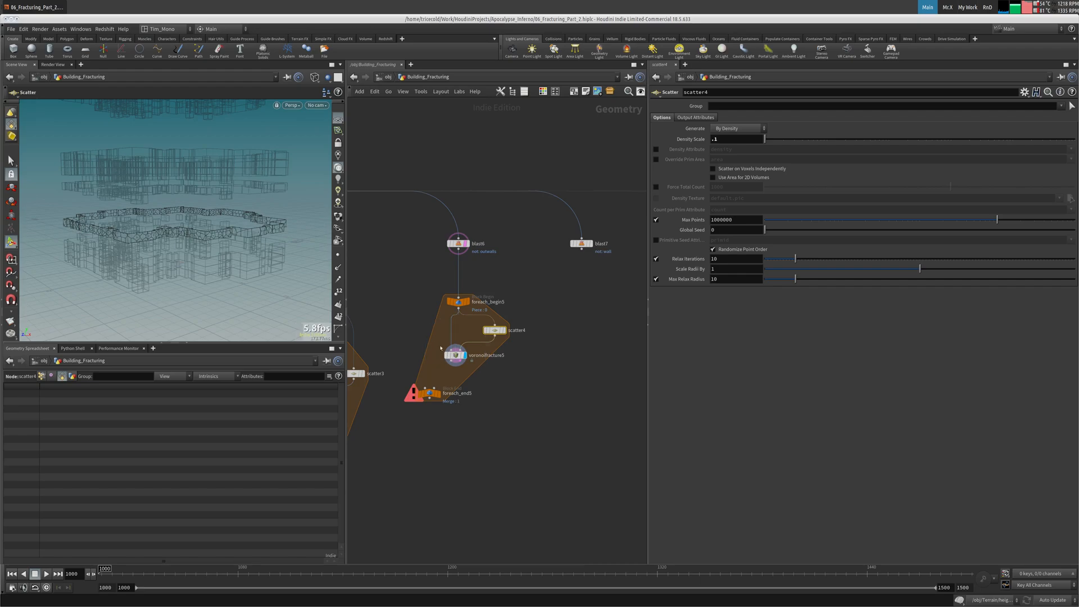
Step: Move foreach_end5 and voronoifracture5 further down to make room inside the loop
drag(430, 398, 463, 460)
drag(455, 355, 450, 402)
middle_drag(422, 296, 382, 262)
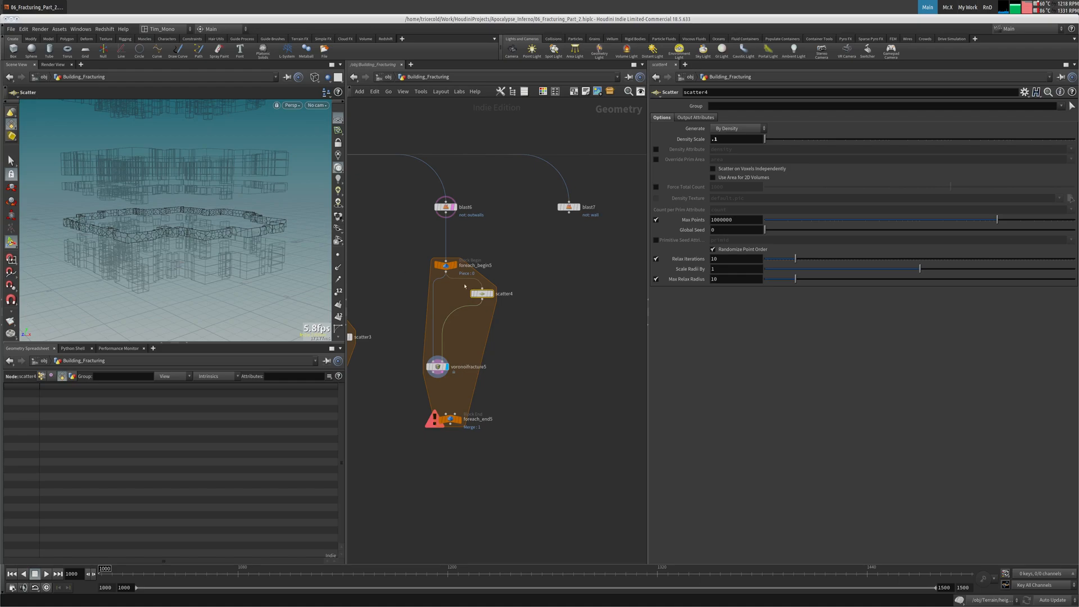
Step: Add a Divide node inside the loop, fed by foreach_begin5, and display it
middle_drag(467, 286, 464, 303)
scroll(381, 322, up, 2)
key(Tab)
text(di)
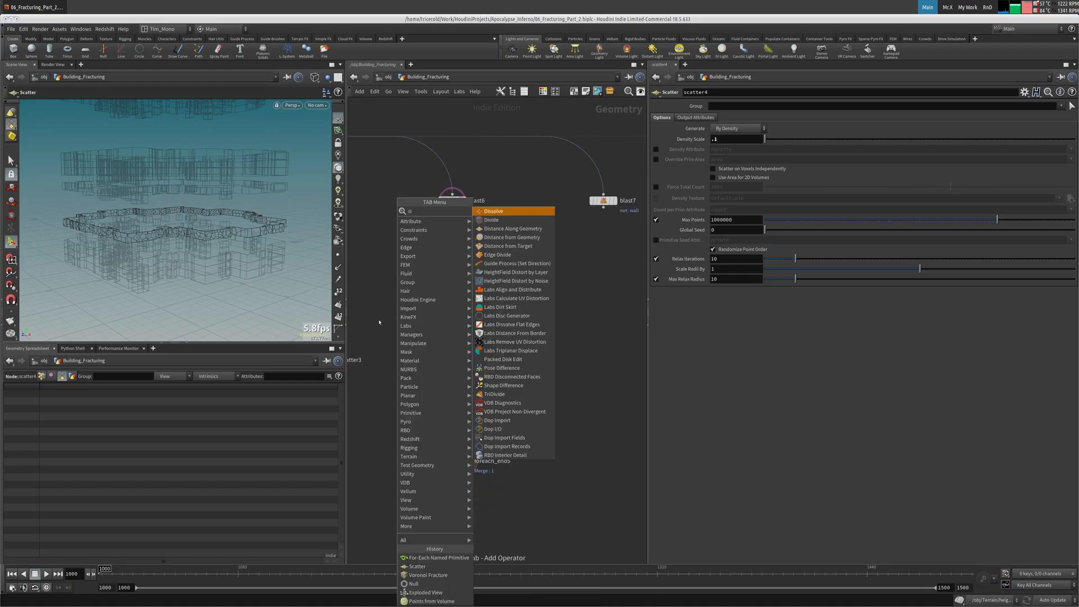
text(vi)
key(Return)
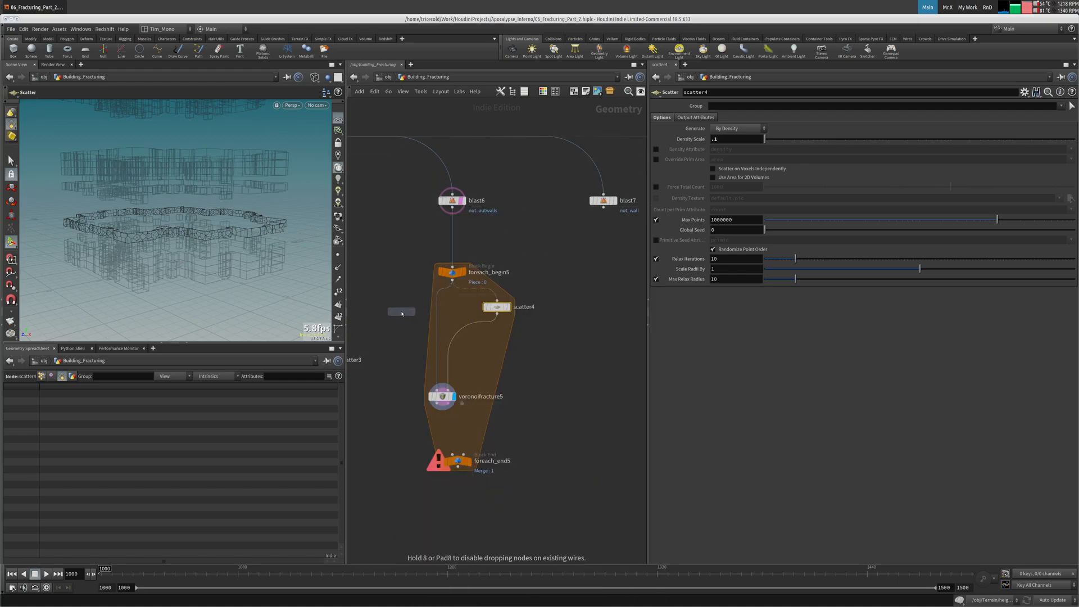
click(402, 313)
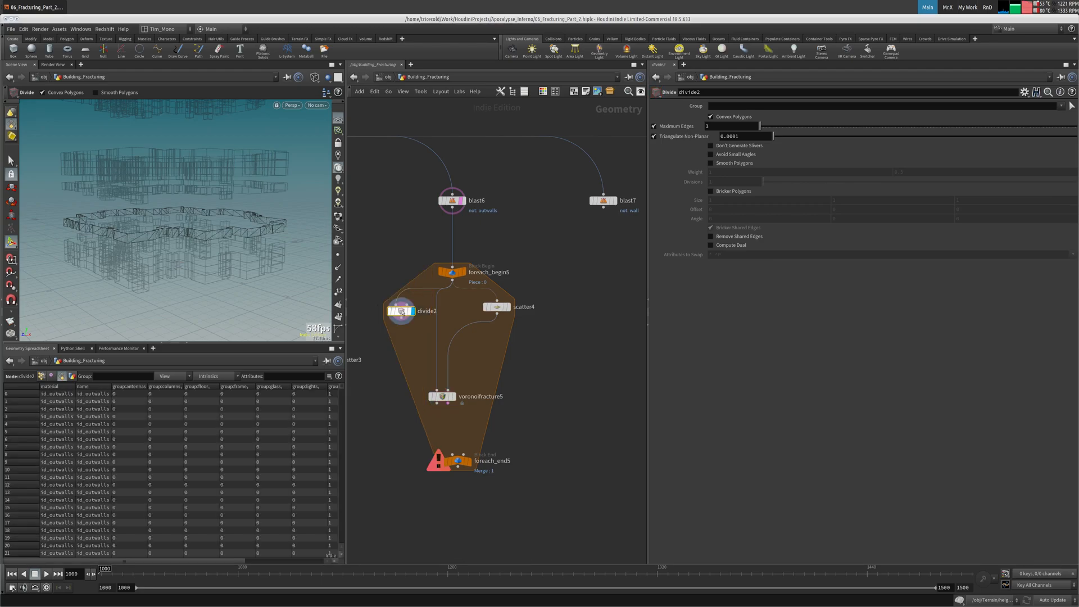
Step: On divide2, turn off Convex Polygons and turn on Bricker Polygons, and inspect the resulting wall grid up close
click(718, 117)
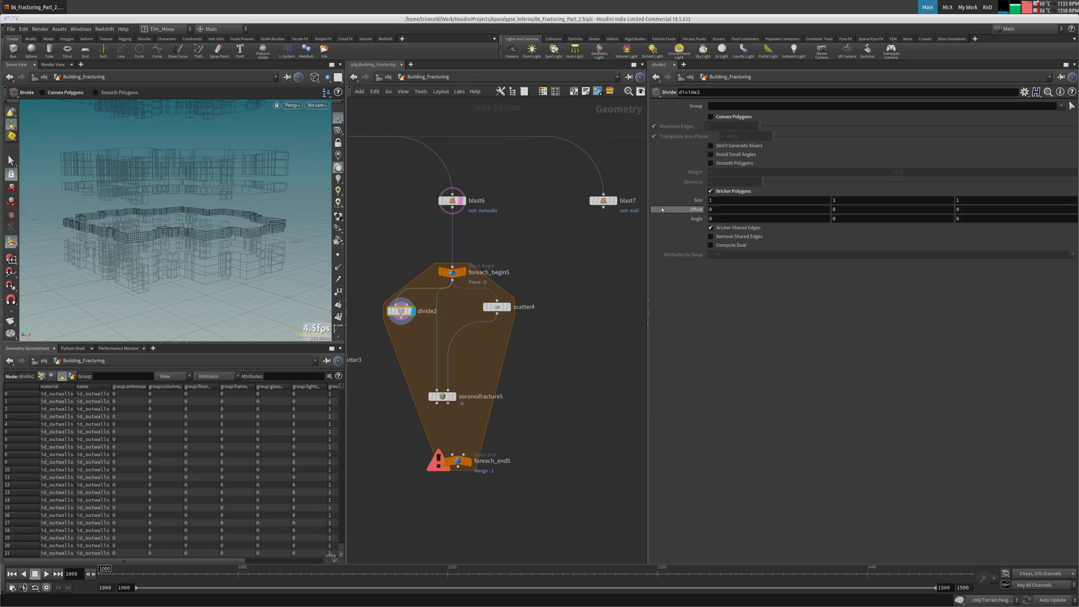
alt+drag(219, 180, 188, 239)
alt+middle_drag(188, 239, 186, 186)
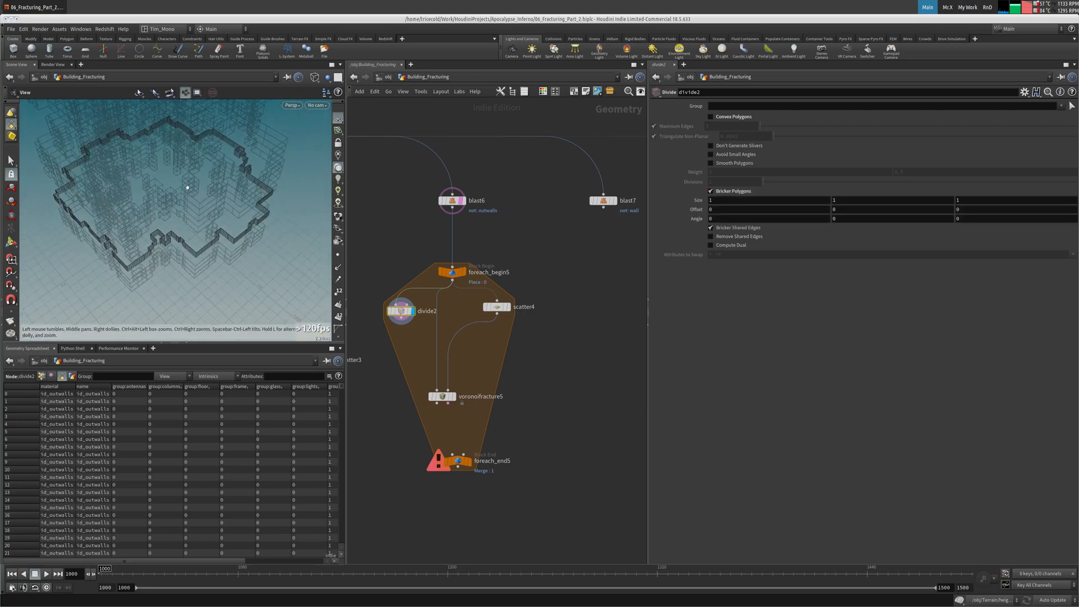
alt+right_drag(186, 186, 294, 225)
alt+middle_drag(294, 224, 169, 197)
key(Return)
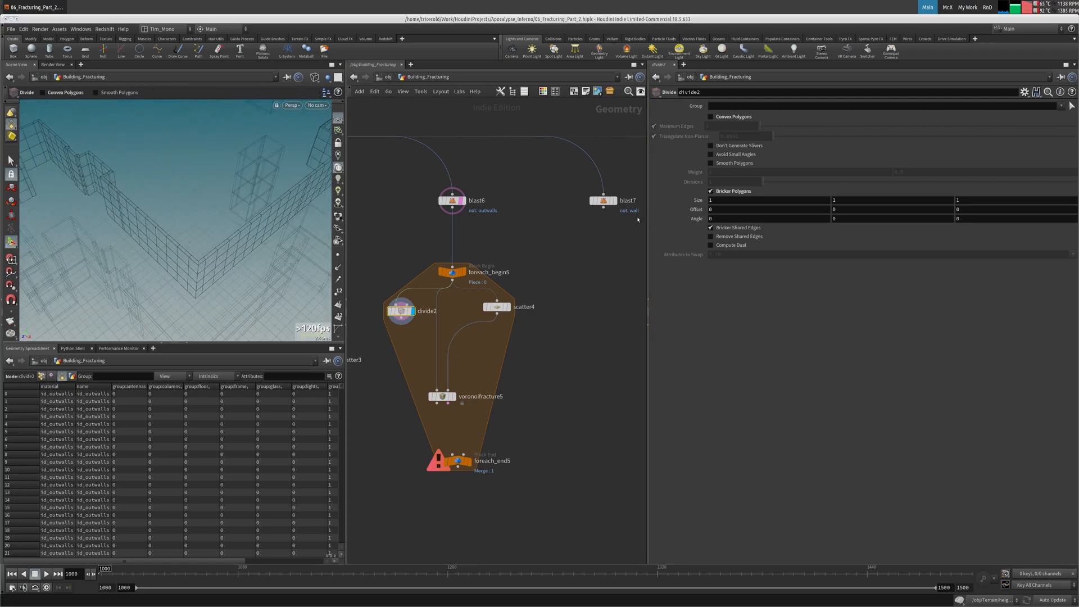
Step: Check foreach_begin5's attributes and groups, and turn on Delete Unused Groups on blast6
drag(400, 311, 379, 318)
click(452, 273)
middle_click(452, 274)
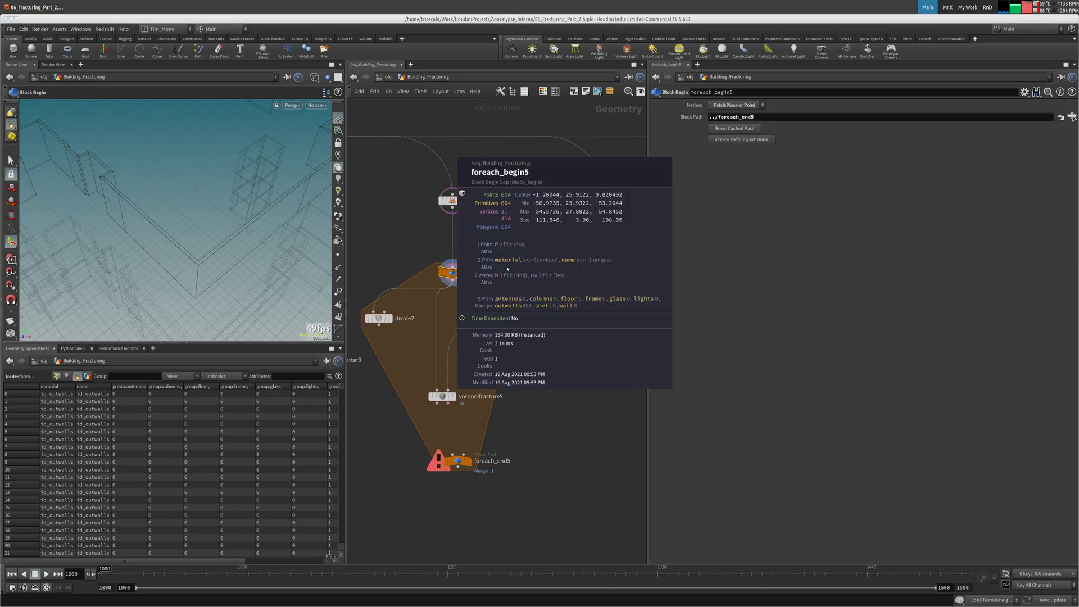
click(453, 201)
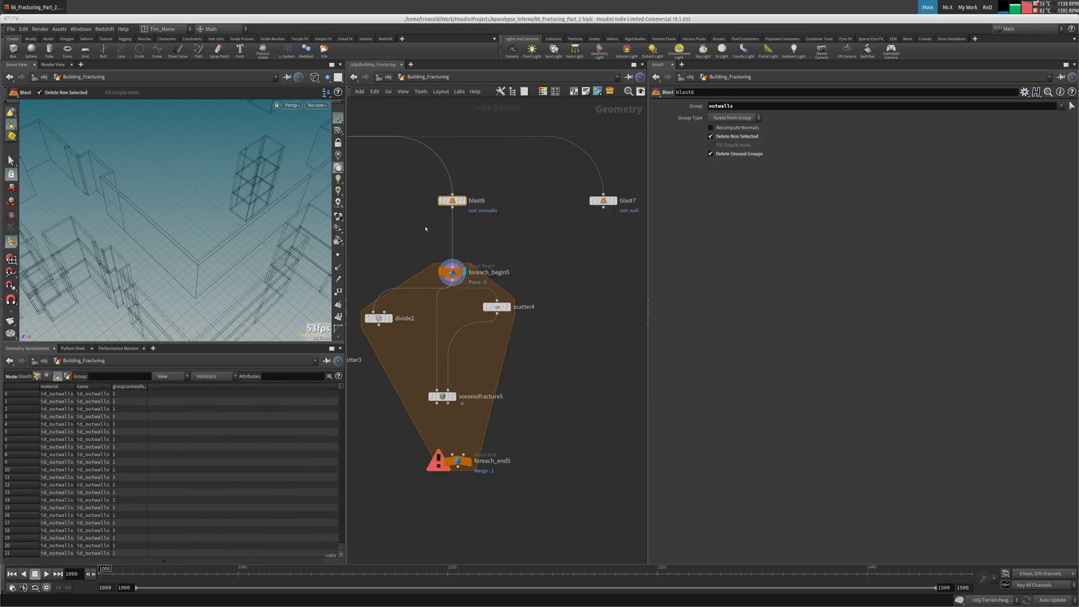
Step: Compare the node information of foreach_begin5 and blast6, and examine the outer walls with blast6 displayed
middle_click(456, 277)
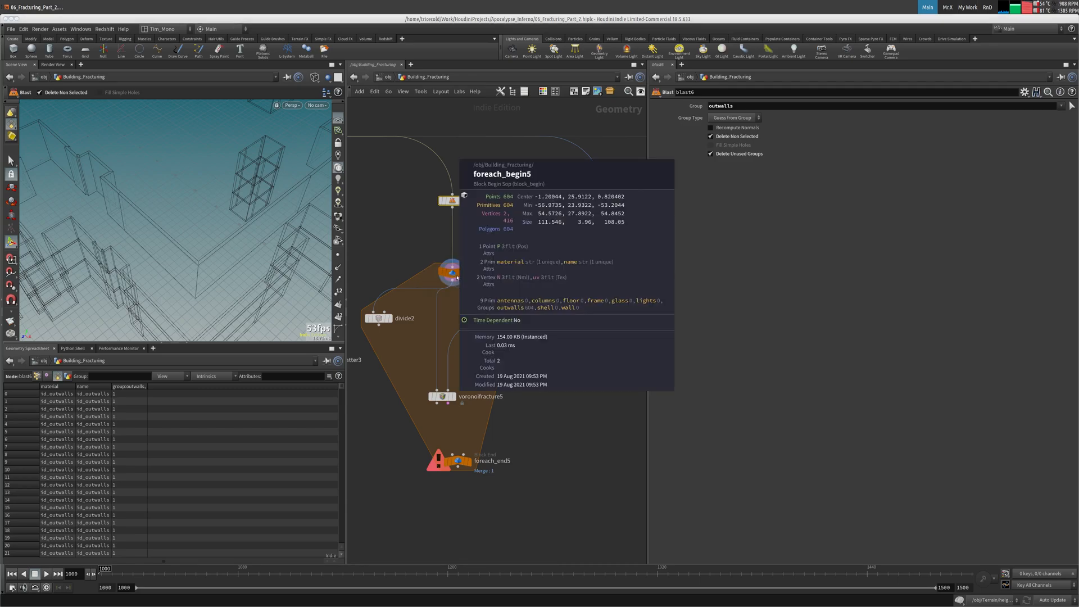
click(454, 273)
click(454, 201)
click(464, 201)
middle_click(456, 201)
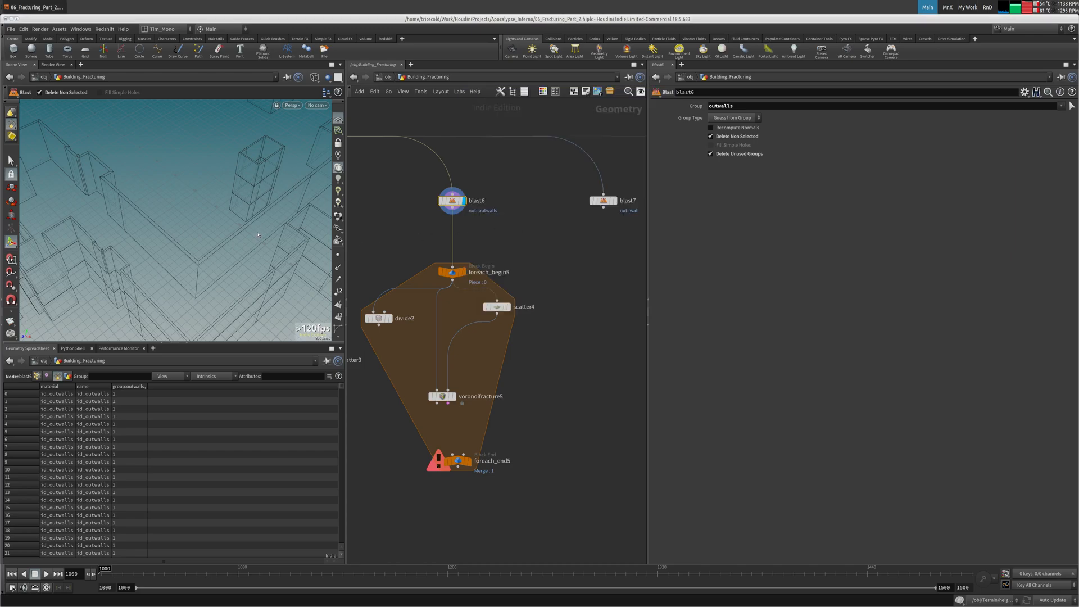
mouse_move(202, 220)
mouse_down()
mouse_move(172, 194)
mouse_move(193, 253)
mouse_move(315, 198)
mouse_move(253, 179)
mouse_move(183, 180)
mouse_move(173, 219)
mouse_move(210, 214)
mouse_move(193, 229)
mouse_move(246, 181)
mouse_move(160, 176)
mouse_move(200, 207)
mouse_up()
key(Return)
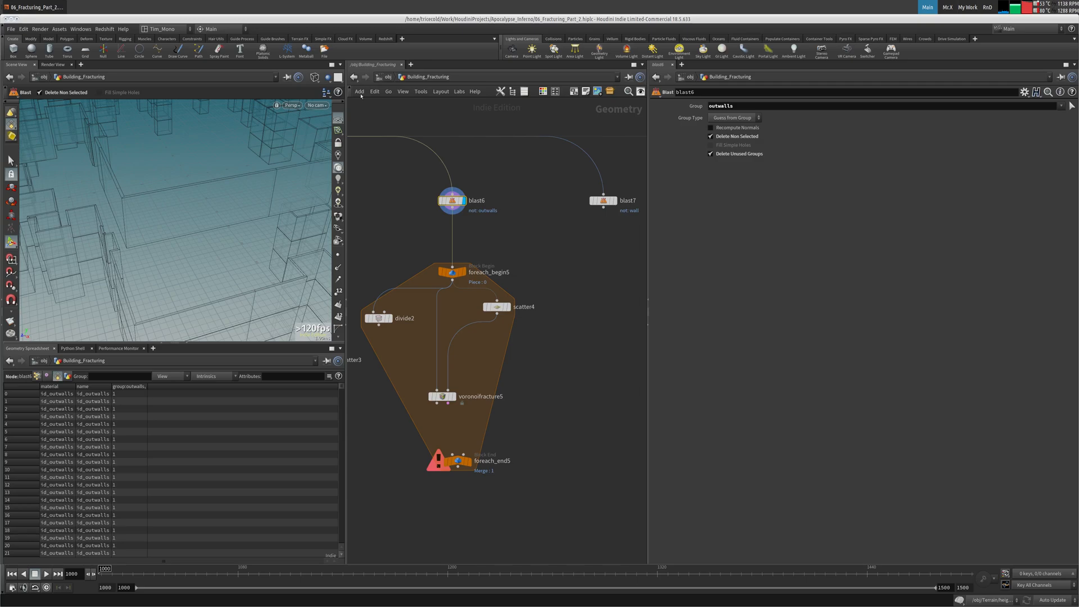
Step: Set divide2's bricker Size to 5, 5, 5 and wire it into voronoifracture5 as the fracture points, displaying the fracture
click(390, 318)
drag(378, 319, 378, 308)
drag(724, 201, 622, 137)
text(5)
key(Tab)
text(5)
key(Tab)
text(5)
key(Tab)
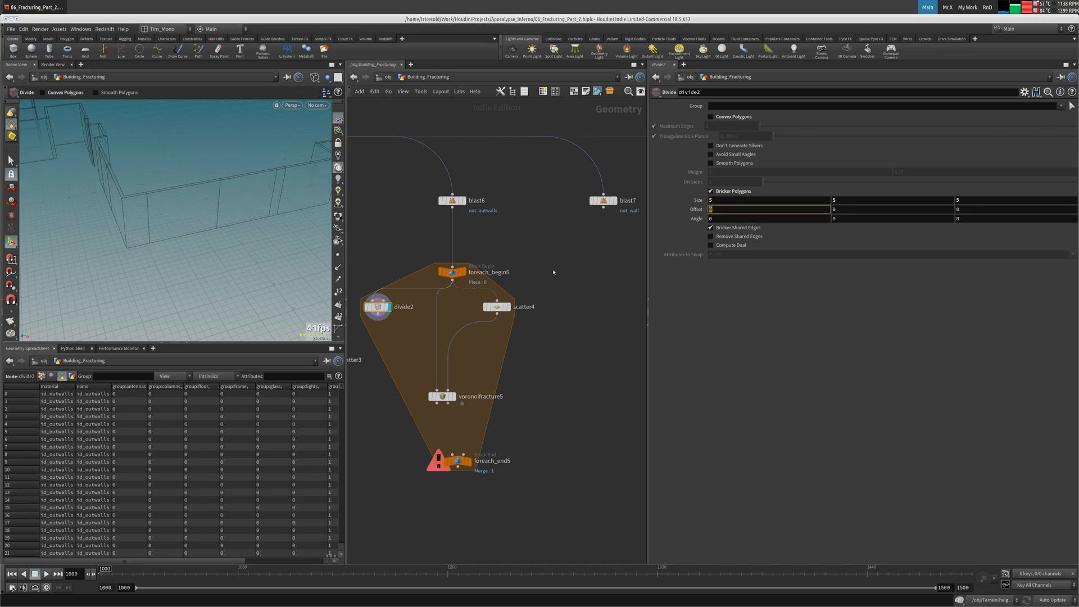
drag(448, 390, 379, 314)
click(442, 397)
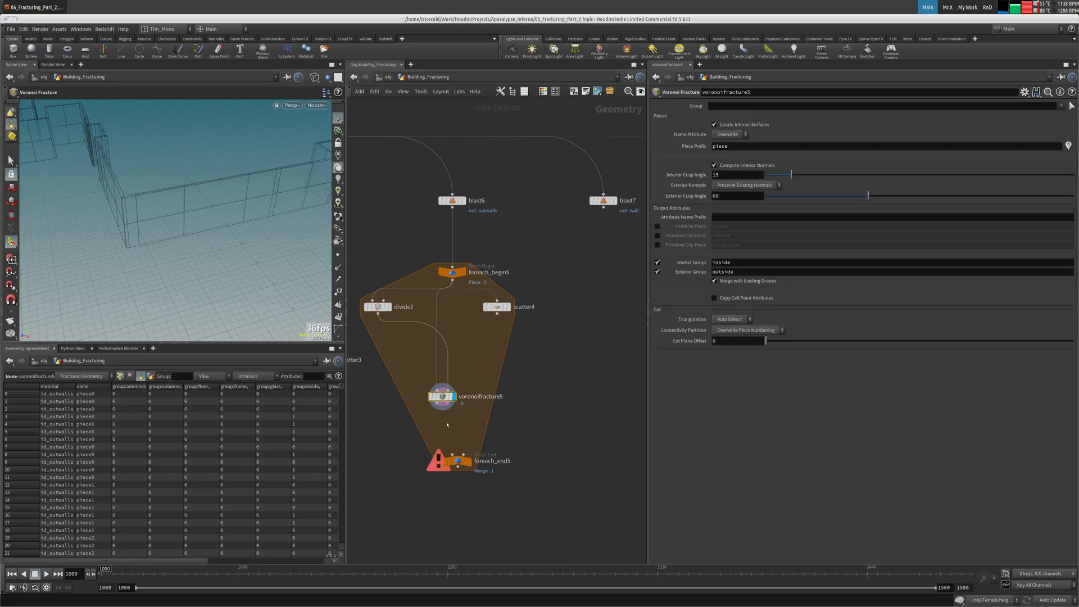
Step: Add an Exploded View node to the output of voronoifracture5
key(Tab)
text(ex)
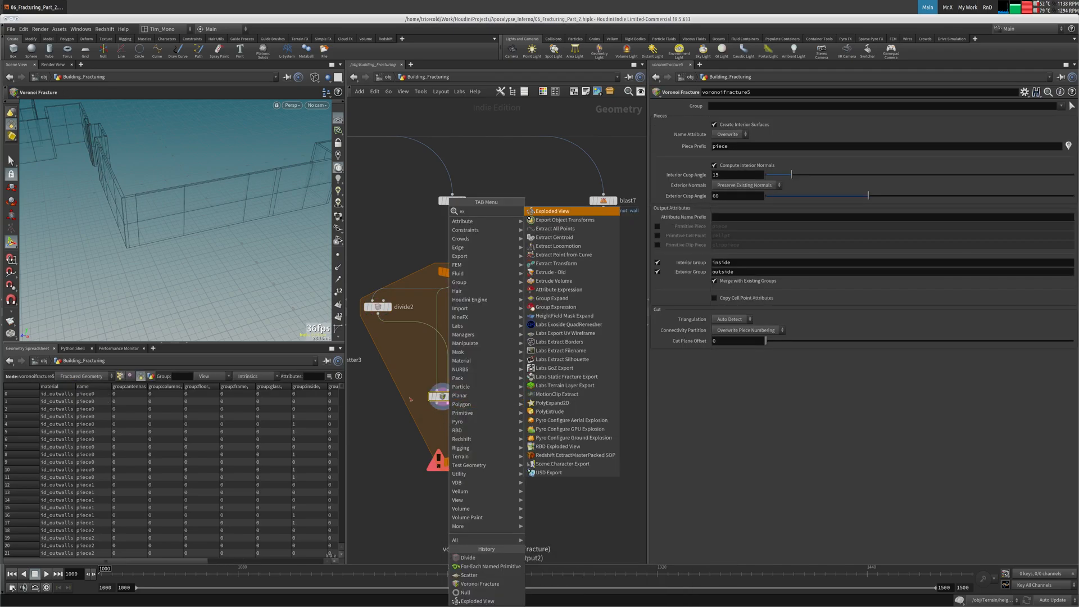
key(Escape)
key(Tab)
text(expl)
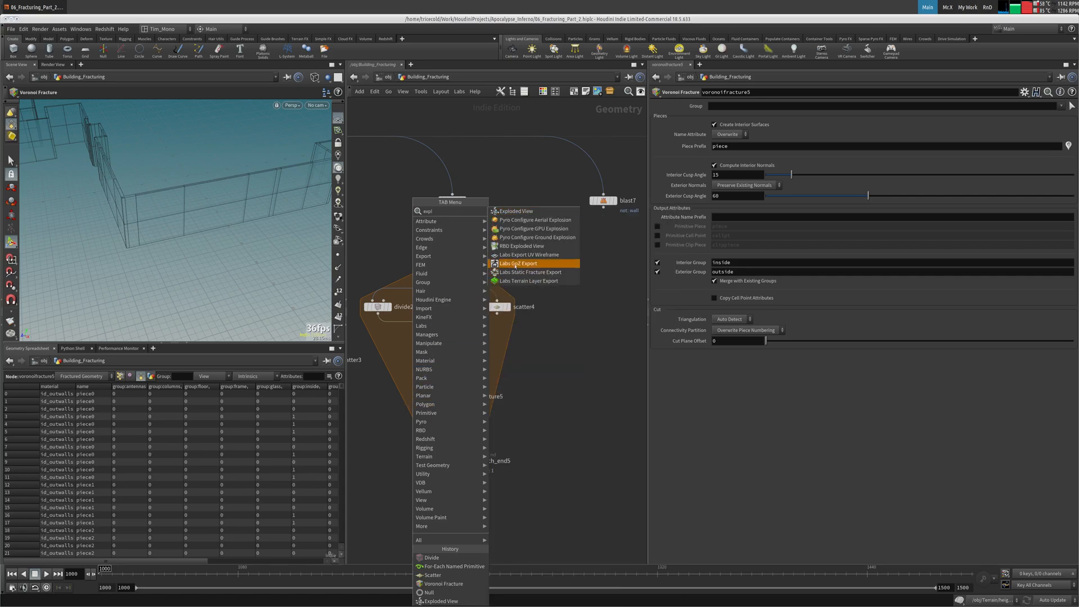
click(513, 211)
click(409, 430)
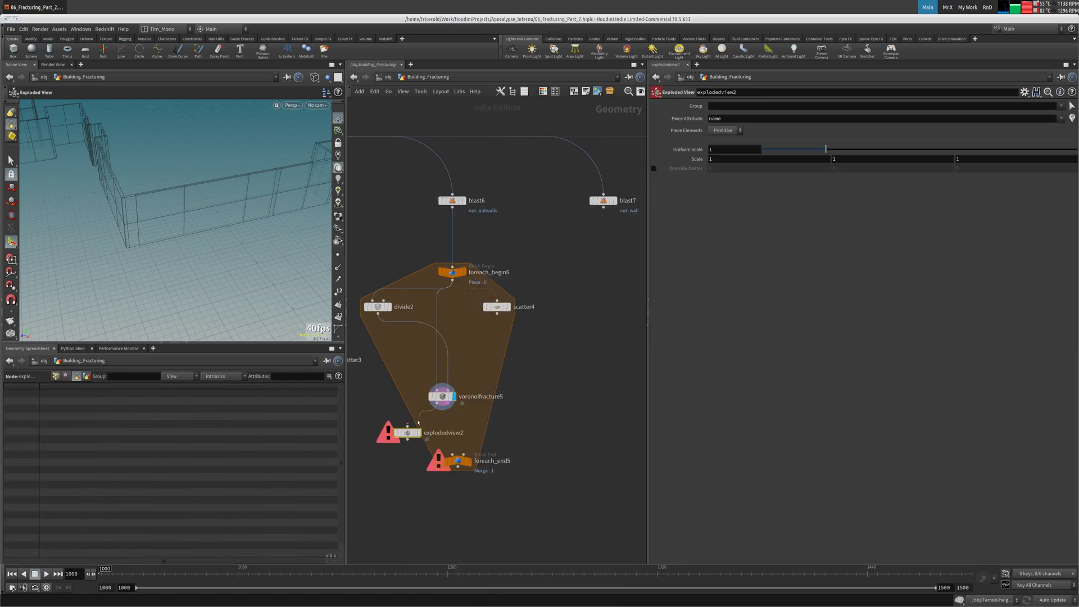
Step: Display explodedview2 and inspect the separated outer wall pieces up close and as a whole
alt+drag(166, 226, 176, 229)
alt+middle_drag(165, 265, 150, 207)
alt+right_drag(150, 207, 255, 187)
drag(256, 187, 106, 236)
right_click(106, 236)
click(223, 209)
key(space+g)
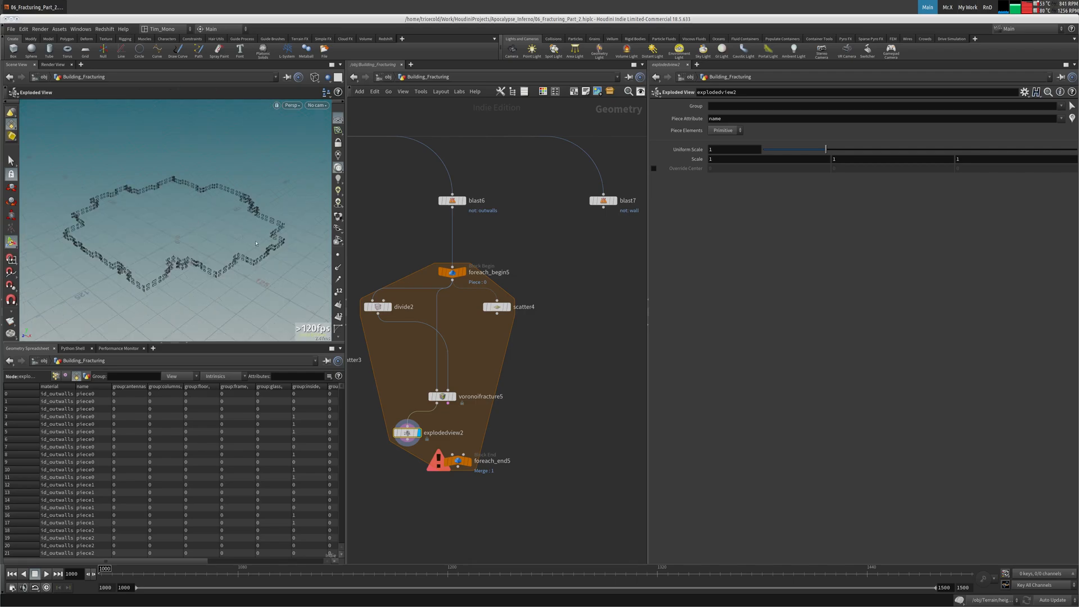
Step: Wire voronoifracture5 into foreach_end5, display the merged loop result and inspect the fractured outer walls closely
click(438, 405)
click(453, 455)
drag(466, 462, 465, 462)
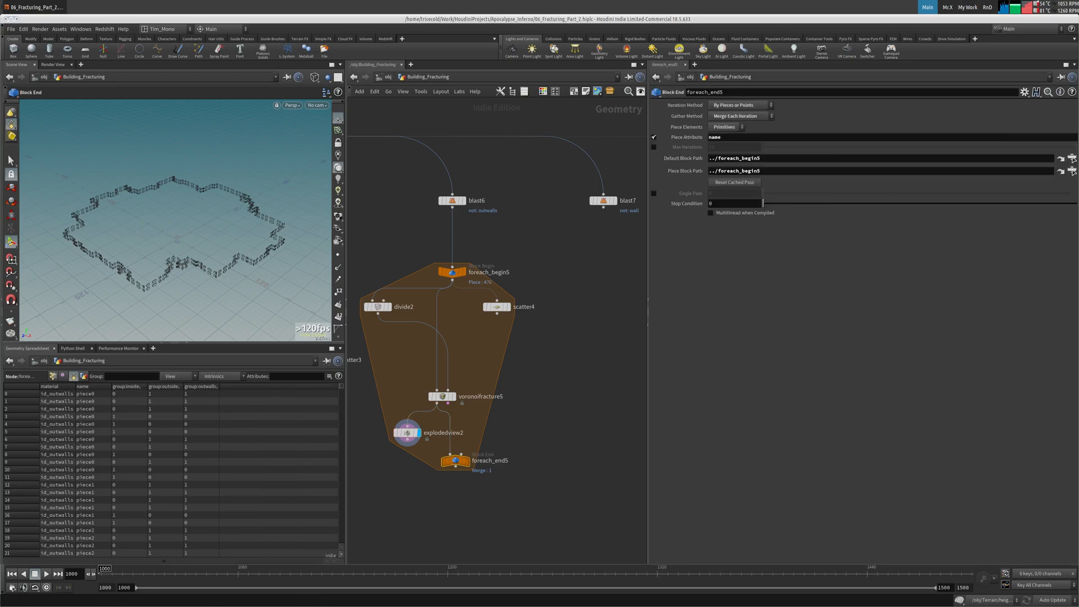
drag(209, 207, 198, 226)
middle_drag(198, 226, 121, 204)
right_drag(121, 204, 186, 147)
middle_drag(186, 147, 194, 173)
drag(193, 173, 141, 163)
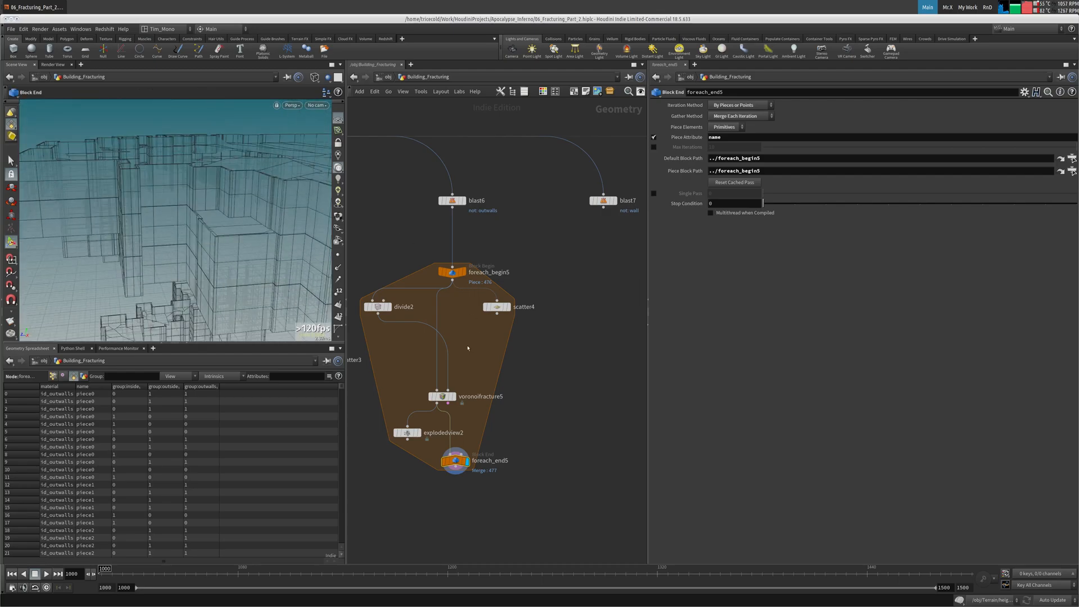
Step: Move divide2 below scatter4 inside the loop, then turn on Single Pass on foreach_end5 and raise it to 62
drag(381, 299, 474, 333)
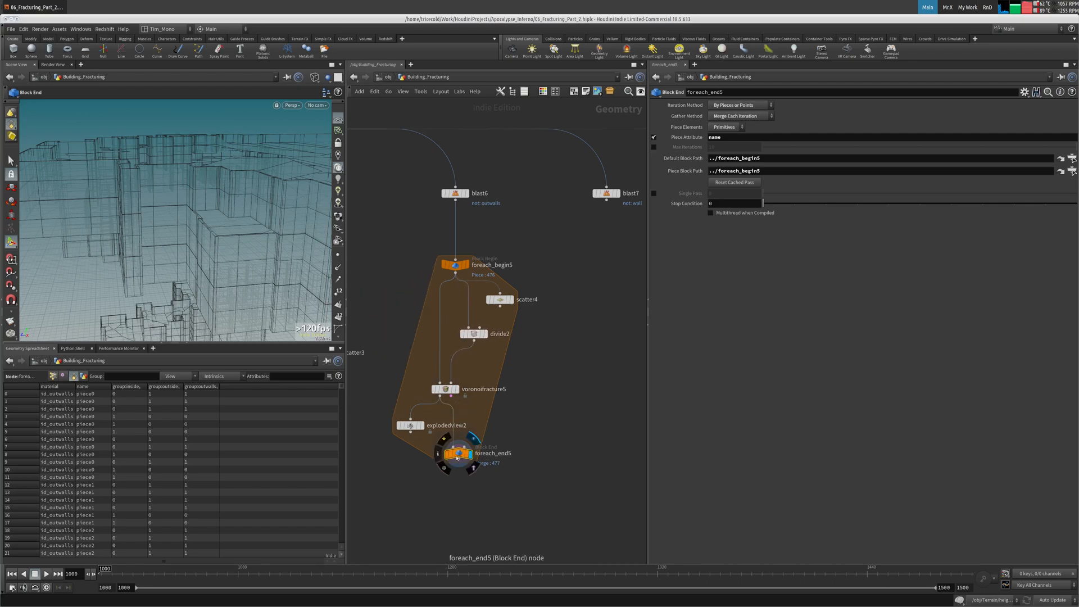
click(653, 193)
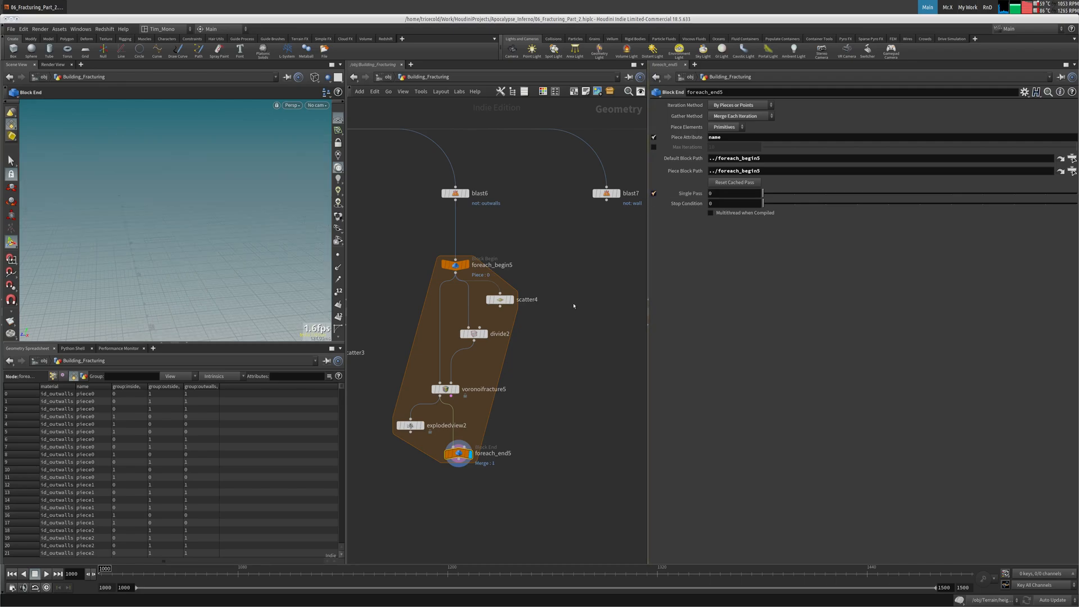
drag(763, 193, 1070, 199)
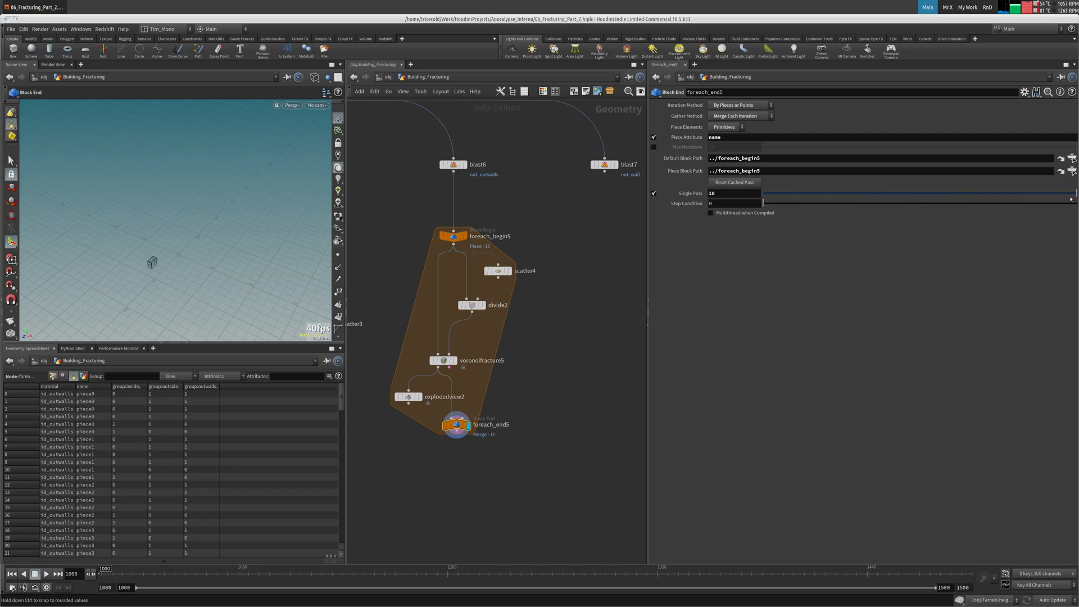
mouse_move(724, 193)
middle_down()
mouse_move(860, 190)
mouse_move(742, 194)
middle_up()
key(space)
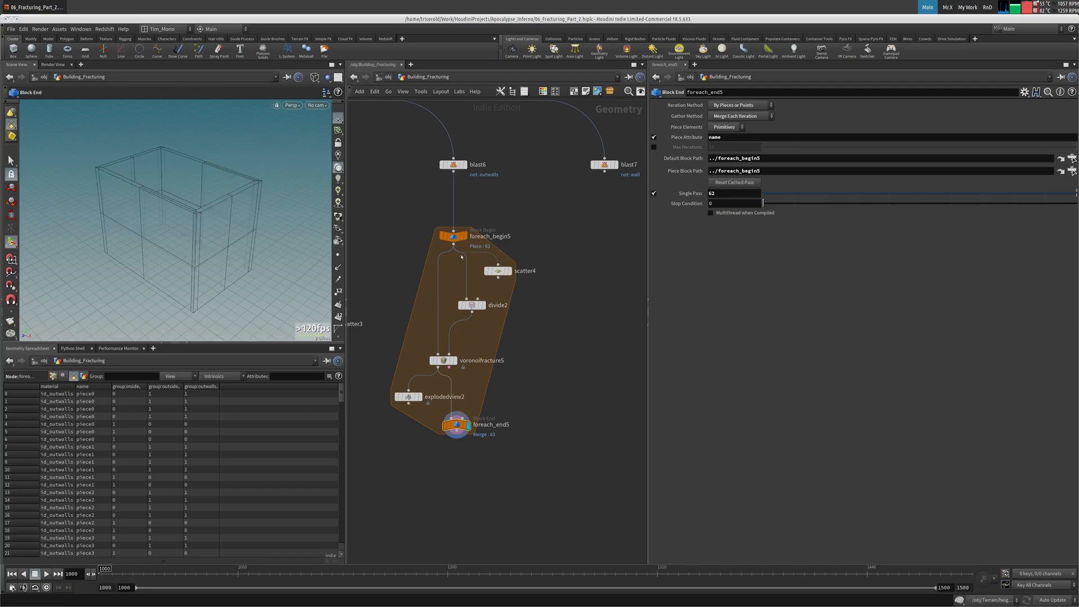
Step: Show blast6 as a template behind the loop result and scrub foreach_end5's Single Pass through other wall pieces
click(465, 165)
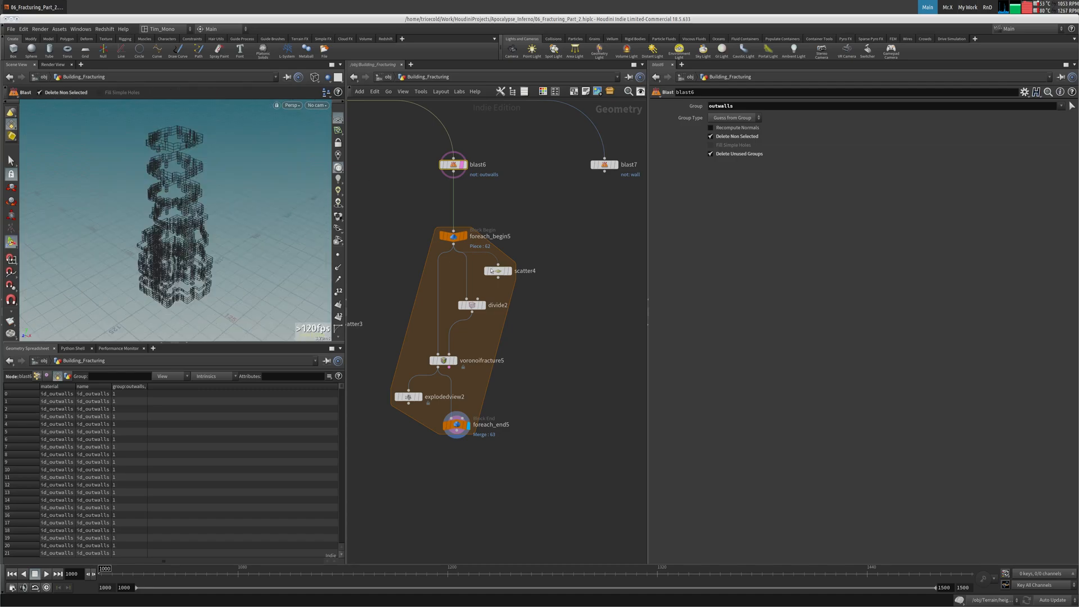
click(457, 426)
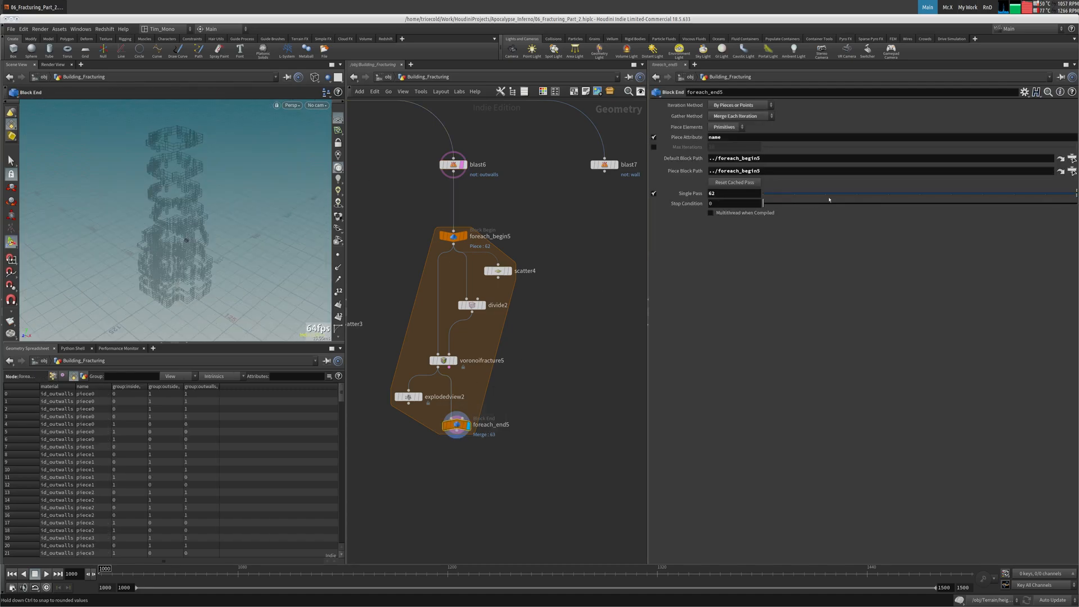
middle_drag(732, 195, 713, 195)
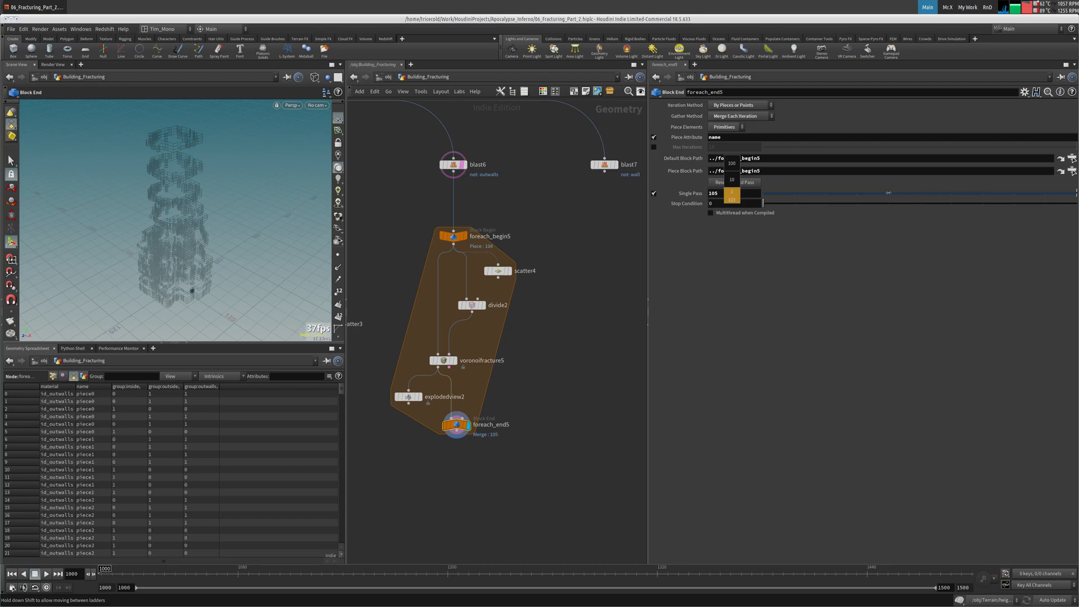
middle_drag(870, 192, 875, 191)
middle_drag(883, 192, 876, 190)
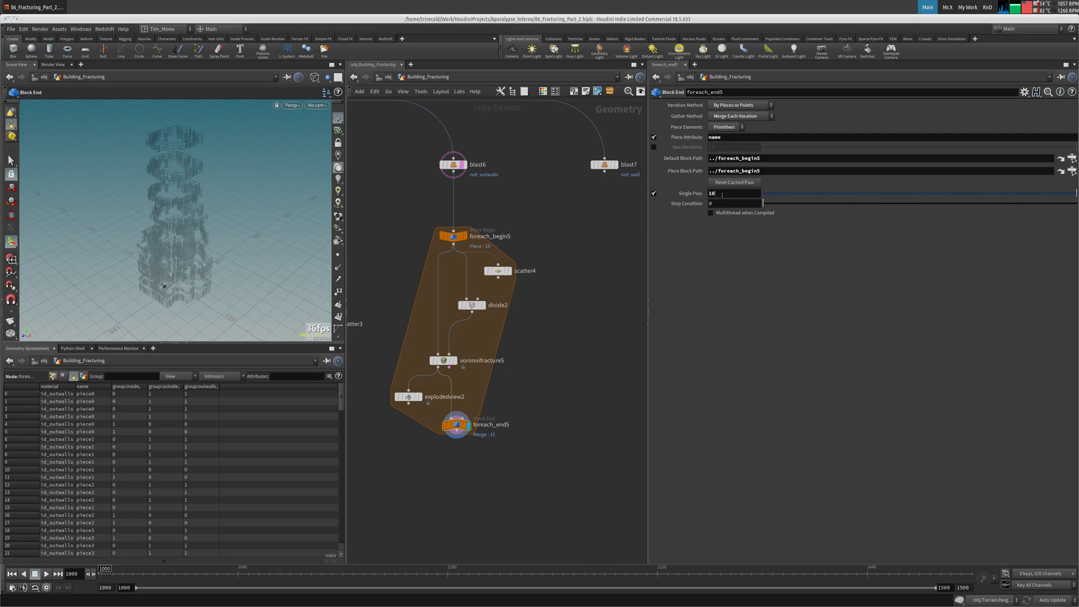
Step: Set foreach_end5's Single Pass to 12 and step through the following pieces to compare them with the templated walls
text(1)
key(Tab)
key(Escape)
drag(725, 195, 618, 126)
text(12)
key(Return)
middle_drag(722, 199, 725, 193)
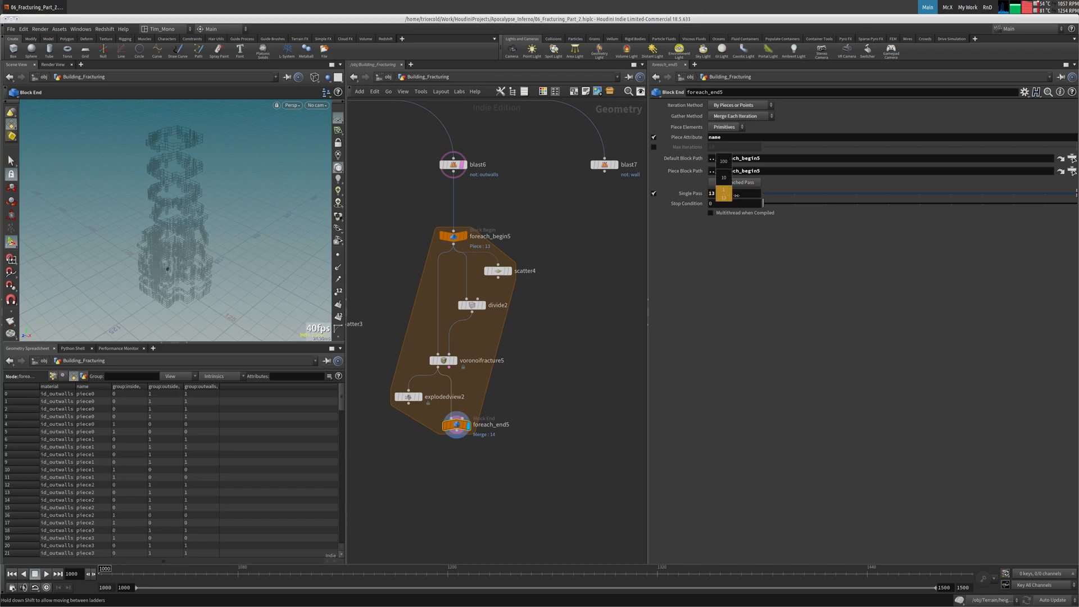
middle_drag(800, 193, 785, 197)
middle_drag(711, 202, 680, 206)
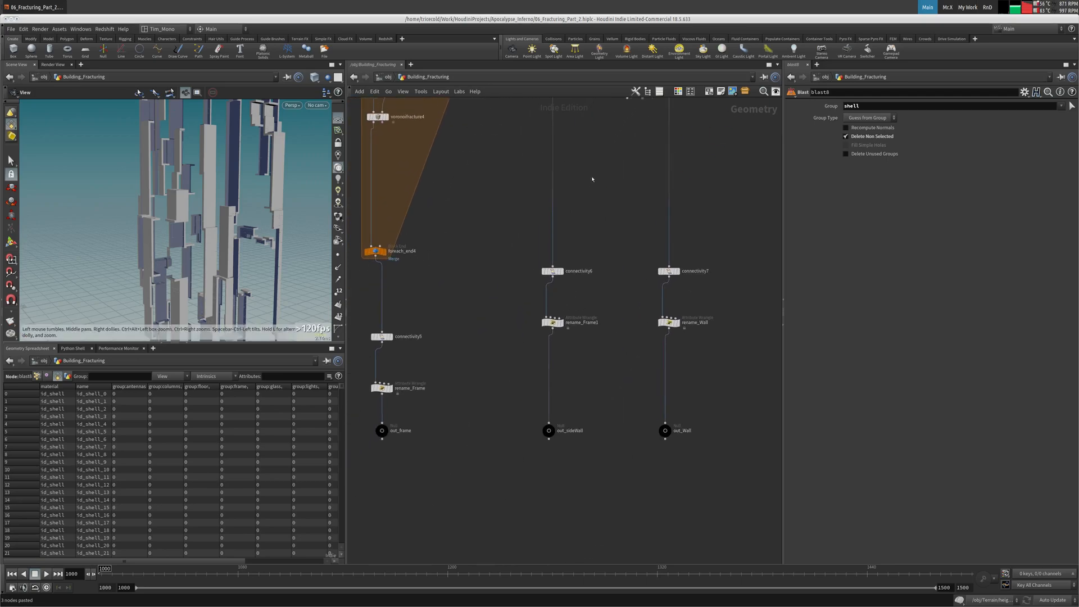
Step: Review the outer wall branch by displaying scatter4's points and blast6's geometry, and check scatter4's density settings
middle_drag(568, 315, 572, 401)
middle_drag(563, 281, 524, 375)
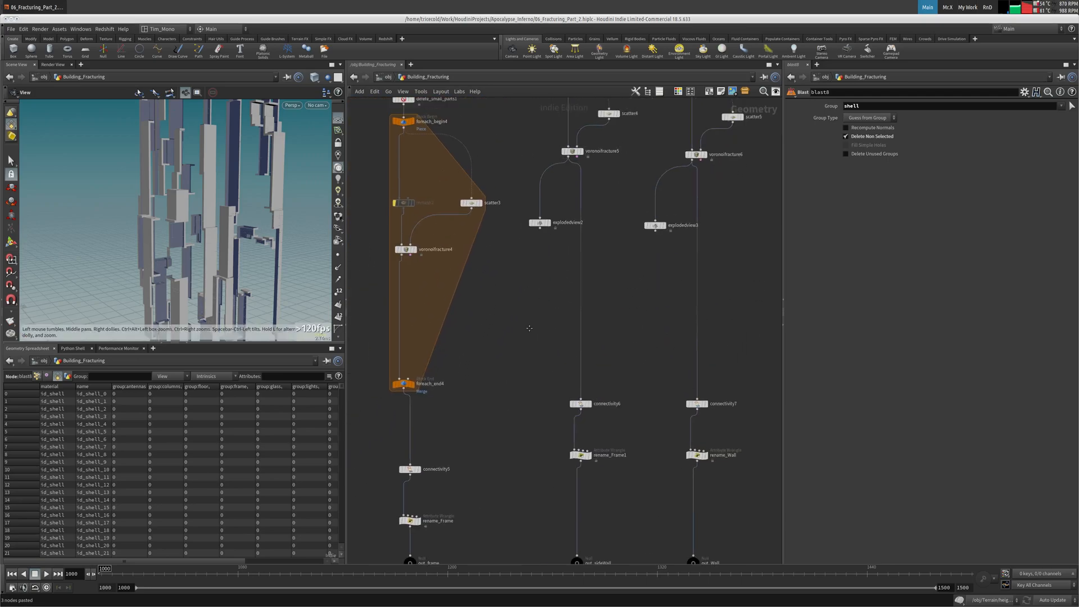
middle_drag(530, 330, 504, 411)
drag(513, 303, 485, 327)
middle_drag(515, 261, 502, 287)
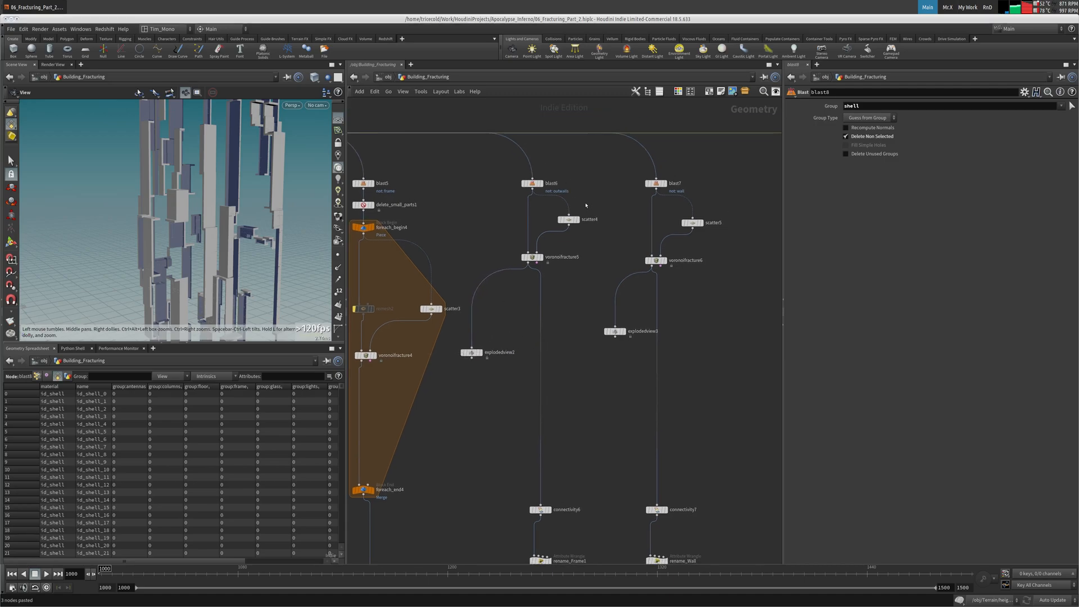
click(568, 219)
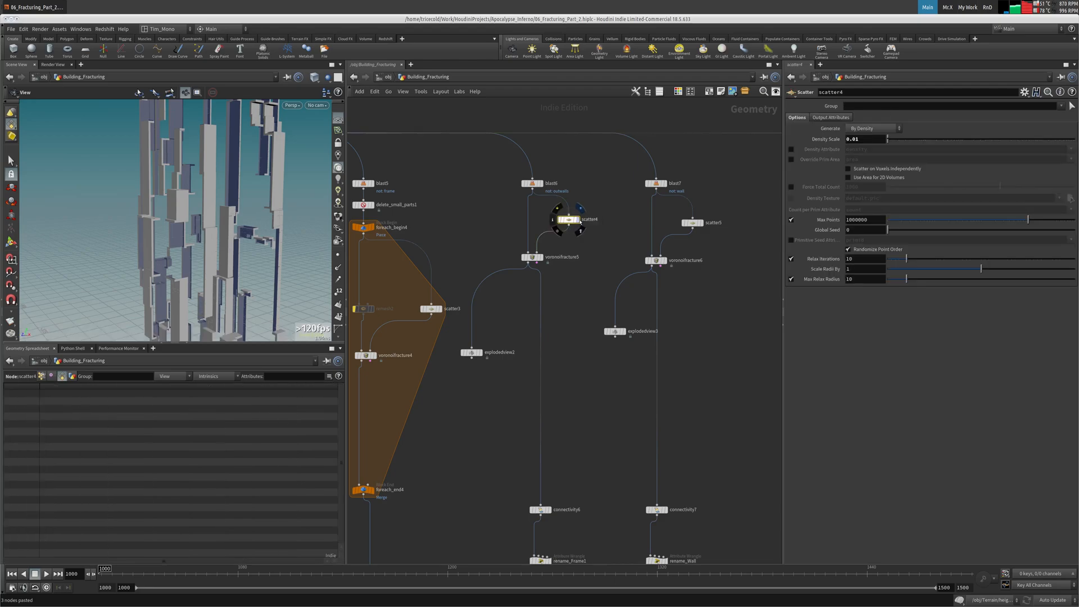
click(577, 220)
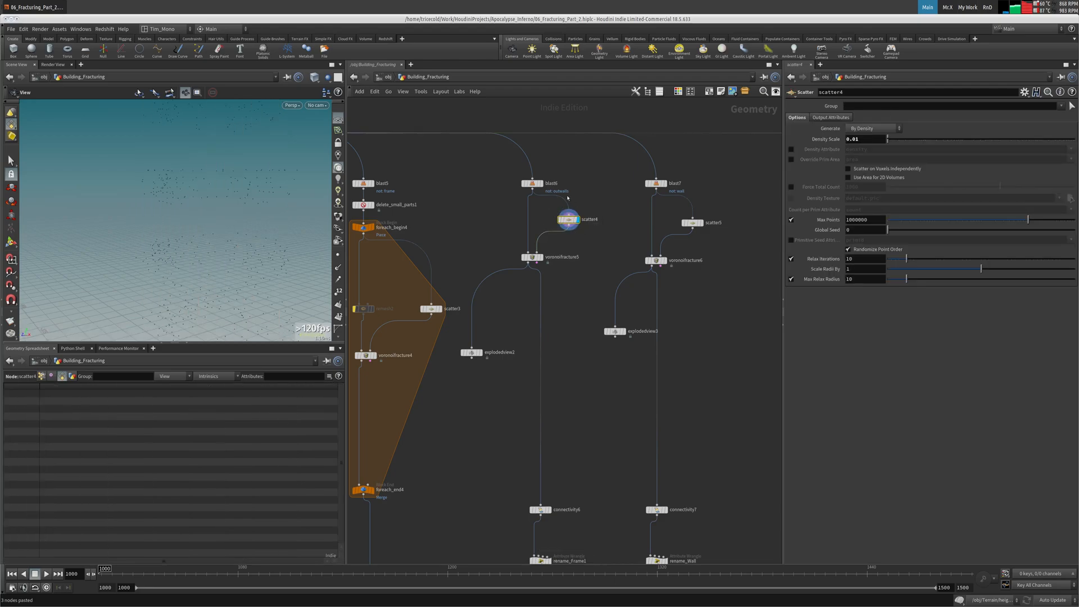
click(541, 183)
click(531, 186)
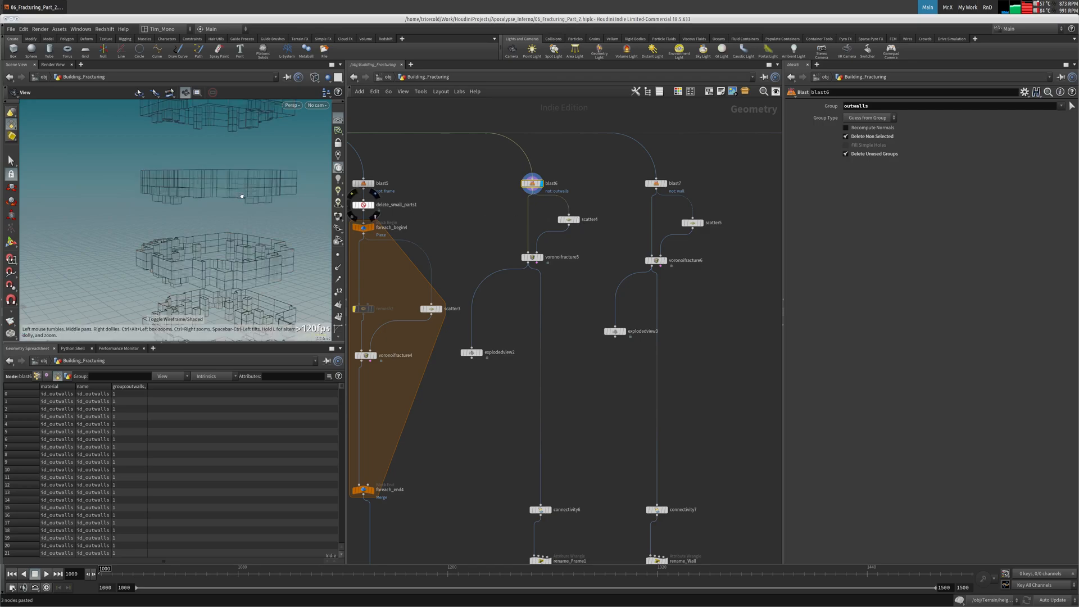
click(569, 220)
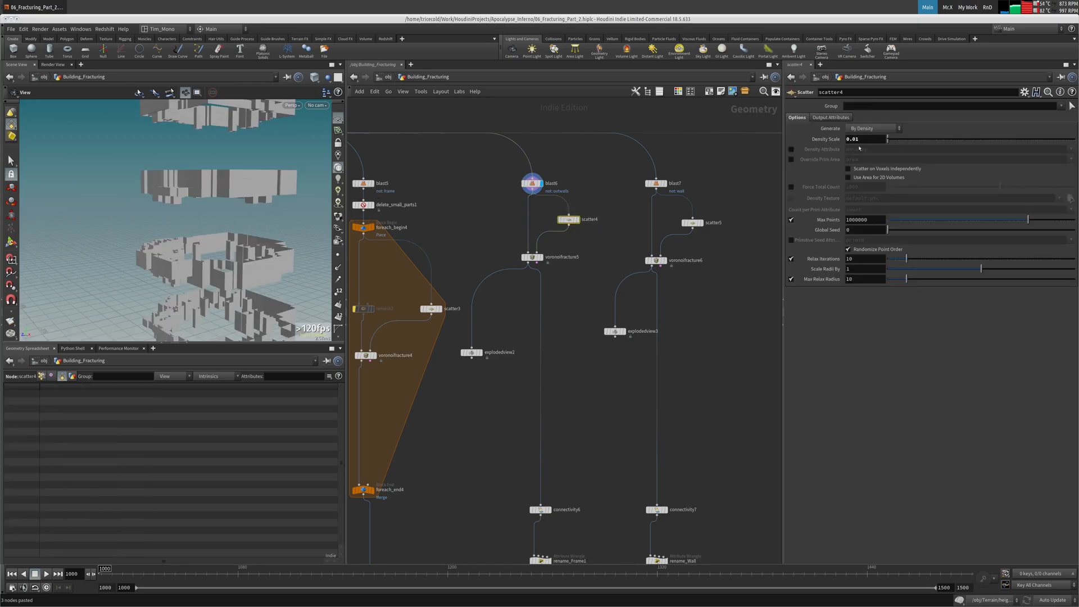
key(Down)
Step: Check connectivity6 and the side wall naming wrangle, and rename that wrangle node as rename_SideWall
middle_drag(590, 312, 579, 207)
click(527, 334)
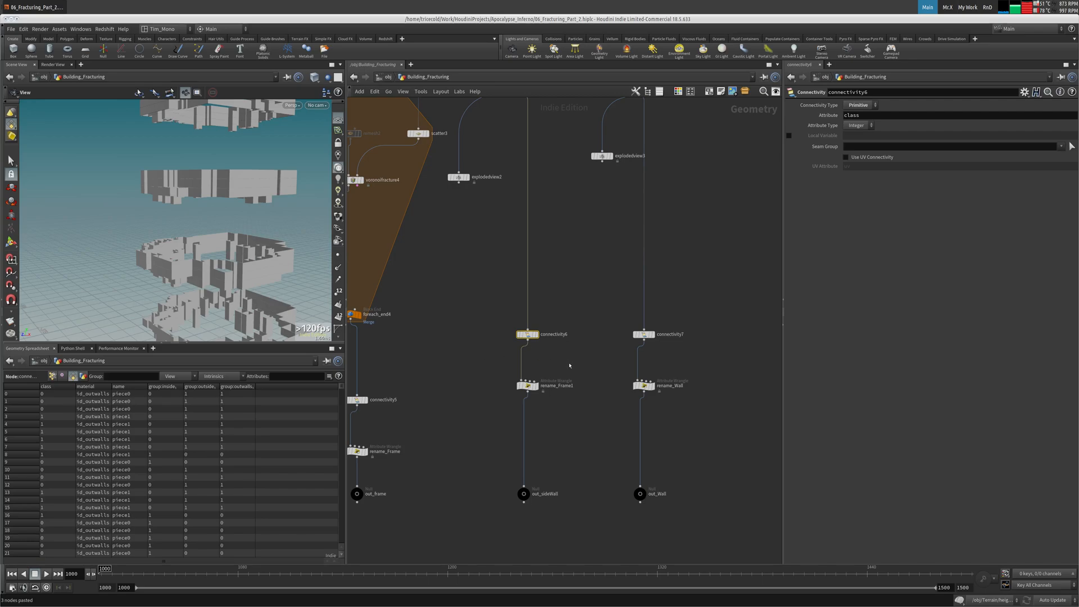
click(529, 385)
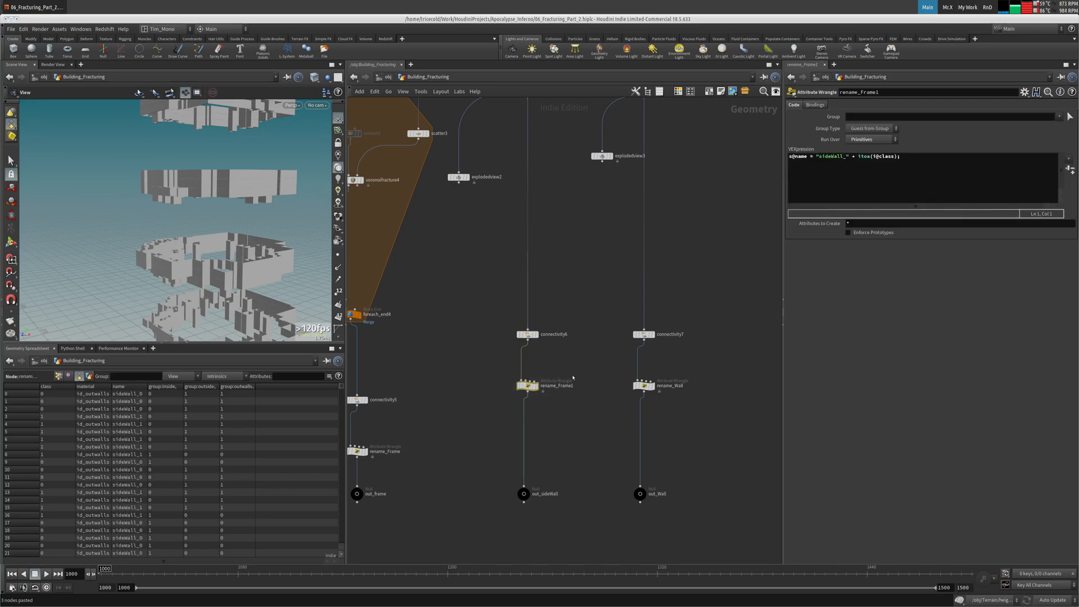
double_click(565, 386)
key(Return)
Step: Sort the out_sideWall primitives by name, move explodedview2 below out_sideWall, wire it in and display the exploded side walls
click(524, 494)
middle_drag(481, 509, 484, 459)
drag(463, 129, 472, 529)
click(133, 389)
drag(146, 388, 175, 389)
click(527, 453)
click(471, 513)
click(479, 519)
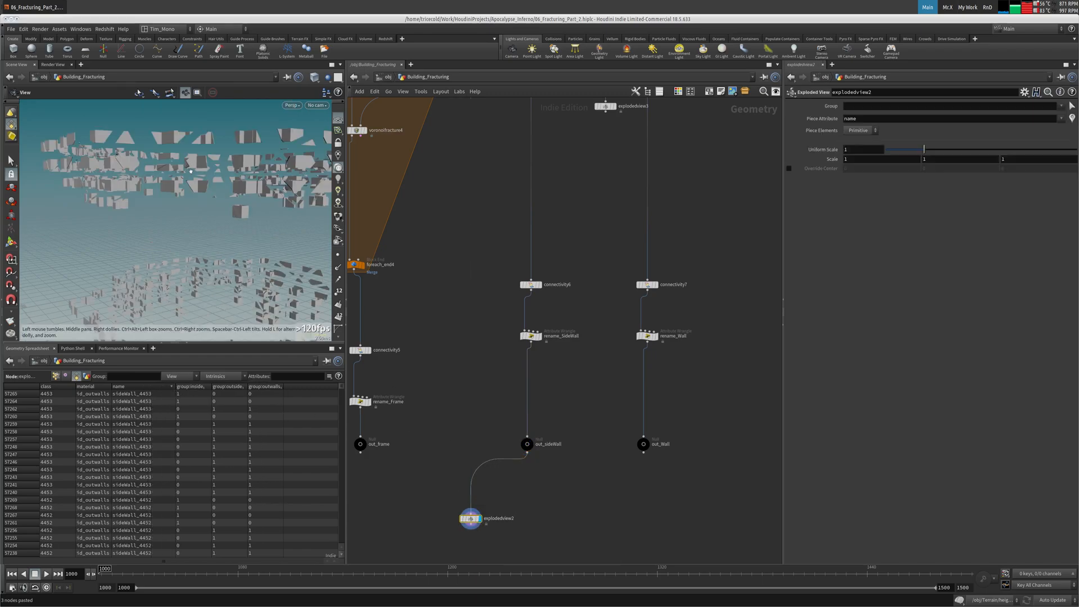
key(space+g)
drag(194, 196, 202, 263)
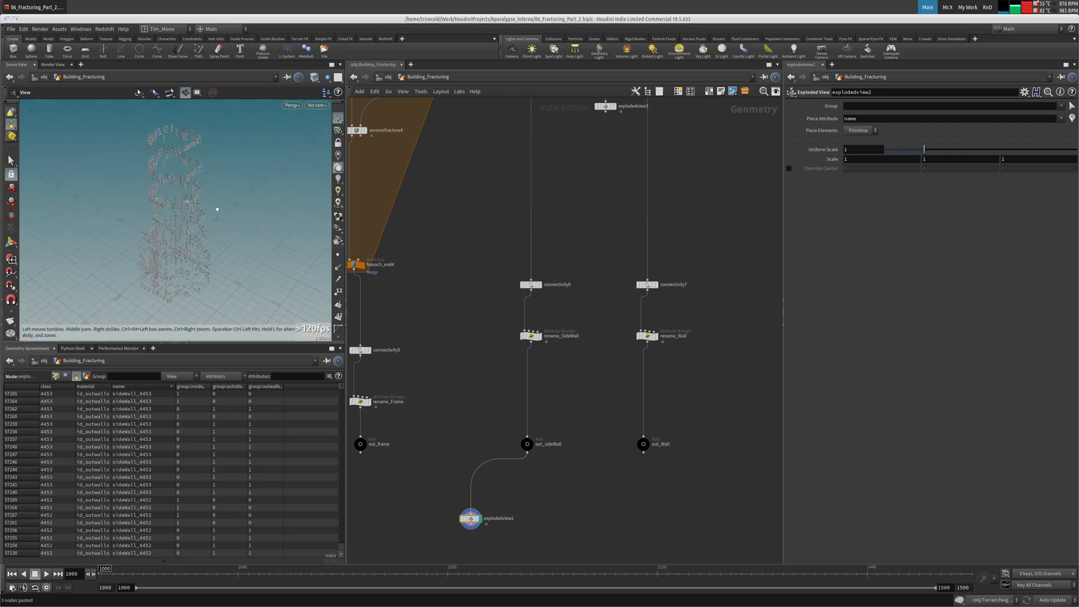
Step: Move explodedview2 beside the wall branch, rewire it to out_Wall and inspect the exploded inner walls
drag(471, 518, 611, 516)
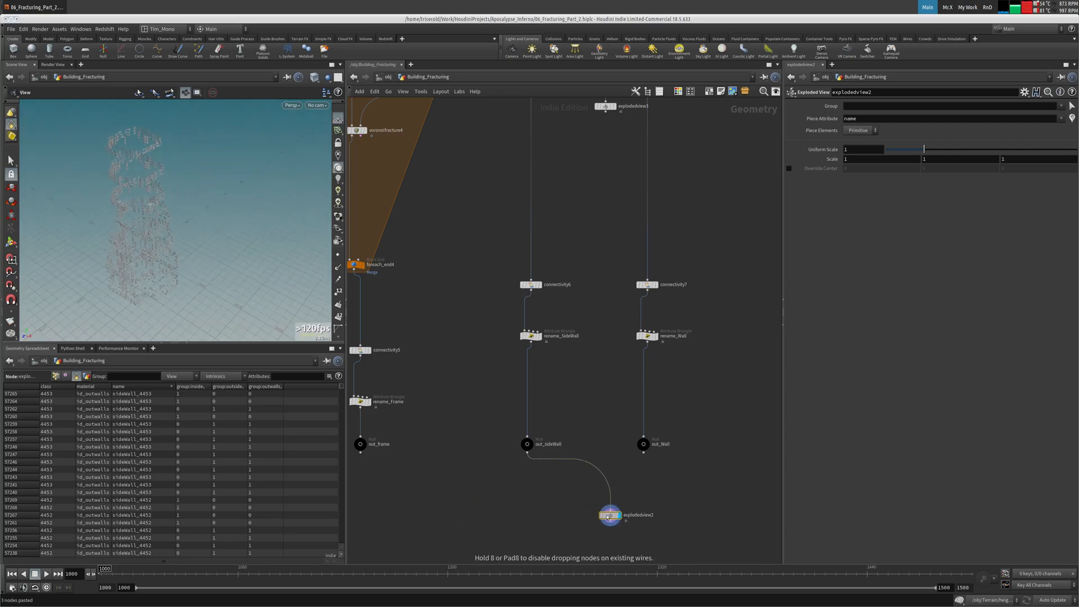
click(644, 452)
click(611, 509)
drag(152, 225, 121, 195)
right_drag(121, 196, 224, 209)
drag(225, 209, 218, 174)
Step: Display blast8 and view the whole isolated shell of the building
middle_drag(592, 210, 533, 442)
middle_drag(643, 268, 501, 278)
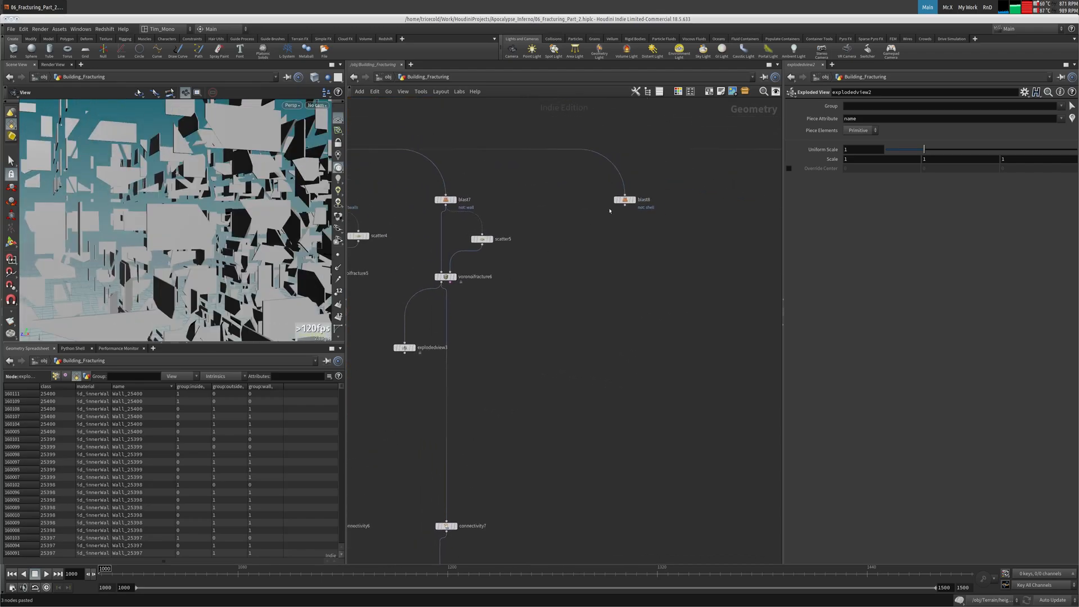
click(634, 201)
click(626, 200)
key(space+g)
drag(212, 191, 239, 177)
Step: Move the output nulls of the first fracture branches down to the level of the other branches' nulls
middle_drag(567, 351, 682, 116)
scroll(667, 188, down, 5)
middle_drag(667, 203, 674, 275)
scroll(517, 331, up, 3)
drag(476, 318, 476, 340)
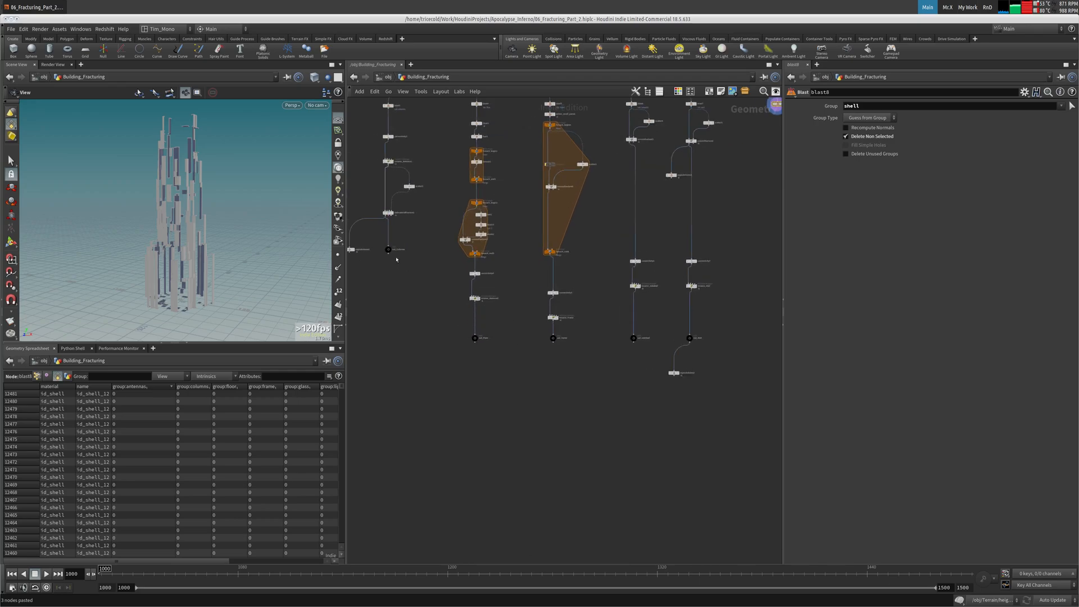
drag(389, 249, 388, 338)
middle_drag(482, 359, 562, 361)
drag(401, 259, 402, 342)
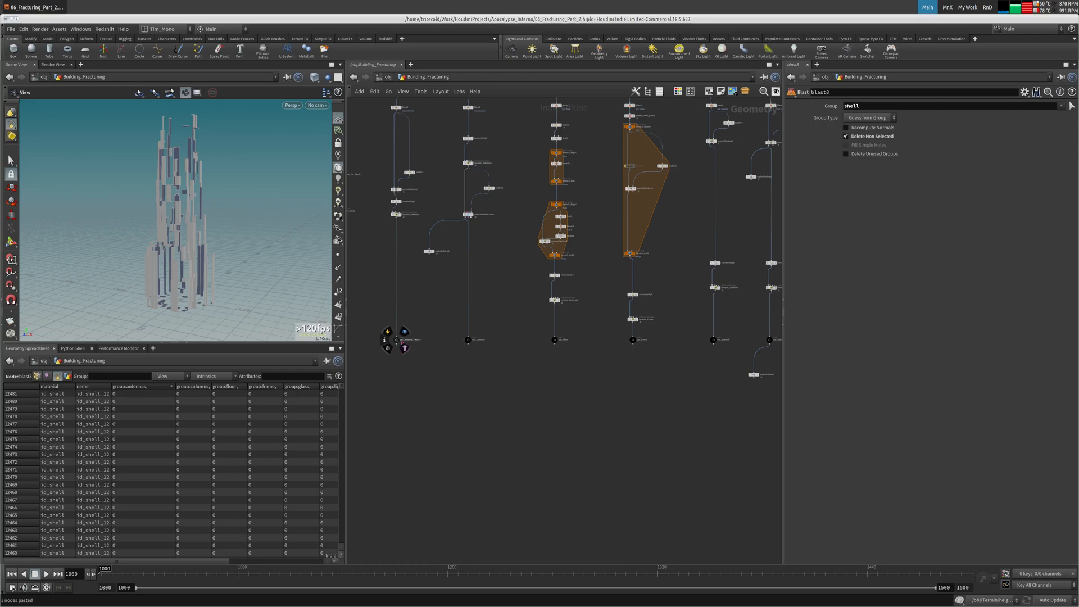
Step: Check the row of output nulls and lower out_Wall to line up with out_sideWall
middle_drag(424, 304, 483, 260)
drag(425, 288, 764, 335)
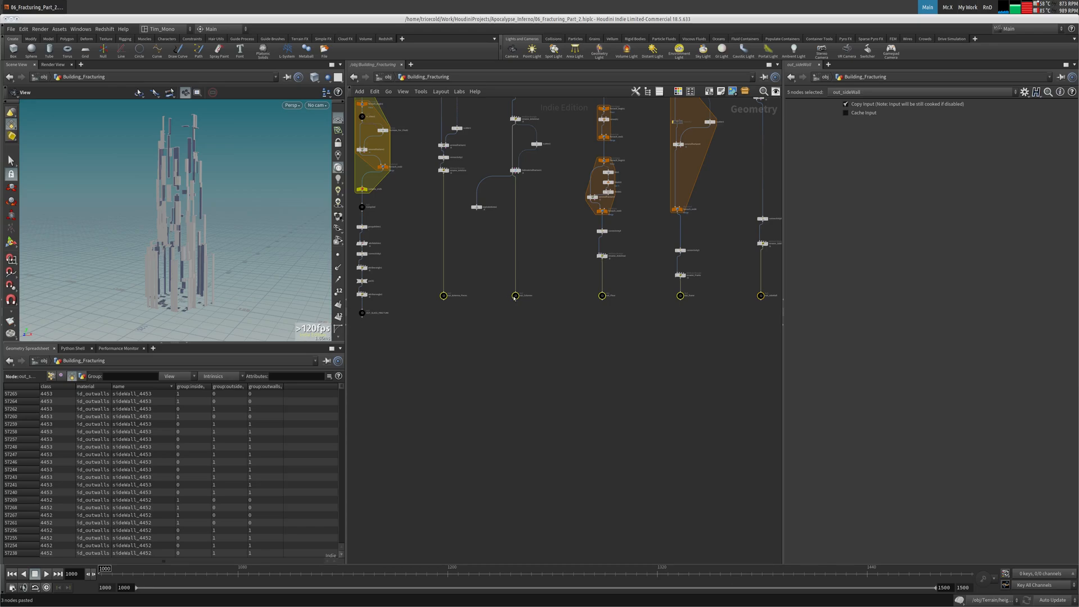
middle_drag(562, 279, 416, 282)
click(613, 299)
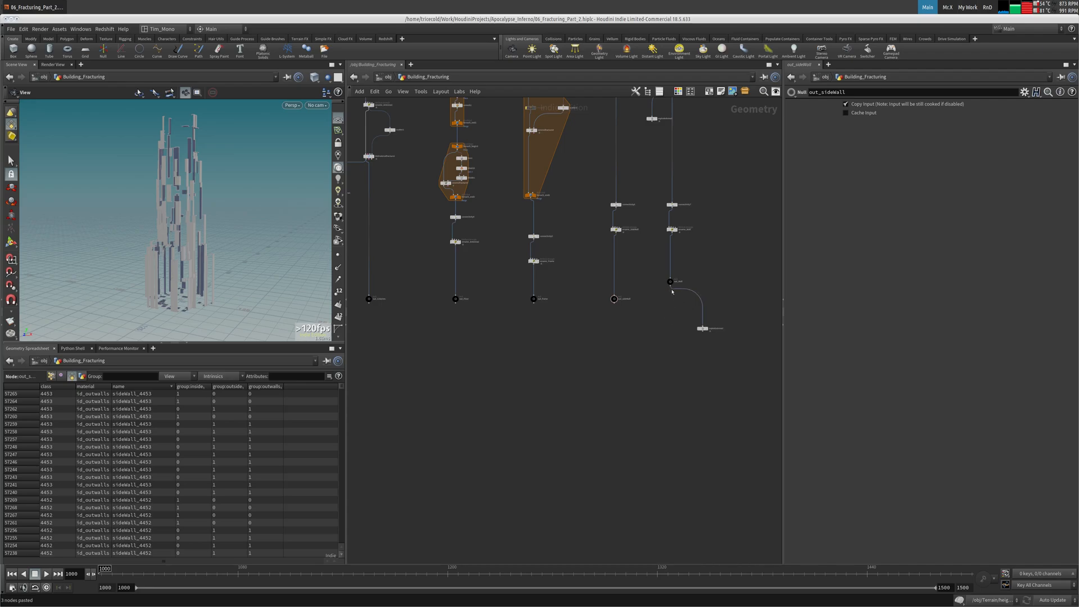
drag(671, 284, 673, 302)
Step: Select blast8 and examine the shell panels up close
middle_drag(629, 267, 560, 321)
middle_drag(635, 238, 565, 339)
middle_drag(597, 251, 587, 268)
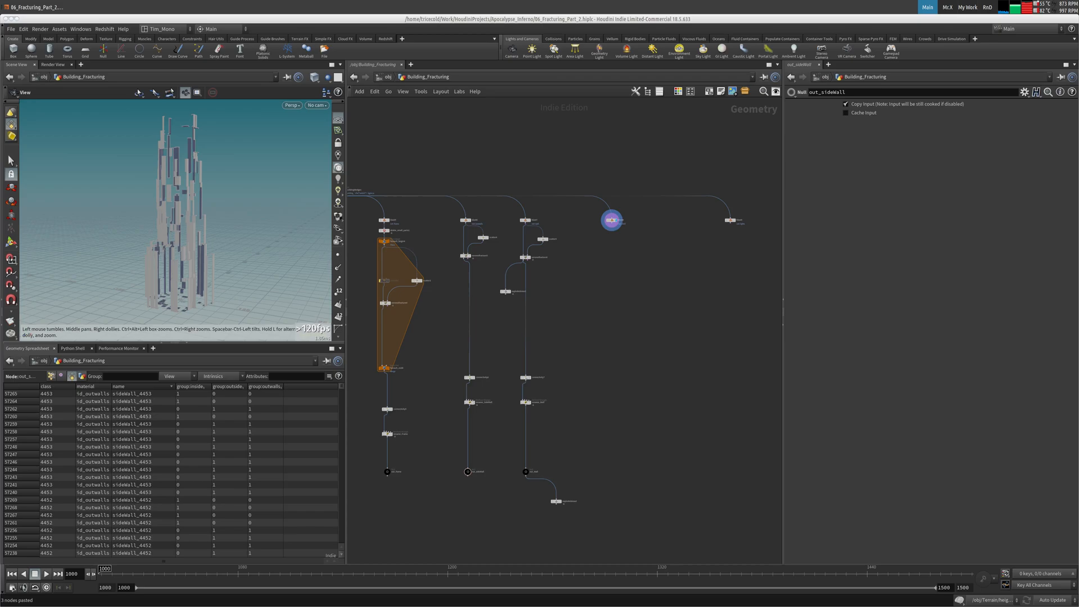
click(612, 220)
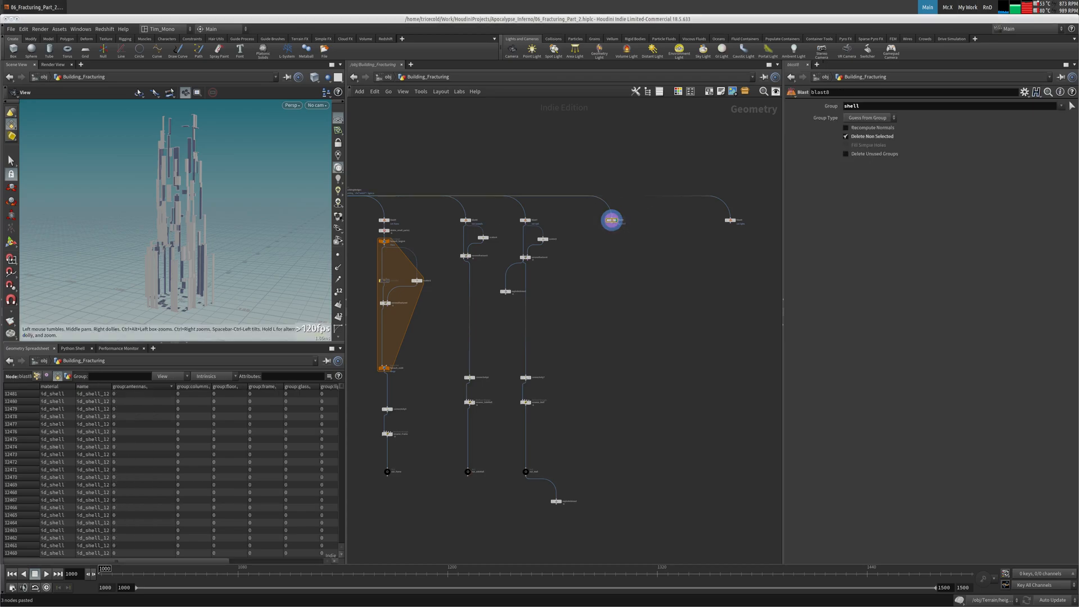
drag(179, 153, 119, 178)
right_drag(118, 178, 259, 120)
mouse_move(259, 121)
mouse_down()
mouse_move(233, 139)
mouse_move(267, 117)
mouse_up()
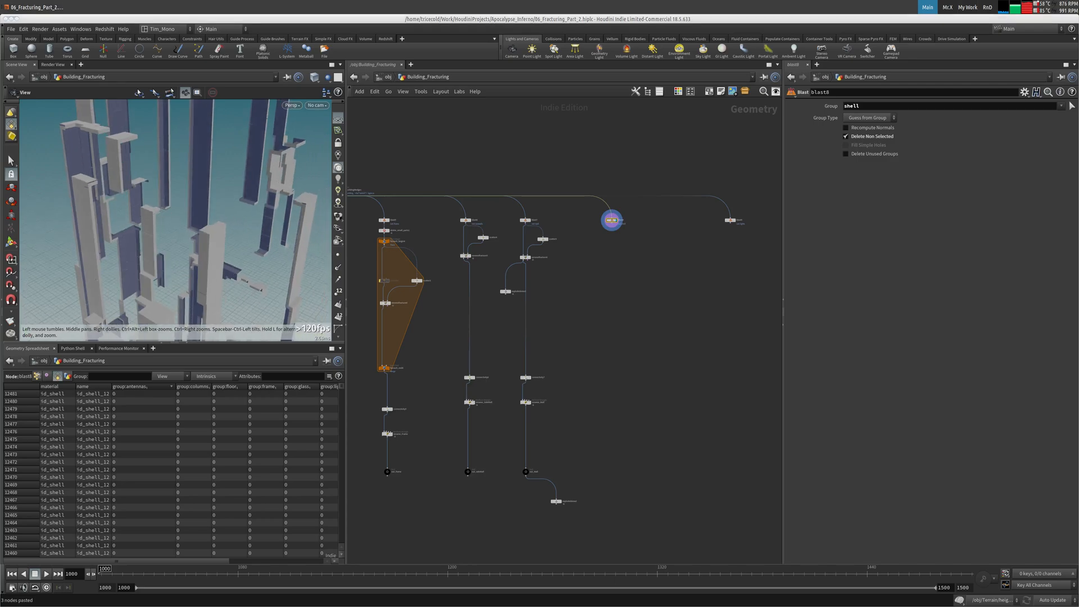
Step: Add a Divide node directly below blast8
middle_drag(621, 275, 598, 294)
key(Tab)
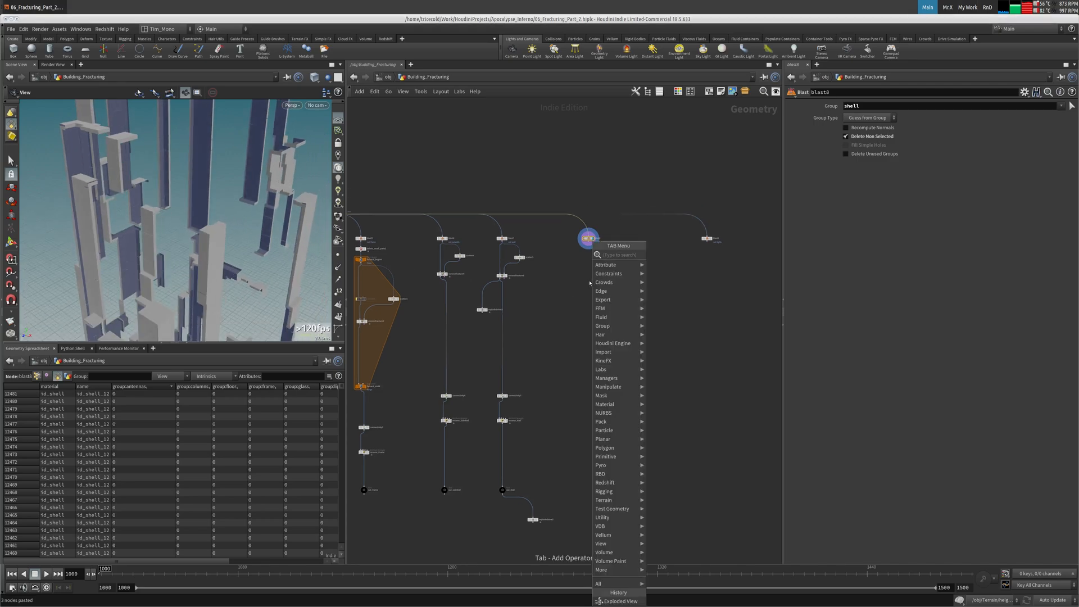
text(di)
text(ss)
key(Return)
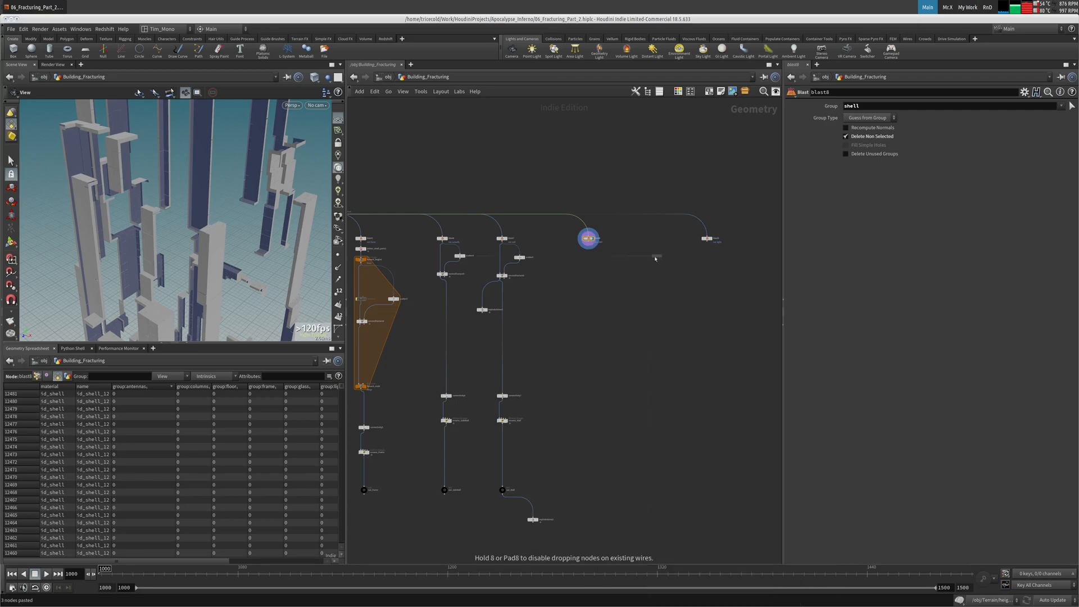
click(588, 271)
scroll(645, 251, up, 3)
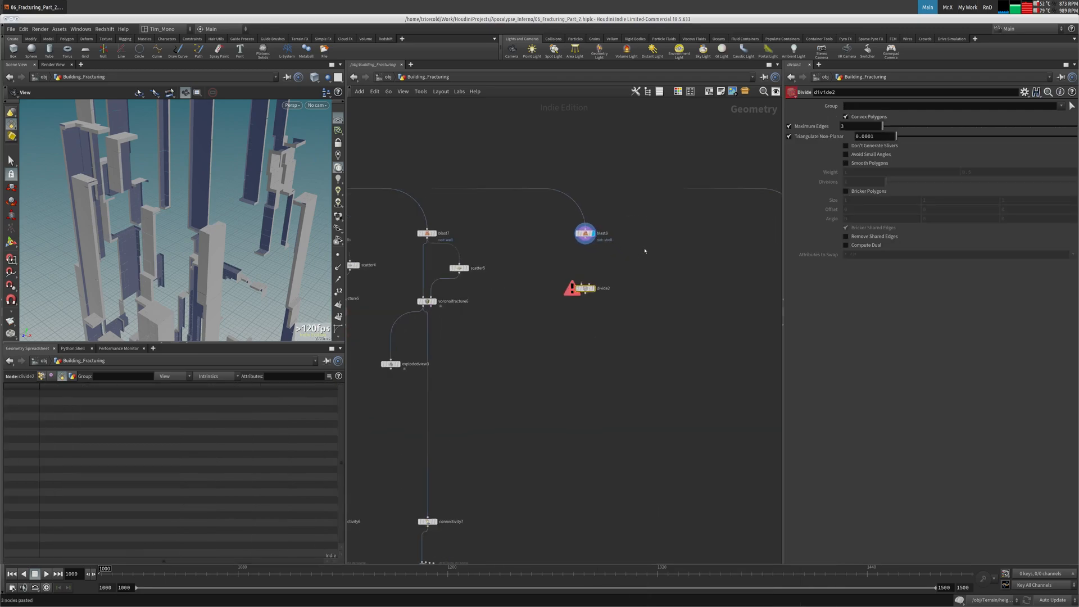
Step: Turn off Convex Polygons on divide2 and enable Bricker Polygons with a size of 4 on all three axes
middle_drag(388, 274, 536, 301)
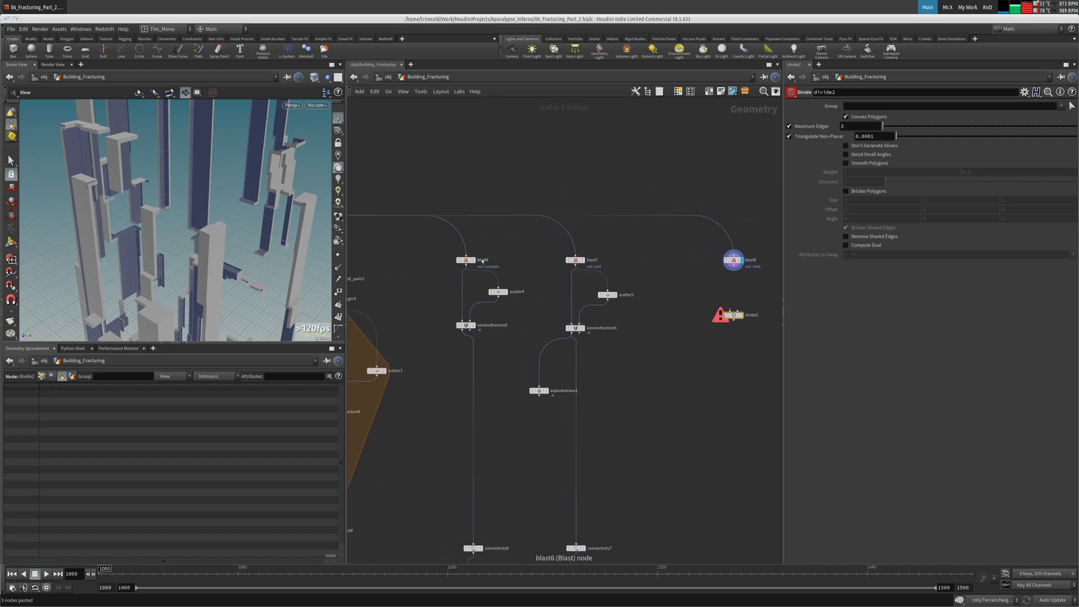
middle_drag(679, 288, 563, 299)
scroll(603, 292, up, 3)
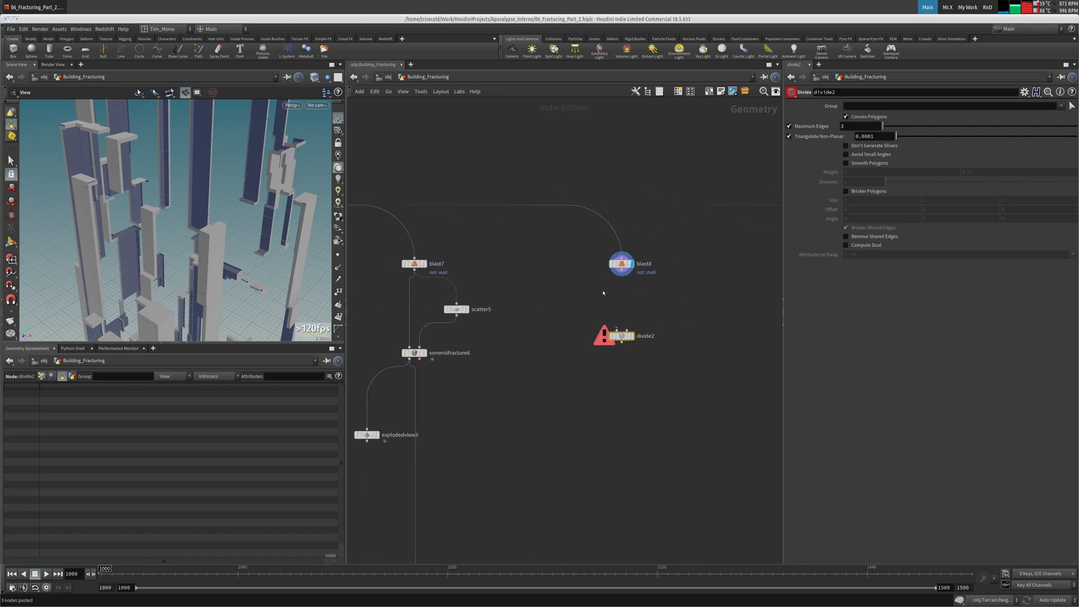
click(846, 117)
click(871, 192)
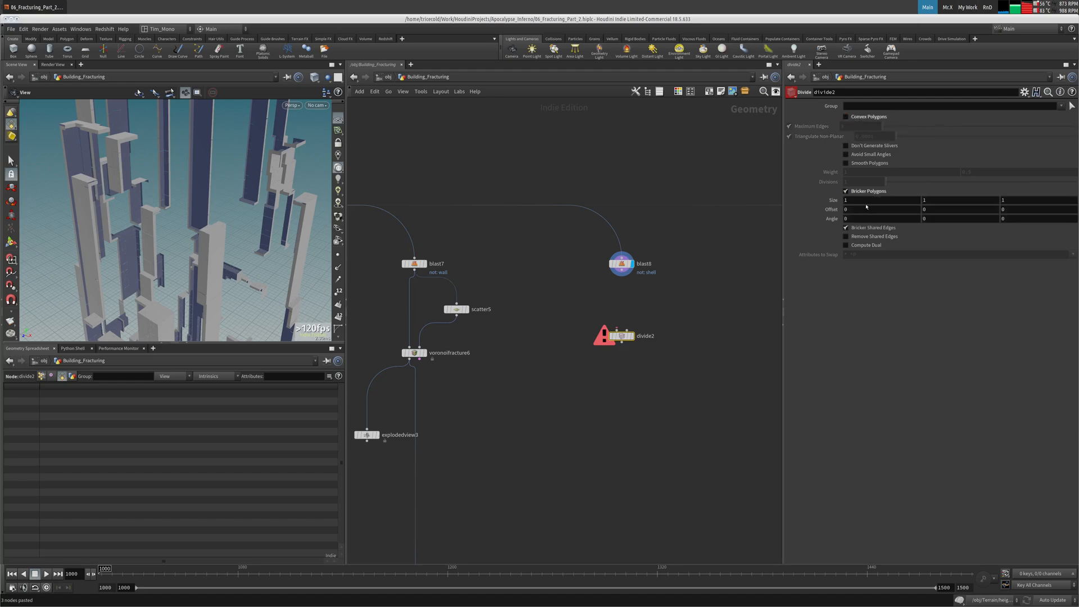
key(Tab)
key(Tab)
text(4)
key(Tab)
Step: Wire blast8 into divide2 and compare the shell before and after the division in wireframe shading, leaving divide2 displayed
click(621, 276)
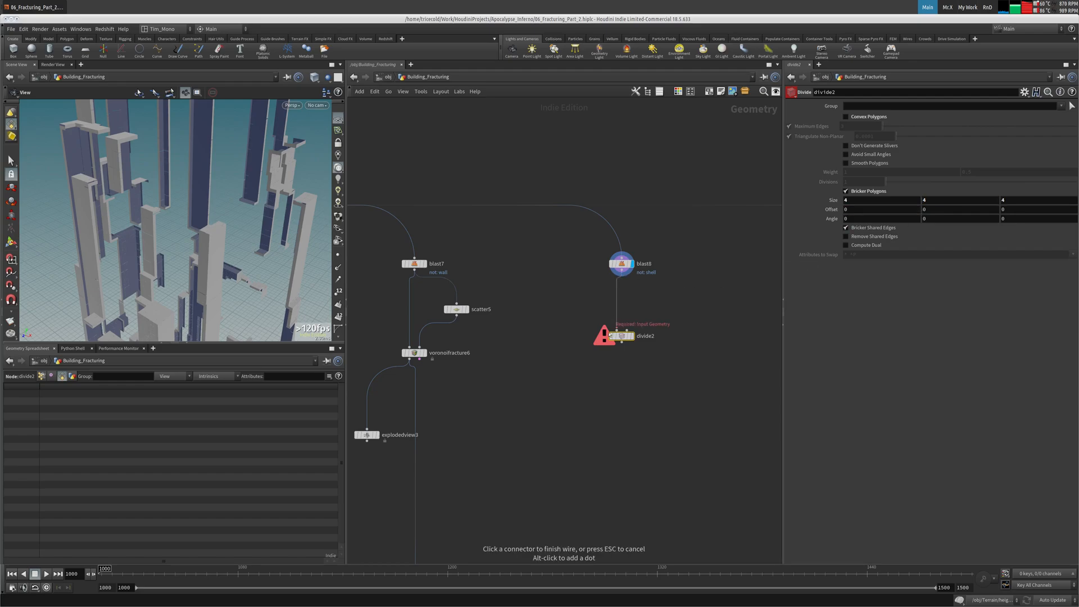
click(629, 336)
key(w)
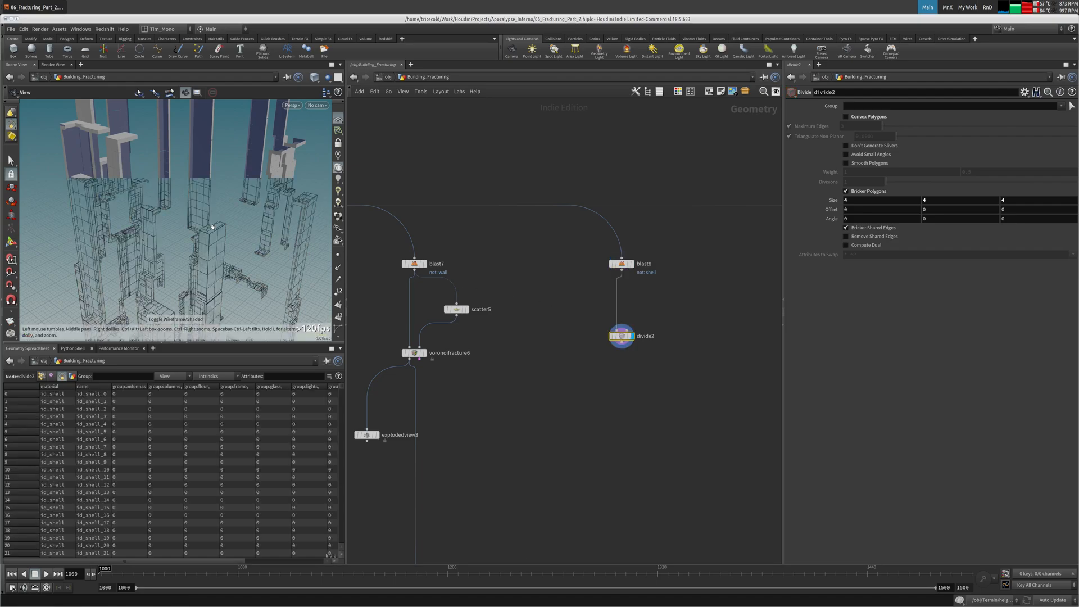
click(632, 263)
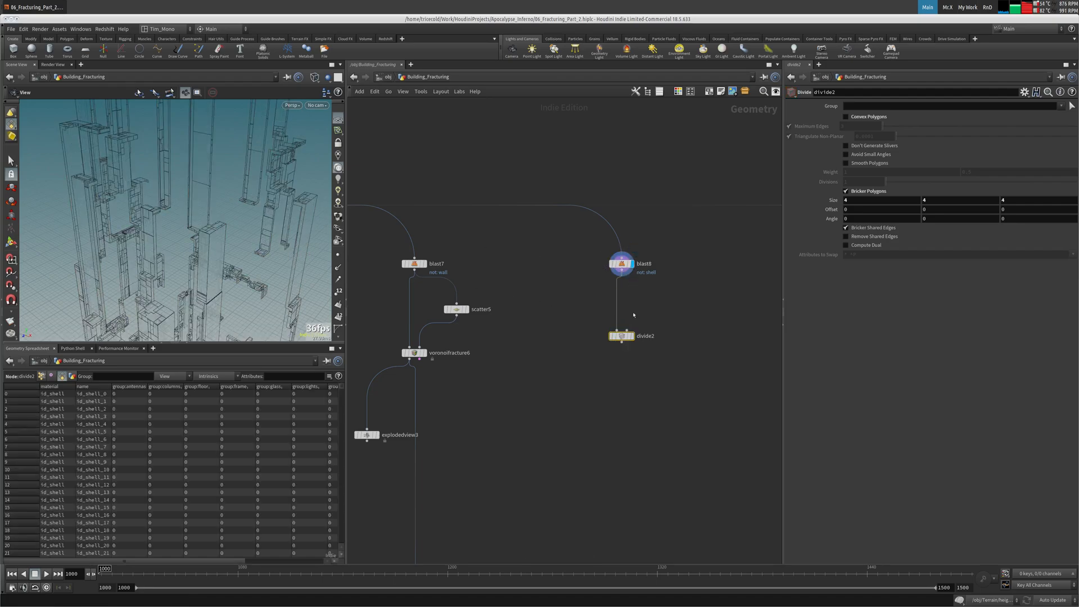
click(632, 336)
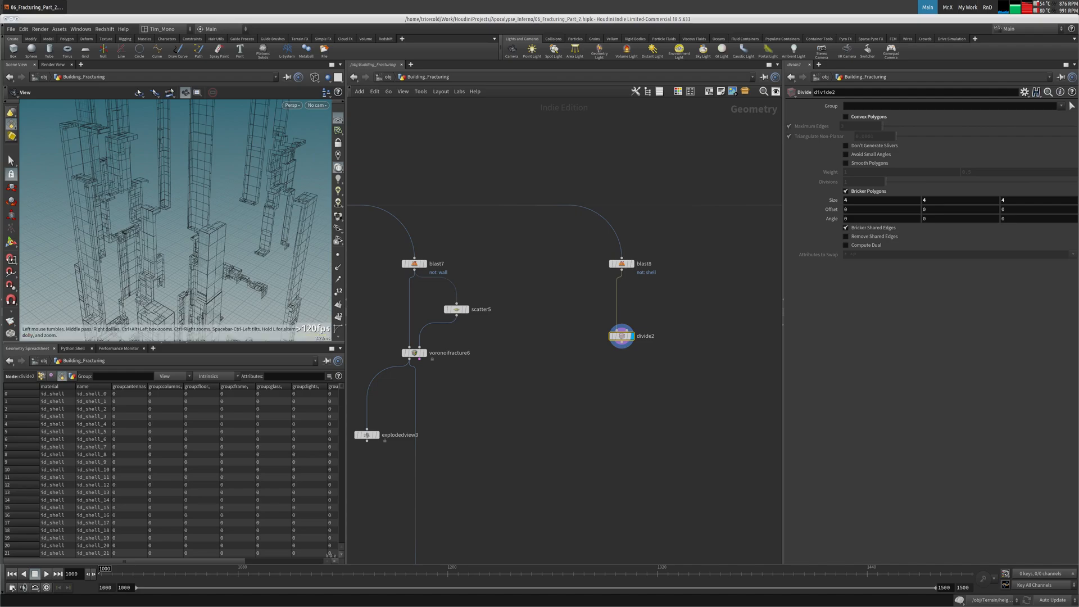
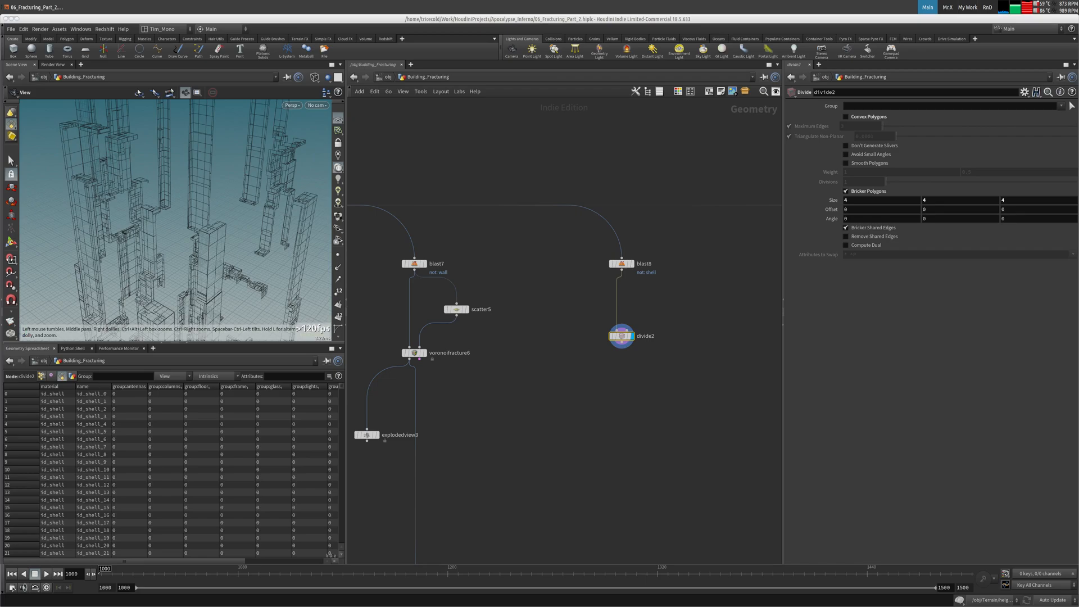
Step: Add a Primitive node after divide2, display it and enable Do Transformation on it
middle_drag(576, 323, 515, 313)
middle_drag(483, 351, 474, 363)
scroll(474, 363, up, 5)
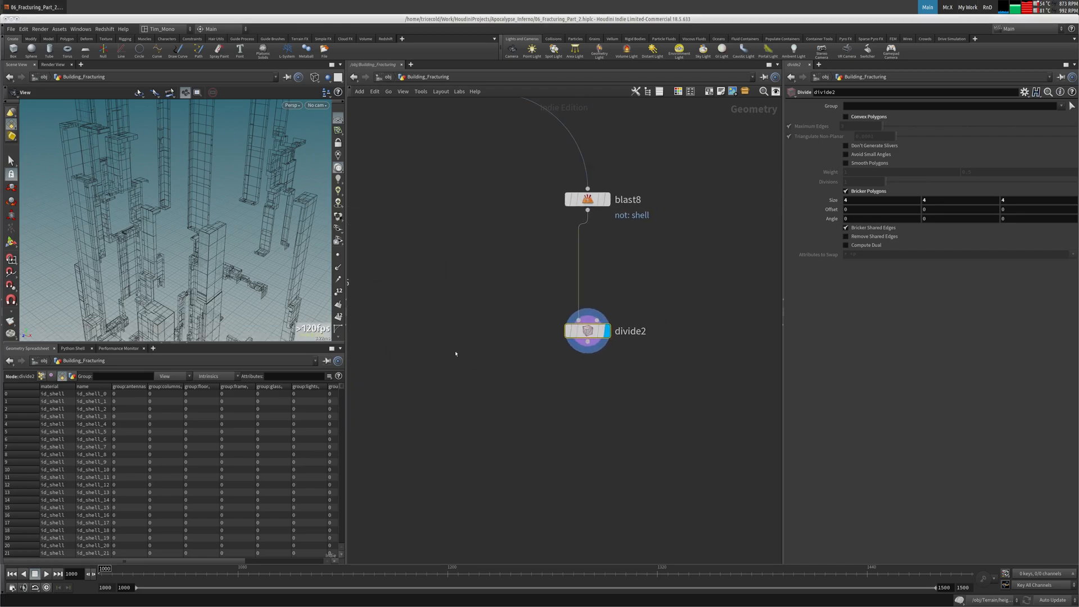
scroll(162, 181, up, 10)
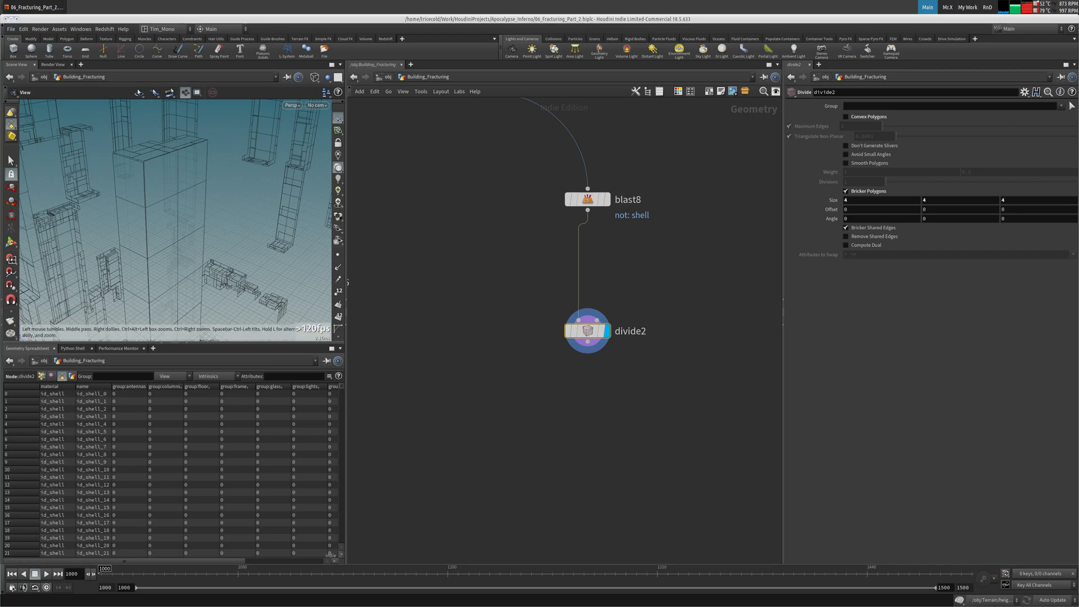
key(Tab)
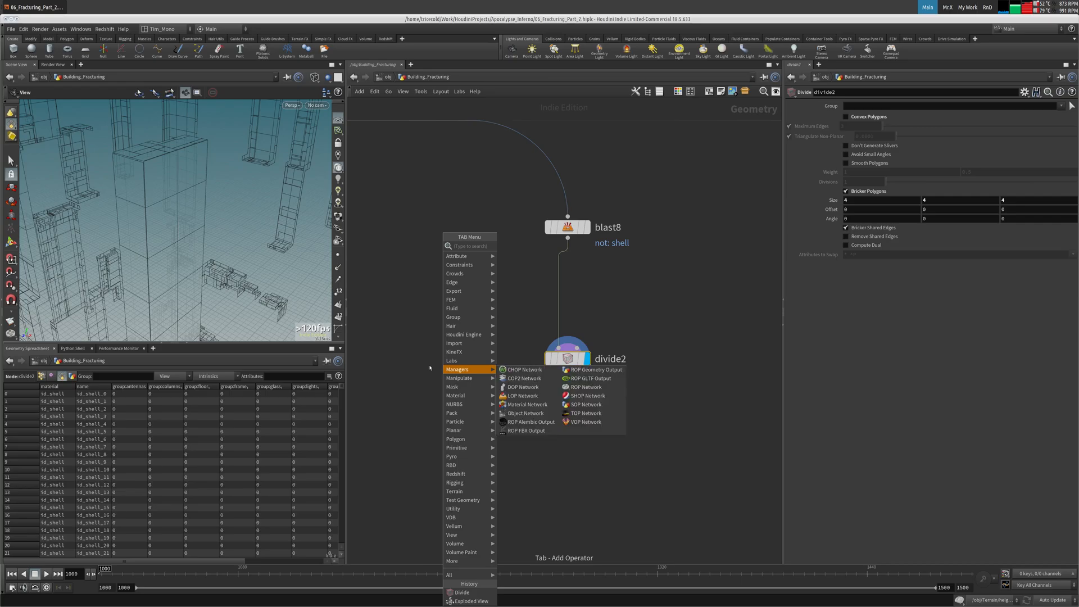
text(pri)
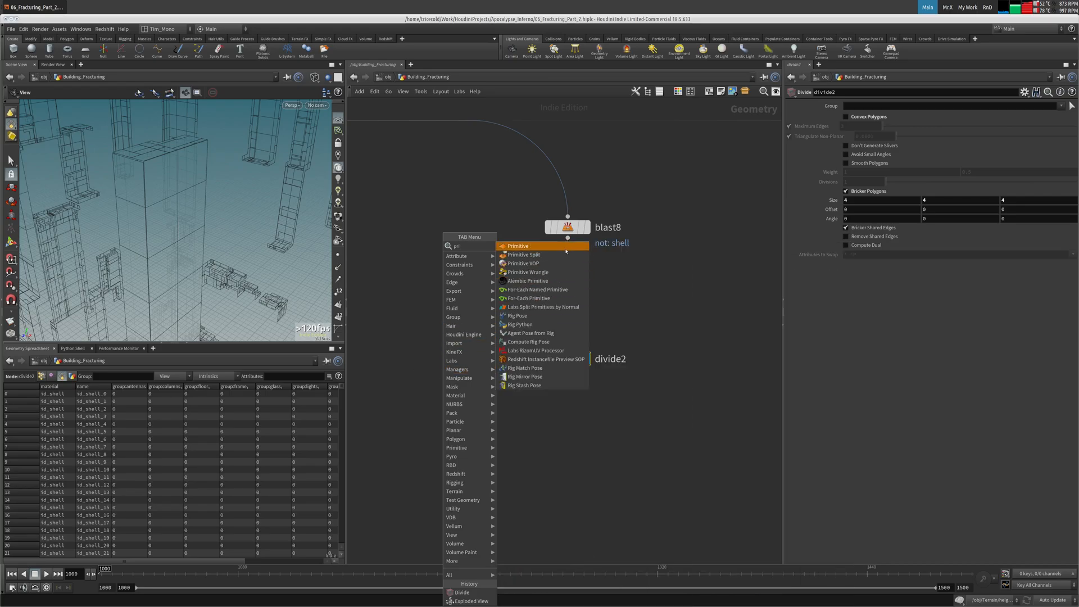
click(562, 246)
click(565, 420)
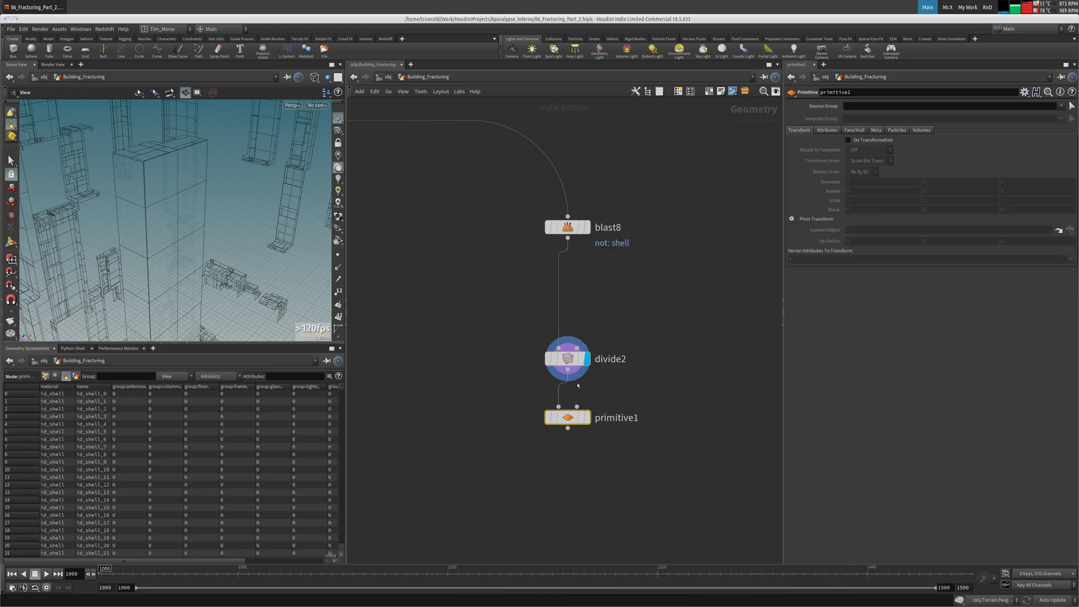
click(588, 423)
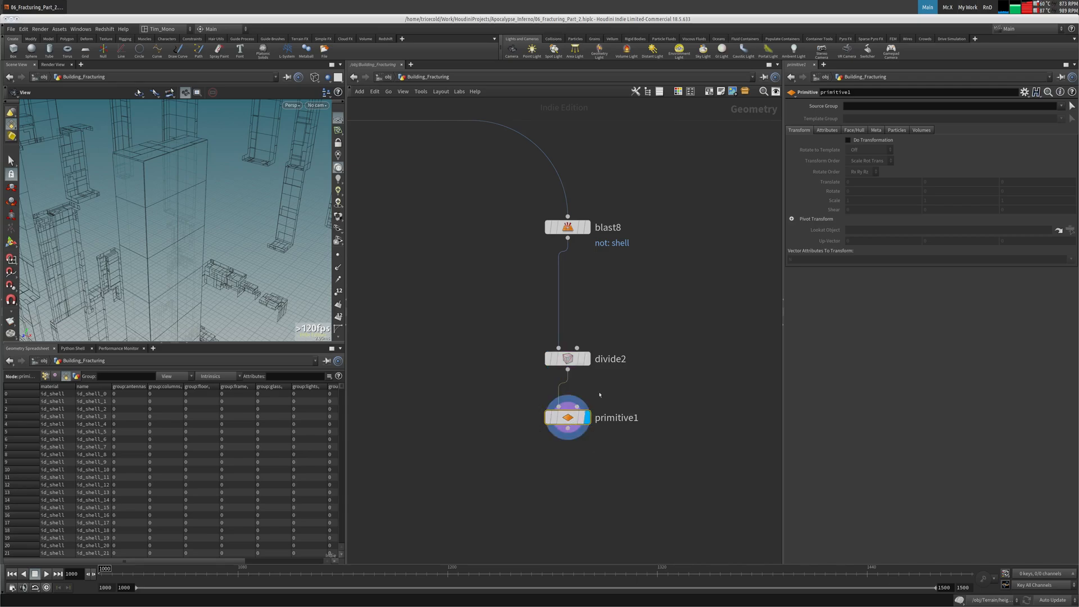
click(866, 140)
Step: Try changing the uniform scale of all the shell's primitives at once in primitive1, undoing each attempt
middle_drag(829, 201, 176, 201)
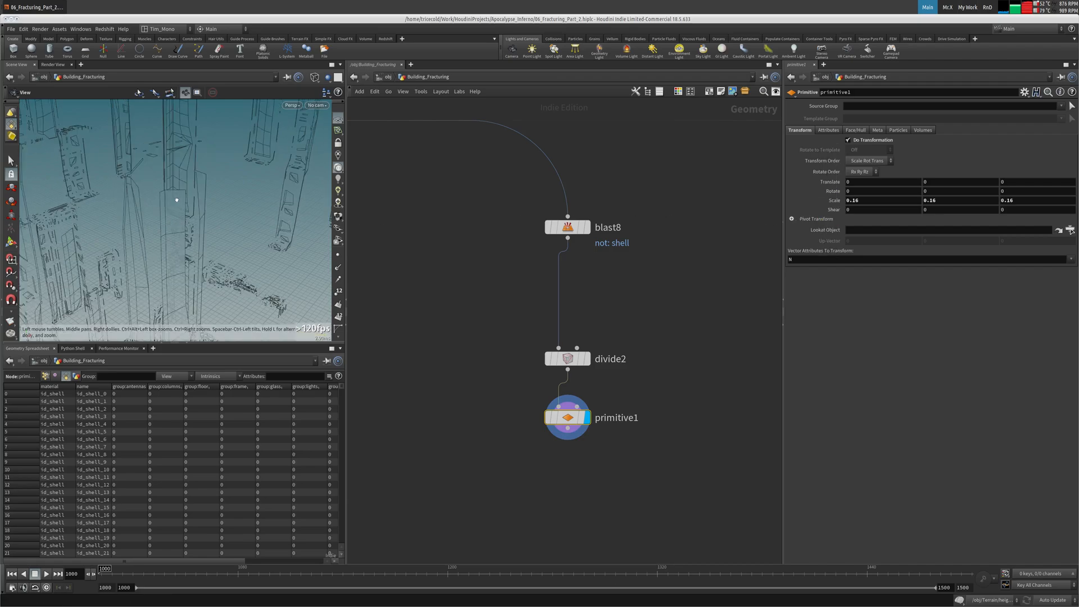
key(ctrl+z)
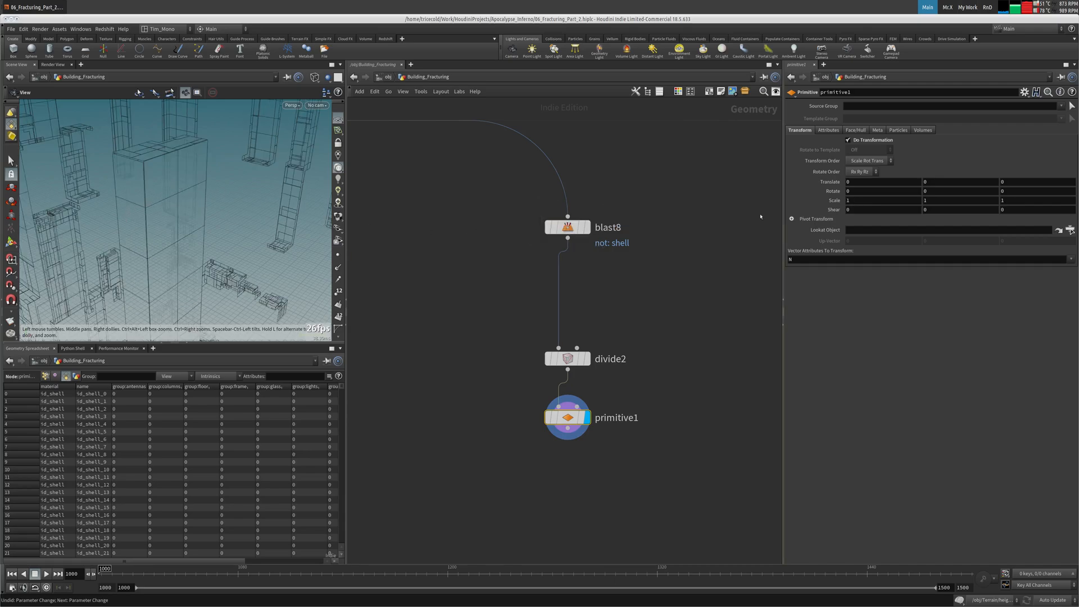
middle_drag(835, 201, 789, 206)
key(ctrl+z)
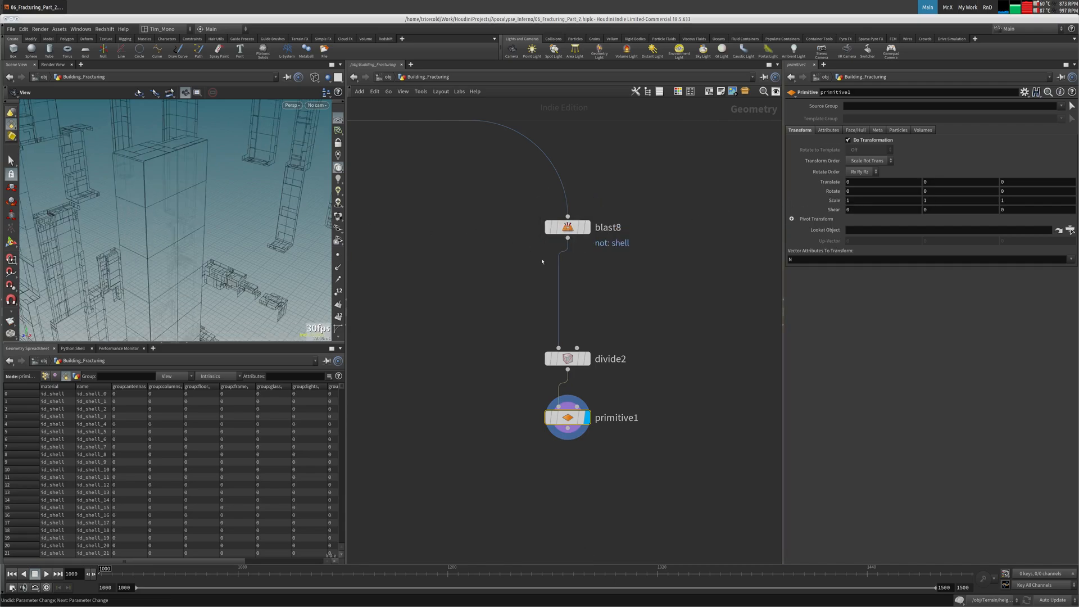
Step: Insert a For-Each Primitive loop after divide2 and place primitive1 between its begin and end blocks
drag(565, 418, 565, 486)
mouse_move(562, 357)
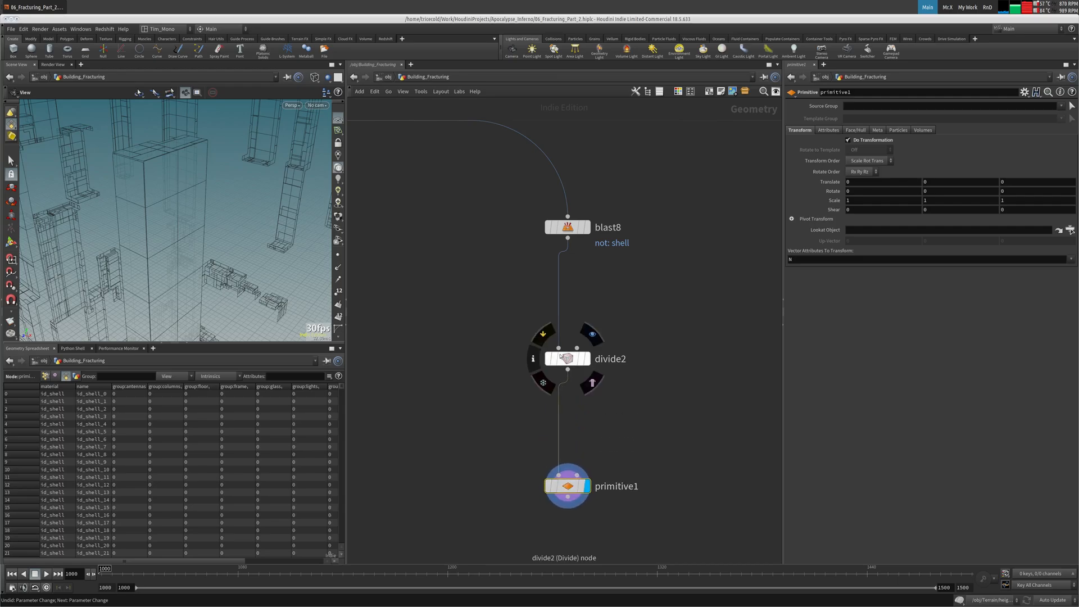
drag(562, 356, 563, 305)
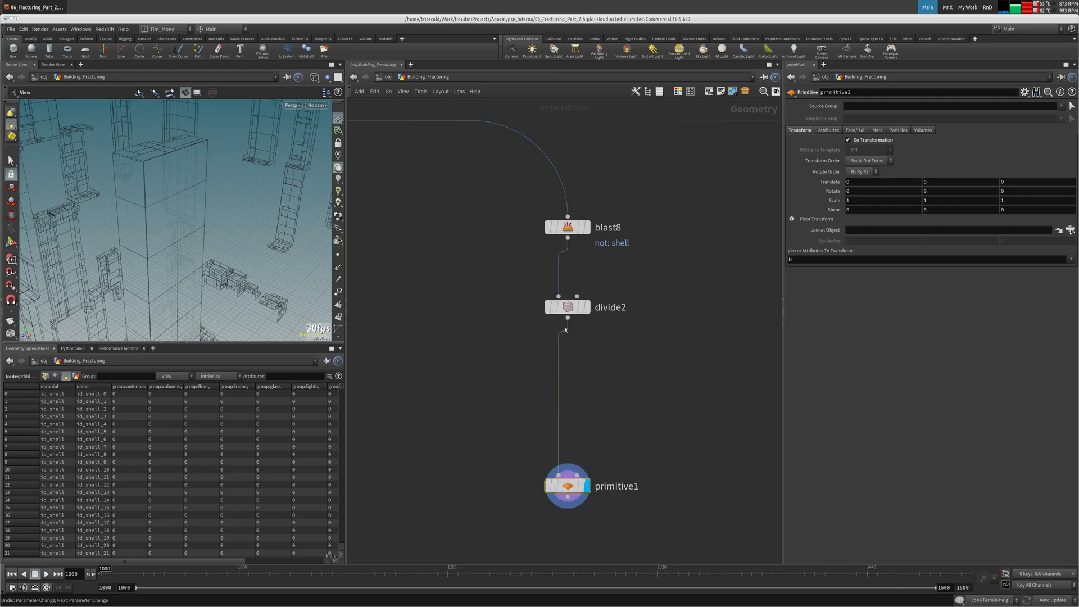
key(Tab)
text(forea)
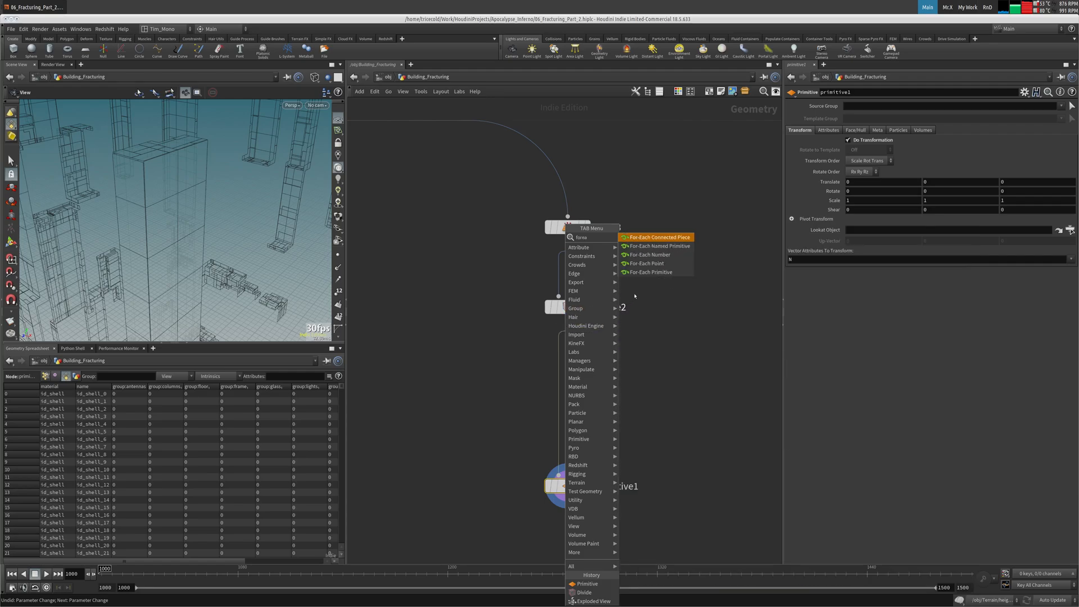
click(667, 272)
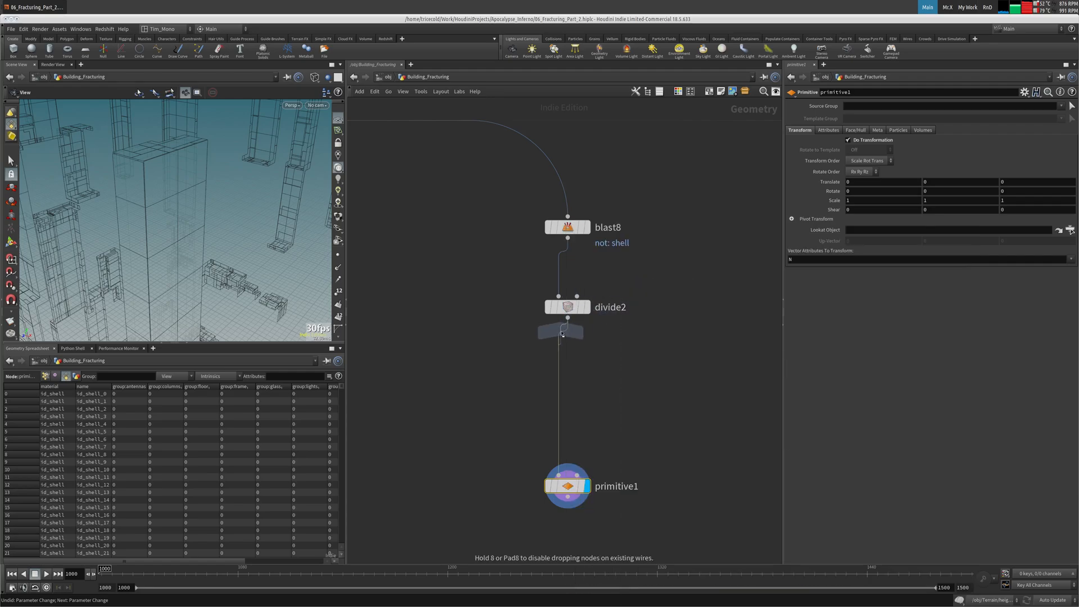
click(576, 350)
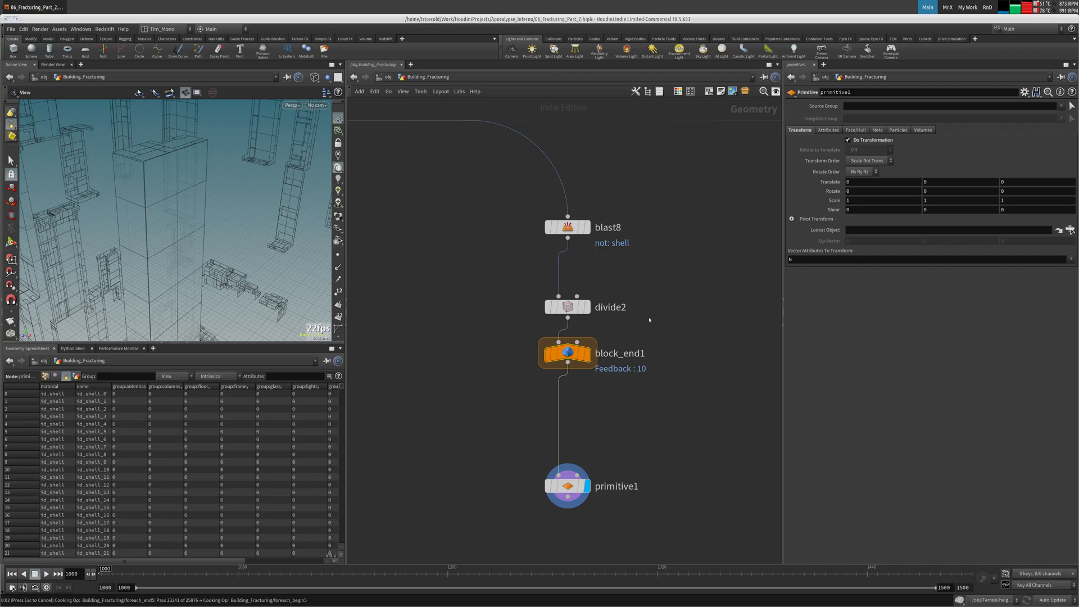
drag(573, 468, 575, 365)
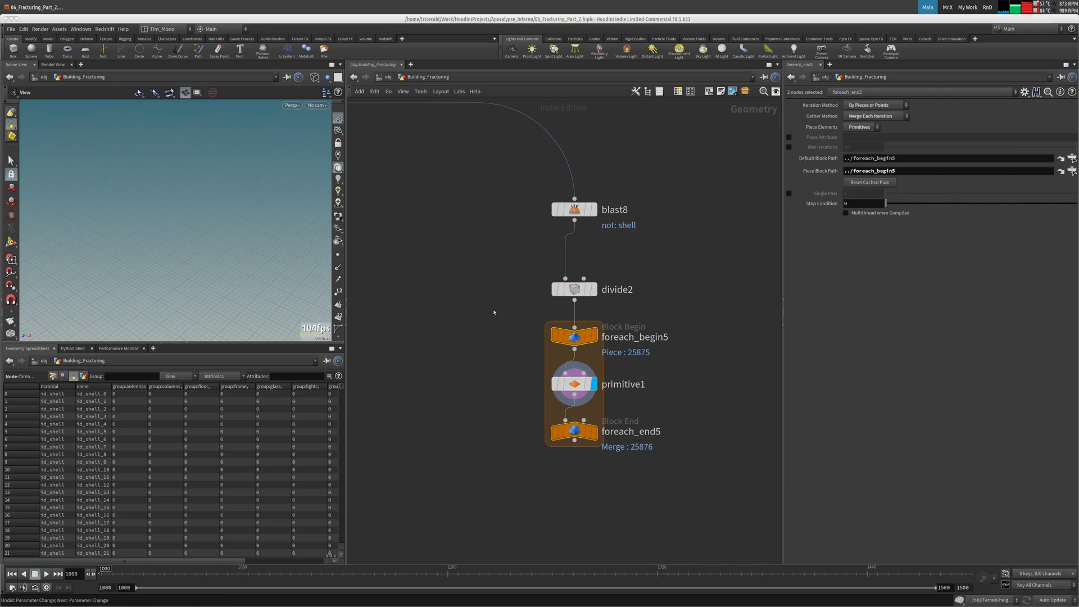
Step: Set primitive1's scale to .98 on all three axes while viewing a single framed piece
click(570, 384)
key(space+g)
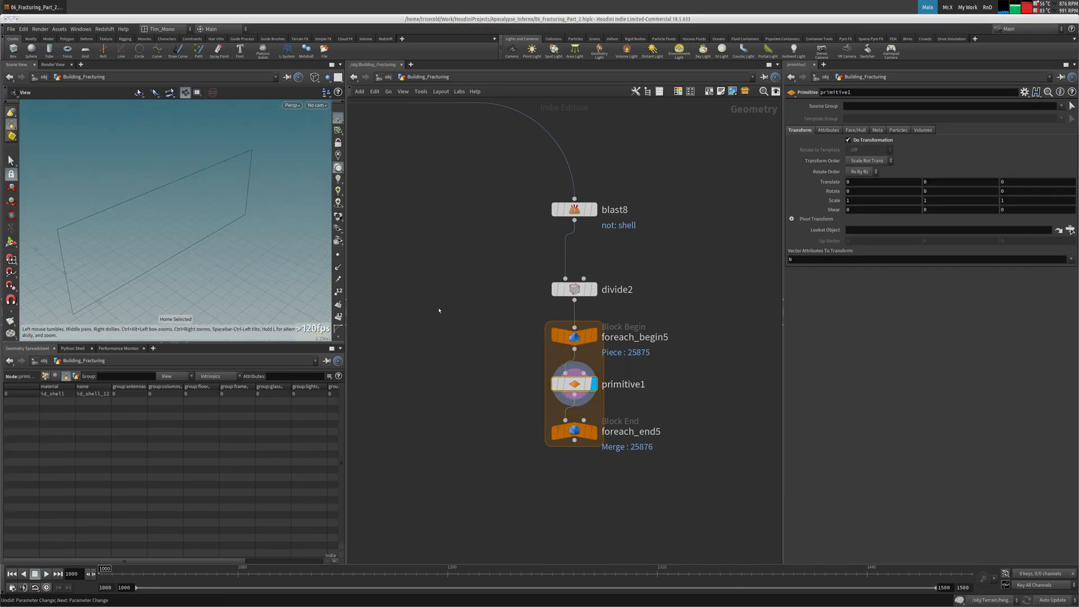
click(869, 201)
text(.98)
key(Tab)
text(.)
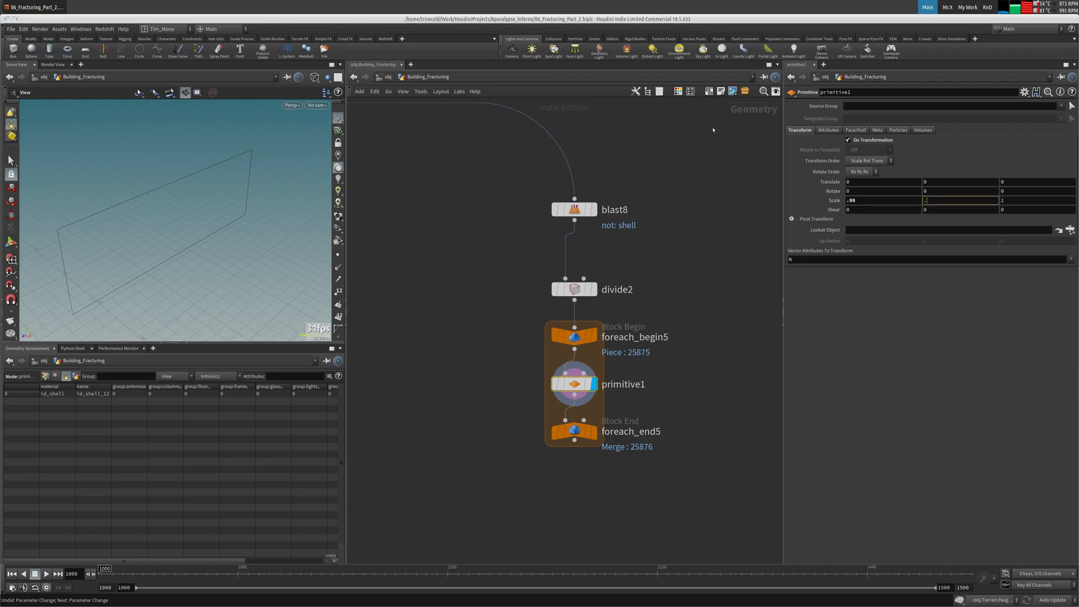
text(98)
key(Tab)
text(.)
key(Tab)
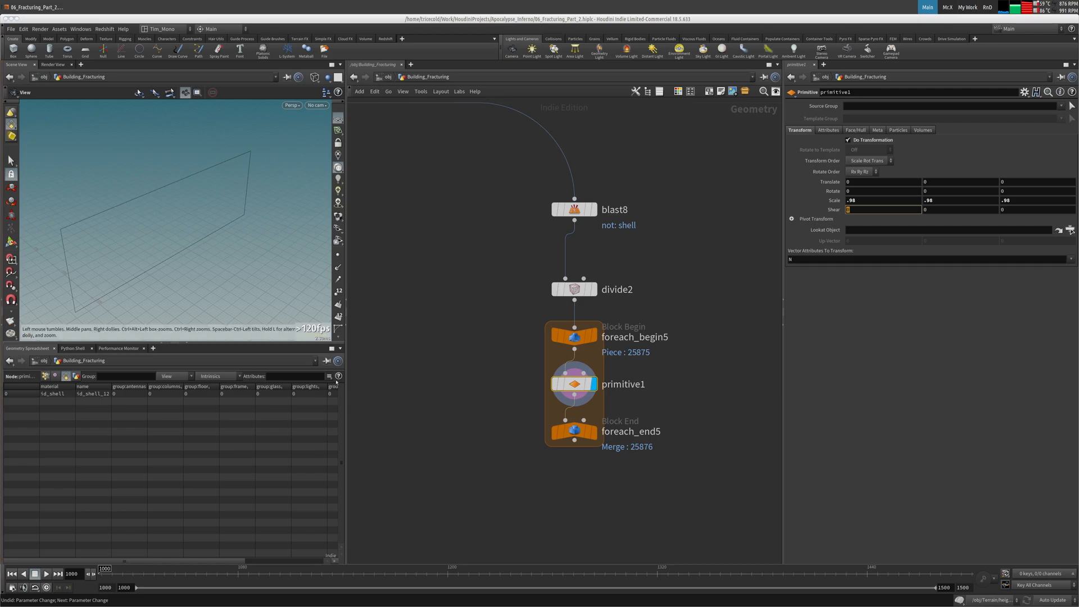
middle_drag(440, 406, 406, 346)
key(Tab)
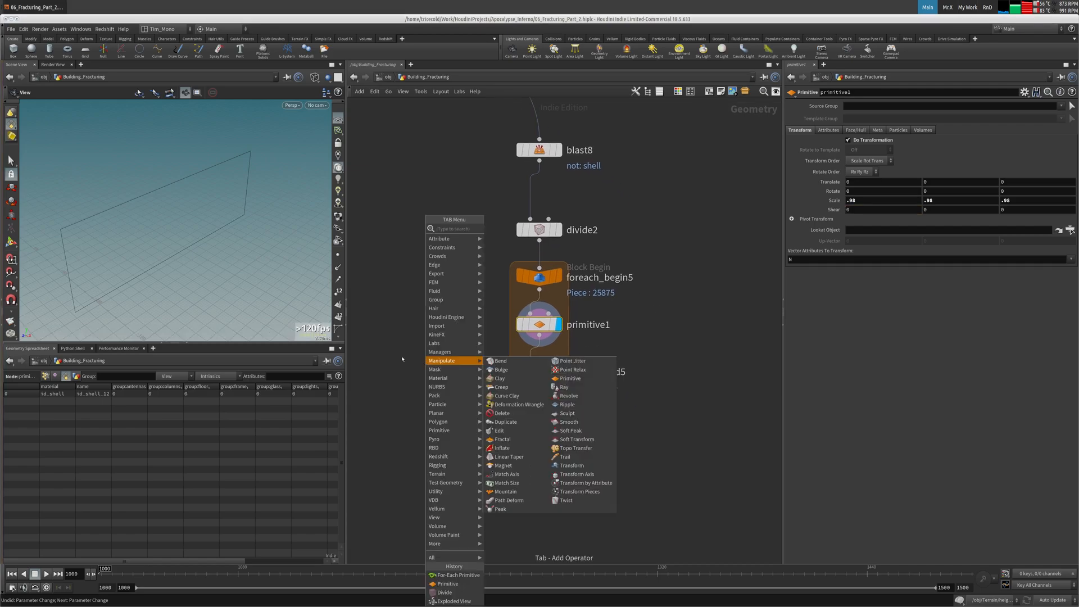
text(com)
key(Escape)
key(Tab)
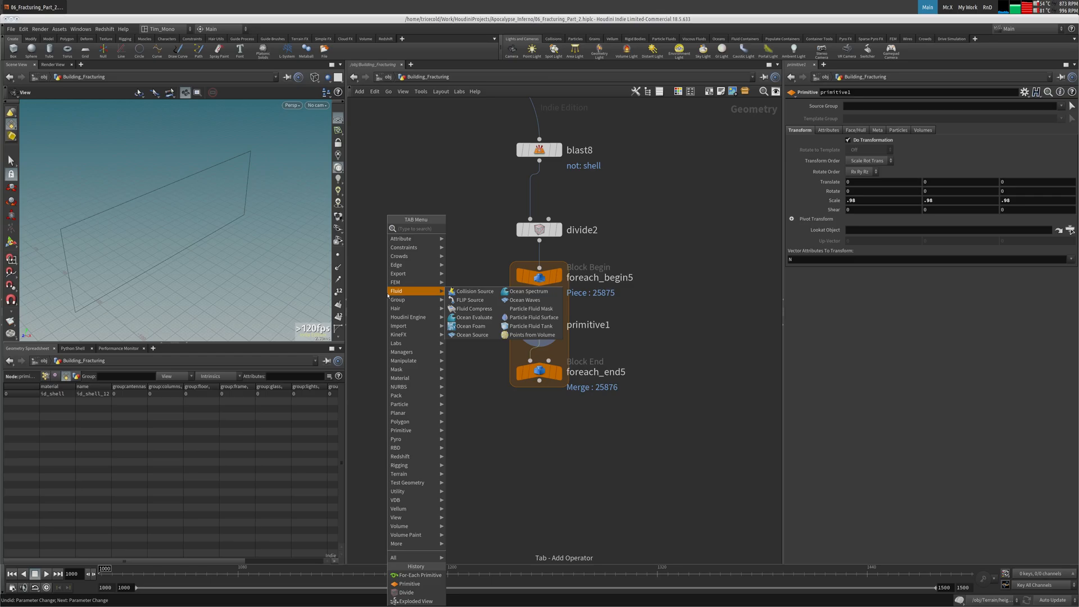
text(poly)
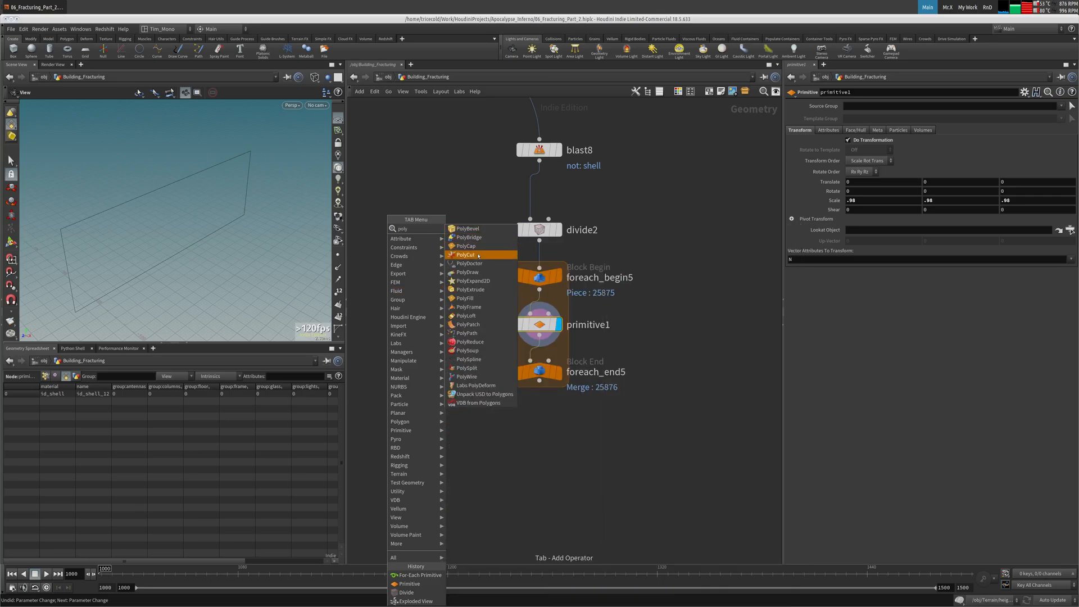
key(Escape)
Step: Display foreach_end5 and inspect the scaled shell panels in the viewport
mouse_move(552, 376)
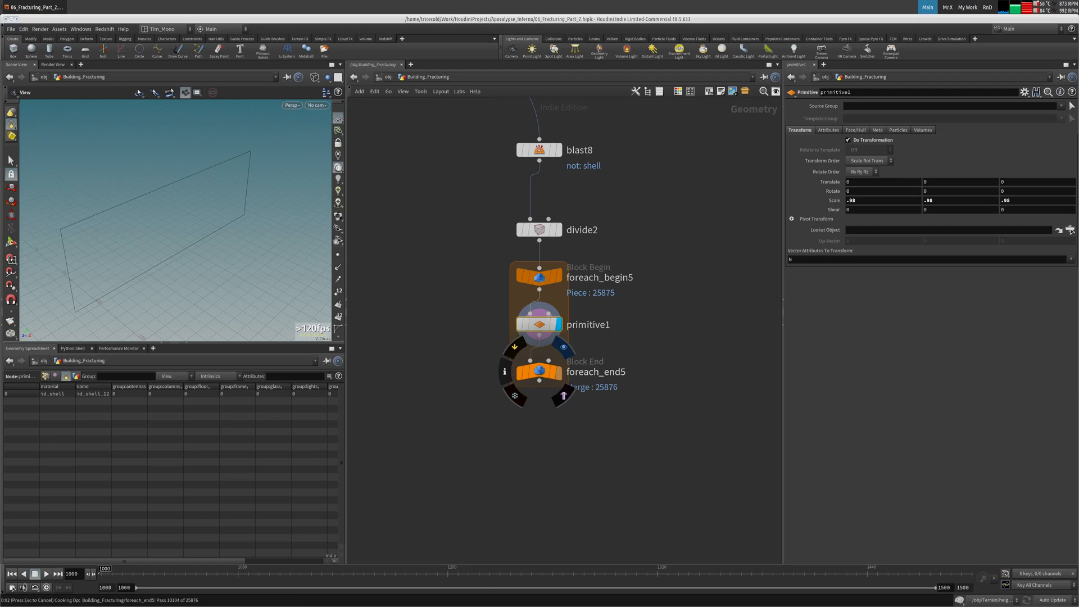
click(540, 372)
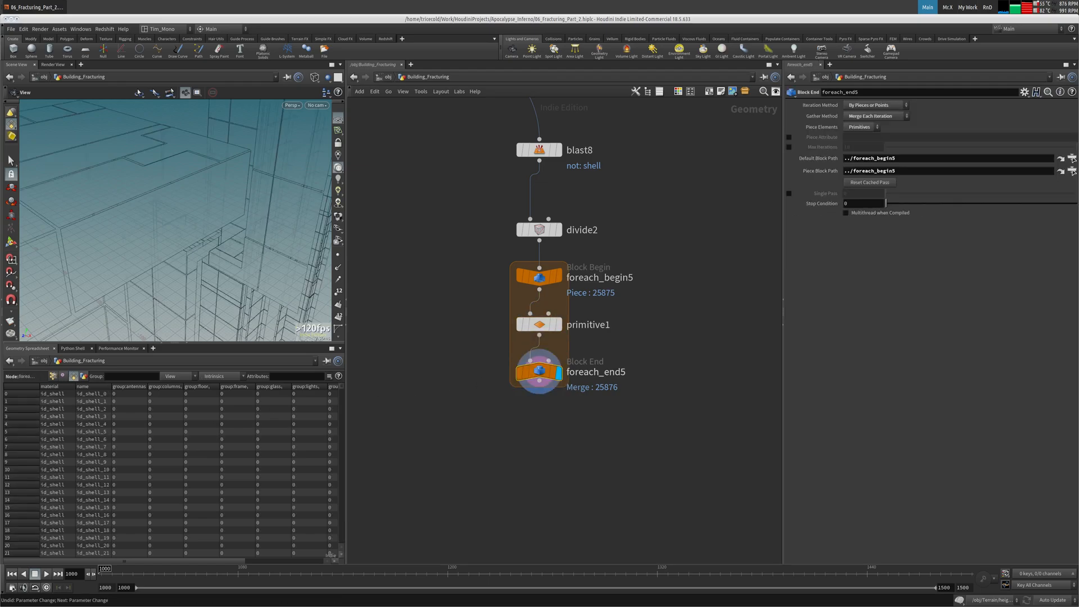
drag(84, 248, 279, 239)
Step: Add a PolyExtrude node directly below foreach_end5 in the shell branch
middle_drag(465, 413, 429, 391)
scroll(428, 391, up, 1)
key(Tab)
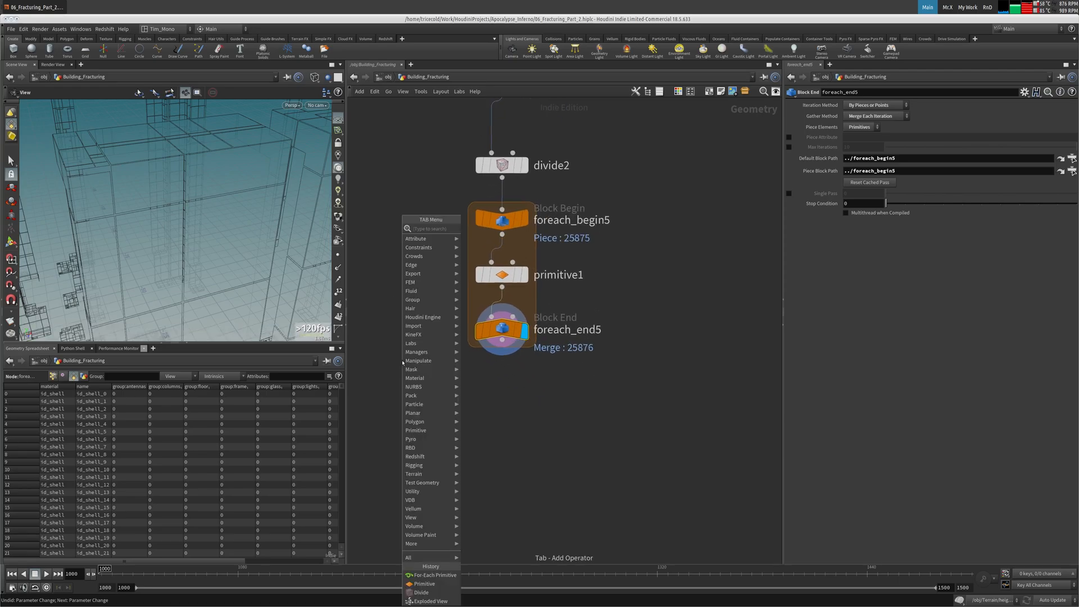
text(polyext)
click(477, 229)
click(495, 396)
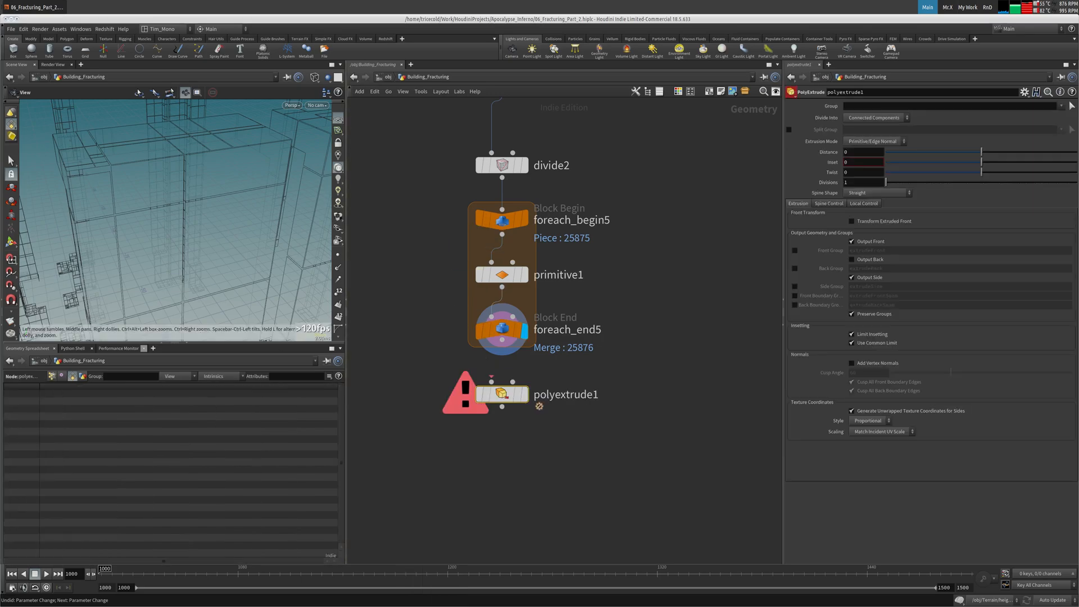
Step: Set polyextrude1's distance to .02 and enable Output Back
click(874, 153)
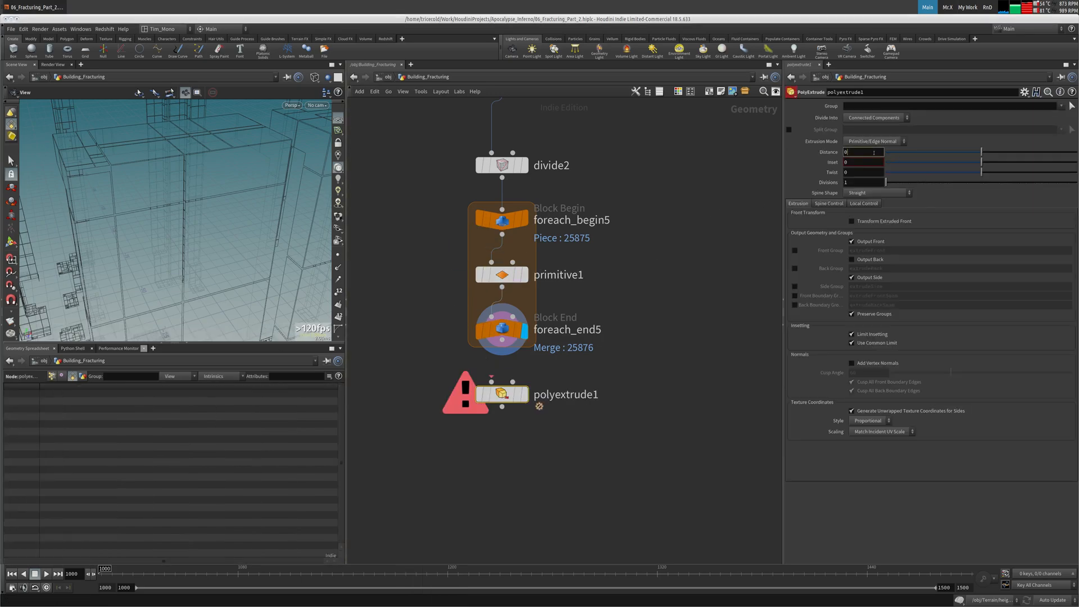
text(.02)
key(Return)
click(872, 261)
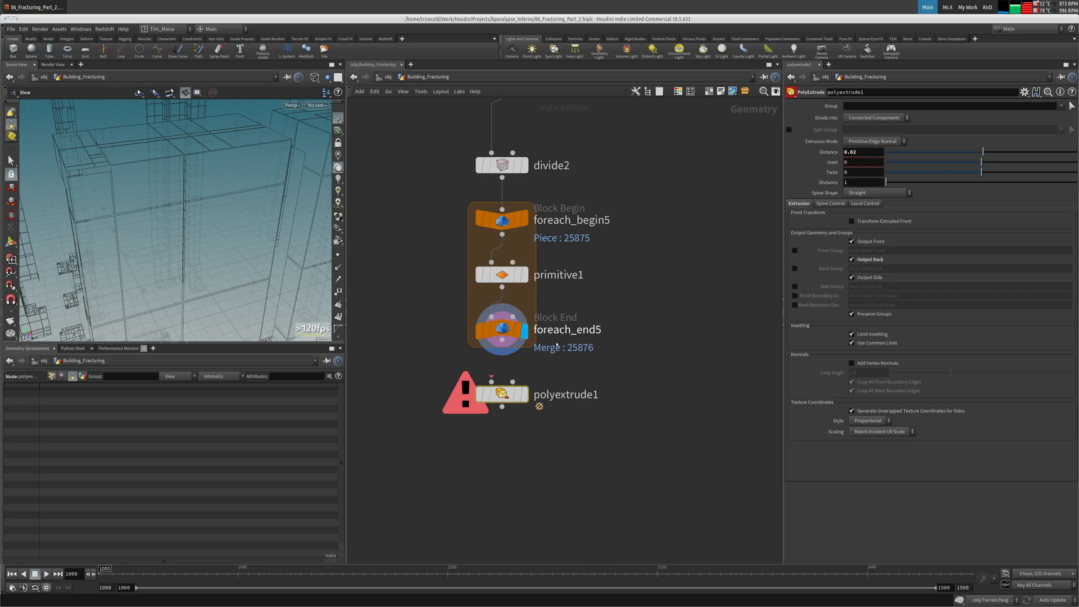
Step: Connect foreach_end5 to polyextrude1, display the extrusion and inspect the thickened shell panels
click(501, 346)
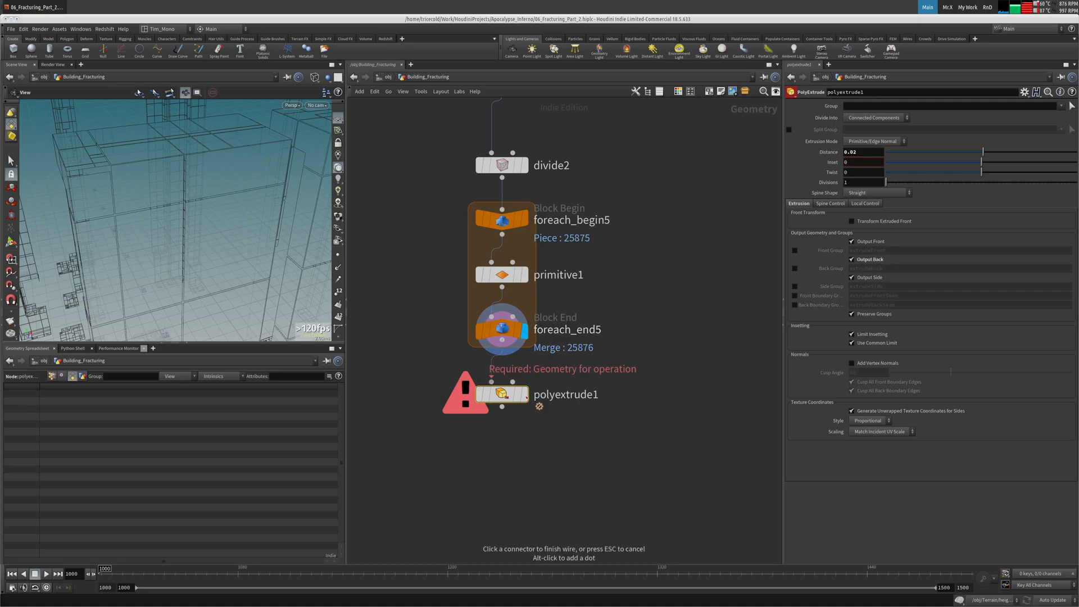
click(526, 397)
click(525, 396)
drag(115, 188, 140, 147)
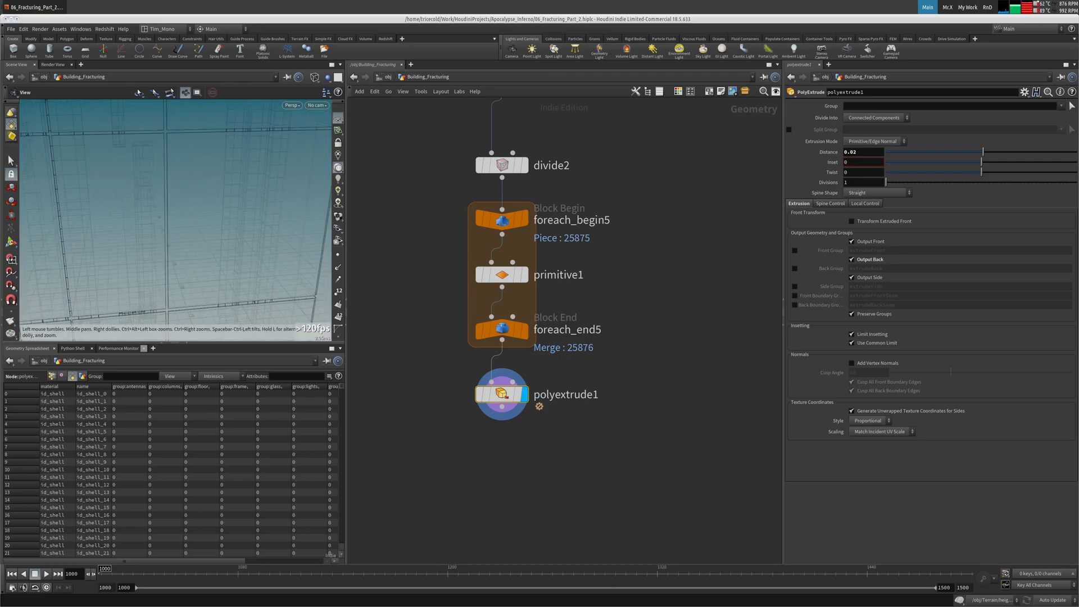
Step: Duplicate the wall branch's connectivity, rename and output nodes beneath the shell branch and feed polyextrude1 into the copied connectivity node
middle_drag(457, 461, 640, 334)
scroll(564, 364, down, 5)
middle_drag(519, 363, 522, 293)
drag(541, 245, 437, 490)
key(ctrl+c)
key(ctrl+v)
middle_drag(678, 257, 607, 321)
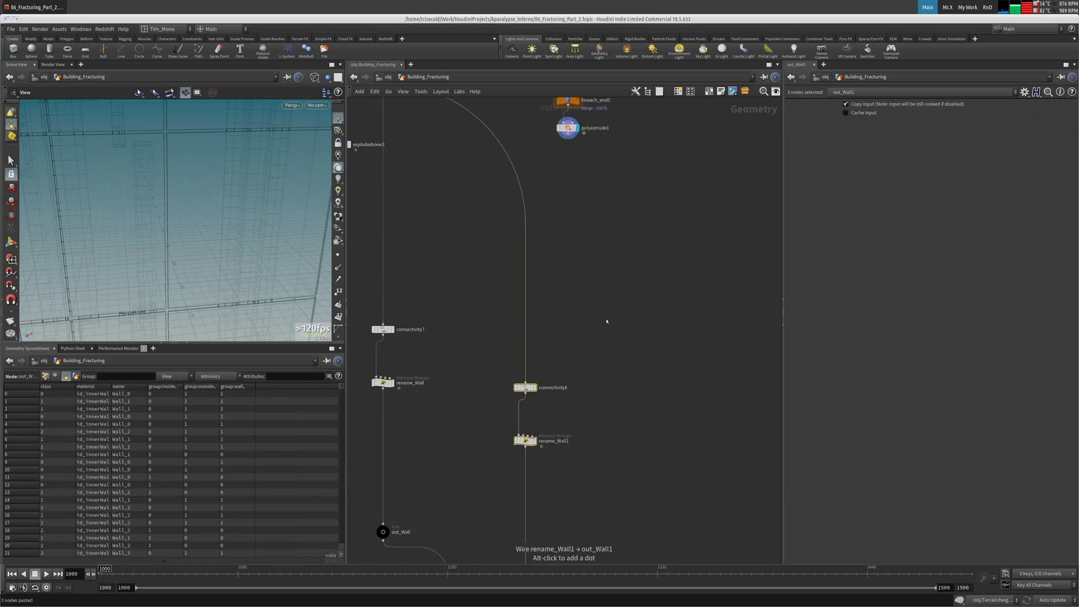
scroll(605, 322, down, 3)
drag(546, 373, 578, 330)
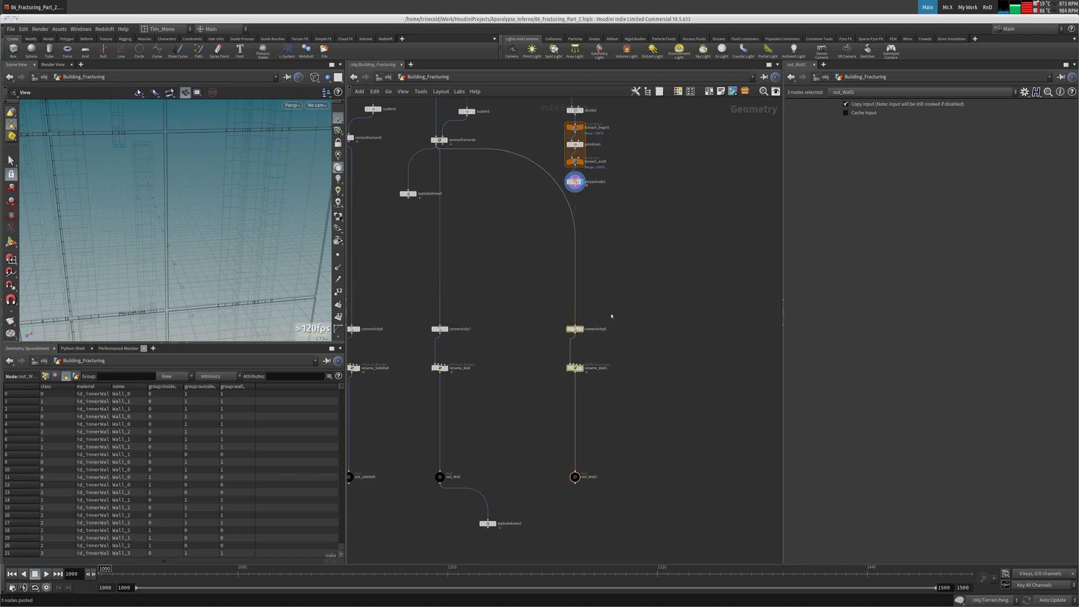
click(612, 316)
click(575, 187)
click(574, 319)
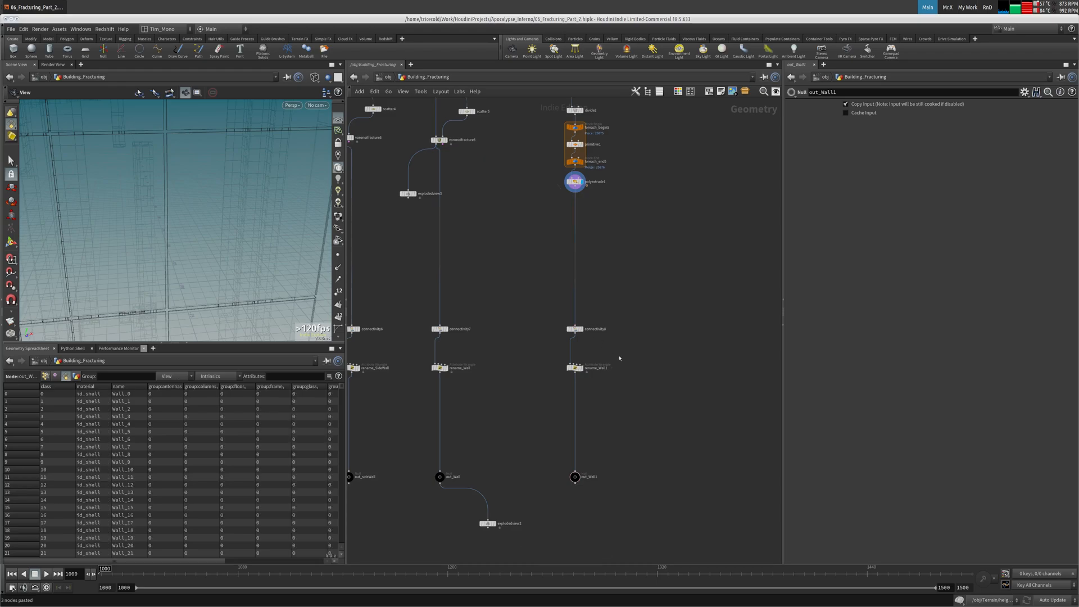
Step: Change the name prefix in rename_Wall1's VEX expression to "Shell_"
middle_drag(628, 310, 633, 294)
click(581, 313)
click(581, 352)
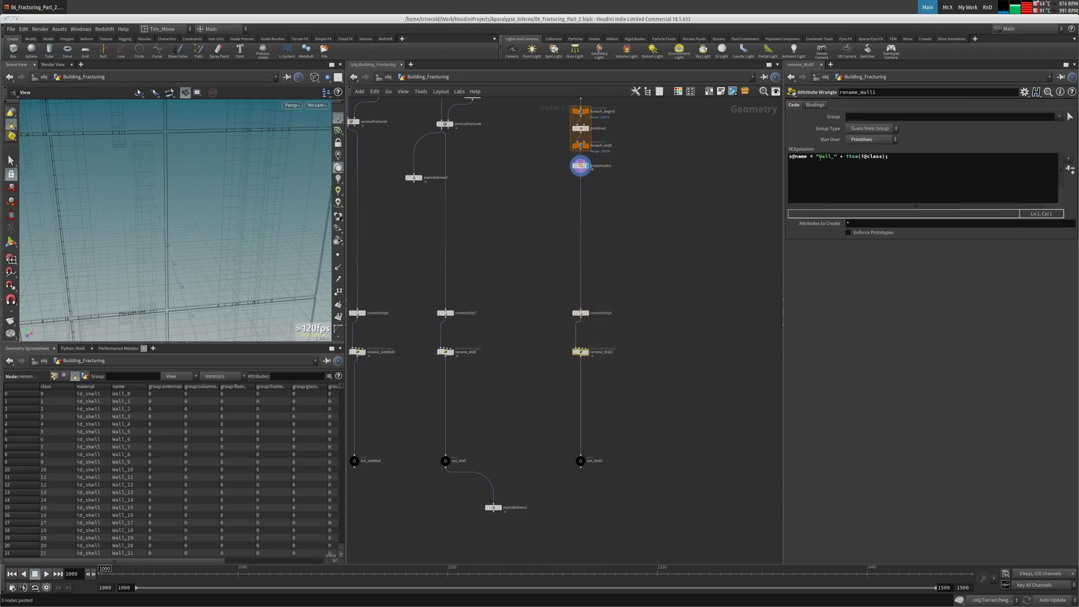
drag(819, 157, 828, 157)
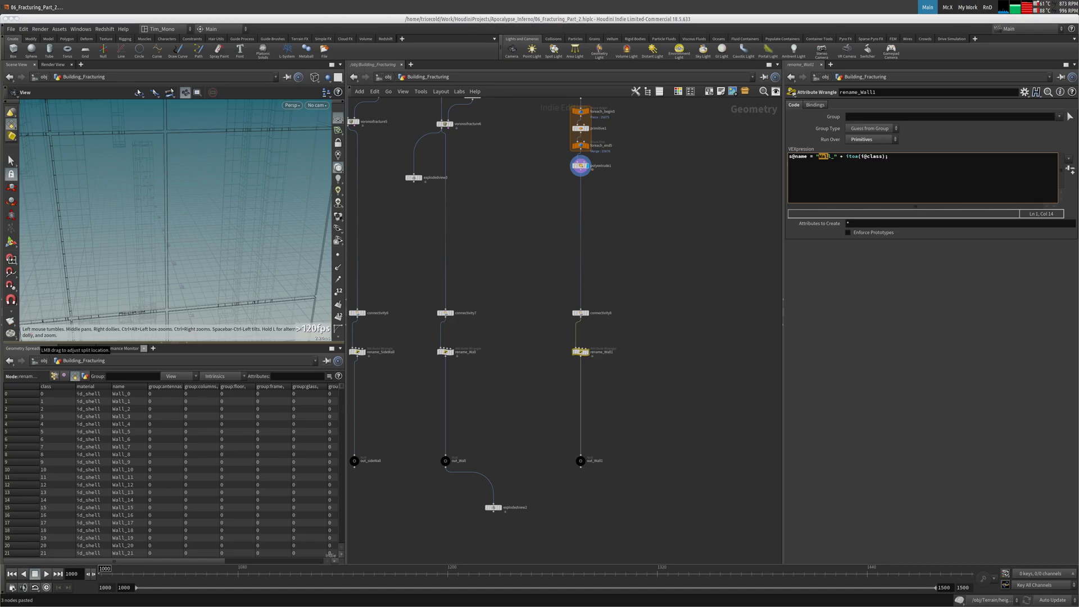
click(828, 157)
drag(819, 157, 824, 157)
double_click(824, 157)
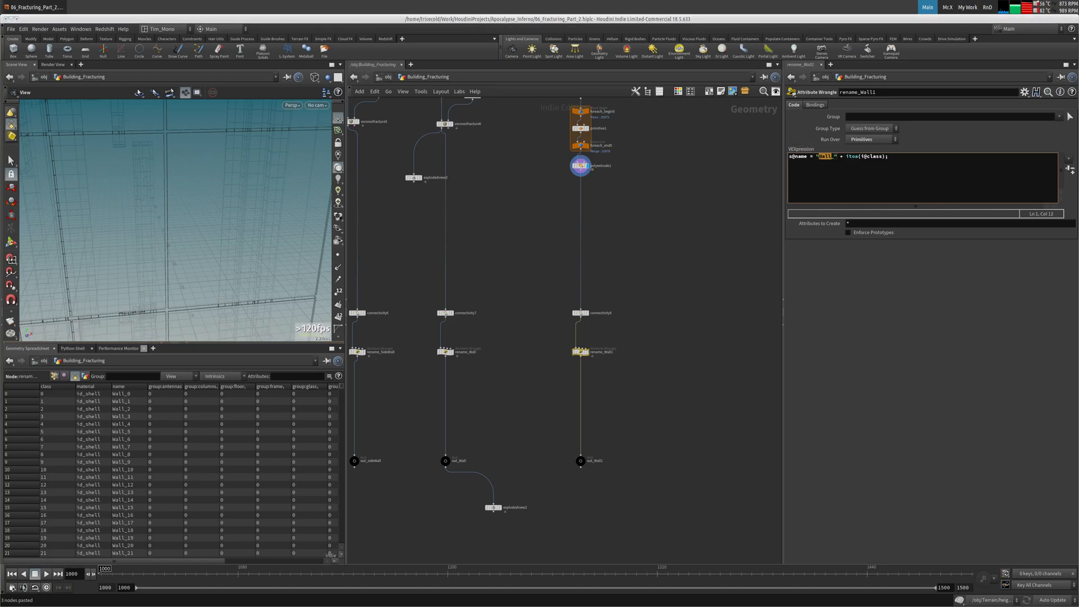
text(Shell)
click(682, 258)
Step: Rename the shell branch's output null to out_Shell
middle_drag(633, 279, 648, 215)
click(609, 398)
text(Shell)
key(Return)
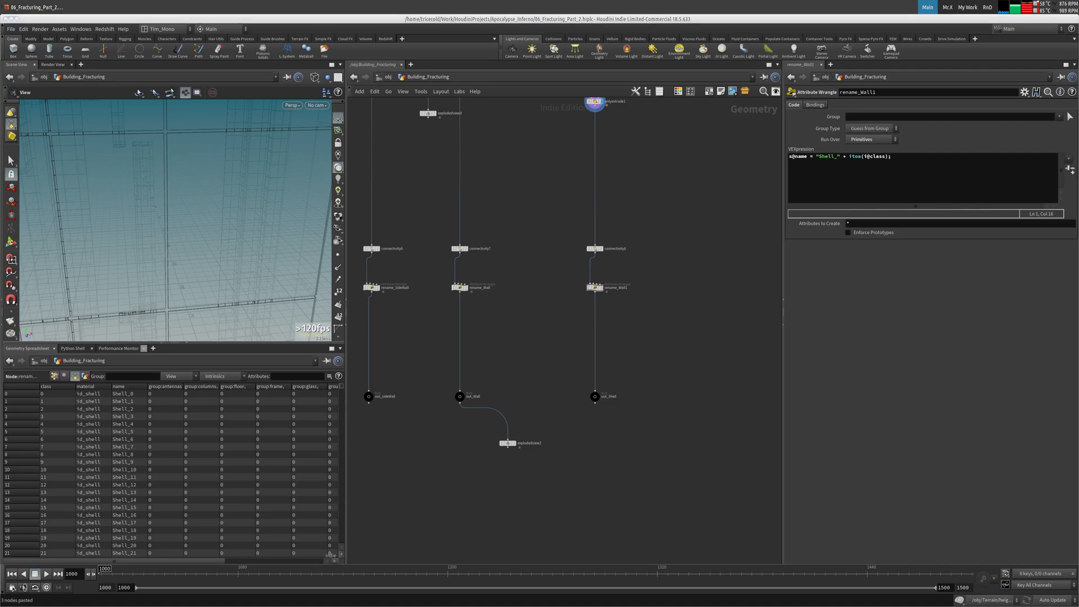
Step: Enable Delete Unused Groups on blast8 for the shell and blast9 for the lights, and display blast9
middle_drag(691, 140, 517, 267)
scroll(518, 267, up, 2)
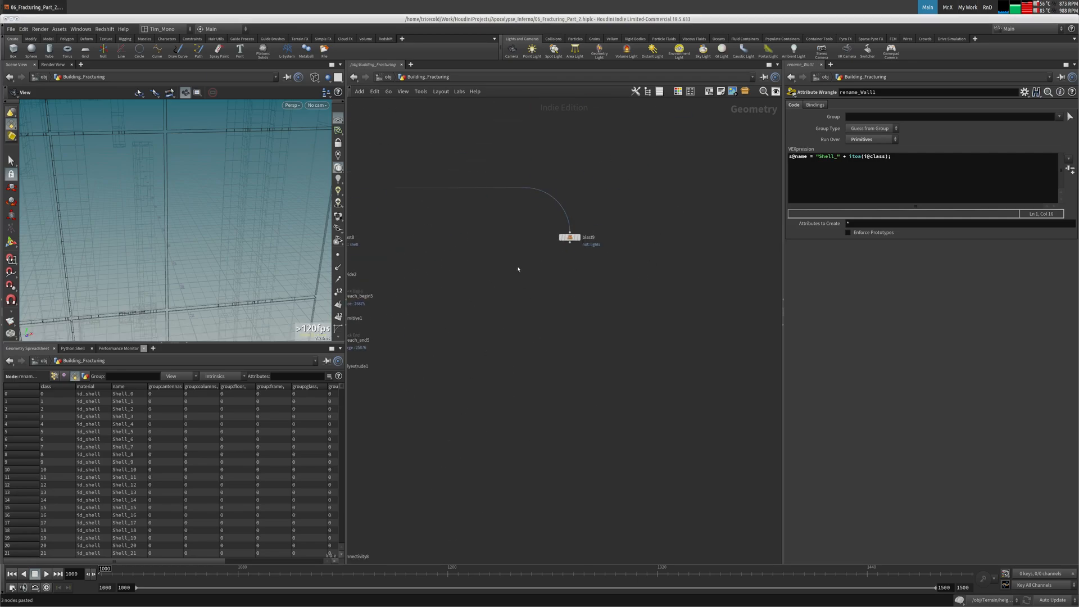
middle_drag(429, 260, 592, 281)
click(492, 258)
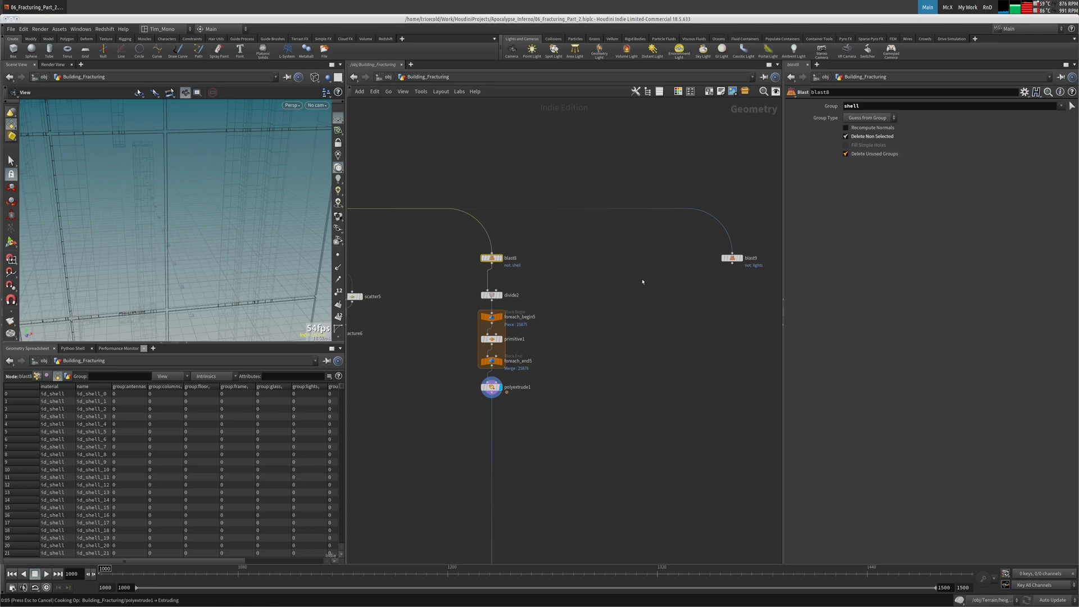
middle_drag(712, 278, 643, 282)
drag(716, 244, 615, 285)
click(864, 154)
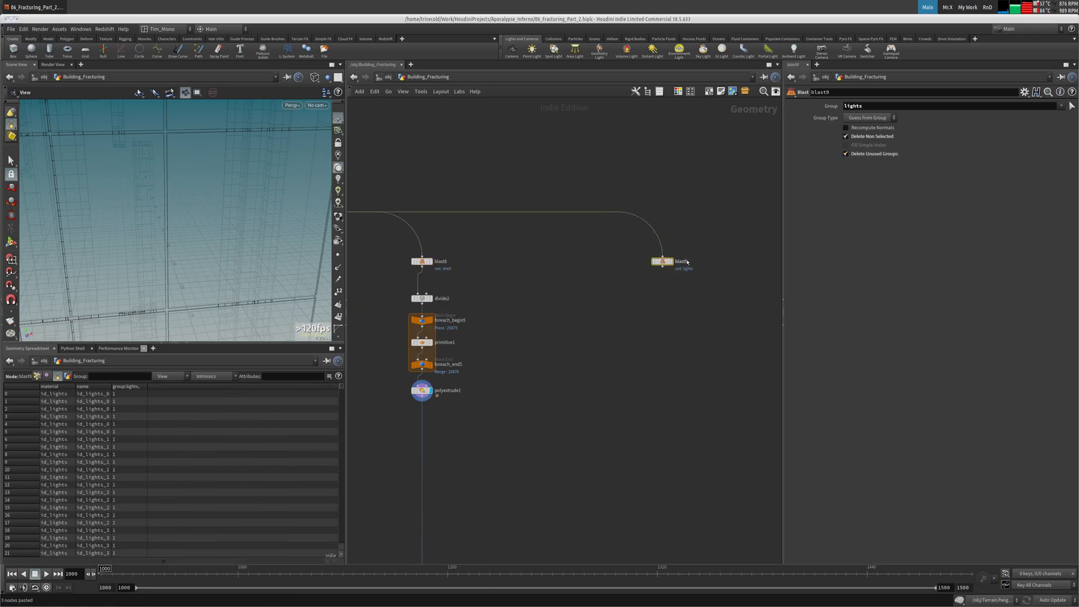
click(668, 262)
drag(201, 229, 186, 259)
Step: Duplicate the shell branch's connectivity, rename and output nodes under the lights branch and connect blast9 to the copied connectivity node
middle_drag(574, 396, 574, 180)
scroll(562, 236, down, 2)
middle_drag(551, 292, 540, 249)
drag(541, 250, 403, 473)
key(ctrl+c)
key(ctrl+v)
drag(570, 278, 646, 286)
middle_drag(691, 212, 625, 317)
click(576, 208)
drag(577, 137, 579, 385)
Step: Change the name prefix in rename_Wall2's VEX expression to "Lights_"
click(579, 430)
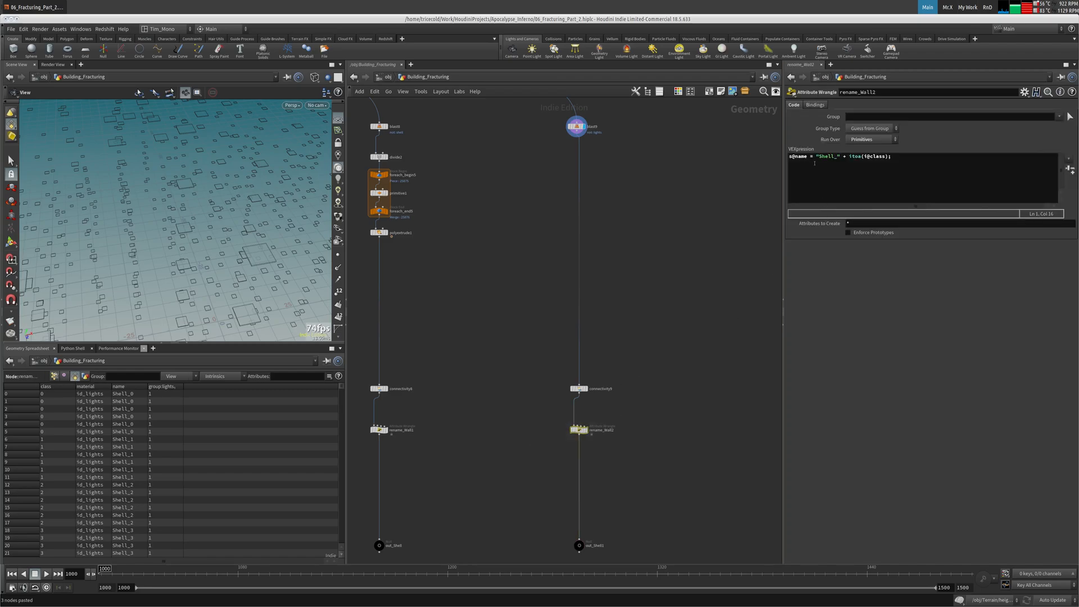
drag(819, 158, 835, 157)
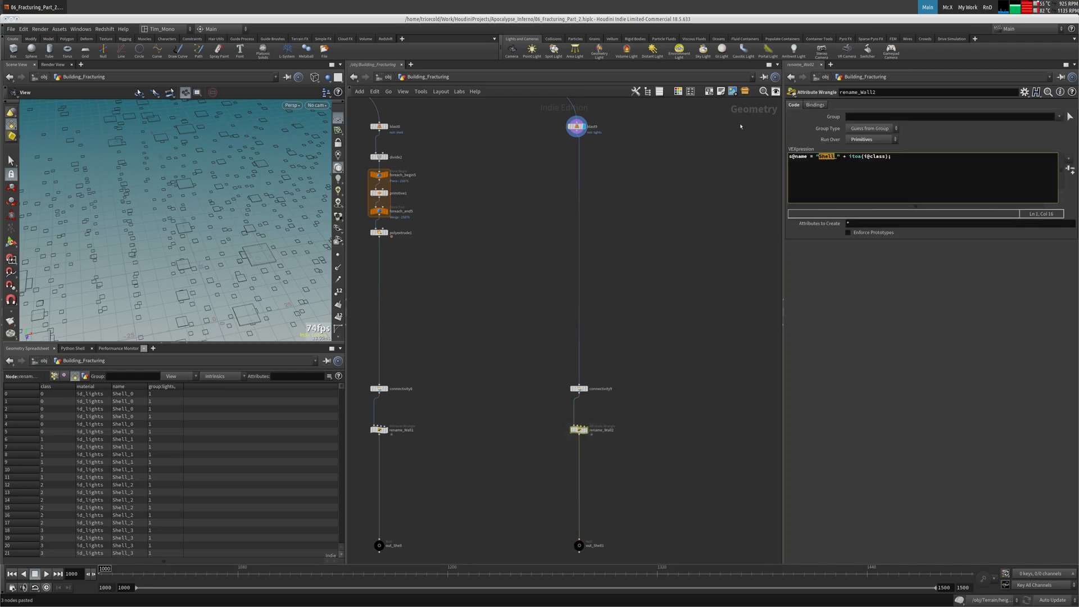
text(Li)
click(688, 262)
Step: Rename the lights branch's output null to out_Lights
middle_drag(664, 292, 694, 129)
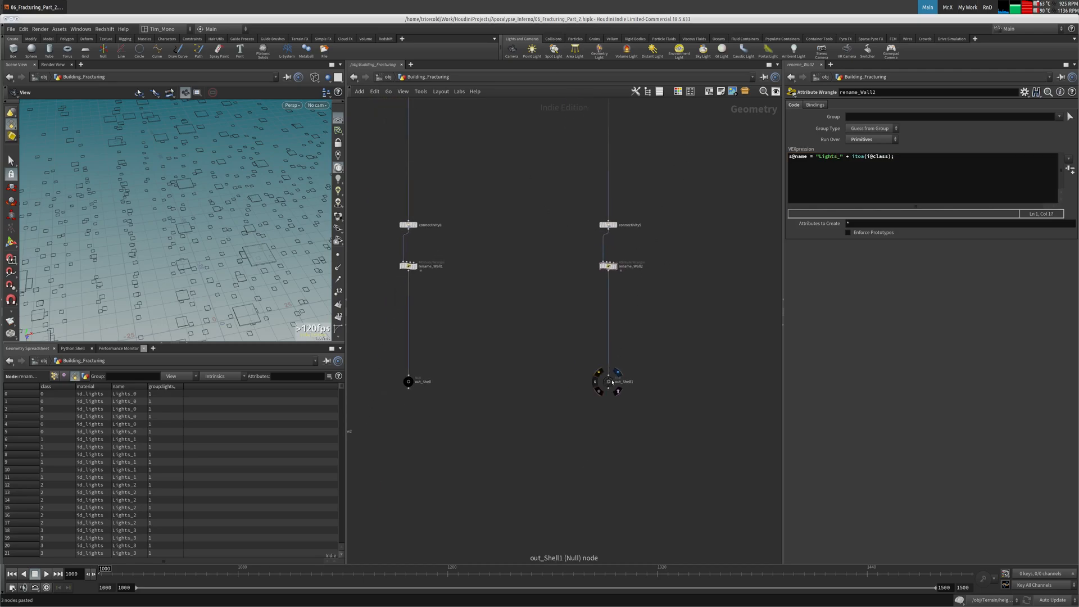
double_click(625, 383)
text(Lights)
key(Return)
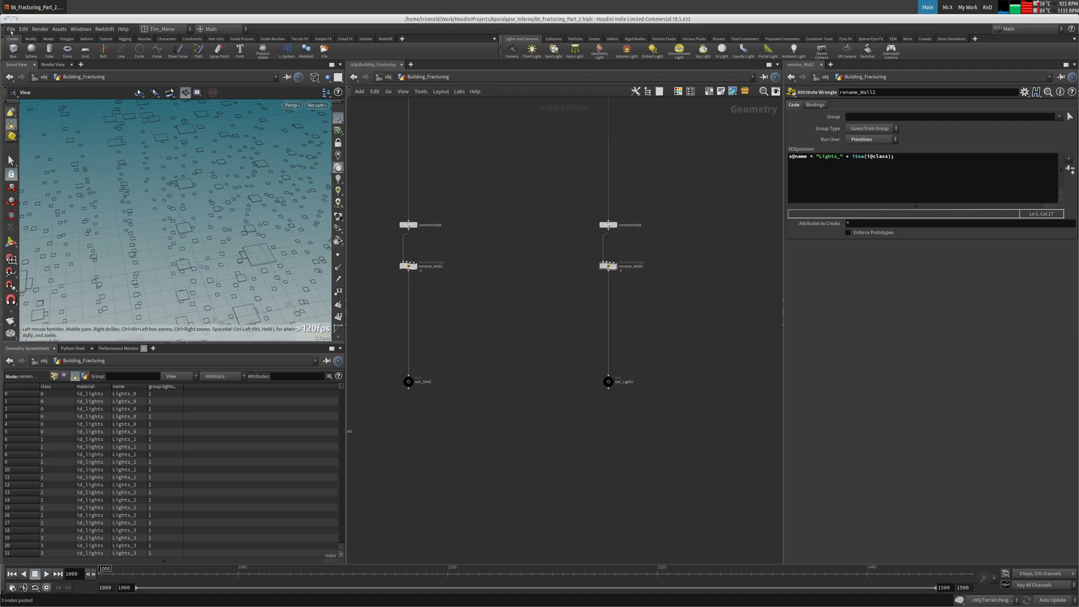
Step: Save the scene as a new file named 06_Fracturing_Part_3.hiplc
click(11, 29)
click(31, 88)
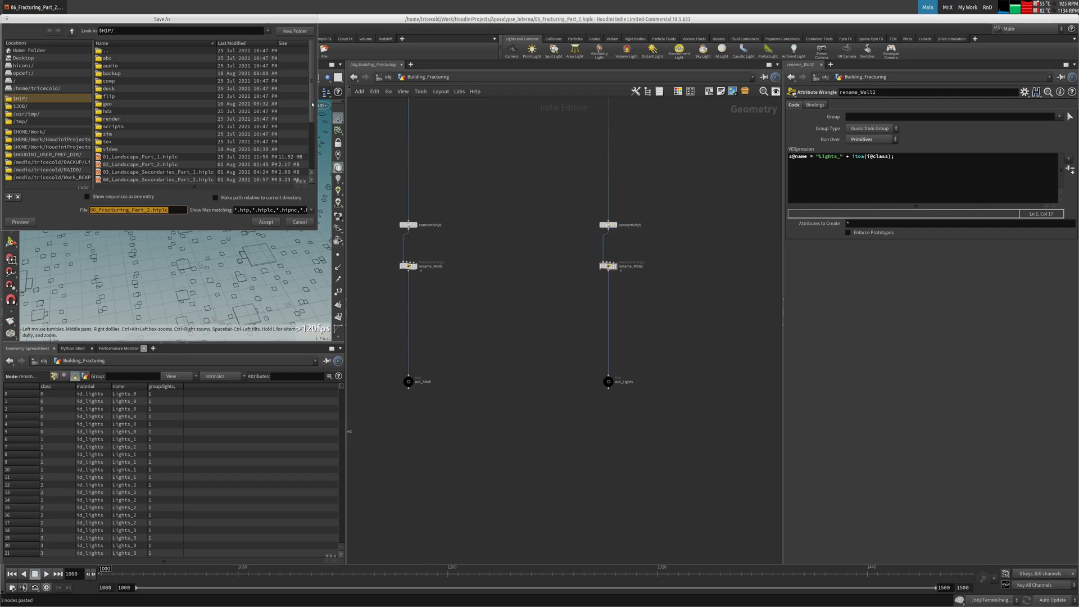
drag(311, 104, 308, 162)
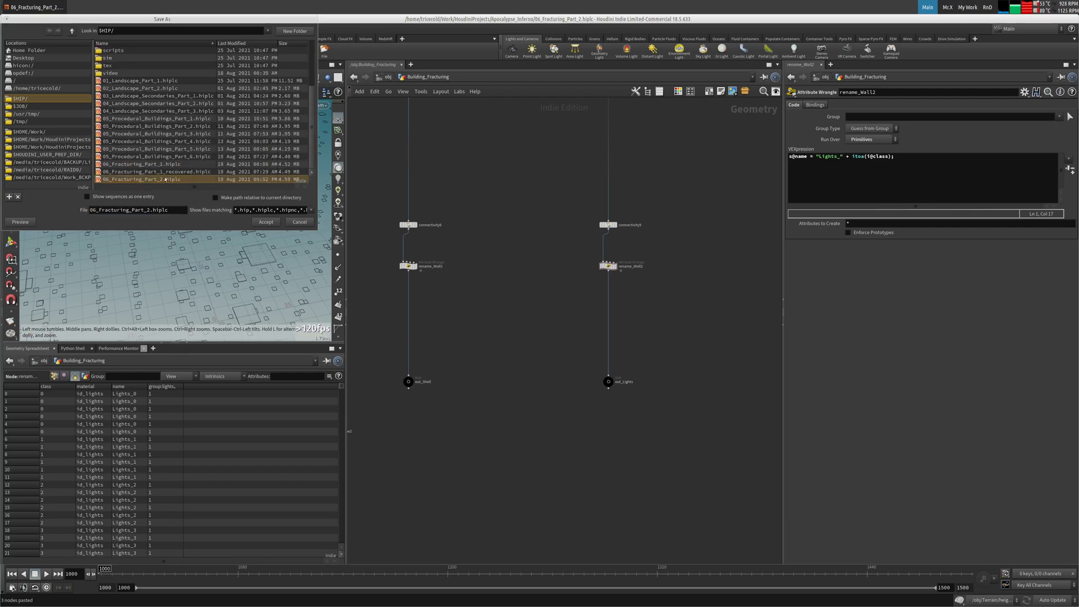
click(149, 209)
click(264, 223)
Step: Delete the exploded view node attached to out_Wall
middle_drag(489, 356, 659, 248)
scroll(635, 262, down, 3)
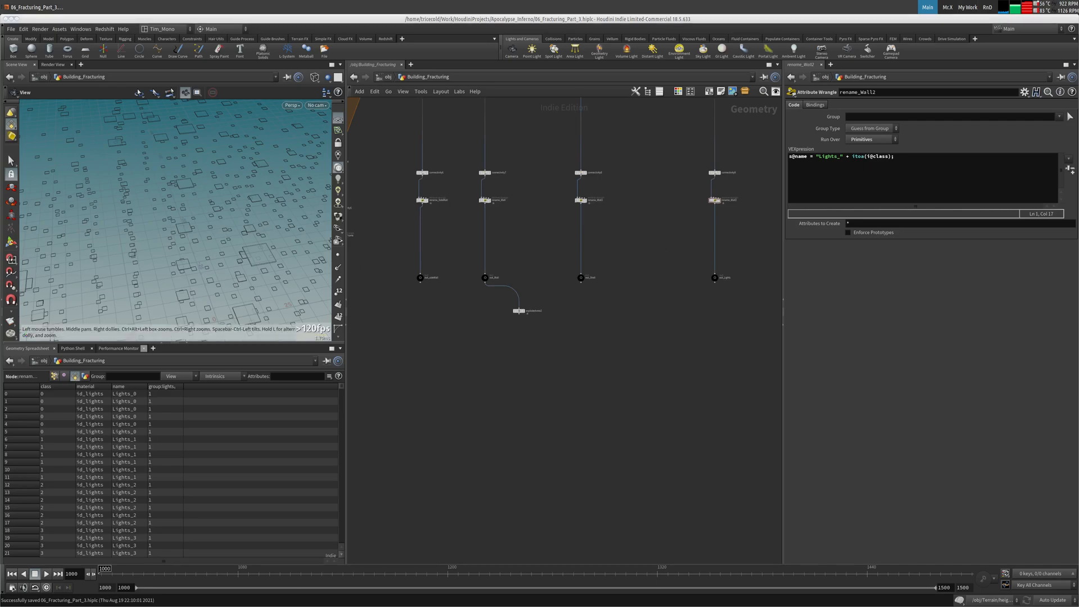
middle_drag(659, 248, 689, 227)
click(546, 284)
key(Delete)
Step: Add a Merge node centred below the row of branch output nulls
middle_drag(524, 349, 588, 321)
scroll(498, 348, down, 3)
scroll(623, 319, down, 3)
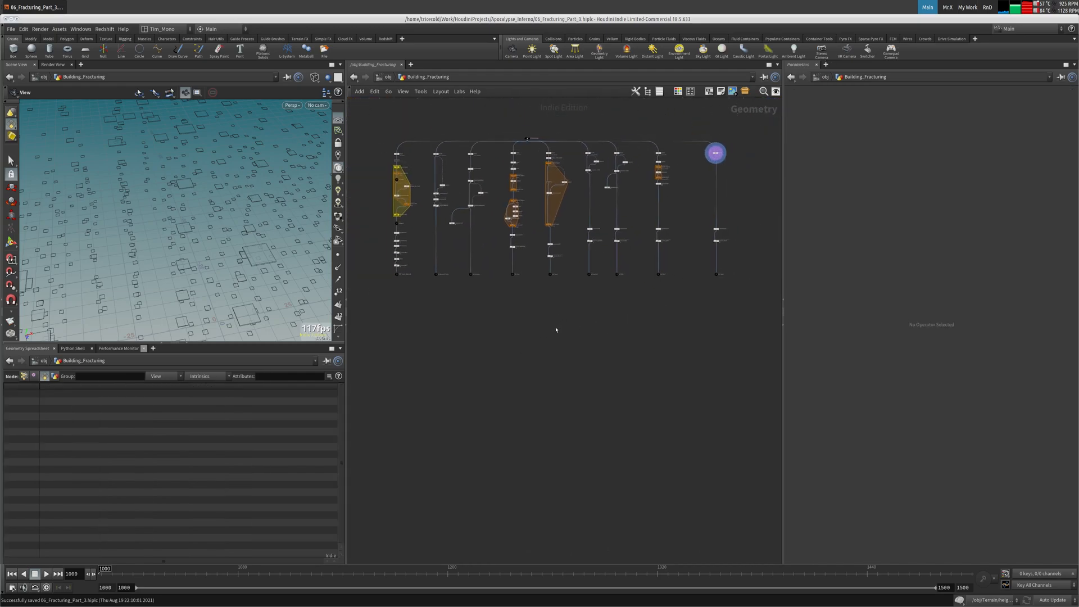
key(Tab)
text(mer)
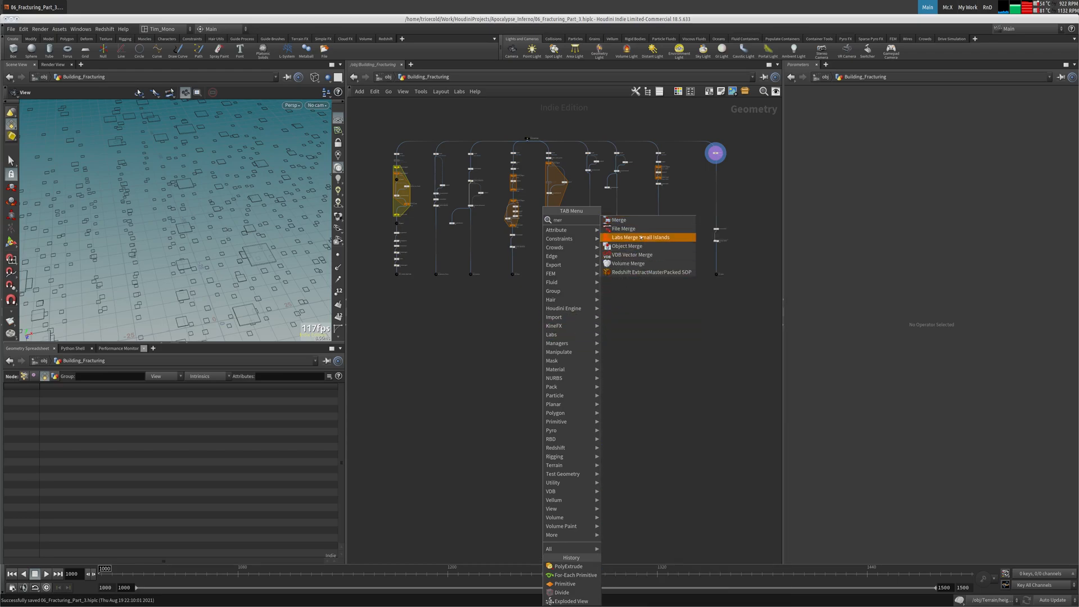
click(619, 219)
click(539, 336)
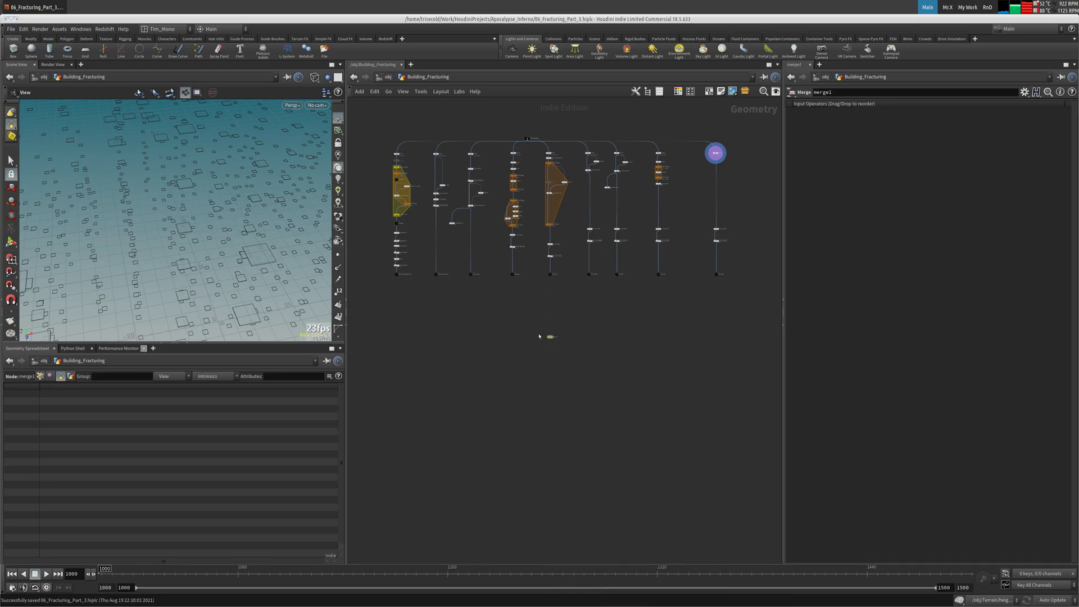
Step: Connect the antenna, columns, floor, frame, sideWall, wall, shell and lights output nulls to merge1 and display it
scroll(465, 291, up, 6)
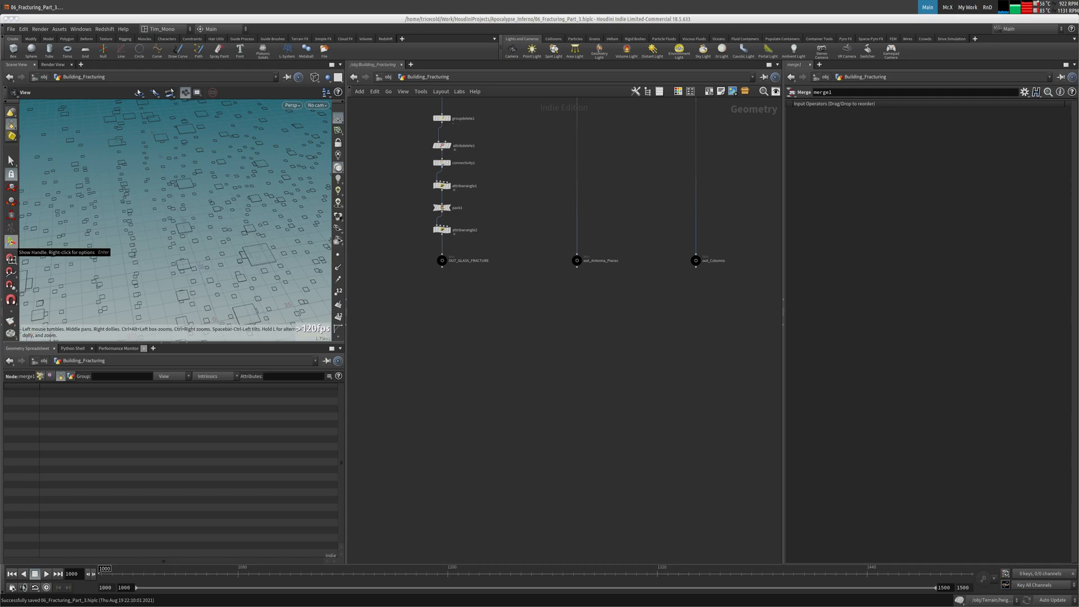
middle_drag(709, 296, 434, 274)
scroll(429, 283, down, 3)
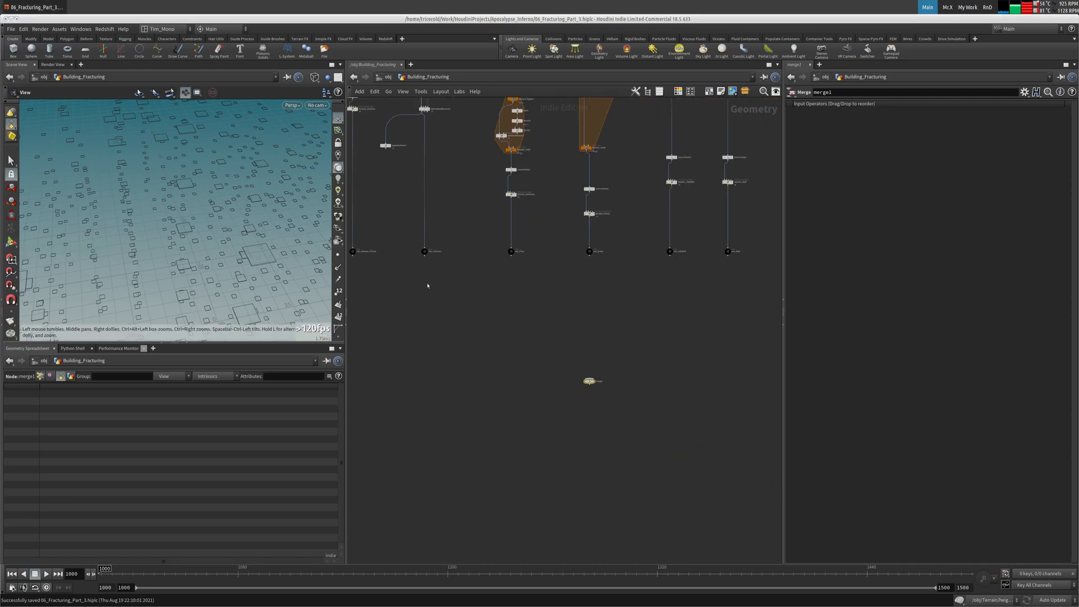
middle_drag(350, 287, 448, 302)
drag(422, 249, 788, 313)
middle_drag(672, 306, 525, 312)
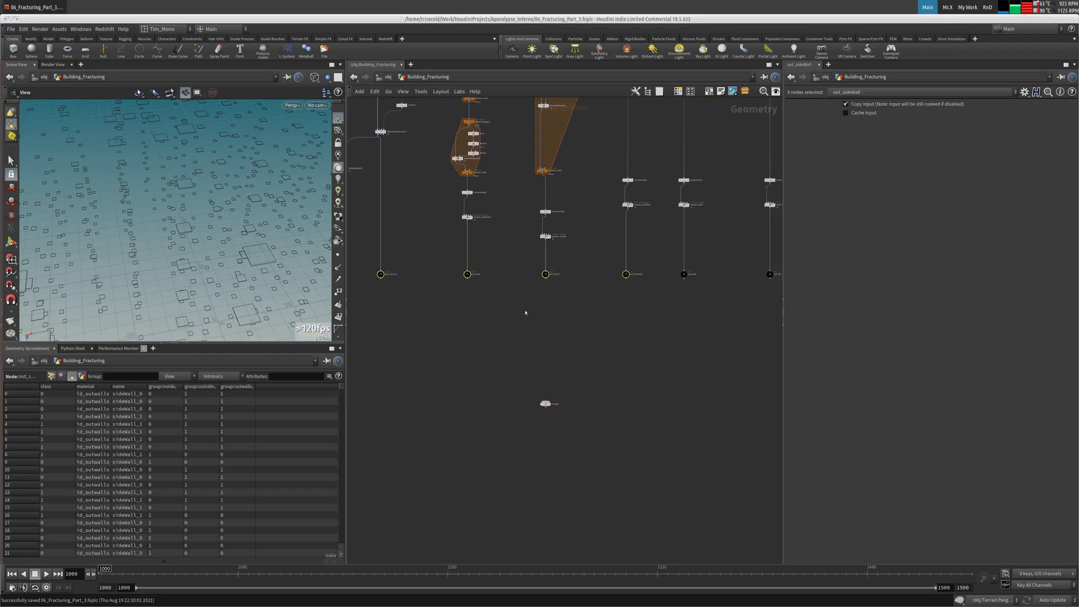
middle_drag(686, 293, 550, 303)
middle_drag(727, 273, 581, 275)
shift+drag(687, 267, 384, 312)
middle_drag(384, 312, 634, 299)
drag(563, 272, 564, 397)
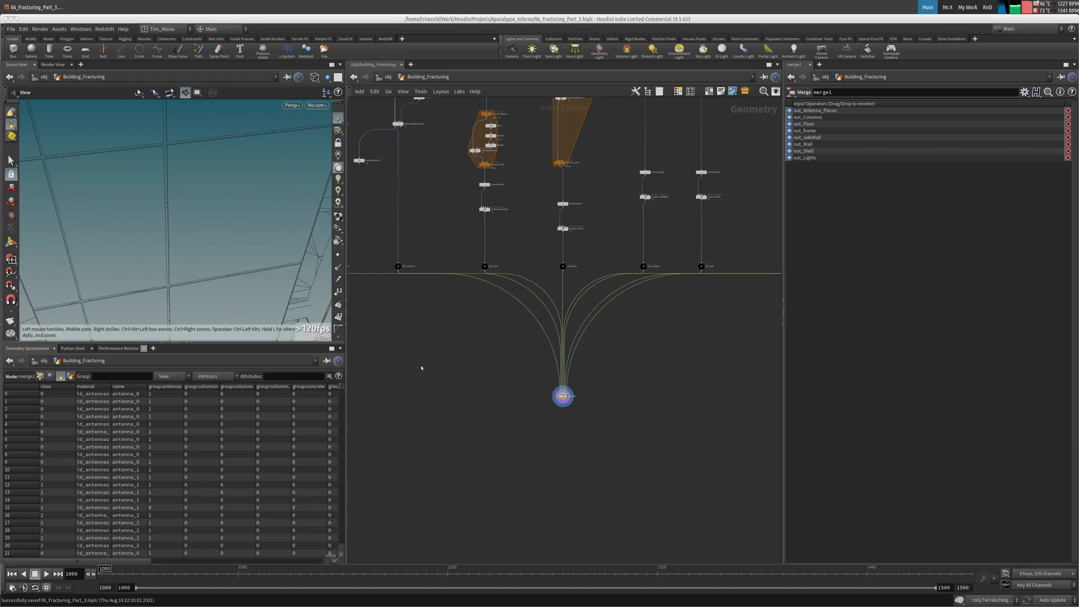
Step: Frame the merged building in the viewport and inspect its fractured geometry from several angles
middle_drag(474, 371, 504, 392)
key(space+g)
mouse_move(225, 233)
mouse_down()
mouse_move(219, 219)
mouse_move(291, 214)
mouse_move(202, 245)
mouse_move(242, 224)
mouse_up()
right_drag(242, 225, 281, 200)
drag(282, 200, 142, 190)
Step: Add a Pack node below merge1 and enable its Name Attribute option using name
middle_drag(450, 386, 435, 352)
drag(536, 367, 585, 397)
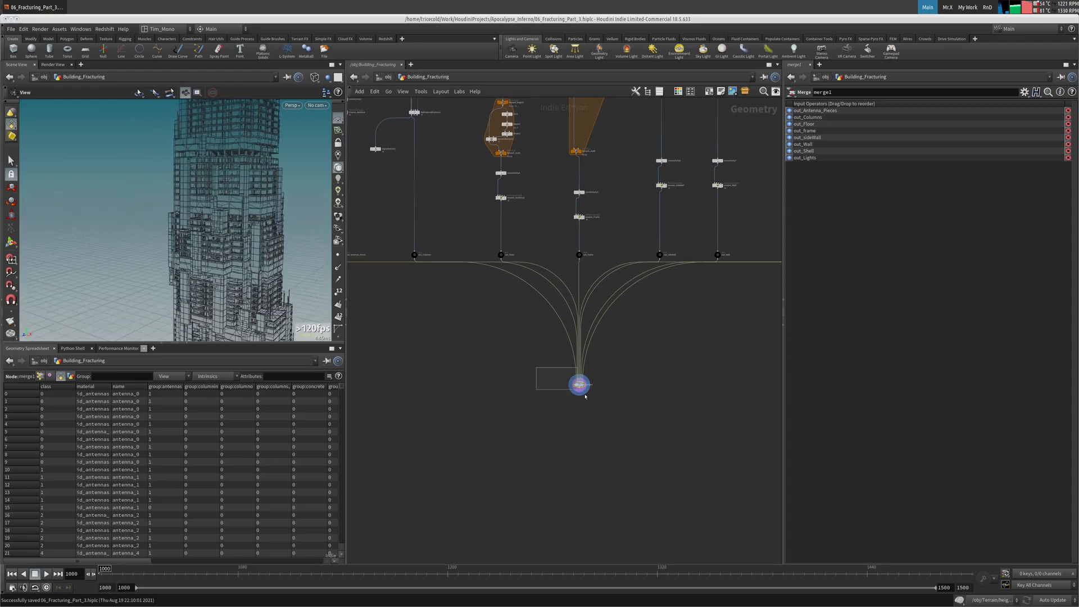
key(Tab)
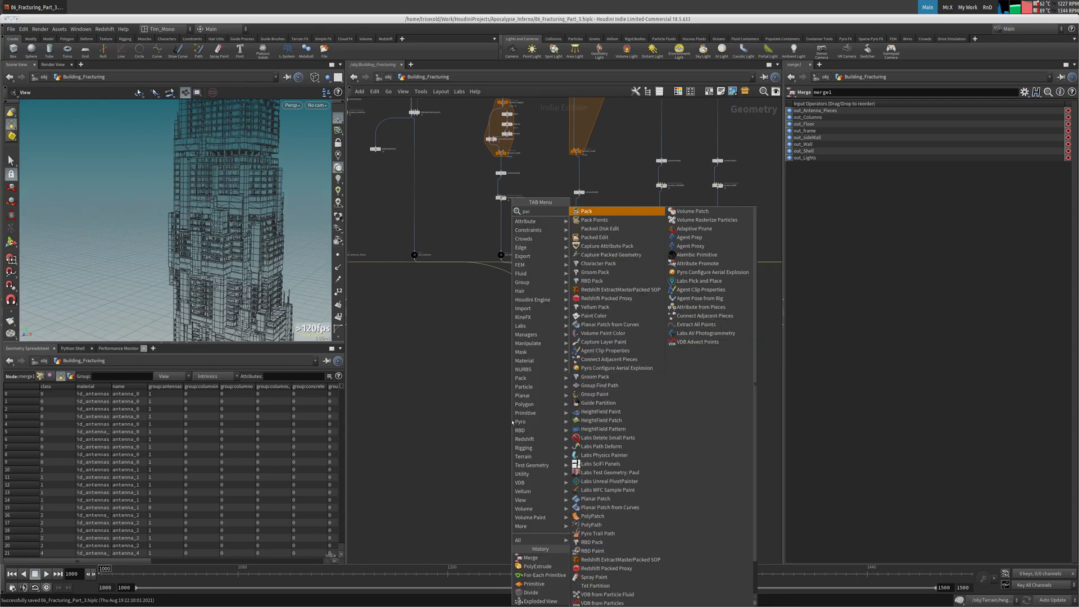
click(617, 219)
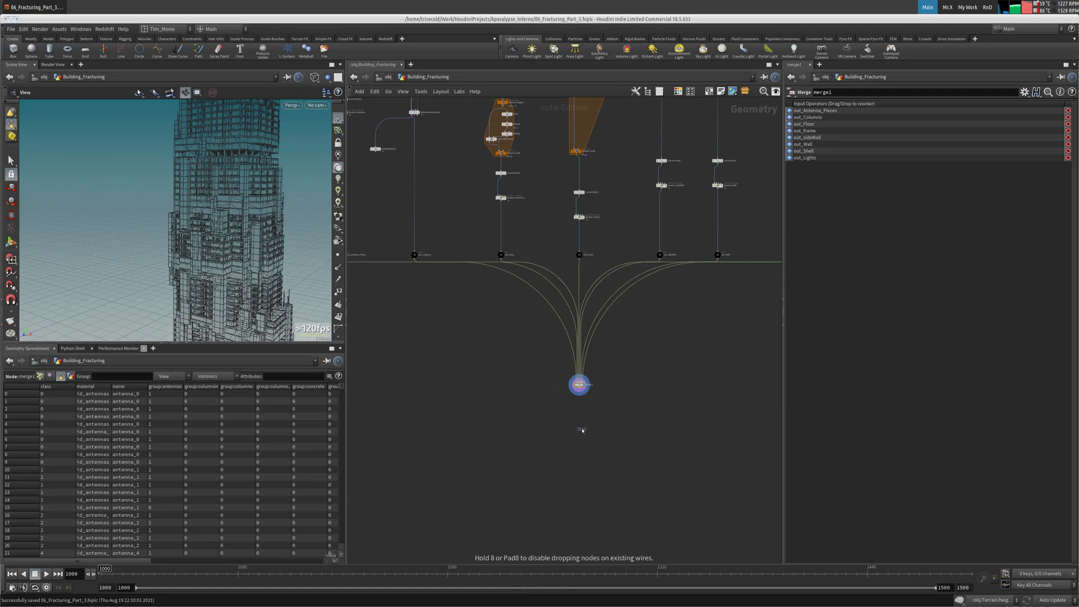
click(582, 431)
click(789, 124)
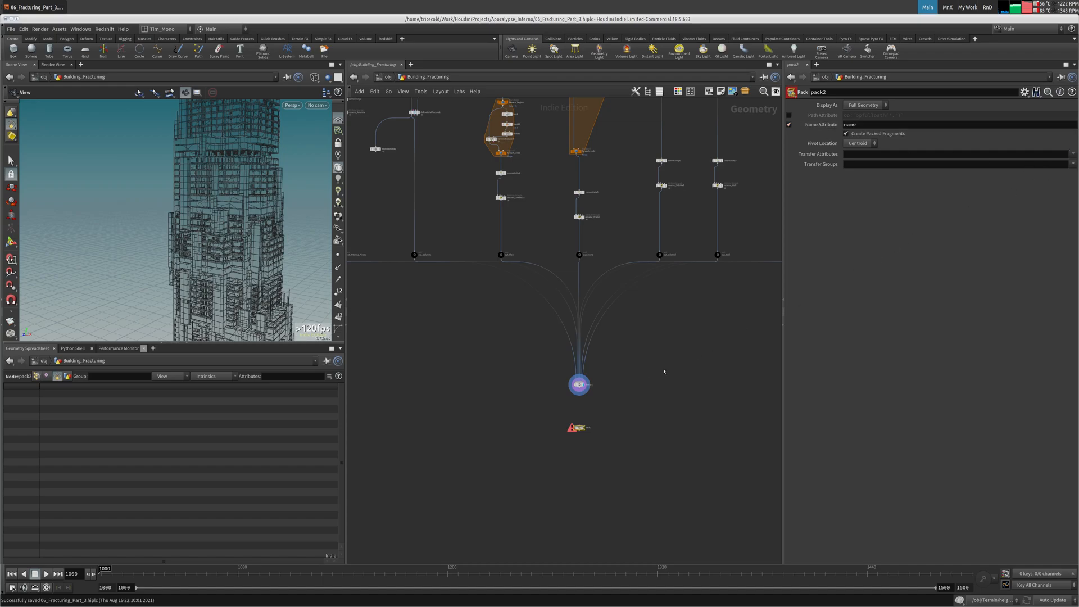
Step: Save the current scene file
click(577, 395)
key(Escape)
click(12, 31)
click(21, 79)
middle_drag(523, 358, 478, 293)
scroll(478, 294, up, 4)
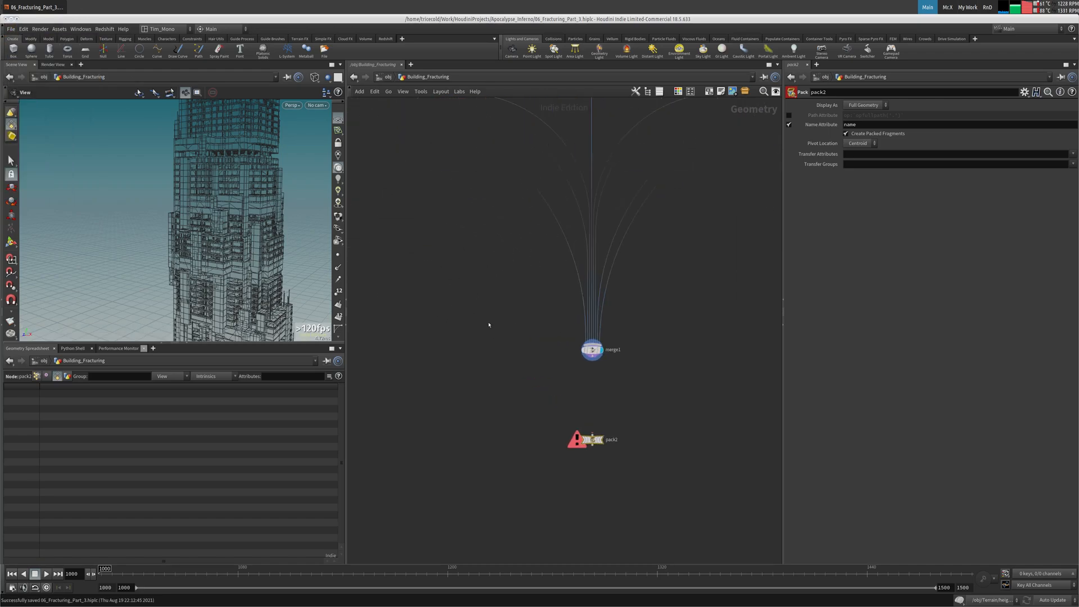
Step: Connect merge1 to the Pack node below it and display the packed building
scroll(197, 187, up, 8)
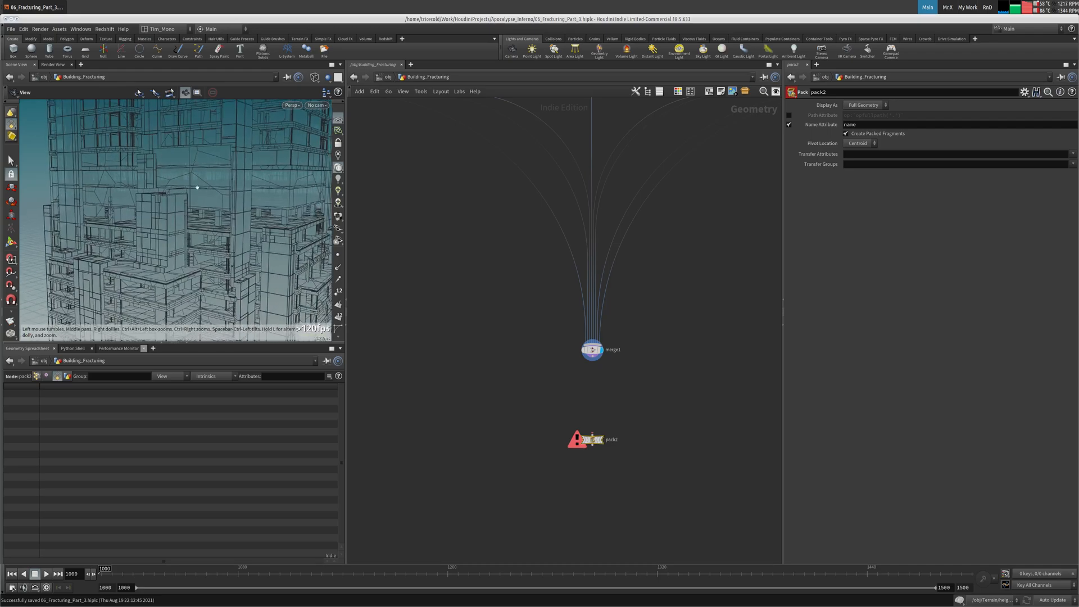
click(595, 360)
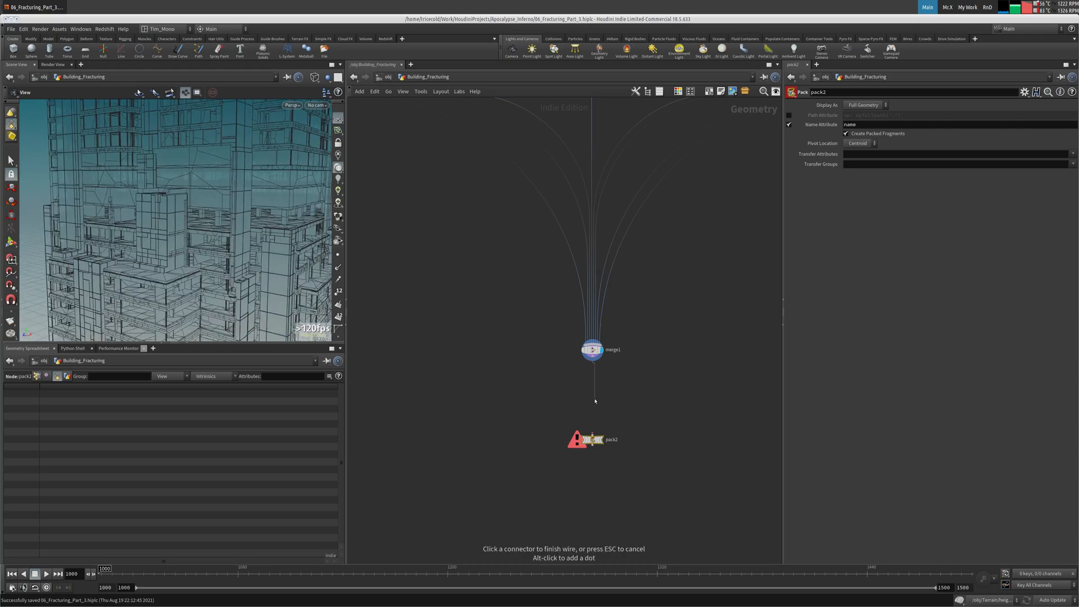
key(Escape)
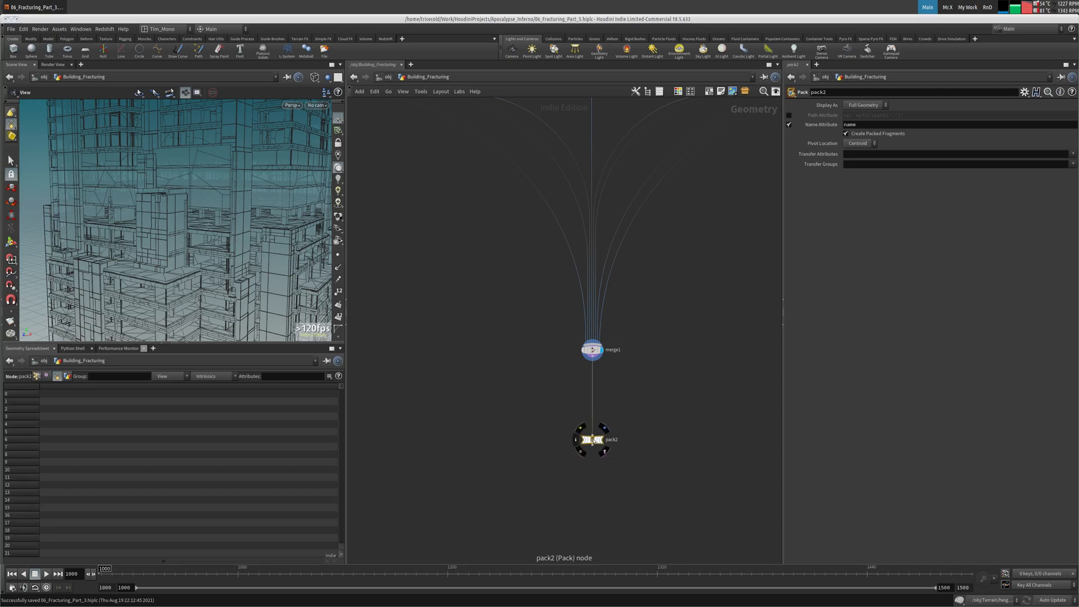
key(r)
middle_drag(435, 367, 419, 381)
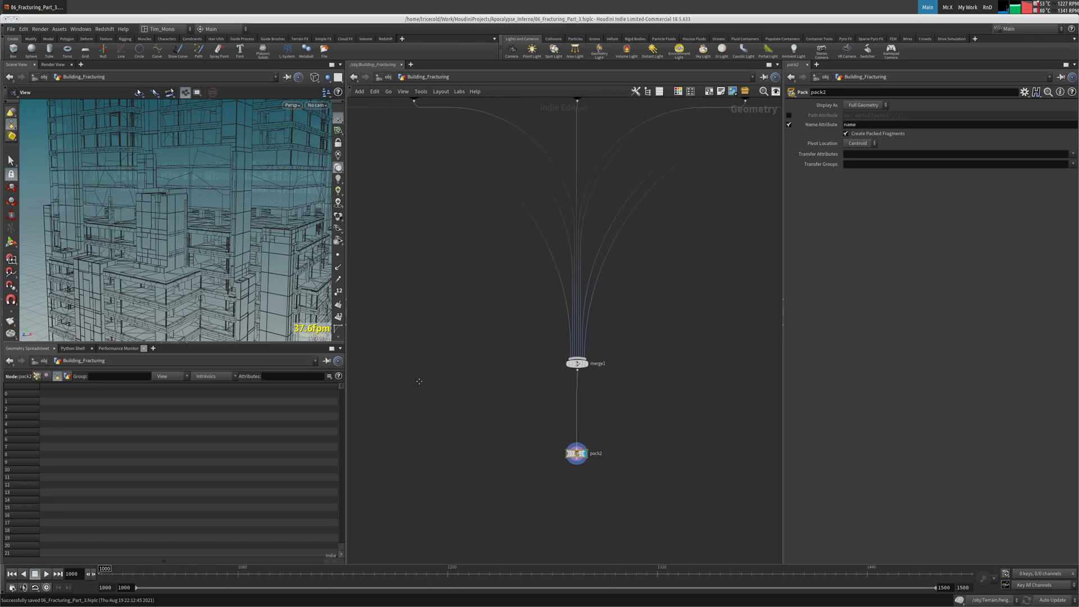
Step: Examine the Pack node's info and point attributes, and view the whole packed tower
middle_click(575, 456)
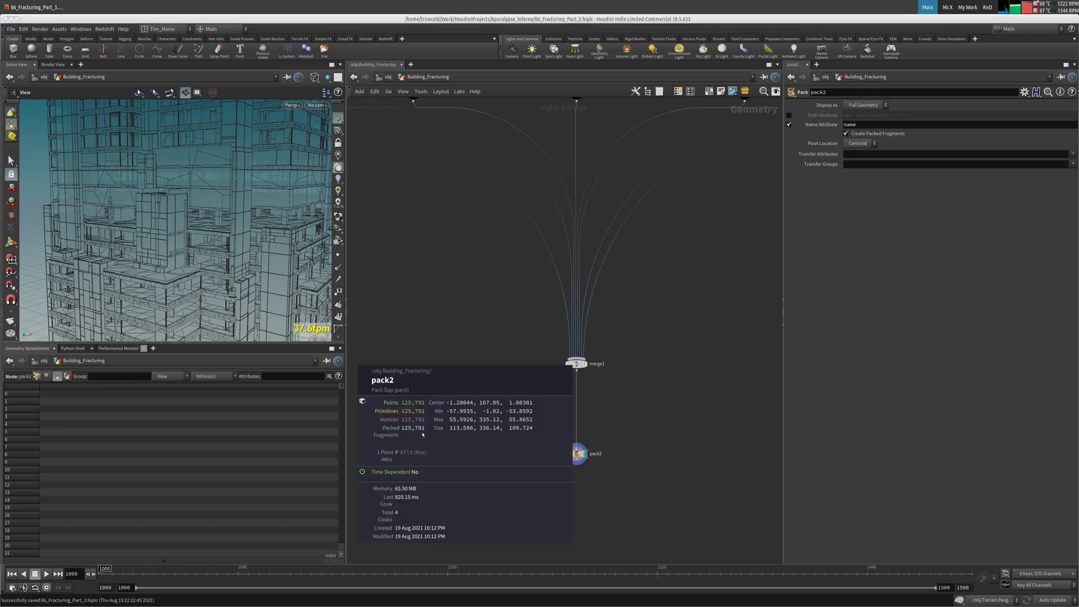
click(35, 376)
right_drag(192, 249, 109, 234)
drag(110, 234, 145, 242)
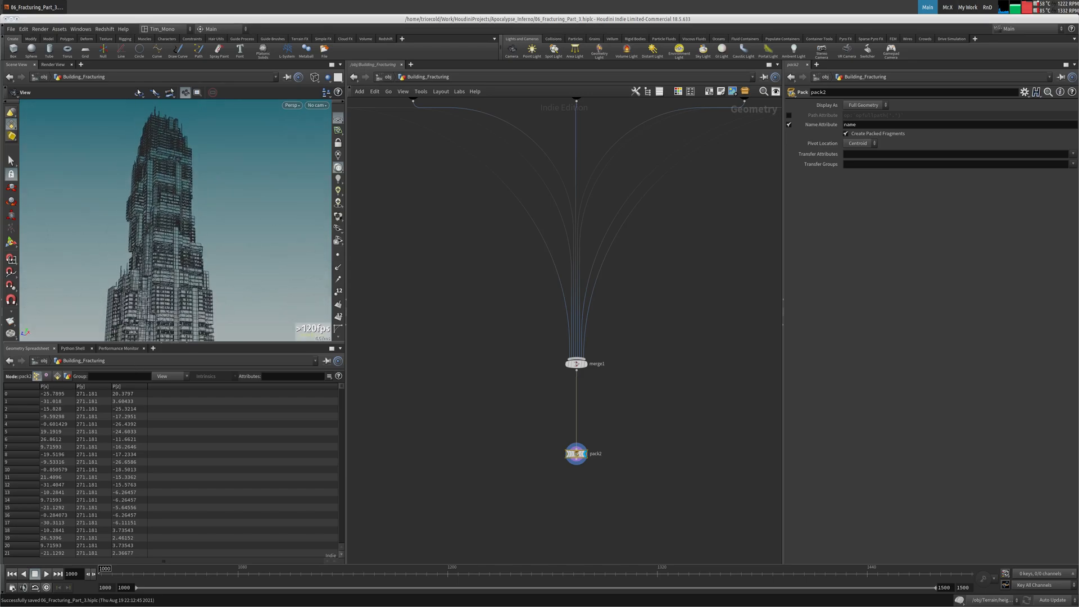
Step: Add an RBD Pack node beside the existing Pack node below merge1
middle_drag(409, 408, 519, 326)
scroll(510, 282, down, 3)
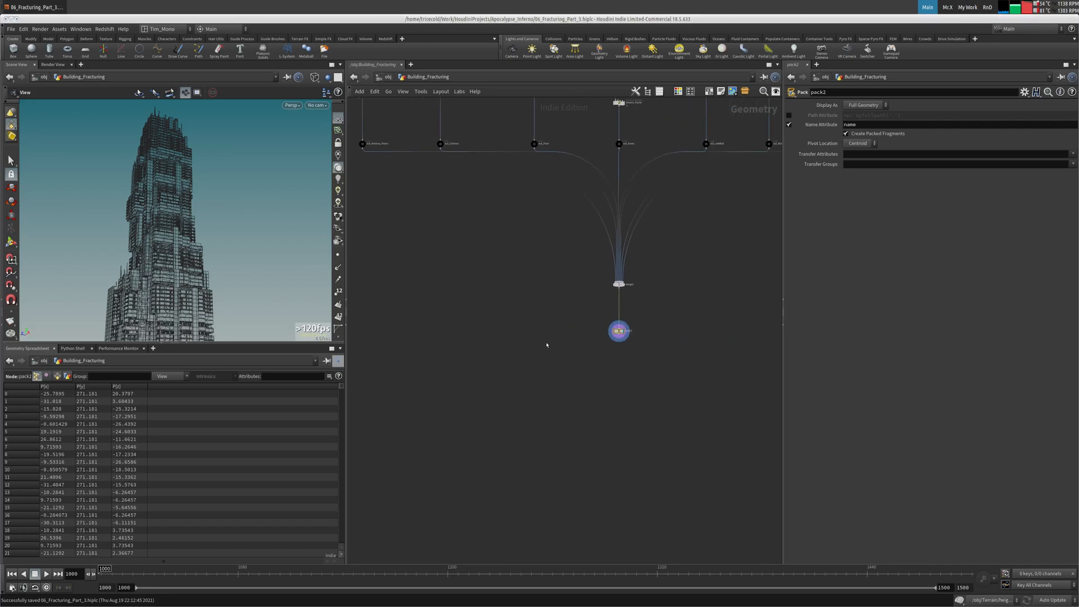
key(Tab)
text(rbd)
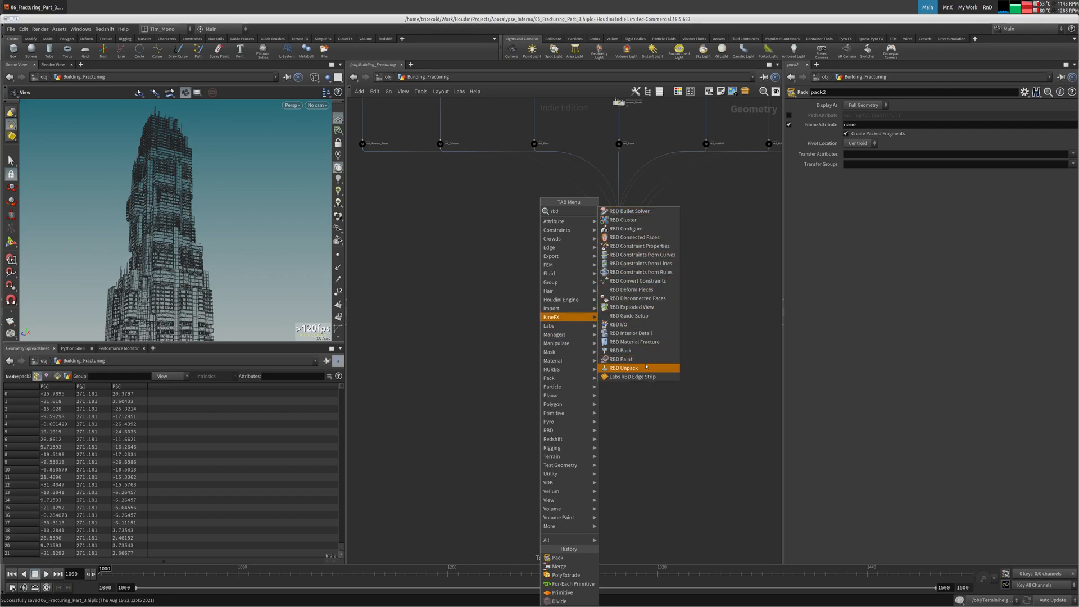
click(635, 350)
click(554, 345)
middle_drag(553, 345, 582, 325)
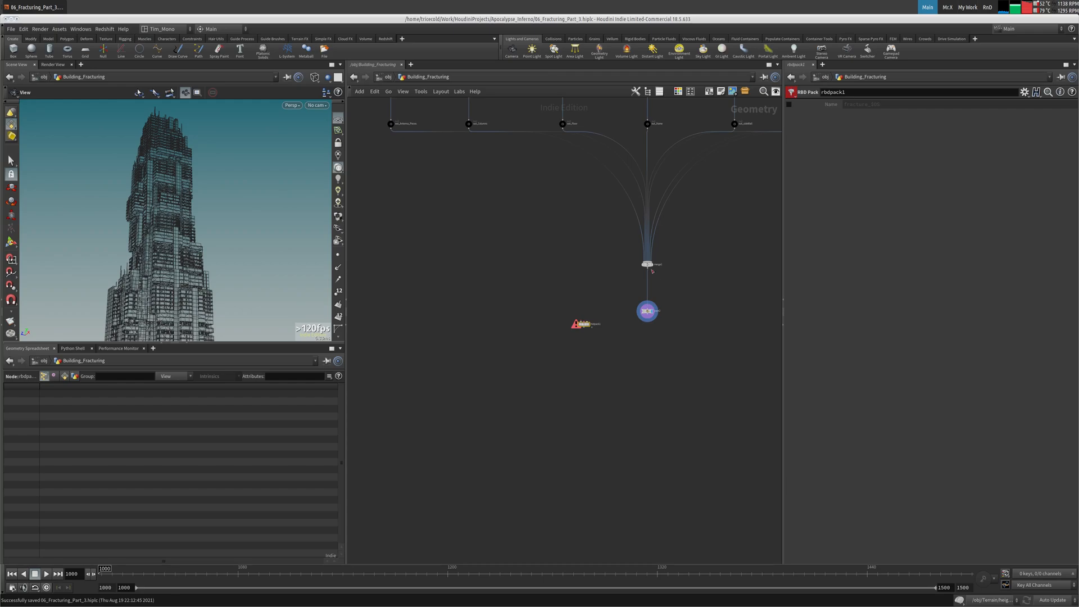
Step: Wire merge1 into the RBD Pack node and display it with its primitive attributes listed
click(647, 268)
click(581, 321)
drag(583, 323, 599, 314)
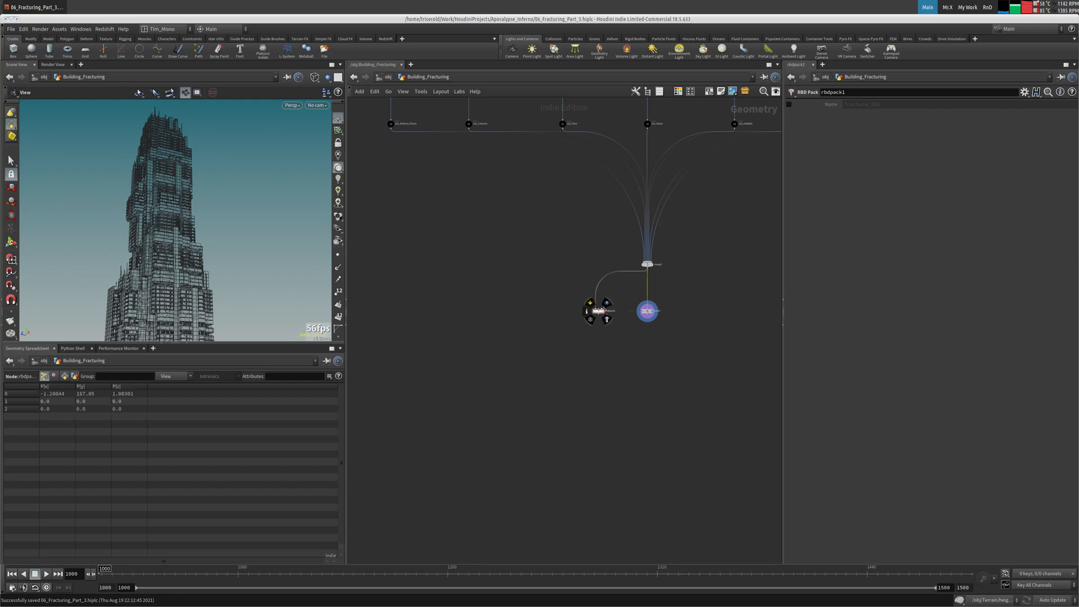
click(65, 377)
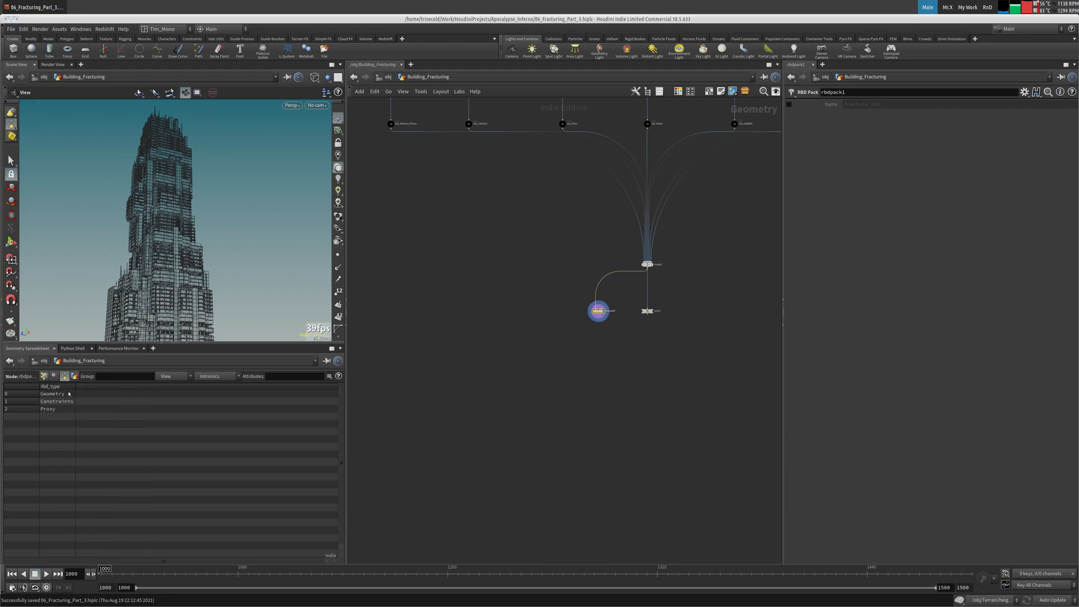
Step: Display the rename_Antenna wrangle and examine the antenna pieces and their attributes
middle_drag(496, 201, 486, 371)
middle_drag(409, 219, 428, 292)
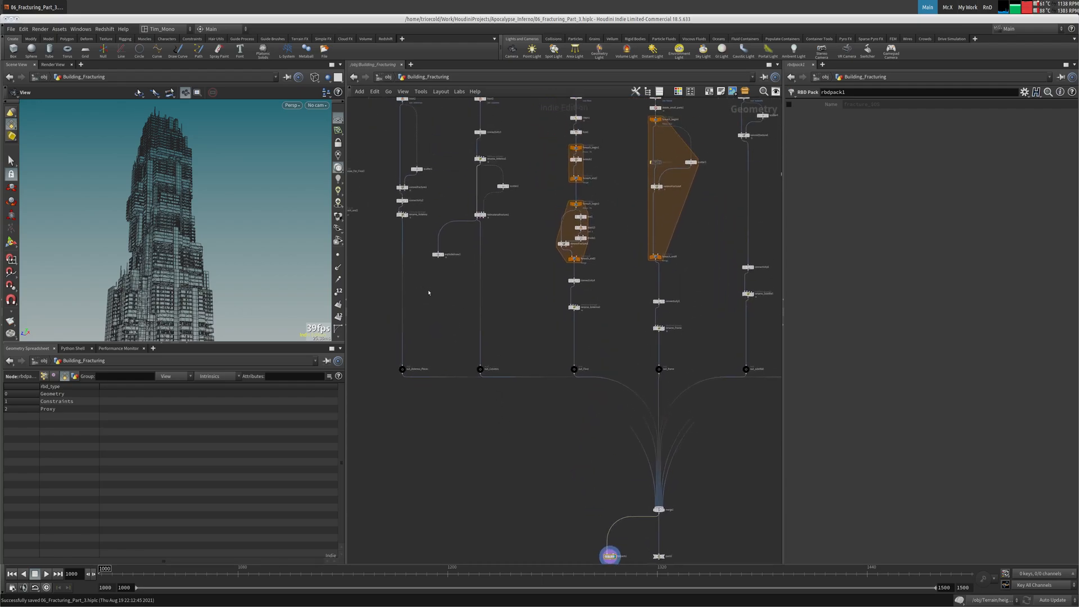
scroll(428, 292, up, 3)
scroll(383, 167, up, 8)
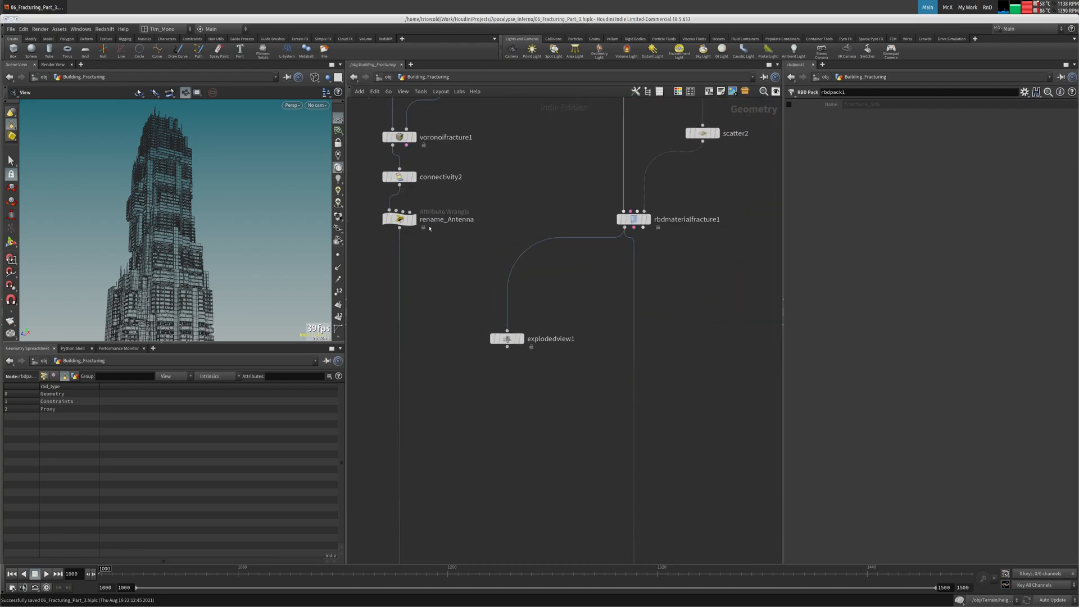
click(402, 222)
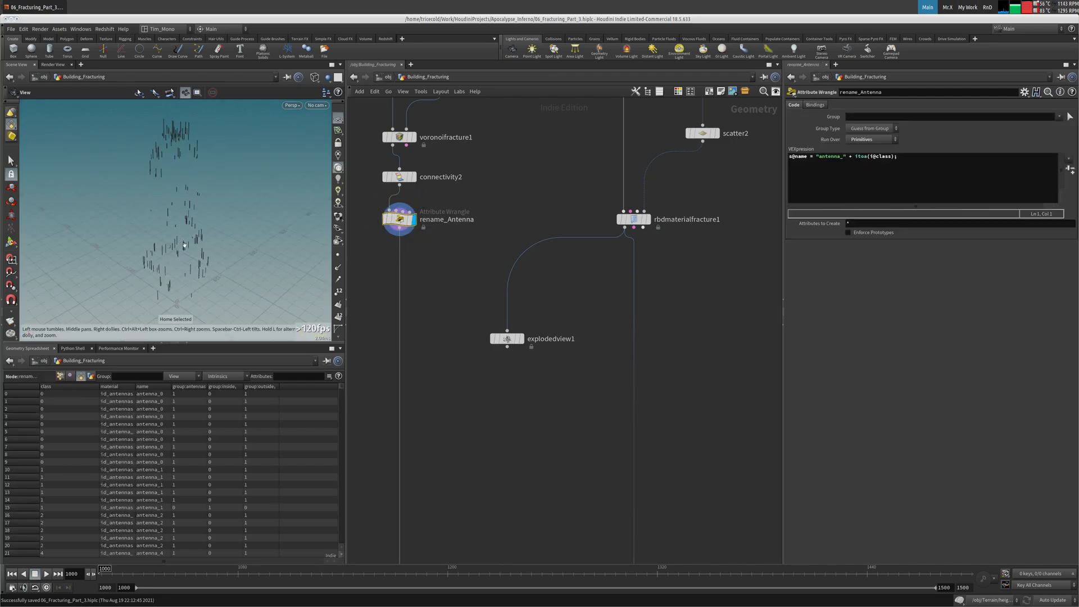
scroll(428, 255, up, 4)
Step: Arrange the packing nodes so rbdpack1 sits directly below merge1 with pack2 beside it
middle_drag(429, 256, 449, 243)
middle_drag(444, 363, 416, 153)
scroll(478, 242, down, 6)
middle_drag(463, 265, 354, 157)
middle_drag(387, 234, 419, 162)
middle_drag(595, 260, 363, 193)
scroll(540, 273, down, 2)
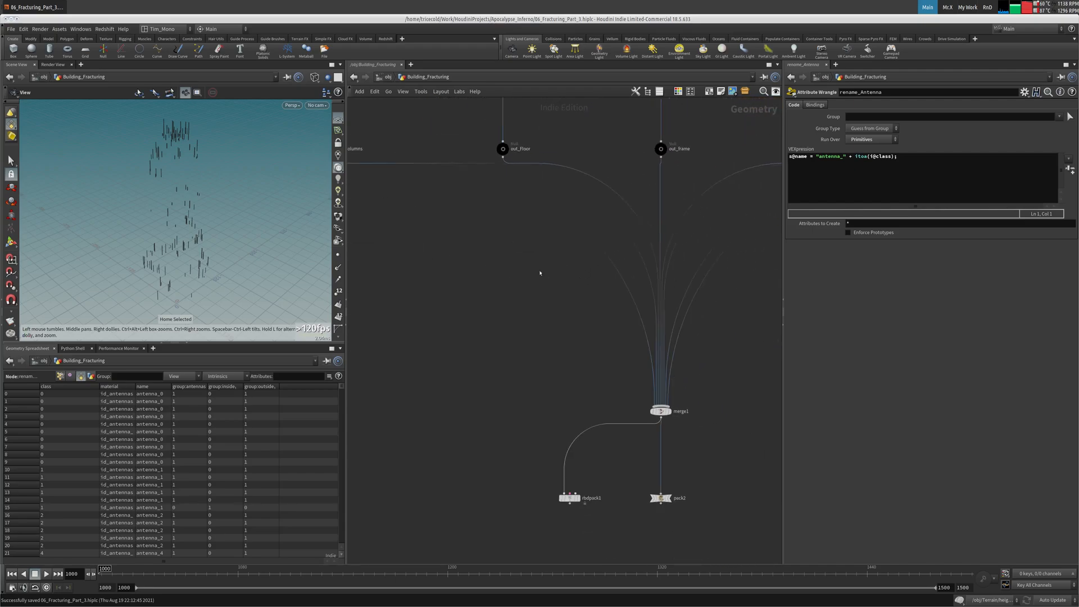
middle_drag(585, 337, 550, 269)
drag(625, 344, 535, 294)
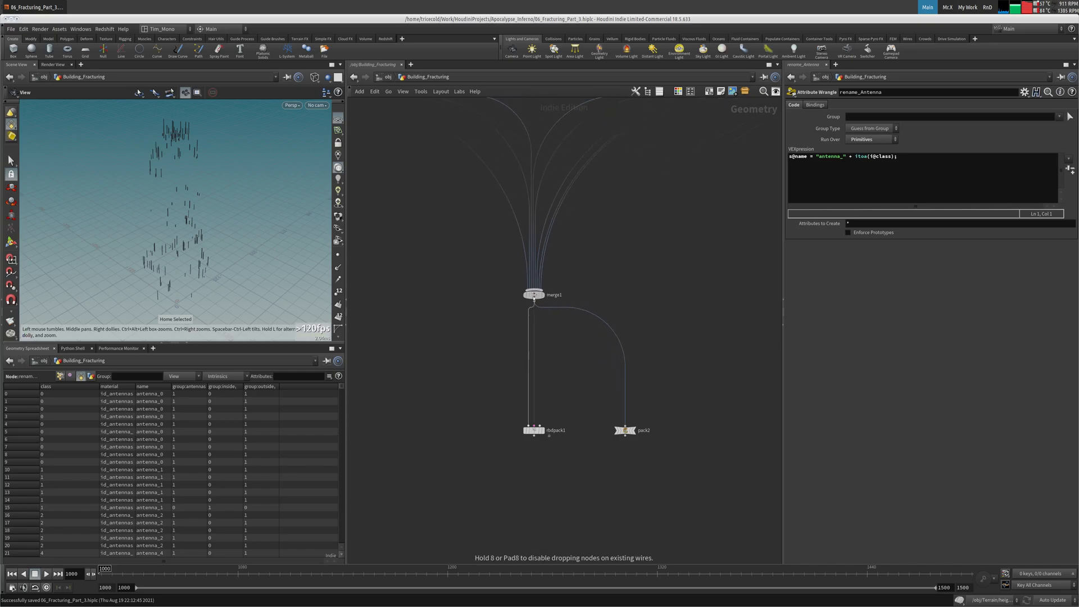
Step: Add a Convex Decomposition node and place it below rbdmaterialfracture1 in the columns branch
middle_drag(582, 282, 599, 354)
middle_drag(410, 298, 657, 412)
middle_drag(488, 248, 547, 484)
middle_drag(438, 270, 614, 241)
middle_drag(751, 252, 575, 343)
key(Tab)
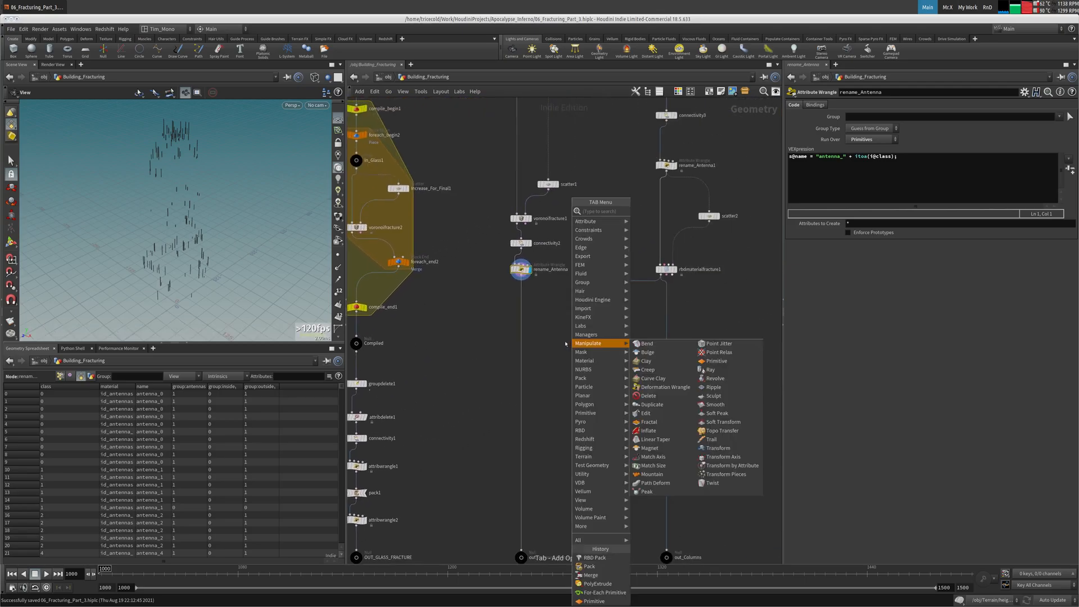
text(conv)
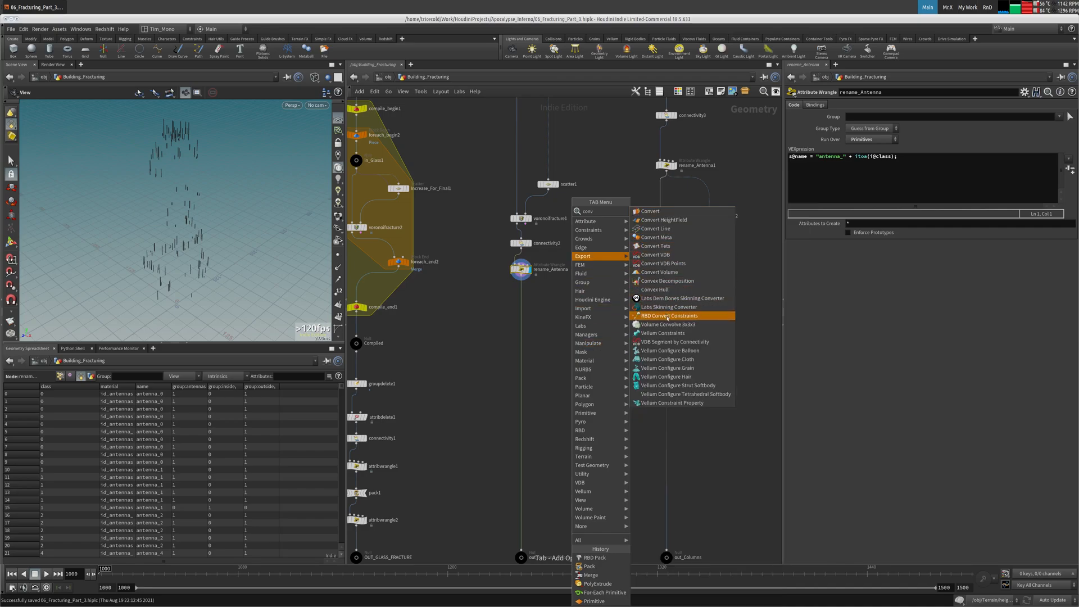
click(667, 281)
click(557, 303)
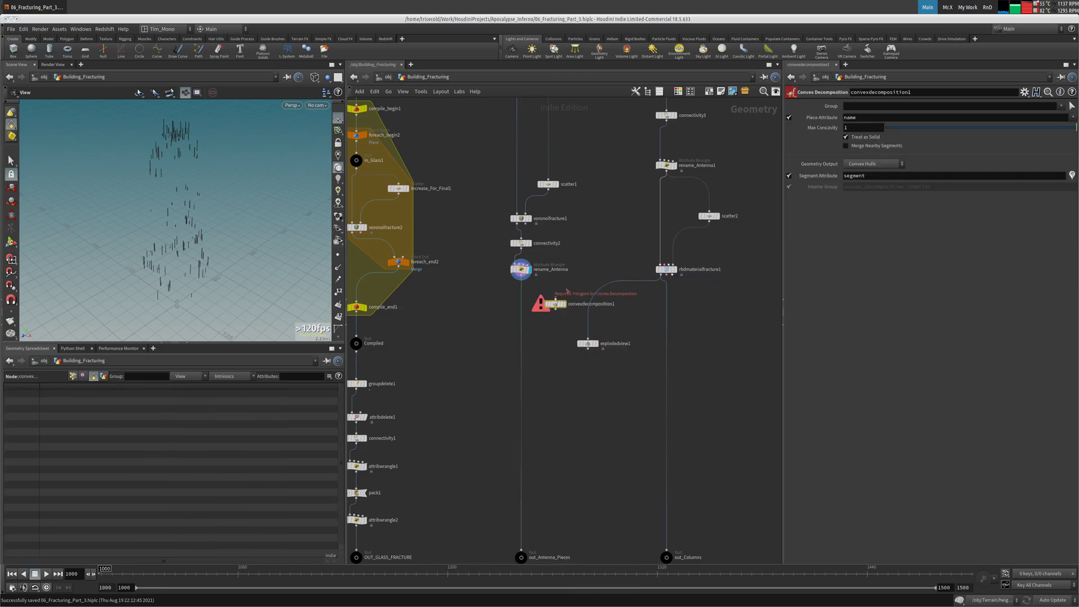
drag(550, 305, 728, 316)
middle_drag(730, 262, 590, 268)
scroll(593, 267, up, 3)
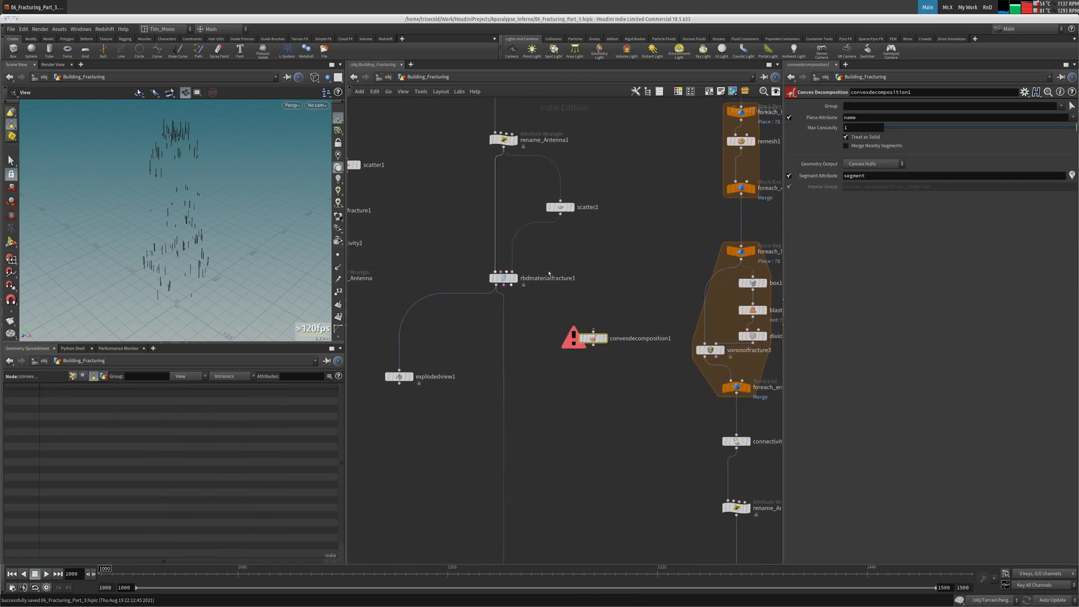
Step: Display rbdmaterialfracture1 and examine the fractured columns up close
click(517, 281)
key(g)
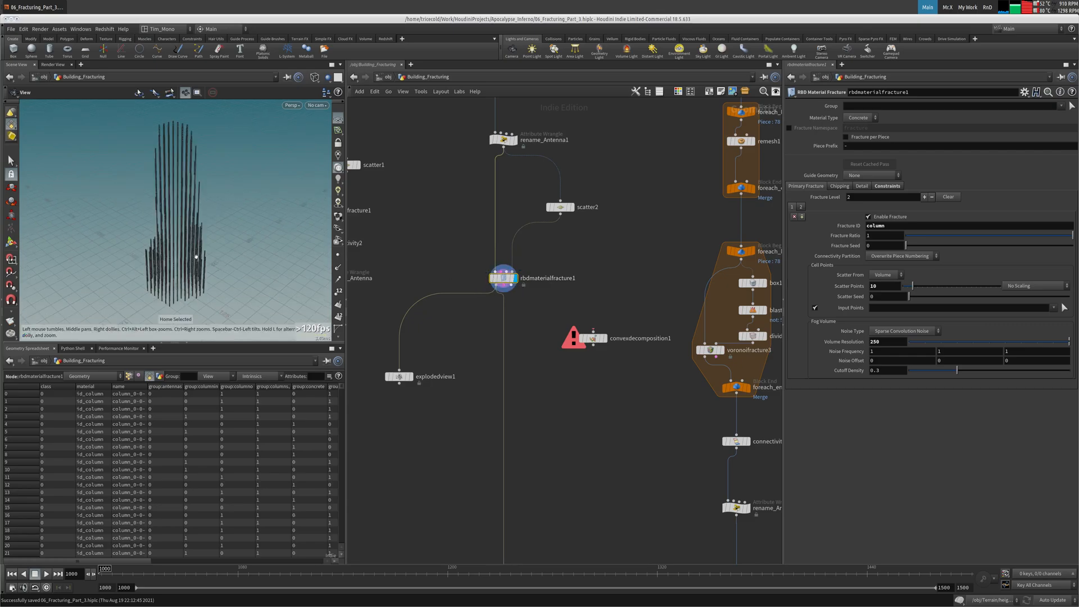
scroll(189, 263, up, 10)
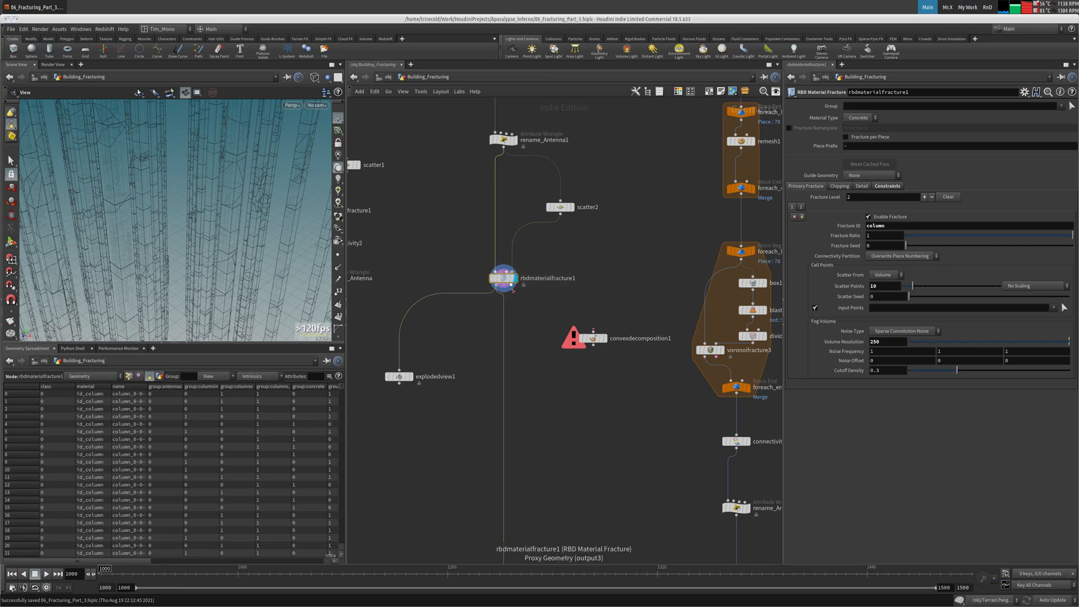
Step: Add a Null node below rbdmaterialfracture1 in the columns branch
key(Tab)
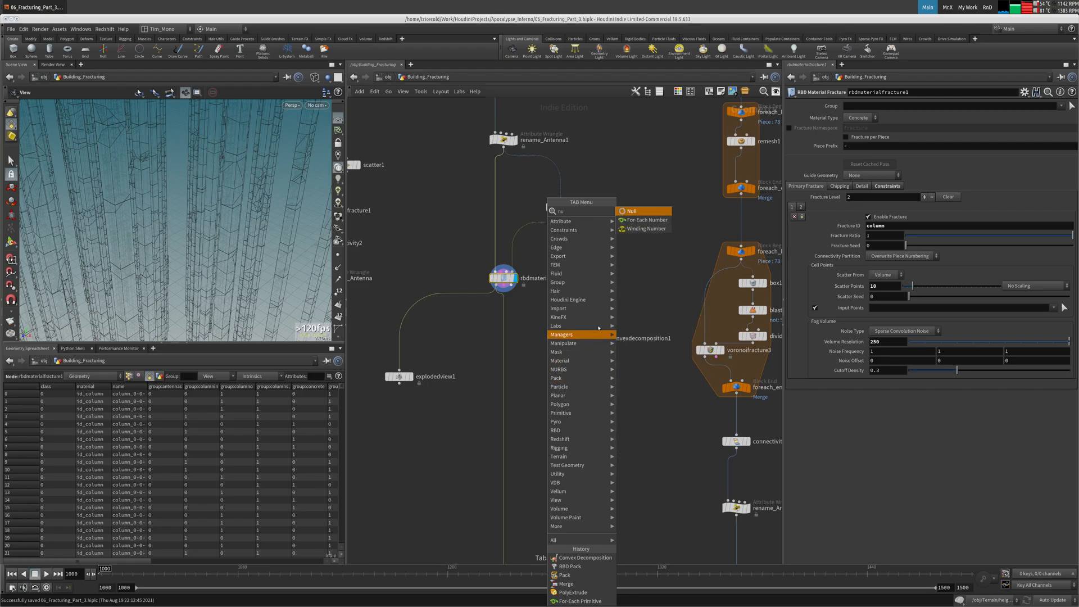
click(644, 230)
click(544, 374)
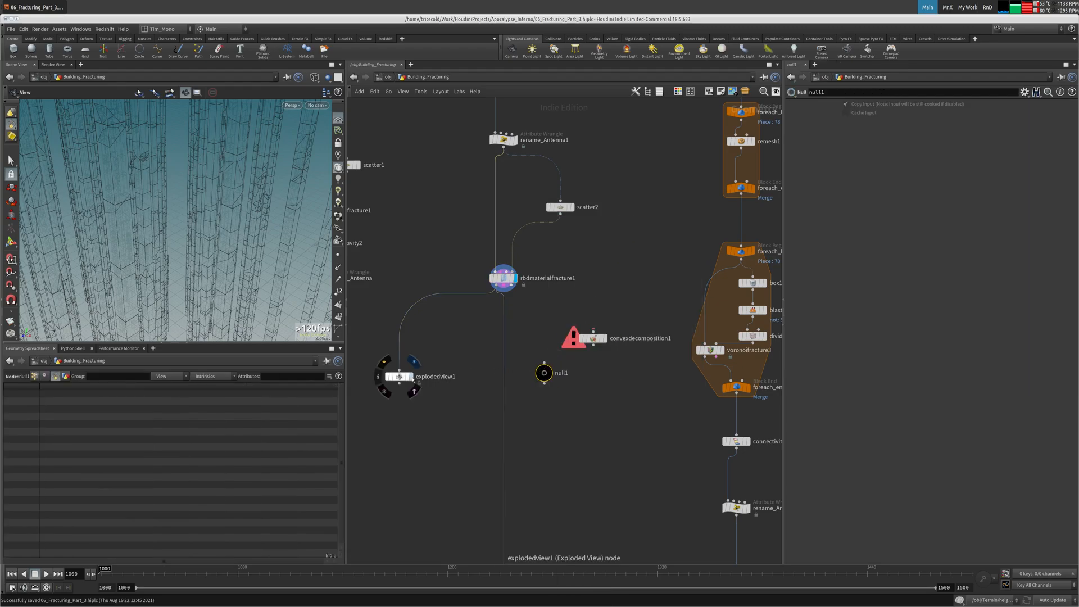
Step: Display explodedview1 and reposition it closer to rbdmaterialfracture1
click(412, 376)
drag(396, 378, 429, 382)
click(430, 381)
click(509, 285)
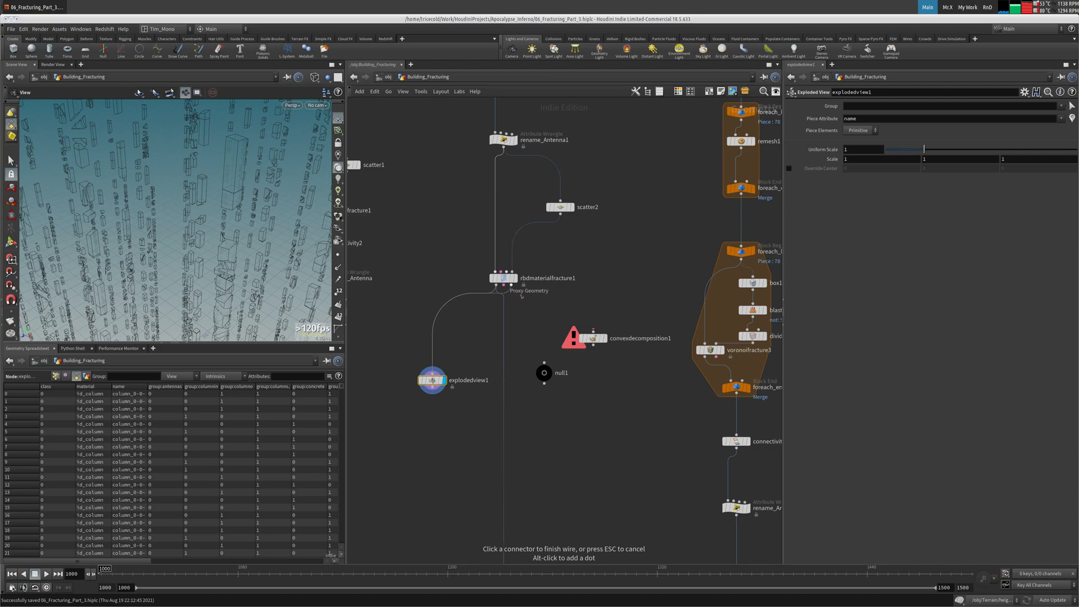
click(433, 373)
drag(432, 381, 434, 368)
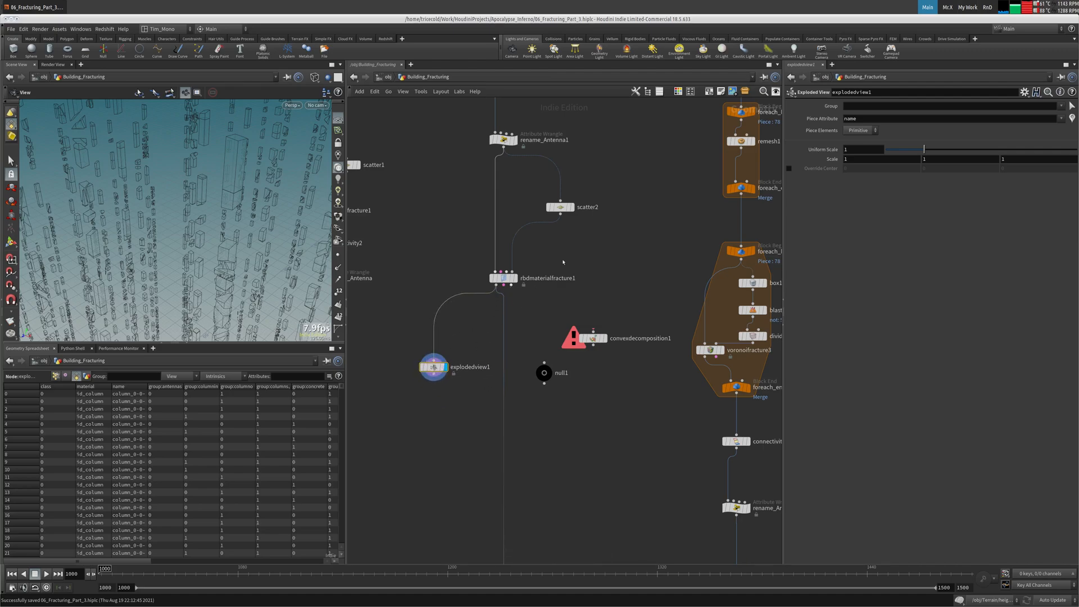
Step: Connect rbdmaterialfracture1's Proxy Geometry output to convexdecomposition1 and display the convex hulls
click(538, 281)
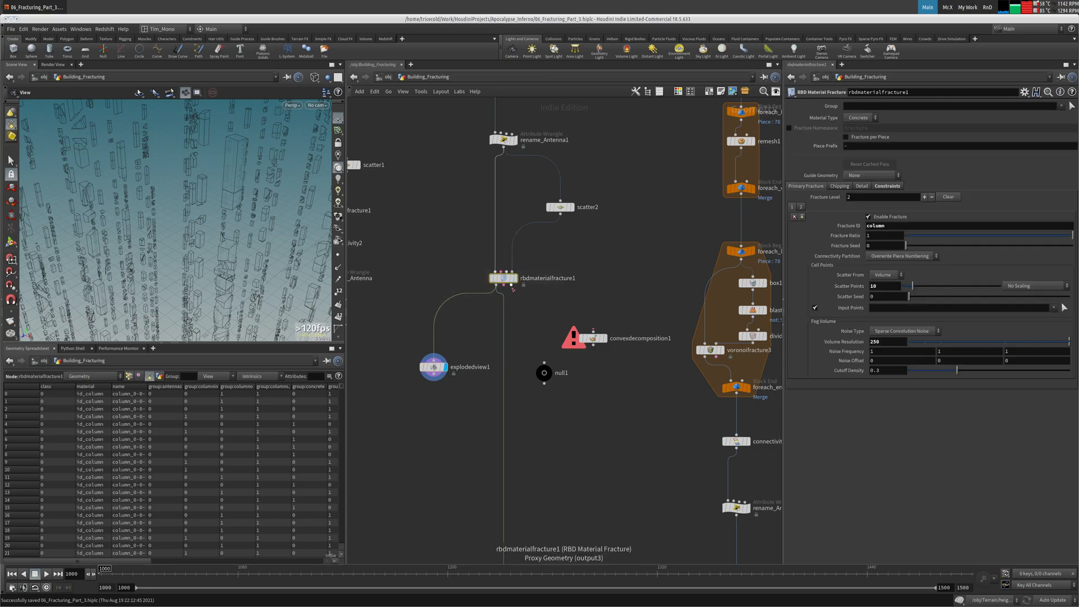
click(510, 285)
click(605, 340)
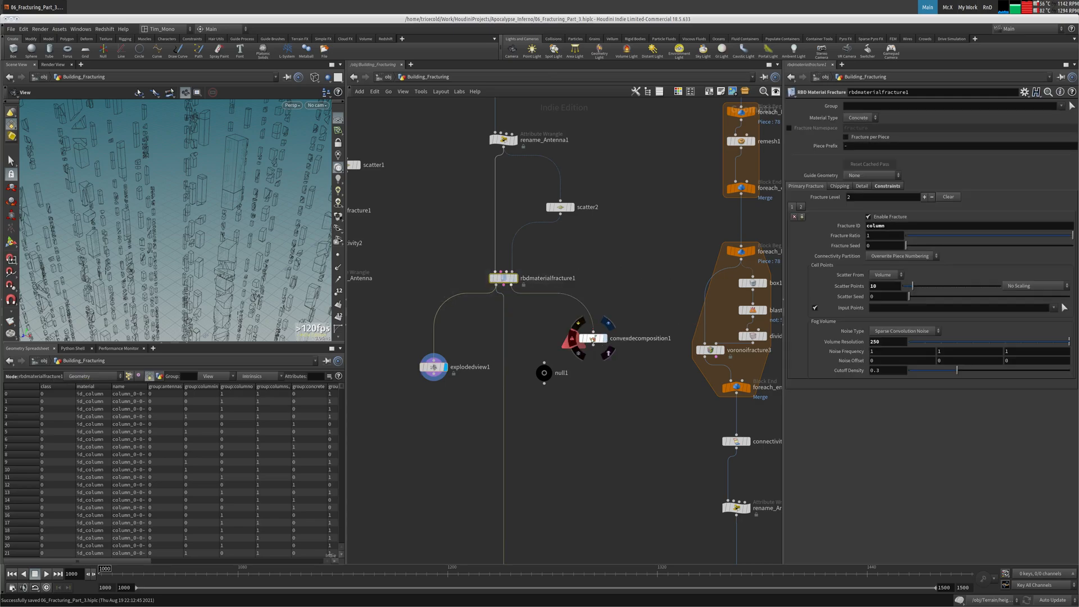
click(603, 338)
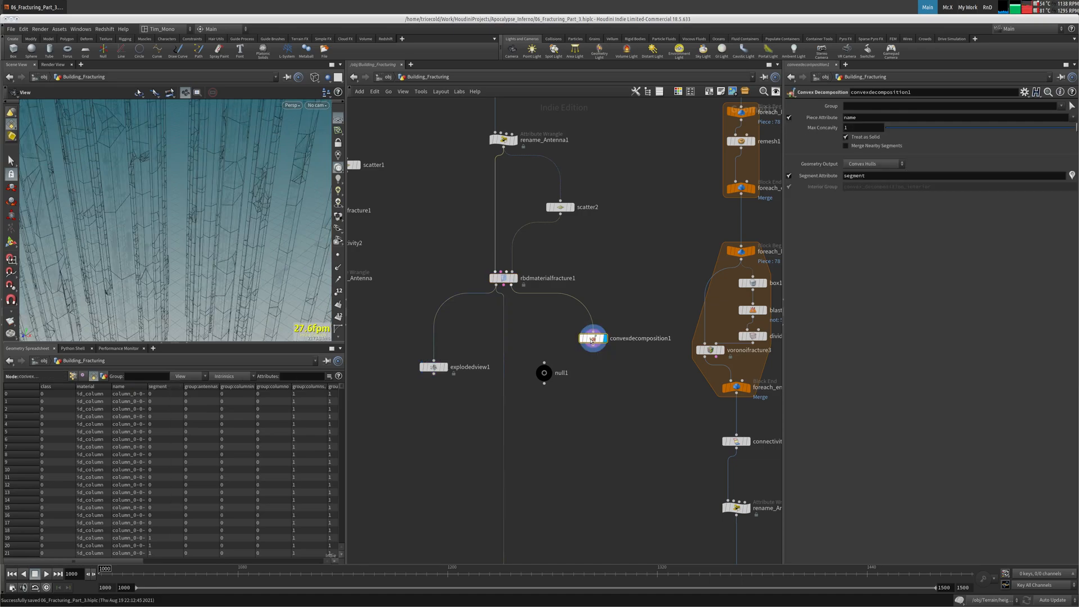
key(ctrl+s)
Step: Feed explodedview1 from rbdmaterialfracture1's first output and display the exploded columns
click(434, 360)
click(593, 346)
click(451, 368)
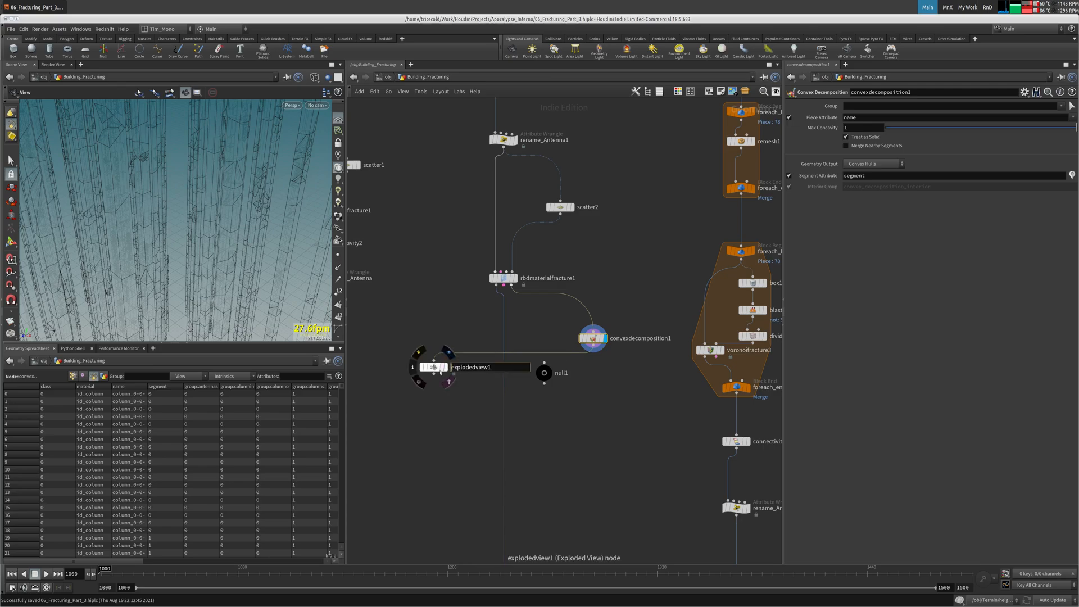
click(448, 352)
click(496, 285)
click(433, 358)
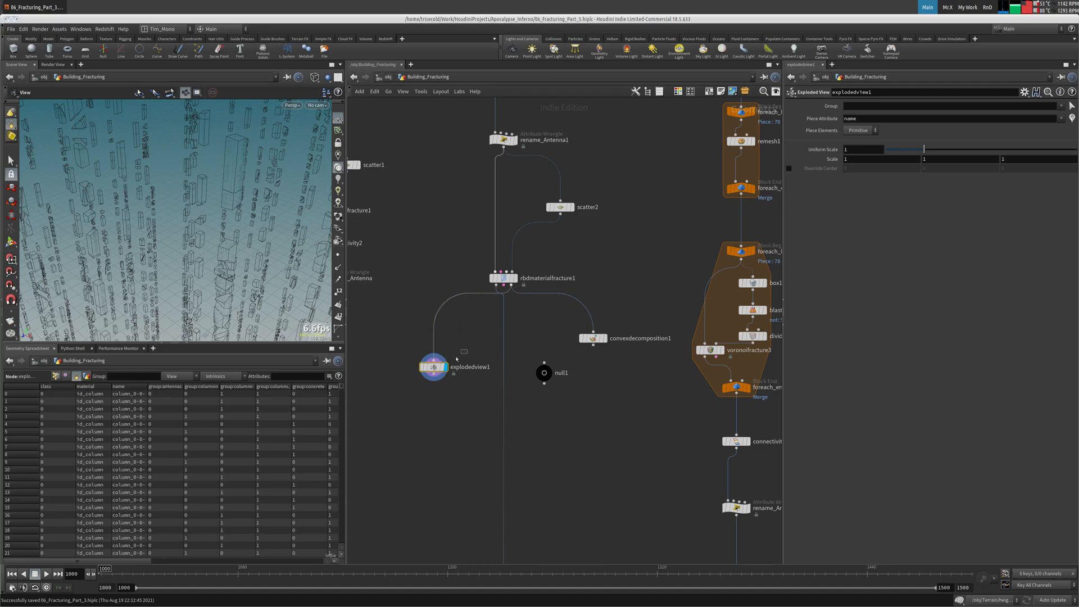
Step: Delete the explodedview1 and convexdecomposition1 nodes from the columns branch
key(Delete)
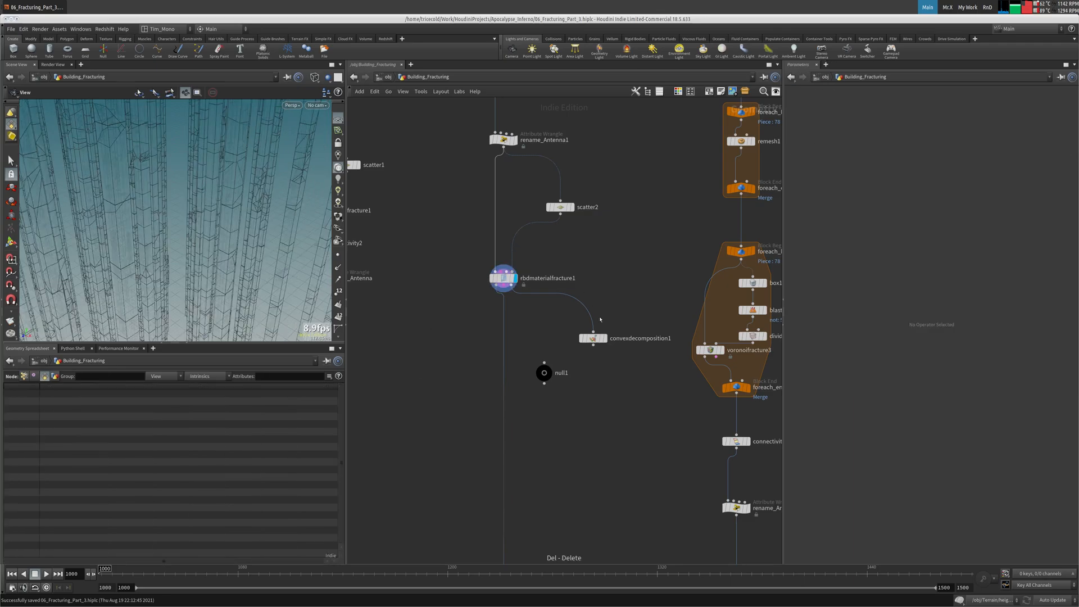
click(593, 337)
key(Delete)
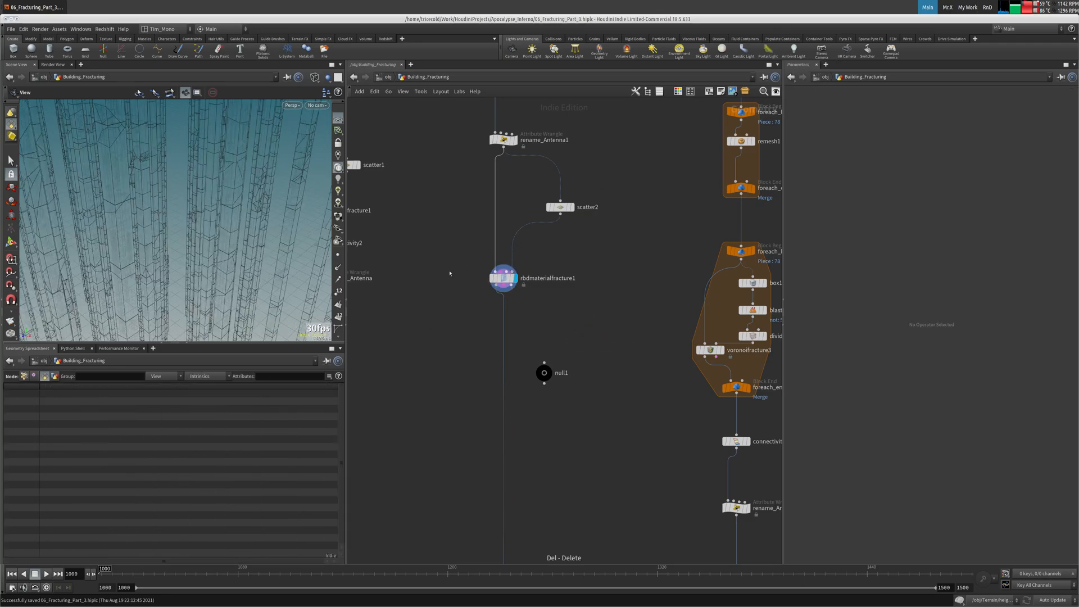
Step: Add a Merge node in the empty area below the branch outputs, level with rbdpack1
click(503, 279)
middle_drag(428, 380, 408, 98)
middle_drag(420, 450, 433, 130)
middle_drag(490, 449, 448, 241)
scroll(433, 261, down, 3)
middle_drag(474, 299, 544, 300)
mouse_move(471, 319)
middle_down()
mouse_move(597, 318)
mouse_move(700, 302)
middle_up()
scroll(567, 308, down, 3)
middle_drag(560, 272, 541, 328)
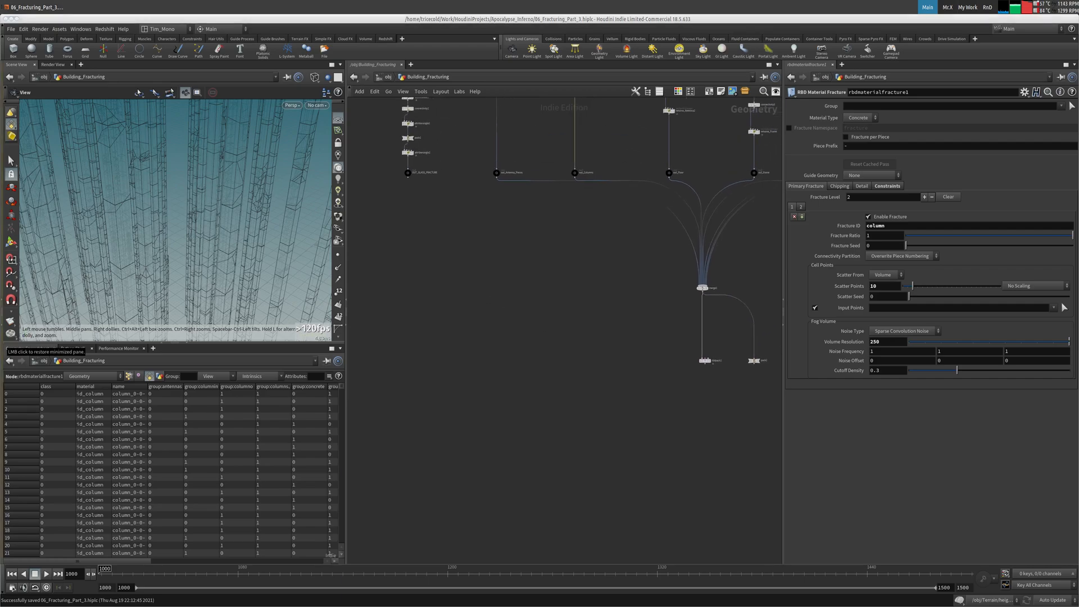
middle_drag(524, 250, 518, 291)
key(Tab)
text(mer)
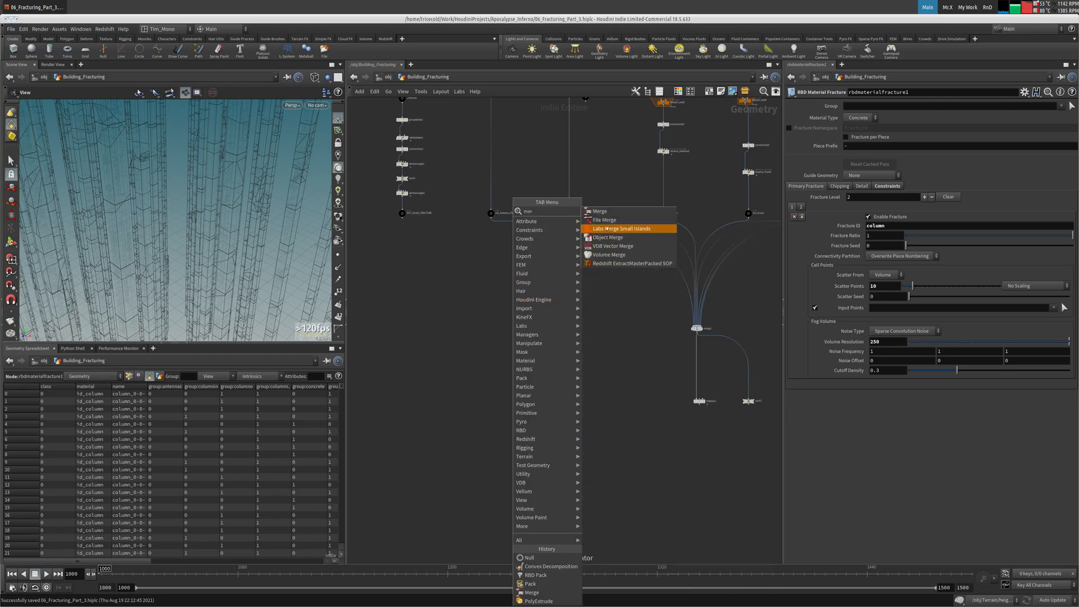
click(599, 213)
click(502, 395)
drag(502, 396, 505, 403)
Step: Display OUT_GLASS_FRACTURE with pack1 shown as Full Geometry and bring the fractured glass into view
mouse_move(401, 214)
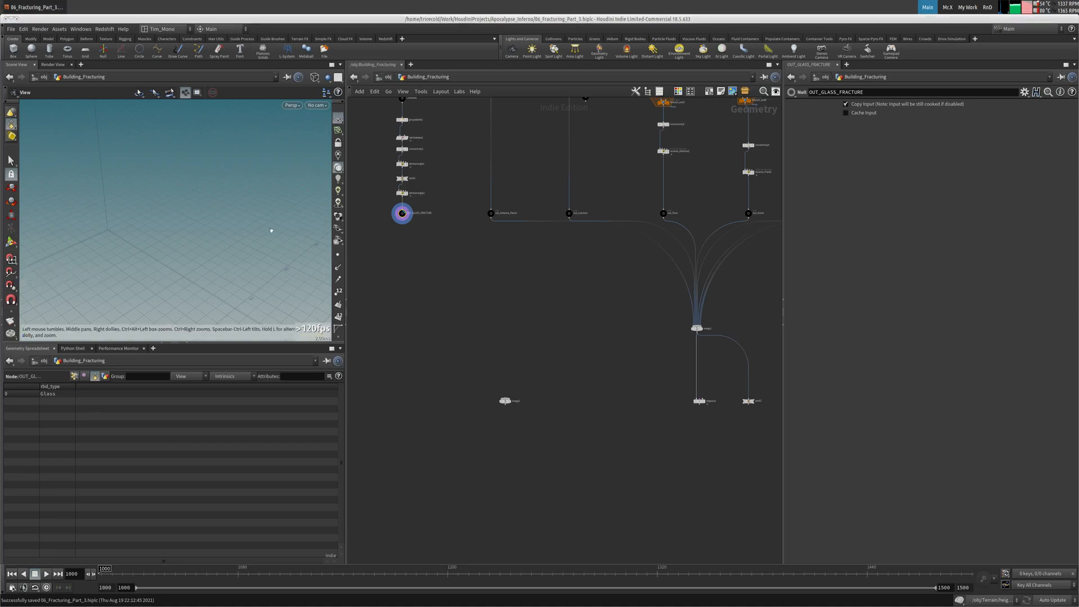
middle_drag(441, 203, 471, 275)
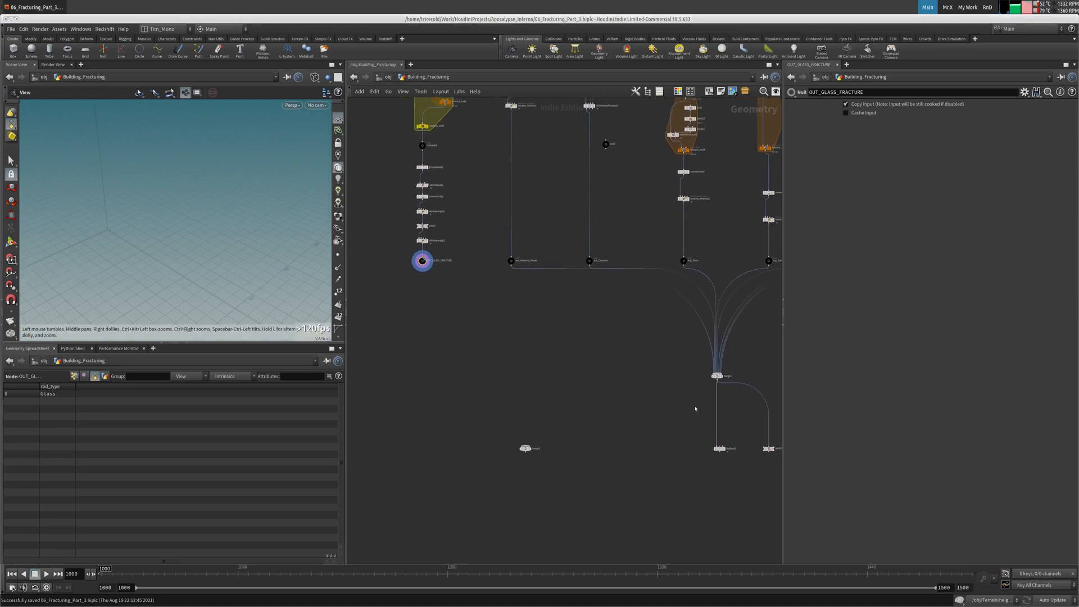
middle_drag(650, 415, 619, 407)
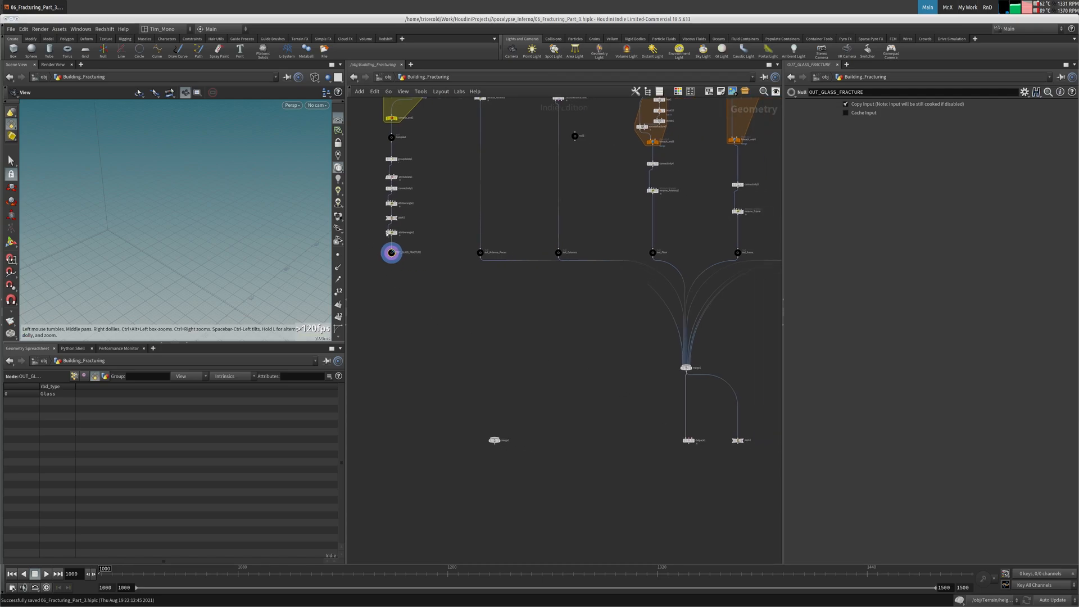
scroll(388, 234, up, 3)
click(404, 251)
click(864, 105)
click(859, 107)
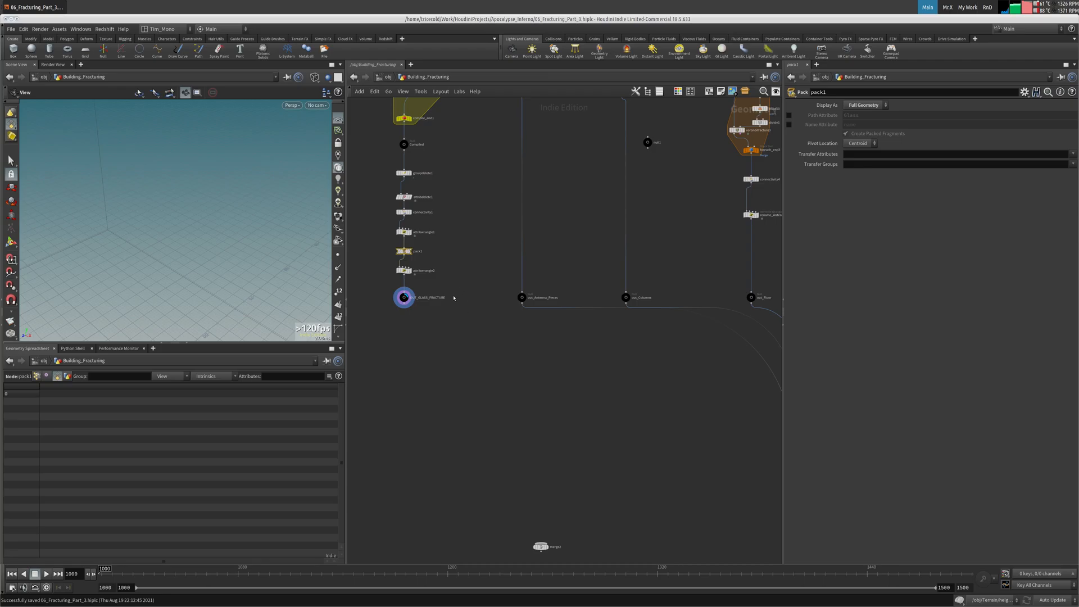
middle_drag(455, 298, 437, 282)
drag(209, 260, 248, 212)
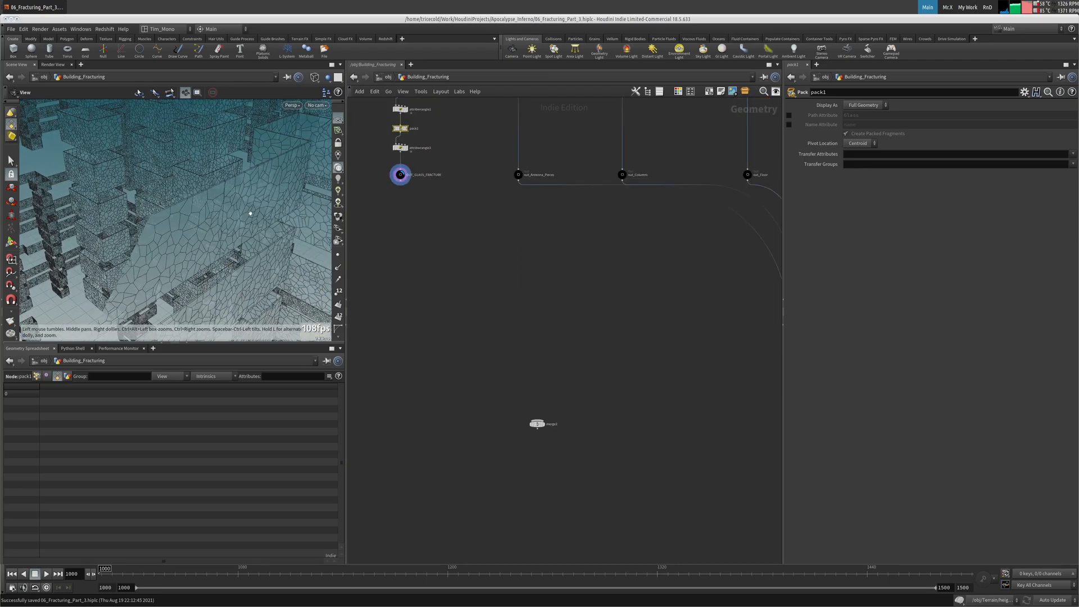
right_drag(248, 212, 174, 230)
middle_drag(174, 230, 129, 253)
Step: Connect rbdpack1 and OUT_GLASS_FRACTURE as inputs of merge2
middle_drag(546, 296, 490, 272)
drag(475, 392, 732, 403)
middle_drag(366, 179, 453, 231)
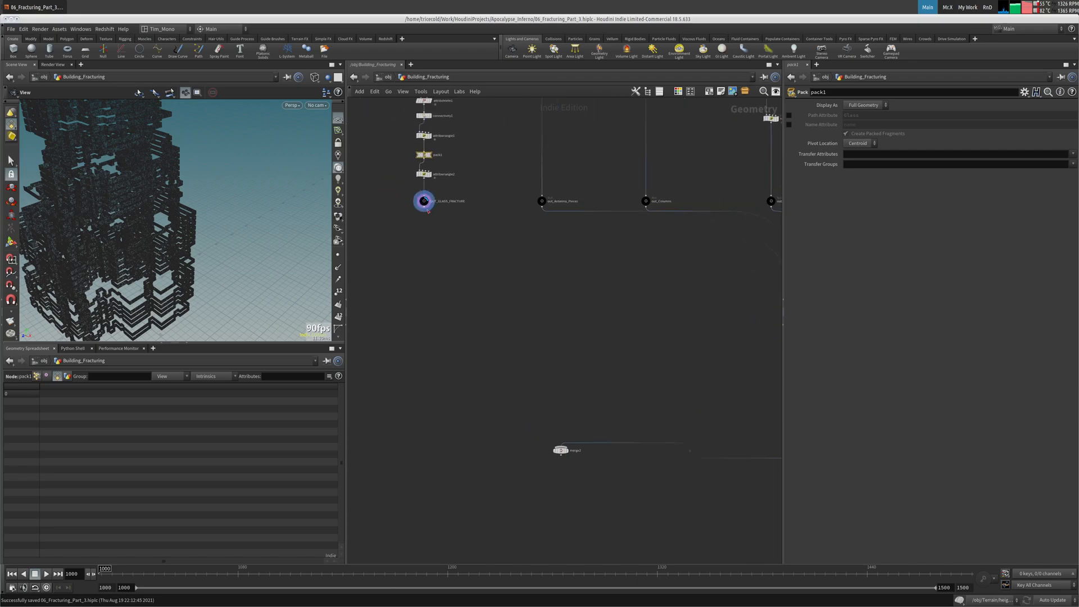
middle_click(425, 201)
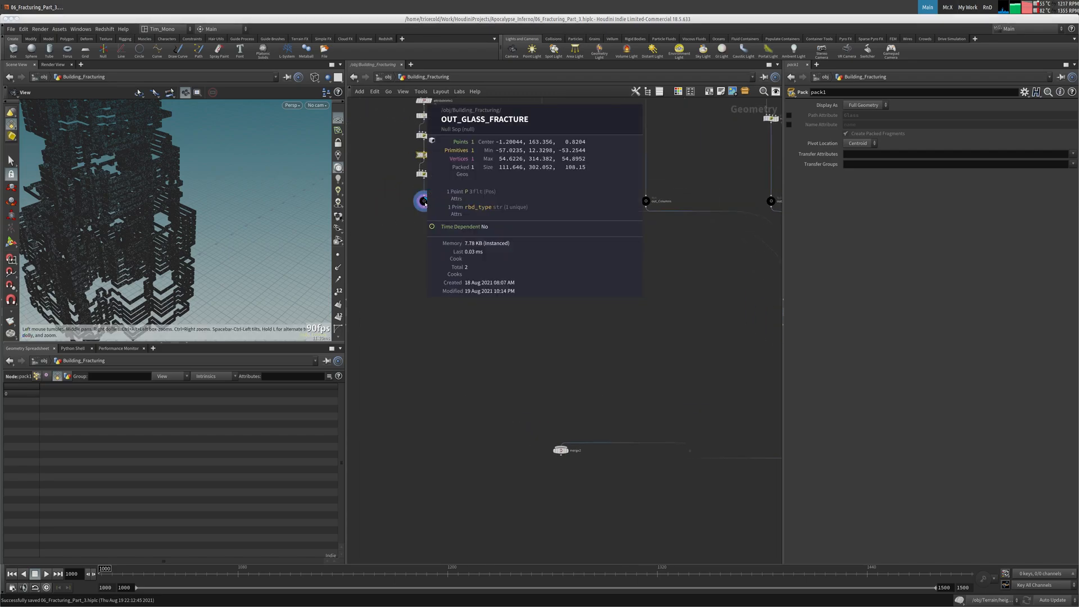
click(424, 208)
click(560, 444)
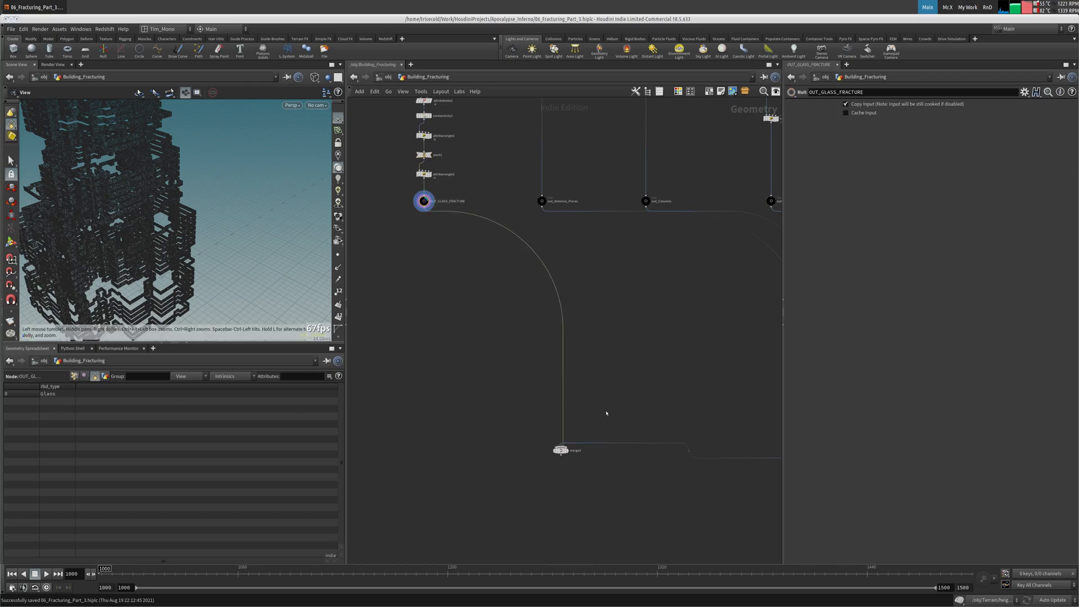
Step: Inspect the rbd_type attribute rows of merge2 in the geometry spreadsheet
click(562, 451)
click(54, 418)
click(55, 394)
click(54, 401)
click(50, 409)
middle_drag(458, 384, 365, 339)
drag(52, 401, 50, 409)
Step: Add a Null node below merge2, connect it to merge2's output, and rename it OUT_FRACTURE
middle_drag(543, 459, 549, 443)
key(Tab)
text(nu)
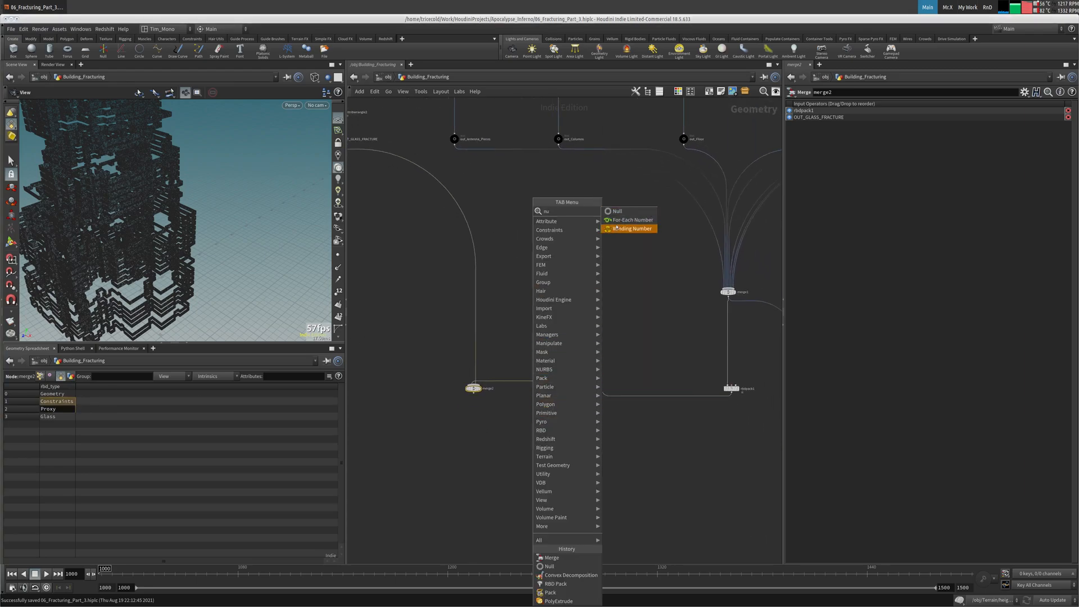
key(Return)
click(474, 436)
click(473, 431)
click(474, 417)
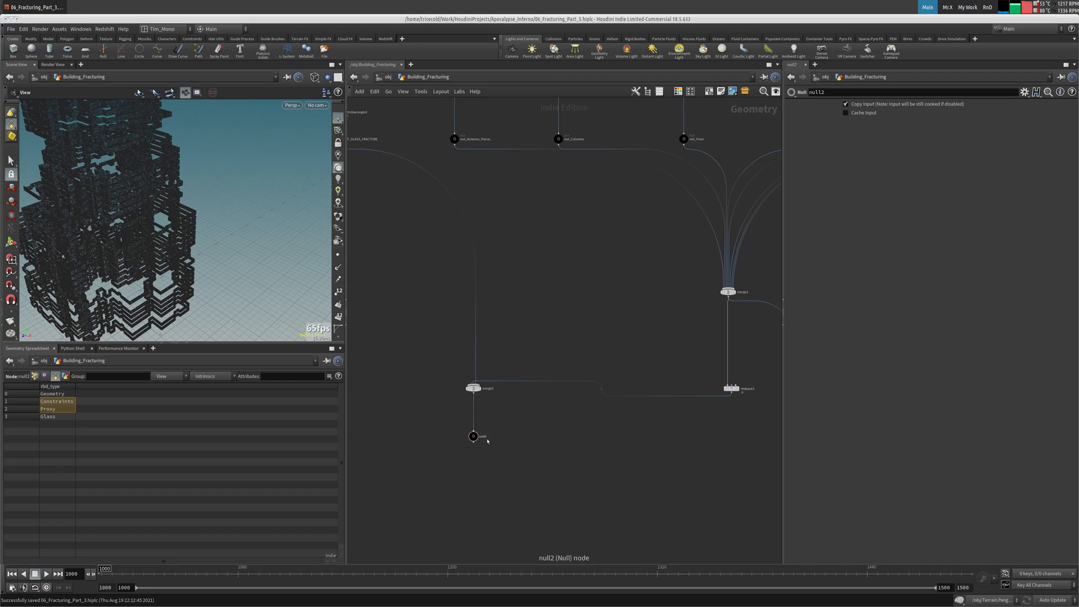
double_click(482, 436)
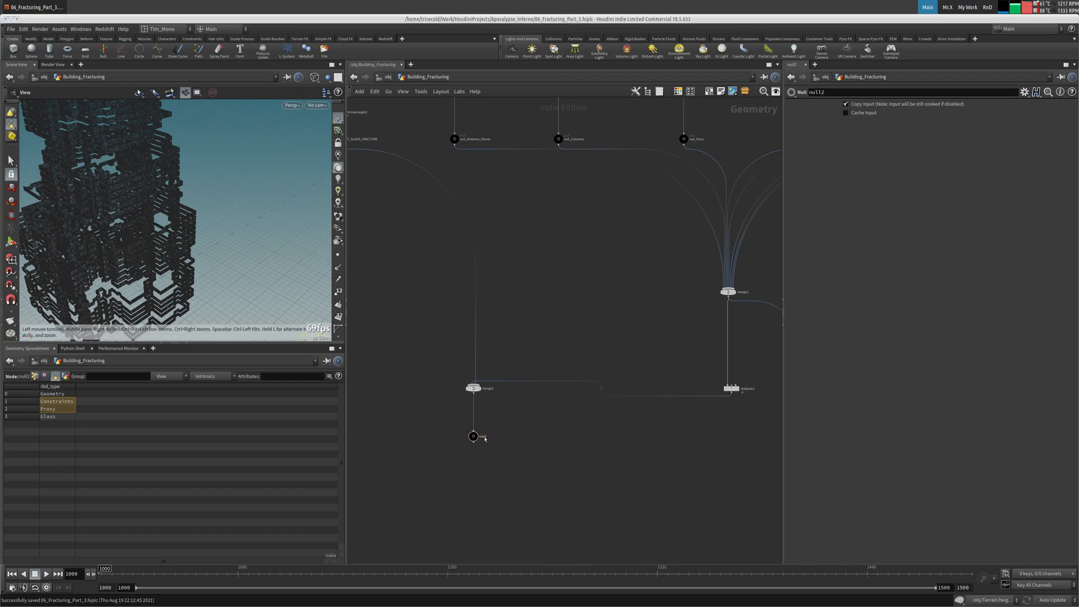
text(OUT_FRACTURE)
key(Return)
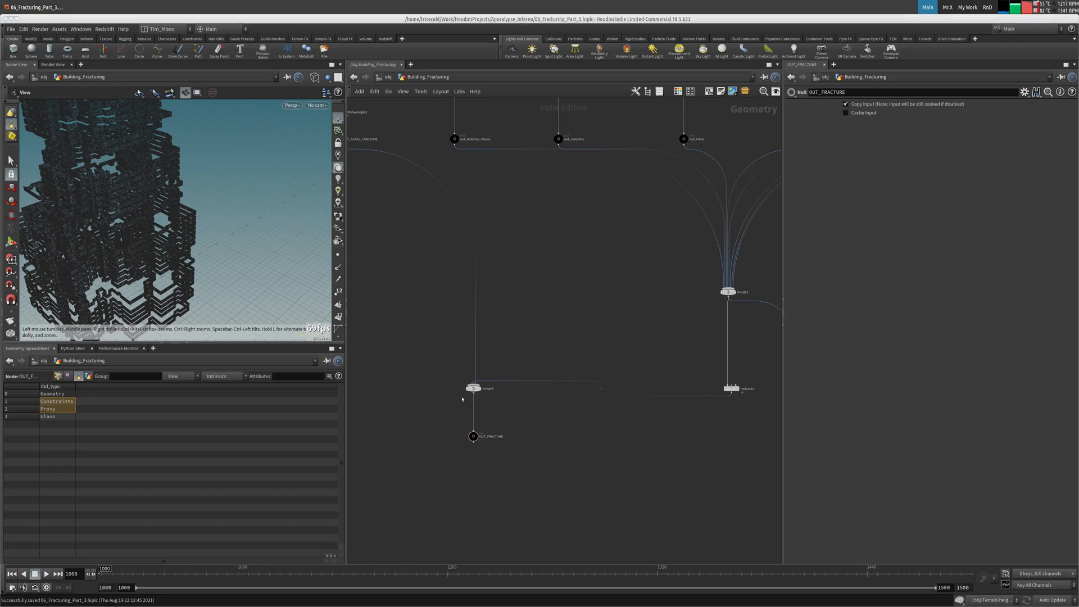
click(473, 436)
Step: Open the Simulations network at object level, select the BuildingWedges node, and save the scene
click(385, 77)
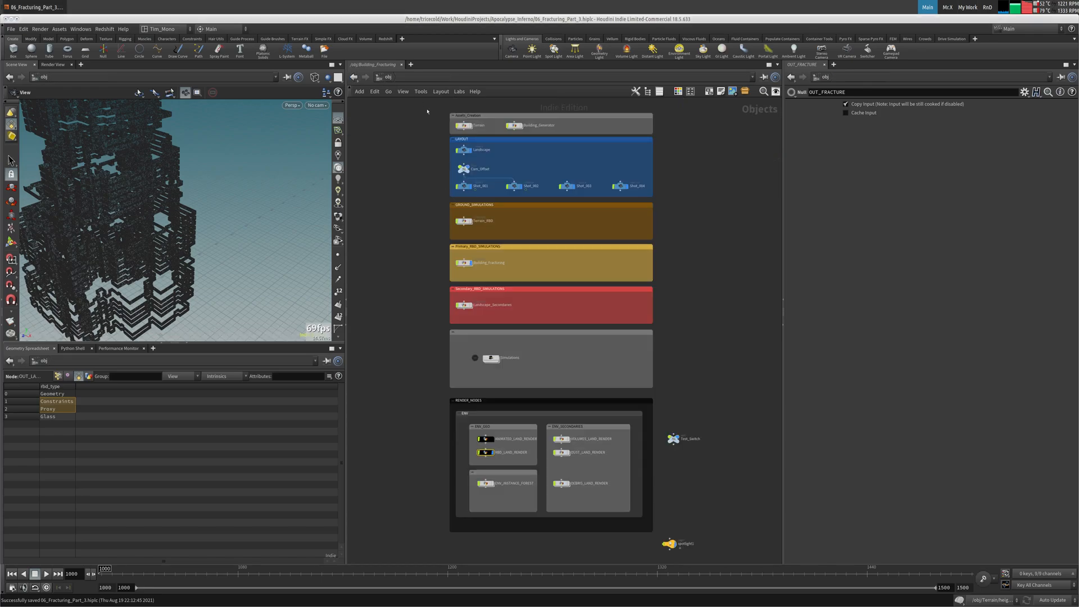
double_click(490, 358)
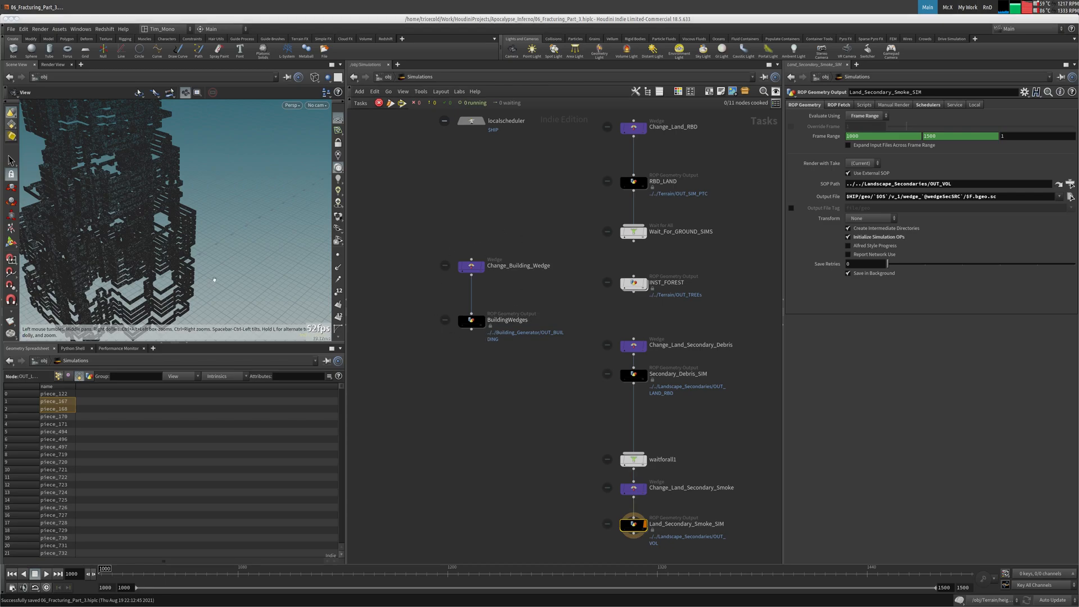
click(471, 320)
click(11, 29)
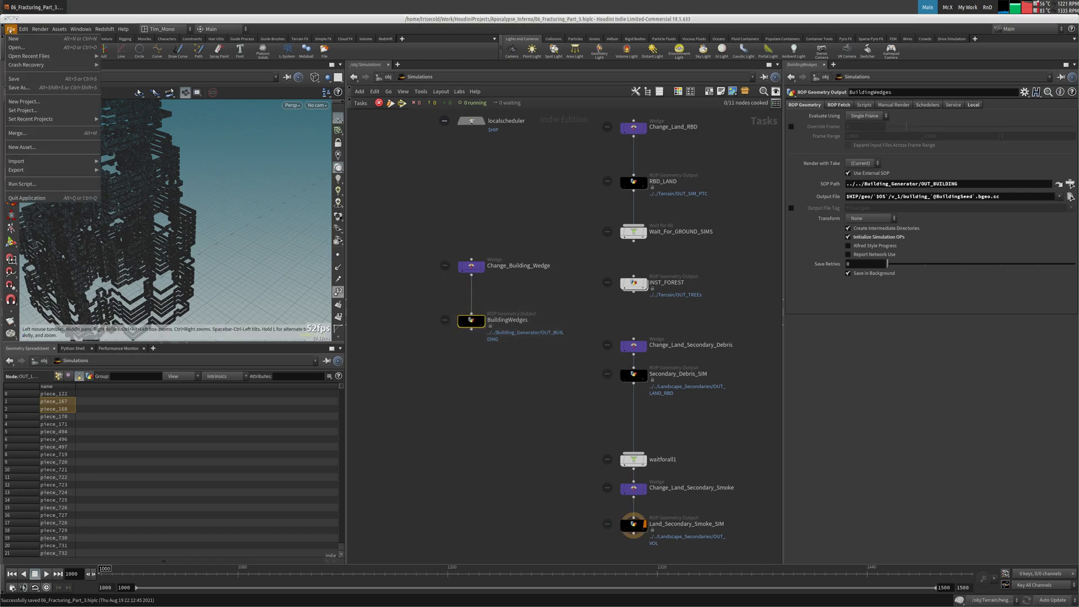
click(18, 82)
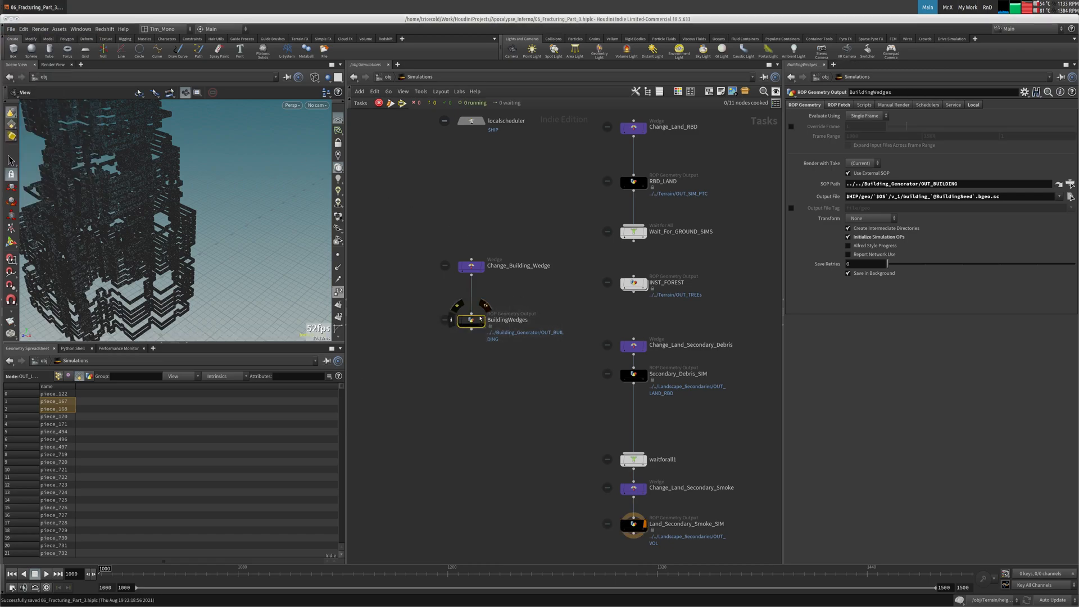
Step: Start cooking the BuildingWedges node and cancel the running cook
right_click(470, 319)
click(494, 372)
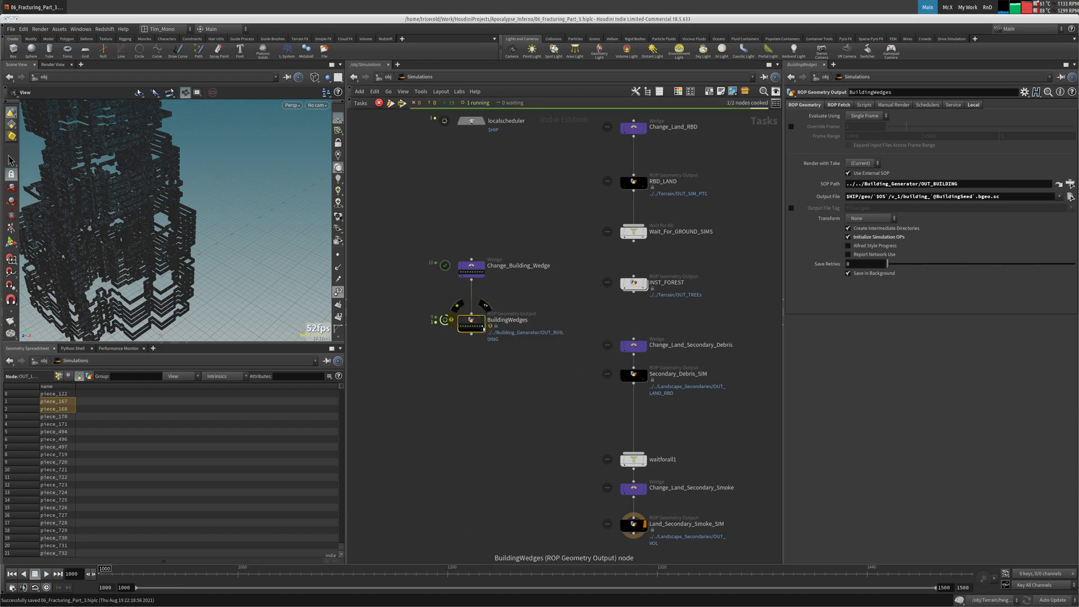
click(452, 320)
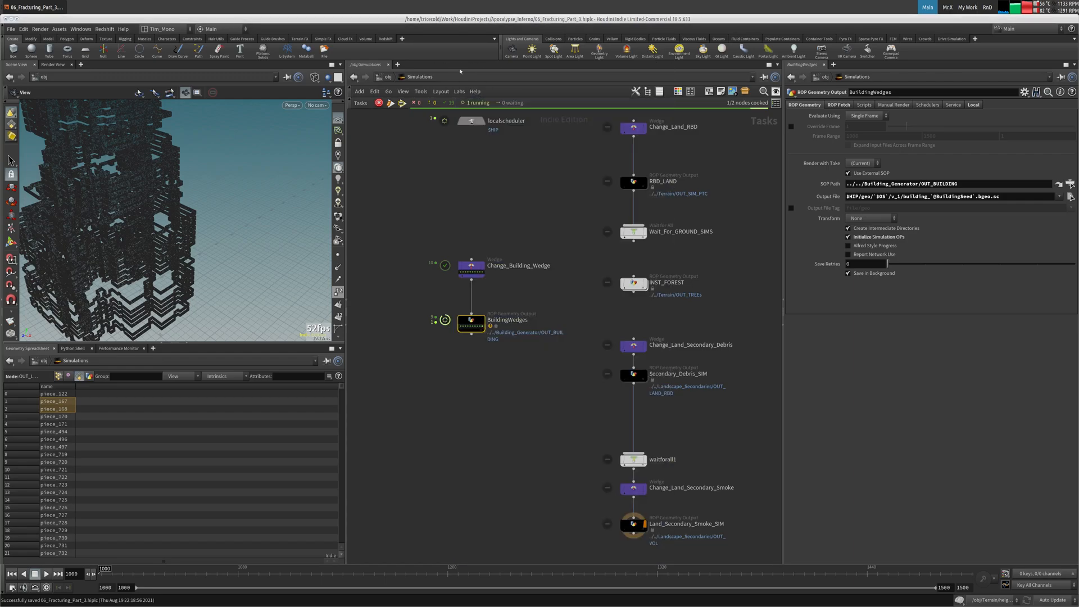
click(380, 103)
Step: Check the BuildingWedges output folder and set Change_Building_Wedge's wedge count to 9 and BuildingSeed range end to 8
click(1070, 196)
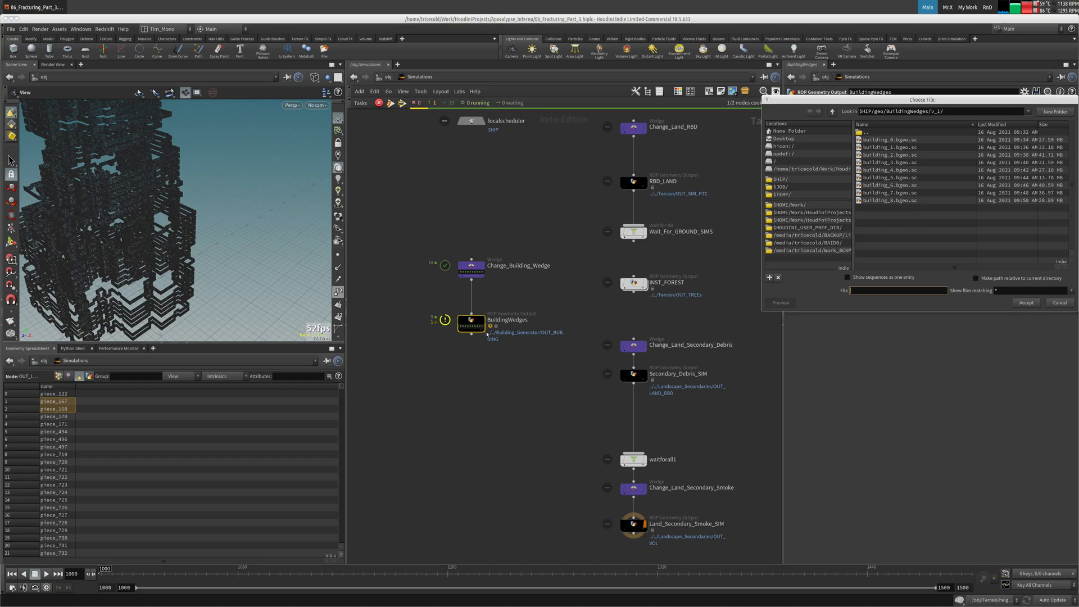
click(1059, 302)
click(471, 269)
text(9)
key(Tab)
click(1029, 244)
text(8)
key(Tab)
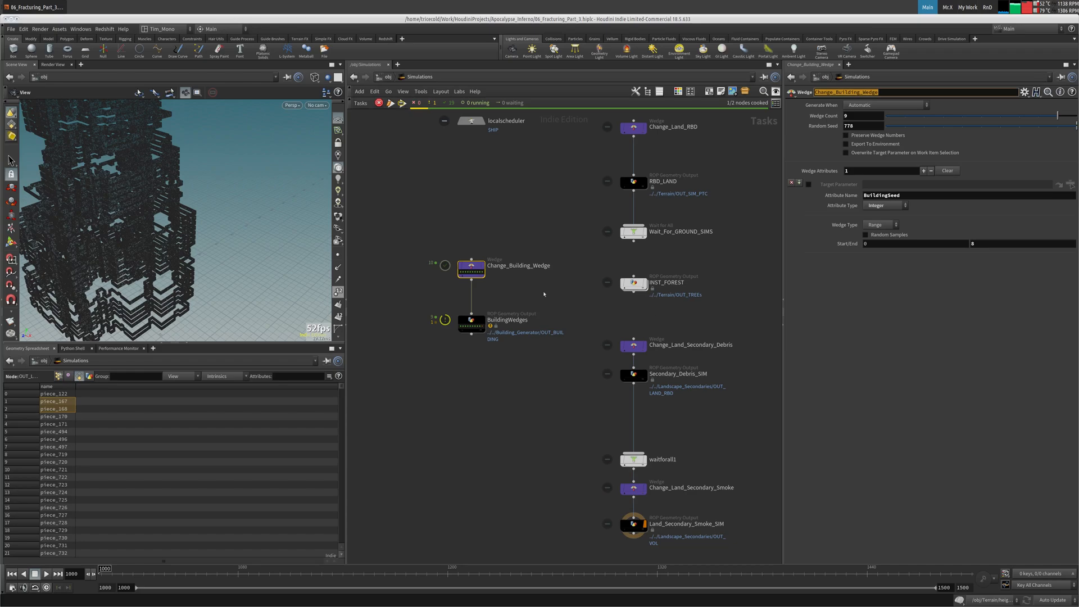
Step: Save the scene, cook BuildingWedges with the reduced wedge count, and stop the cook
click(471, 321)
right_click(471, 322)
click(506, 371)
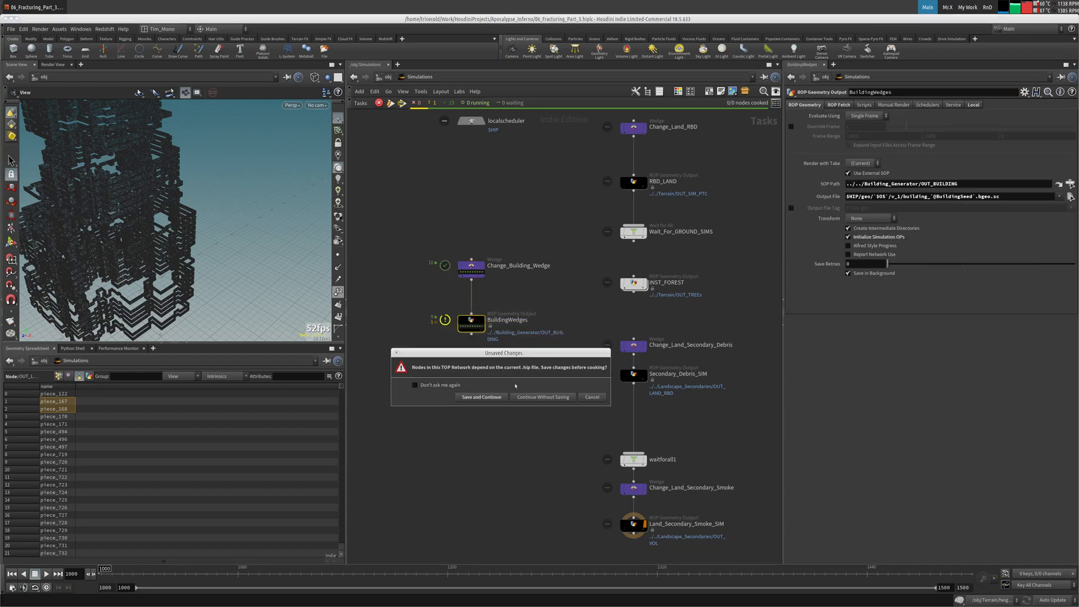
click(481, 397)
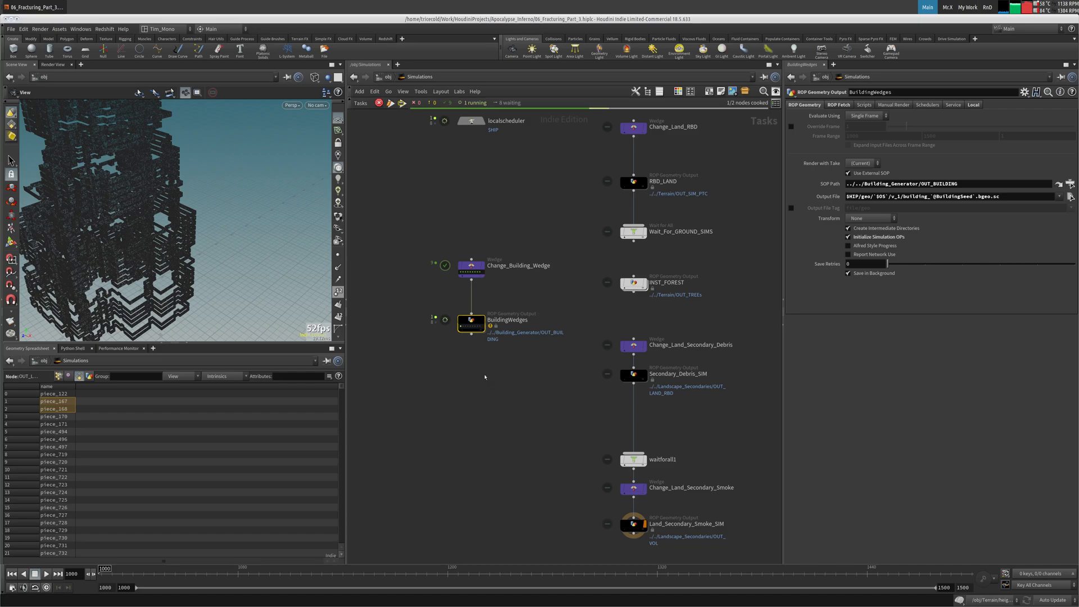
key(ctrl+z)
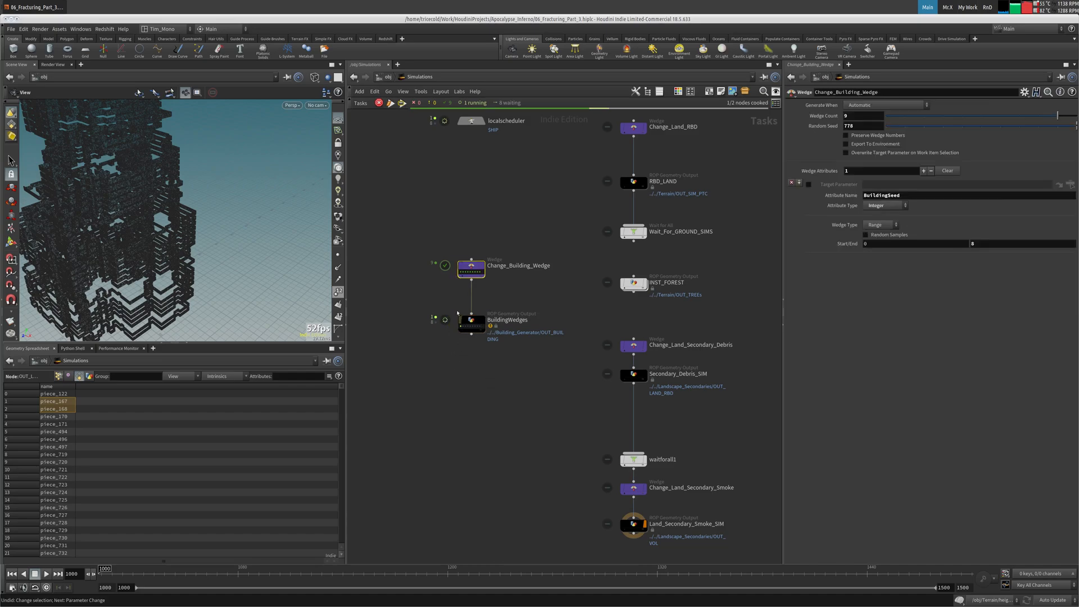
click(379, 106)
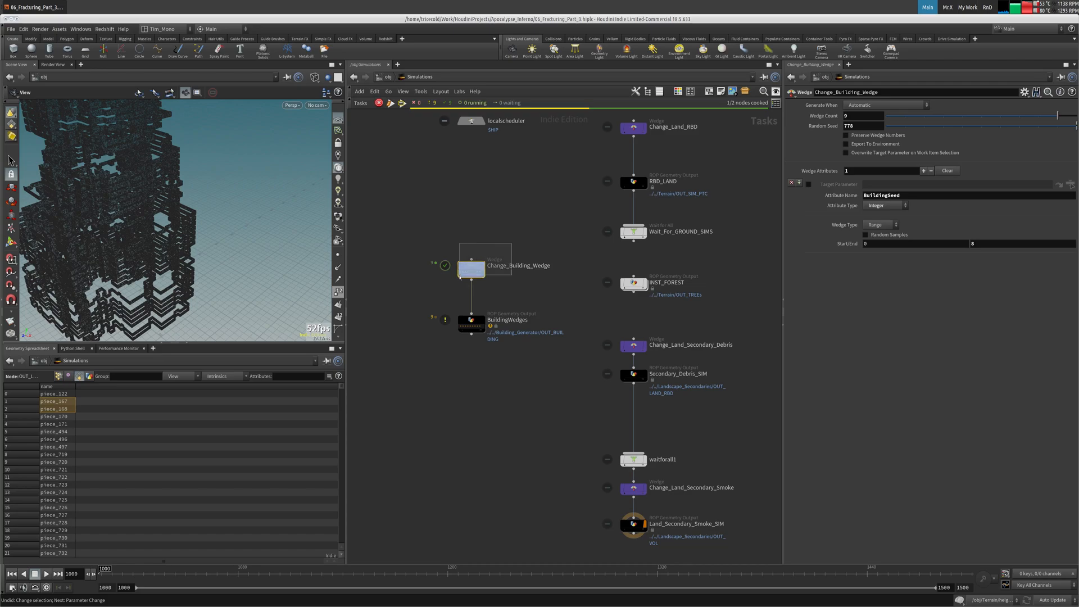
Step: Set Change_Building_Wedge's wedge count to 10 and its BuildingSeed range end to 9
drag(863, 116, 766, 14)
text(10)
key(Tab)
key(Tab)
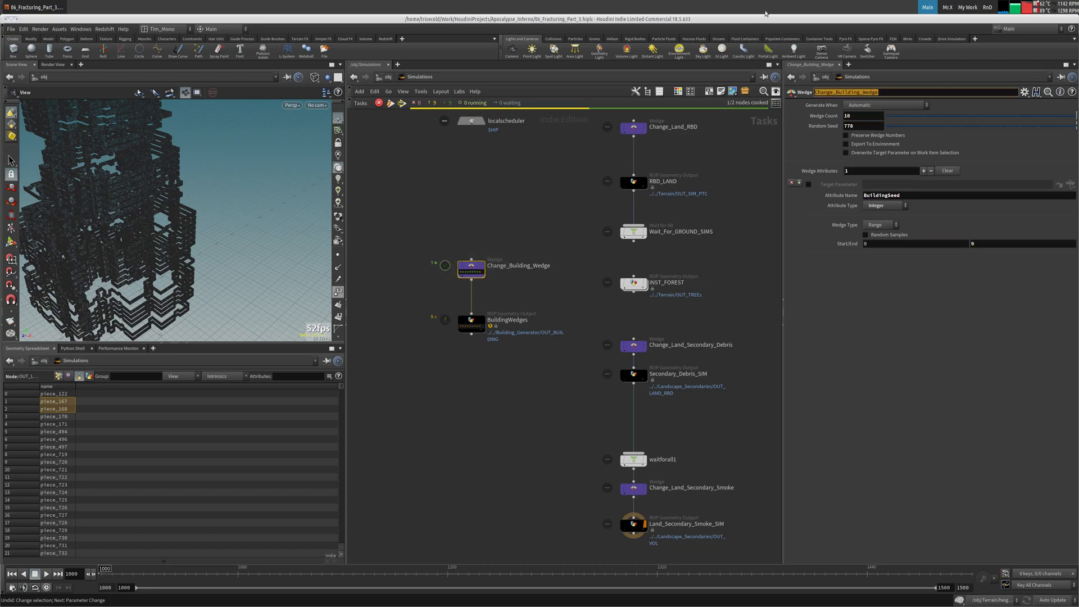
Step: Save the scene and try cooking BuildingWedges with ten wedges
click(476, 324)
right_click(476, 324)
click(501, 375)
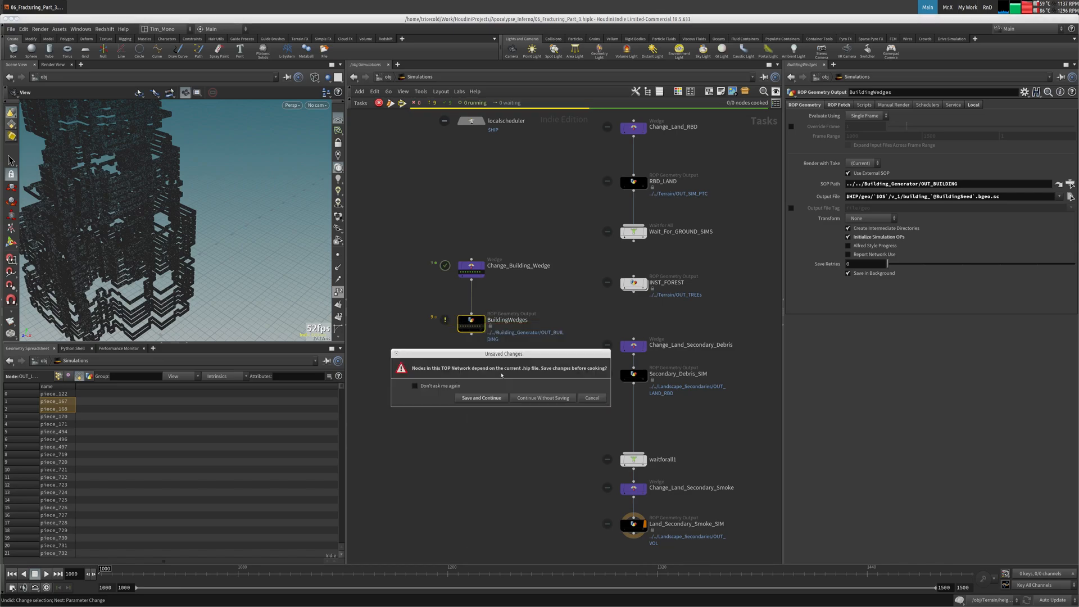
click(491, 398)
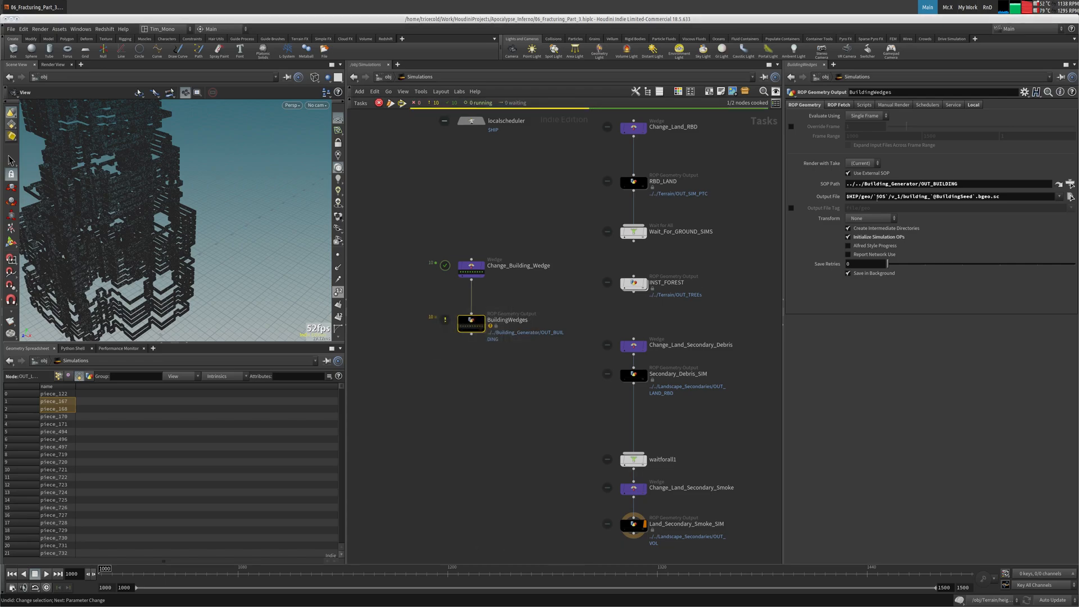
Step: Enable Resume Partially Cached Batches on BuildingWedges, save the scene, and try cooking the node again
click(840, 104)
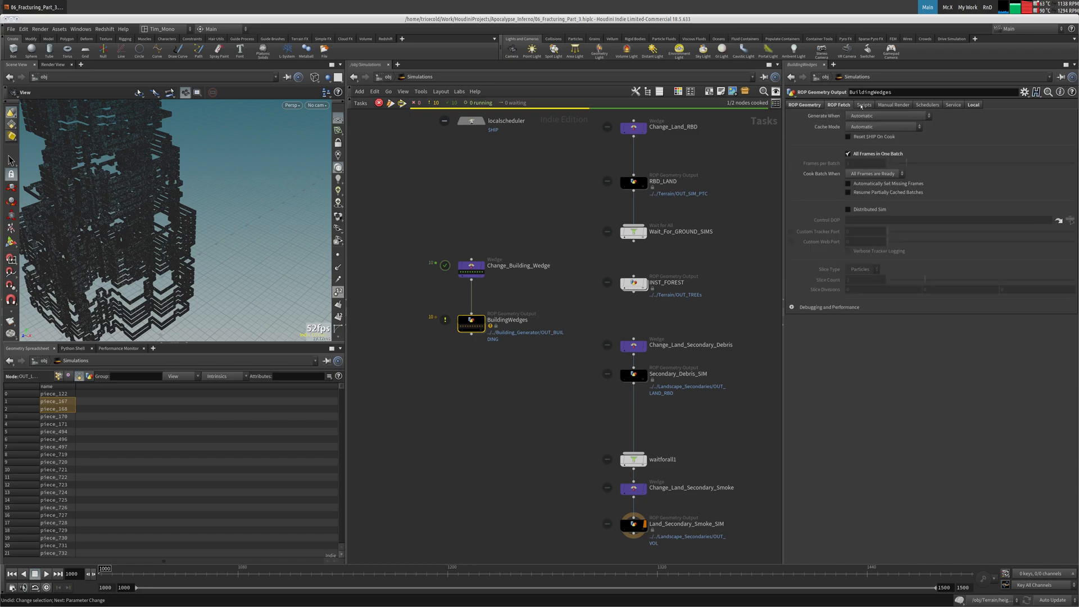
click(865, 193)
right_click(470, 322)
click(487, 364)
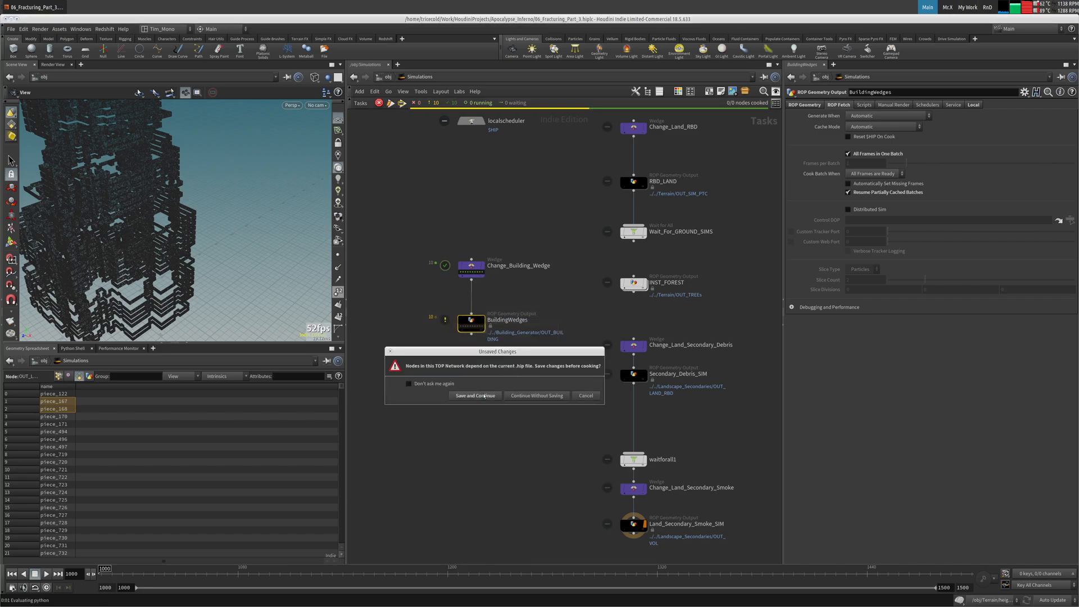
click(482, 395)
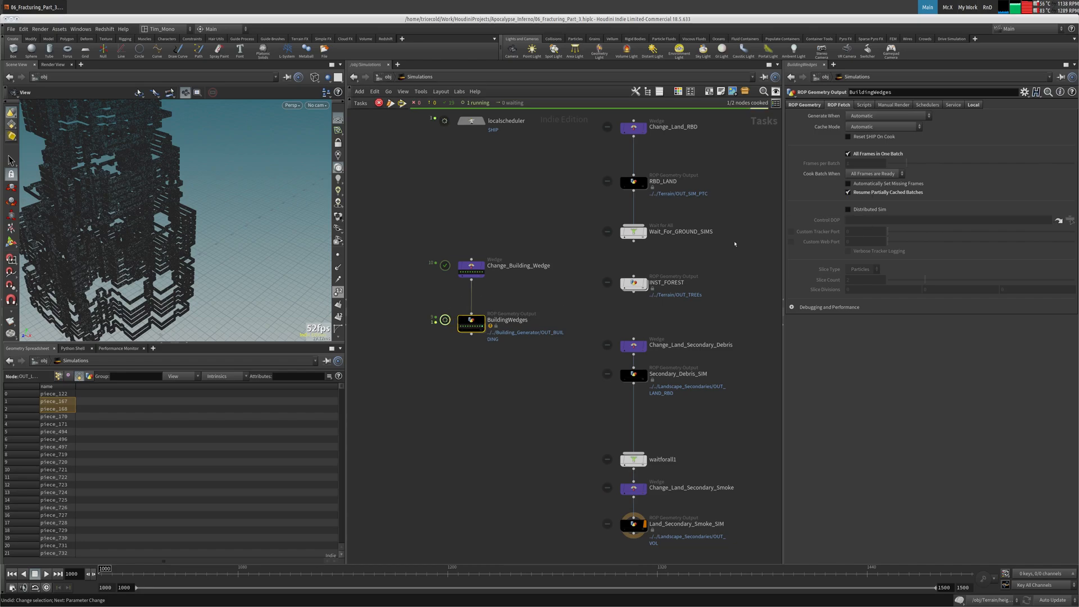
key(Escape)
click(497, 383)
Step: Replace the BuildingWedges output file with its absolute path in the Apocalypse_Inferno project's geo folder and save the scene
click(804, 104)
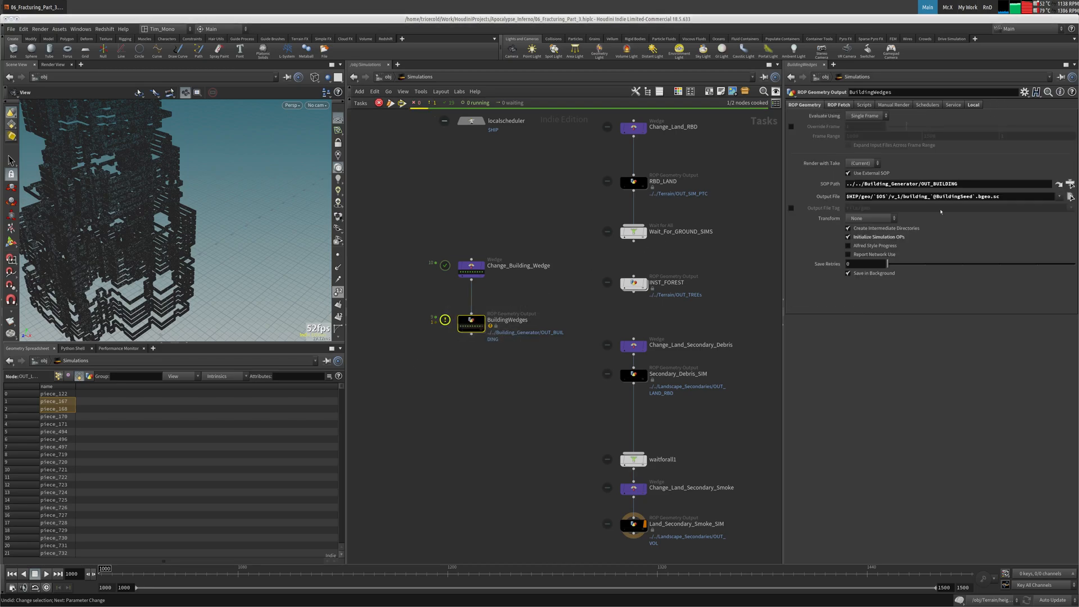
click(829, 197)
triple_click(849, 197)
key(ctrl+s)
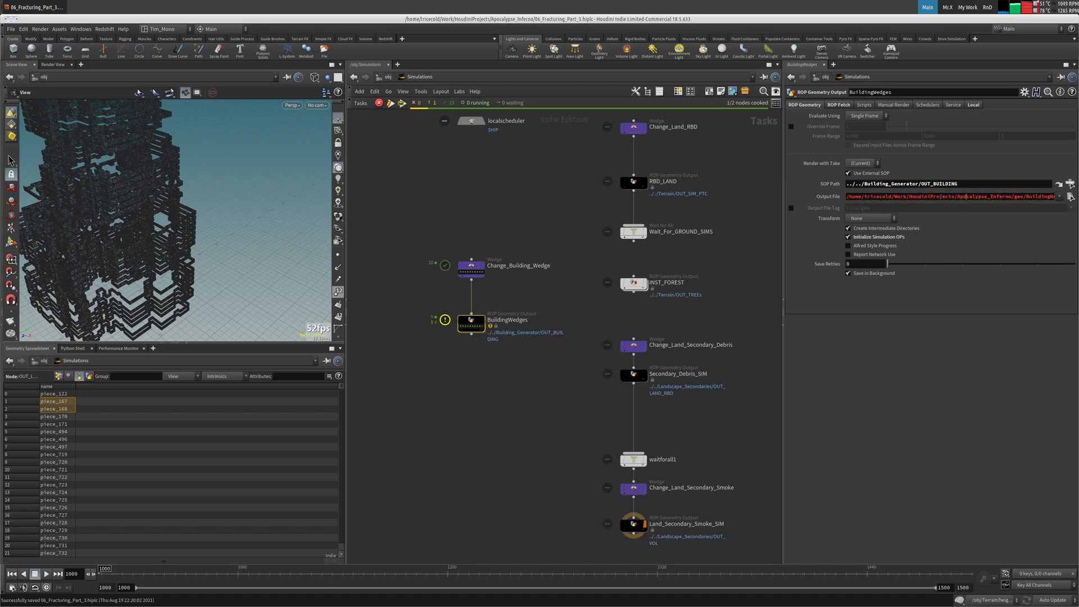
click(463, 199)
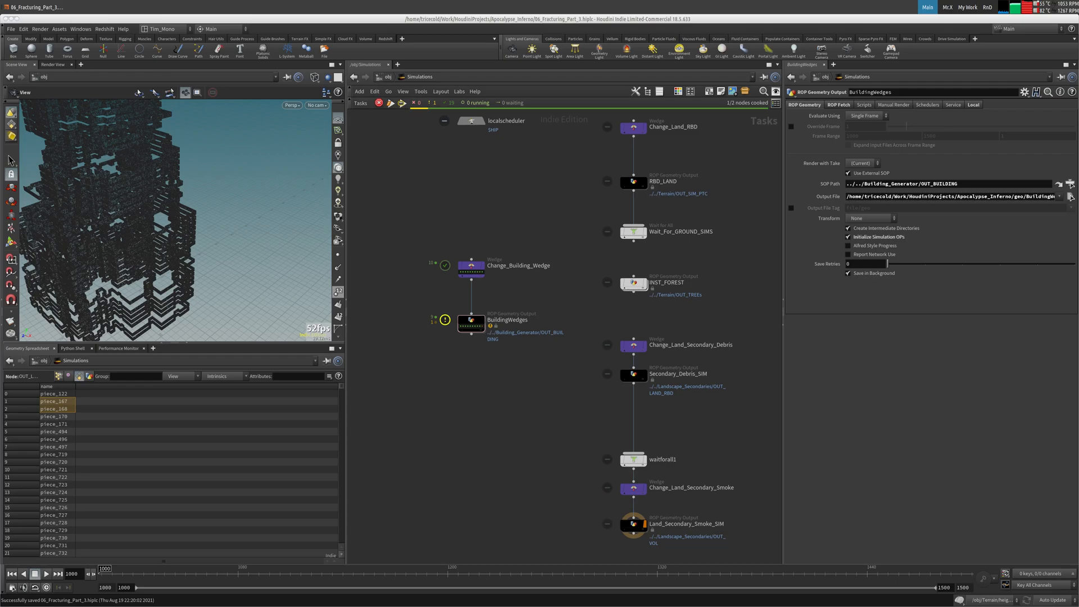
Step: Switch to the file manager, go to the Apocalypse_Inferno project's geo/BuildingWedges/v_1 folder, and show its files as a list
drag(1078, 224, 619, 177)
key(ctrl+a)
text(/home/tricecold/Work/HoudiniProjects/Apocalypse_Inferno/geo/BuildingWedges/v_1/building_.bgeo.sc)
key(BackSpace)
key(BackSpace)
key(BackSpace)
key(BackSpace)
key(BackSpace)
key(BackSpace)
key(BackSpace)
key(BackSpace)
key(BackSpace)
key(BackSpace)
key(BackSpace)
key(BackSpace)
key(BackSpace)
key(BackSpace)
key(BackSpace)
key(BackSpace)
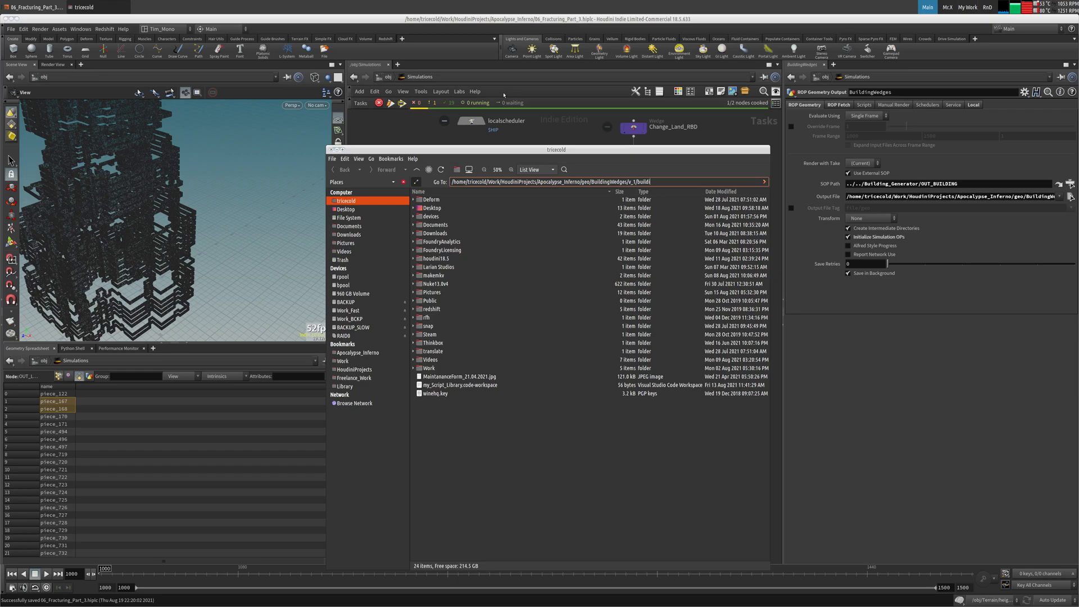
key(Return)
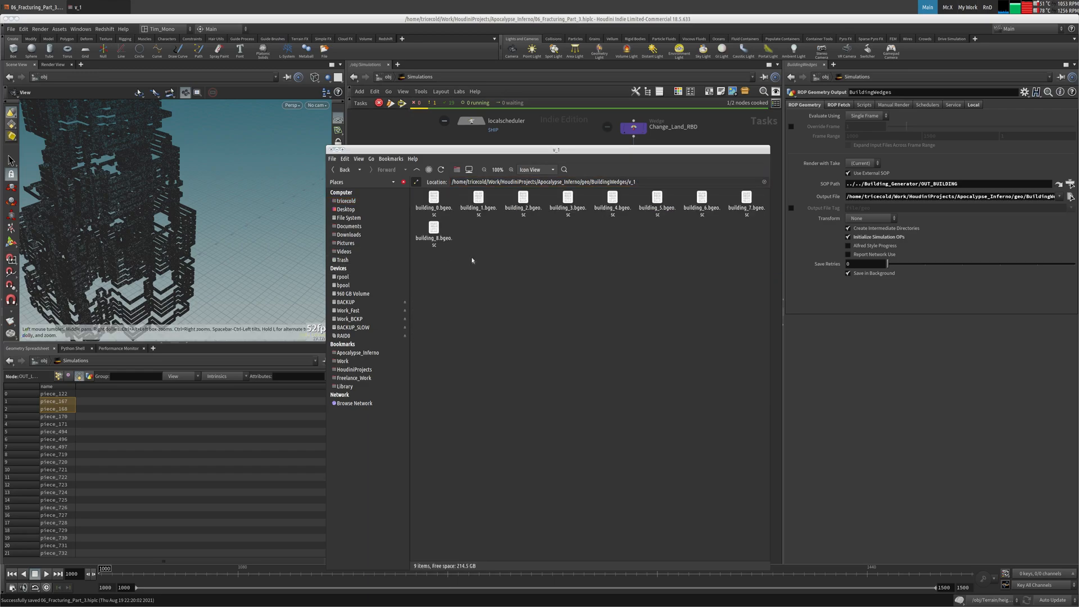
click(553, 169)
click(537, 180)
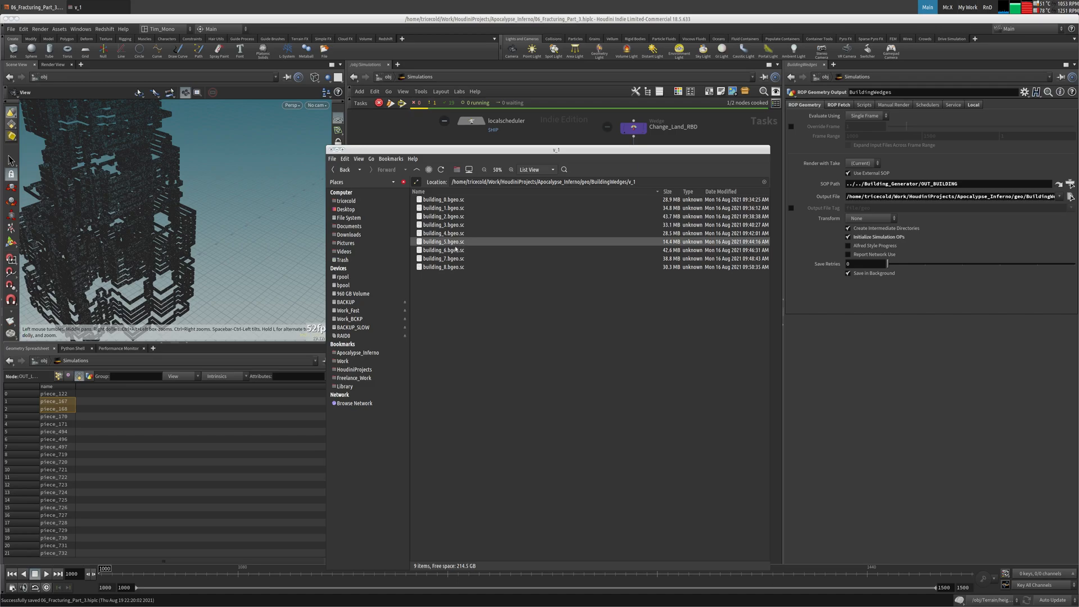
Step: Duplicate building_5.bgeo.sc within the v_1 folder
click(554, 241)
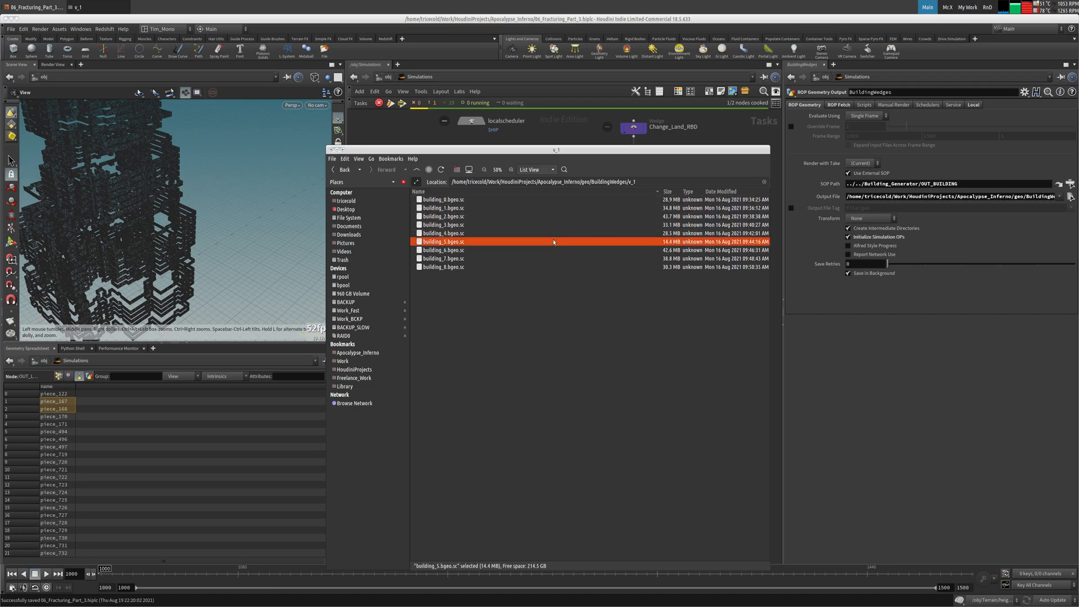
right_click(497, 243)
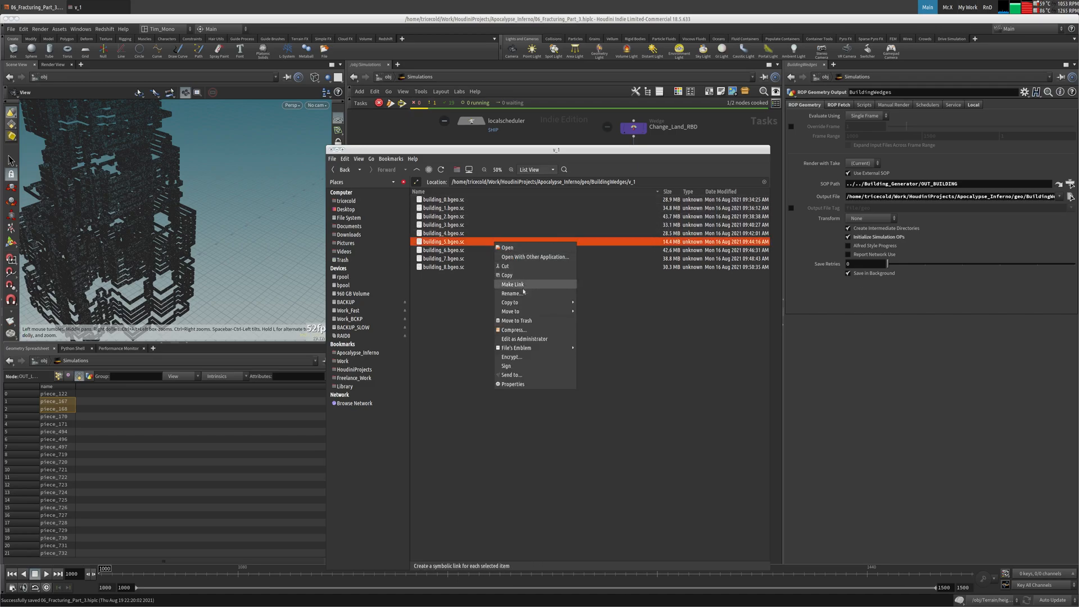
click(525, 275)
right_click(487, 298)
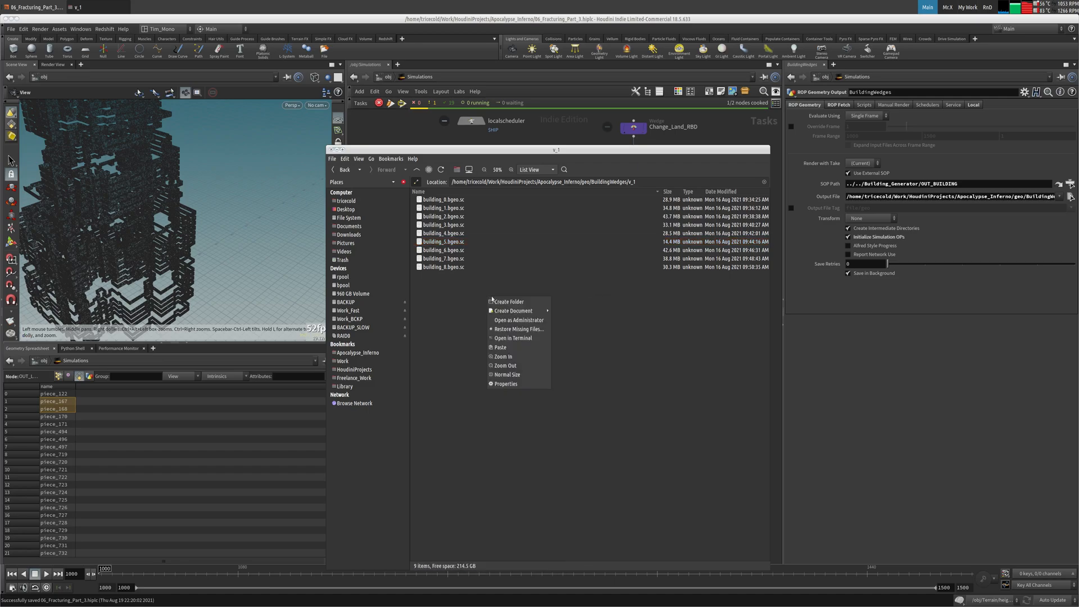
click(500, 347)
Step: Rename the duplicated building file as building_9.bgeo.sc
right_click(449, 251)
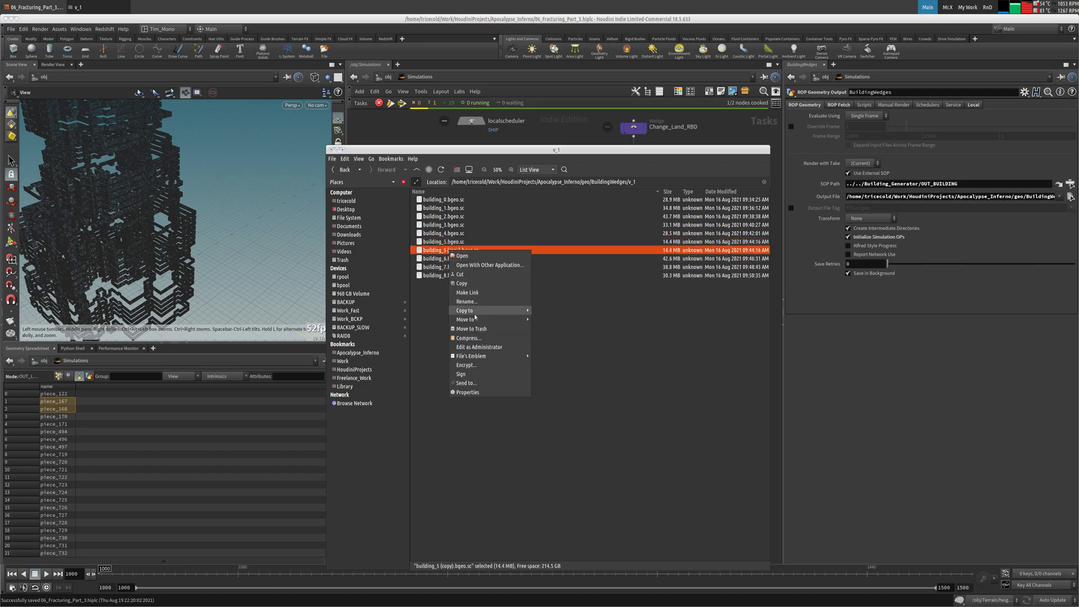
click(478, 303)
key(Right)
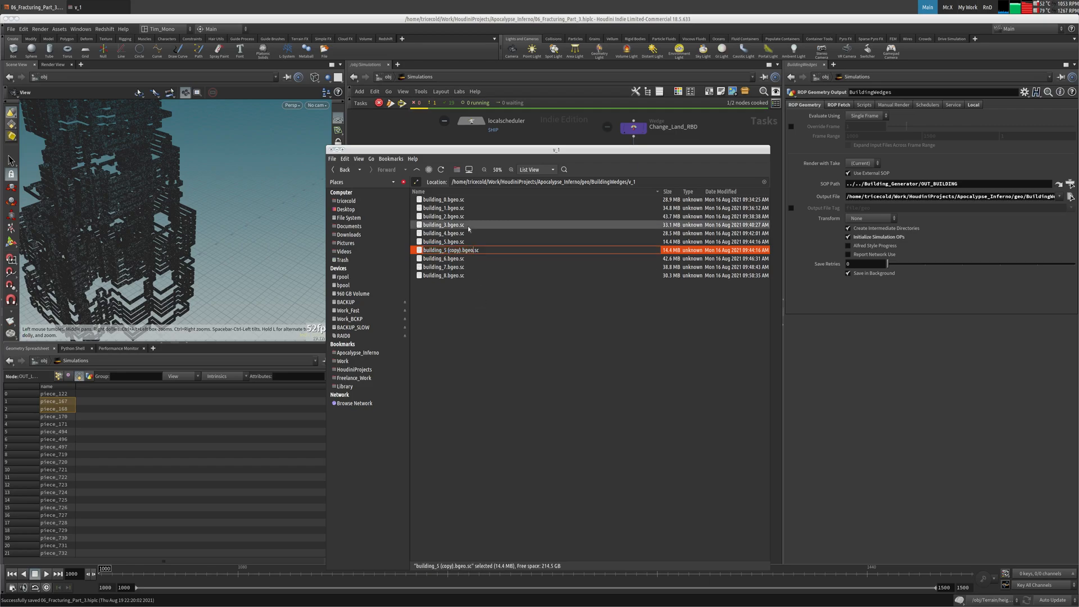
key(shift+Left)
key(shift+Left)
key(shift+Left)
text(9)
key(Return)
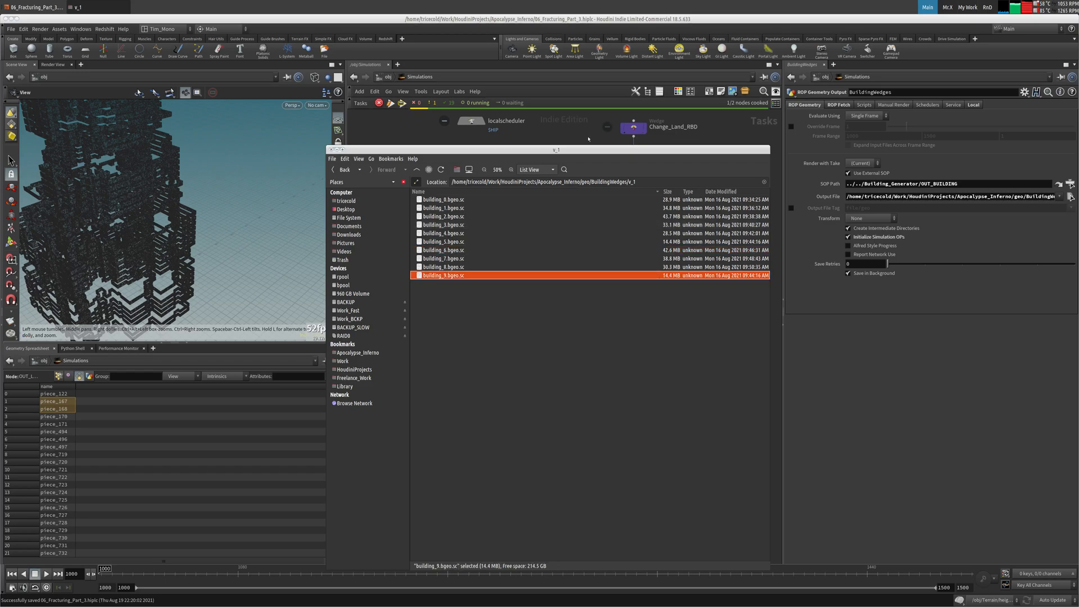
Step: Switch back to Houdini and try cooking the BuildingWedges node again
click(565, 136)
drag(528, 295, 402, 375)
right_click(470, 321)
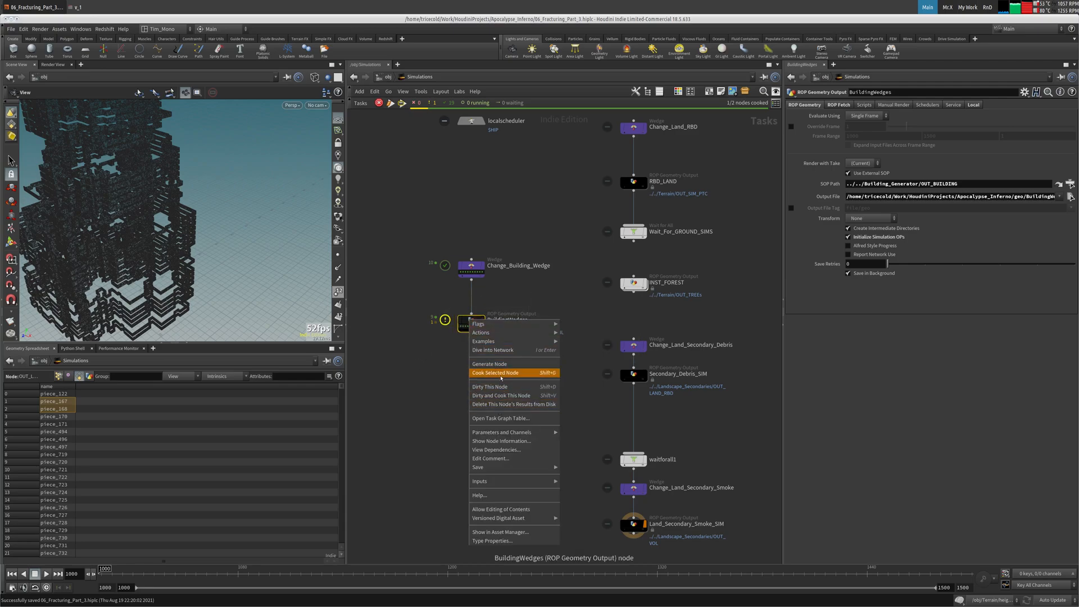
click(496, 372)
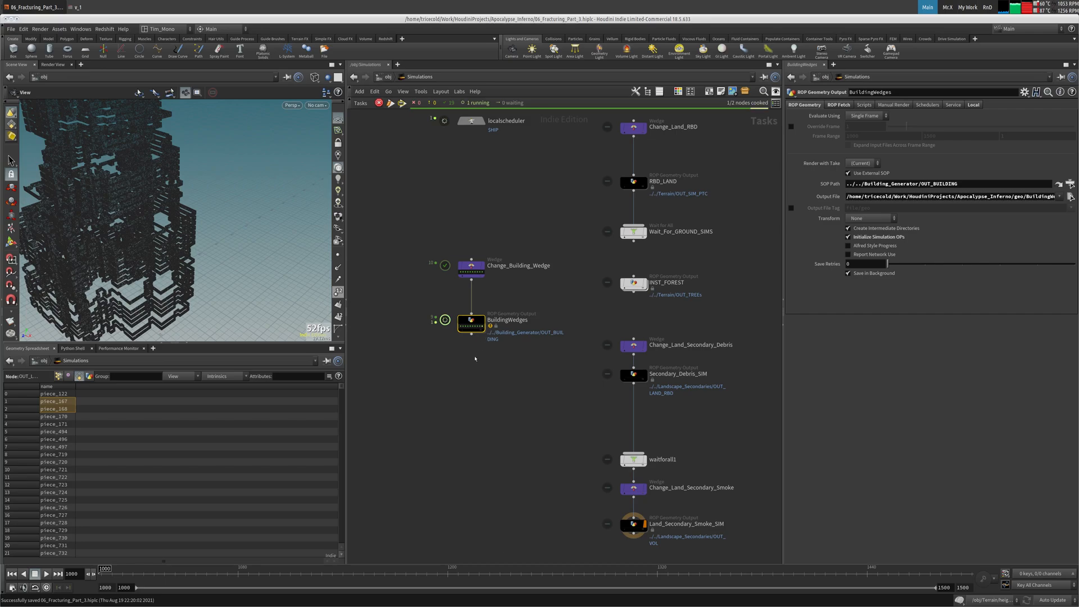
scroll(471, 356, up, 5)
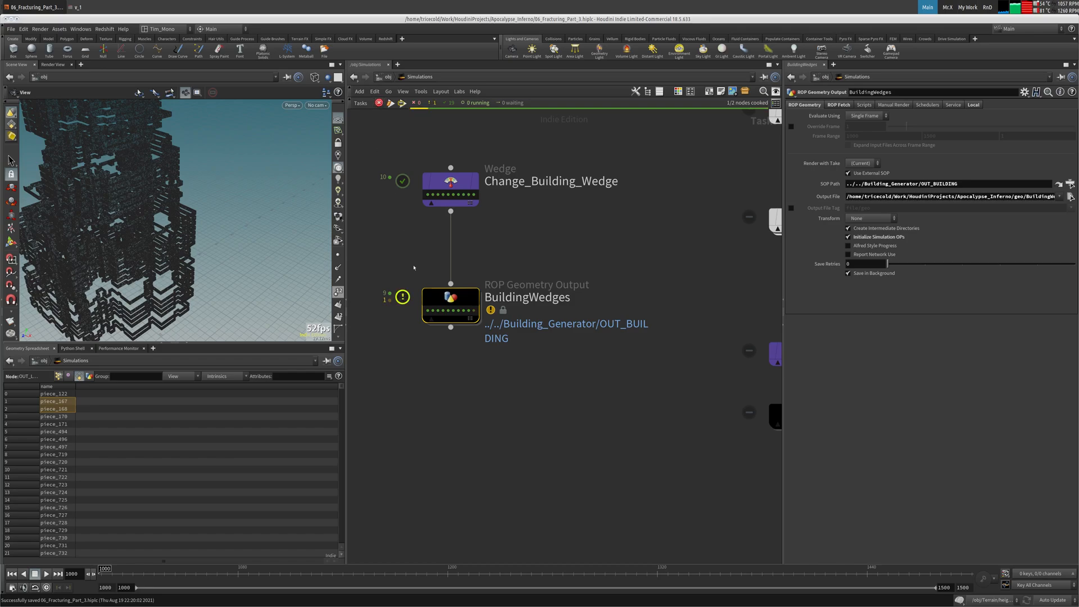
Step: Check the files in the BuildingWedges output folder without changing the path, and try cooking the node once more
click(1071, 197)
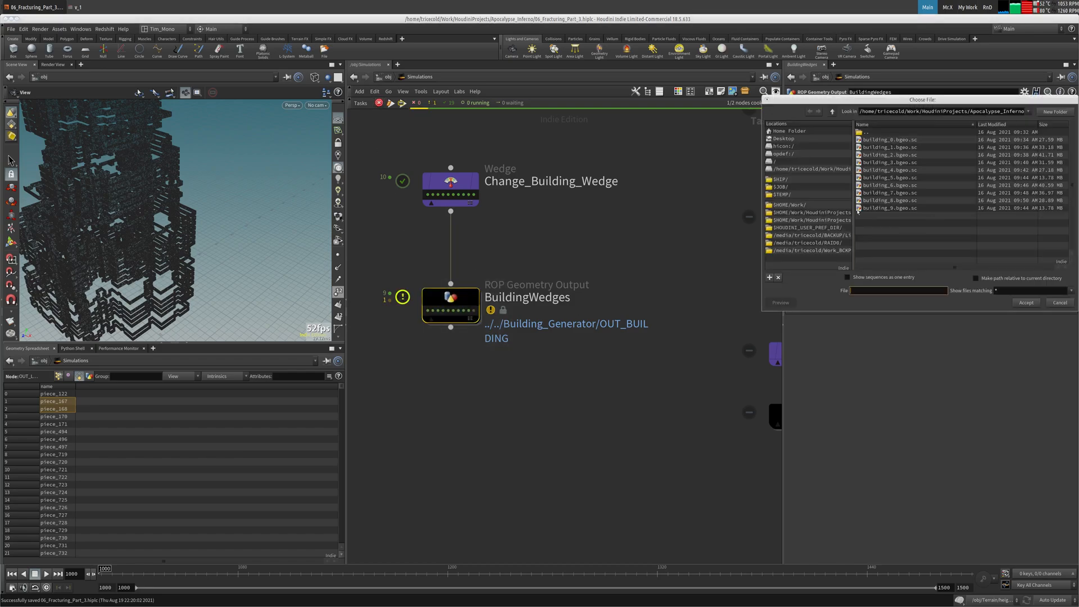
click(1051, 304)
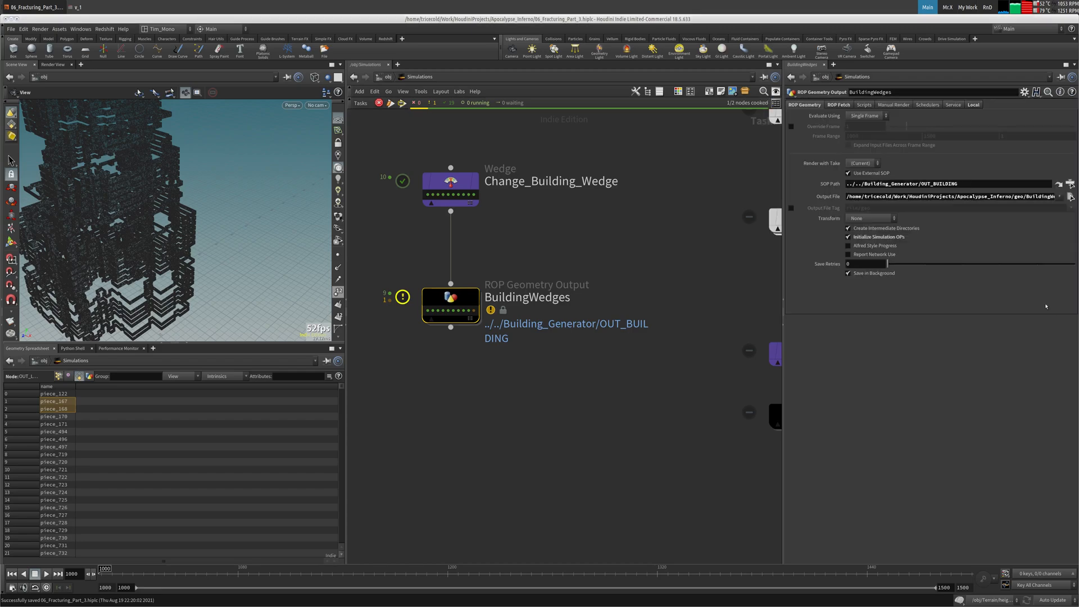
right_click(448, 296)
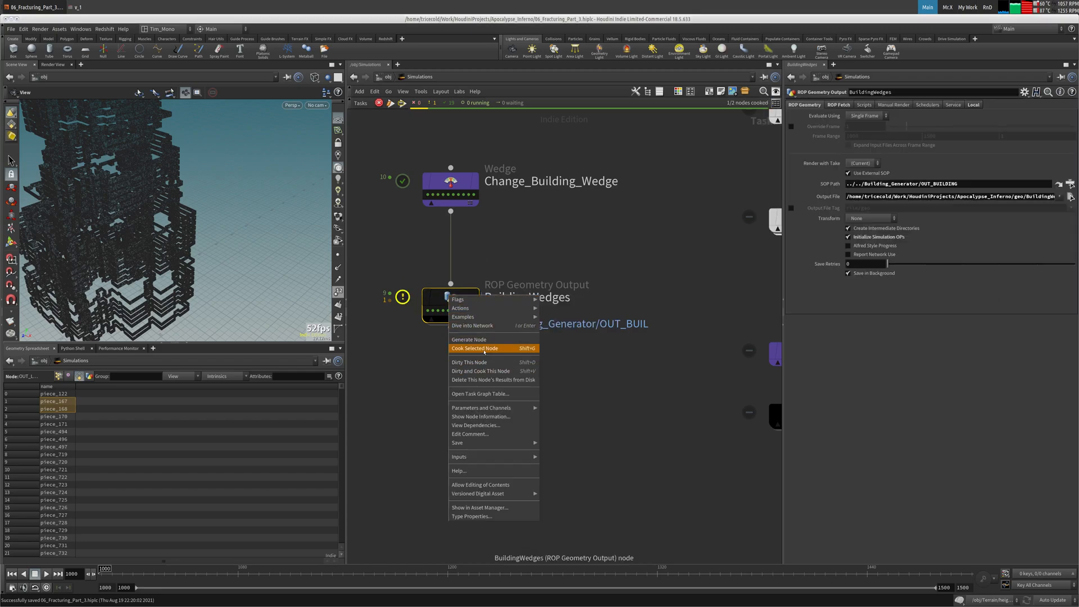
click(477, 348)
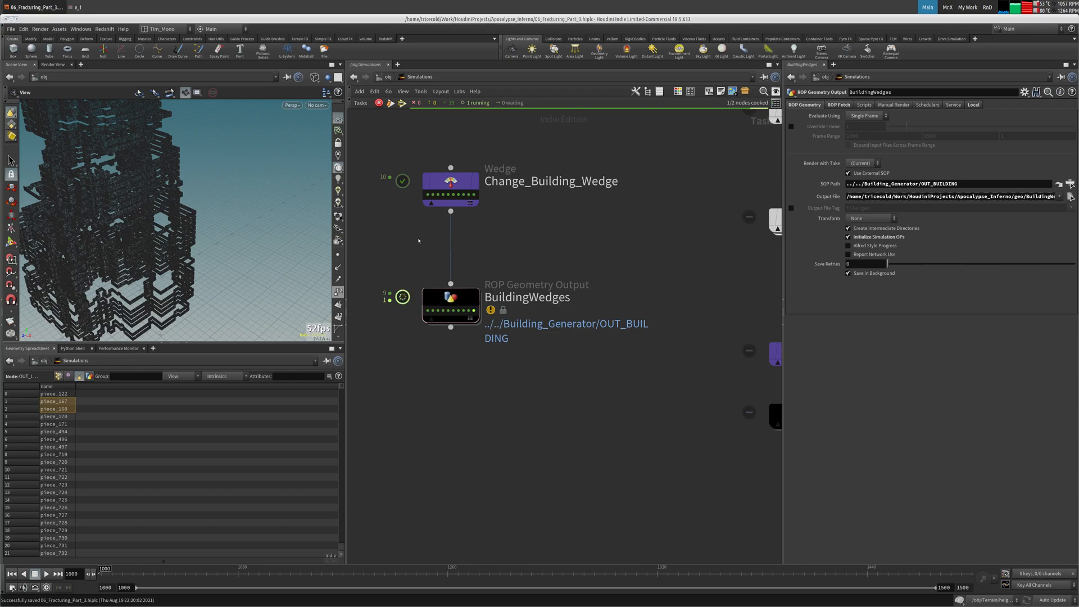
mouse_move(470, 317)
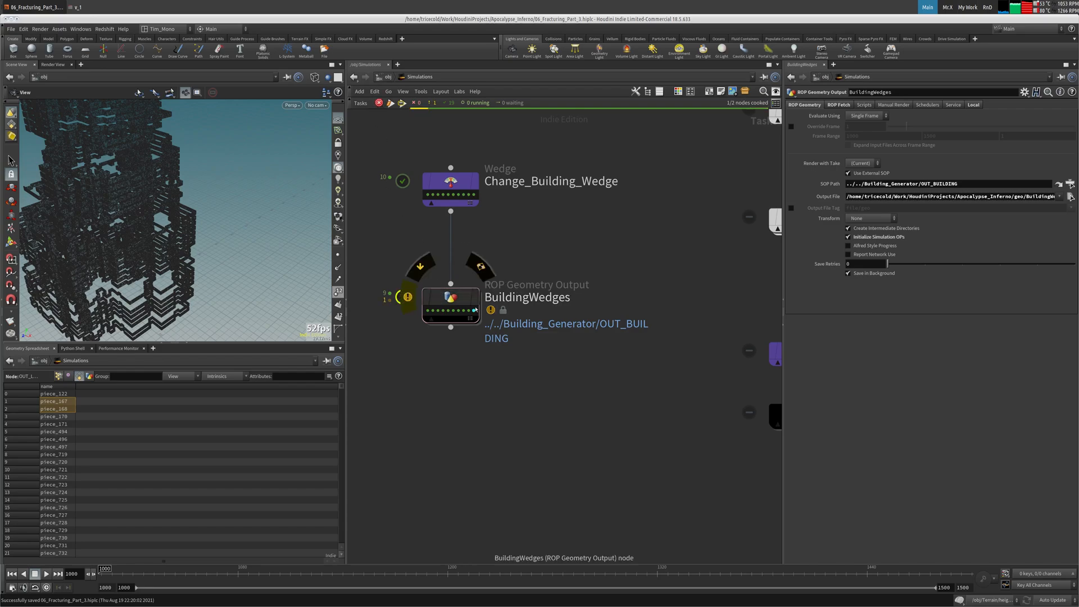
middle_drag(534, 239, 541, 257)
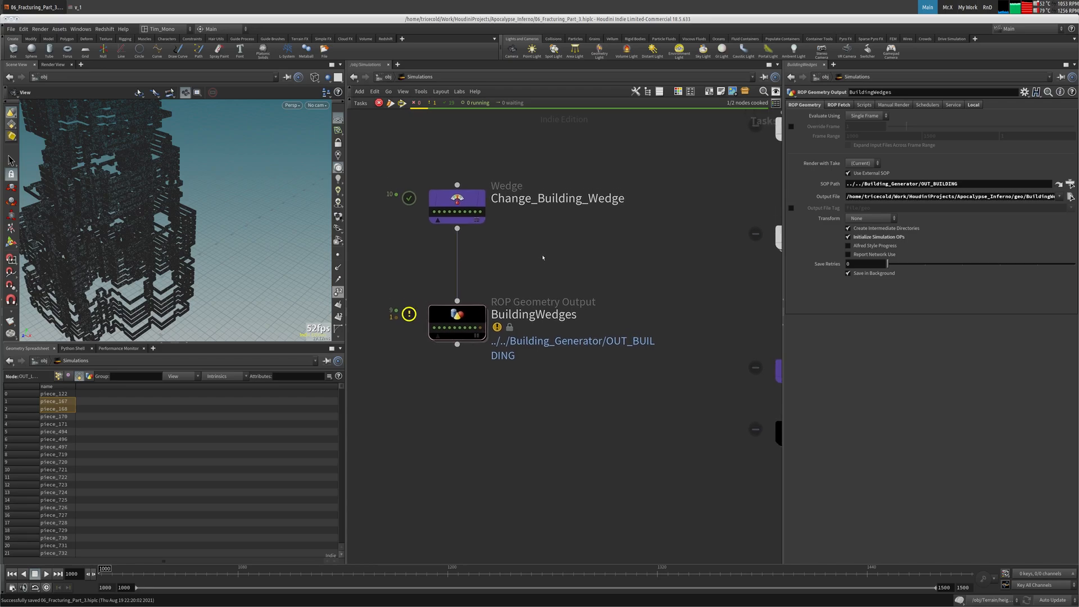
middle_drag(534, 268, 528, 250)
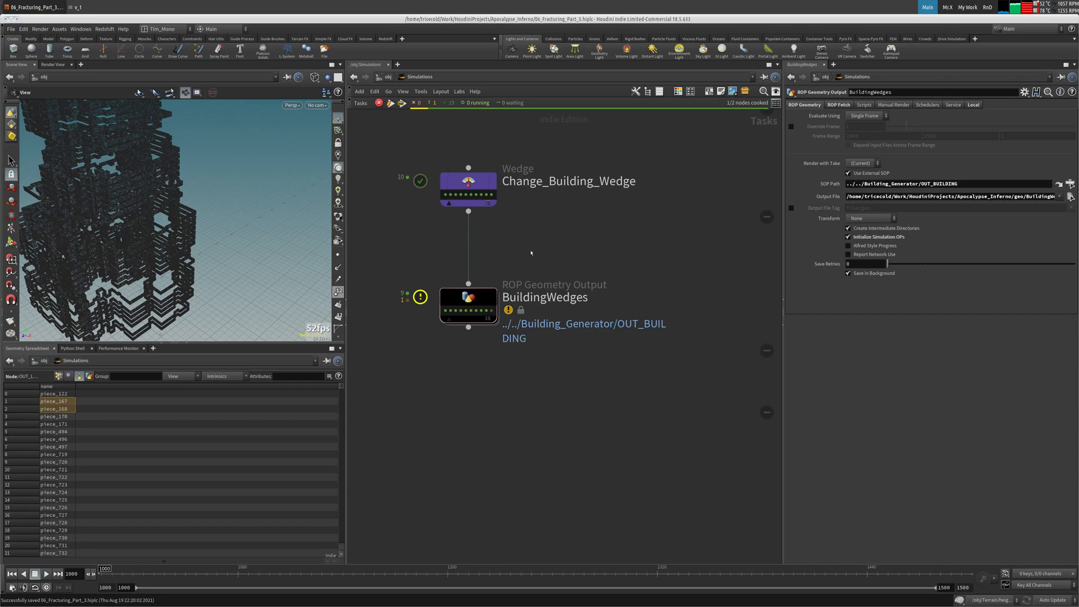
key(Tab)
text(fi)
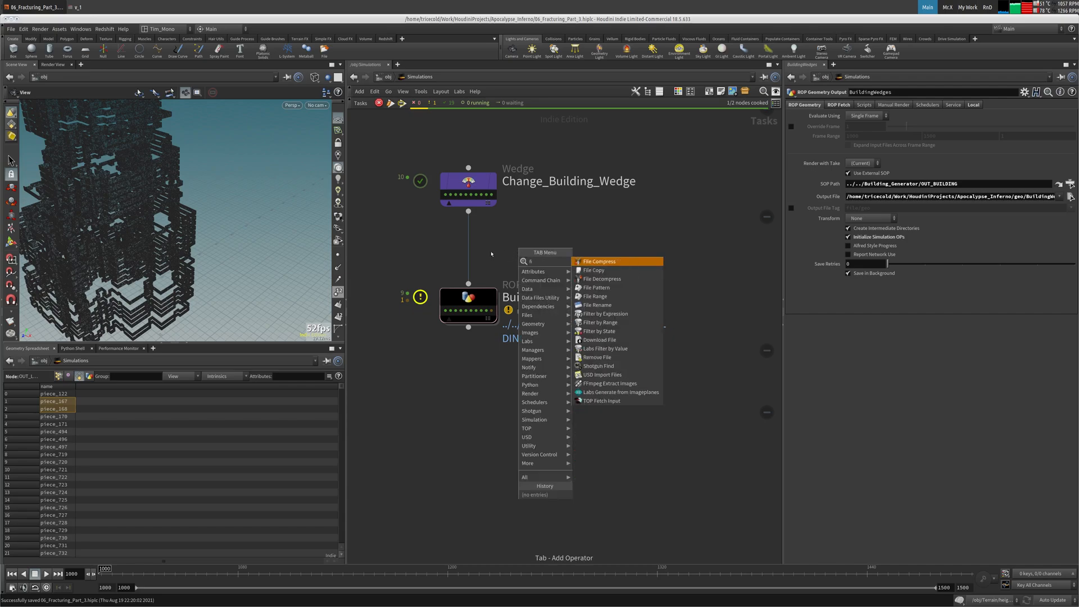
key(Escape)
Step: Cook only the last work item of BuildingWedges and inspect its work item info
right_click(489, 309)
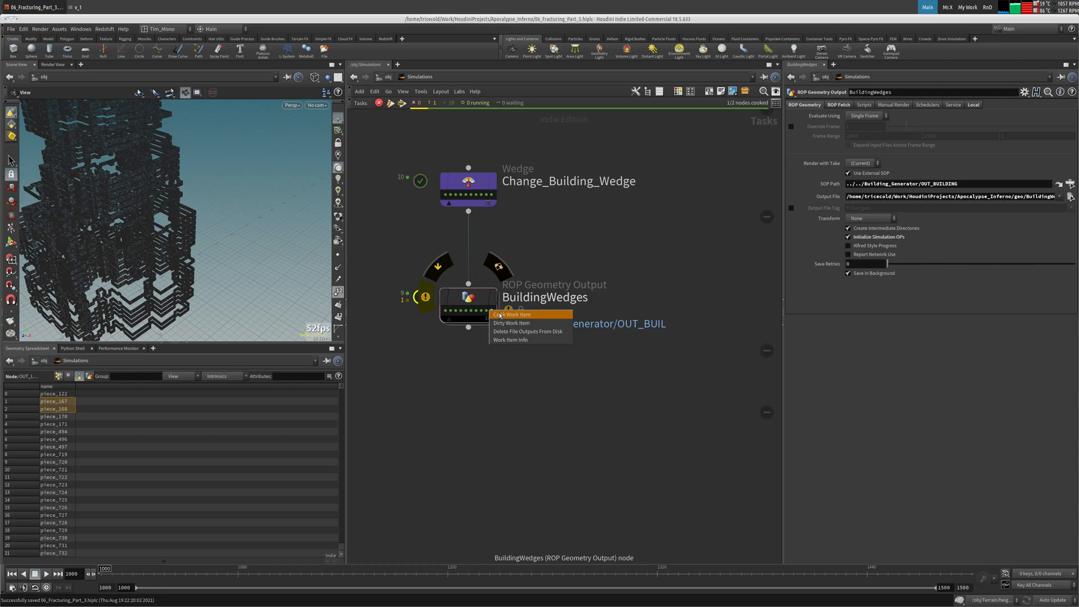
click(505, 315)
right_click(492, 311)
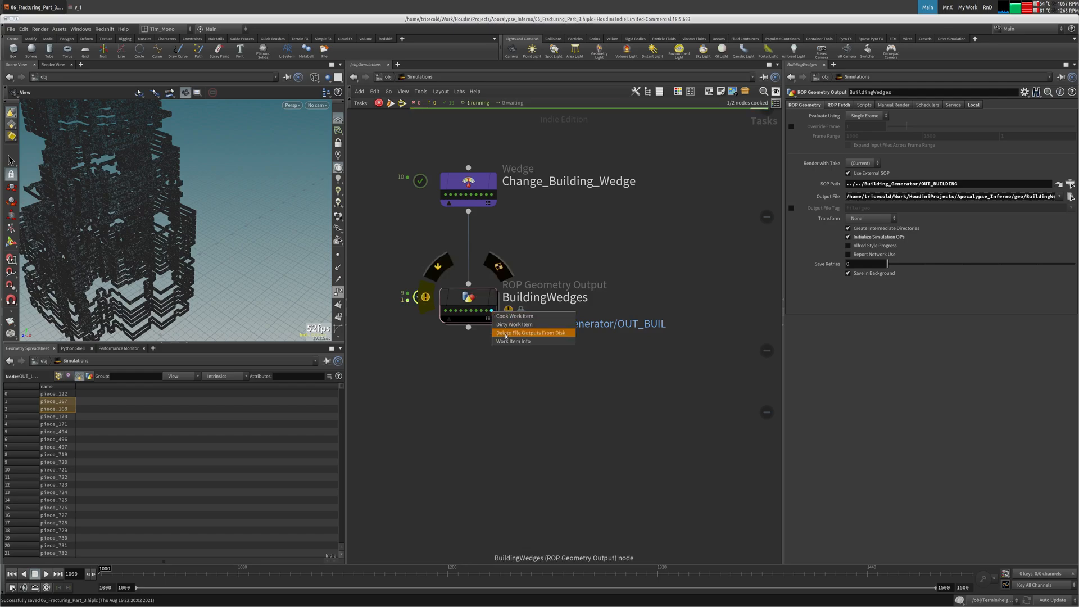
click(509, 341)
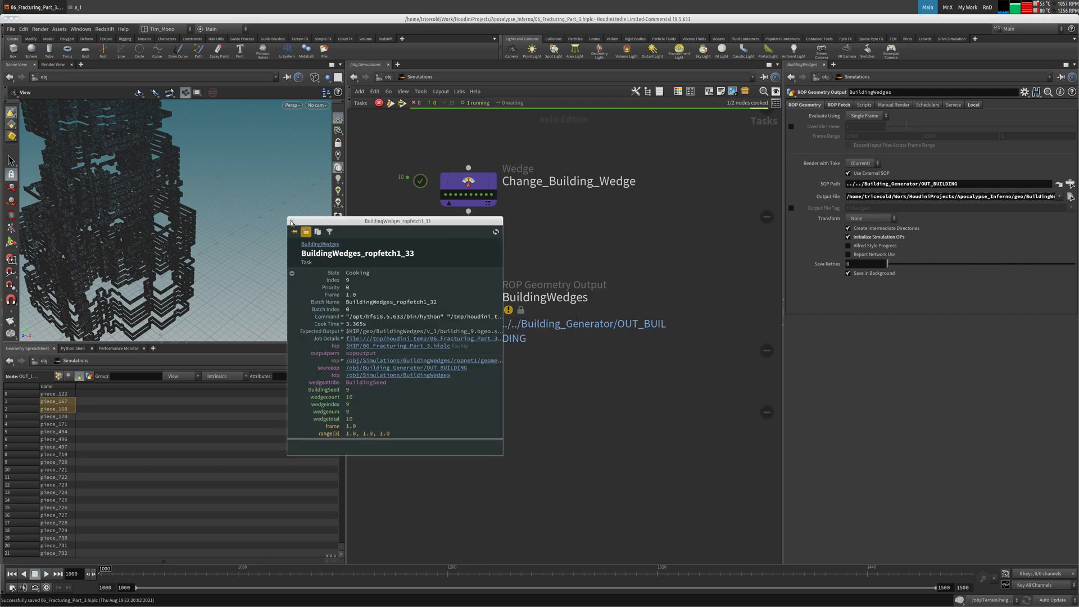
click(291, 222)
middle_drag(421, 337, 438, 349)
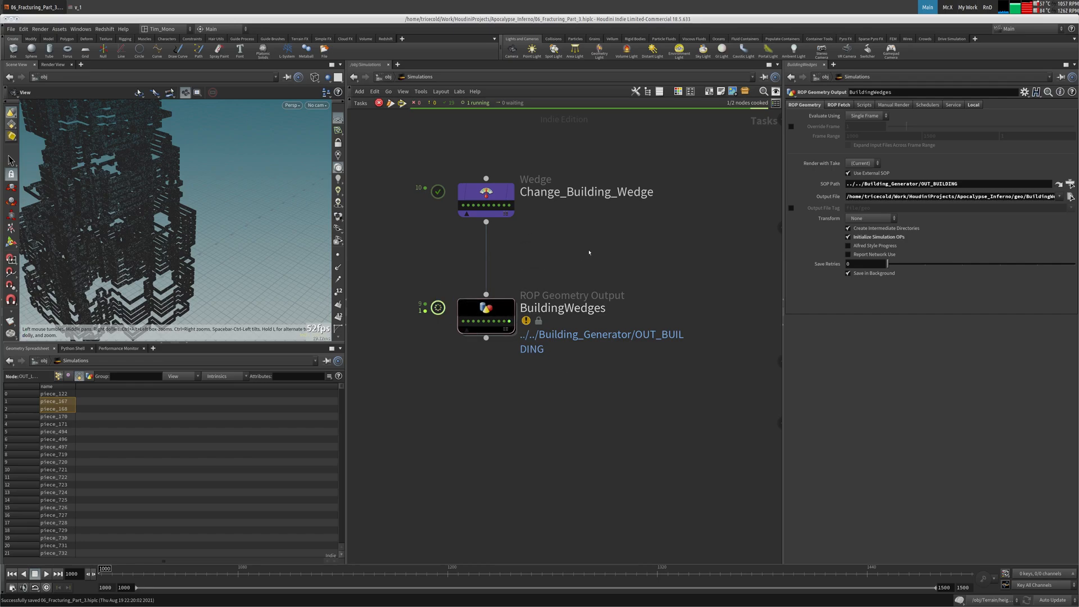
middle_drag(458, 432, 475, 405)
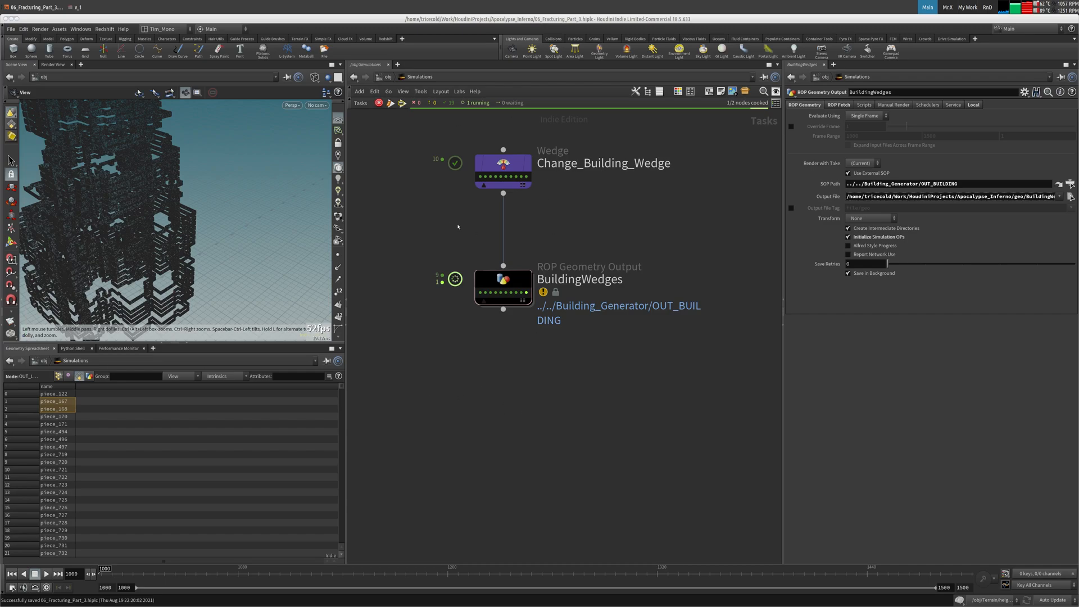
Step: Add a Wait for All node directly below BuildingWedges
middle_drag(458, 226, 448, 204)
key(Tab)
text(wa)
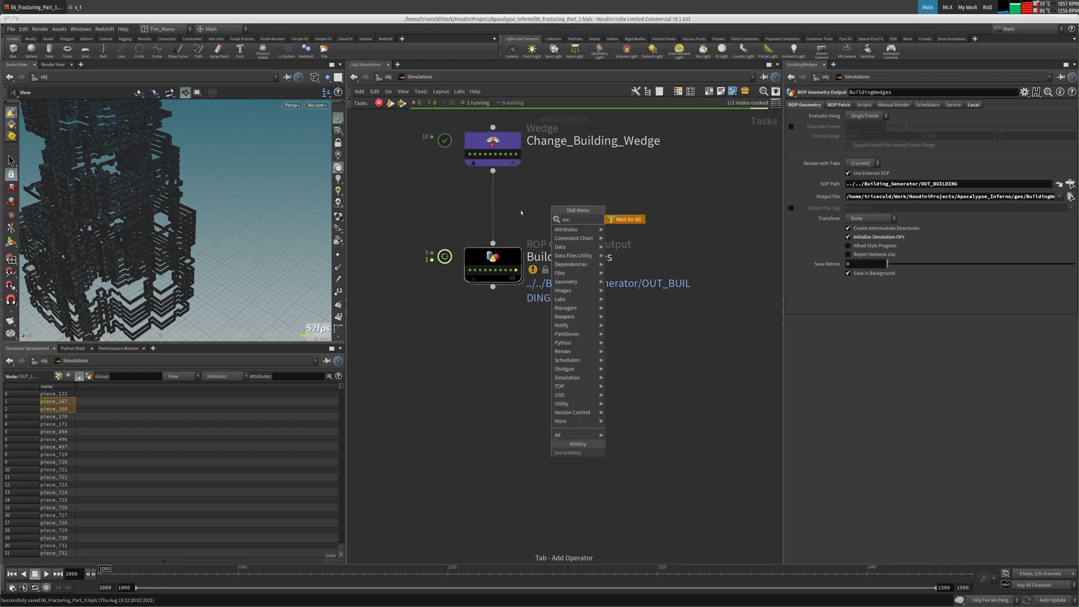
key(Return)
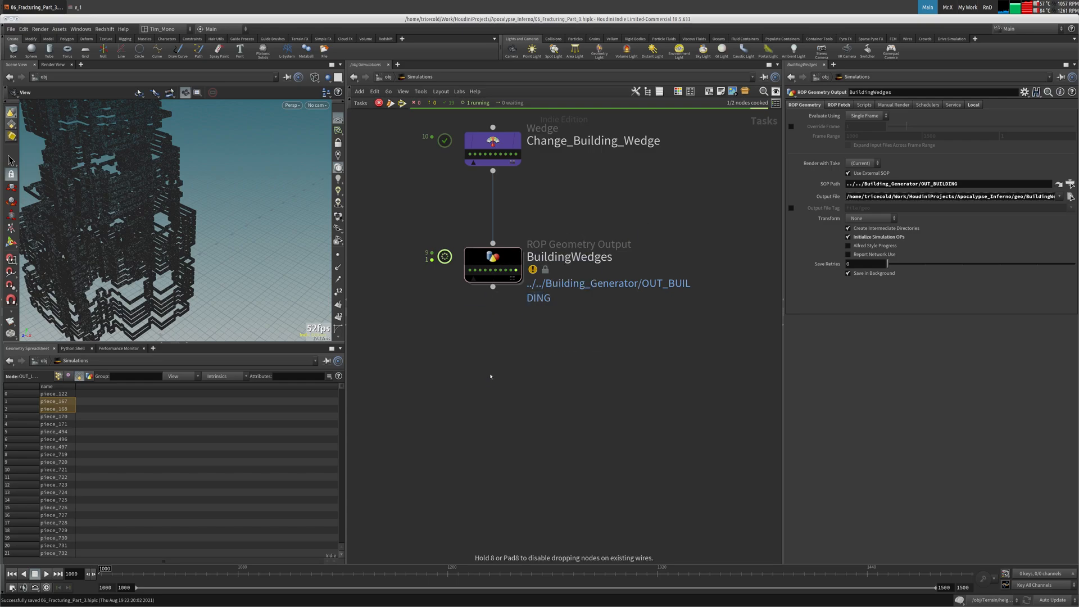
click(490, 362)
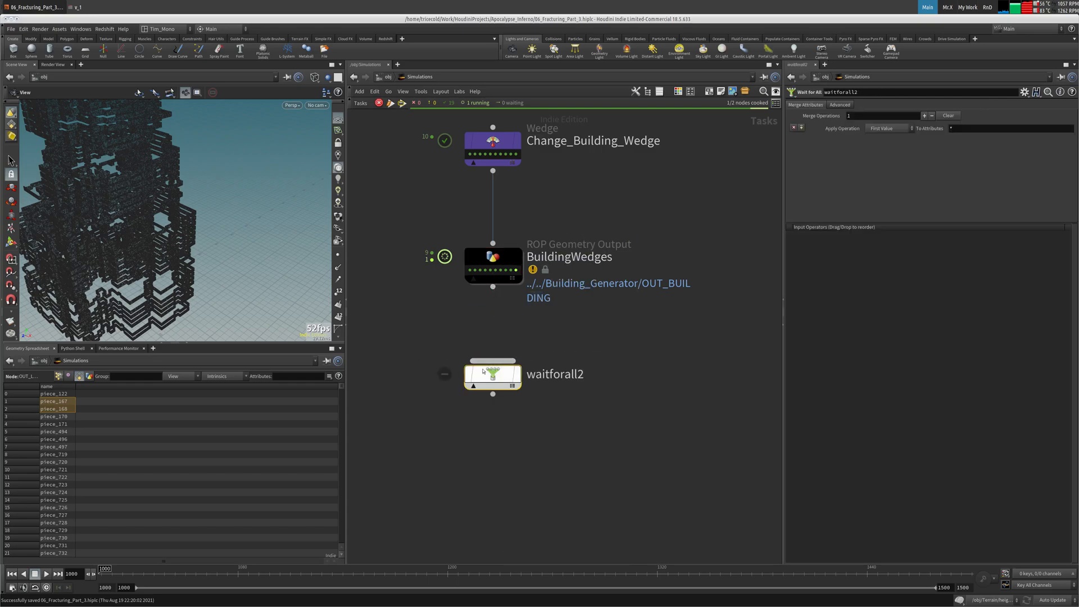
drag(500, 374, 499, 368)
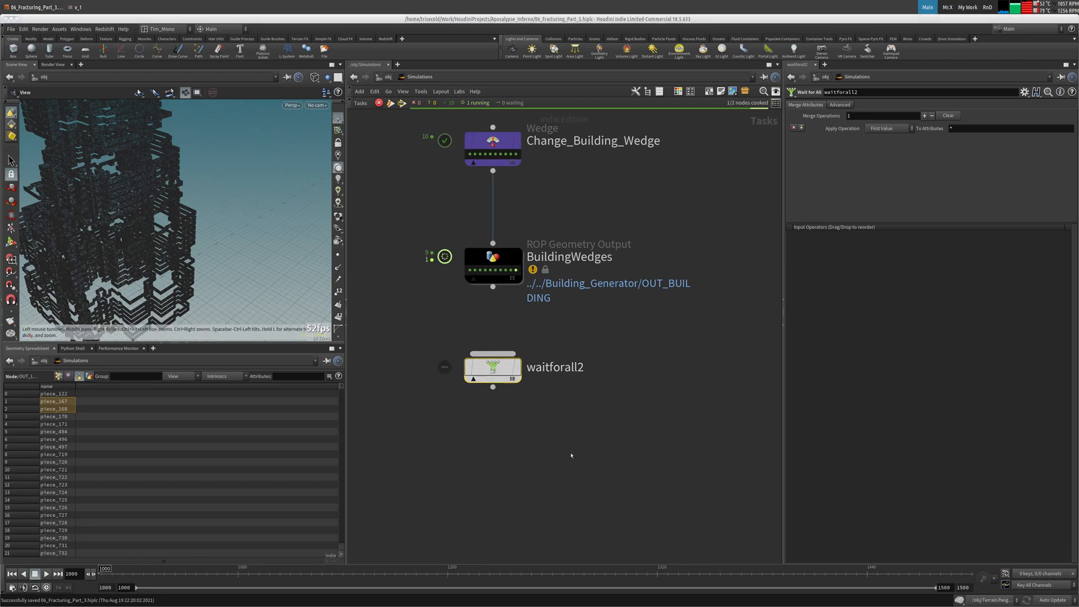
Step: Add a Wedge node below waitforall2 and name it Fracture_Wedge
middle_drag(572, 455, 577, 428)
key(Tab)
text(wed)
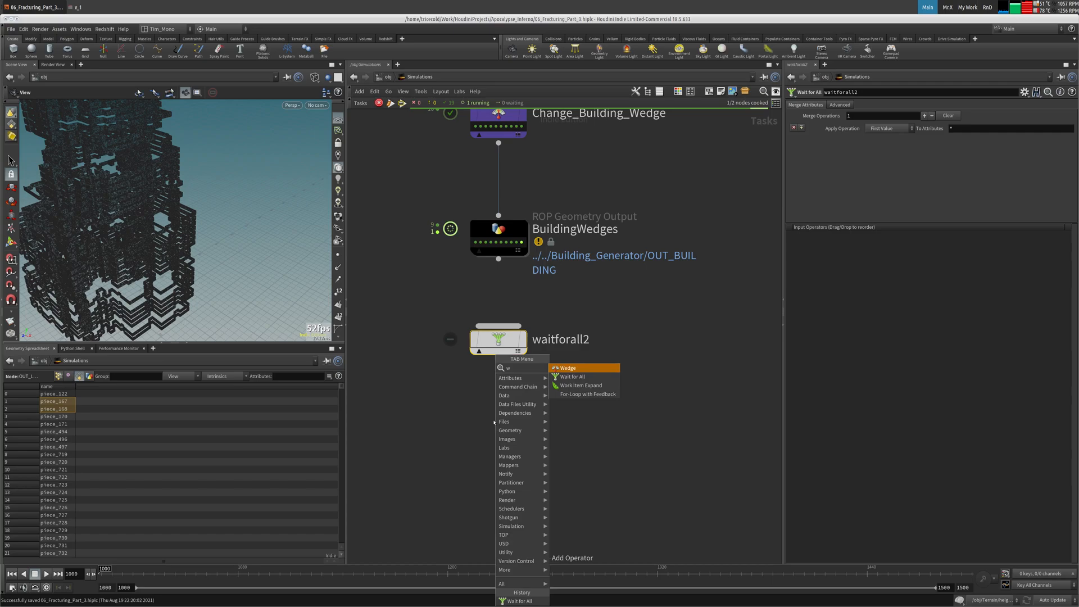
click(565, 368)
click(520, 419)
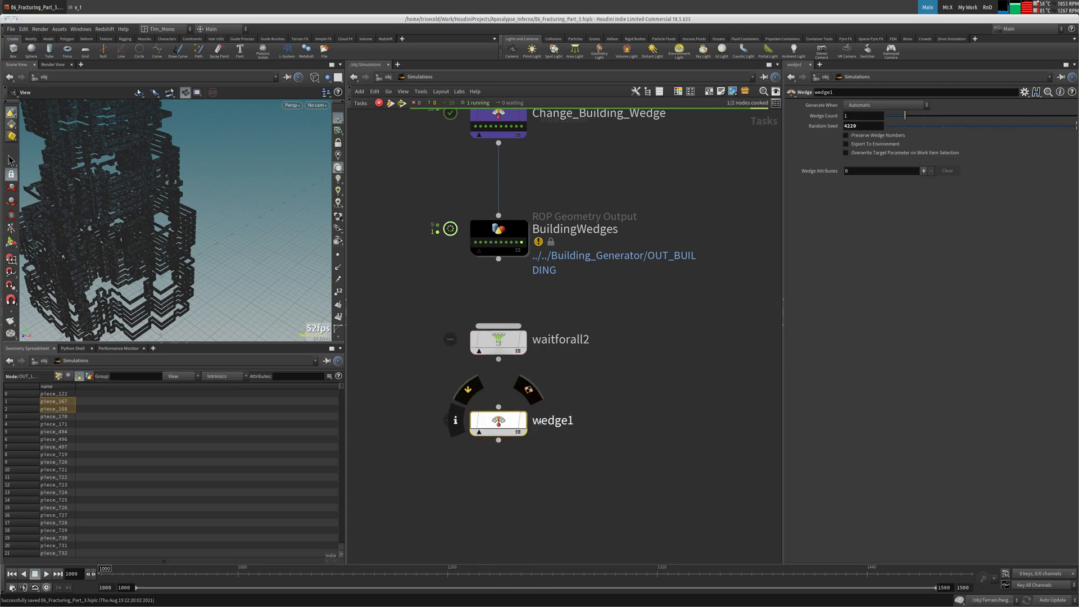
key(F2)
text(F)
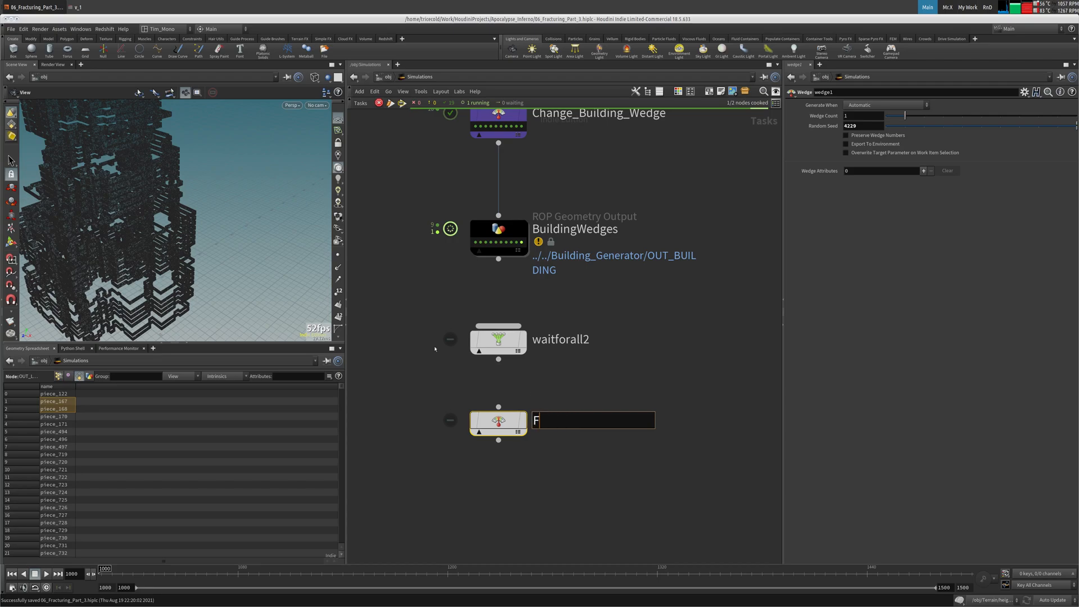
text(racture_Wedge)
key(Return)
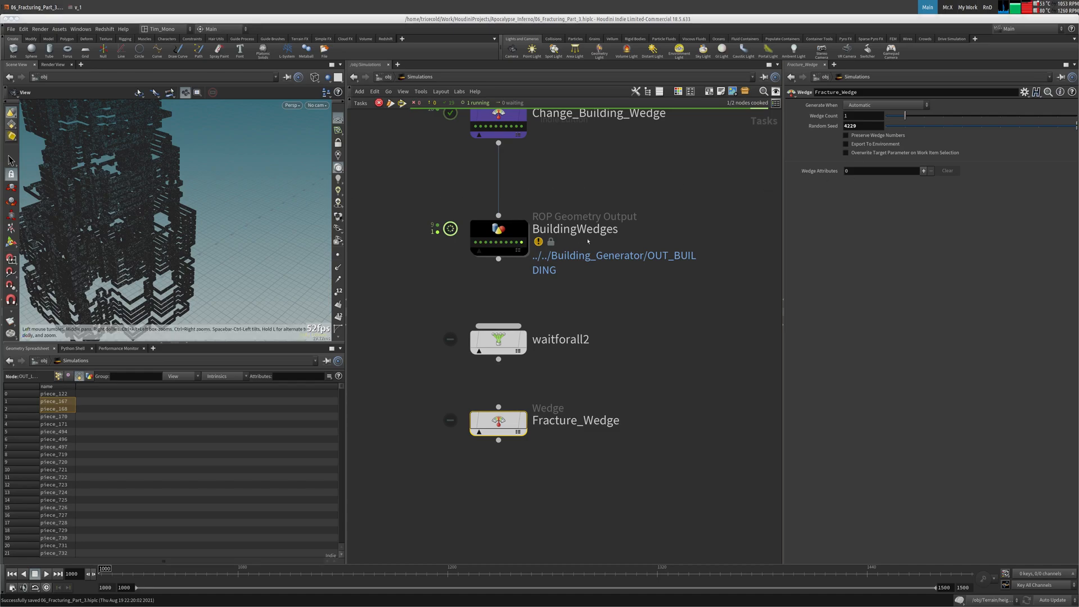
Step: Copy the wedge count of Change_Building_Wedge and paste it as a relative reference into the wedge count of Fracture_Wedge
middle_drag(614, 185, 620, 271)
click(504, 206)
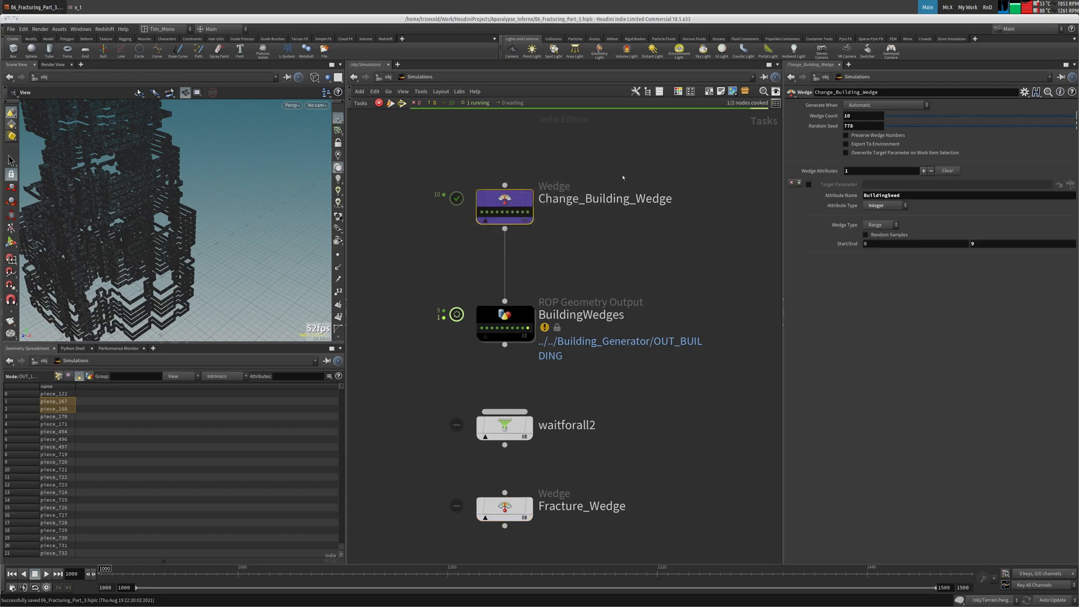
right_click(853, 116)
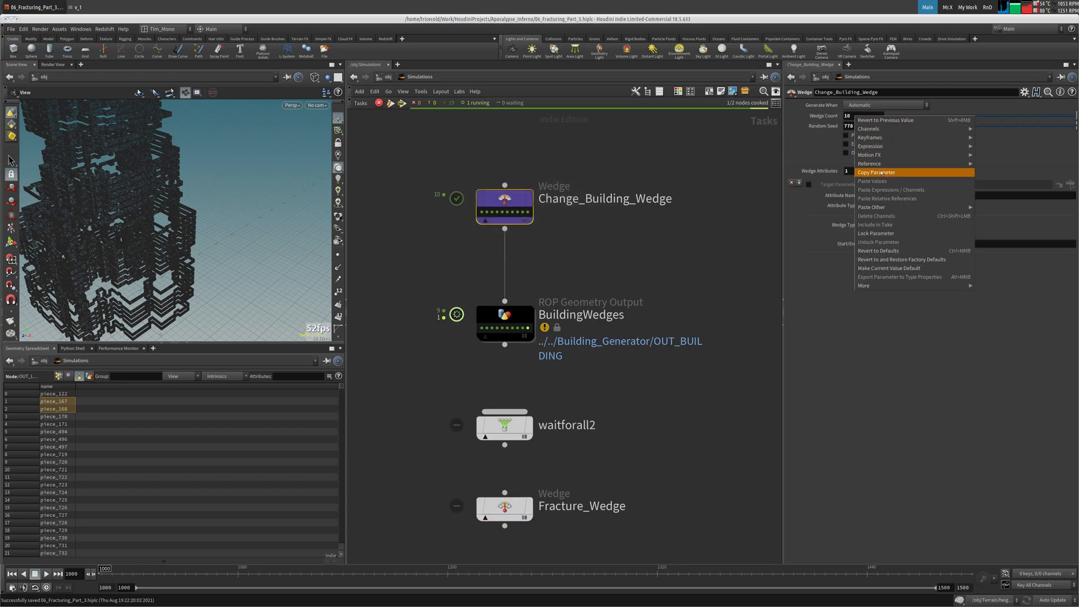
click(872, 172)
click(573, 505)
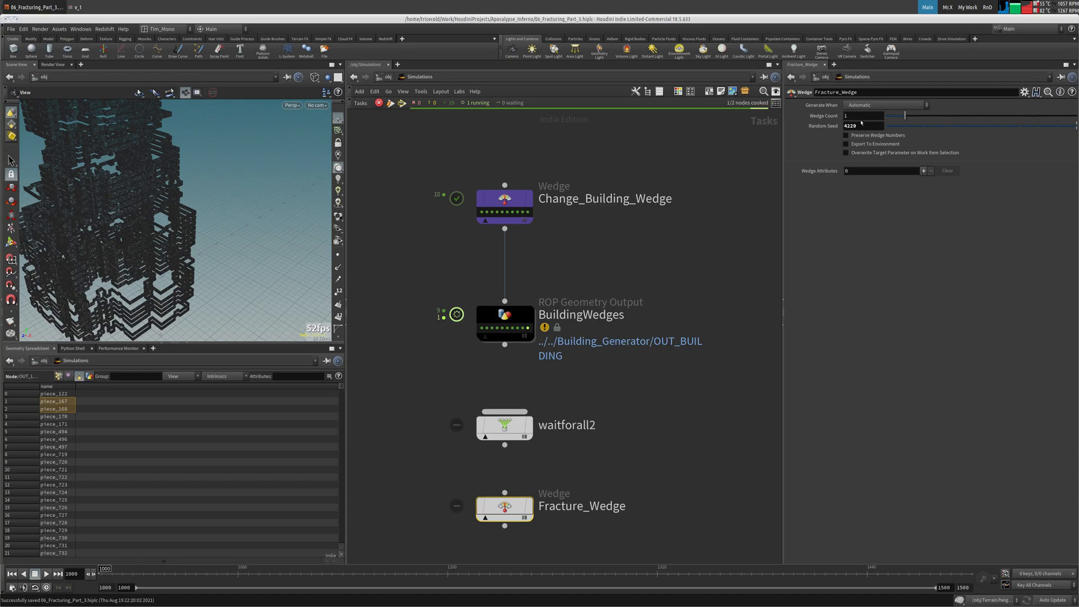
right_click(861, 119)
click(882, 190)
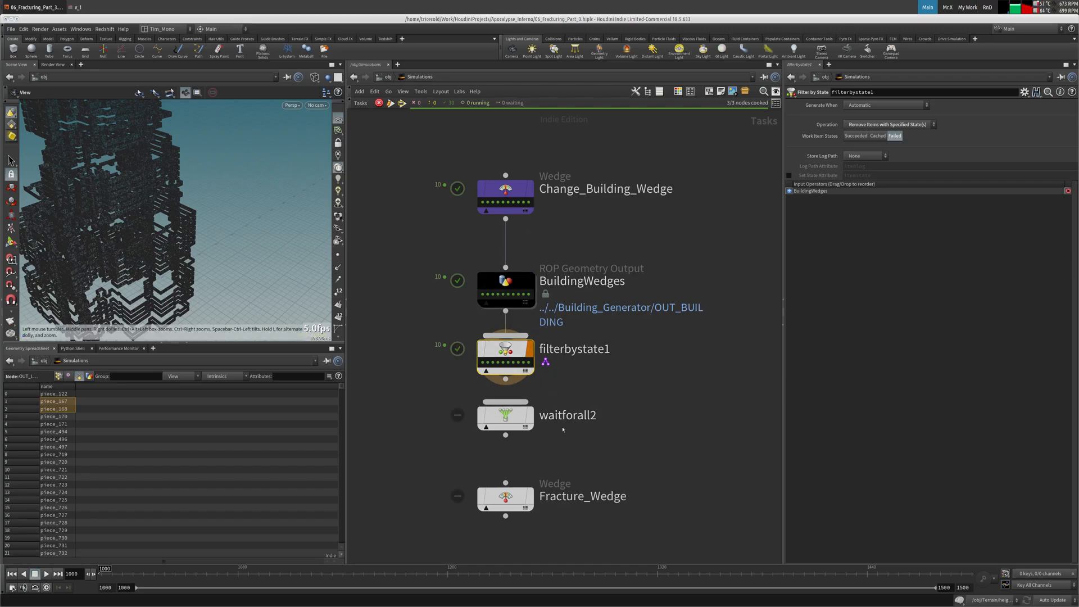
Step: Give Fracture_Wedge one wedge attribute named BuildingtoFracture, of type Integer, with a range from 0 to 9
click(553, 485)
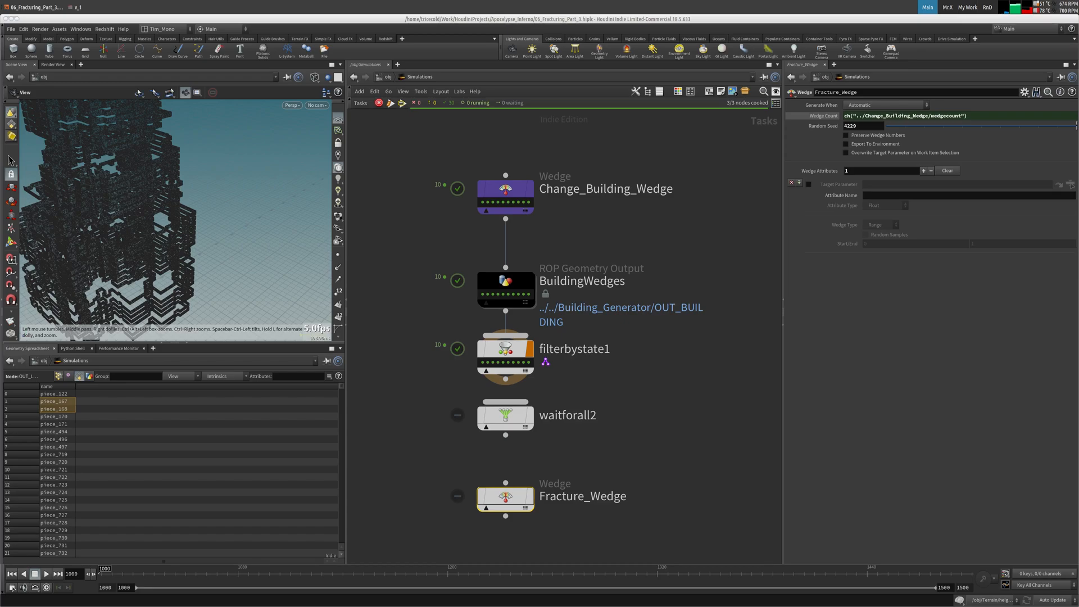
text(BuildingtoFracture)
key(Return)
click(885, 206)
click(879, 232)
click(992, 242)
key(Return)
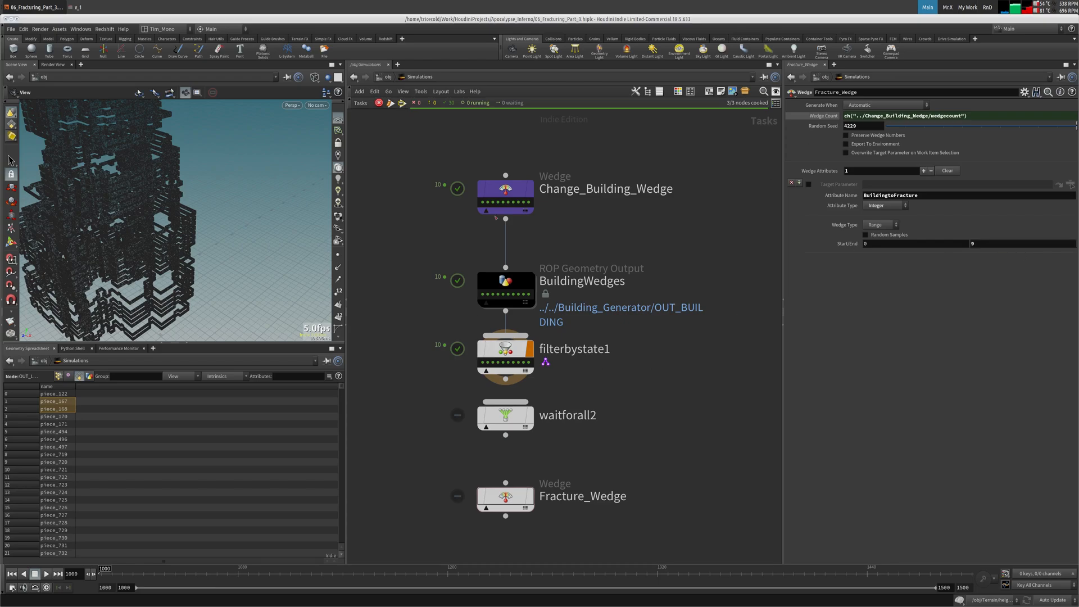
Step: Move BuildingWedges and filterbystate1 slightly up to even out the node spacing, and select BuildingWedges
drag(402, 325, 544, 384)
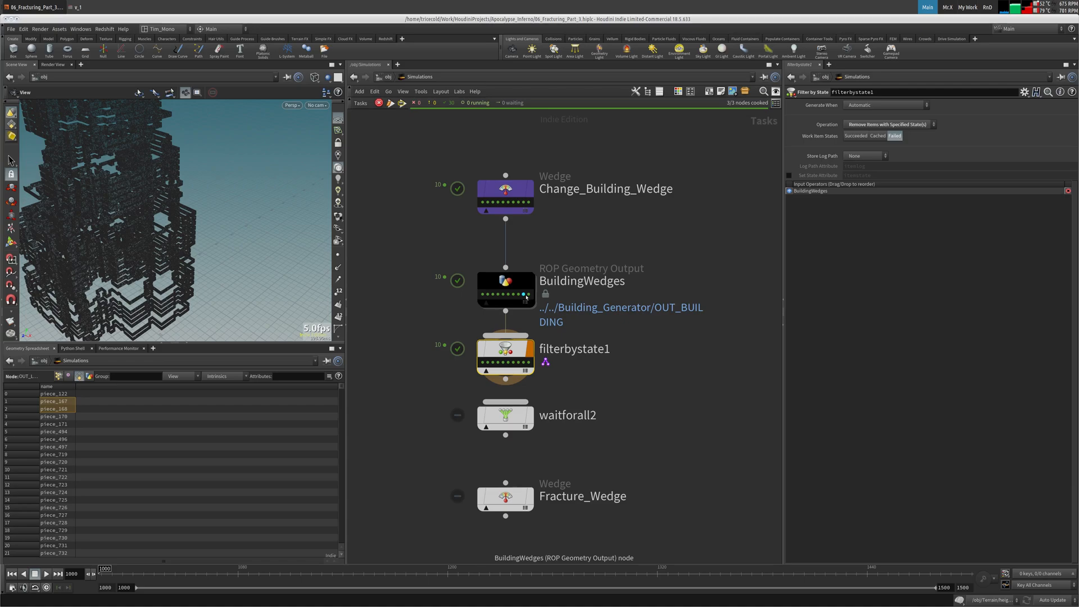
drag(528, 297, 529, 283)
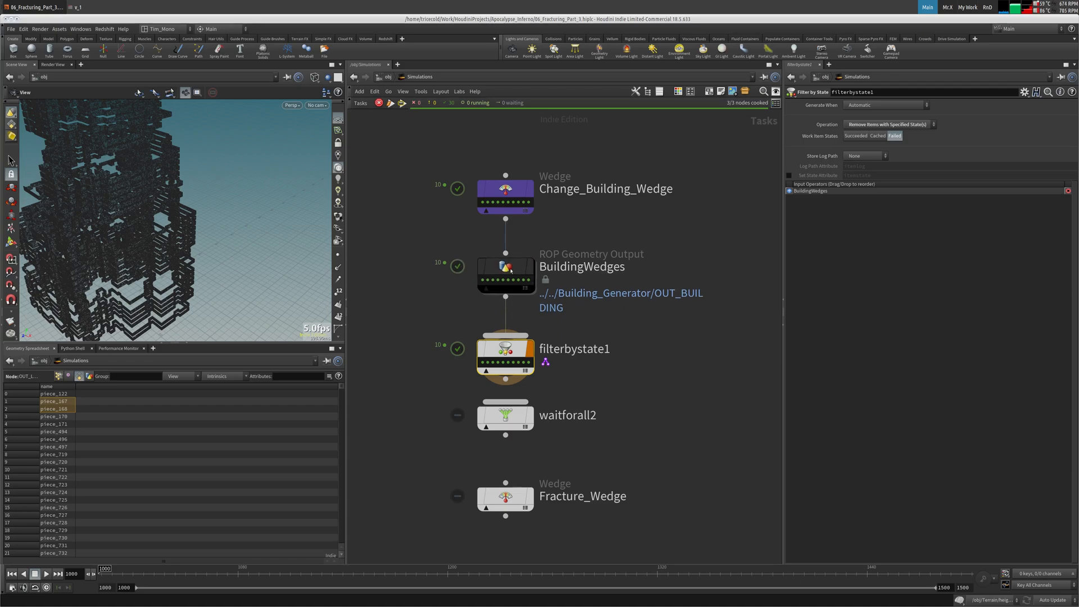
drag(516, 343, 516, 333)
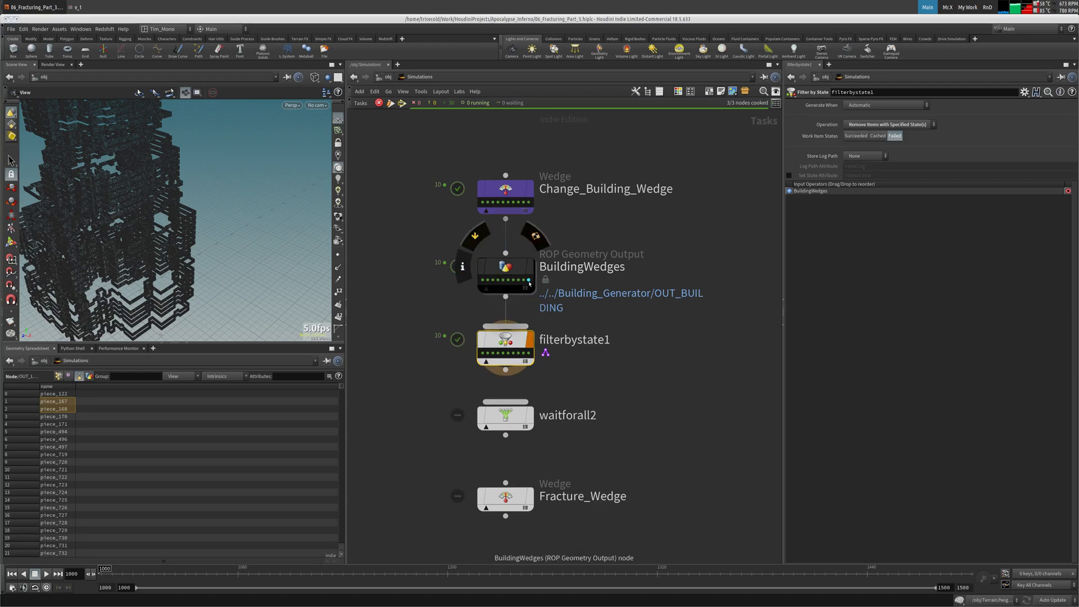
drag(505, 341, 504, 335)
drag(505, 269, 505, 262)
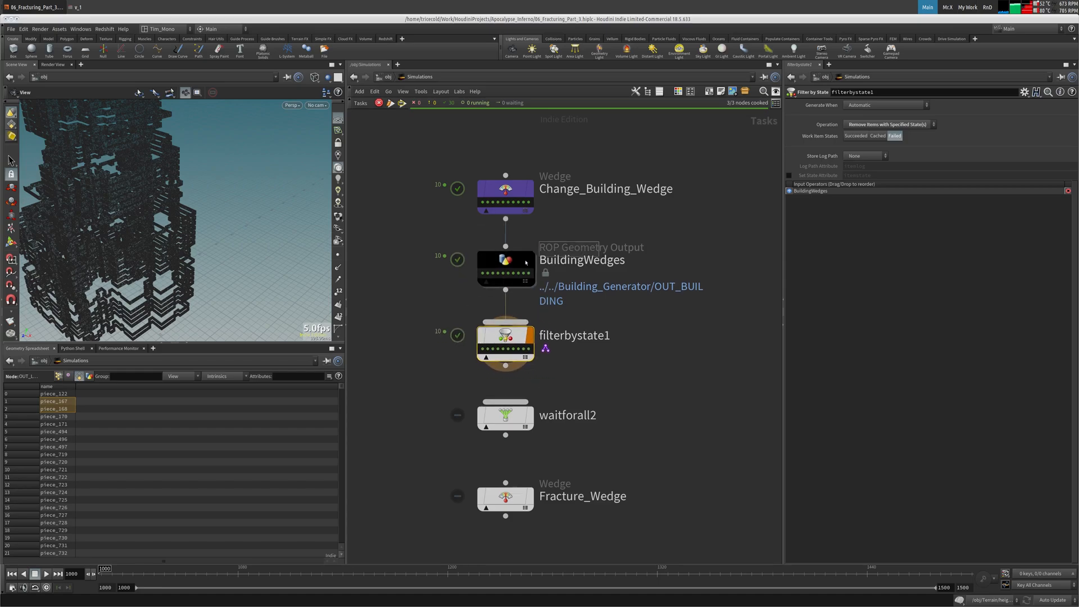
click(506, 337)
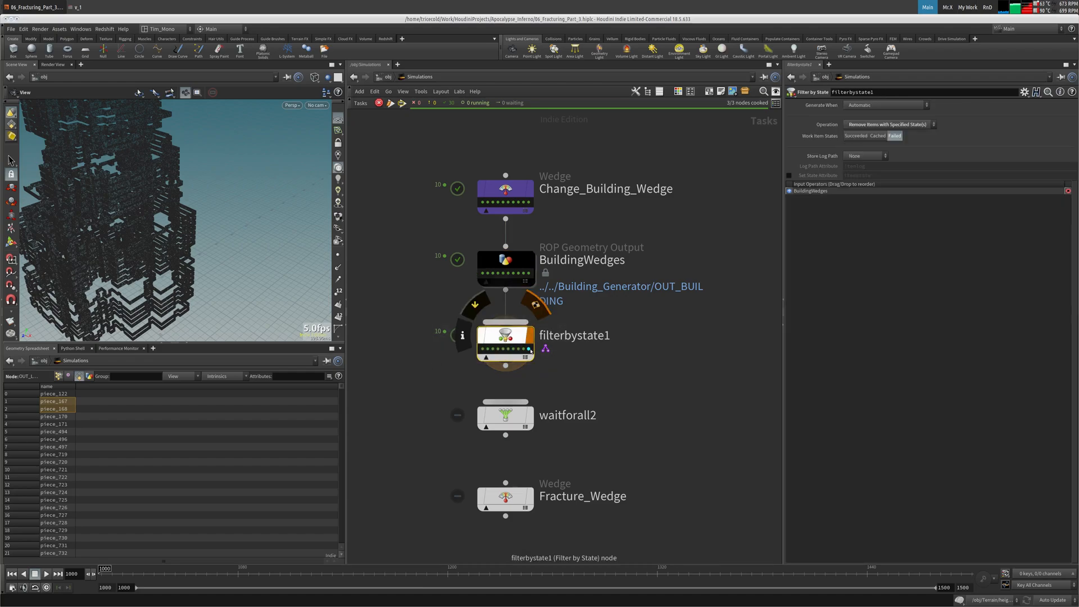
click(550, 251)
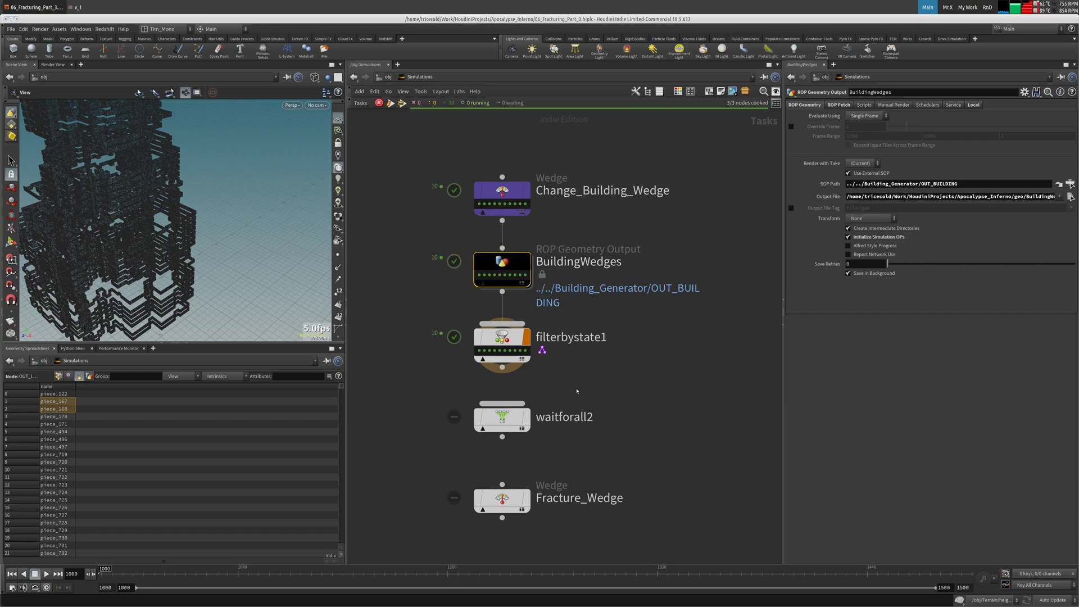
Step: Cook the waitforall2 node below filterbystate1
middle_drag(576, 390, 578, 345)
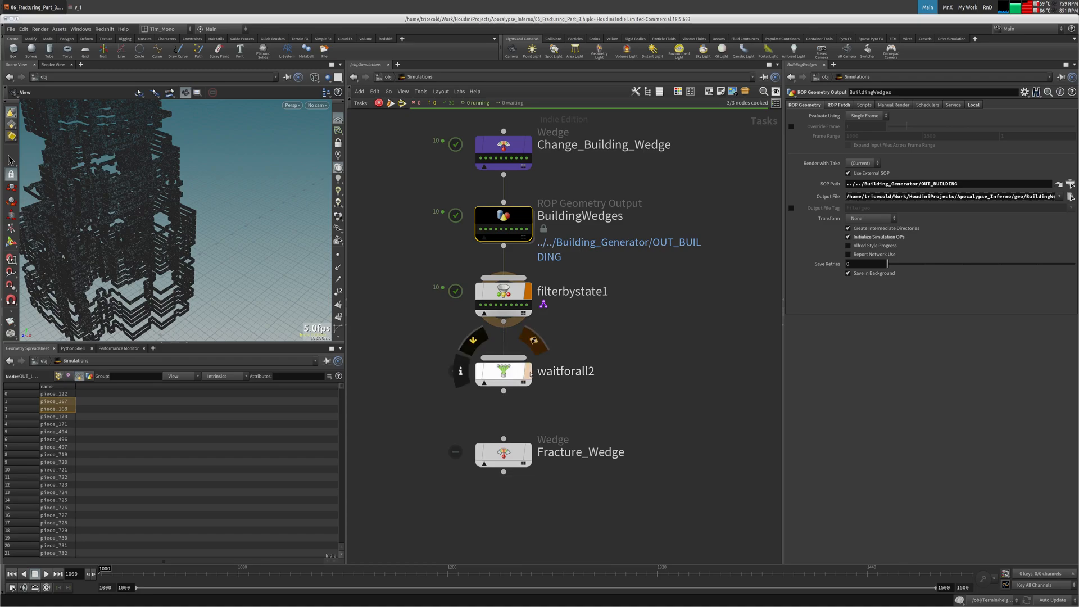
click(504, 372)
right_click(509, 373)
mouse_move(527, 387)
click(534, 416)
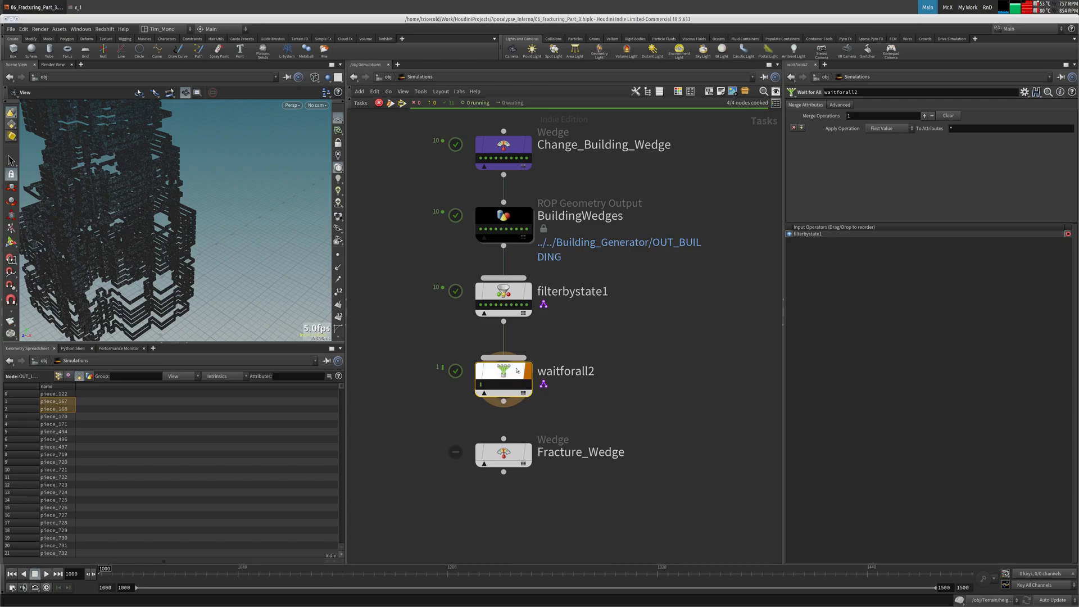
Step: Enclose the nodes from Change_Building_Wedge down to waitforall2 in a network box, fit its width, and title it Building_Gen
middle_drag(441, 146, 446, 177)
drag(437, 157, 607, 446)
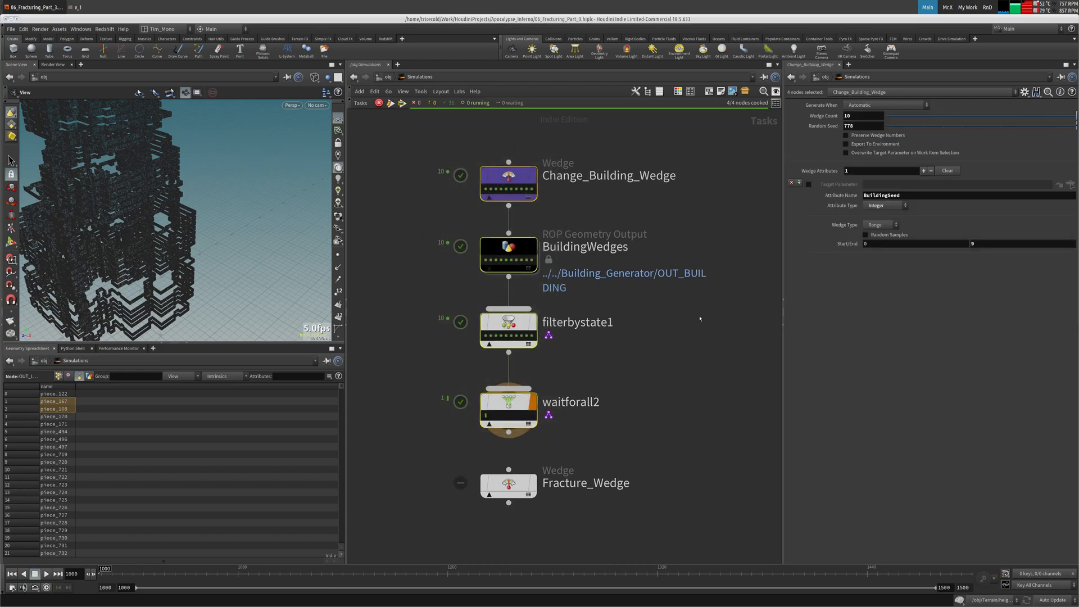
click(709, 92)
middle_drag(682, 259, 609, 266)
scroll(609, 240, down, 3)
click(610, 257)
drag(585, 258, 643, 257)
drag(496, 255, 464, 255)
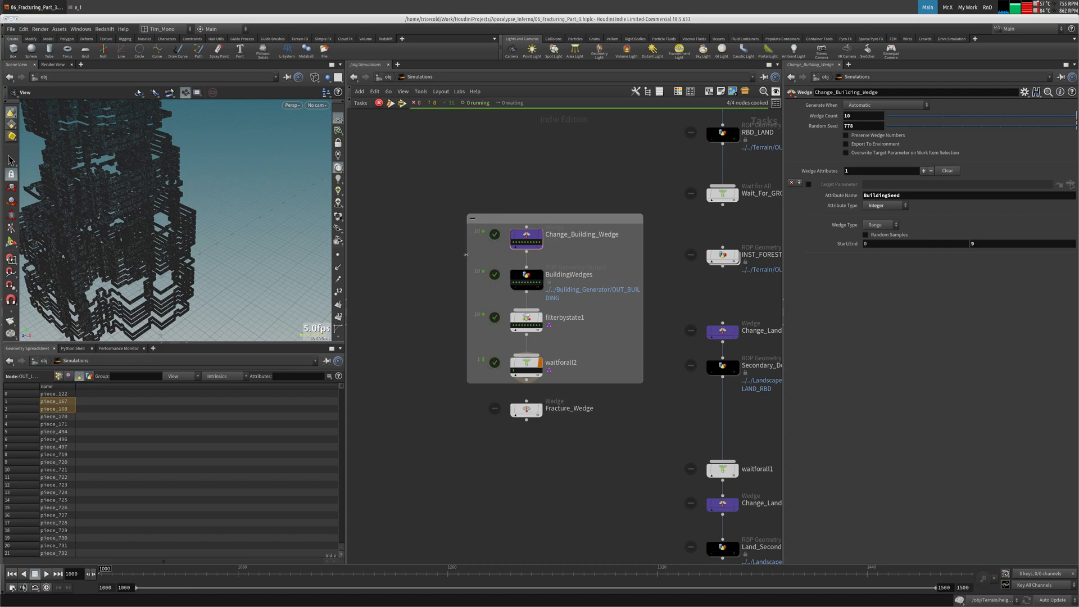
double_click(494, 218)
text(Bu)
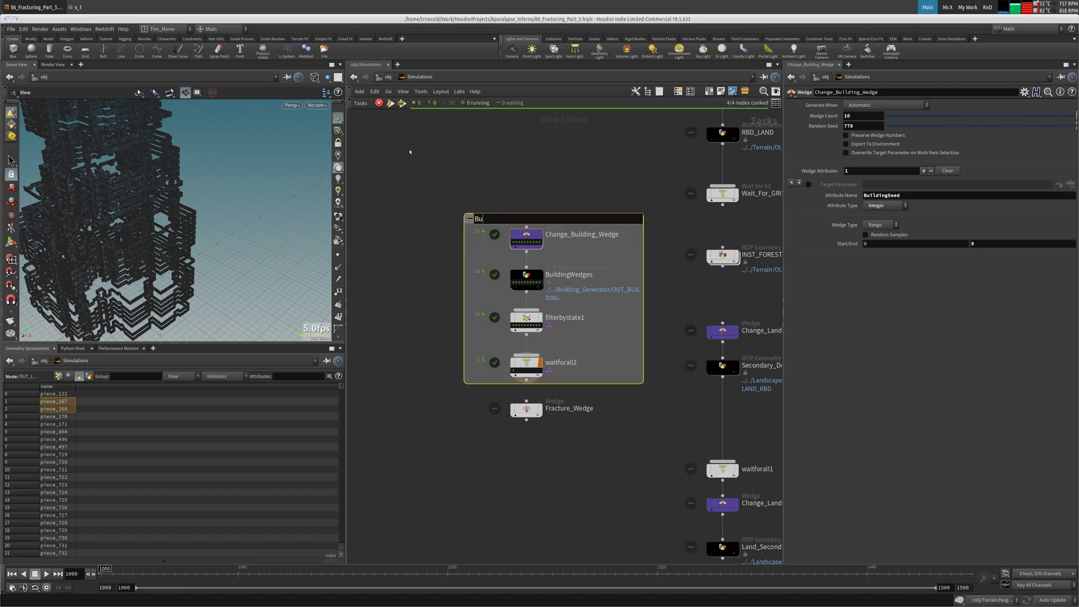
text(ilding_Gen)
key(Return)
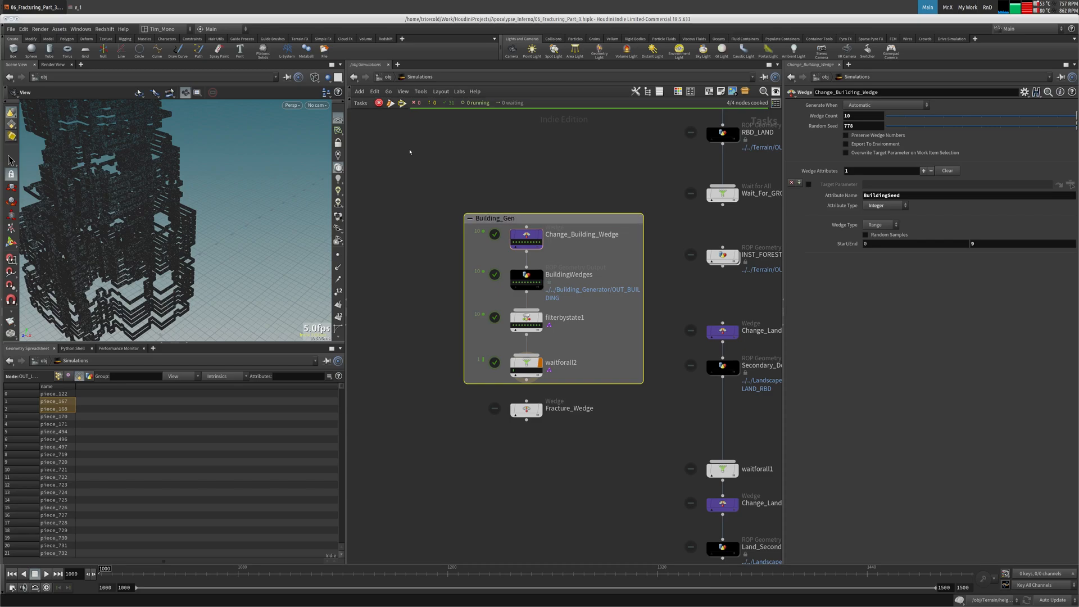
Step: Cook the Fracture_Wedge node below the Building_Gen network box
click(434, 195)
middle_drag(475, 169, 411, 197)
scroll(408, 194, down, 2)
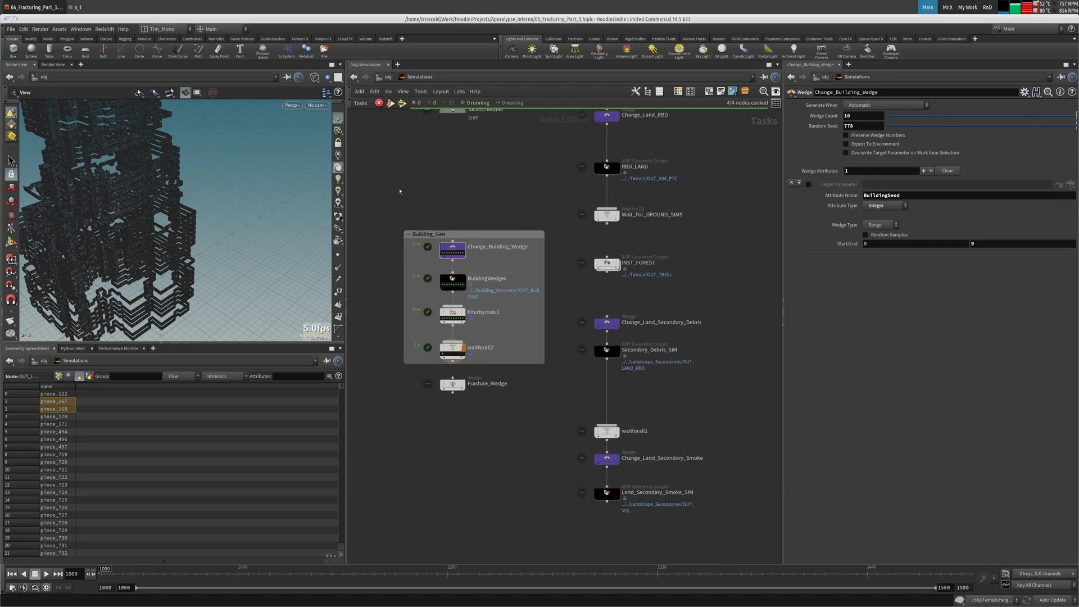
middle_drag(355, 306, 390, 243)
scroll(390, 313, up, 3)
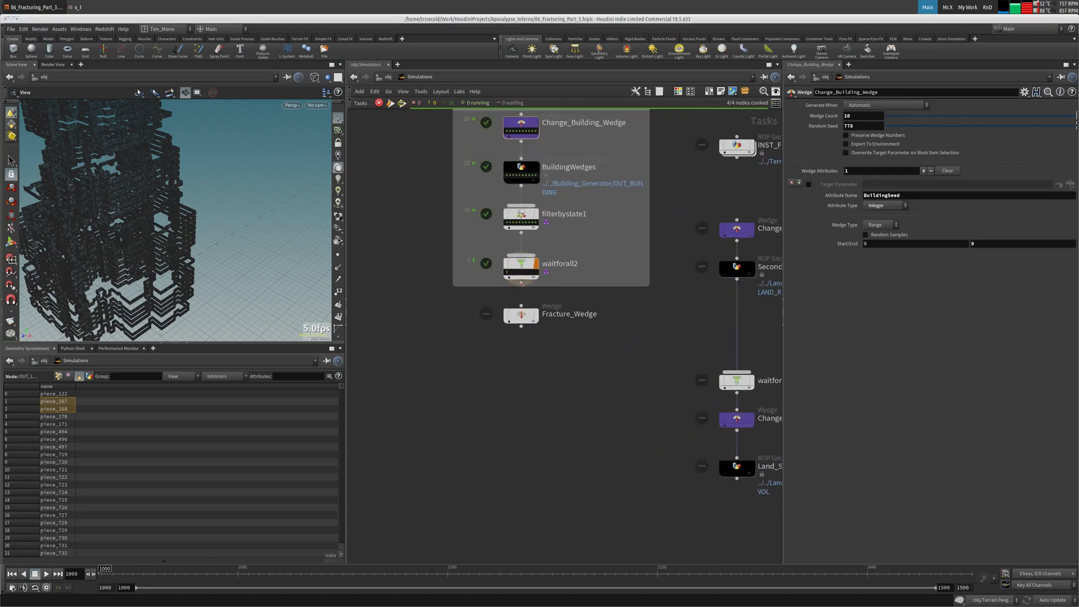
click(521, 314)
right_click(522, 315)
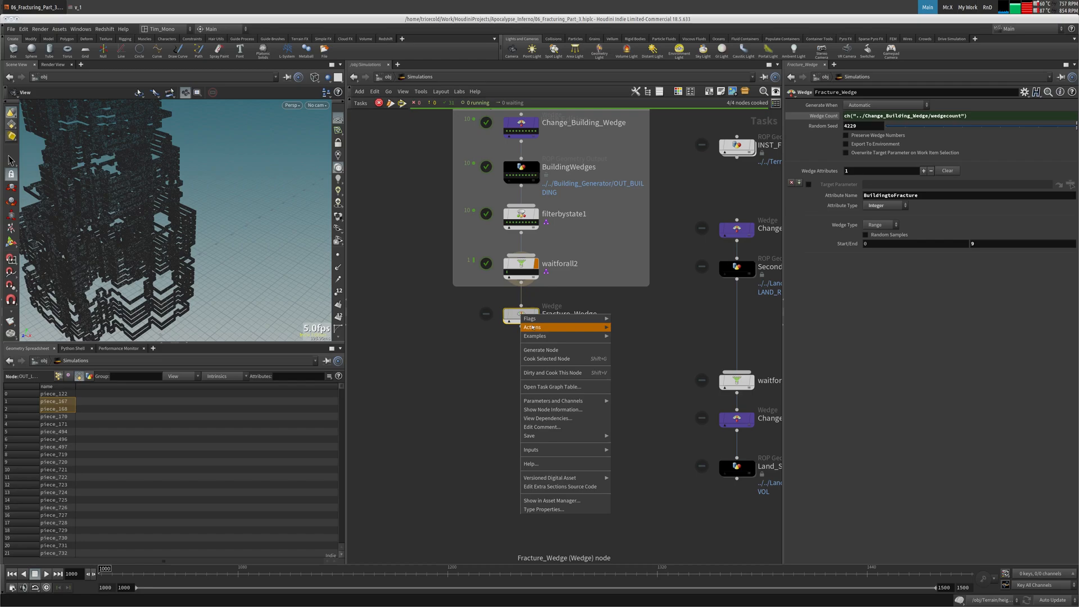
click(543, 359)
click(545, 380)
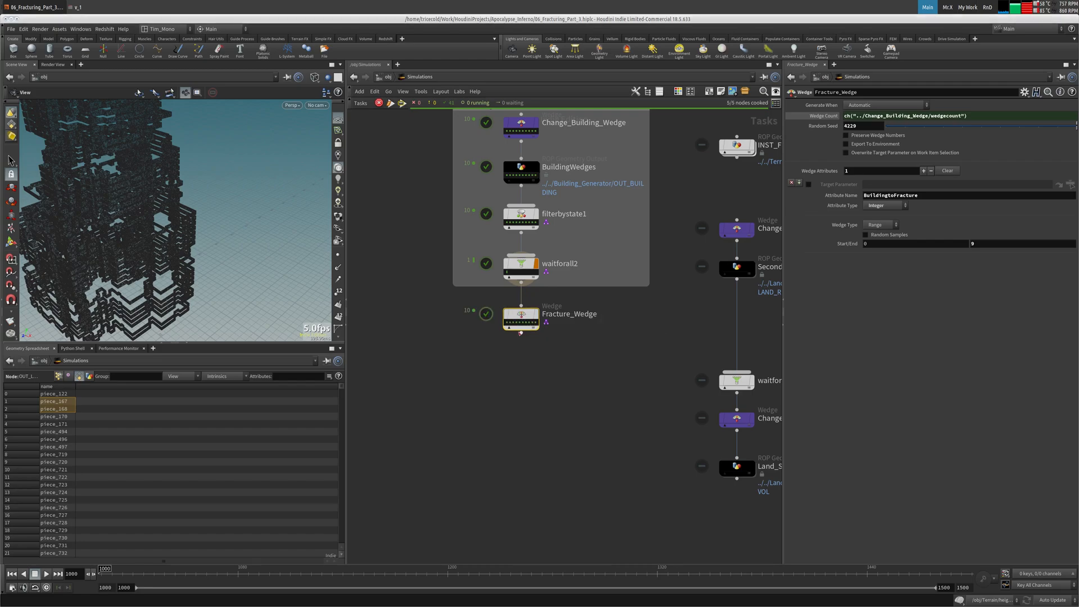
Step: Change Fracture_Wedge's wedge count expression to ch("../Change_Building_Wedge/wedgecount") - 1
middle_drag(463, 373, 452, 352)
scroll(453, 348, up, 2)
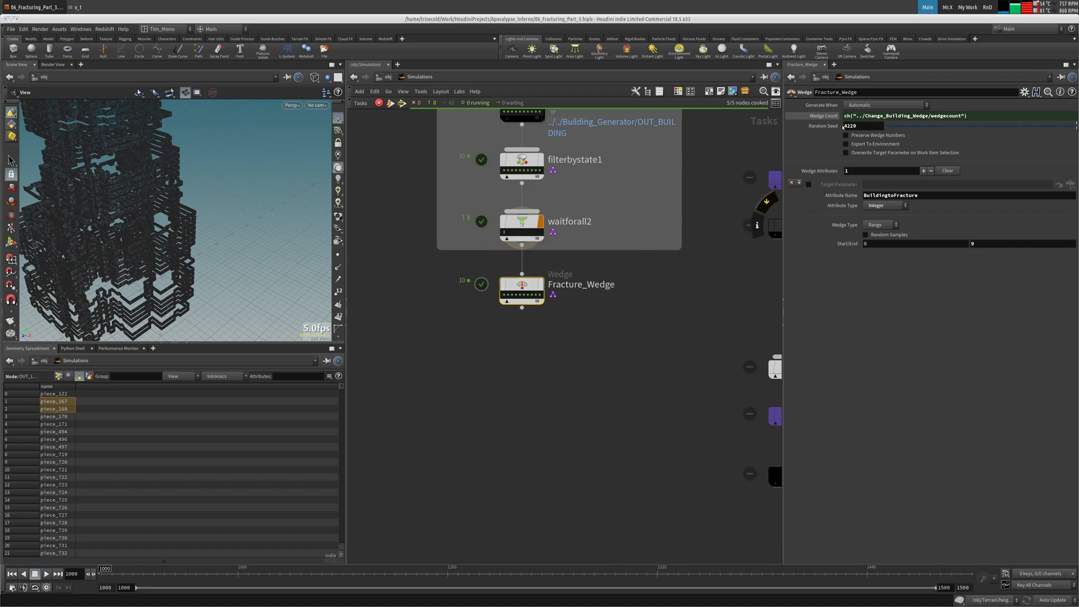
click(820, 116)
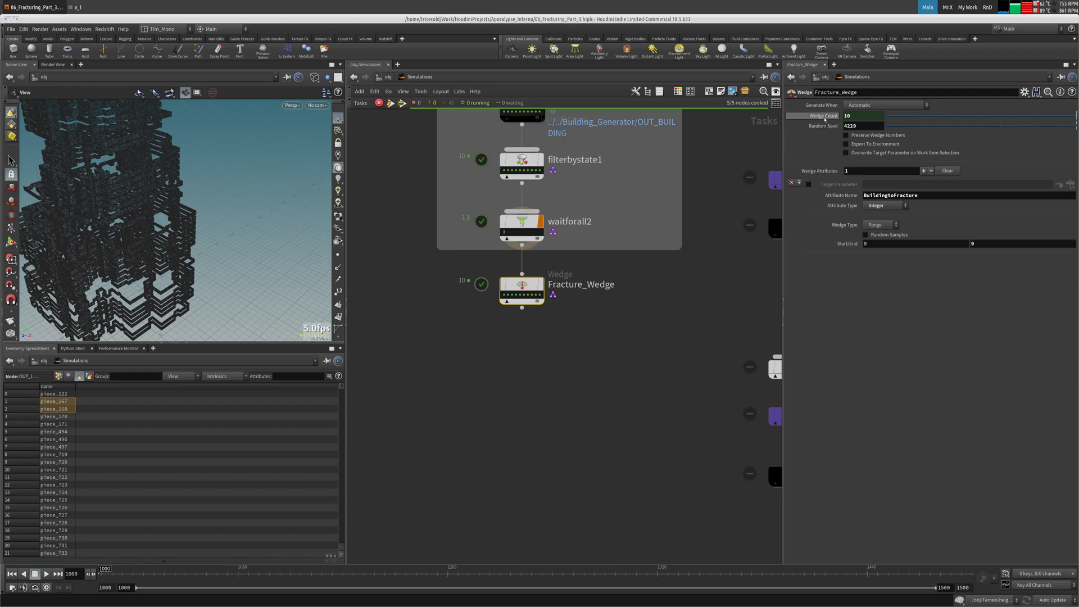
right_click(821, 116)
click(807, 157)
click(820, 115)
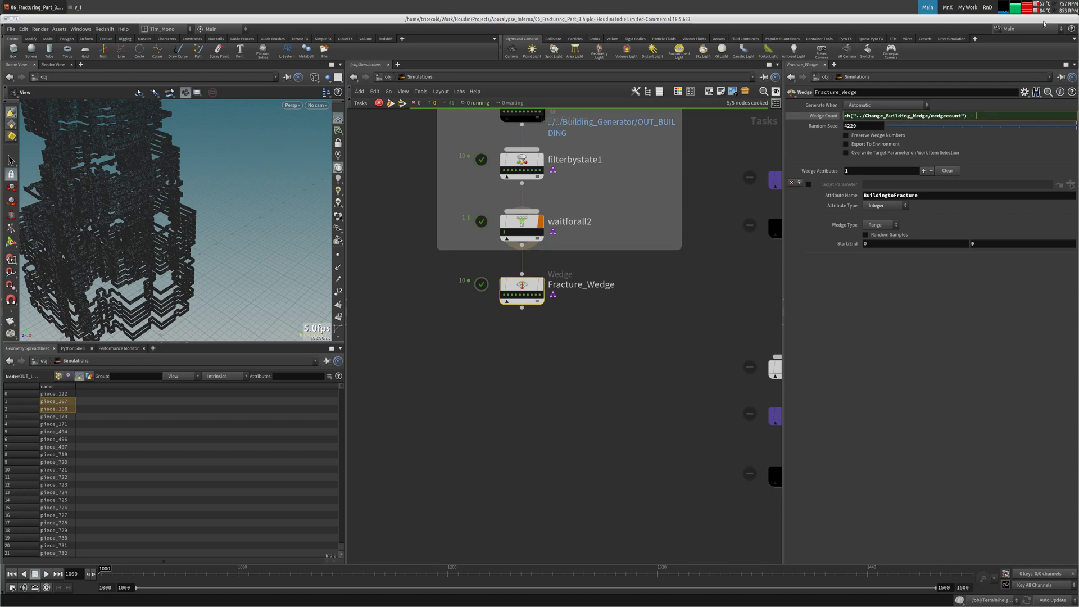
text(1)
key(Return)
Step: Set the end of the BuildingtoFracture range to 8 and show the wedge count as an evaluated value
double_click(996, 244)
text(8)
key(Return)
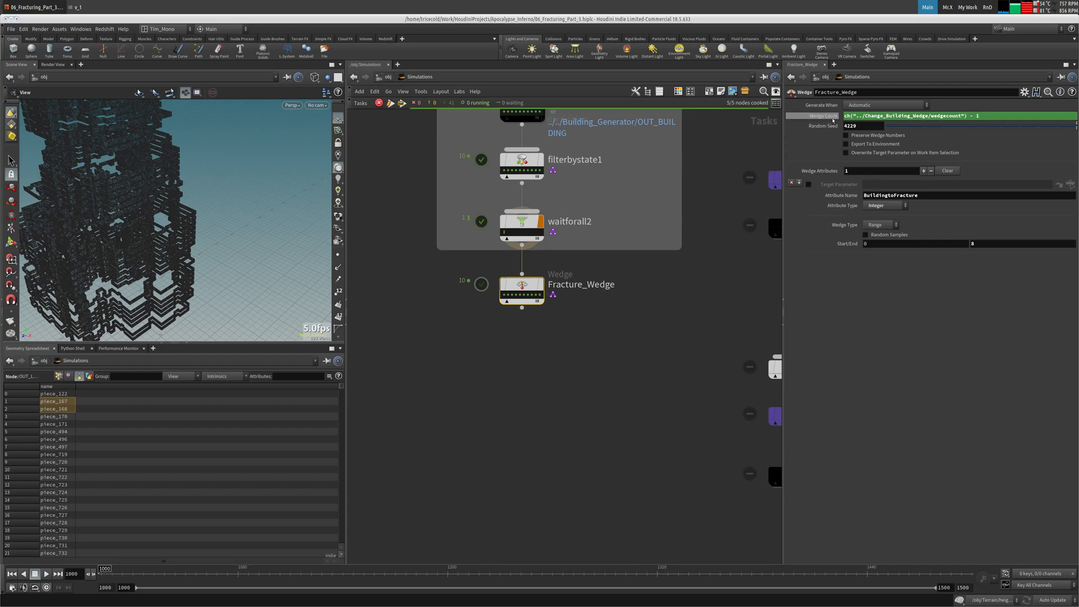
click(824, 116)
click(824, 116)
click(829, 116)
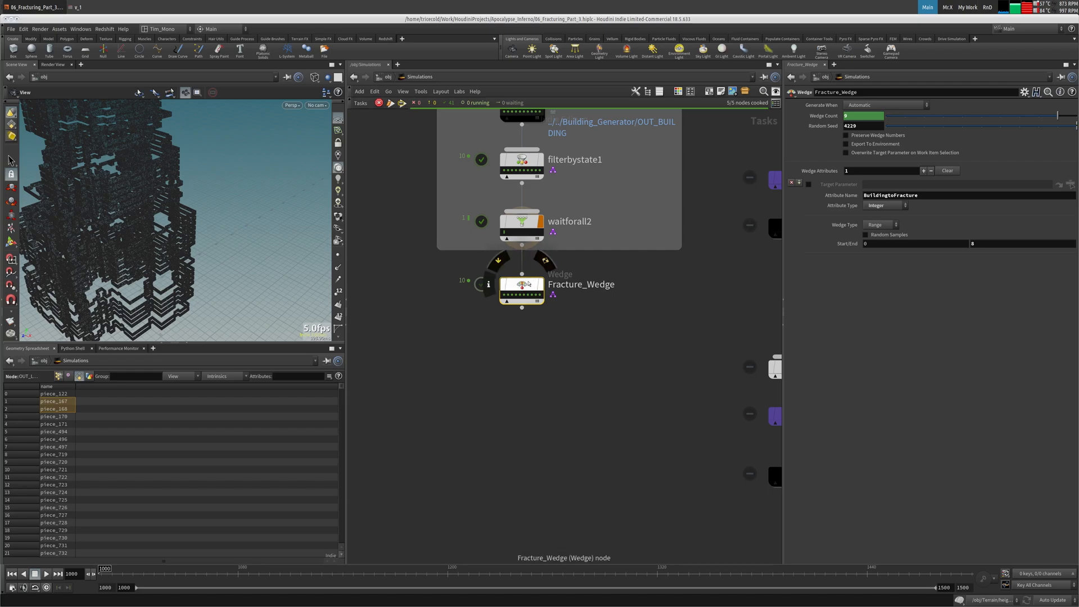
Step: Recook Fracture_Wedge, saving the scene changes, and inspect the work item info of its last work item
right_click(502, 279)
click(549, 329)
click(530, 351)
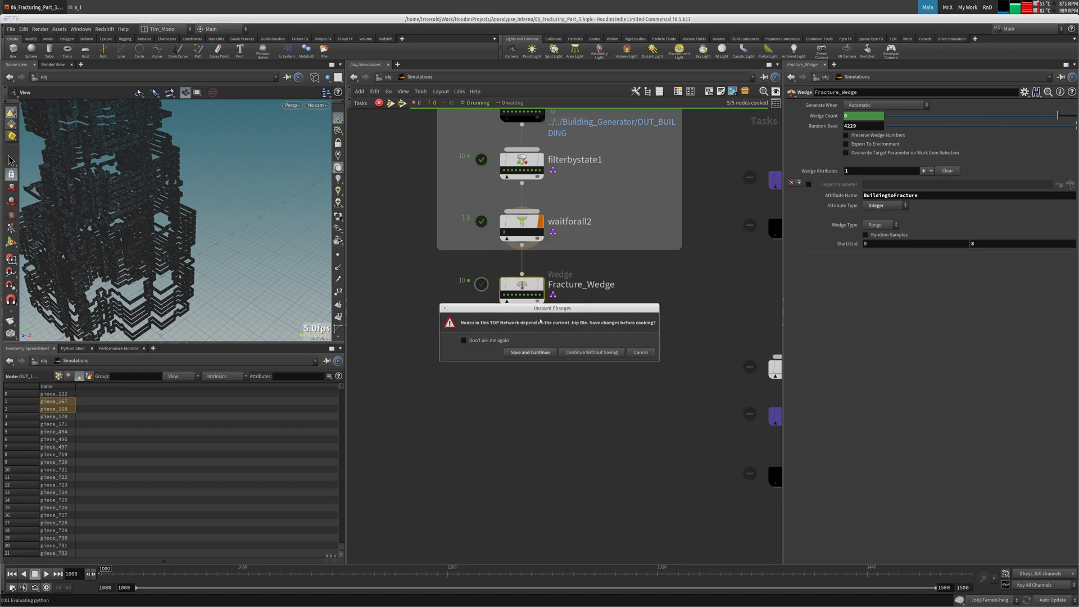
right_click(537, 298)
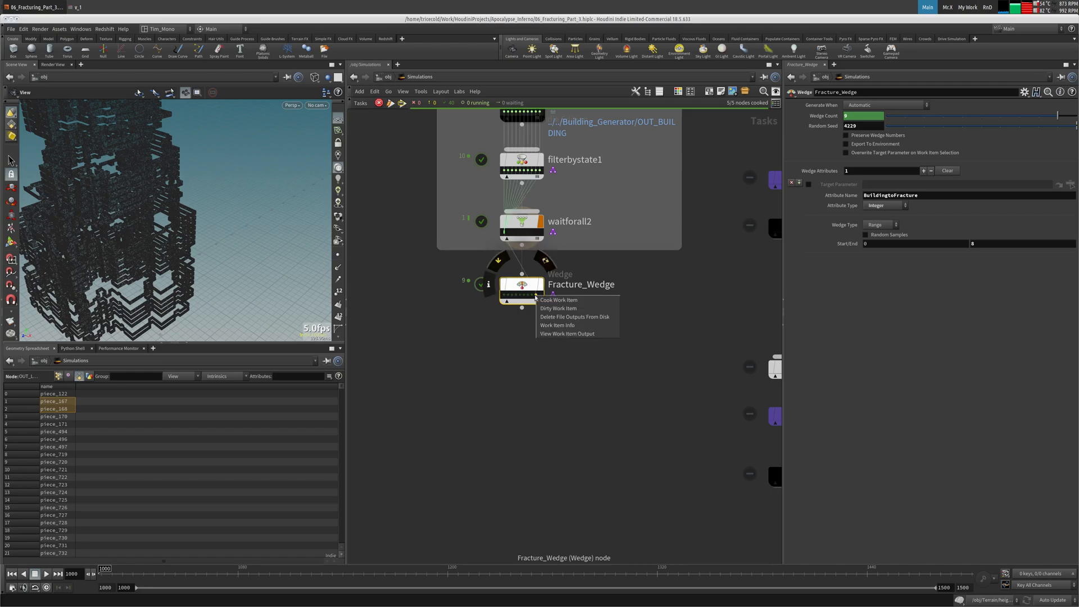
click(559, 325)
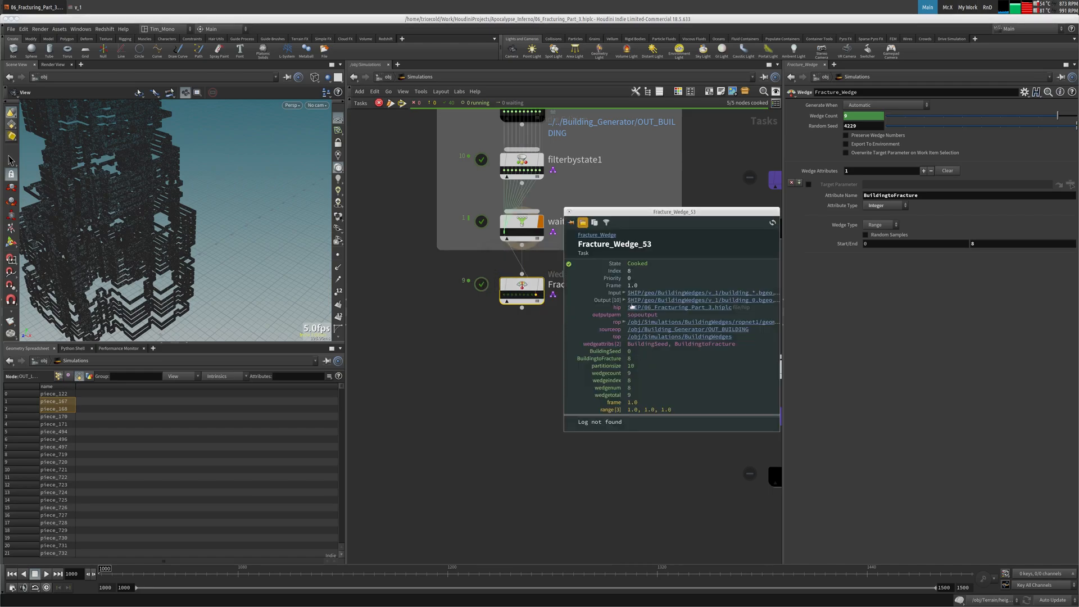
click(570, 212)
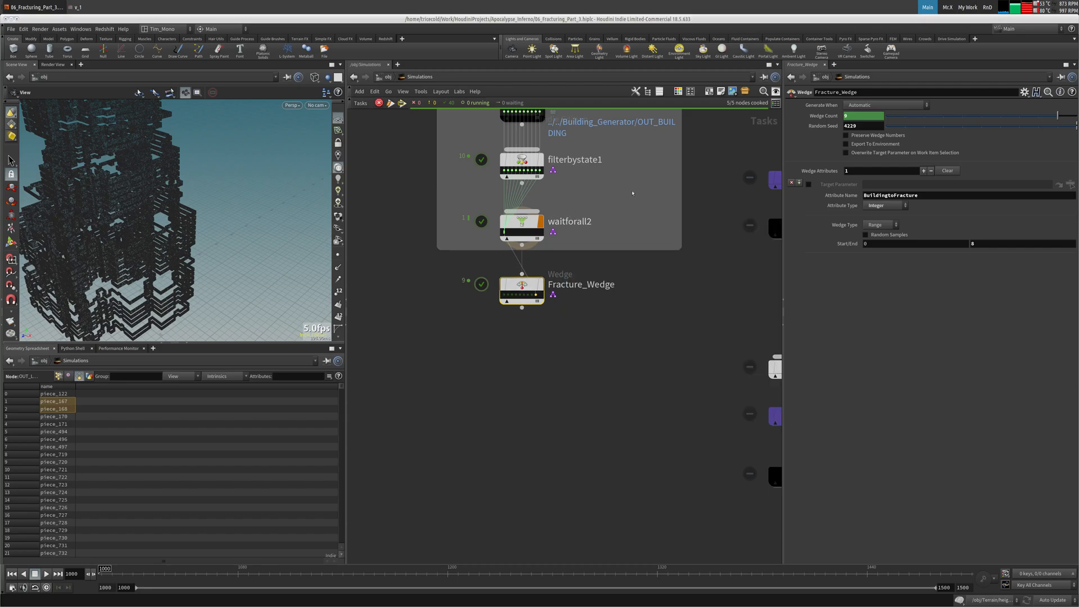
Step: Check the building files in the BuildingWedges output folder without changing the path, and return to Fracture_Wedge
middle_drag(523, 203, 497, 312)
click(496, 218)
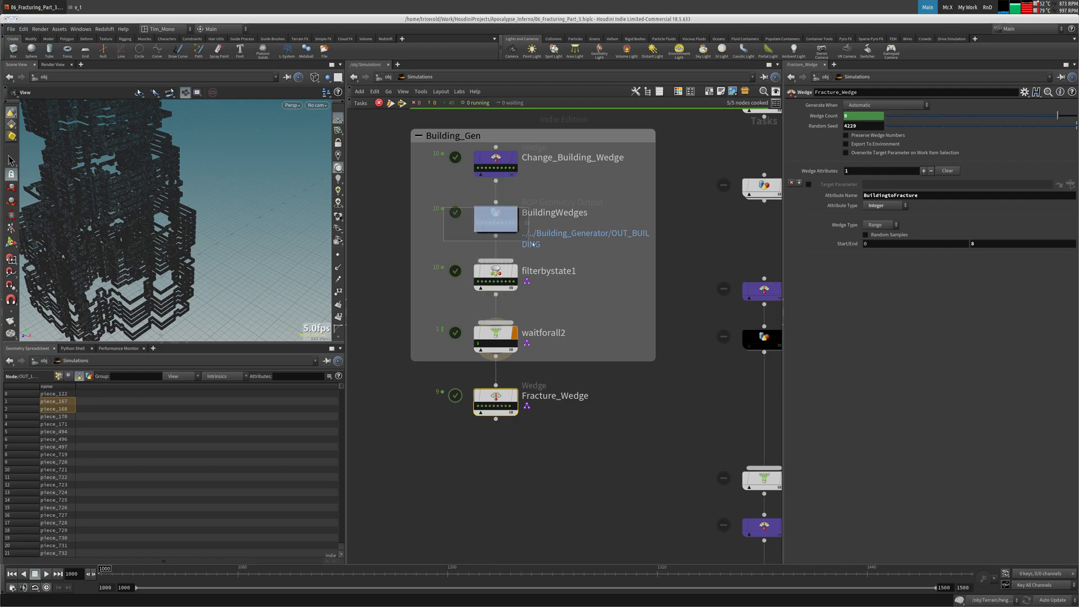
click(1070, 196)
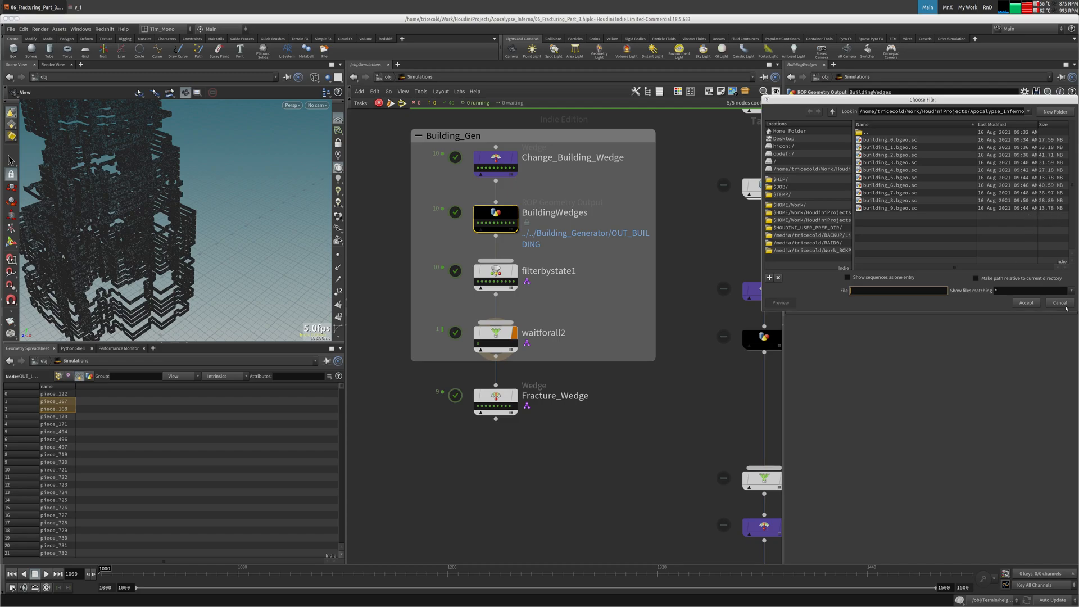
click(1065, 307)
middle_drag(553, 444, 547, 372)
click(491, 330)
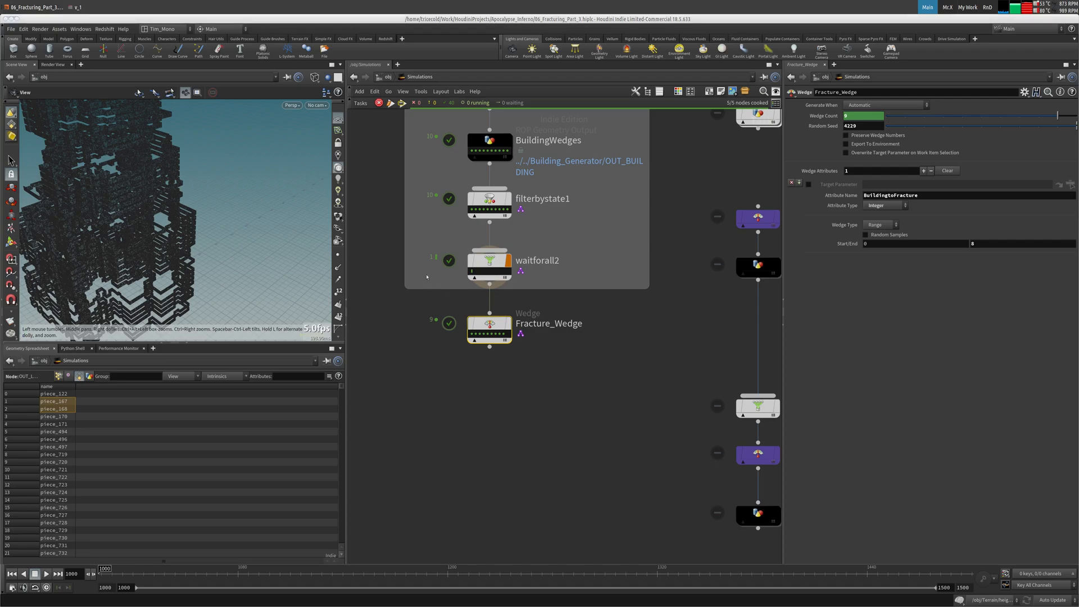
Step: Duplicate the BuildingWedges node and place the copy in the free area below Fracture_Wedge
middle_drag(426, 277, 411, 402)
click(511, 293)
key(ctrl+c)
middle_drag(554, 301, 567, 153)
key(ctrl+v)
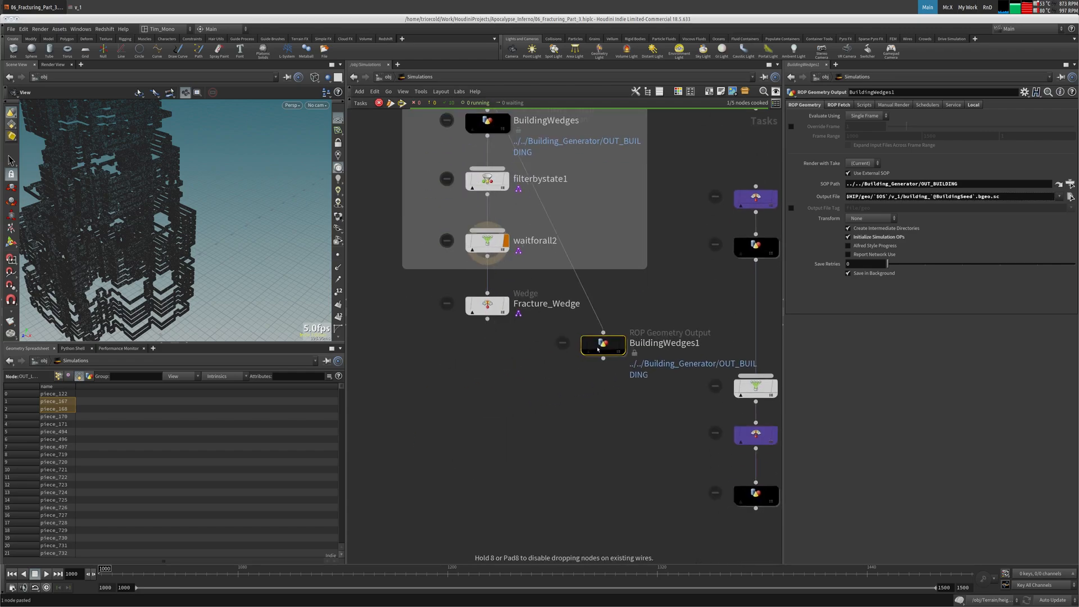
Step: Place the duplicated geometry output directly below Fracture_Wedge, wired to it, and rename it Building_Fractures
click(489, 357)
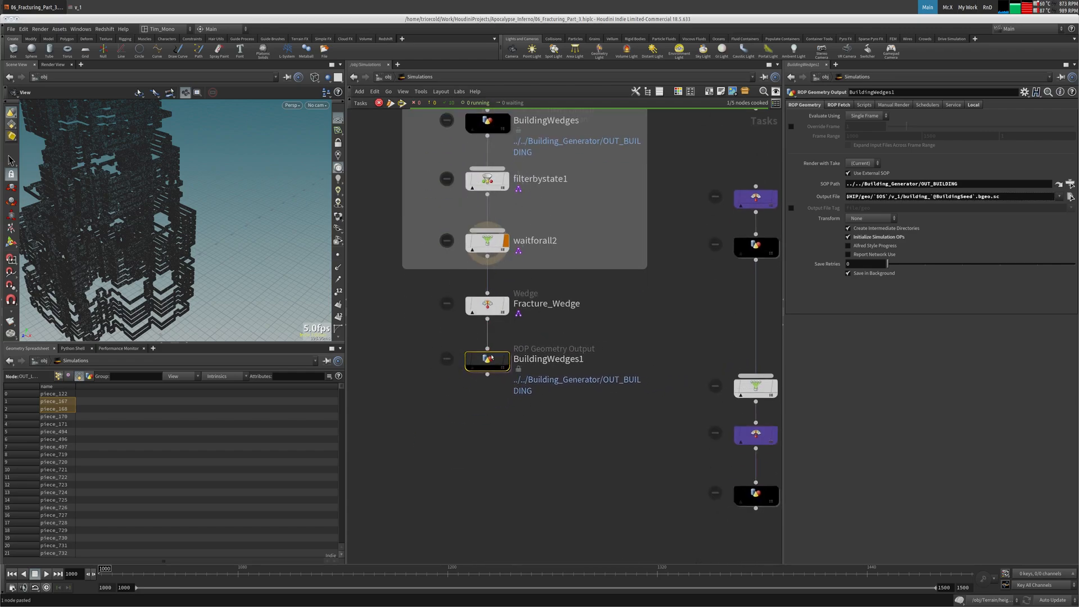
drag(492, 357, 492, 366)
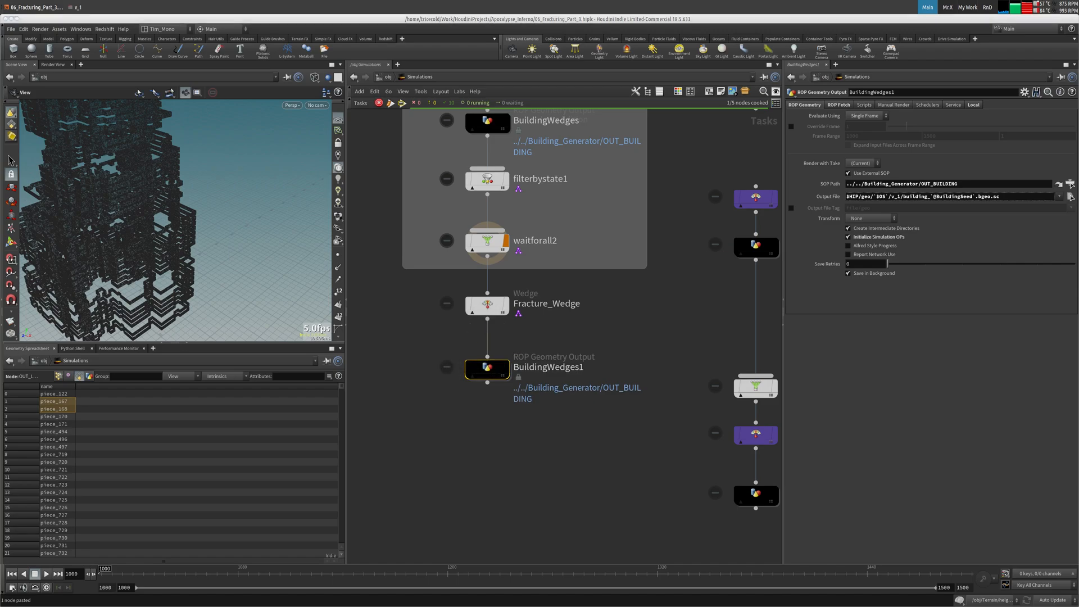
click(586, 369)
drag(586, 368, 512, 369)
text(ilding_Fractures)
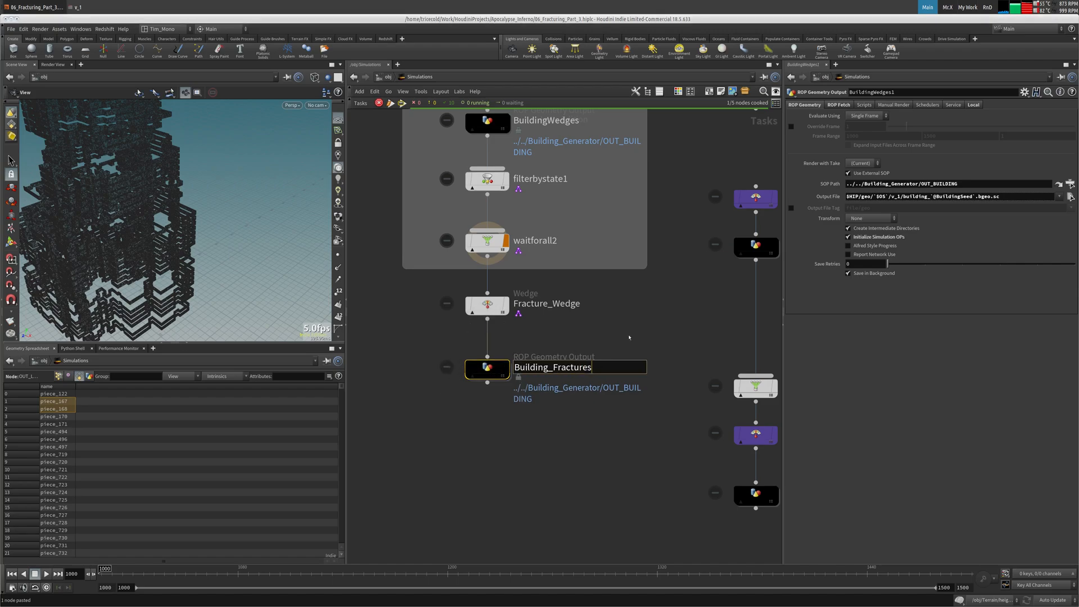
key(Return)
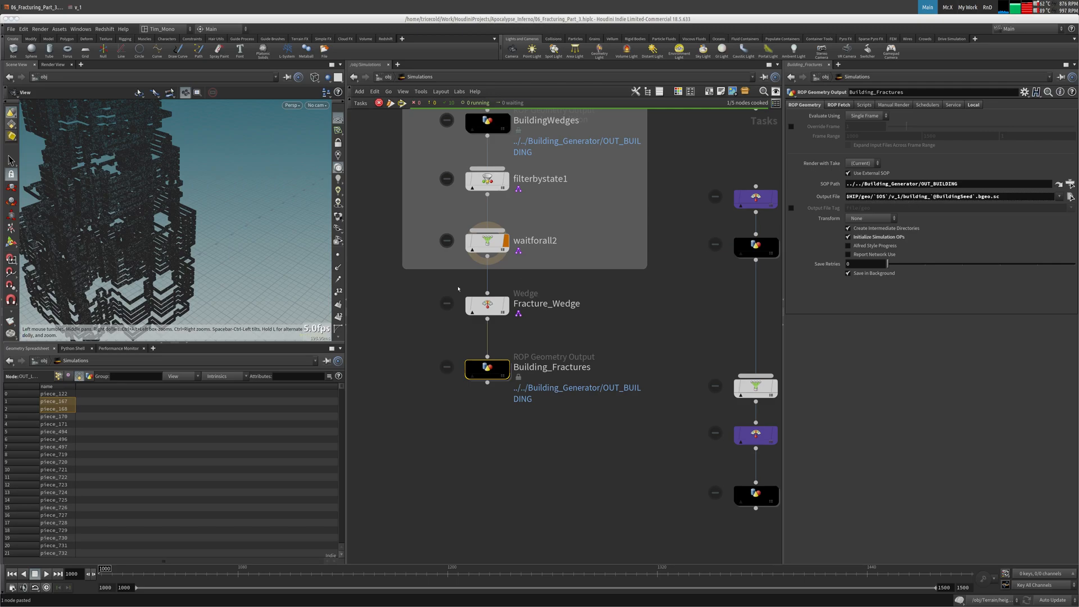
Step: Replace the seed attribute in Building_Fractures' output file name with Fracture_Wedge's BuildingtoFracture attribute
click(486, 304)
drag(926, 197, 775, 196)
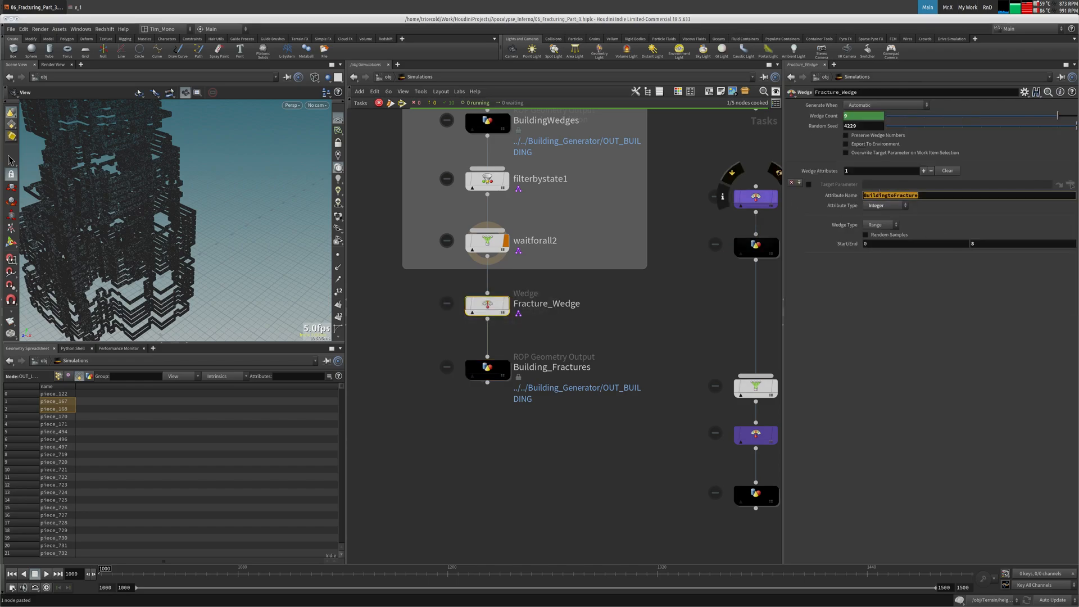
click(487, 366)
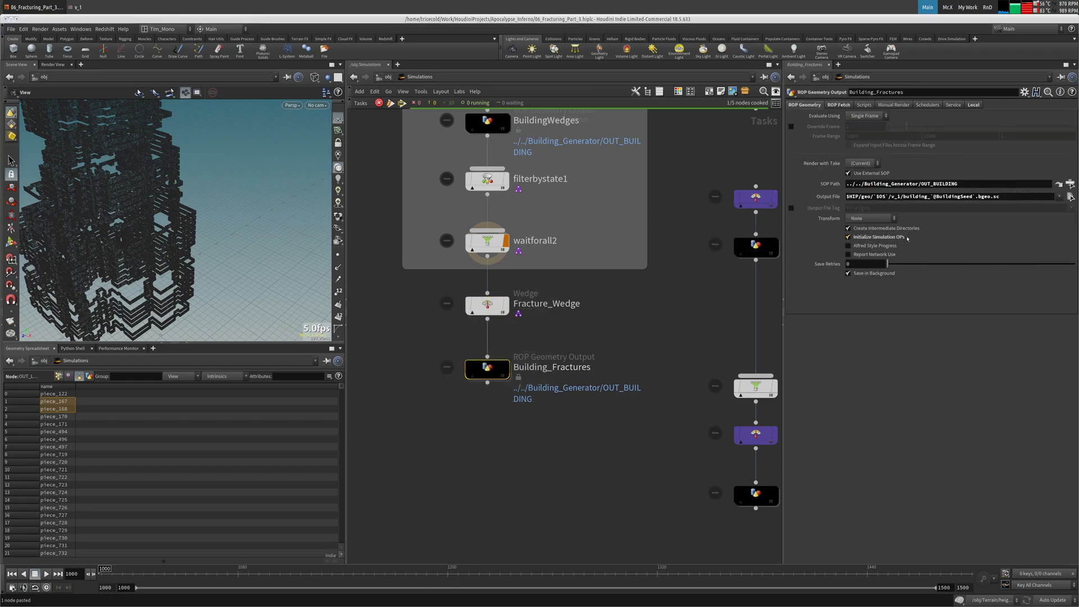
drag(937, 197, 955, 197)
key(ctrl+v)
drag(936, 197, 980, 197)
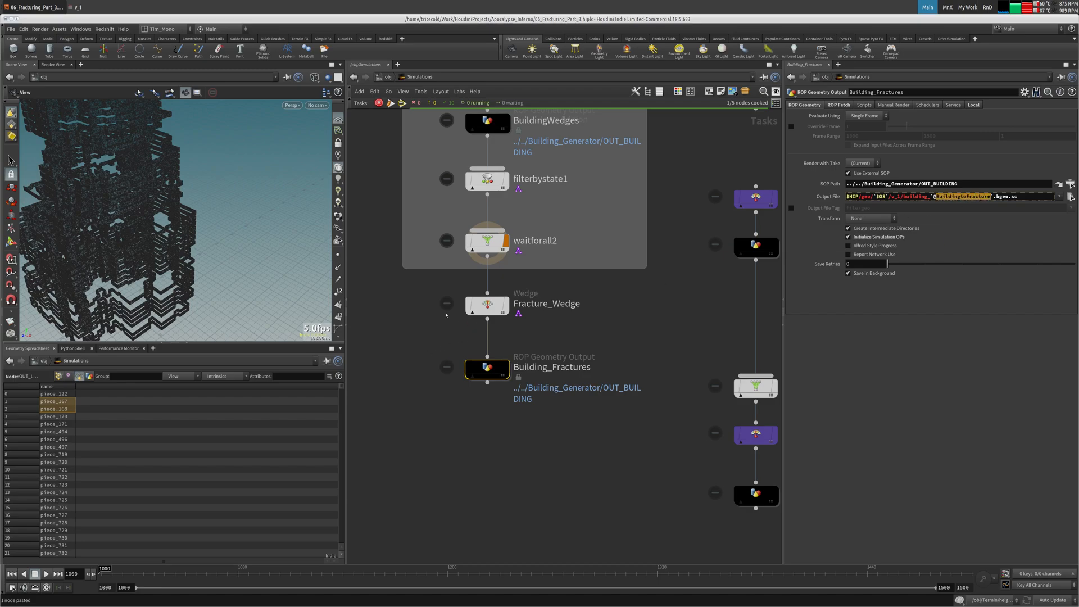
click(487, 305)
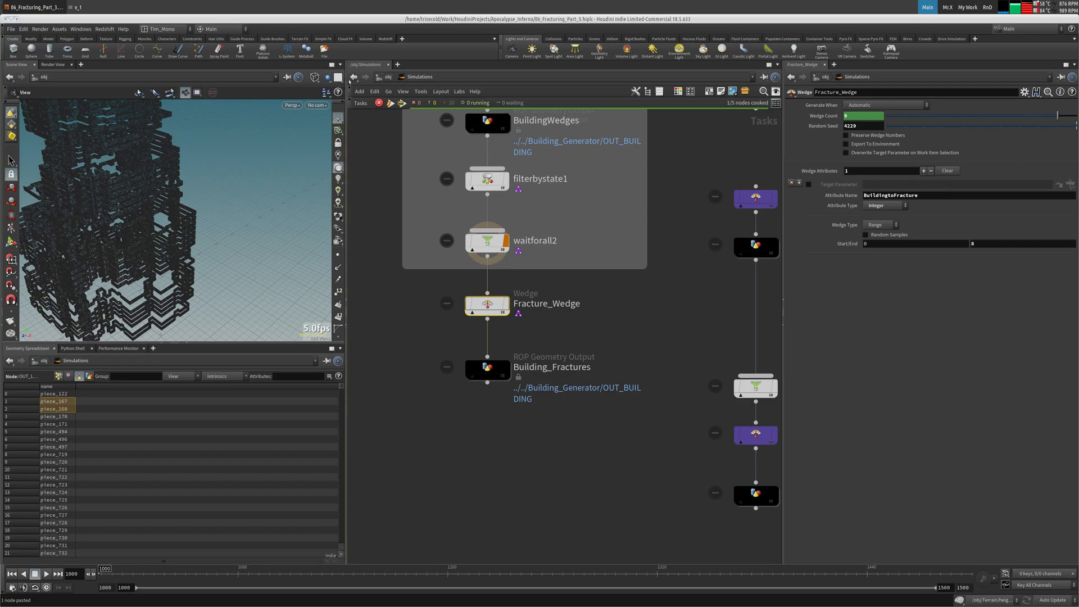
click(387, 77)
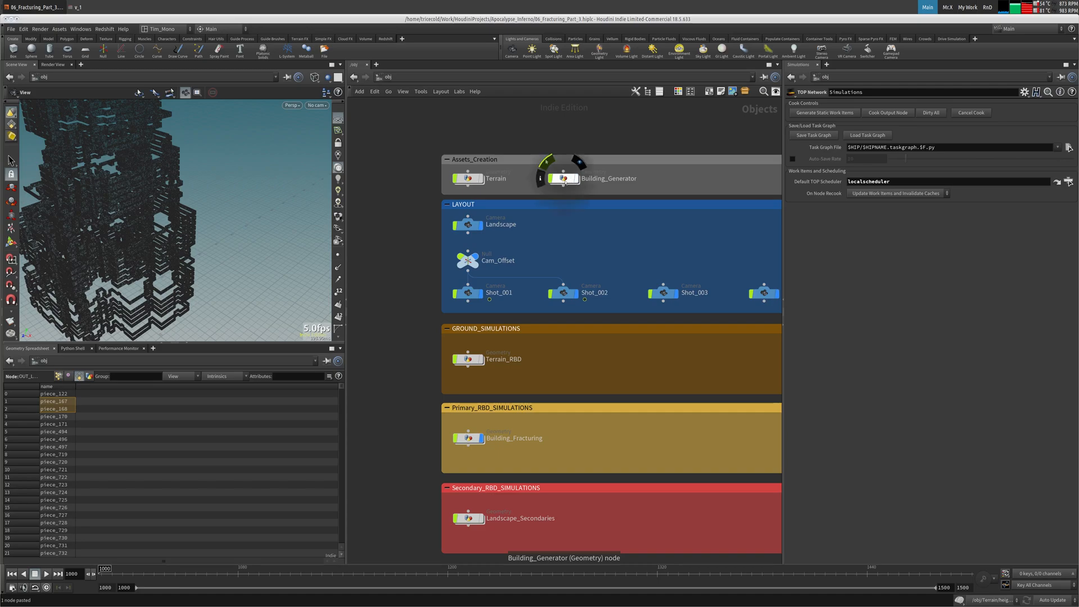
double_click(468, 438)
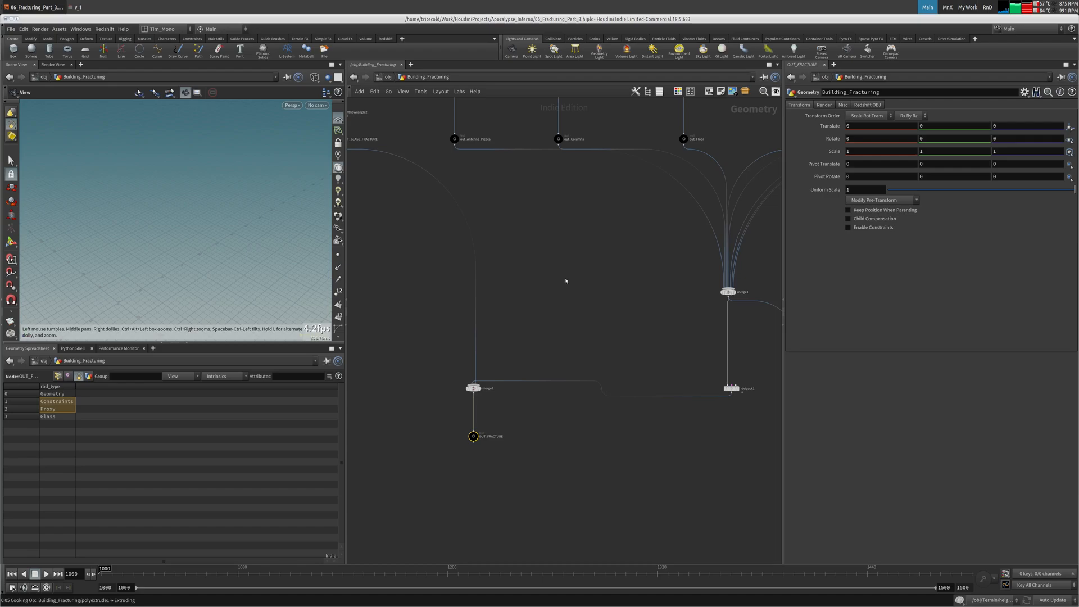
scroll(574, 270, down, 3)
middle_drag(566, 135, 534, 410)
middle_drag(605, 180, 471, 221)
drag(485, 217, 543, 273)
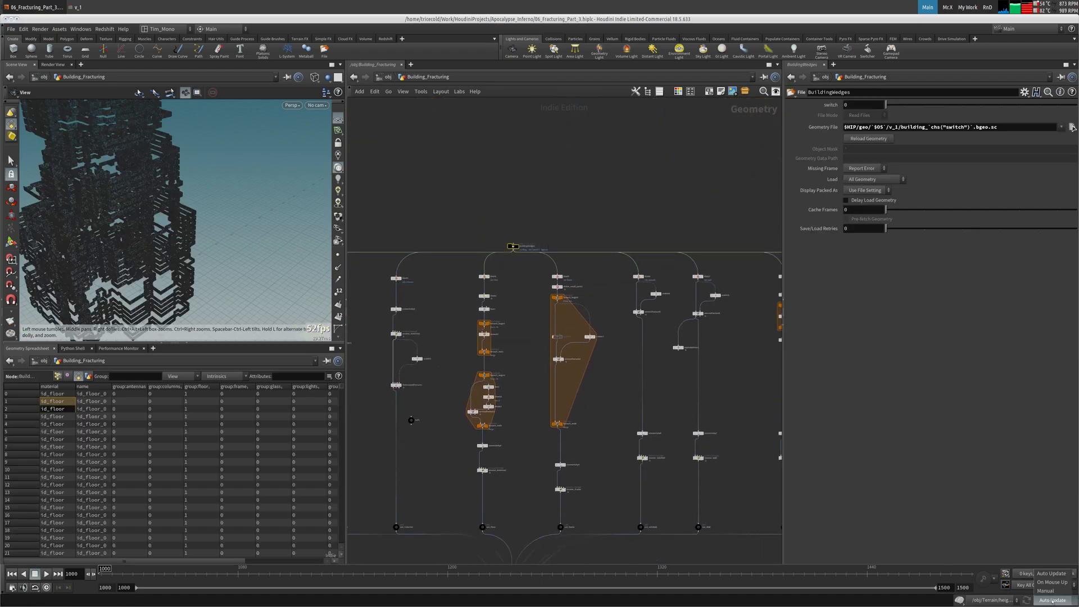
double_click(851, 104)
text(@BuildingtoFracture)
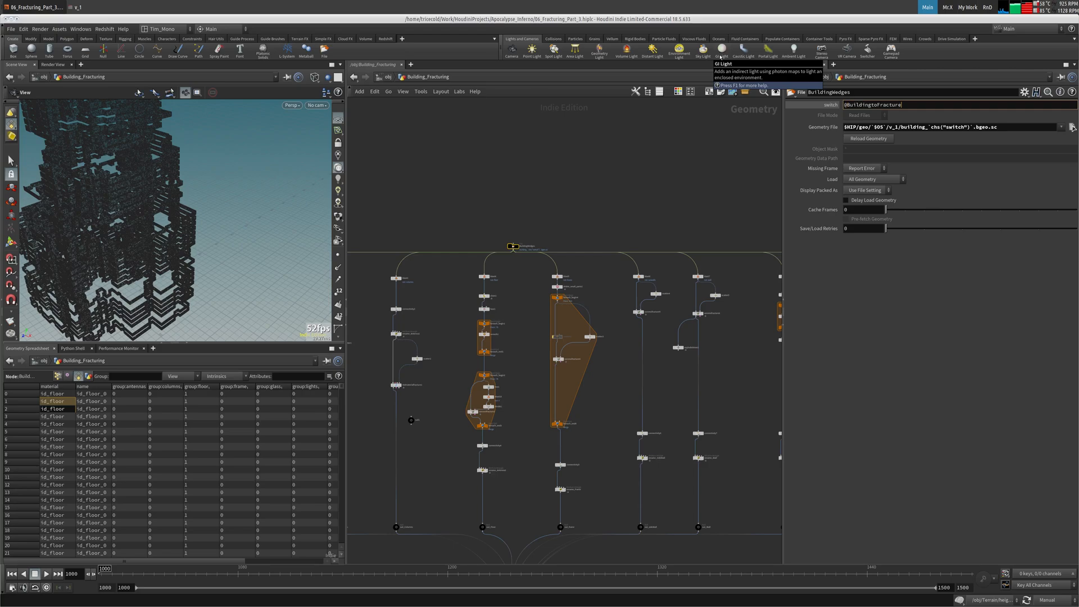
key(Return)
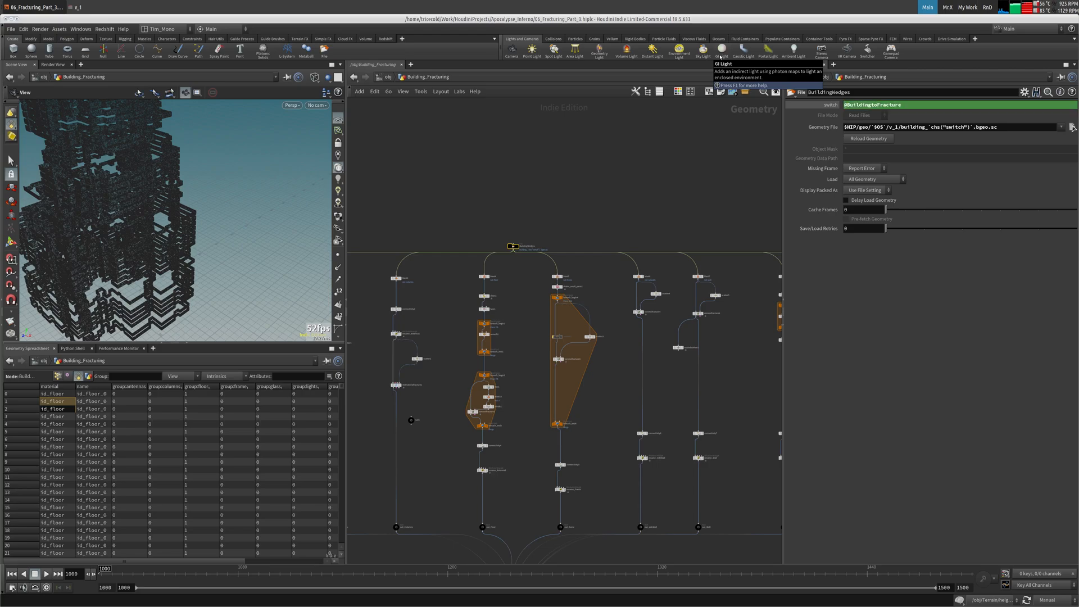
click(830, 105)
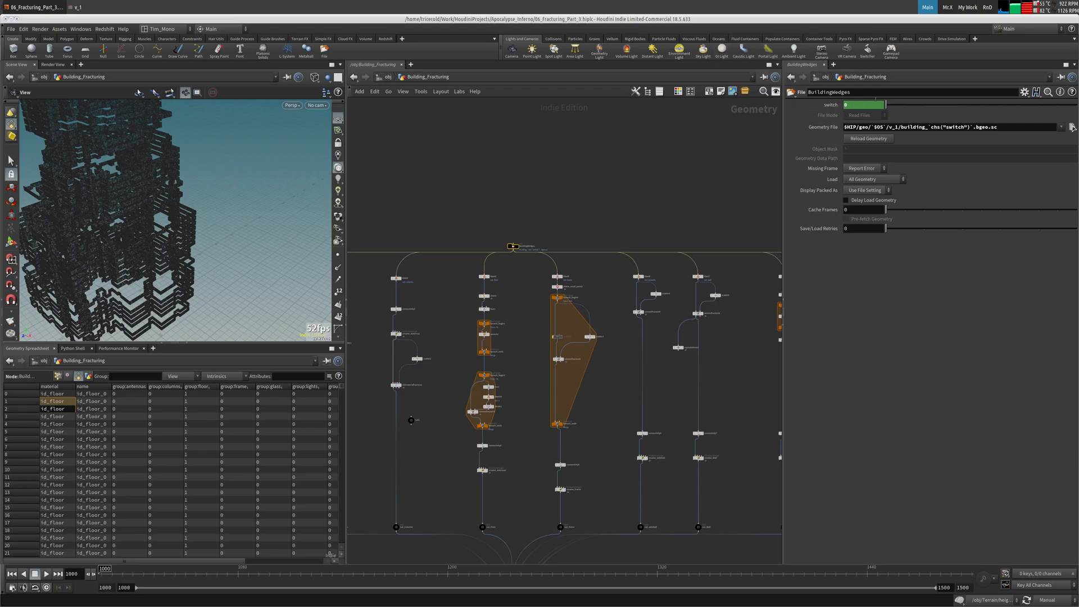
Step: Show the BuildingWedges file node's building in the viewport and set the scene update mode to Auto Update
click(513, 247)
click(1047, 600)
click(1048, 573)
middle_drag(554, 185, 580, 190)
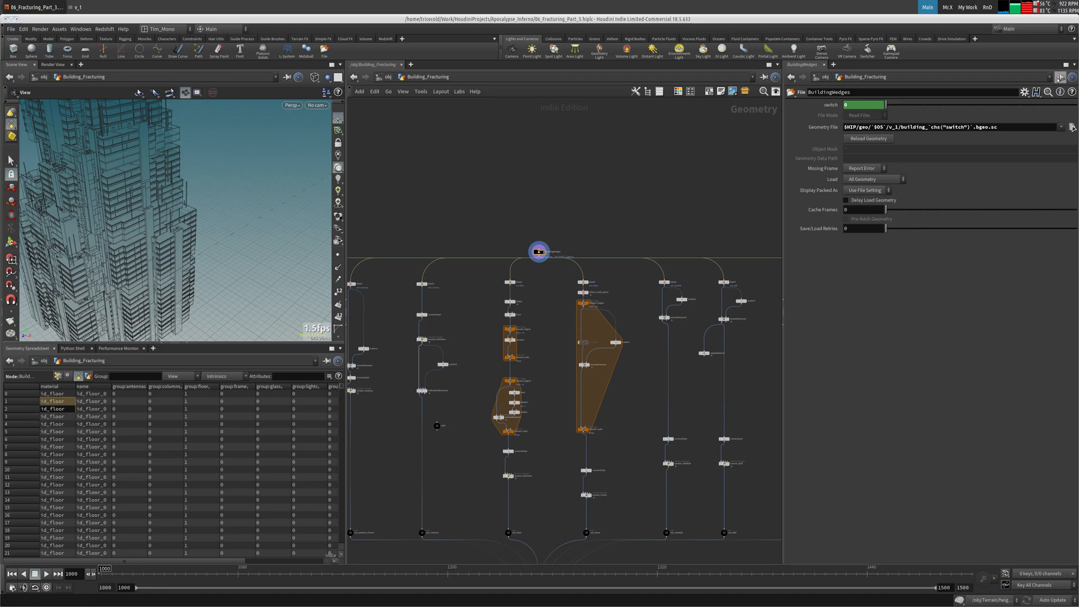
drag(167, 230, 177, 159)
Step: Return to the Simulations network and cook Fracture_Wedge, saving the scene changes
key(u)
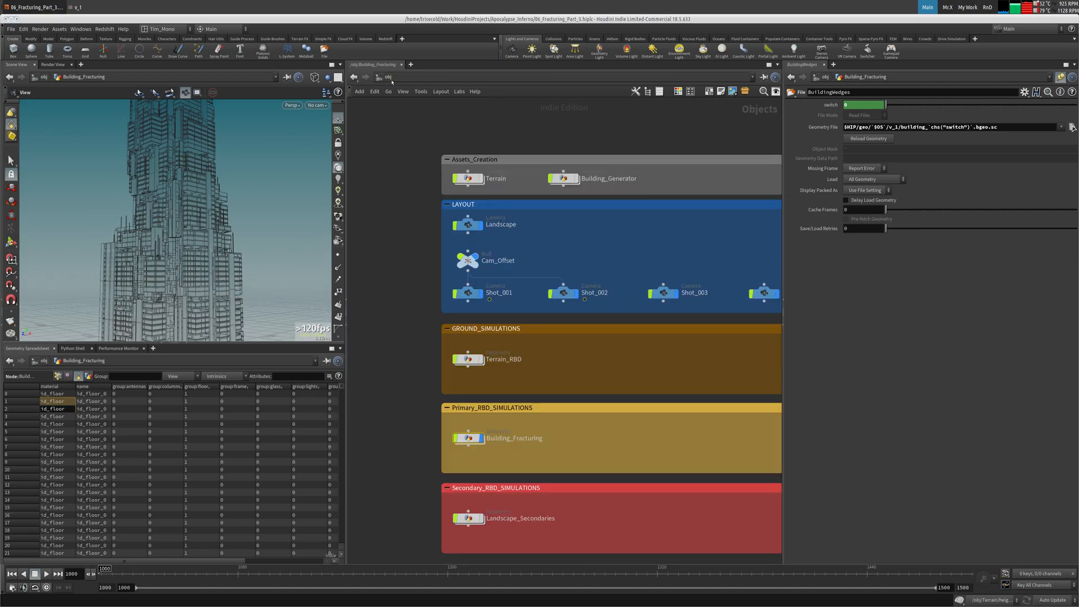
middle_drag(571, 445, 474, 229)
click(466, 415)
double_click(421, 404)
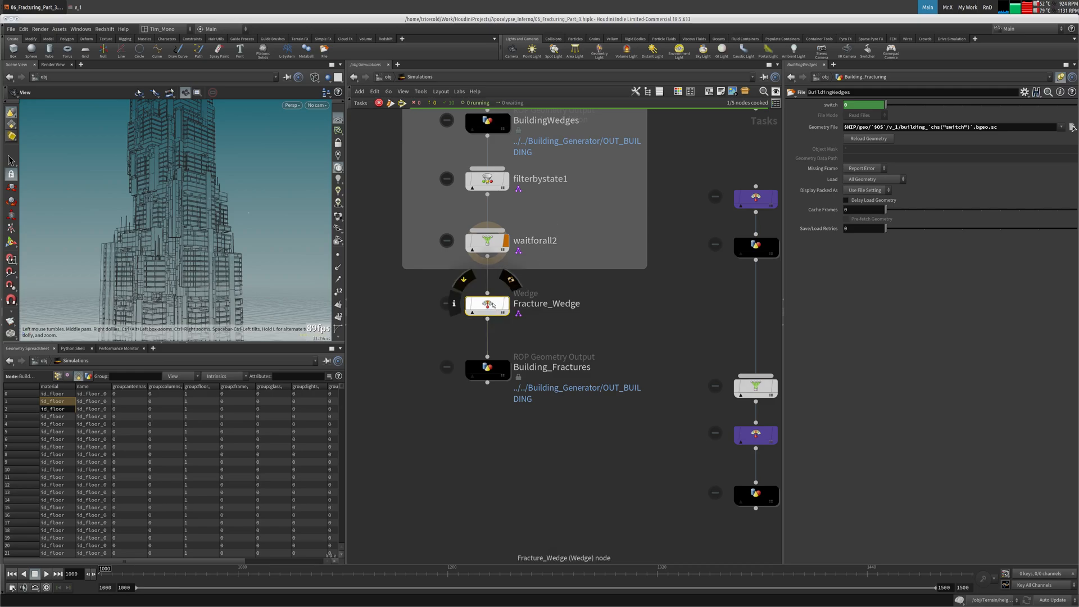
right_click(488, 304)
click(516, 347)
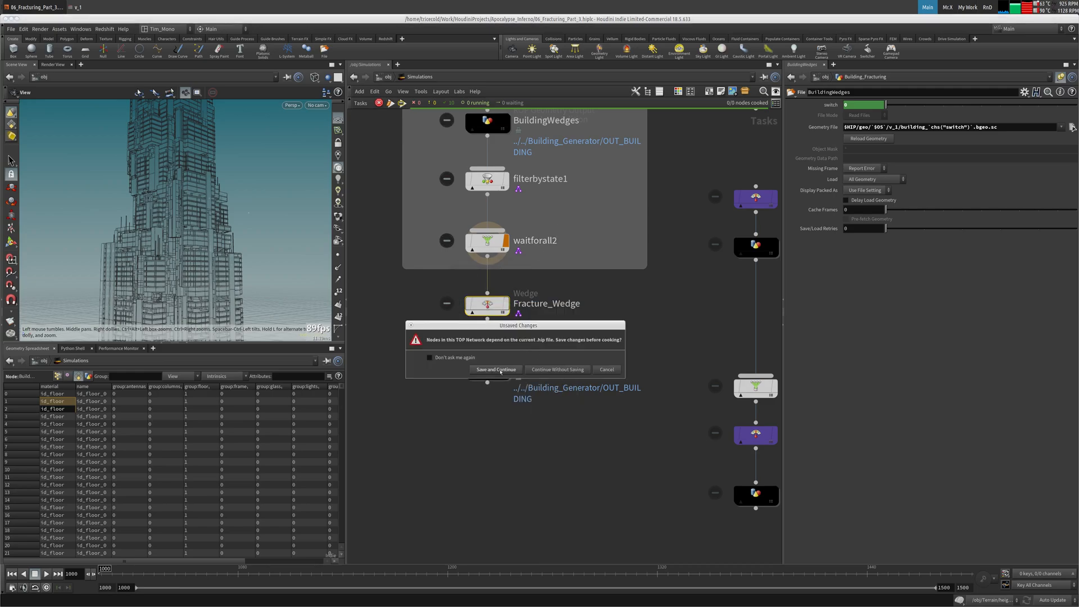
click(495, 371)
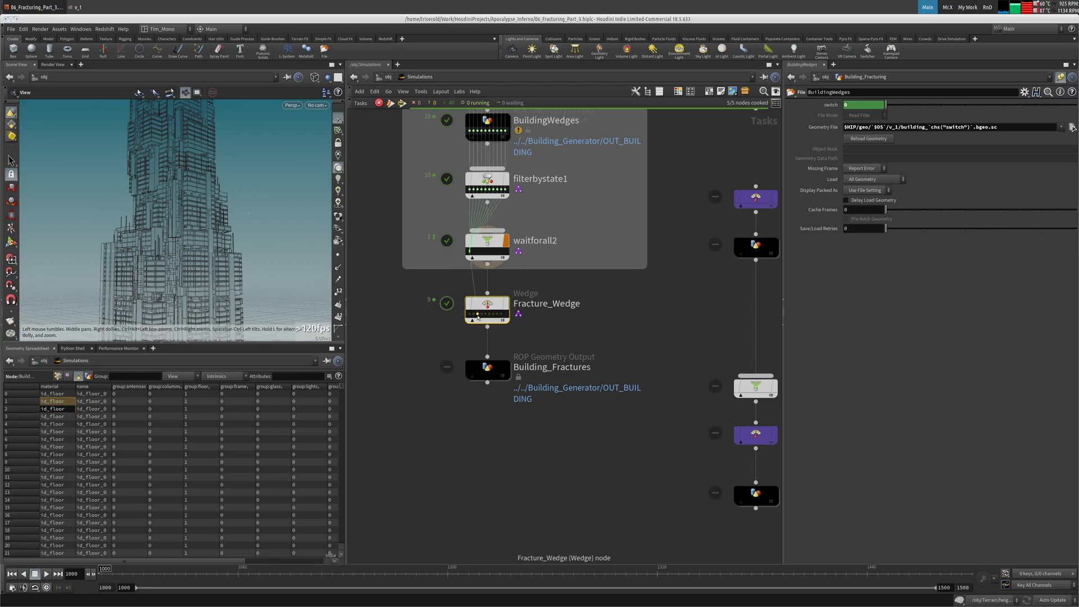
Step: Check in the viewport that different Fracture_Wedge work items load different buildings
click(480, 316)
middle_drag(258, 188, 243, 260)
drag(243, 260, 166, 303)
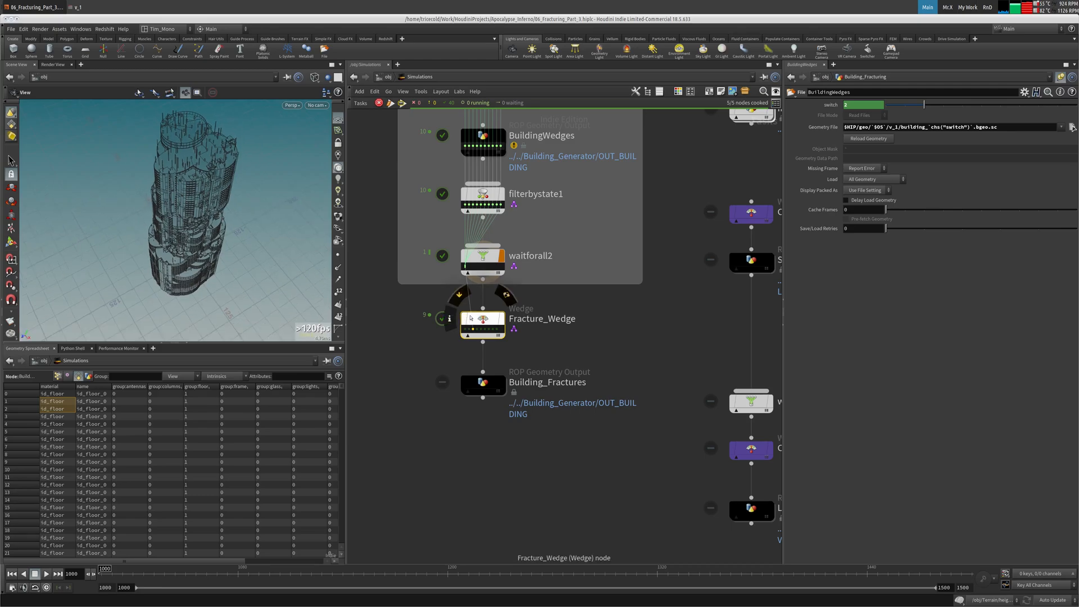
click(493, 329)
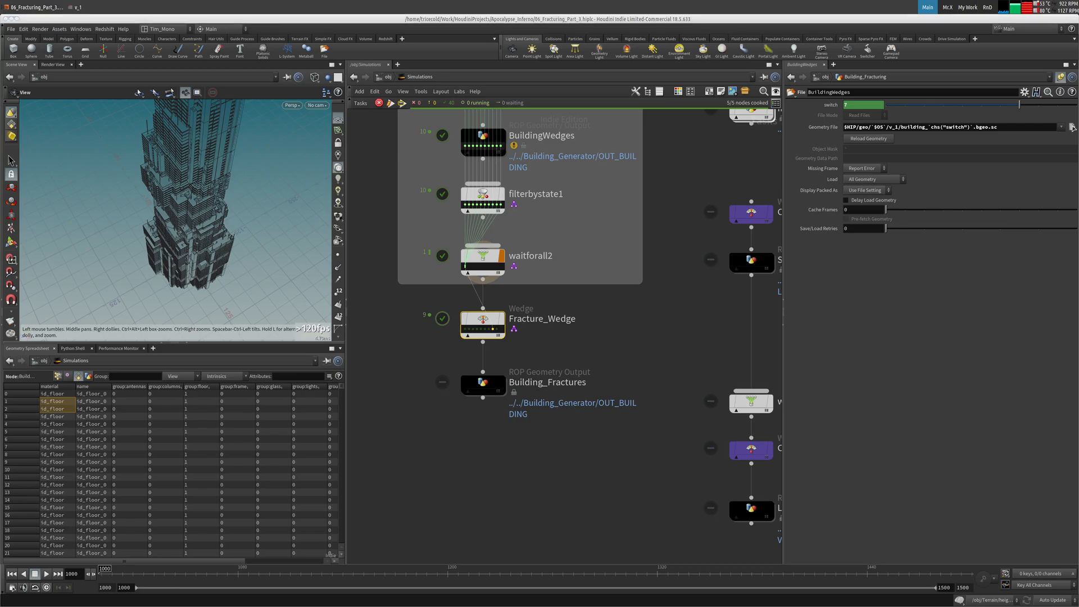
Step: Add a Wait for All node below Building_Fractures, connected to its output
middle_drag(450, 464, 454, 408)
key(Tab)
text(wa)
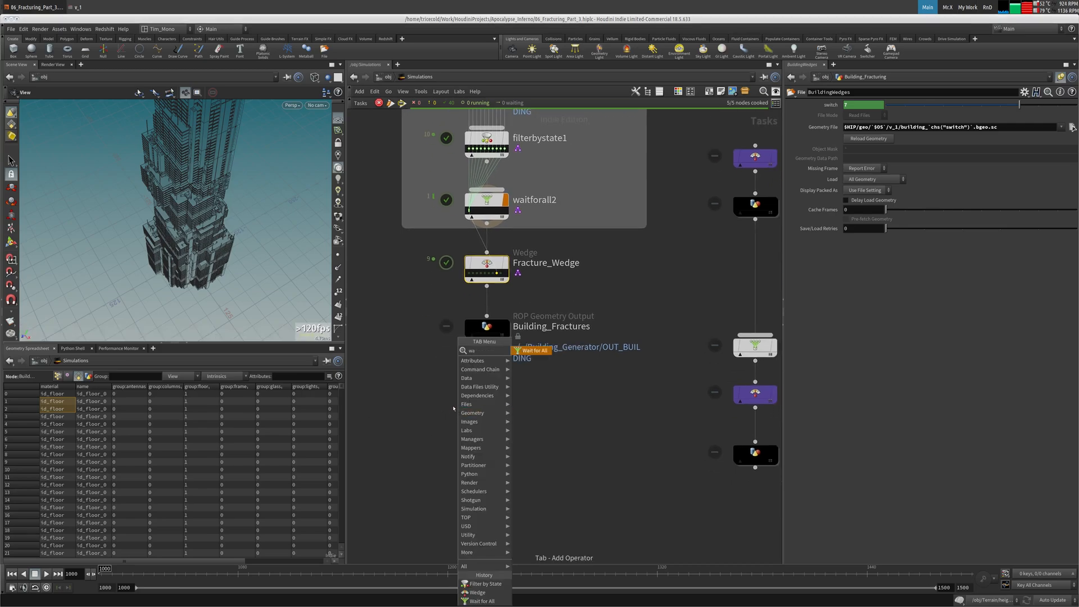
click(538, 351)
click(486, 408)
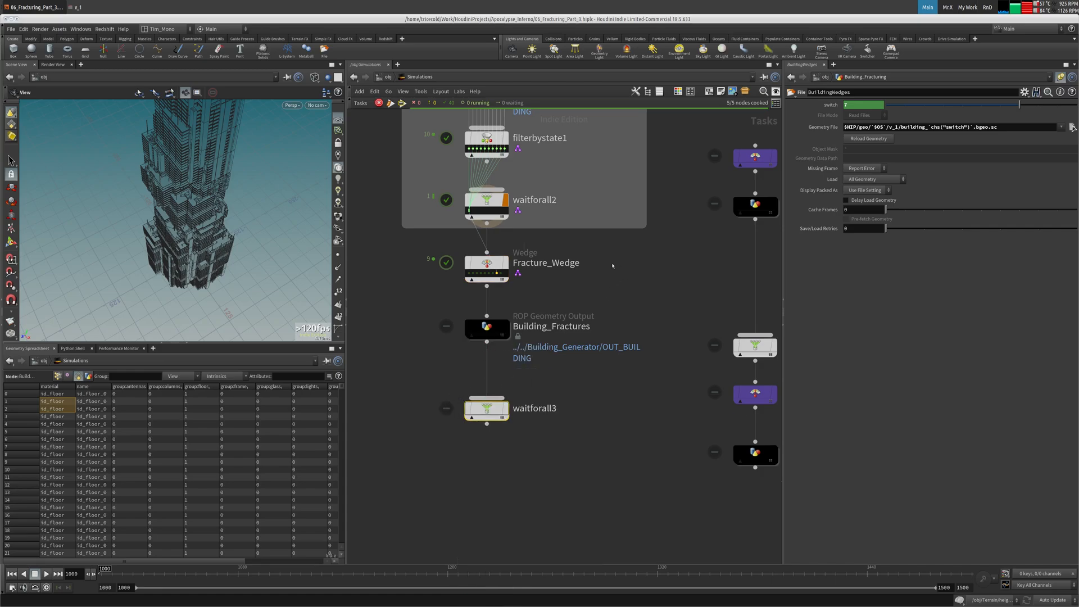
Step: Space out Fracture_Wedge and Building_Fractures, then enclose them with waitforall3 in a network box as wide as the one above
drag(486, 326, 486, 339)
drag(499, 263, 498, 271)
drag(650, 247, 401, 455)
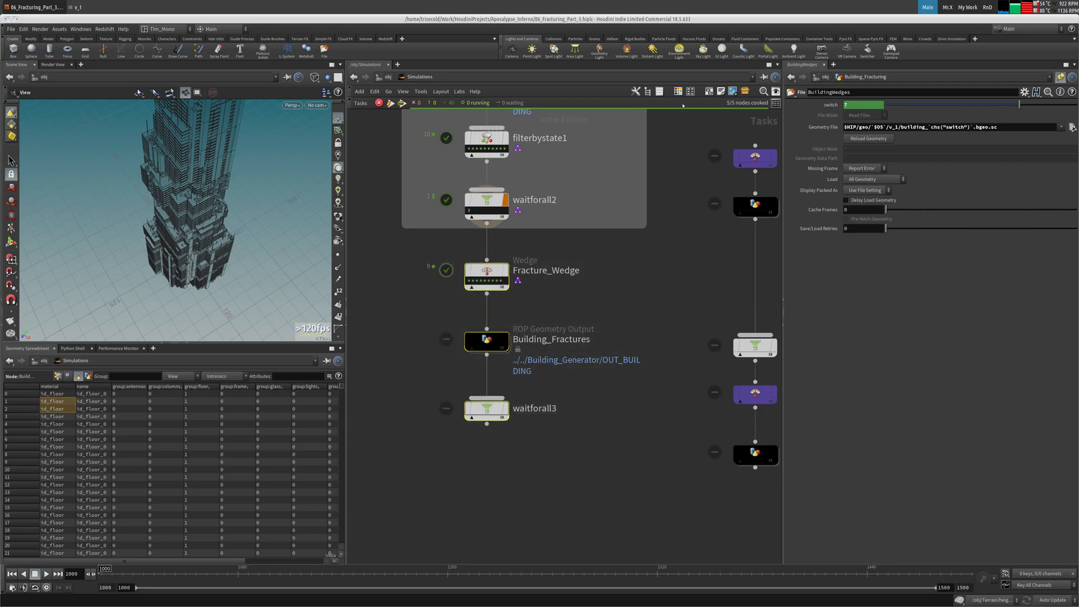
key(shift+o)
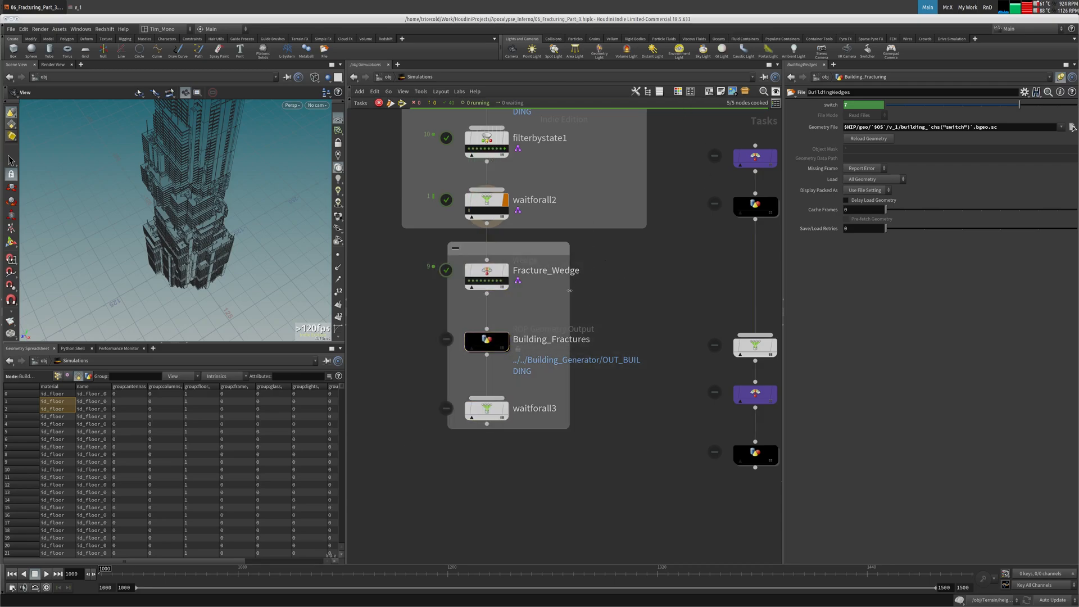
drag(569, 290, 648, 279)
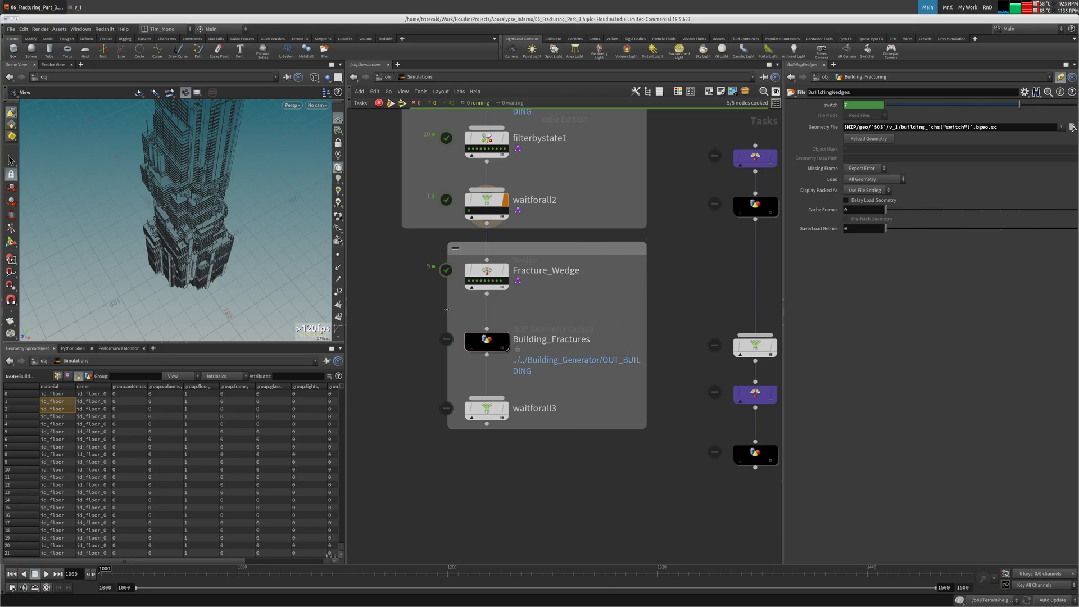
drag(446, 309, 401, 308)
Step: Title the network box around the fracture nodes Fracture_Buildings
double_click(457, 245)
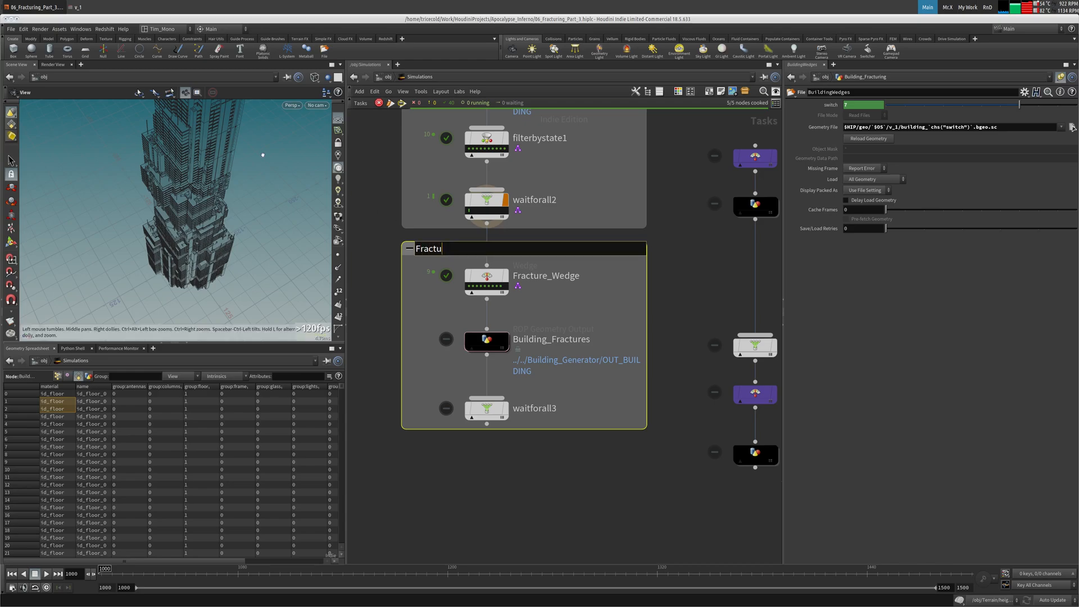
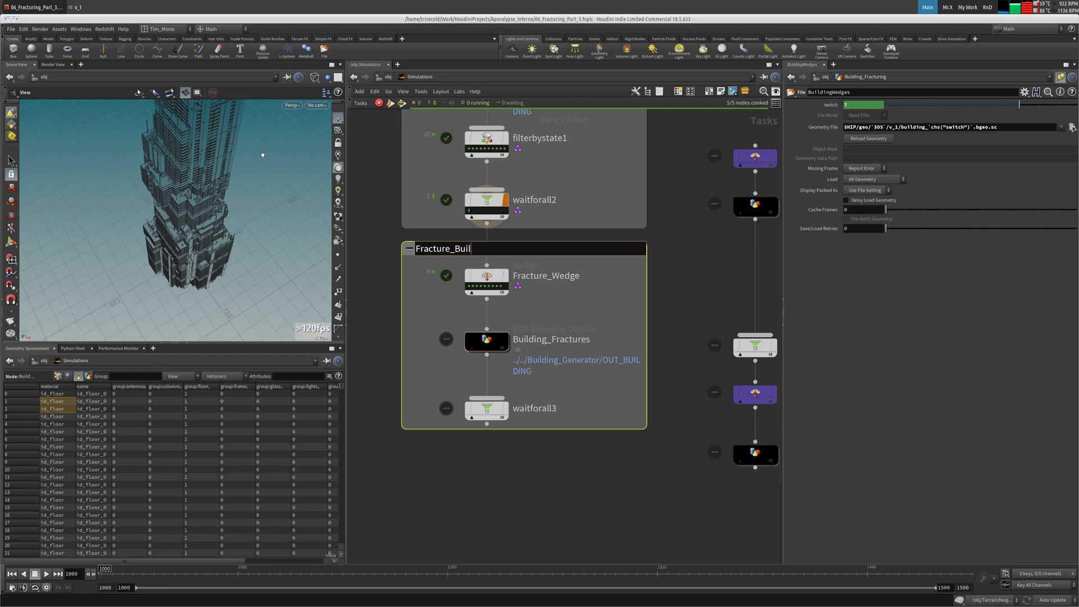
text(ings)
key(Return)
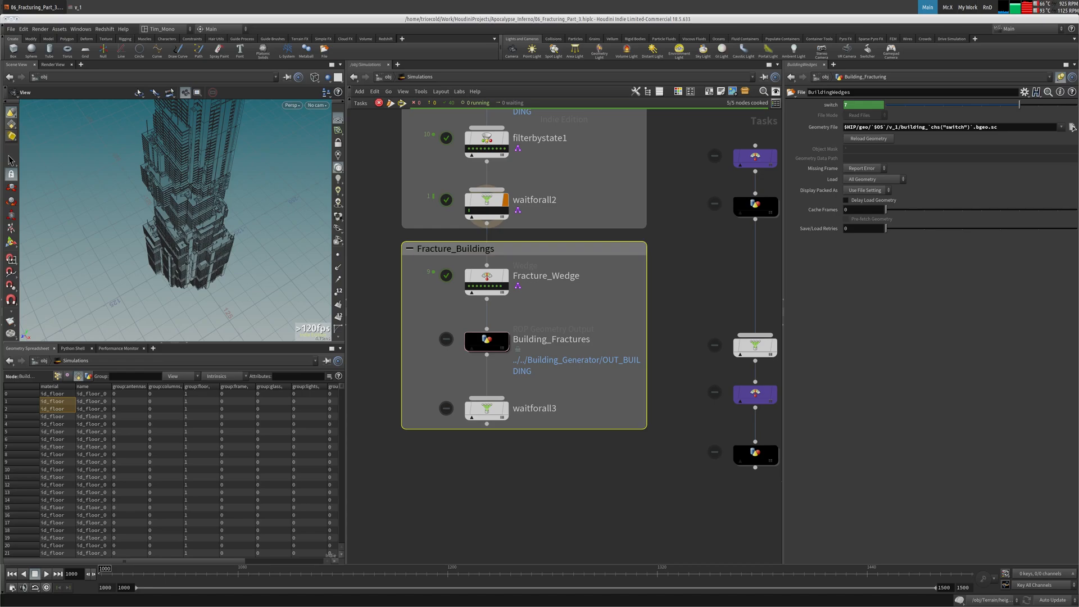
Step: Move waitforall1 and the two secondary smoke nodes closer to Secondary_Debris_SIM, then shift them away from the building network boxes
middle_drag(663, 339, 504, 325)
scroll(453, 327, down, 3)
drag(494, 310, 615, 492)
drag(549, 360, 549, 307)
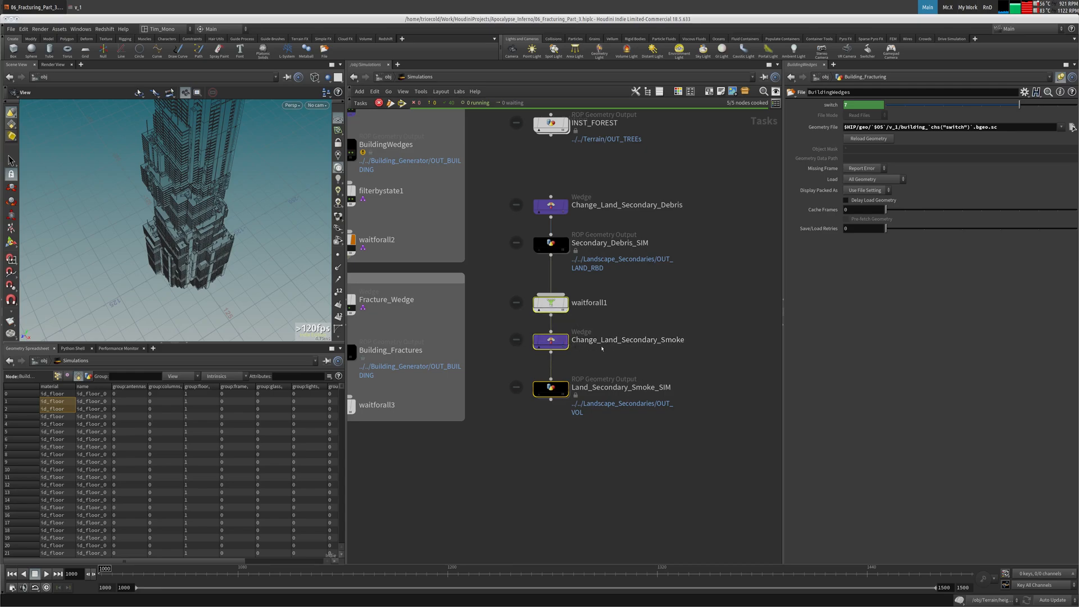
middle_drag(647, 300, 618, 378)
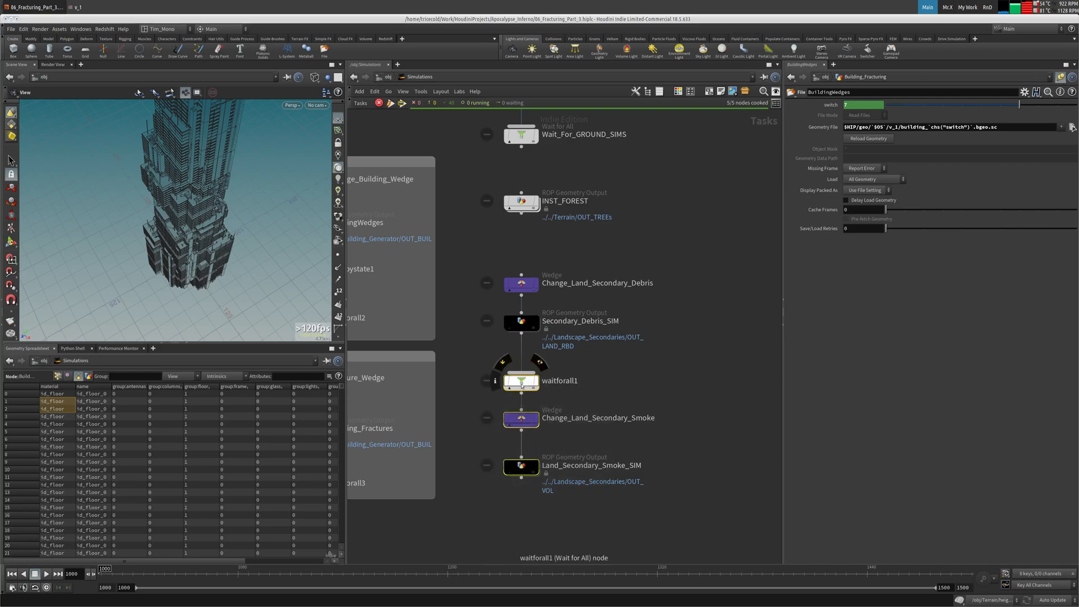
drag(518, 383, 671, 383)
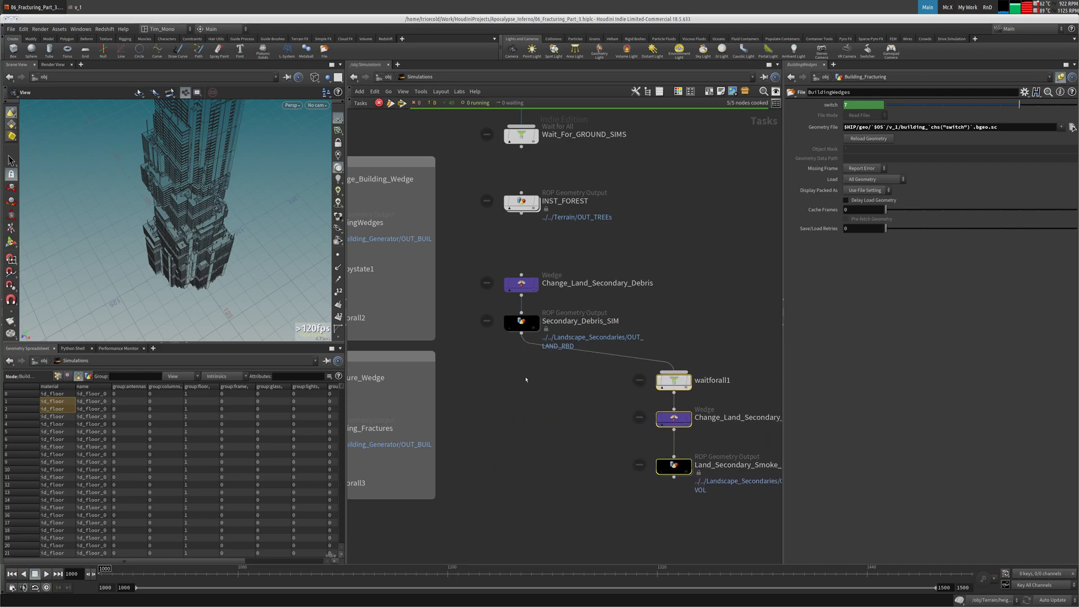
Step: Move Change_Land_Secondary_Debris and Secondary_Debris_SIM away from the main chain to line up above waitforall1
drag(481, 260, 602, 350)
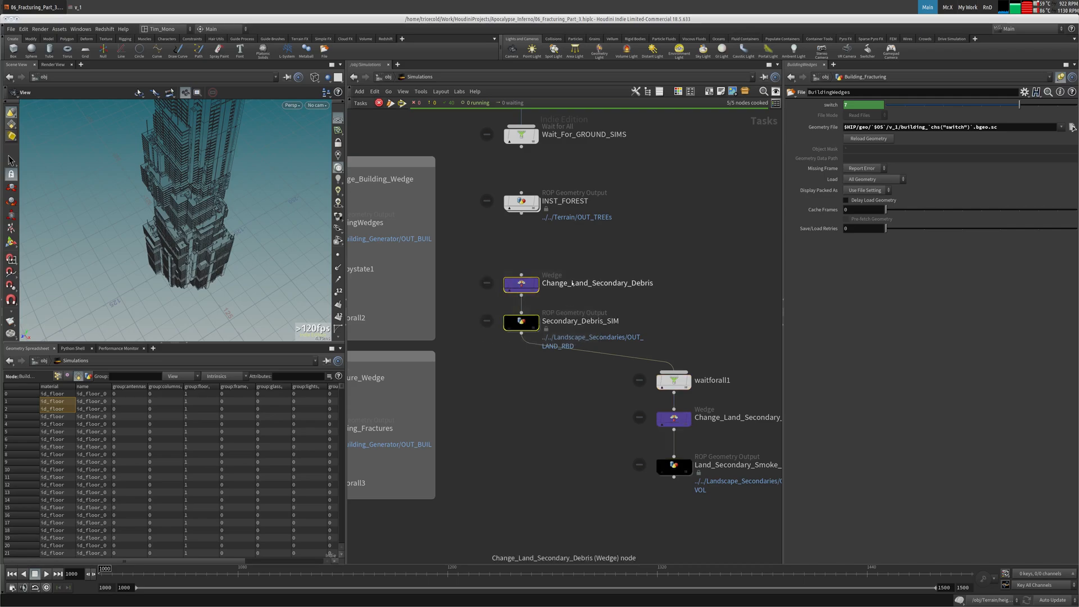
middle_drag(608, 266, 607, 375)
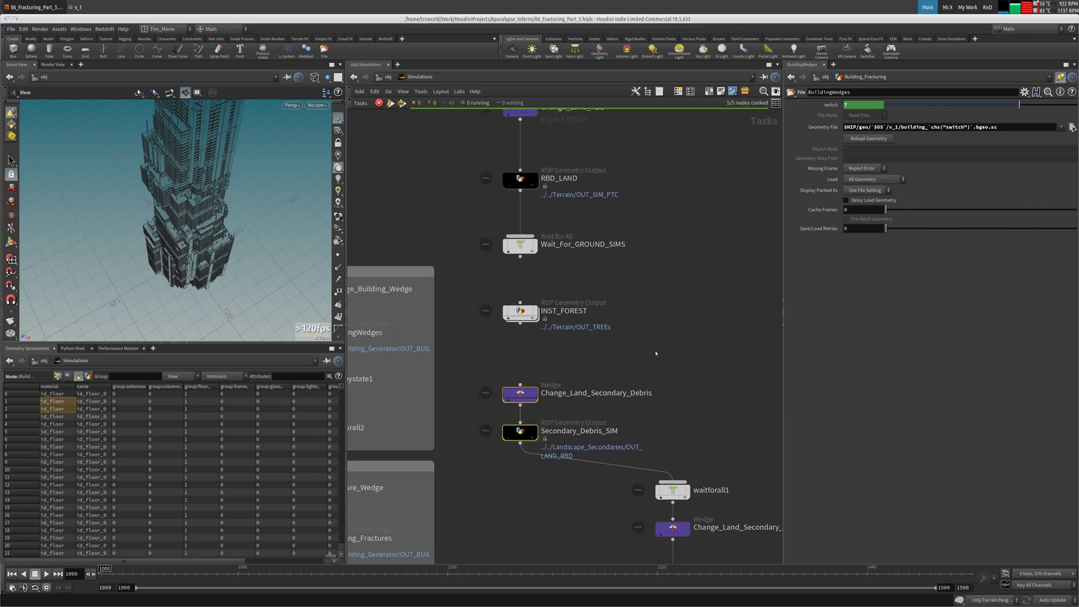
scroll(582, 216, down, 5)
drag(559, 290, 616, 292)
scroll(484, 373, up, 5)
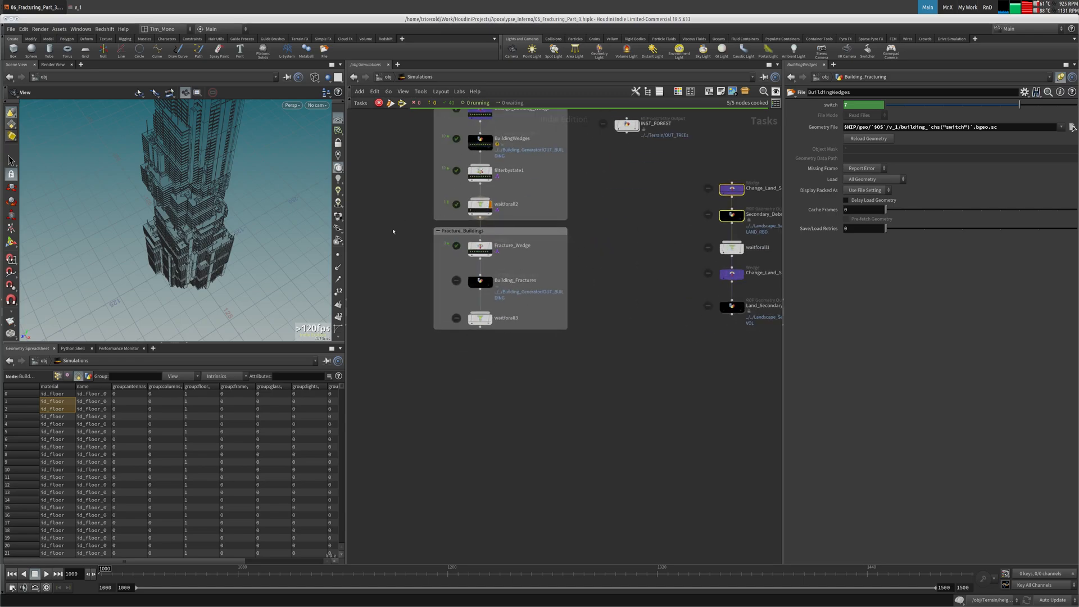
Step: Add a Merge node below the Fracture_Buildings network box and feed it from waitforall3
middle_drag(485, 386, 486, 399)
key(Tab)
text(mer)
click(552, 351)
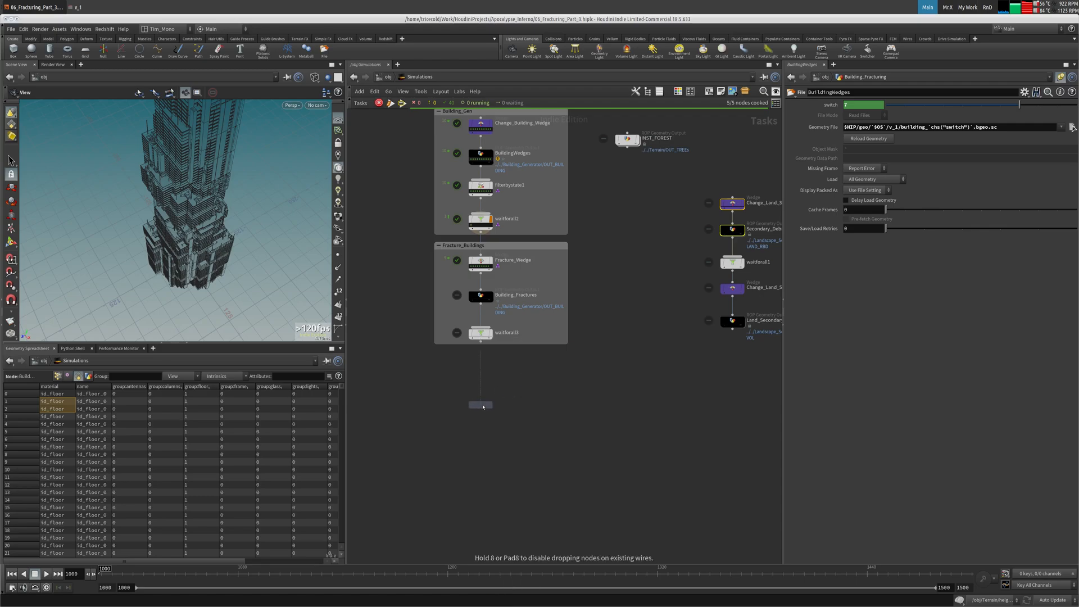
click(482, 405)
middle_drag(579, 260, 547, 336)
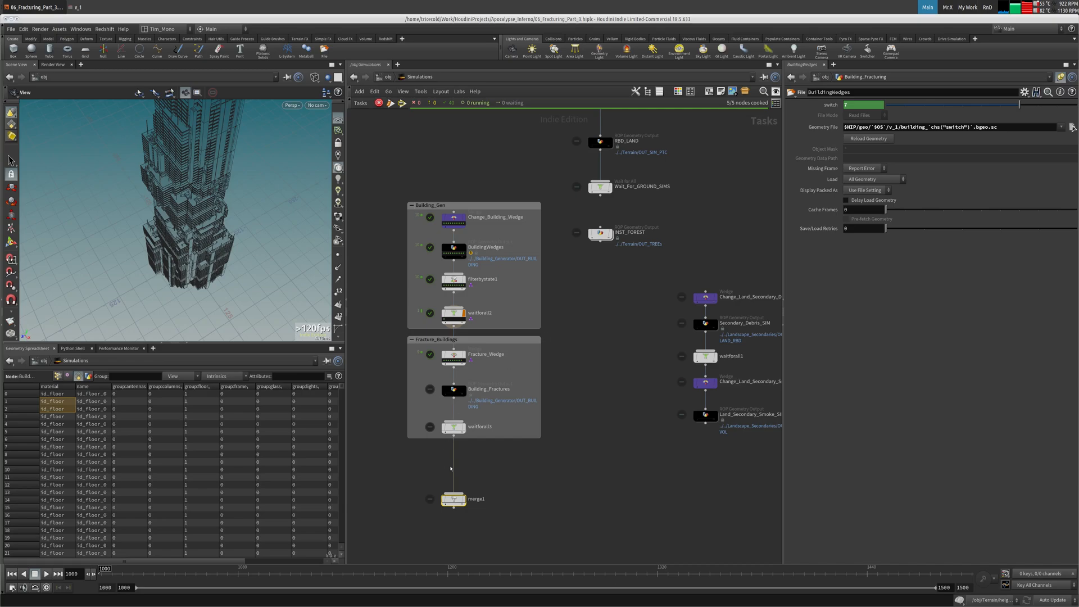
Step: Move the three-node RBD_LAND chain beside Fracture_Buildings, wire Wait_For_GROUND_SIMS into merge1, and switch the network to curved wires
middle_drag(590, 178, 570, 209)
drag(580, 264, 575, 121)
drag(582, 125, 561, 365)
click(461, 519)
drag(435, 523, 469, 514)
click(560, 465)
key(shift+s)
middle_drag(497, 510, 489, 475)
click(427, 495)
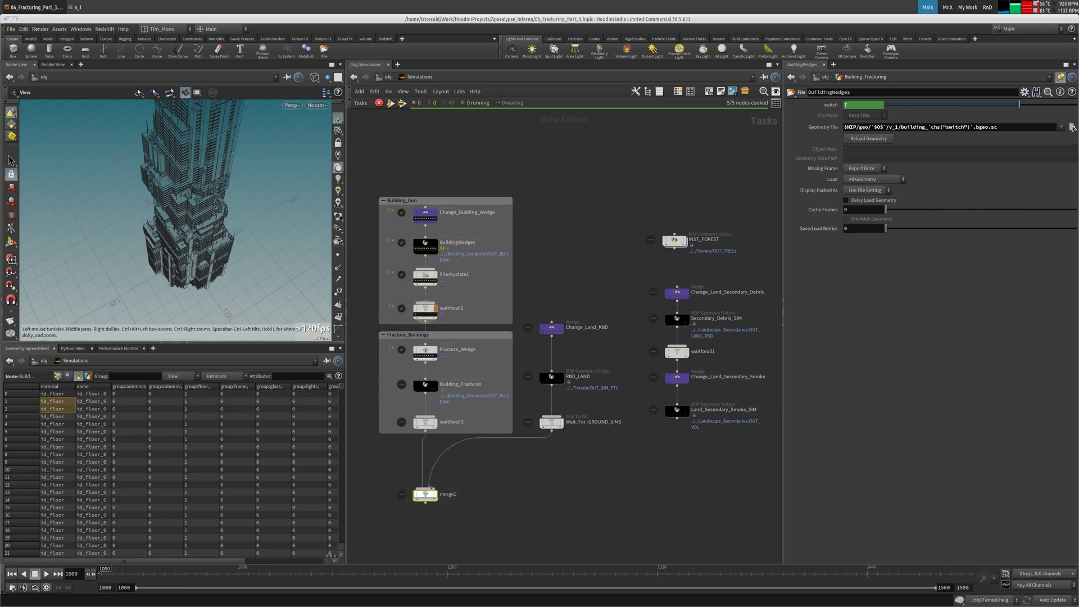
Step: Bring Change_Land_RBD closer to RBD_LAND, then enclose the three-node chain in a network box extended to meet Fracture_Buildings
drag(553, 328, 558, 379)
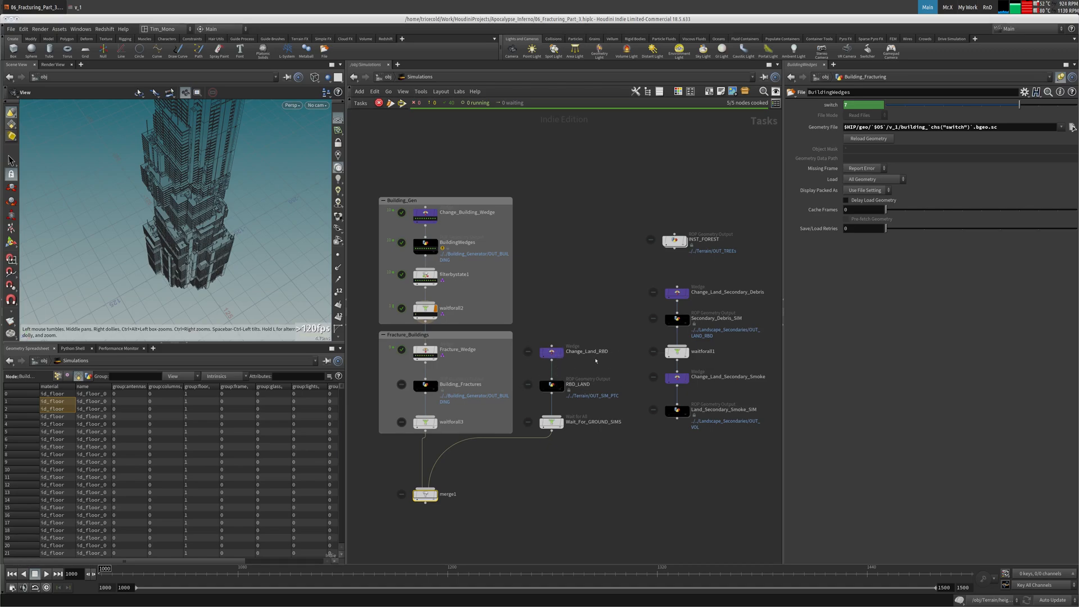
drag(631, 327, 528, 437)
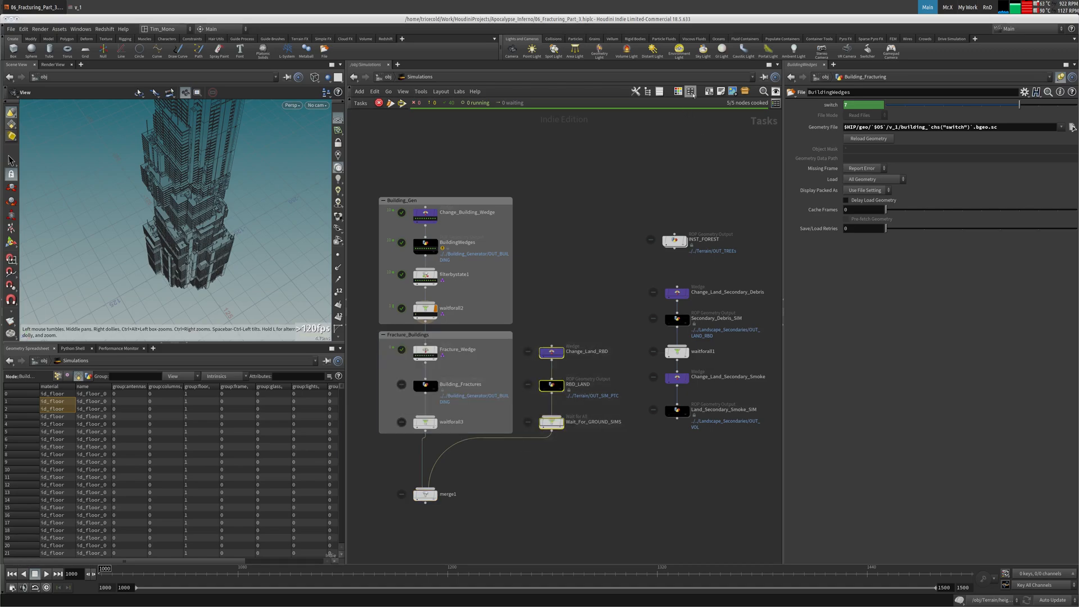
click(691, 93)
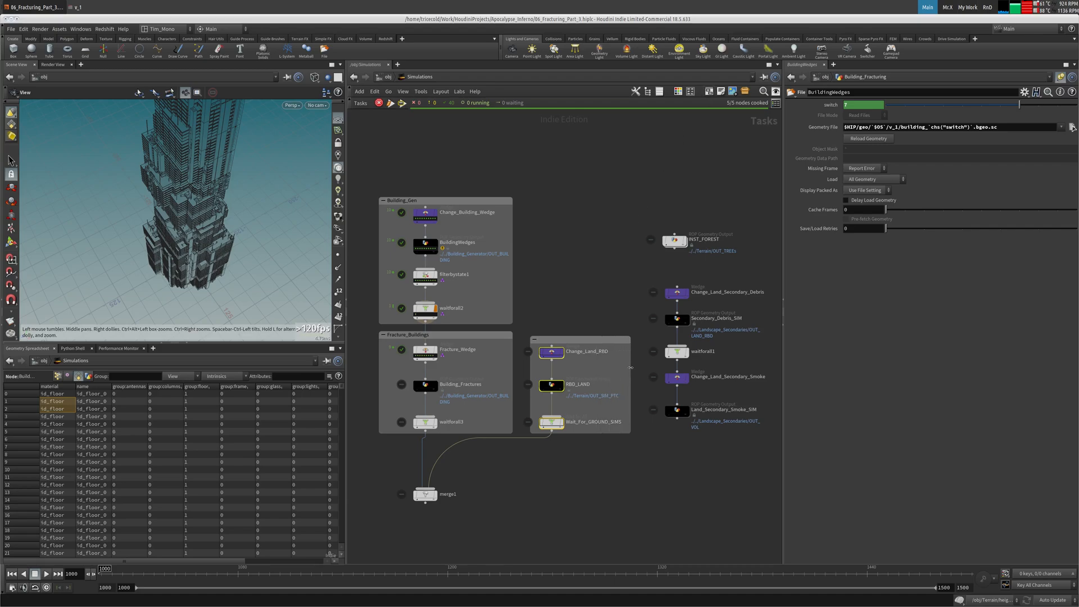
click(528, 374)
drag(530, 372, 516, 366)
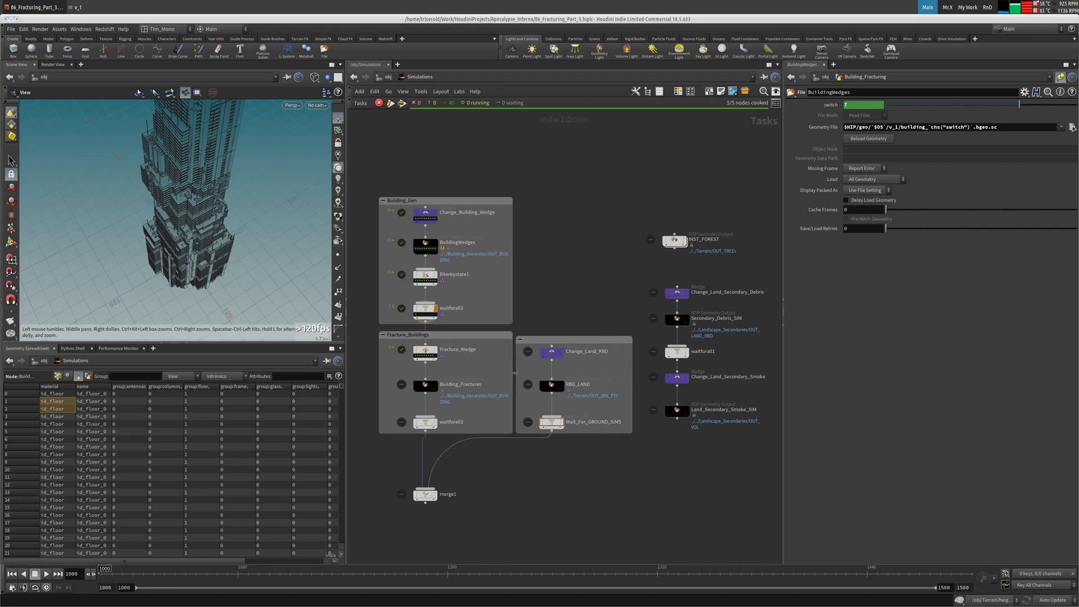
Step: Title the network box around the RBD_LAND chain Land_RBD
double_click(529, 335)
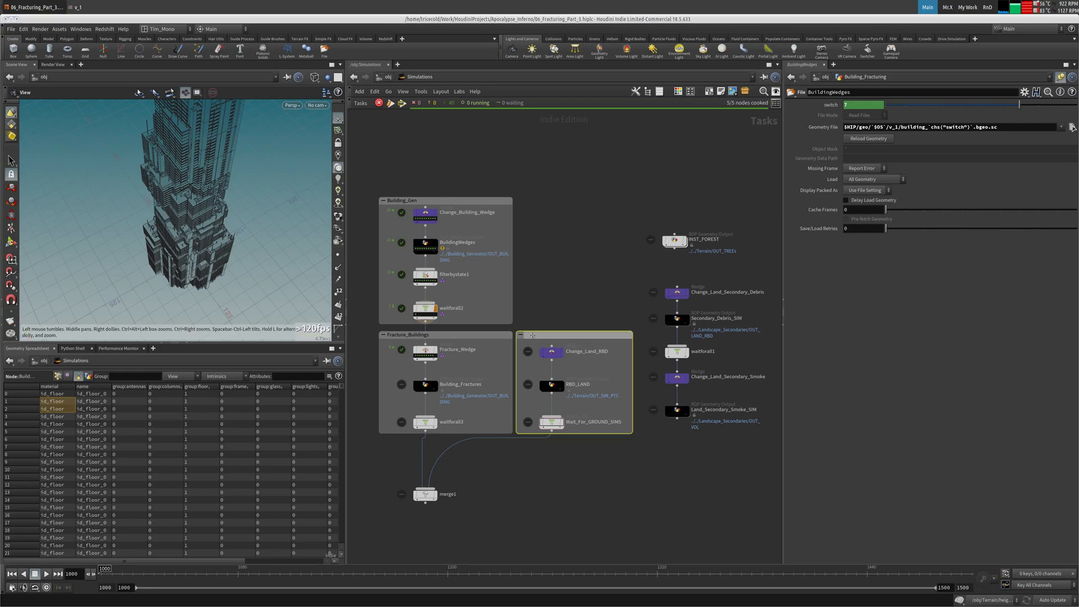
text(Land_RBD)
key(Return)
click(590, 259)
Step: Move the five-node secondary debris and smoke chain below Land_RBD's level and feed Change_Land_Secondary_Debris from Wait_For_GROUND_SIMS
middle_drag(582, 272, 451, 186)
drag(520, 186, 595, 369)
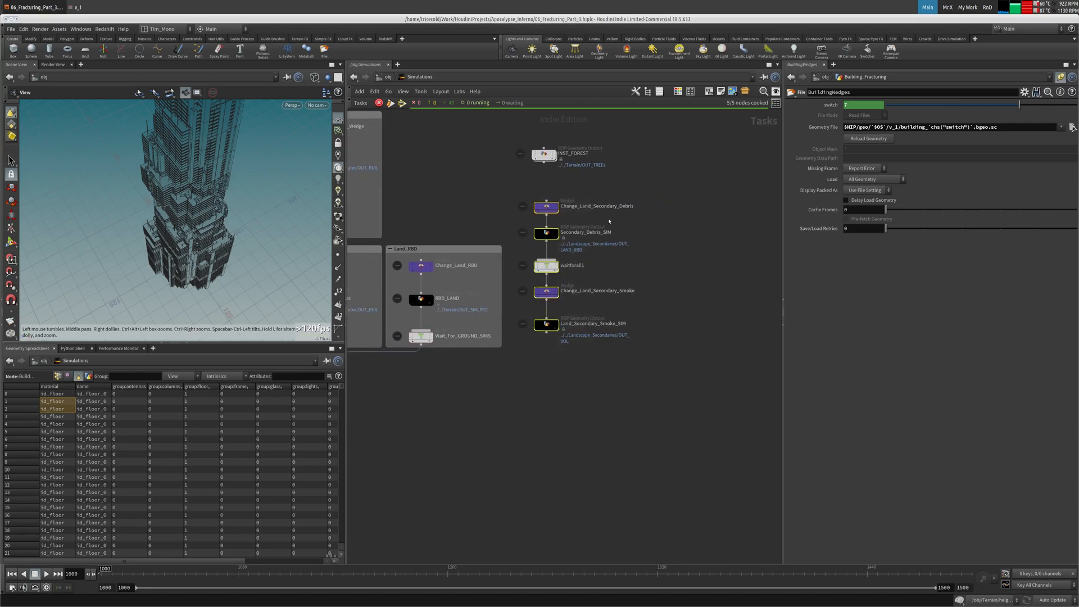
drag(548, 206, 550, 363)
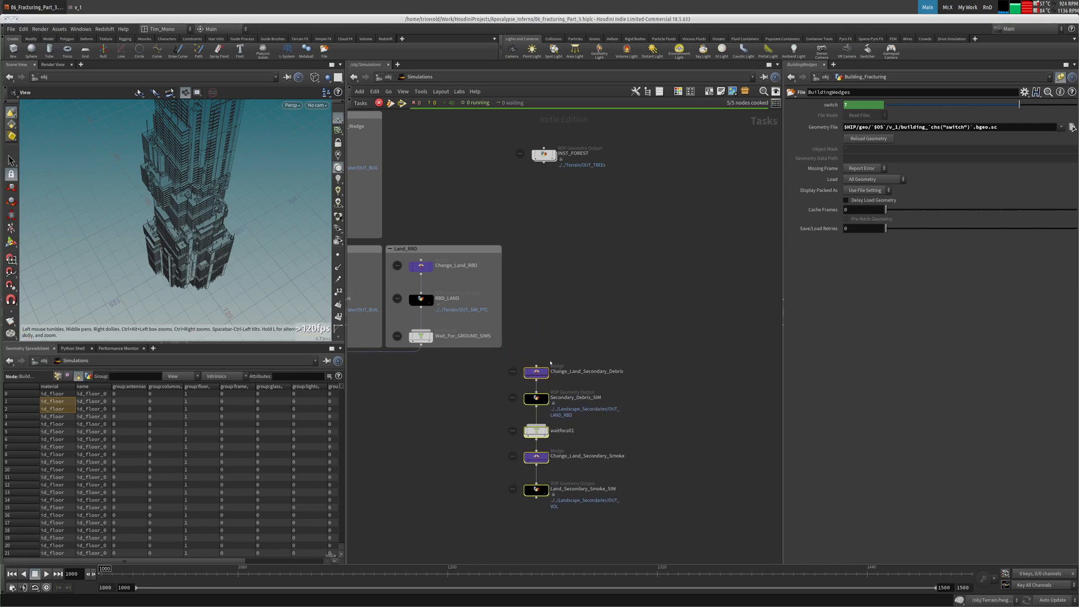
click(421, 344)
click(536, 365)
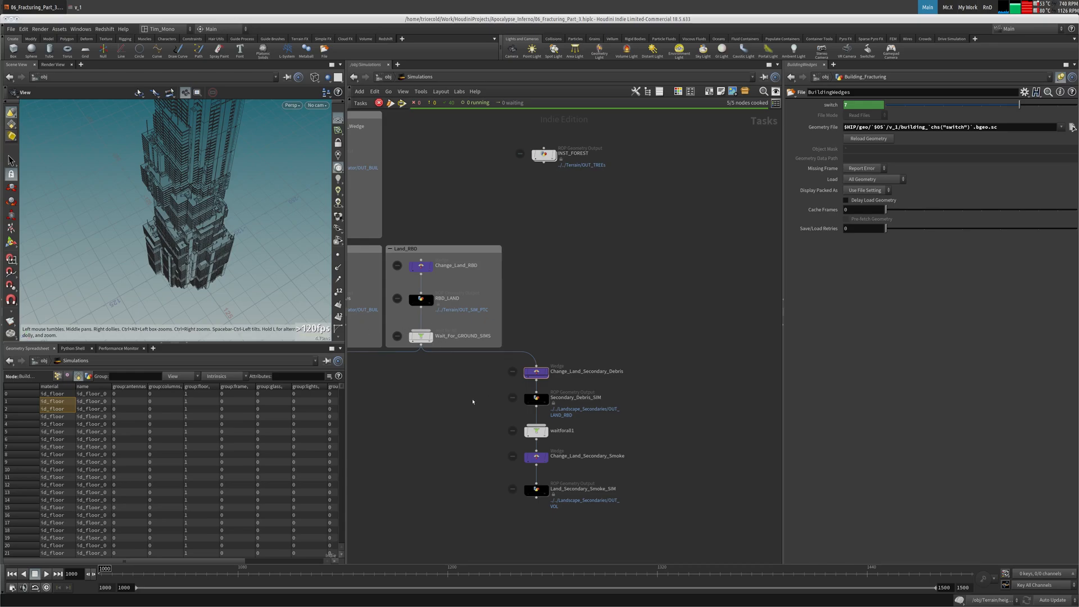
Step: Move INST_FOREST down beside Wait_For_GROUND_SIMS and unpin the parameter pane so it follows the selected node
middle_drag(473, 401, 461, 417)
drag(533, 171, 527, 352)
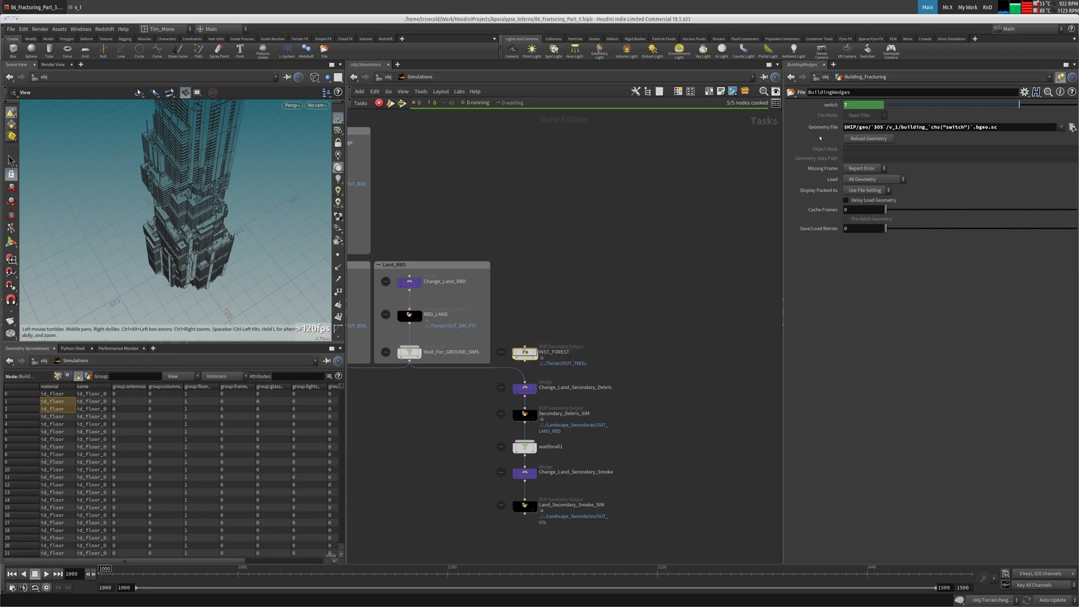
click(1061, 77)
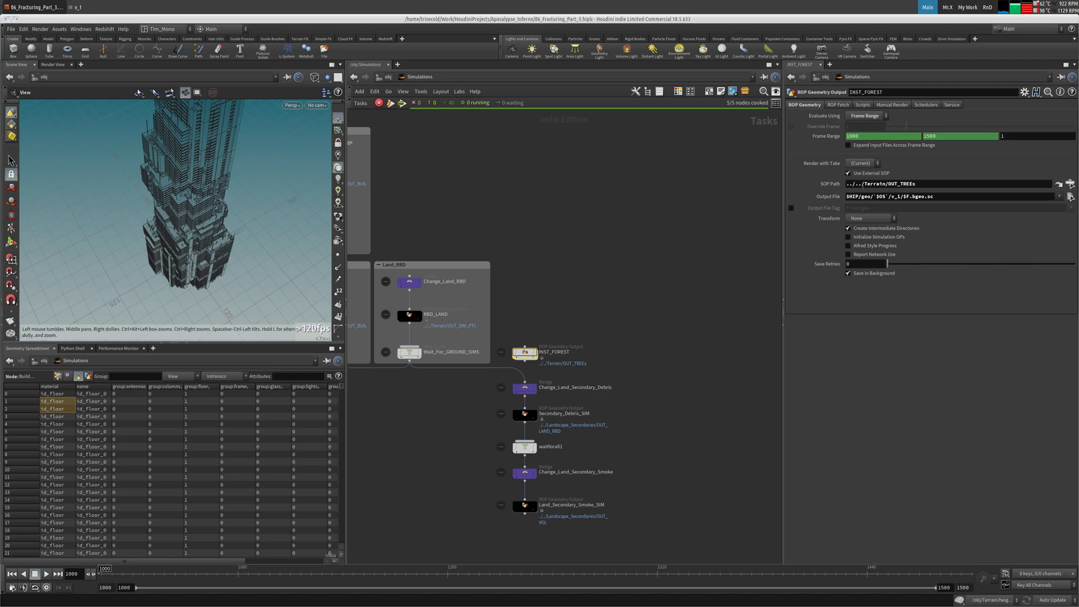
Step: Place INST_FOREST beneath Wait_For_GROUND_SIMS, connect the two, and align the secondary debris and smoke chain level with INST_FOREST and merge1
middle_drag(602, 233, 710, 226)
drag(673, 317, 556, 330)
middle_drag(580, 364, 562, 322)
drag(723, 296, 658, 467)
click(596, 333)
middle_drag(604, 328, 704, 324)
middle_drag(573, 351, 542, 464)
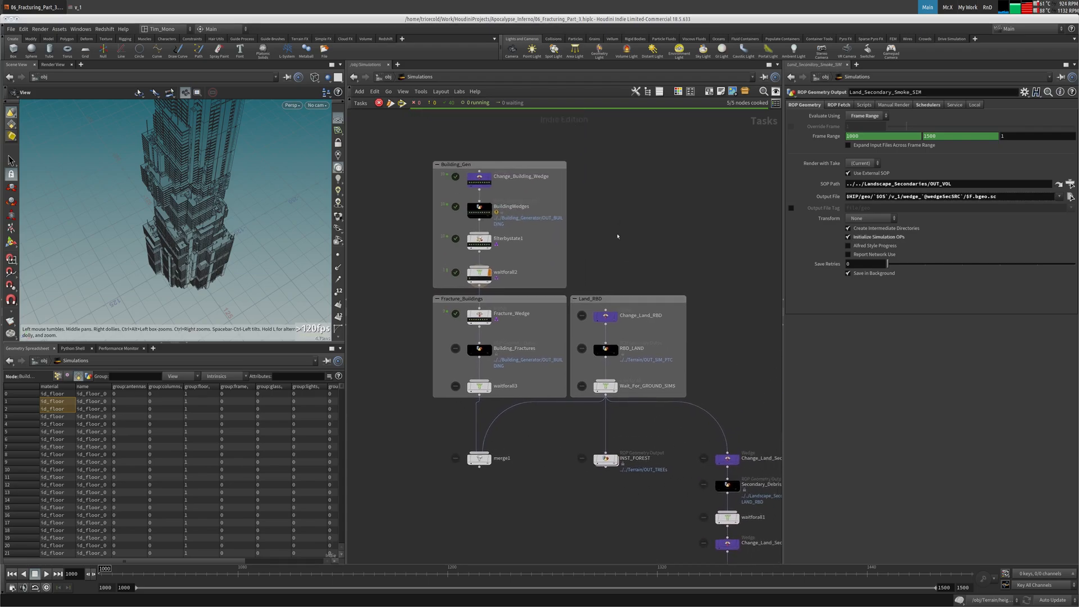
key(h)
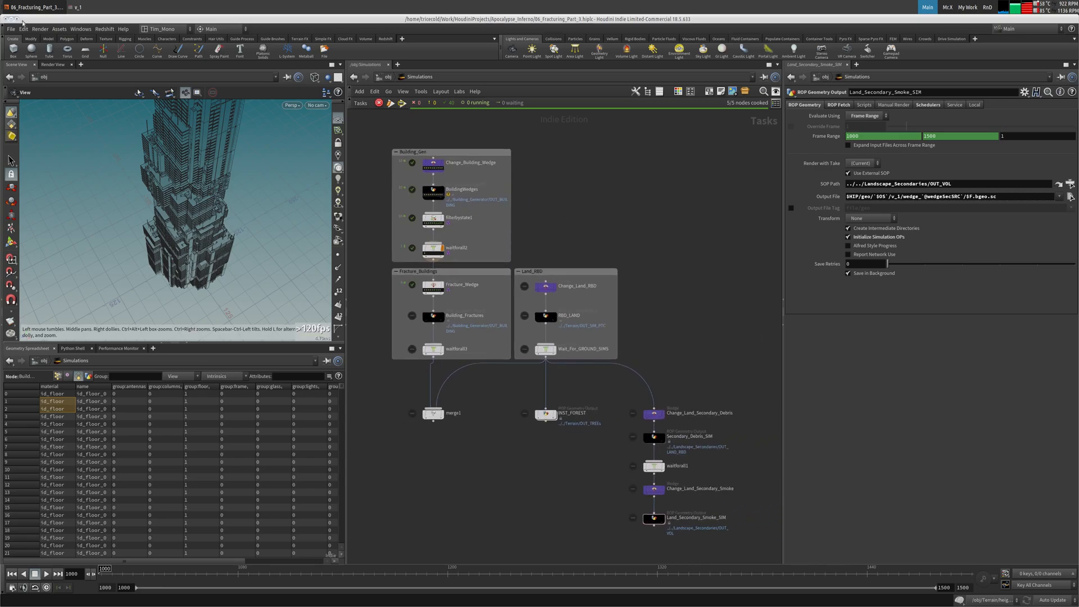
Step: Save the scene as a new version named 06_Fracturing_Part_4.hiplc
click(10, 29)
click(34, 88)
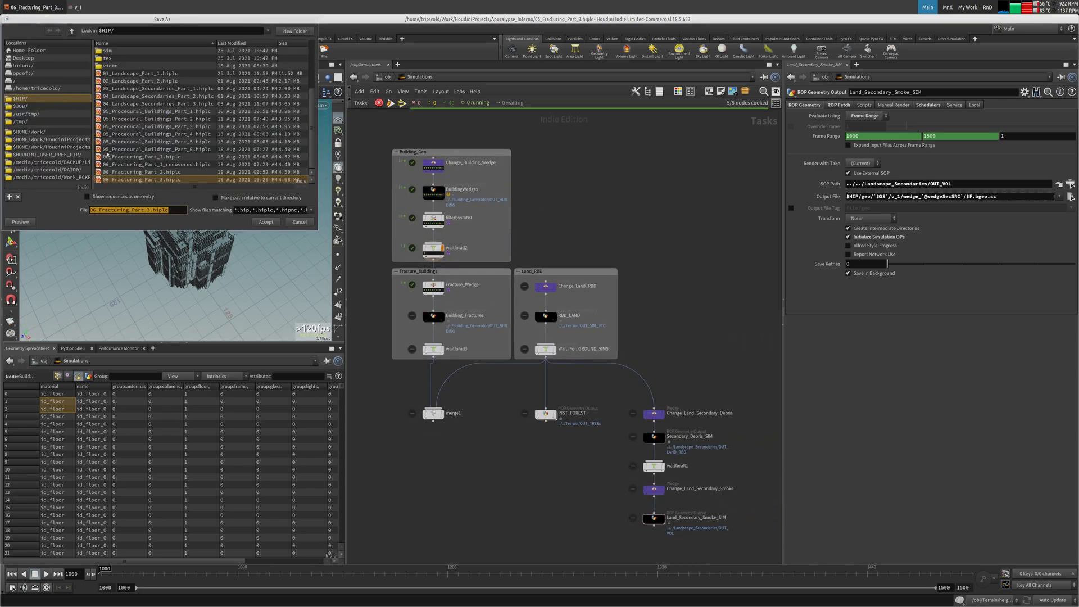
click(148, 211)
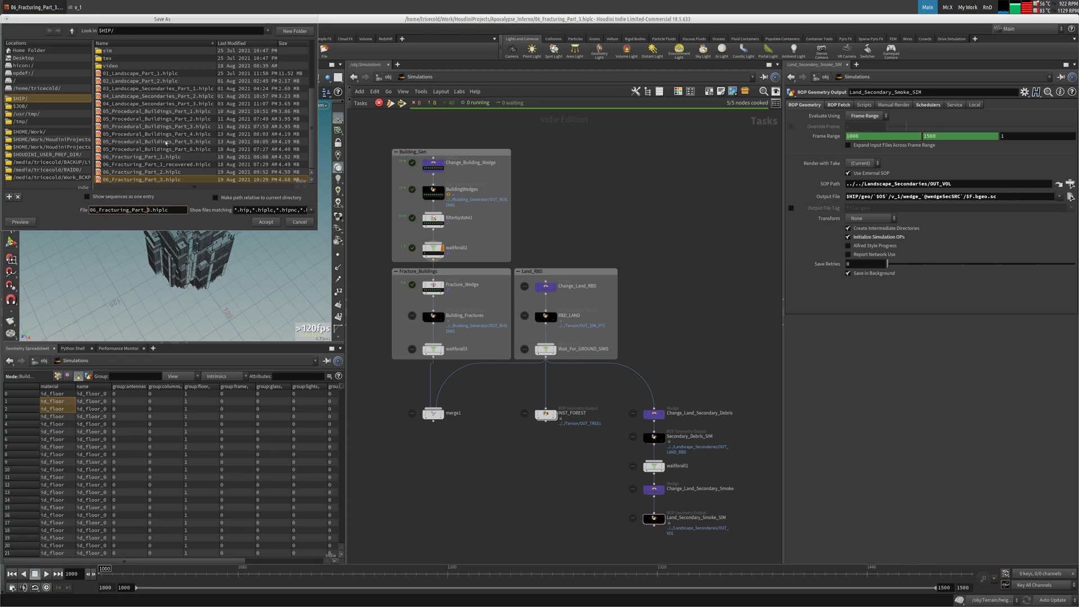
text(4)
key(Return)
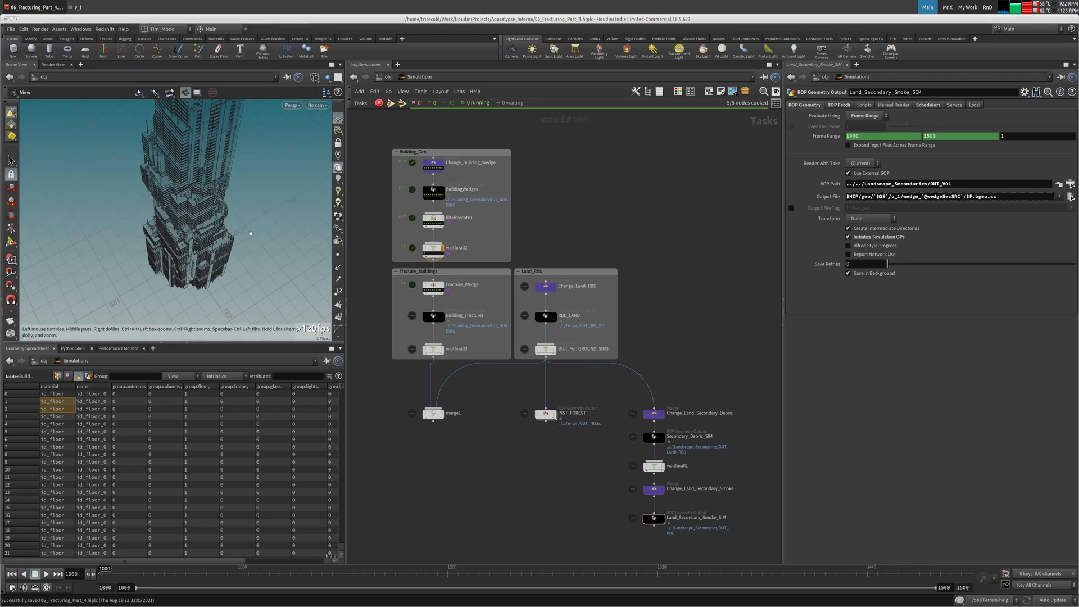
Step: Cook Wait_For_GROUND_SIMS and move it below the Land_RBD box, clear of RBD_LAND's work item display
drag(246, 227, 186, 224)
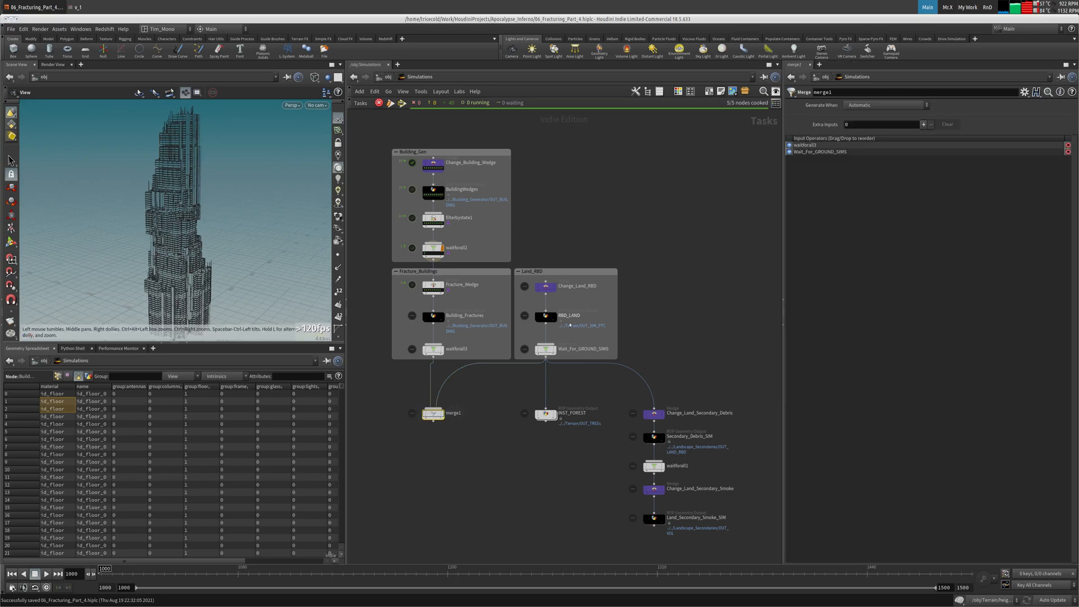
click(545, 349)
right_click(546, 349)
click(572, 393)
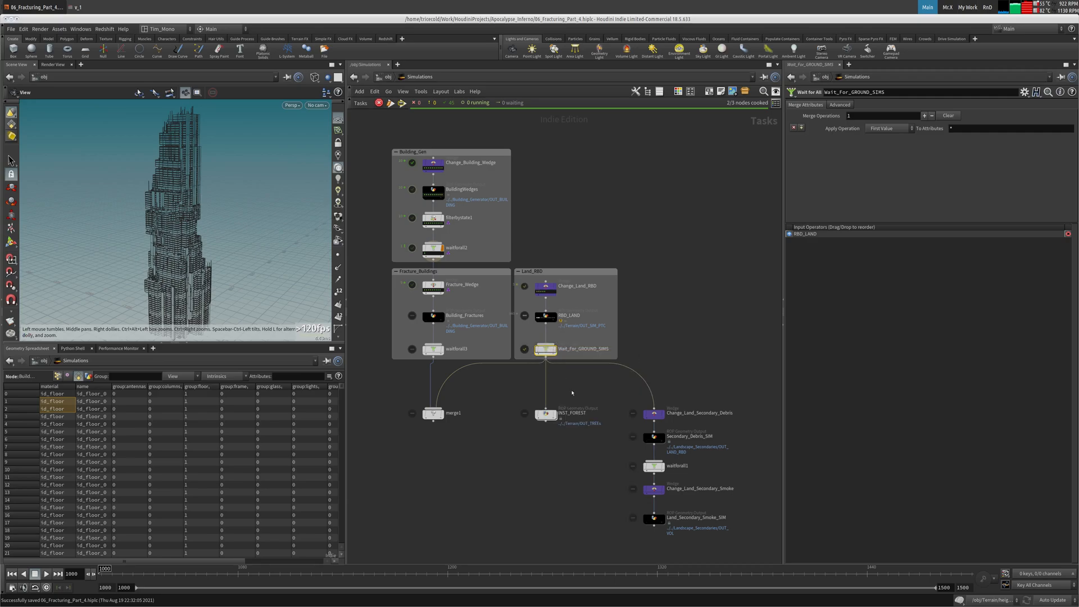
drag(547, 351, 547, 385)
middle_drag(592, 461, 491, 360)
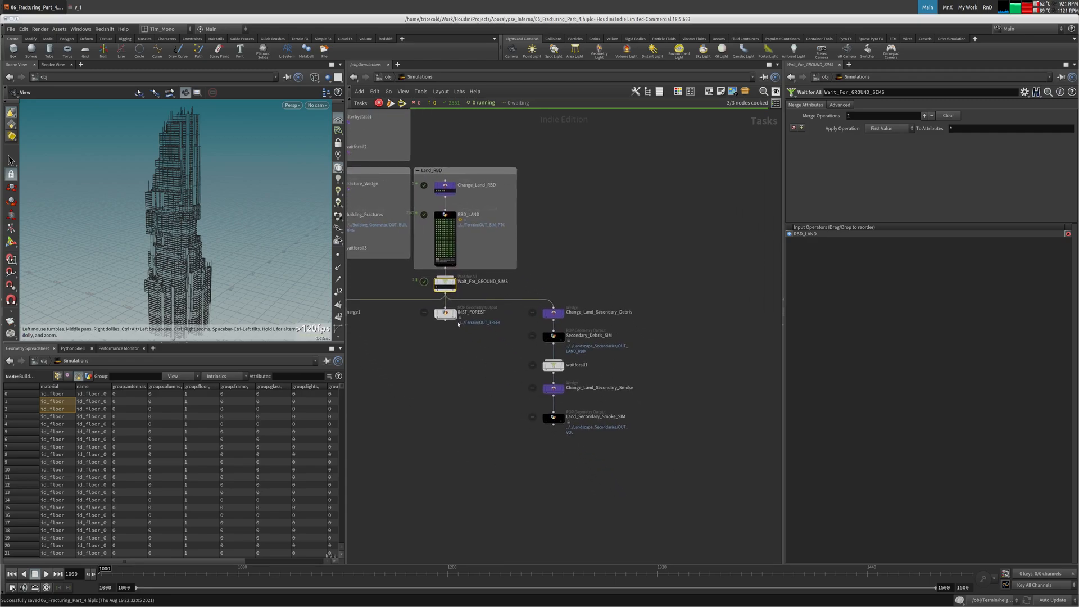
Step: Enable Resume Partially Cached Batches on both Secondary_Debris_SIM and Land_Secondary_Smoke_SIM
click(553, 336)
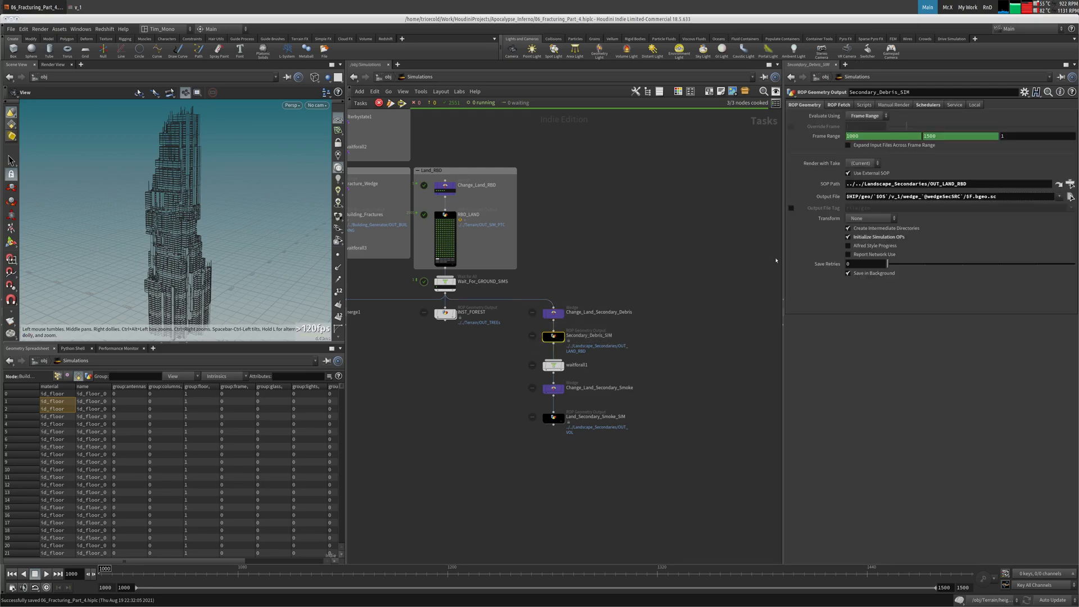
click(852, 105)
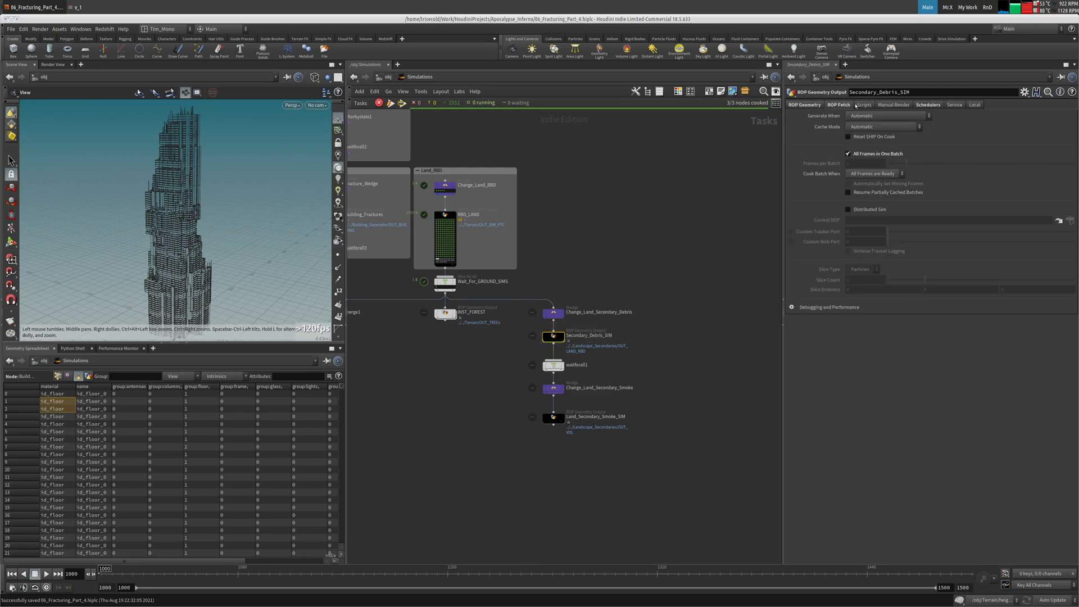
click(886, 192)
drag(595, 408, 505, 444)
click(839, 105)
click(883, 192)
Step: Cook Secondary_Debris_SIM, saving the scene changes before cooking
click(554, 336)
right_click(554, 338)
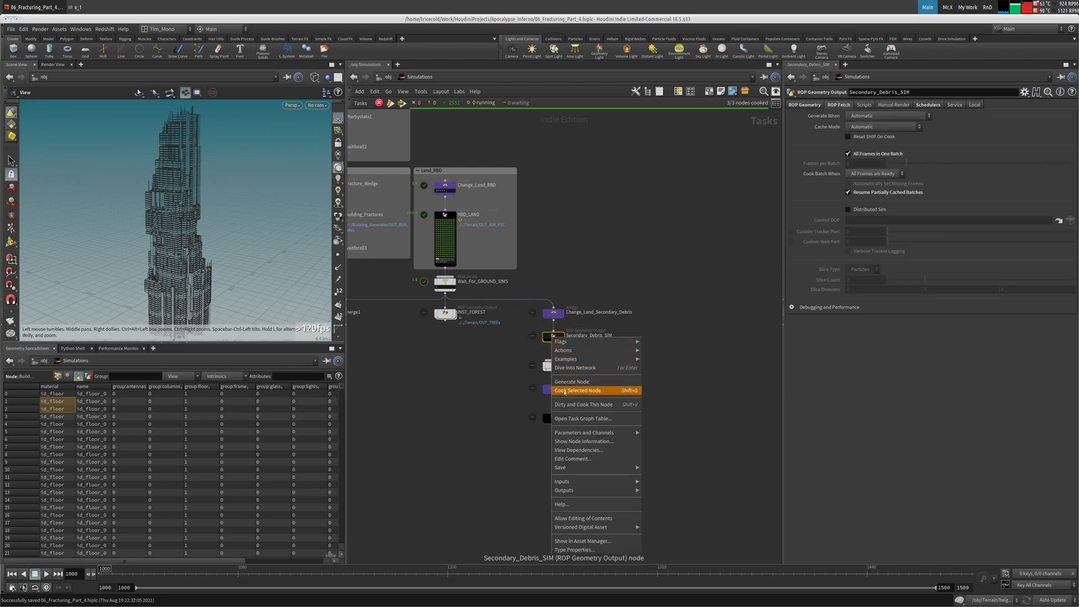
click(578, 390)
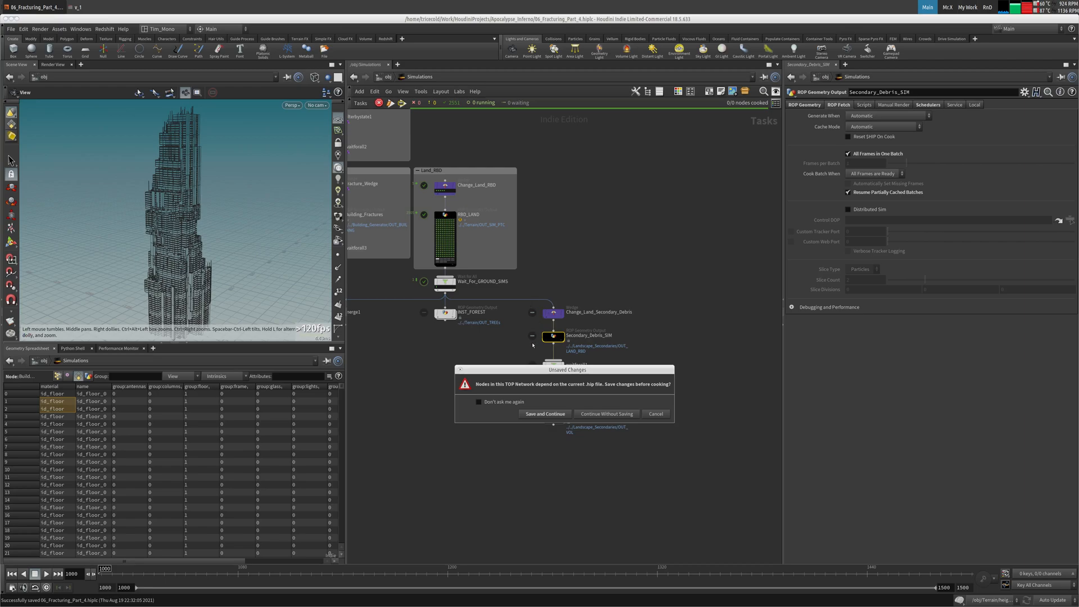
click(544, 414)
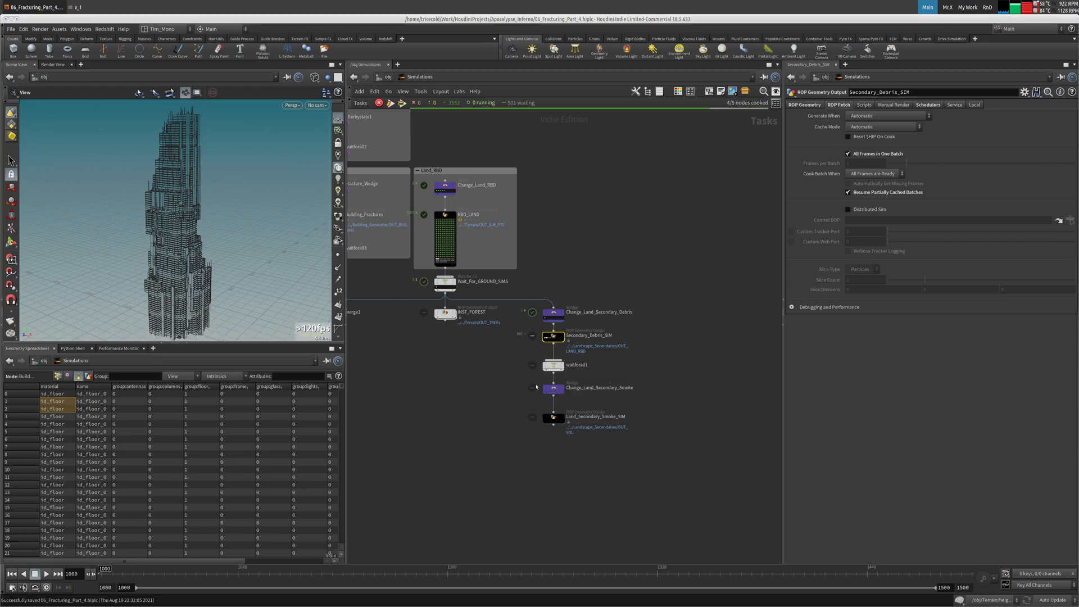
scroll(537, 347, up, 5)
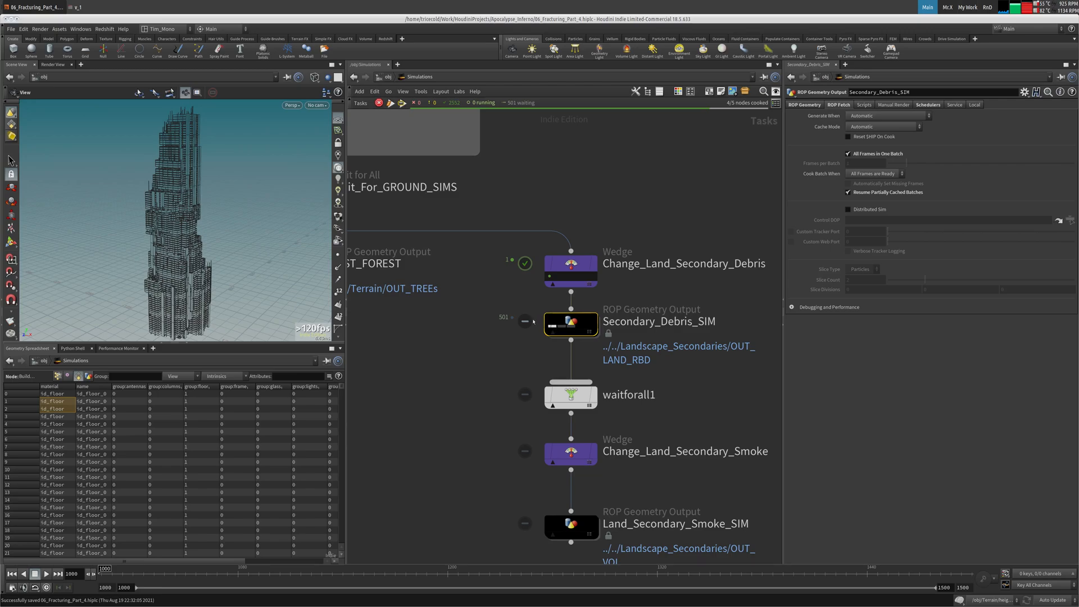
Step: Expand Secondary_Debris_SIM's work item display and shift Land_Secondary_Smoke_SIM, Change_Land_Secondary_Smoke and waitforall1 down to make room
scroll(428, 314, down, 4)
right_drag(427, 314, 423, 316)
drag(497, 388, 498, 453)
drag(495, 350, 496, 420)
drag(495, 319, 495, 376)
middle_drag(478, 355, 487, 332)
Step: Cook Land_Secondary_Smoke_SIM, saving the scene changes before cooking
click(502, 429)
right_click(502, 429)
click(540, 453)
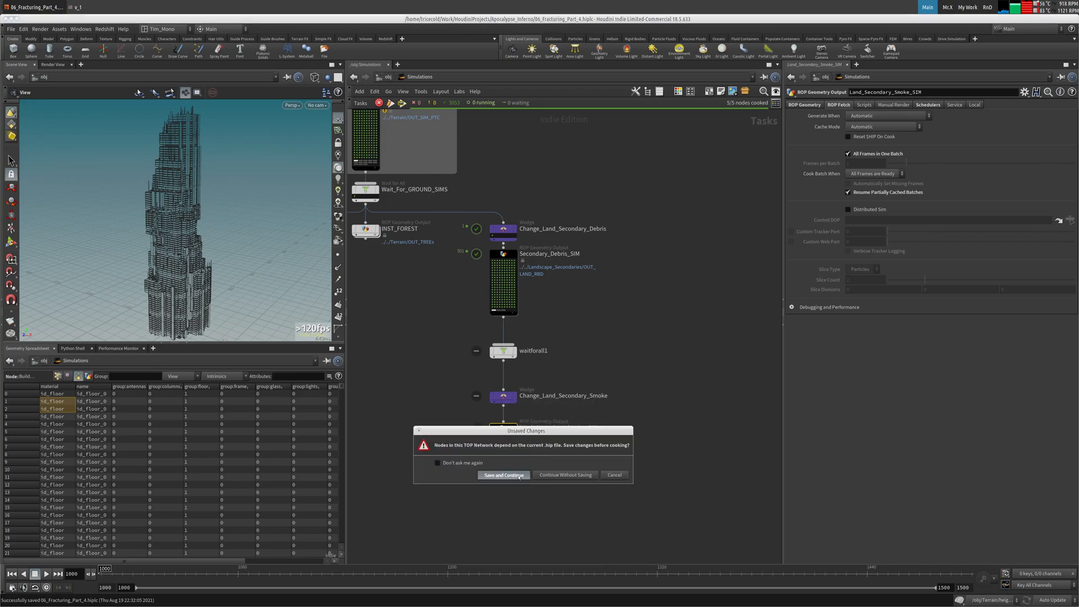
click(504, 475)
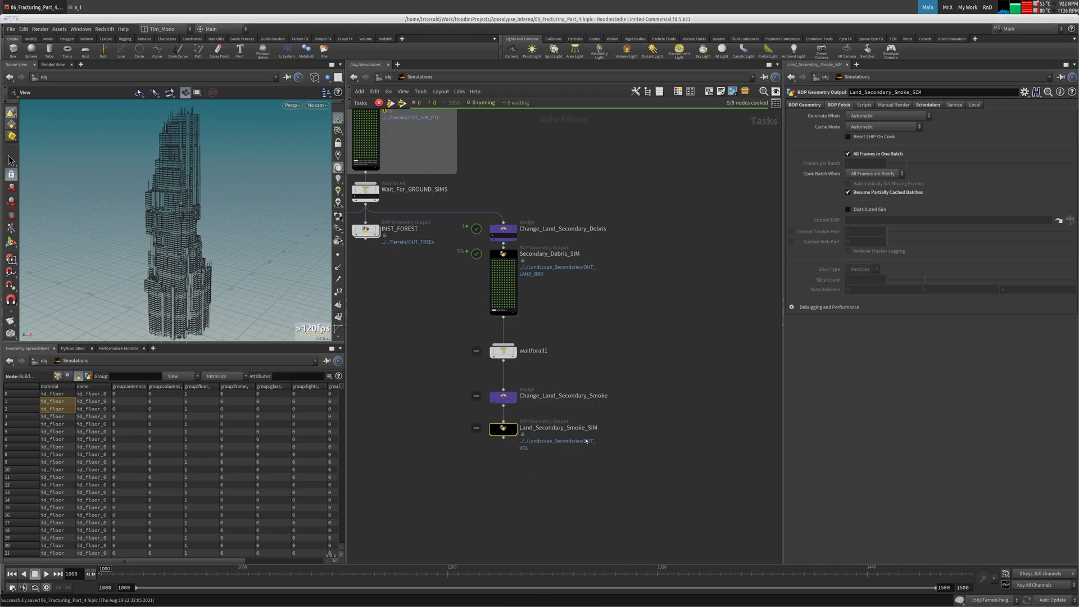
Step: Check INST_FOREST's batch settings, cook the node, and expand its work item display
middle_drag(429, 372, 571, 364)
scroll(551, 366, down, 3)
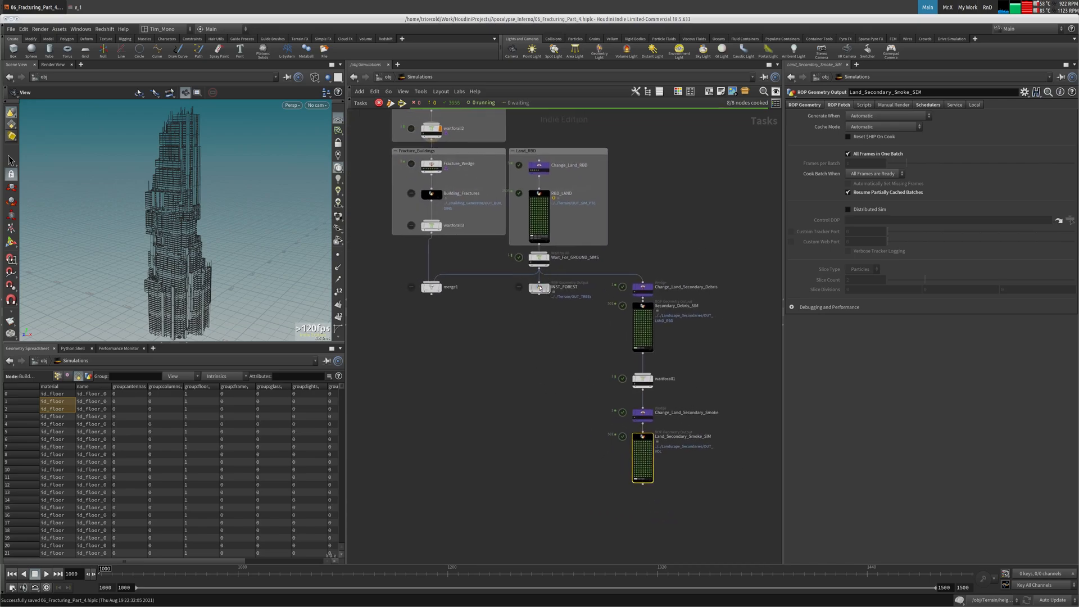
click(539, 288)
right_click(539, 288)
click(498, 330)
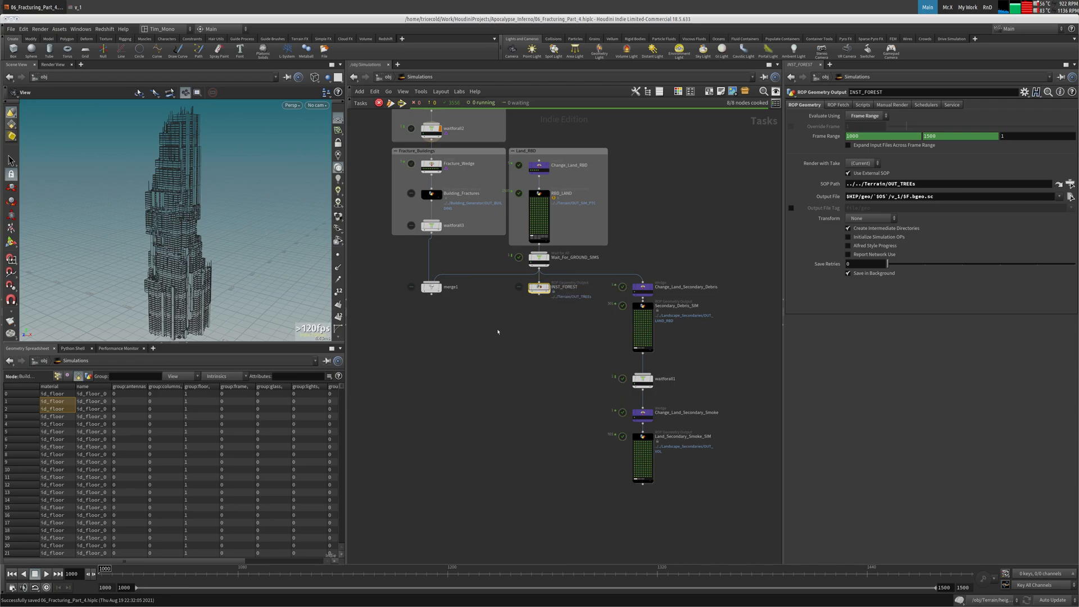
click(861, 105)
click(843, 105)
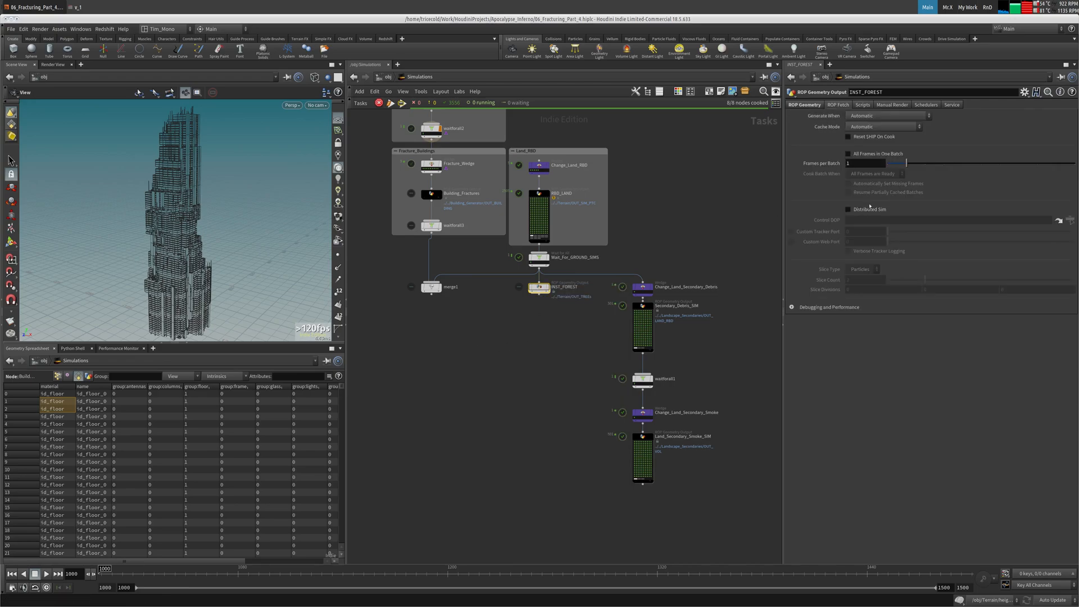
right_click(532, 292)
click(563, 340)
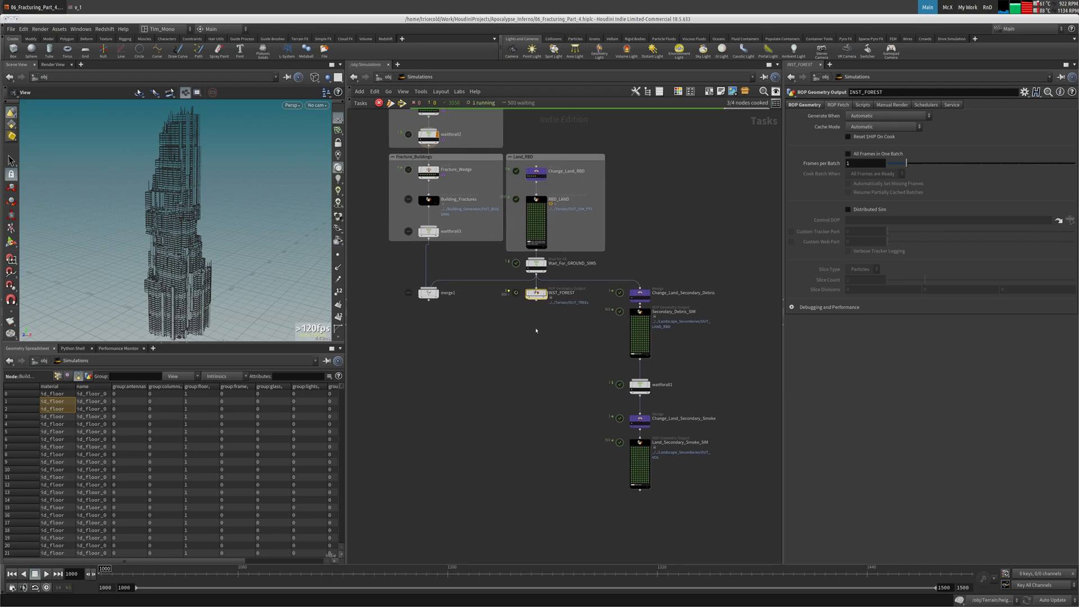
scroll(545, 298, up, 5)
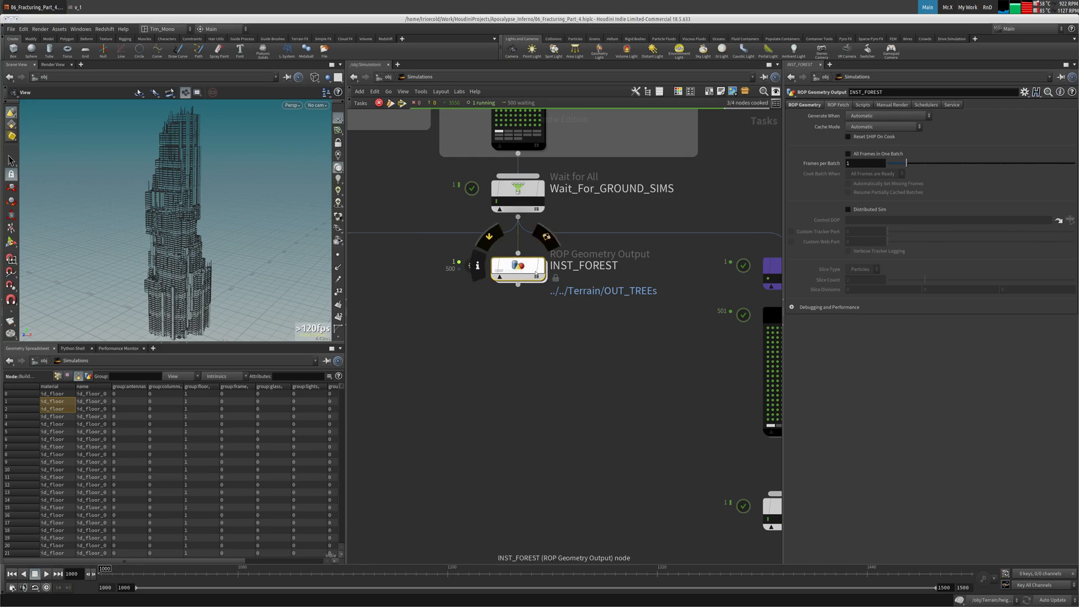
click(536, 275)
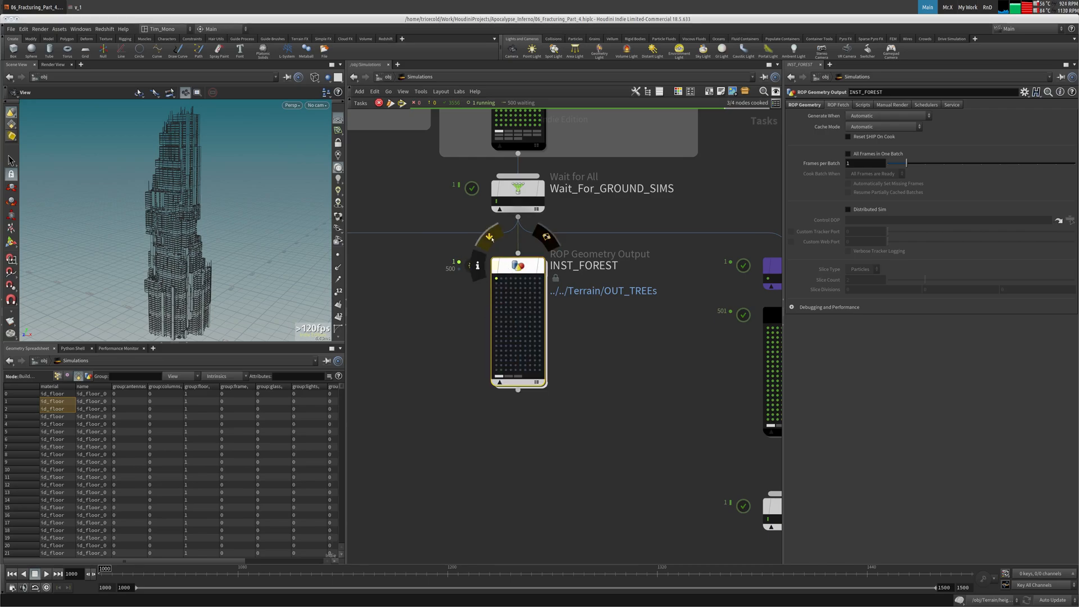
Step: Cancel the running INST_FOREST cook in the Simulations network
click(378, 103)
middle_drag(425, 297, 502, 305)
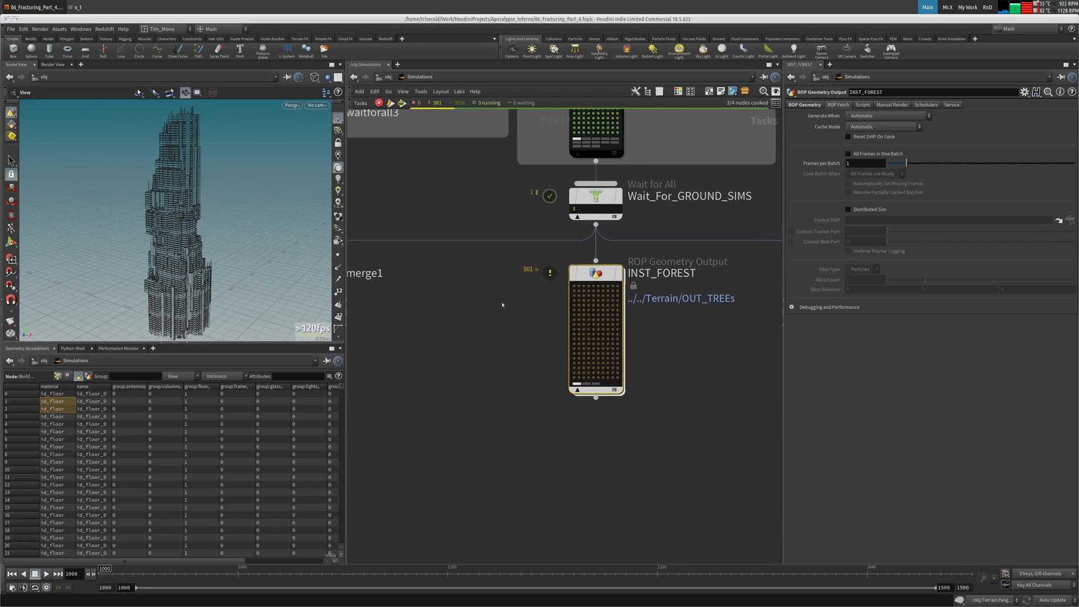
scroll(503, 305, down, 1)
right_click(584, 275)
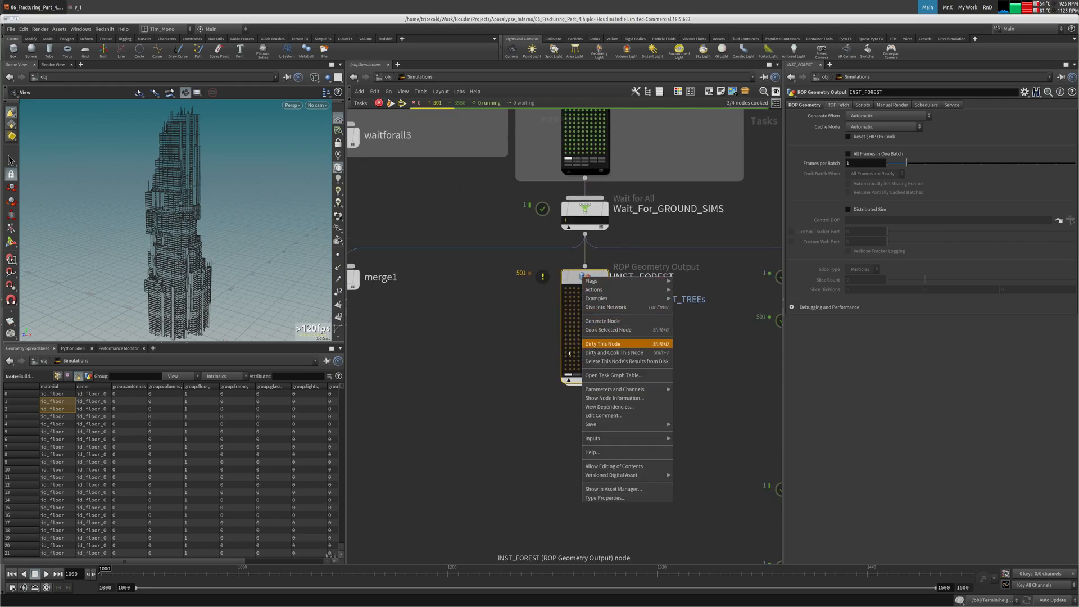
click(529, 343)
Step: Check the output file location in INST_FOREST's geometry output settings
click(805, 105)
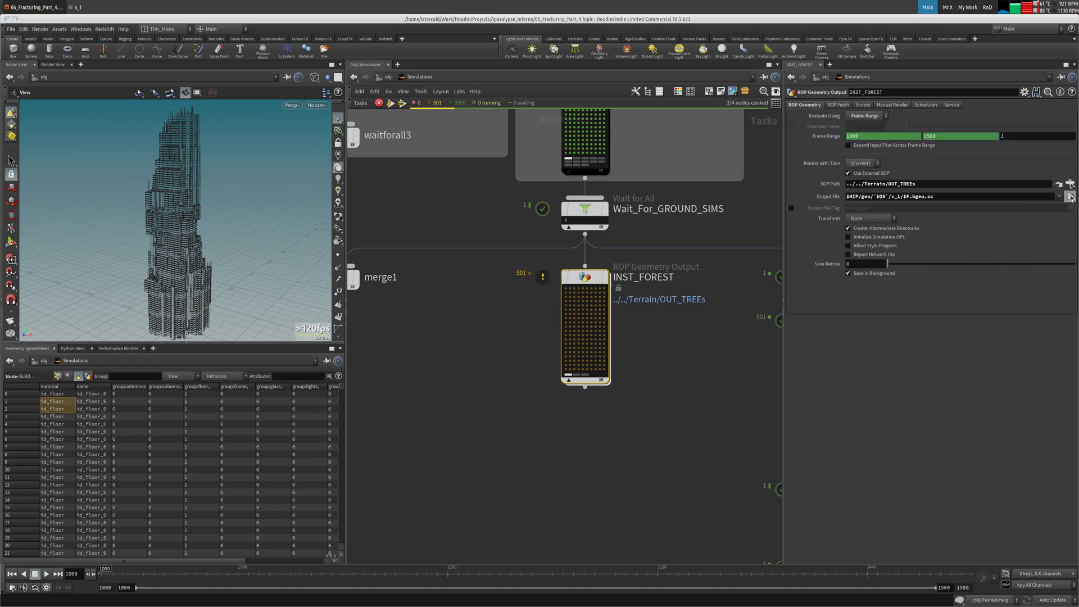
click(1071, 197)
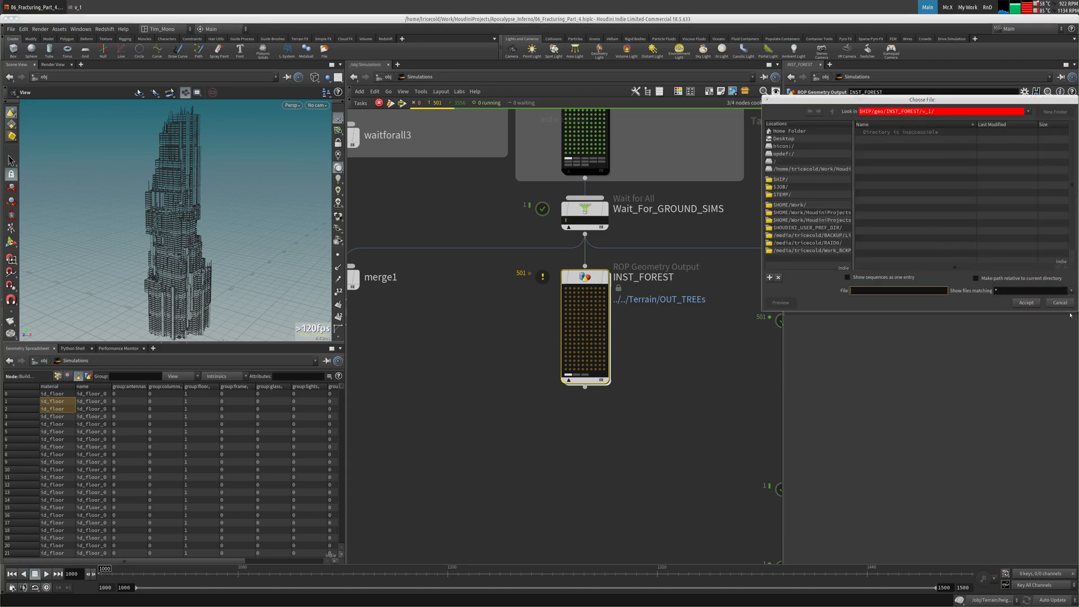
click(1060, 302)
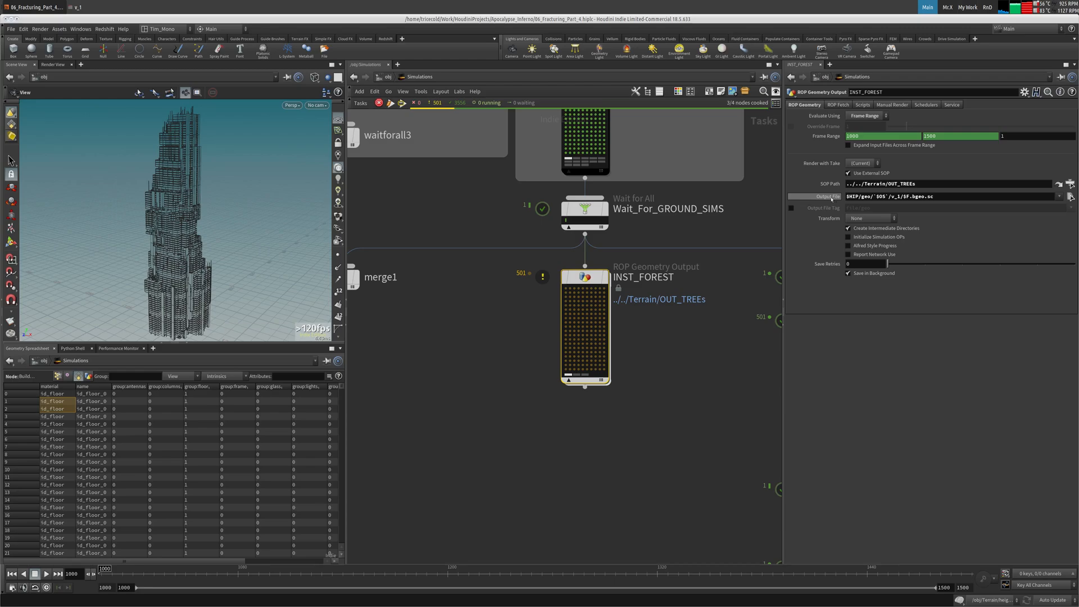
scroll(733, 319, down, 4)
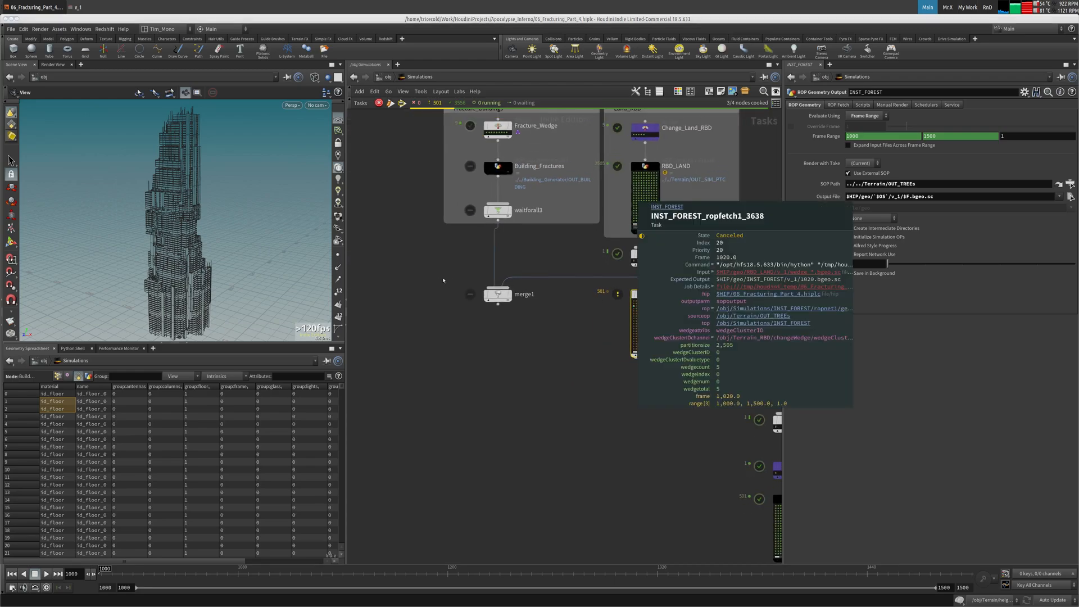
Step: Enclose the five nodes from Change_Land_Secondary_Debris to Land_Secondary_Smoke_SIM in a network box and widen it on both sides to fit their labels
middle_drag(611, 352, 488, 304)
drag(533, 248, 528, 270)
middle_drag(637, 301, 564, 276)
mouse_move(734, 177)
mouse_down()
mouse_move(522, 471)
mouse_move(513, 511)
mouse_up()
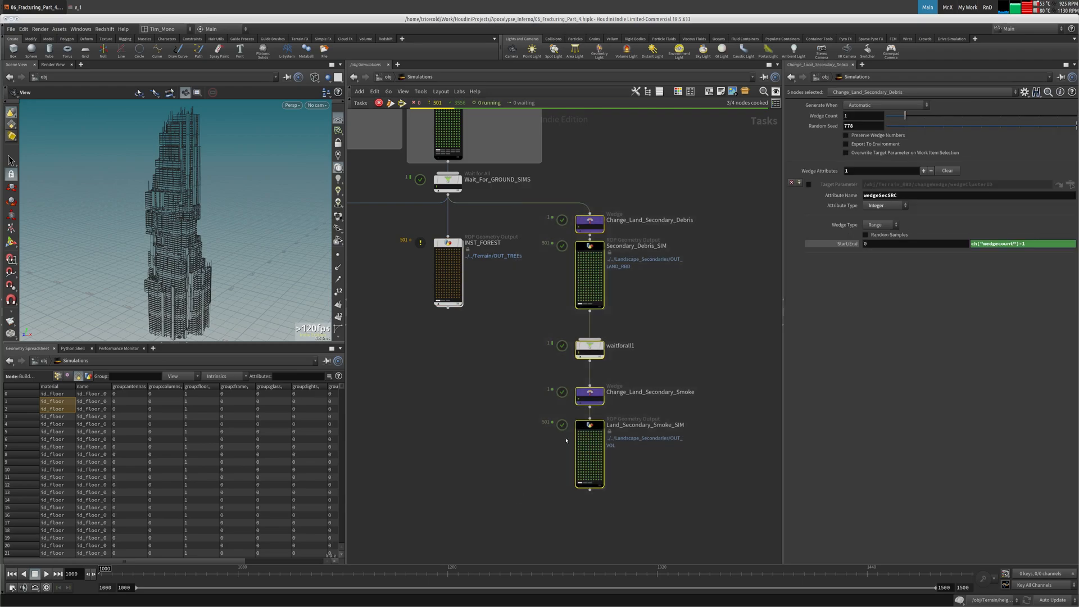
click(709, 91)
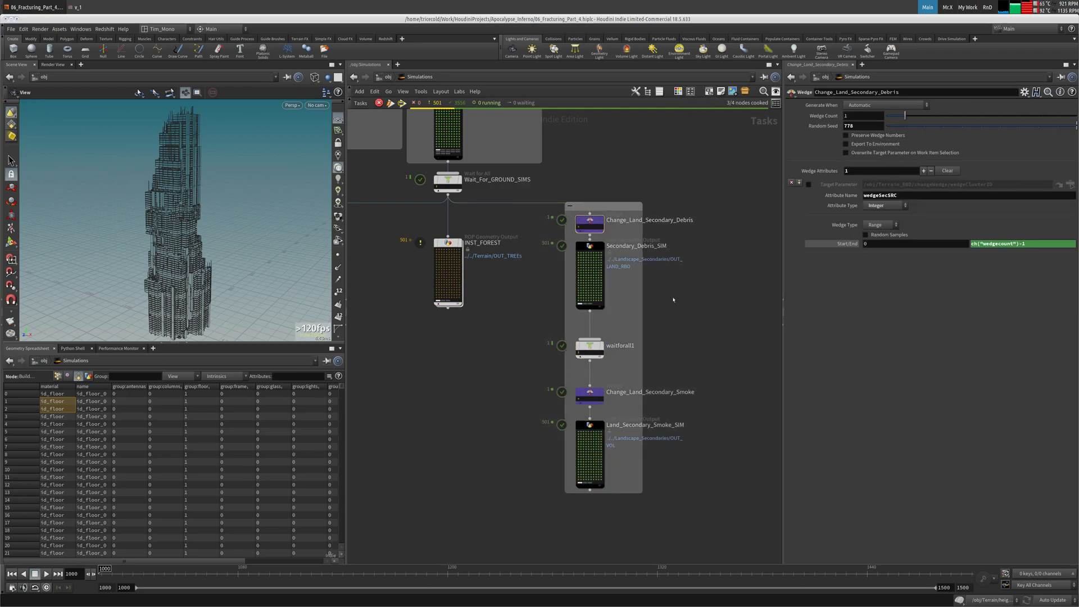
drag(642, 303, 706, 304)
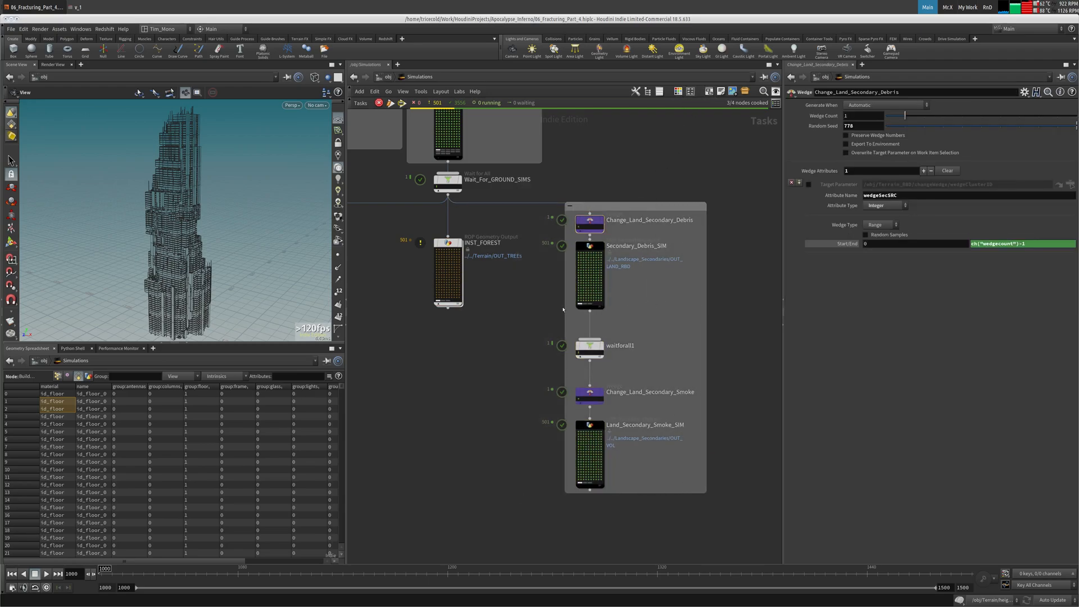
drag(565, 307, 538, 307)
Step: Title the network box around the secondary nodes "Land_Secondary Simulations"
double_click(602, 207)
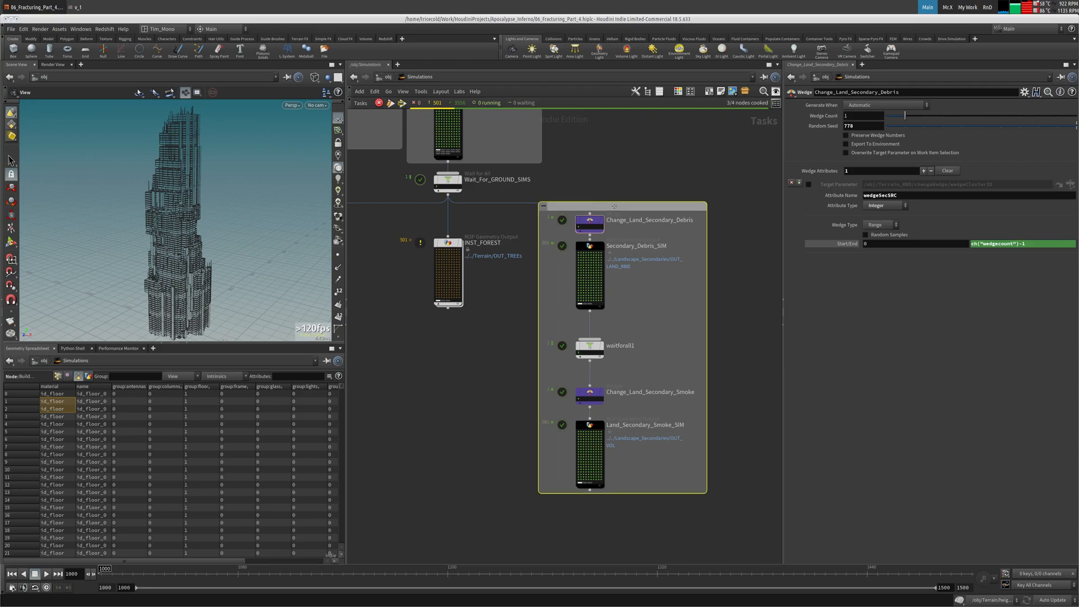
text(Land_Second)
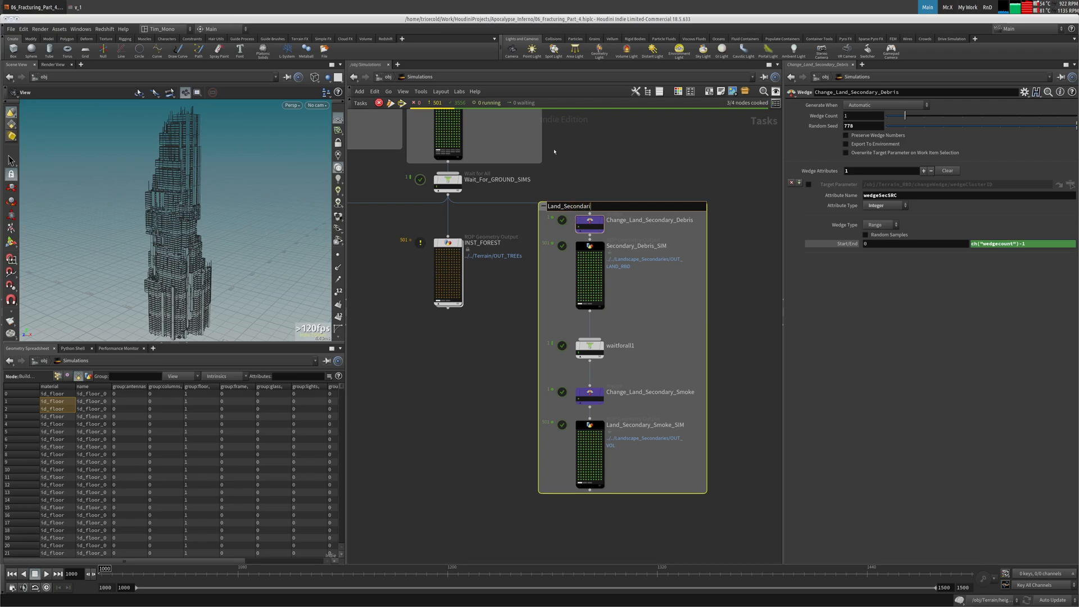
text(ary Simulations)
key(Return)
Step: Save the scene and cook the merge1 node that joins waitforall3 and Wait_For_GROUND_SIMS
scroll(618, 186, down, 3)
scroll(638, 215, down, 1)
middle_drag(637, 215, 658, 224)
middle_drag(487, 304, 503, 319)
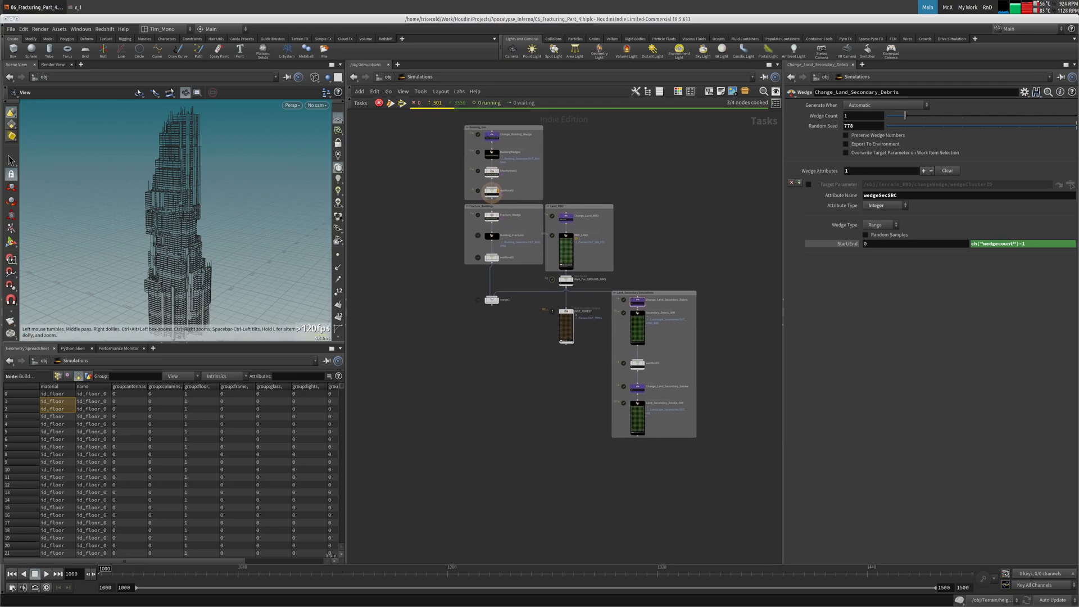
click(11, 28)
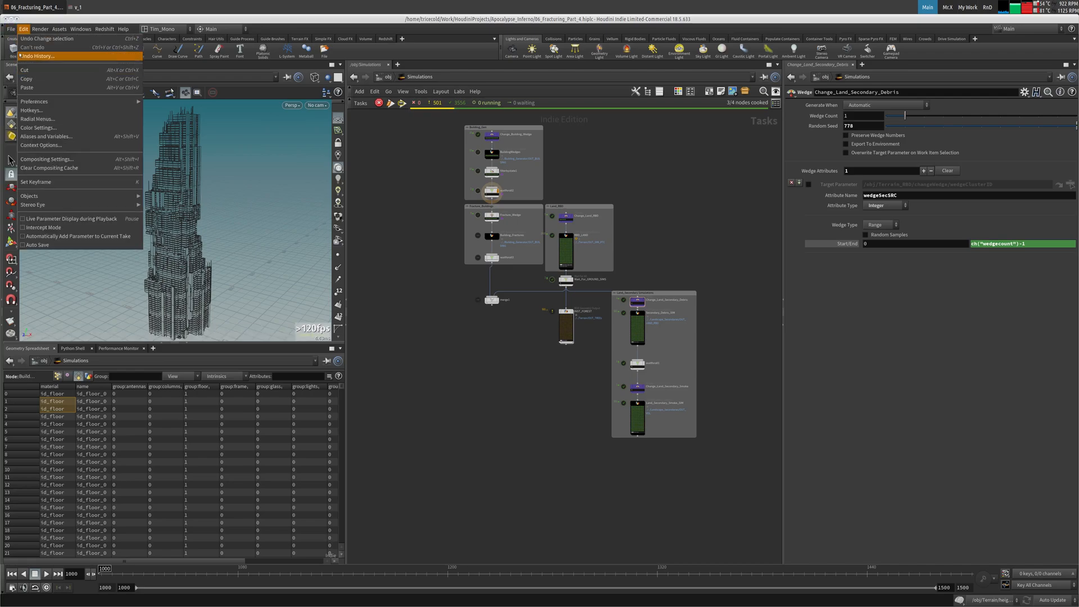
click(20, 78)
scroll(414, 295, up, 5)
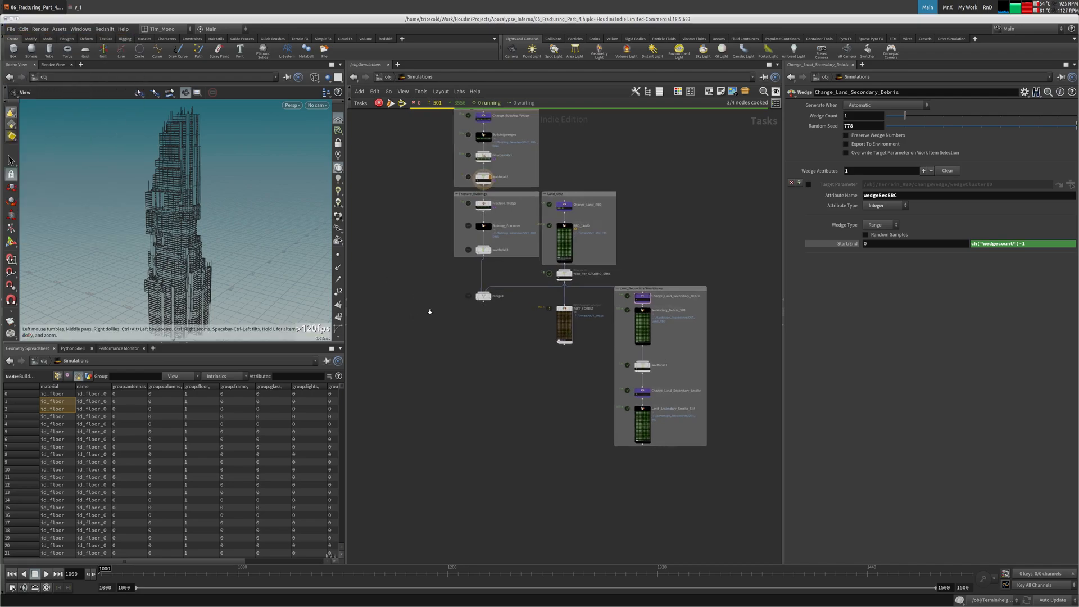
drag(406, 289, 501, 348)
right_click(471, 310)
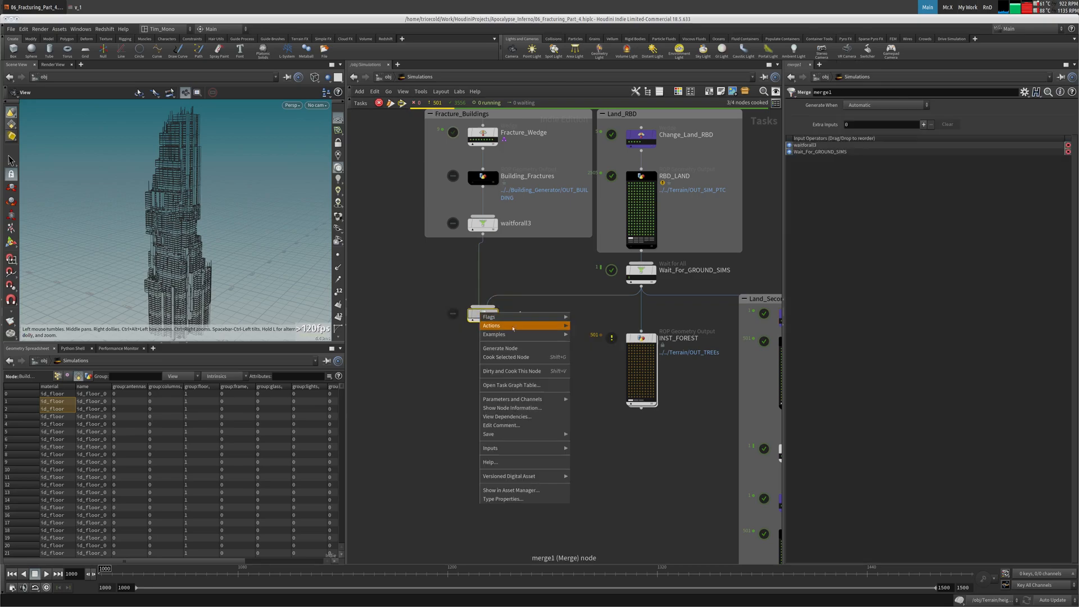
click(494, 358)
click(498, 380)
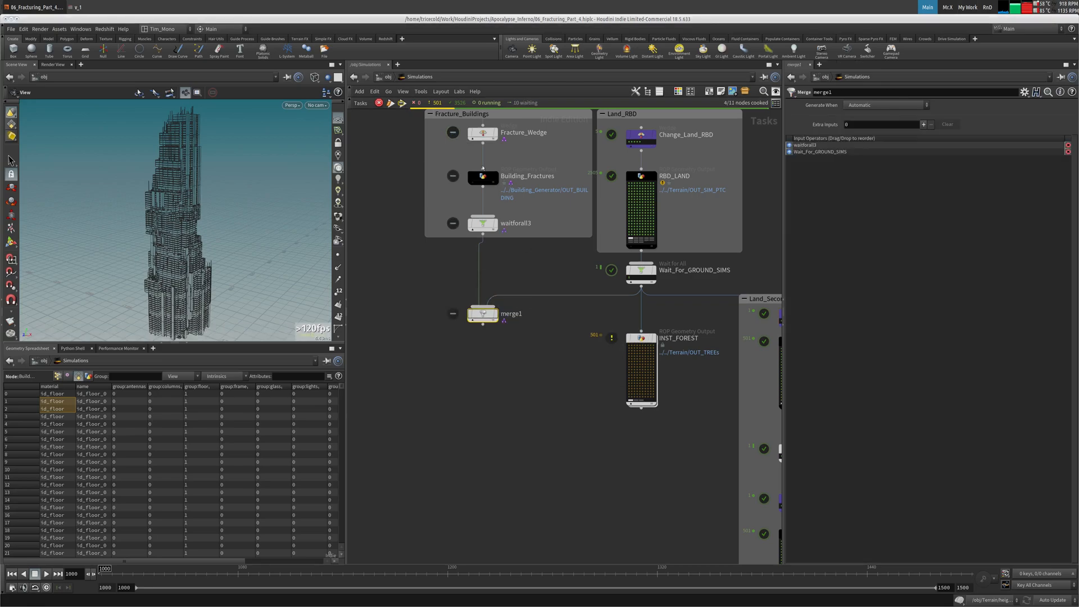
middle_drag(390, 180, 372, 255)
scroll(365, 235, down, 3)
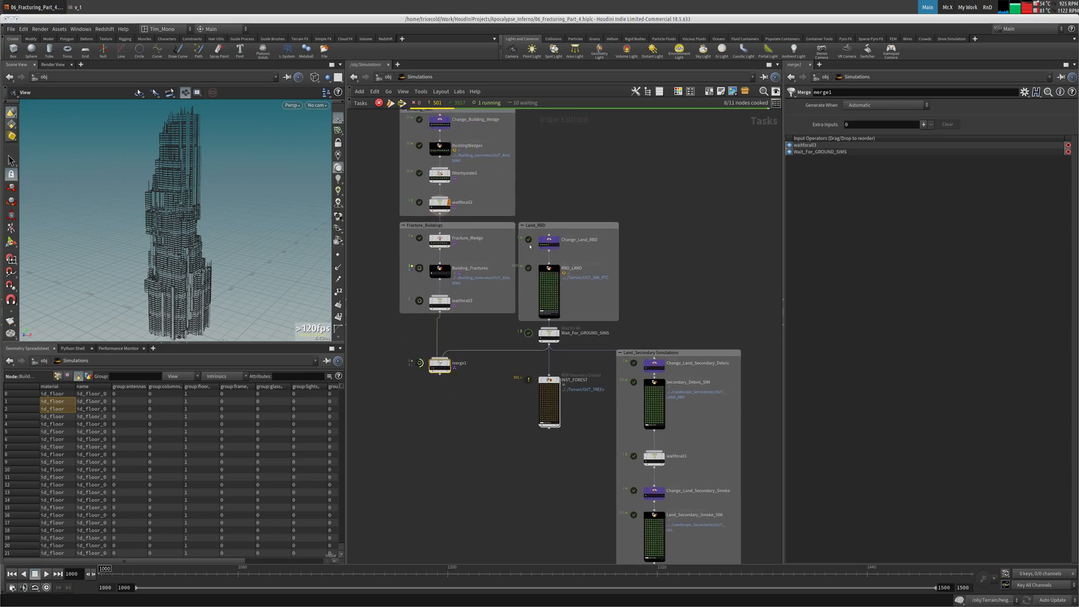
middle_drag(588, 173, 579, 194)
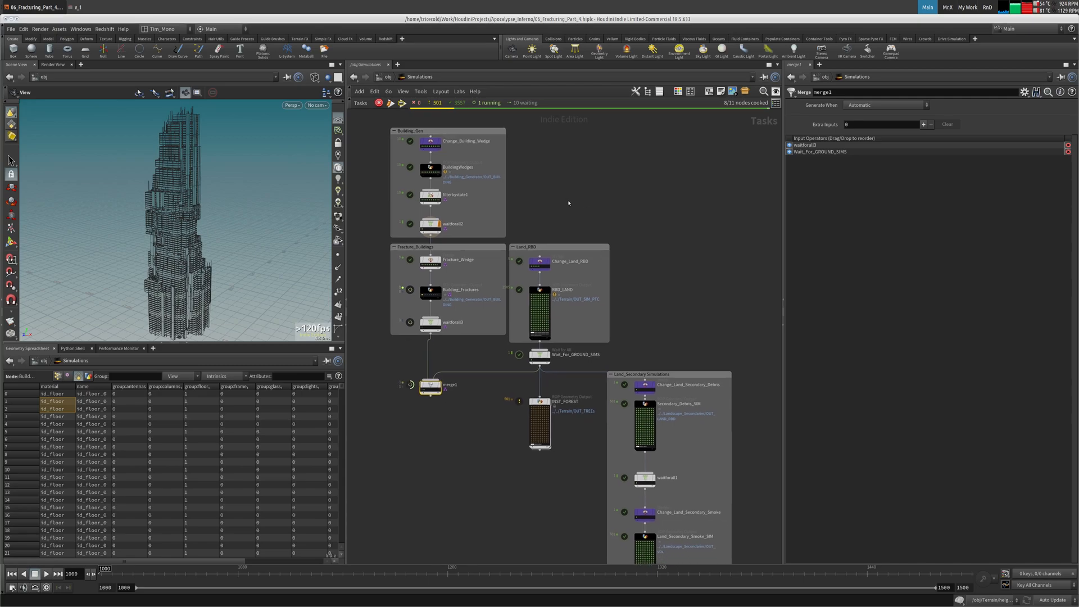